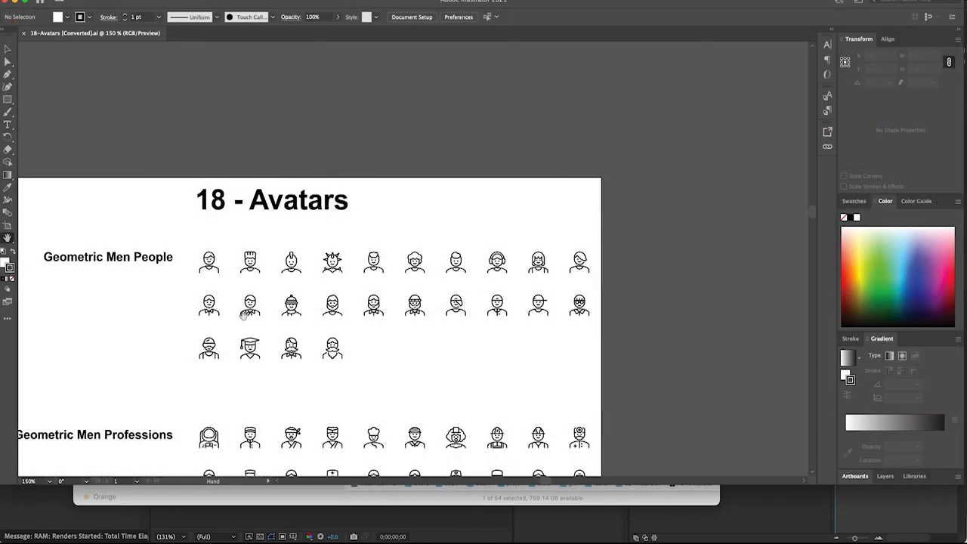
- Select the spiky-haired avatar, fourth in the first row of the Geometric Men People icons
left_click_drag(374, 338, 473, 205)
left_click_drag(451, 267, 413, 324)
key("v")
left_click(370, 242)
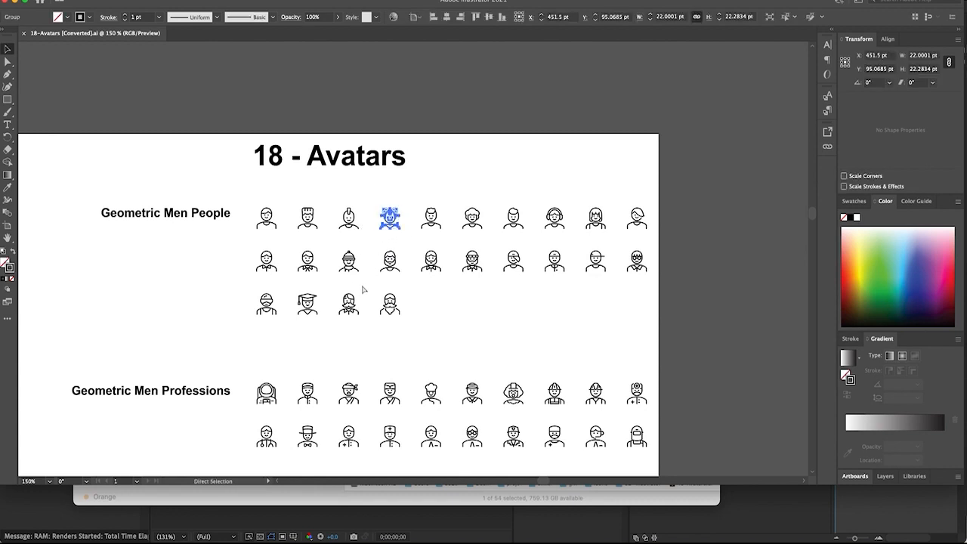
key("a")
- Create a new document from the Letter preset with units in pixels, width 1080 px and height 1080 px
key("super+n")
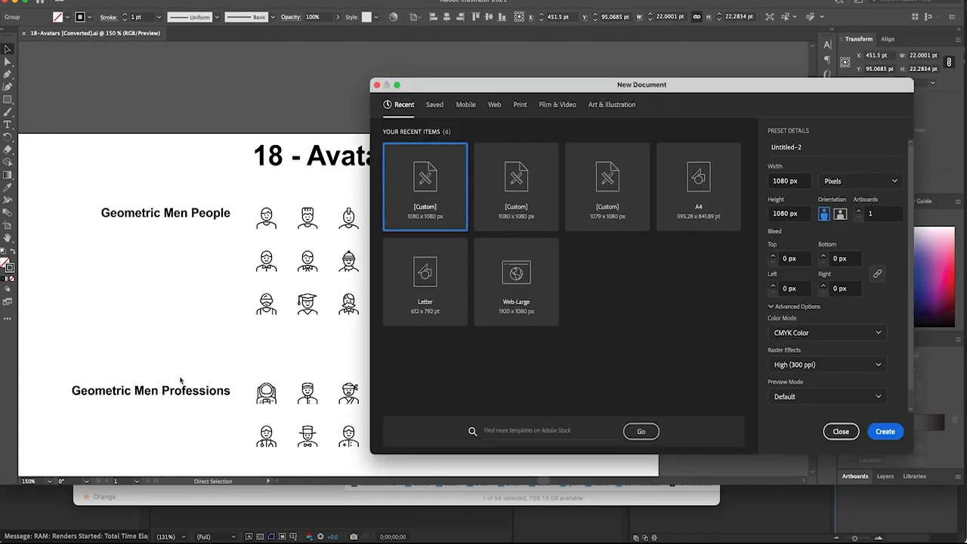
left_click(436, 281)
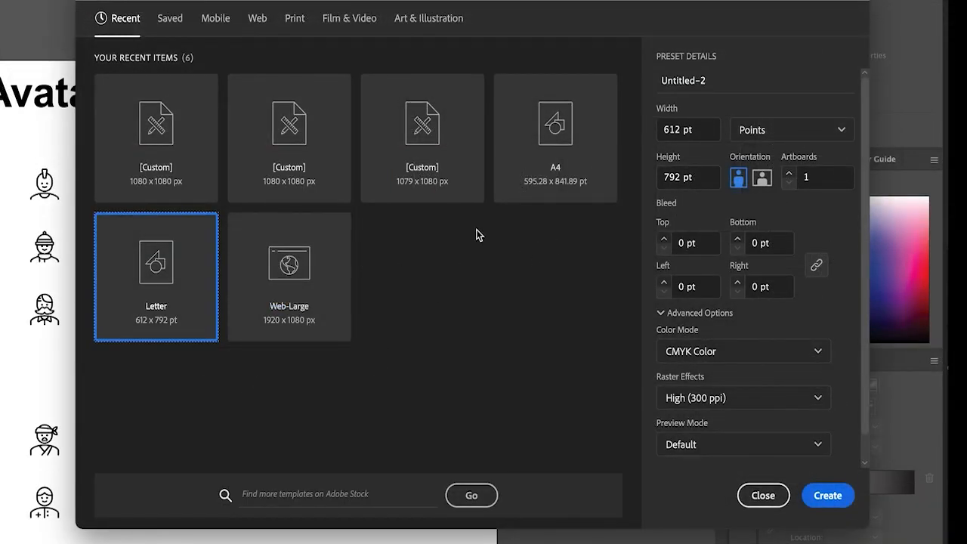
left_click(791, 129)
left_click(769, 158)
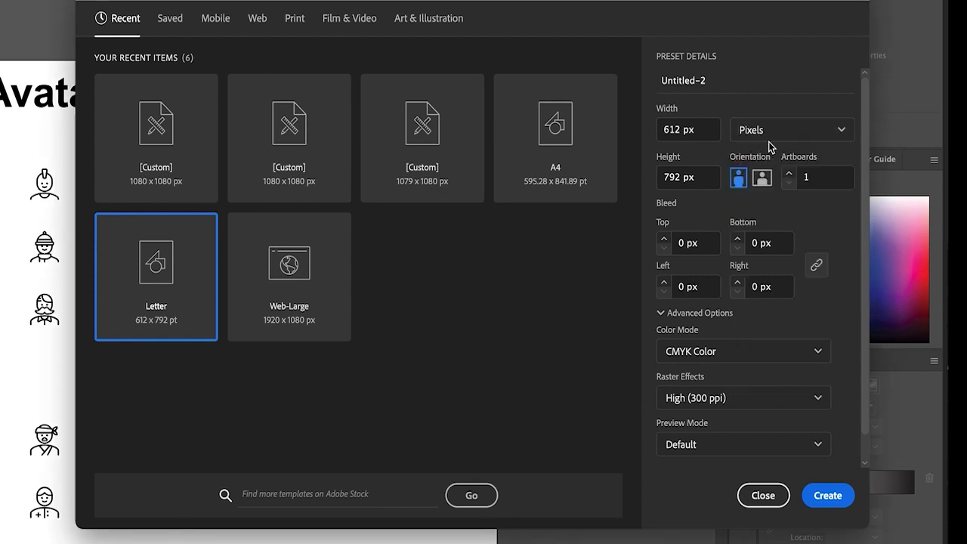
double_click(671, 129)
type("1080")
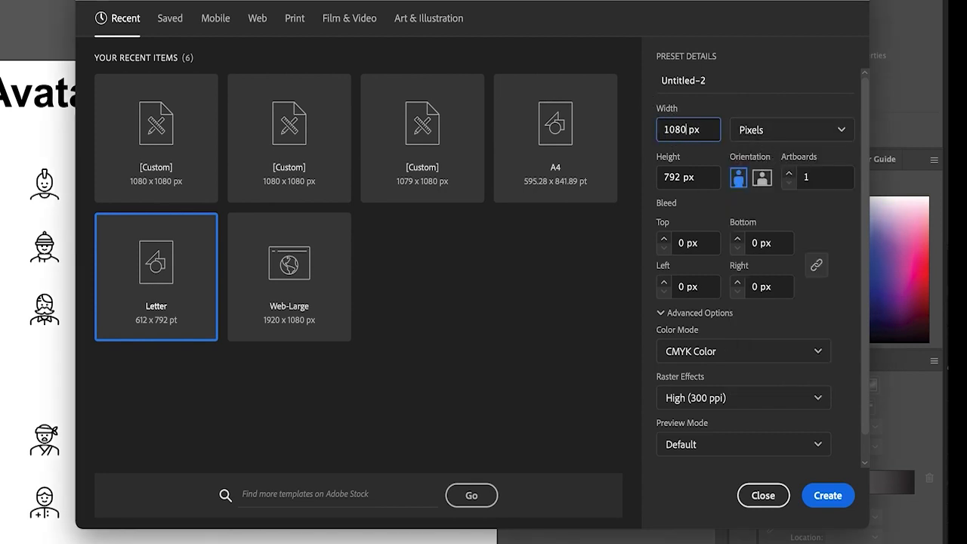
key("Tab")
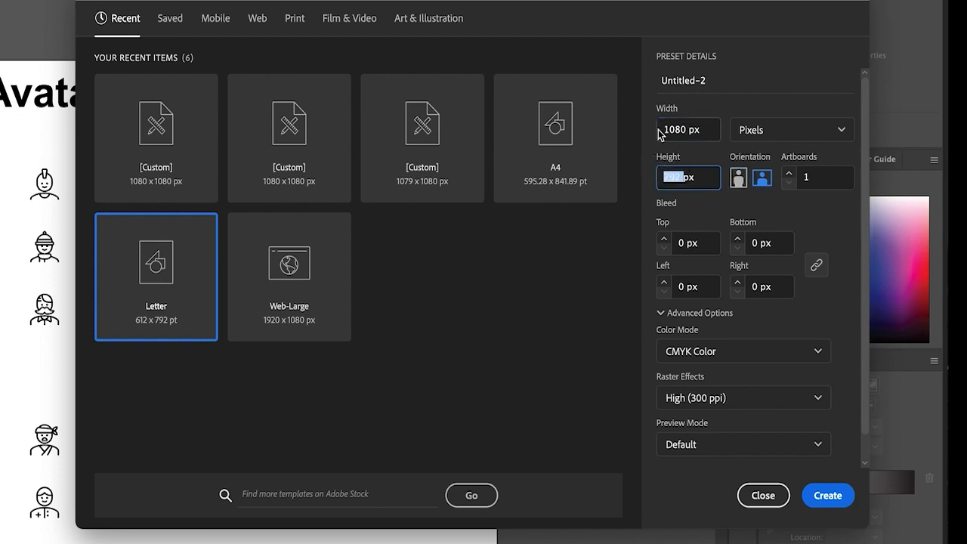
type("1080")
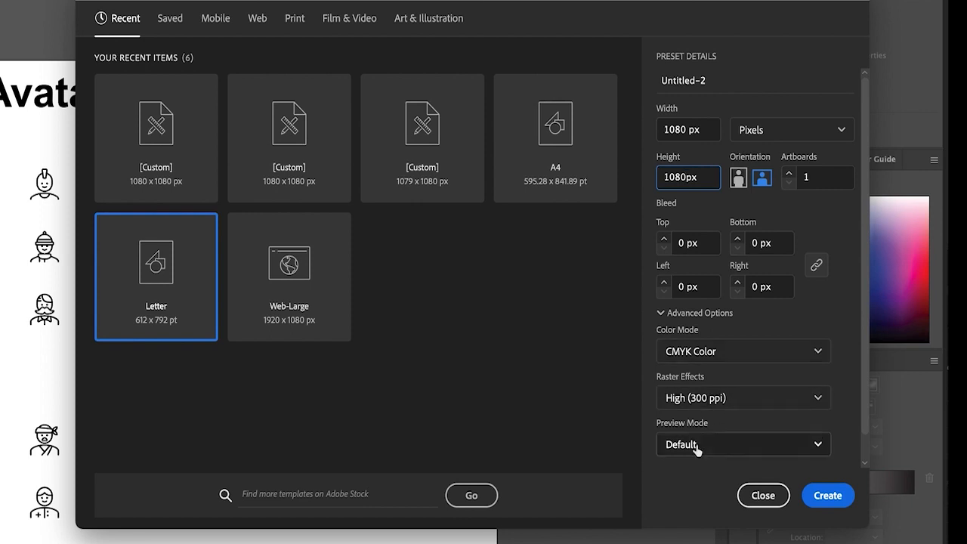
left_click(827, 496)
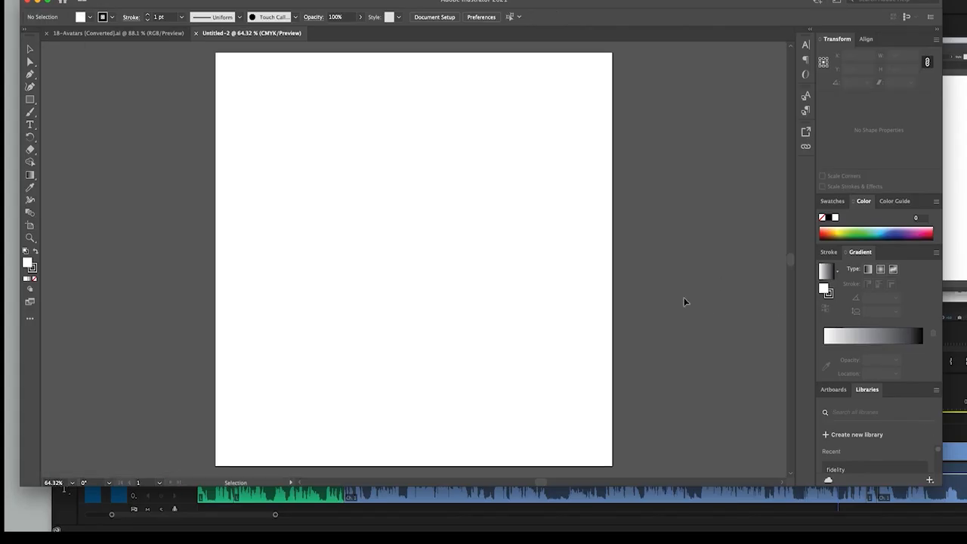
- Copy the selected spiky-haired avatar from the 18-Avatars document and paste it into the new 1080 px document
left_click(126, 33)
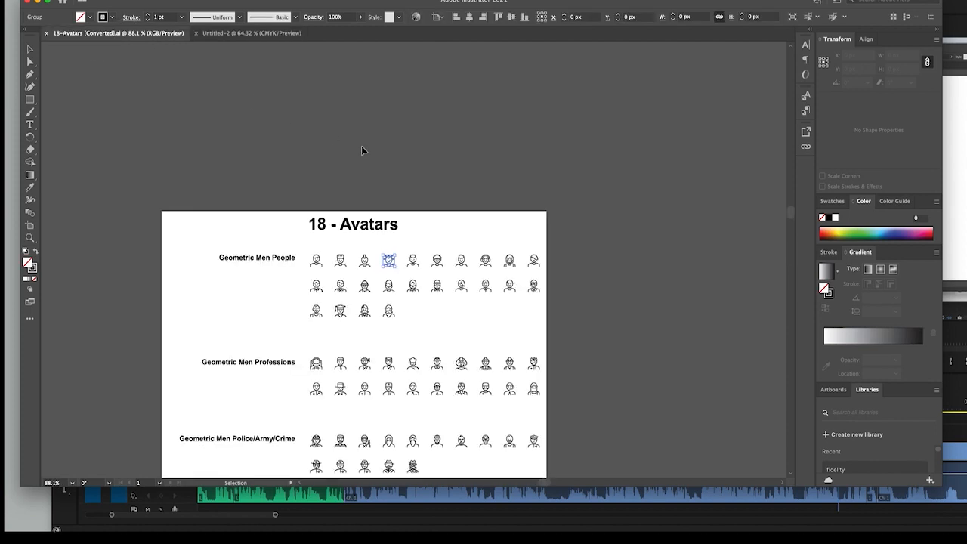
key("v")
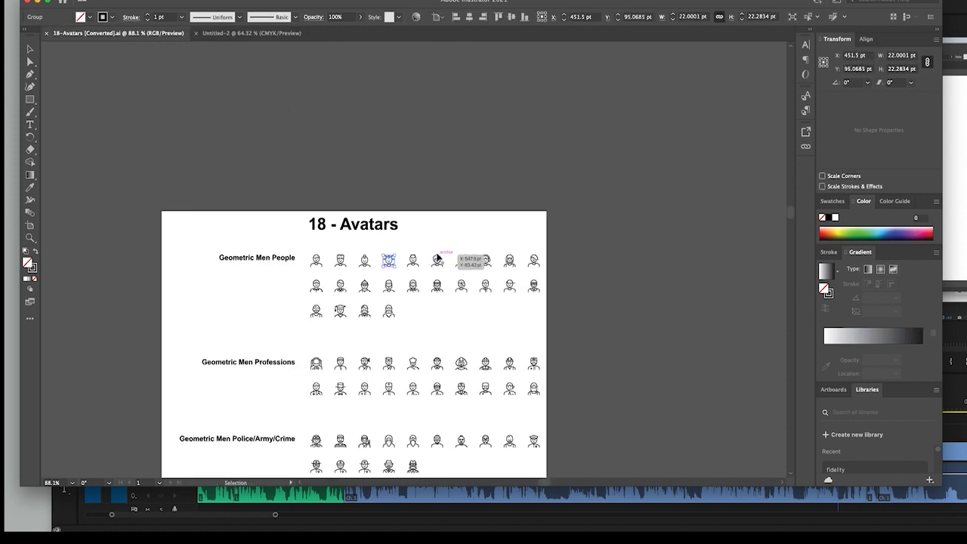
left_click(270, 34)
key("ctrl+v")
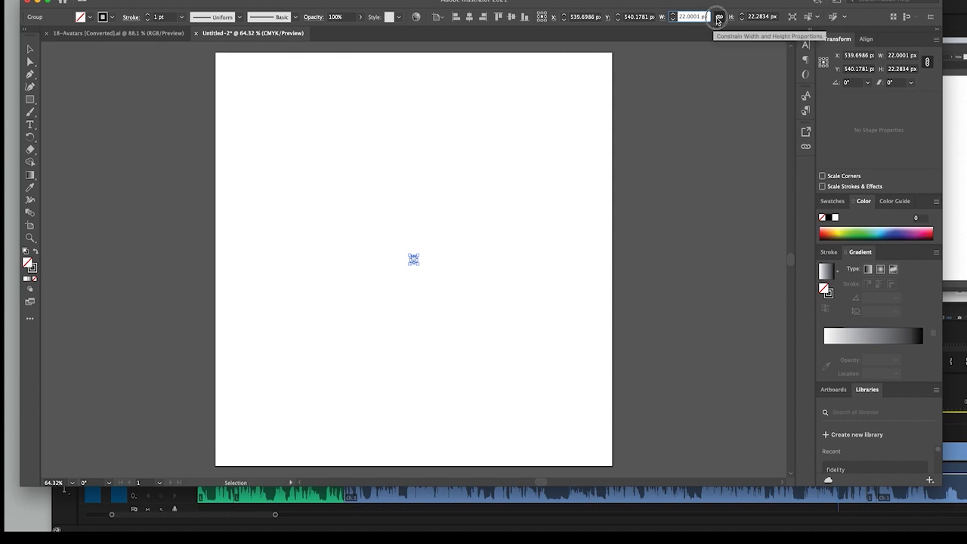
- Scale the pasted avatar proportionally to a width of 1000 px
double_click(692, 16)
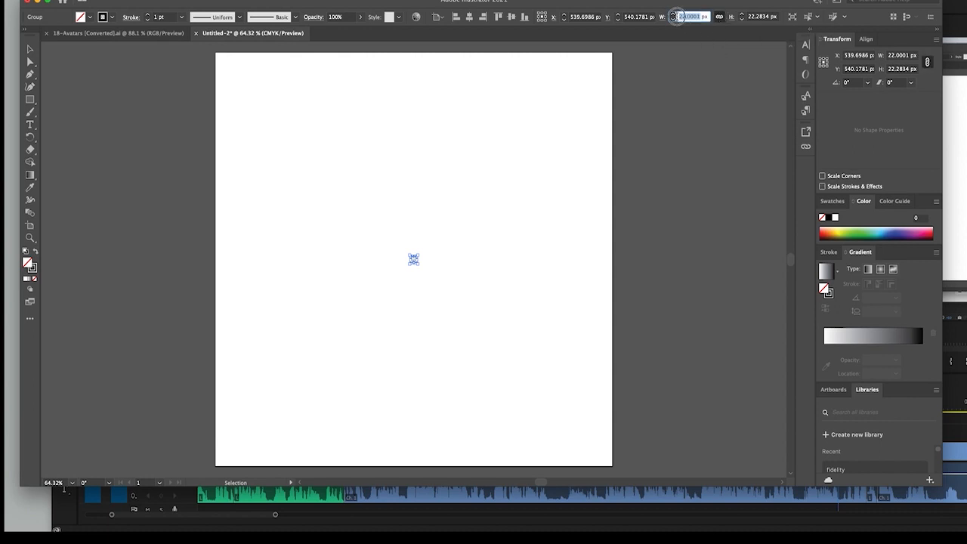
type("1000")
key("Return")
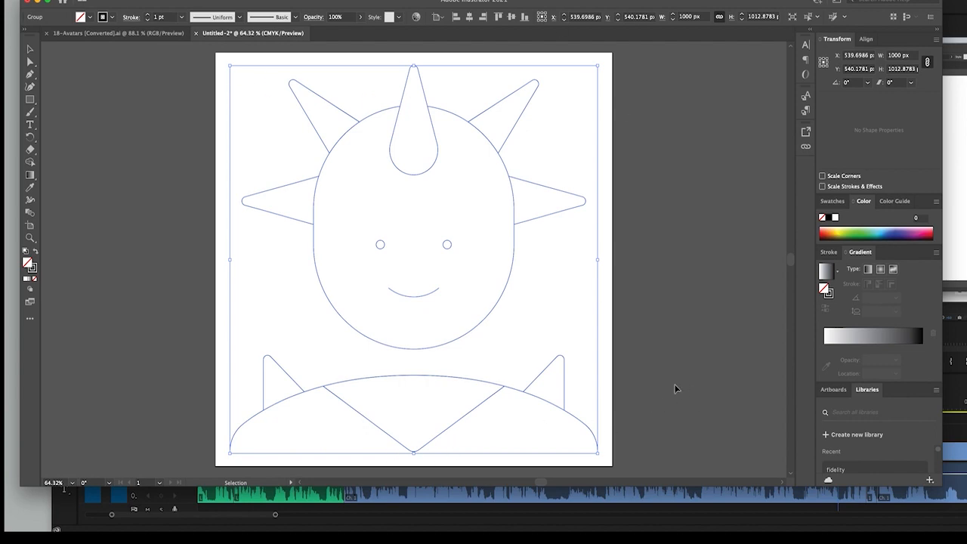
left_click(689, 325)
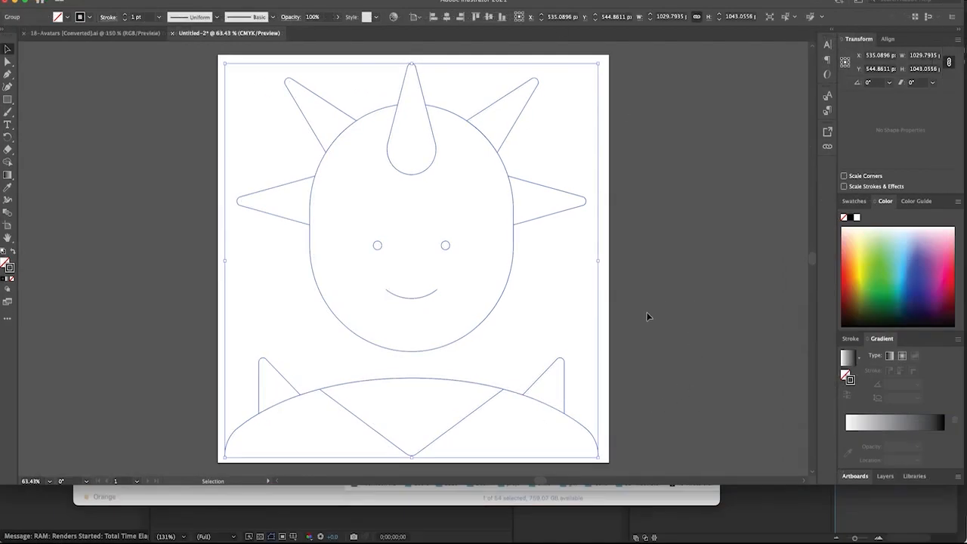
- Switch to After Effects and delete the existing Comp 1 composition with its layers from the project
key("a")
key("super+Tab")
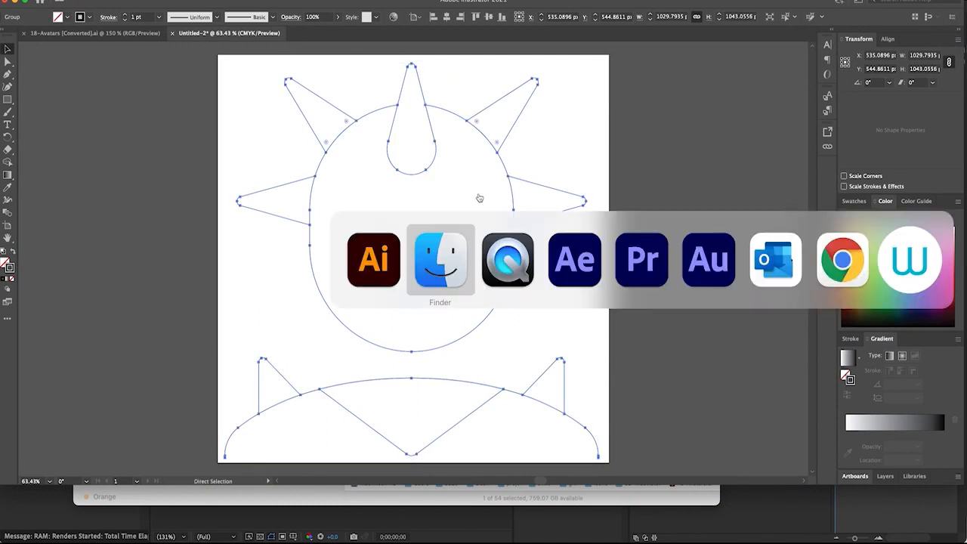
left_click(561, 281)
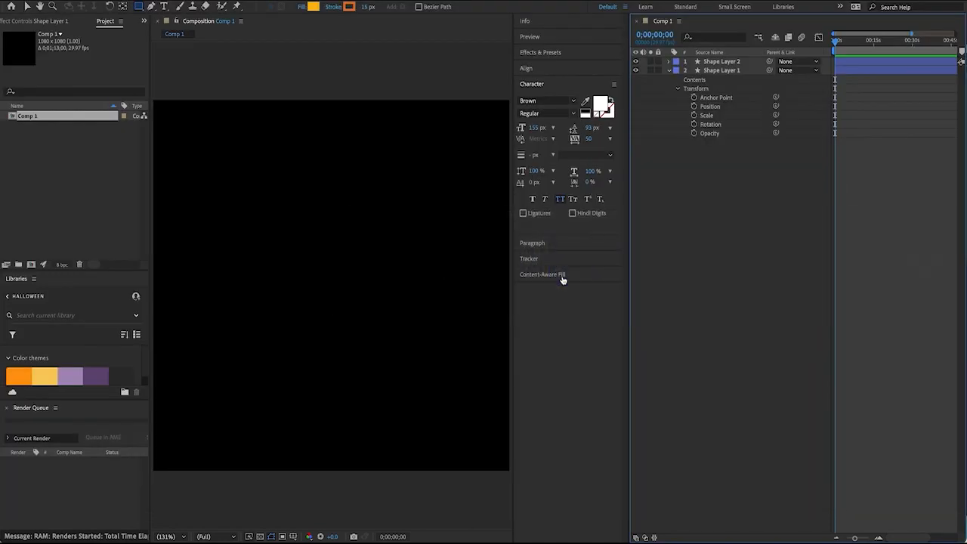
left_click(26, 120)
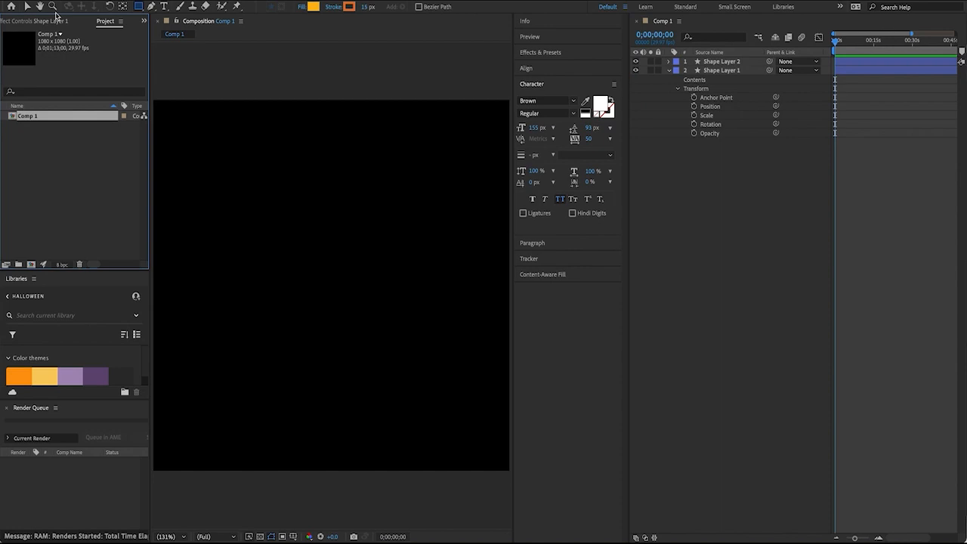
key("Delete")
left_click(545, 286)
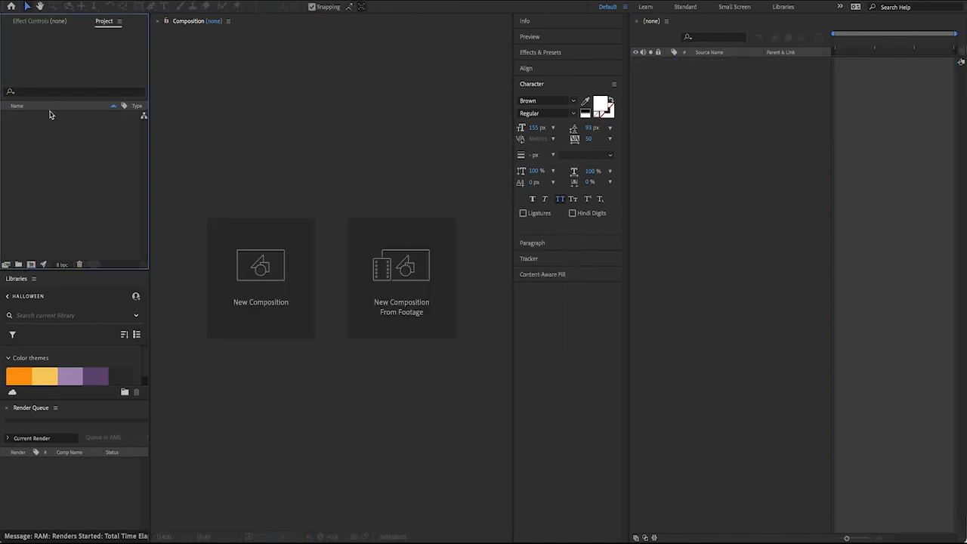
- Create a new 1080 x 1080 px composition at 29.97 fps and rename it brewster
left_click(30, 266)
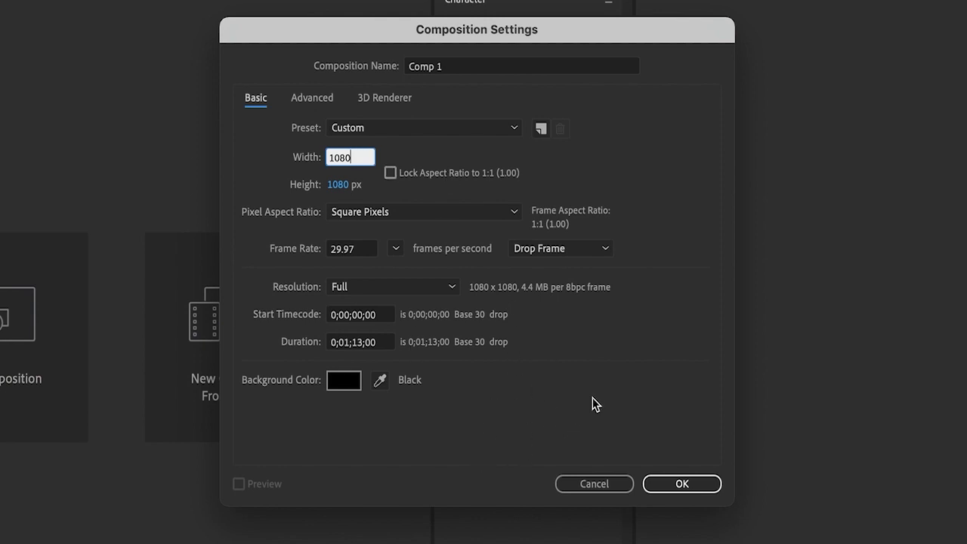
left_click(672, 484)
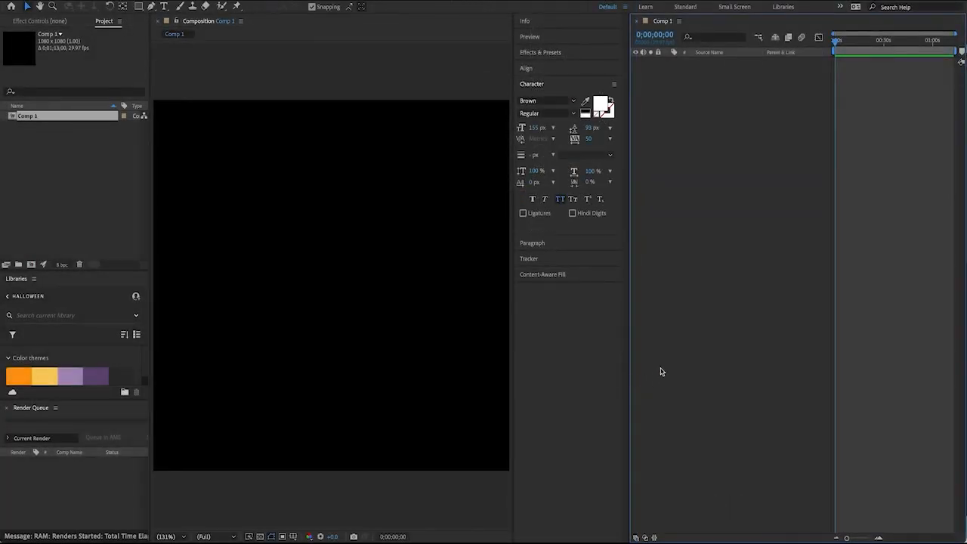
left_click(33, 118)
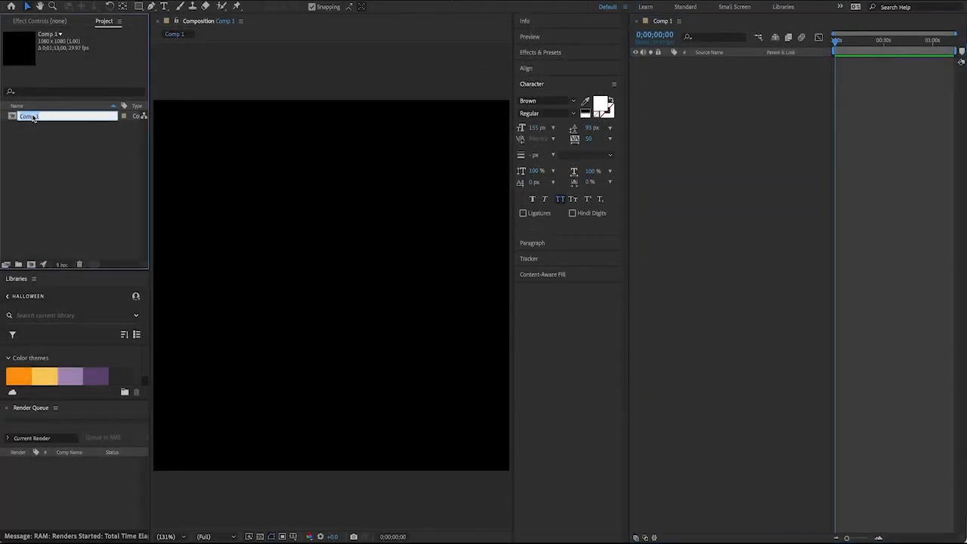
type("br")
key("Return")
- Add a new empty shape layer to the brewster composition
right_click(663, 75)
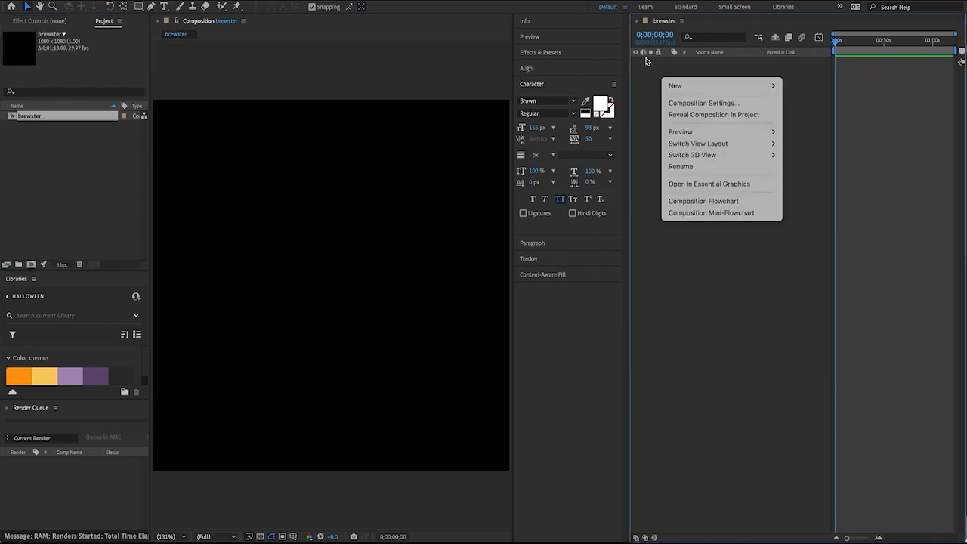
mouse_move(679, 84)
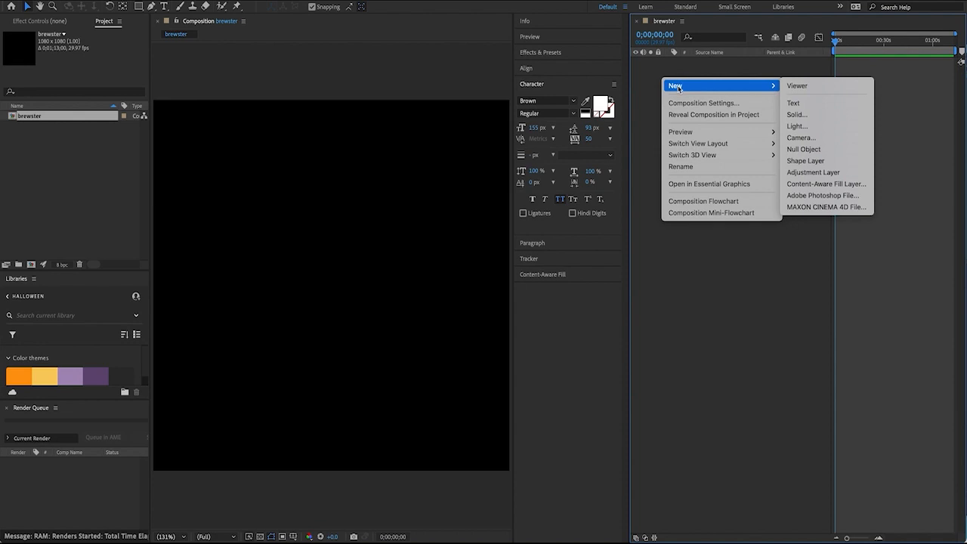
left_click(815, 164)
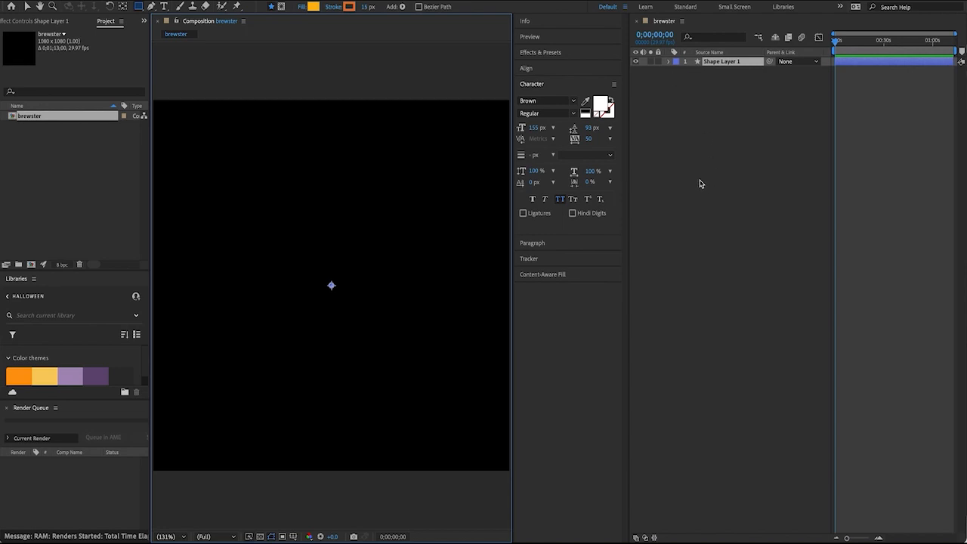
- Switch to Illustrator and copy all paths of the enlarged avatar
key("super+Tab")
left_click(421, 256)
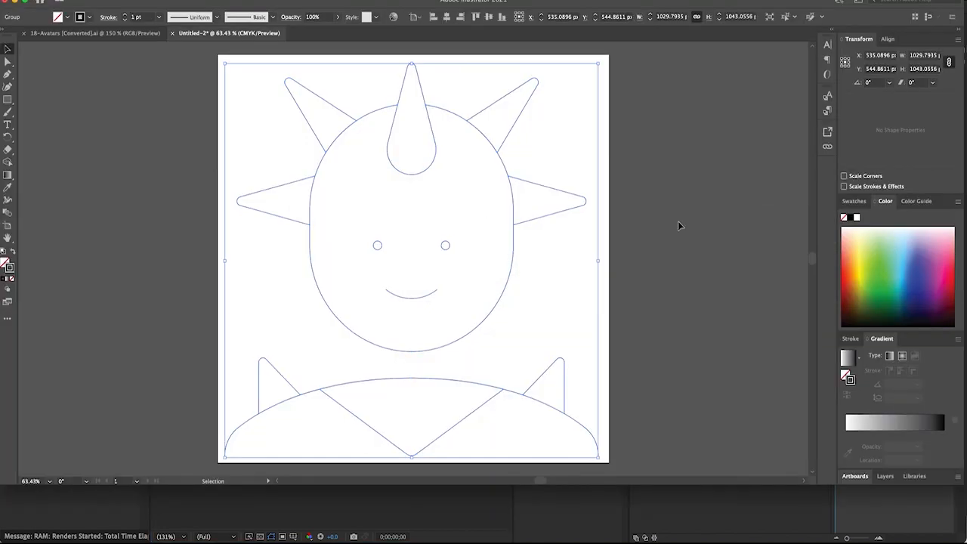
left_click(648, 229)
key("super+a")
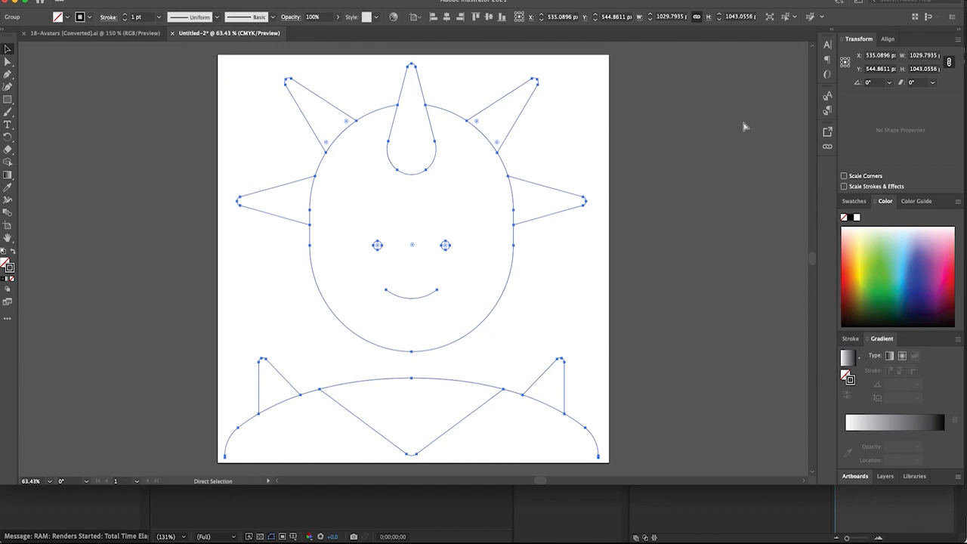
key("super+c")
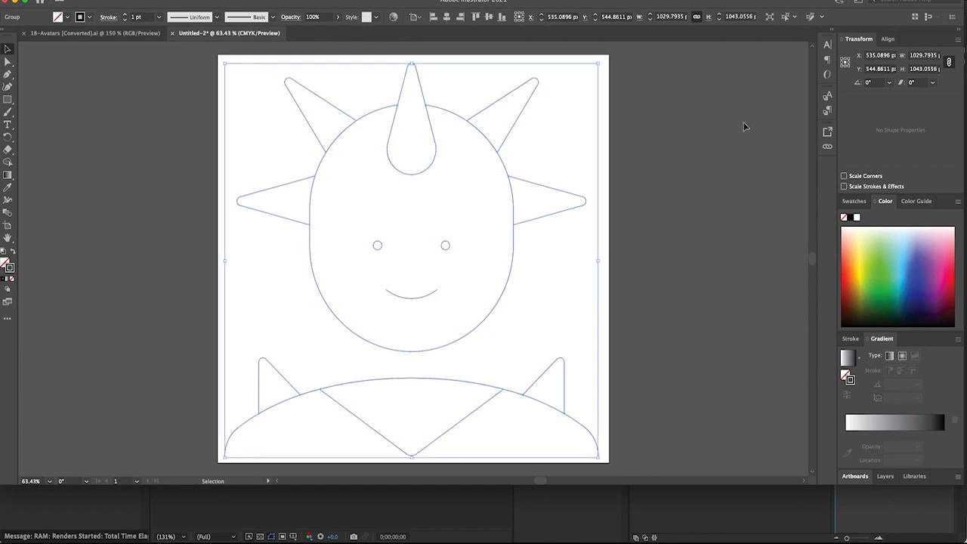
- Switch to After Effects and paste the copied avatar paths onto Shape Layer 1
key("super+Tab")
left_click(425, 264)
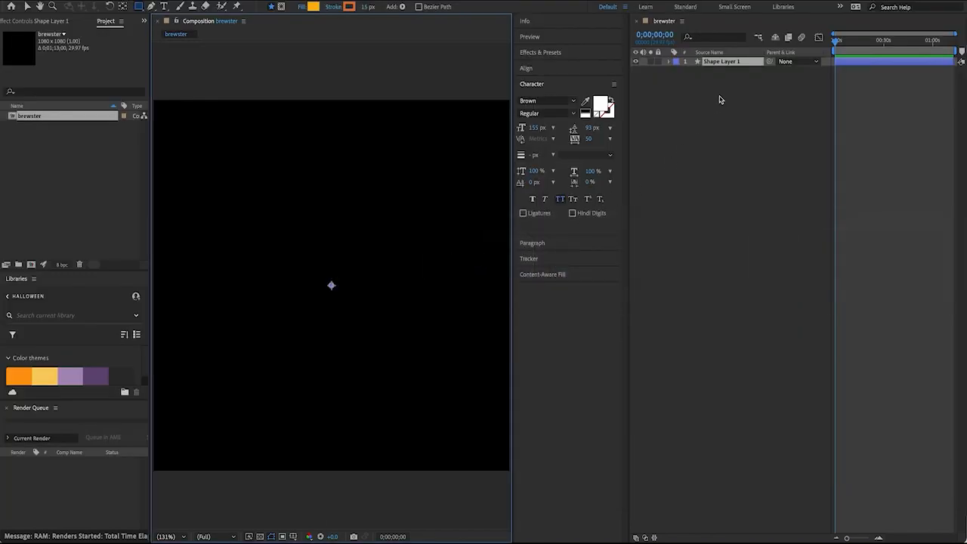
left_click(715, 63)
key("super+v")
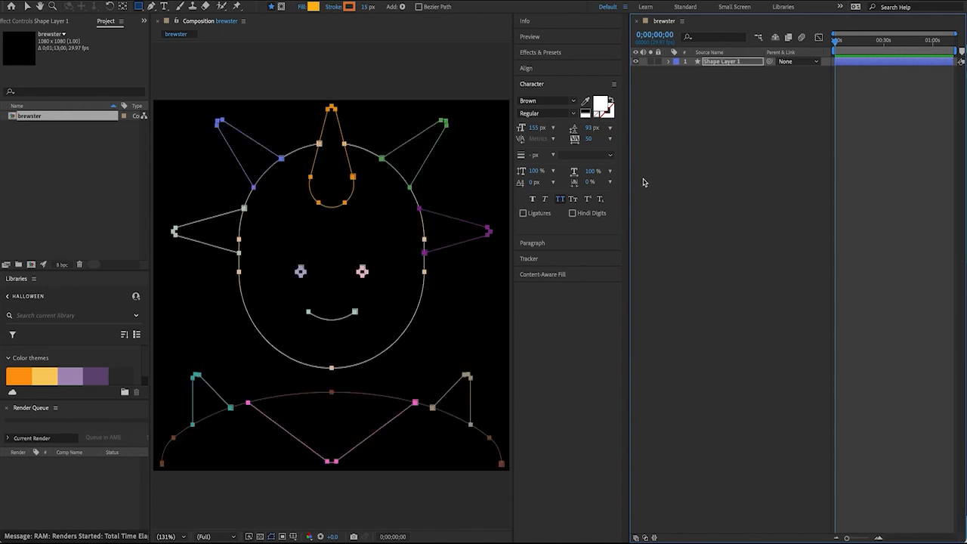
- Reselect Shape Layer 1 and expand its Masks group to examine the pasted avatar paths
left_click(698, 159)
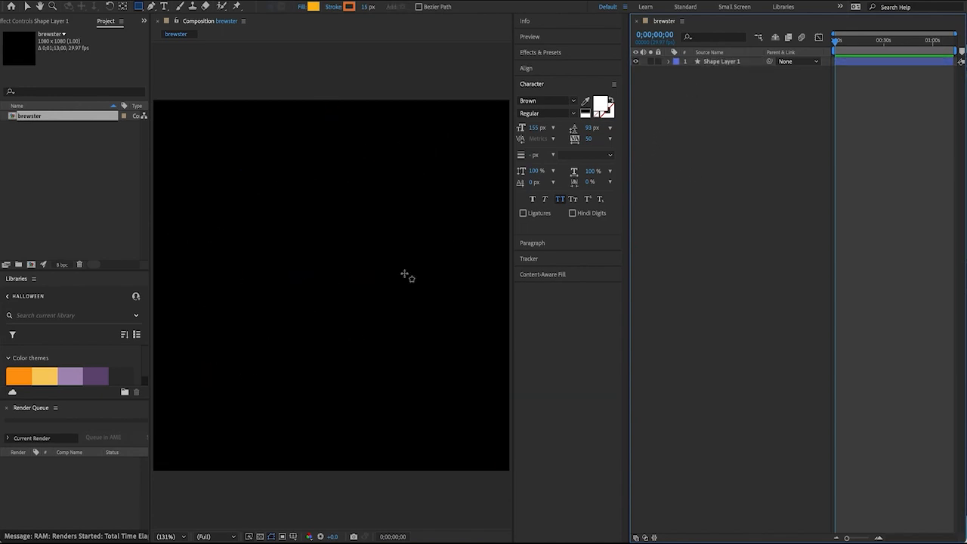
left_click(713, 64)
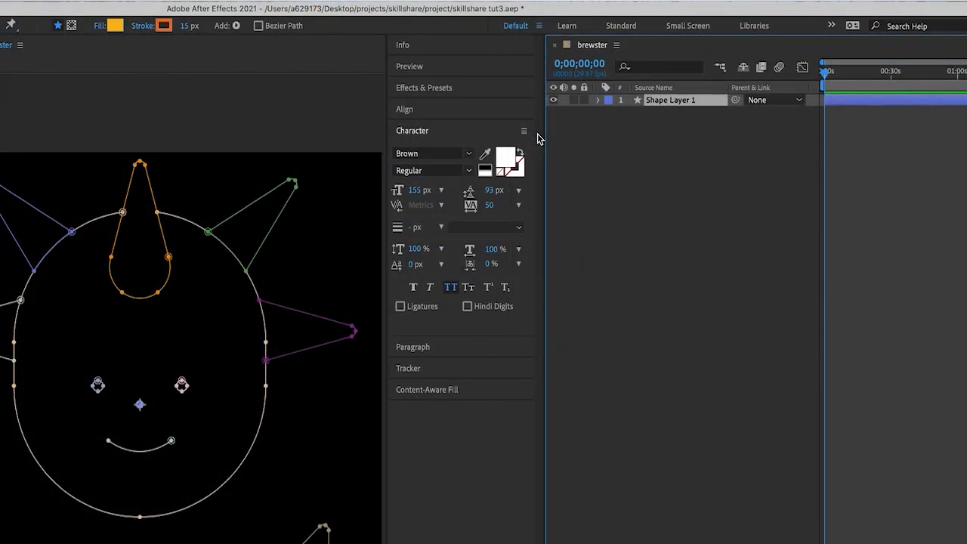
left_click(561, 267)
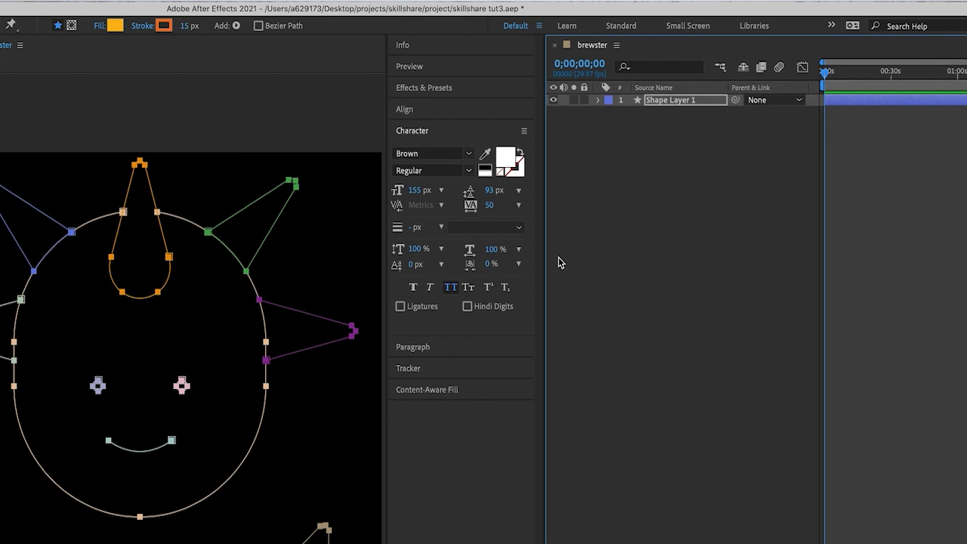
left_click(643, 247)
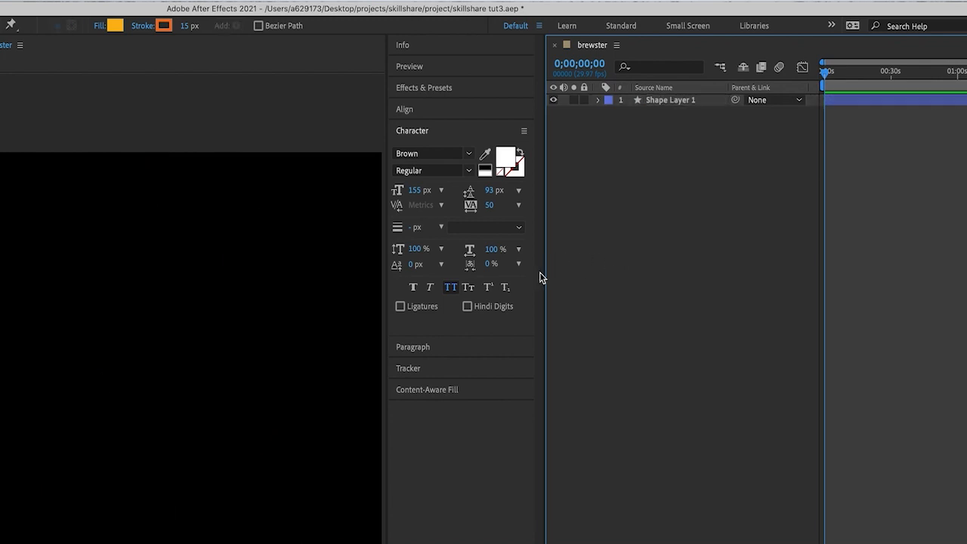
left_click(640, 101)
left_click(597, 100)
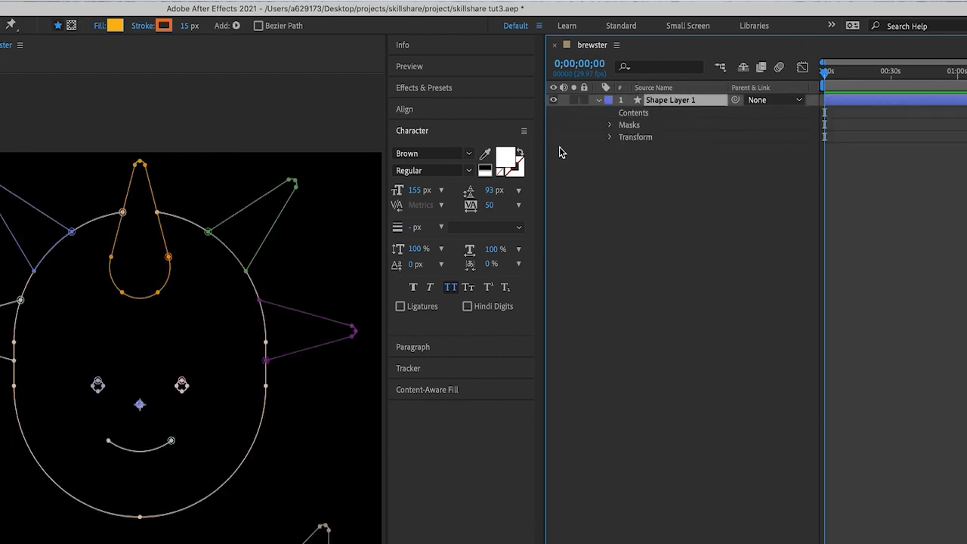
left_click(610, 125)
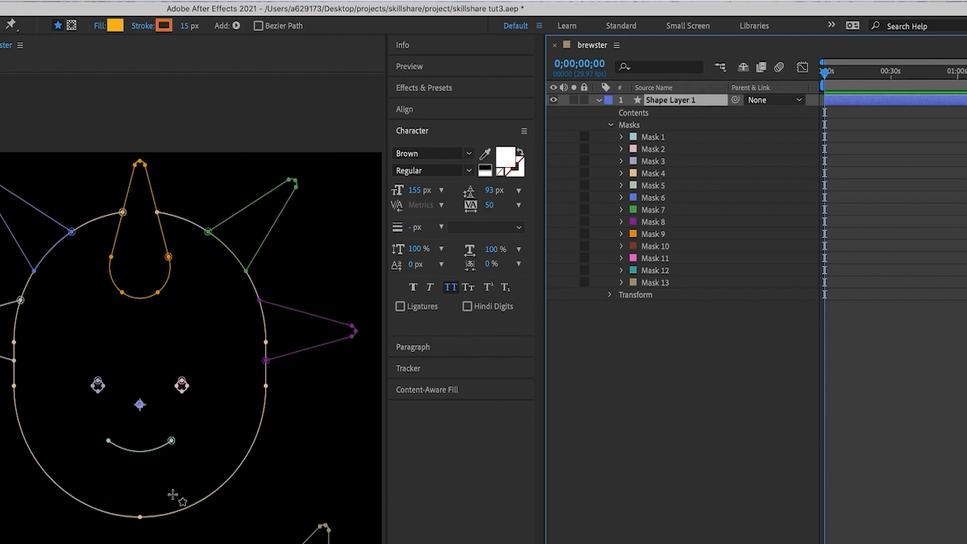
- Delete the whole Masks group from Shape Layer 1
left_click(654, 304)
left_click(658, 104)
left_click(635, 125)
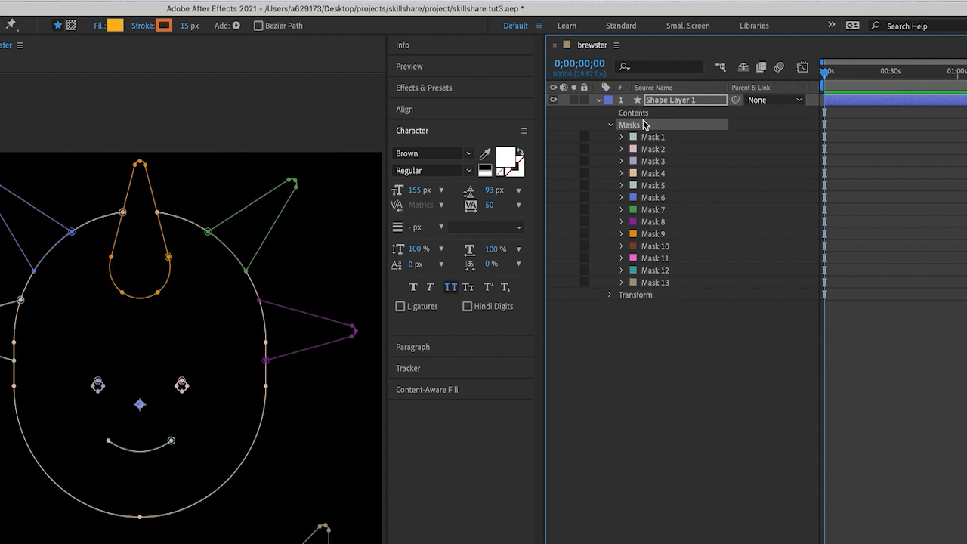
key("Delete")
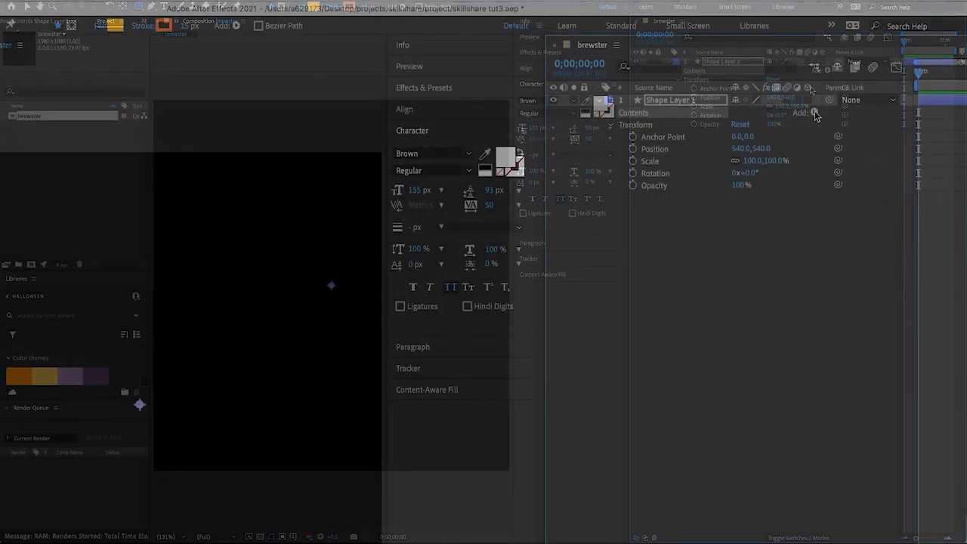
- Add an empty path to the contents of Shape Layer 1
left_click(826, 70)
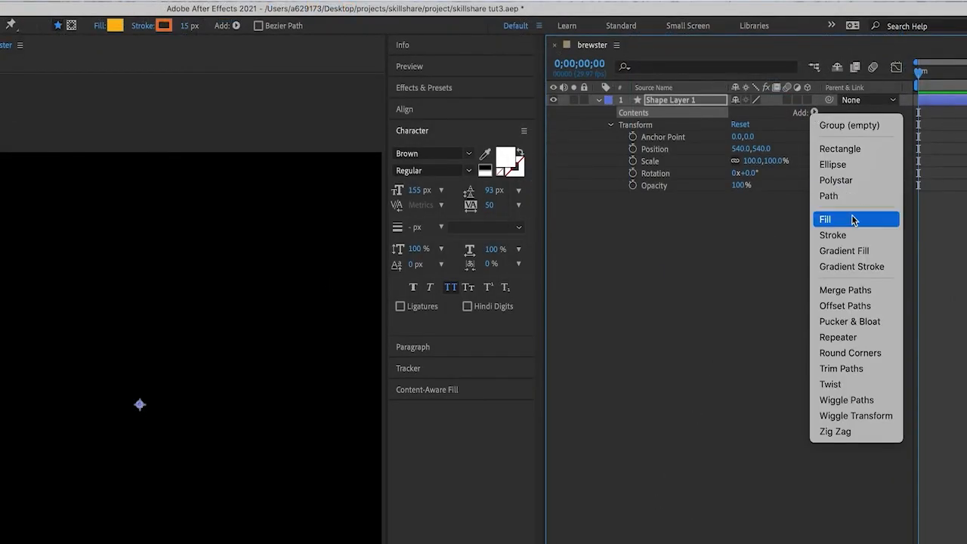
left_click(838, 196)
key("g")
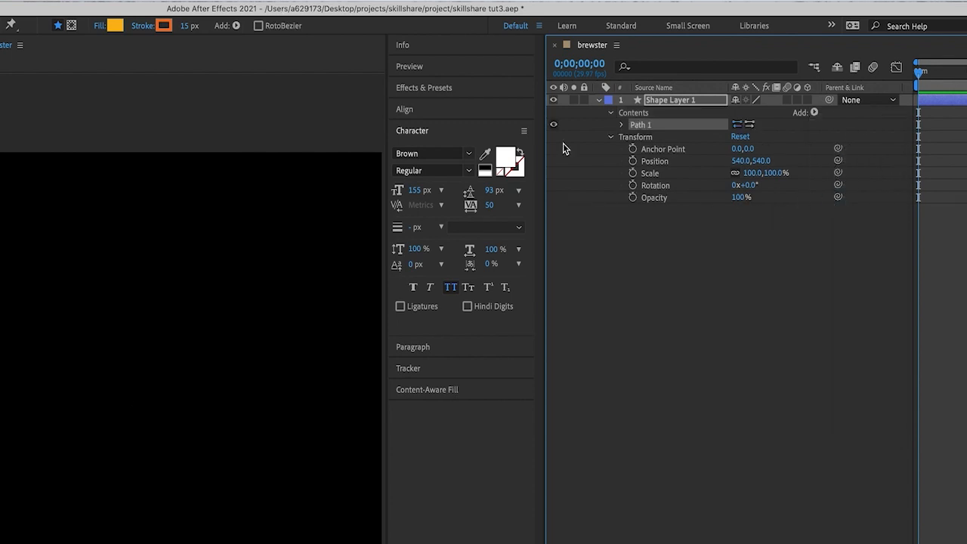
- Duplicate the empty path repeatedly until Shape Layer 1 contains Path 1 through Path 13
key("super+d")
key("super+d")
key("super+d")
key("super+d")
key("super+d")
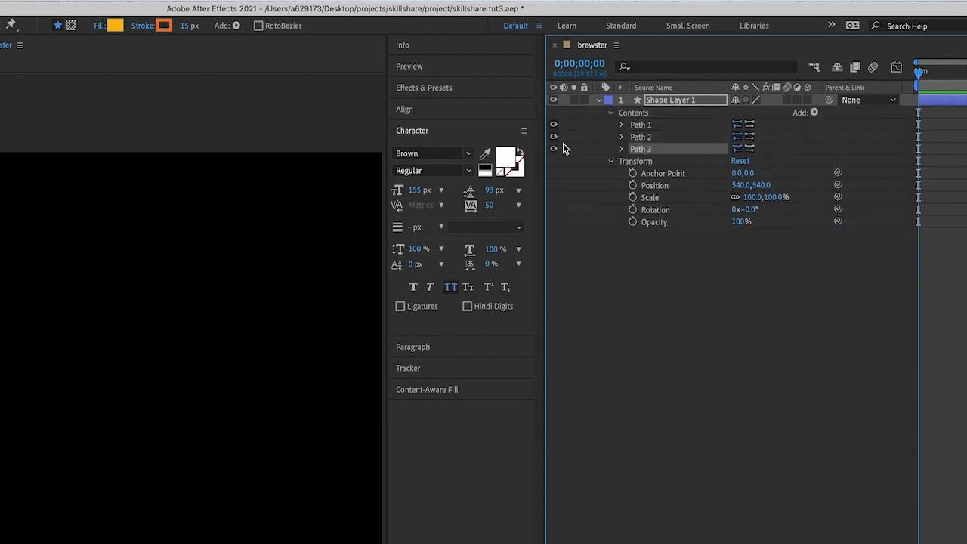
key("super+d")
key("super+d")
key("super+d")
key("super+d")
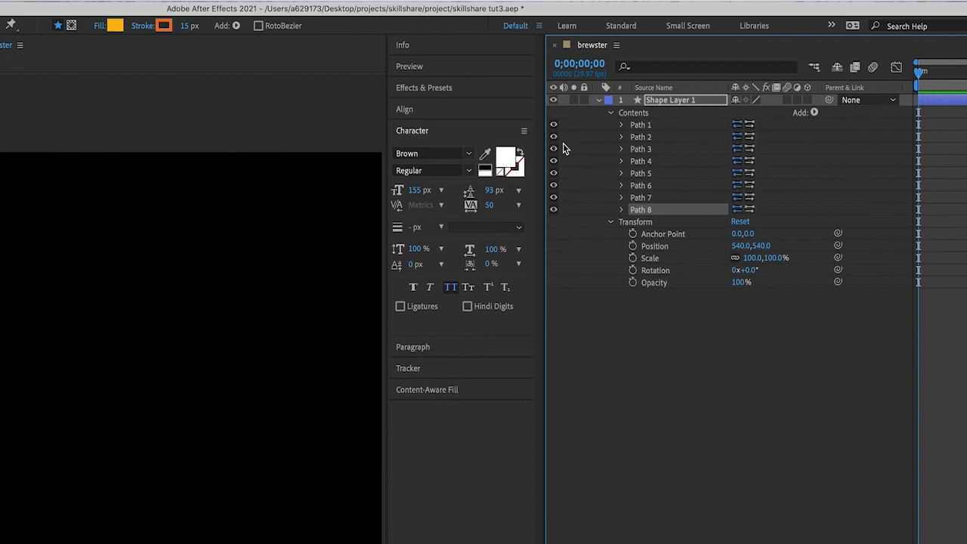
key("super+d")
key("super+d")
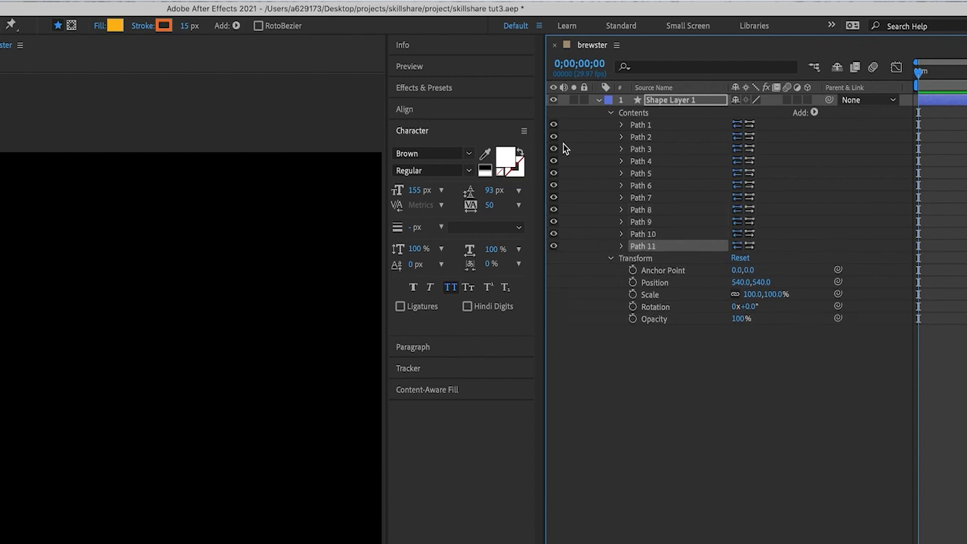
key("super+d")
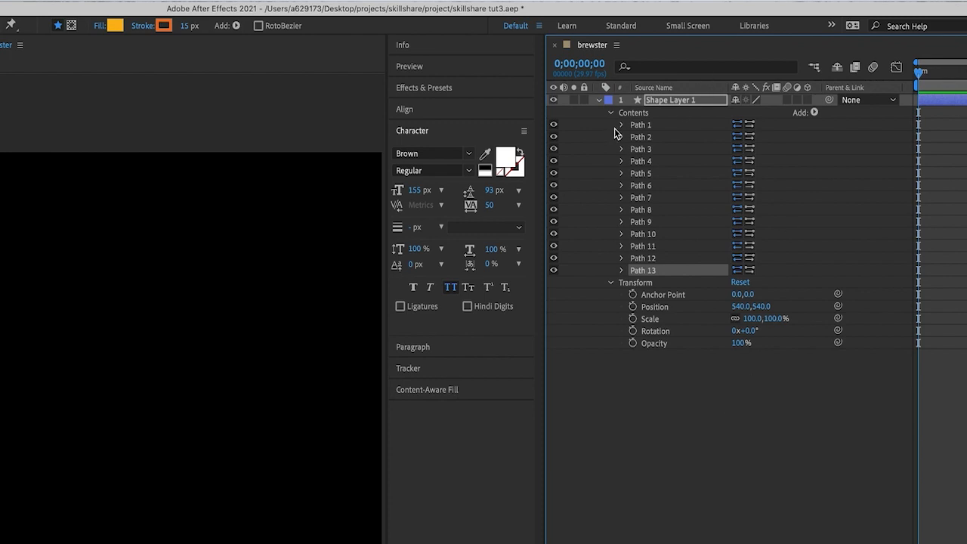
- Select Path 1 through Path 13 and expand them all at once to reveal their Path properties
left_click(654, 126)
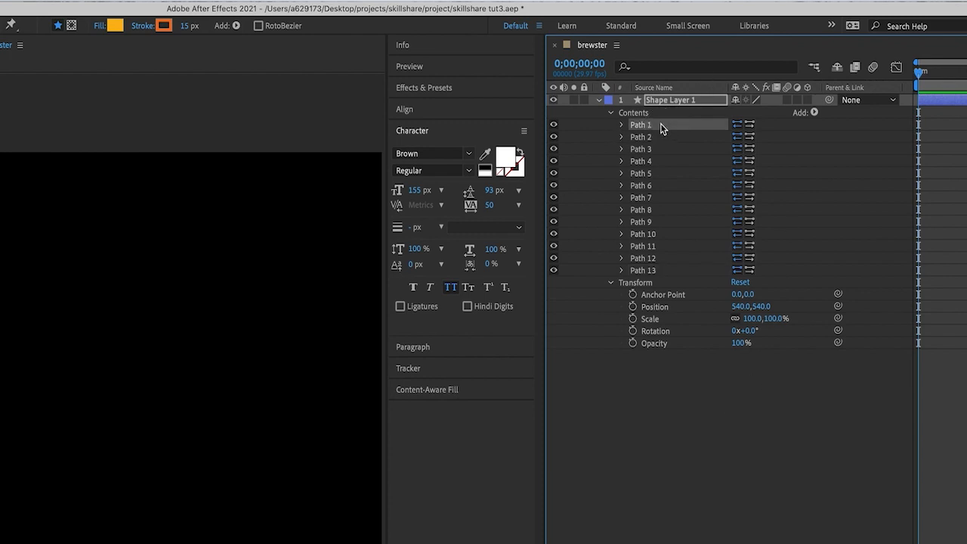
left_click(665, 273, "shift")
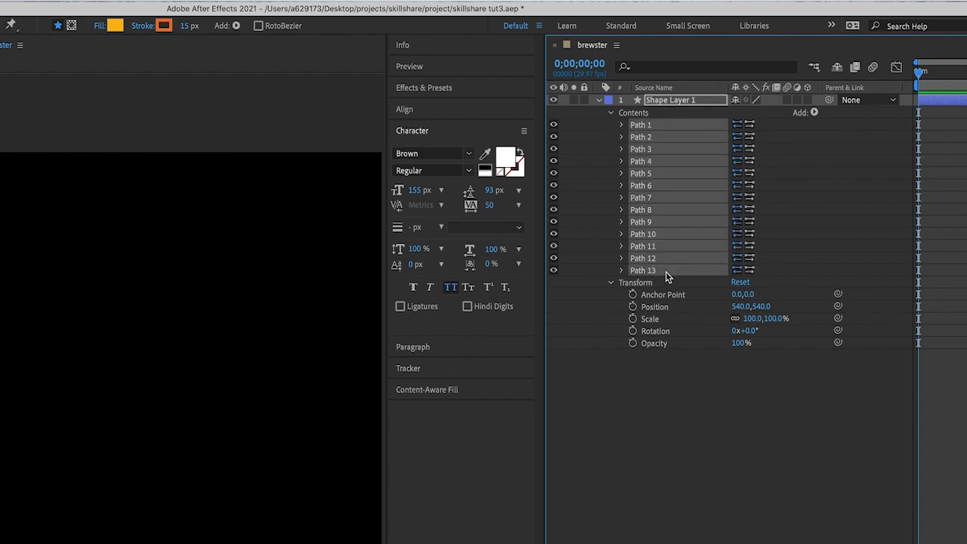
left_click(620, 126)
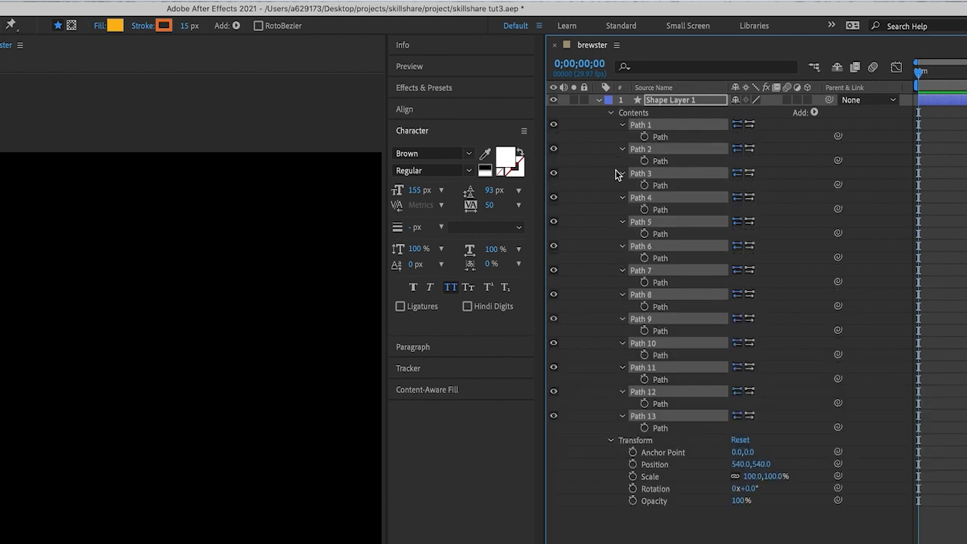
- Select the Path property inside each of Path 1 through Path 13 and paste the copied avatar paths into them
left_click(669, 139)
left_click(660, 162, "shift")
left_click(661, 186, "shift")
left_click(662, 211, "shift")
left_click(663, 235, "shift")
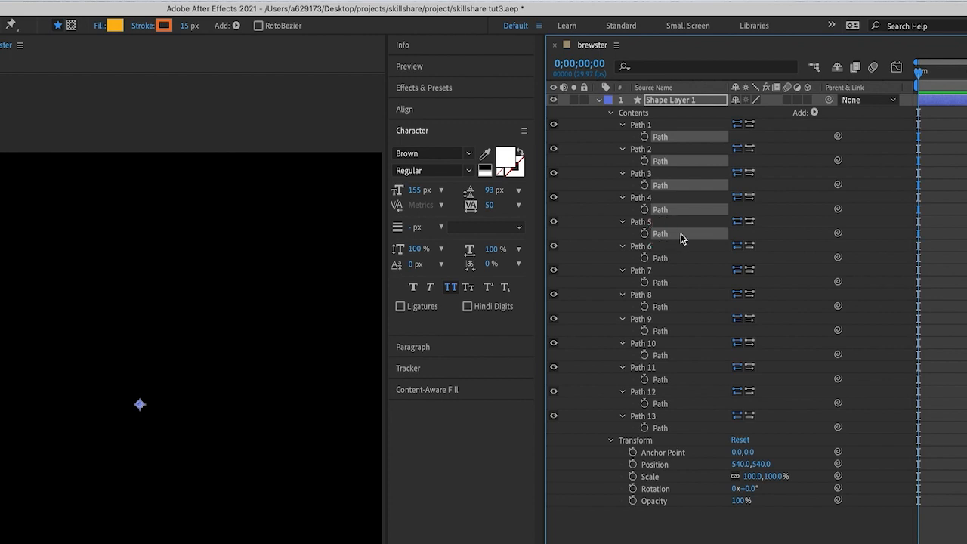
left_click(661, 259, "shift")
left_click(662, 283, "shift")
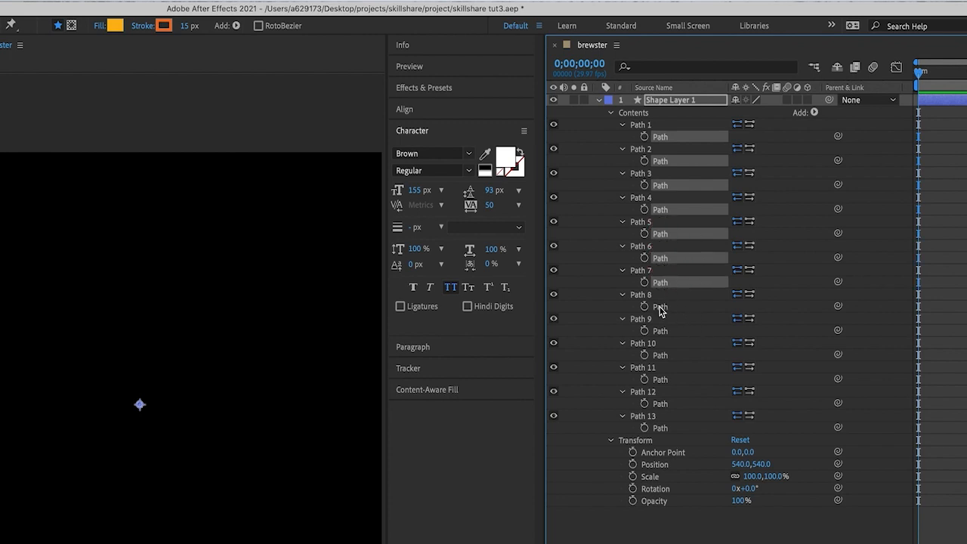
left_click(662, 308, "shift")
left_click(664, 332, "shift")
left_click(670, 353, "shift")
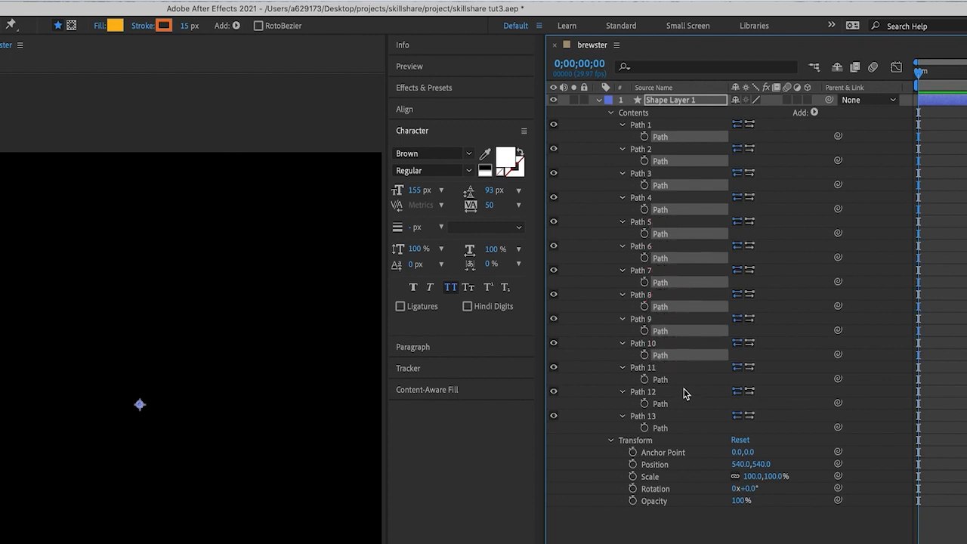
left_click(667, 379, "shift")
left_click(665, 405, "shift")
left_click(659, 428, "shift")
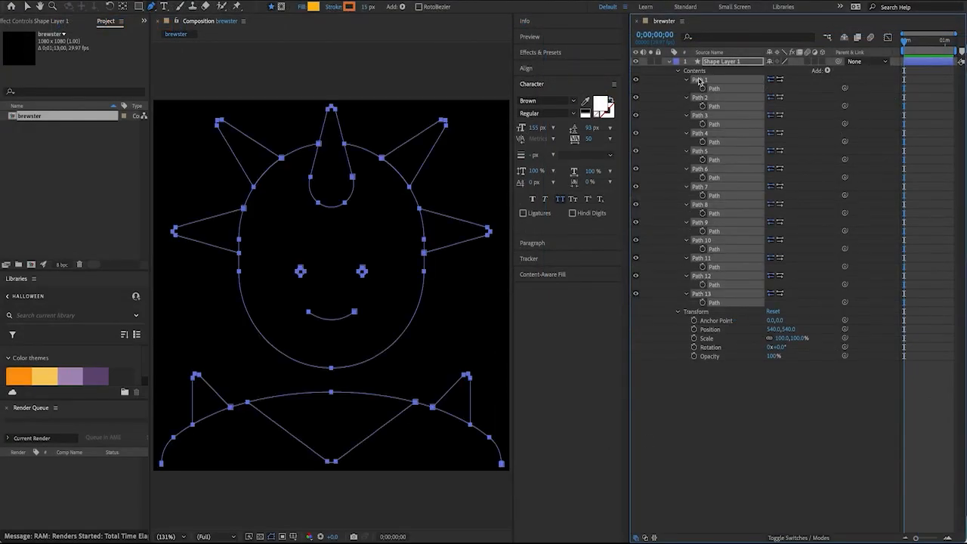
- Inspect the pasted outlines in the Path properties of Path 13 and Path 1, and leave nothing selected
left_click(722, 410)
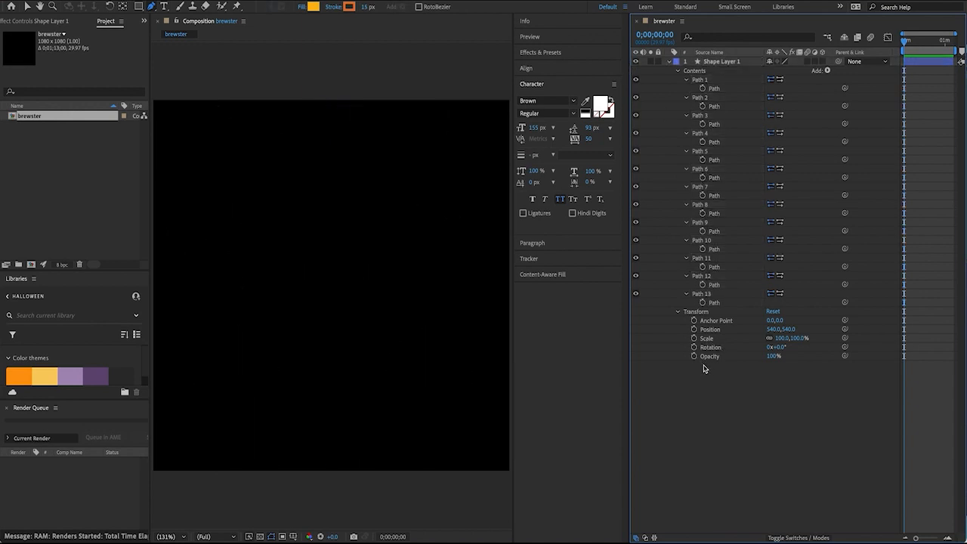
left_click(717, 304)
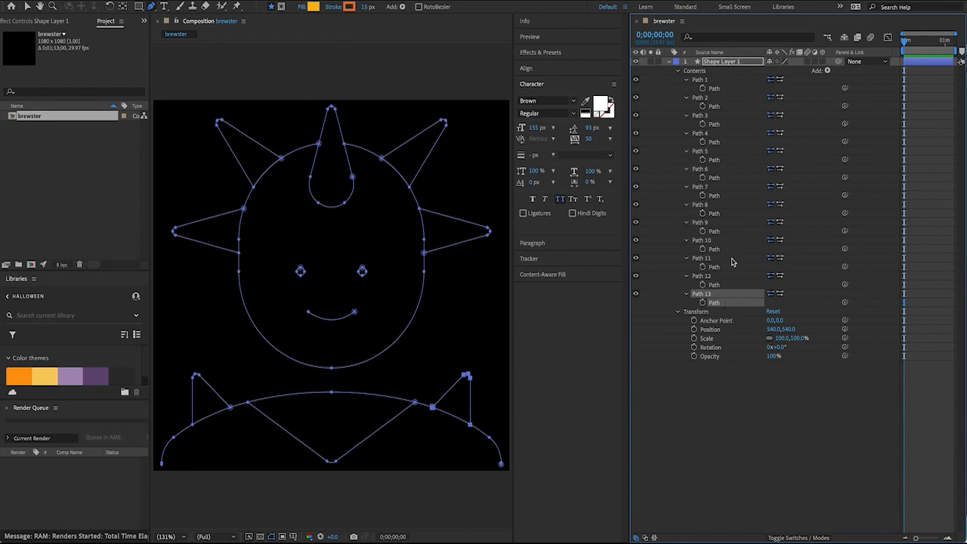
left_click(716, 89)
left_click(736, 399)
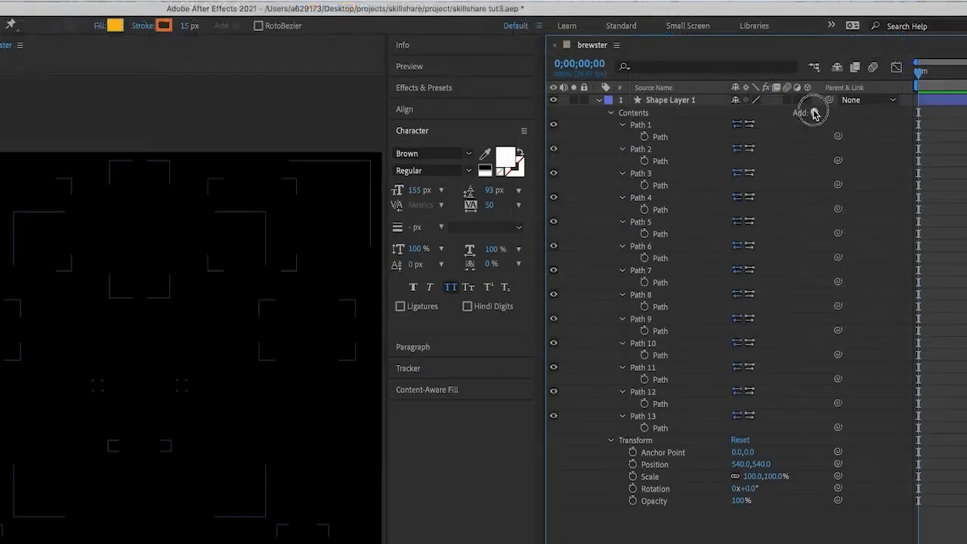
- Add a stroke to the contents of Shape Layer 1 and set its width to 15 px
left_click(826, 70)
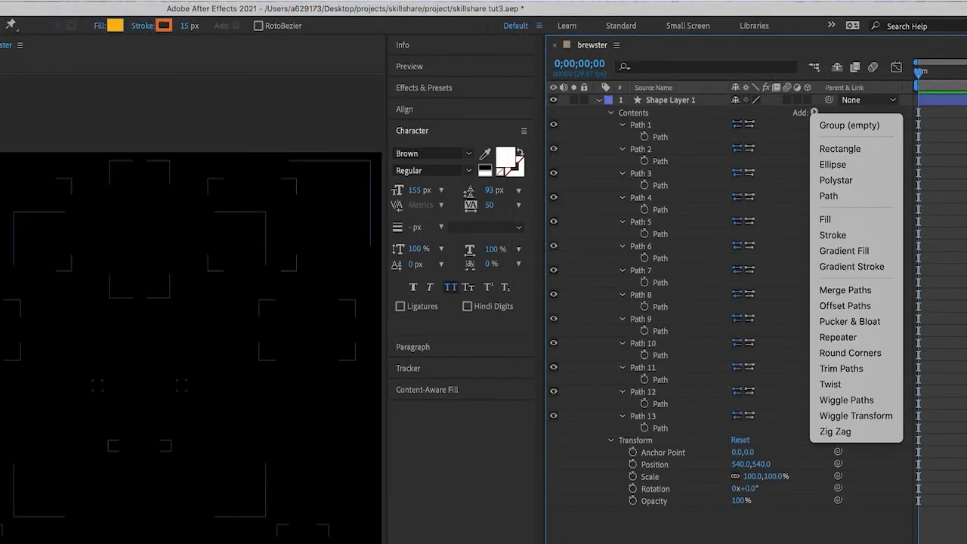
left_click(861, 223)
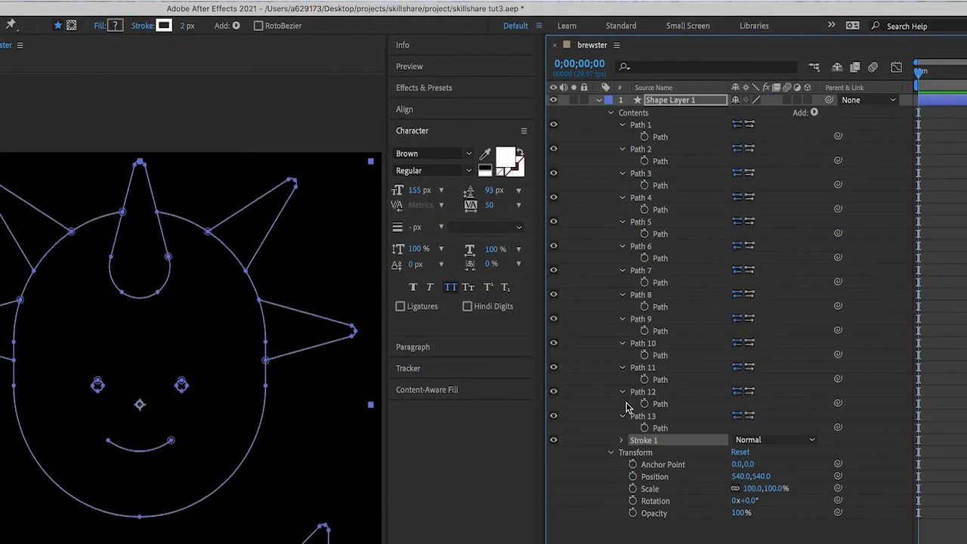
left_click(185, 26)
type("2")
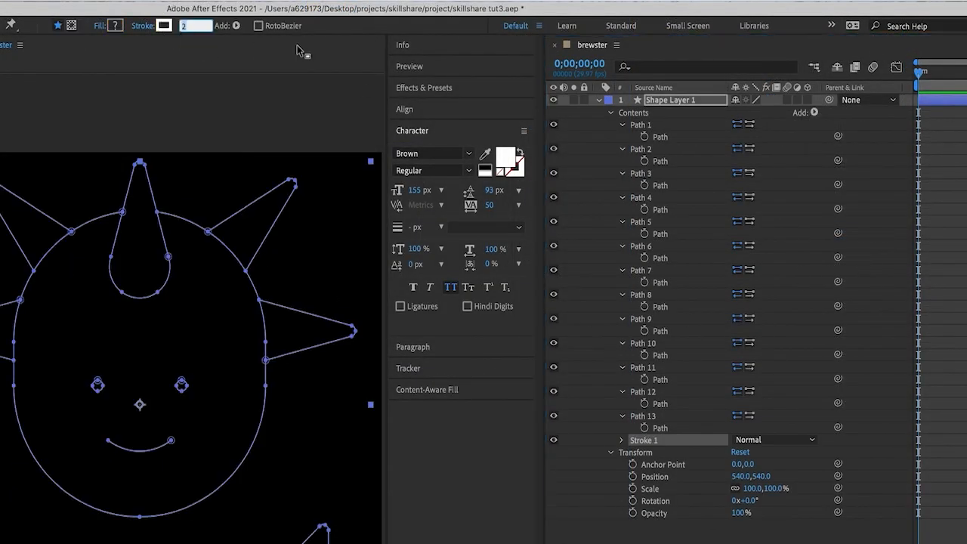
type("15")
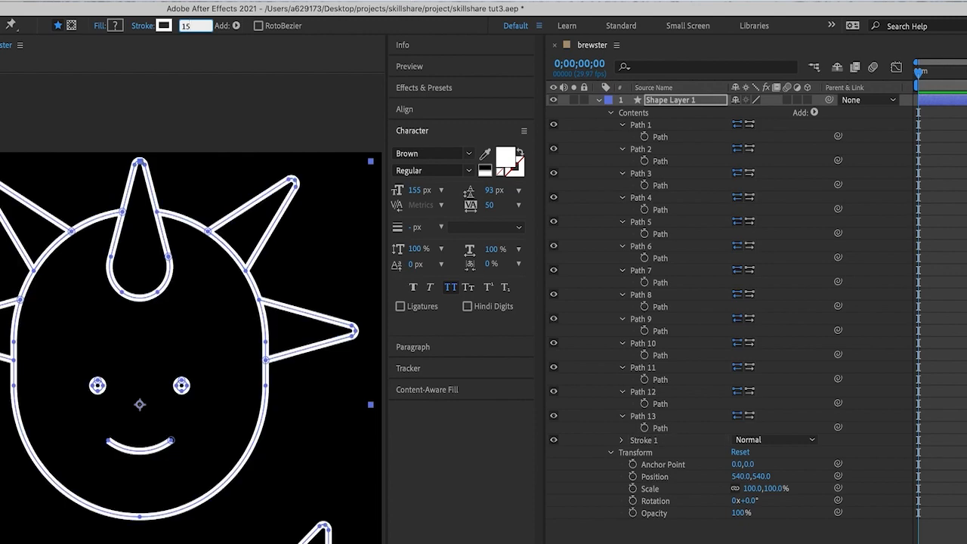
key("Return")
left_click(717, 533)
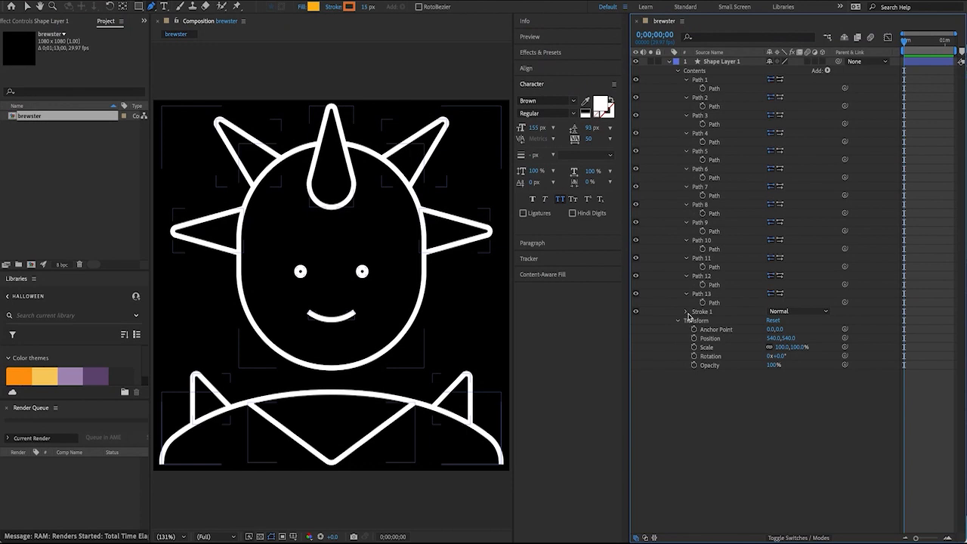
- Expand Stroke 1 and set its Line Cap to Round Cap
left_click(686, 313)
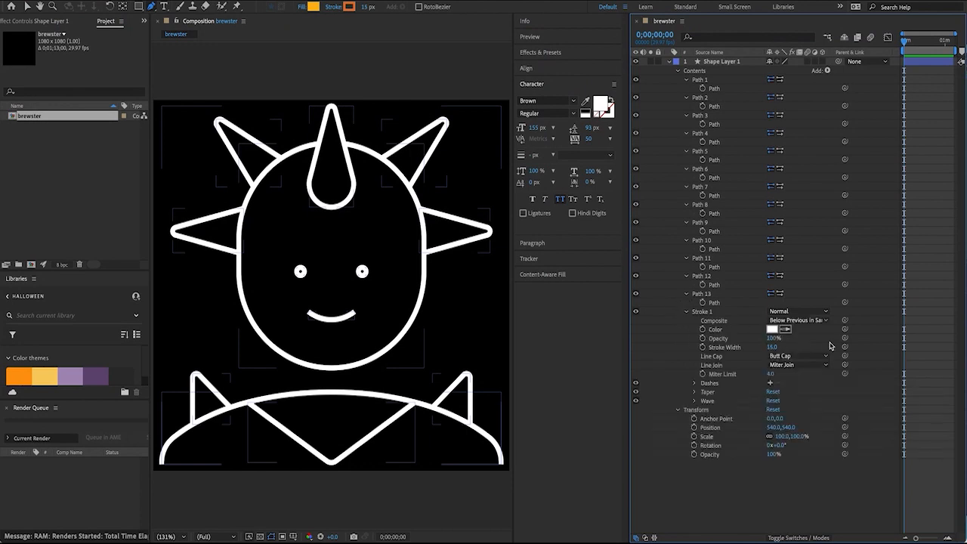
left_click(794, 356)
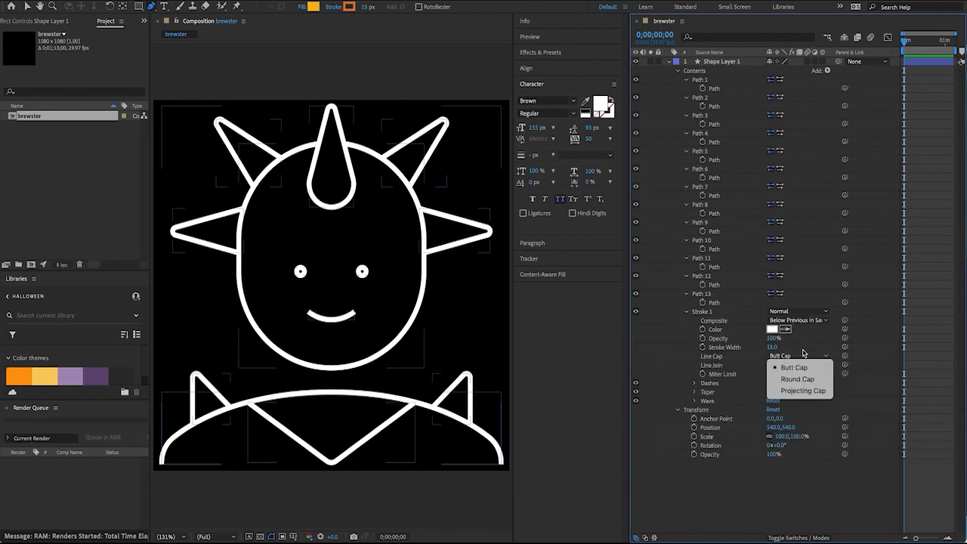
left_click(806, 379)
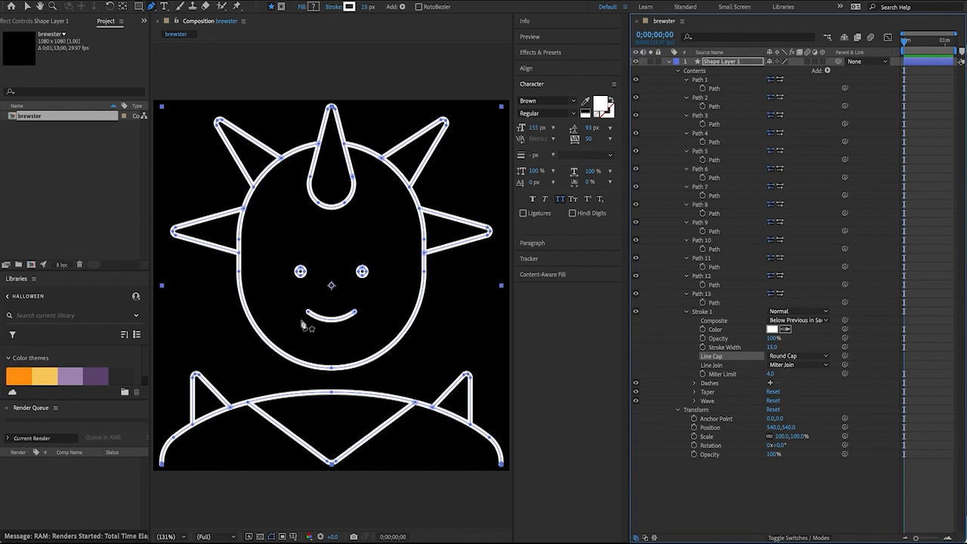
left_click(740, 476)
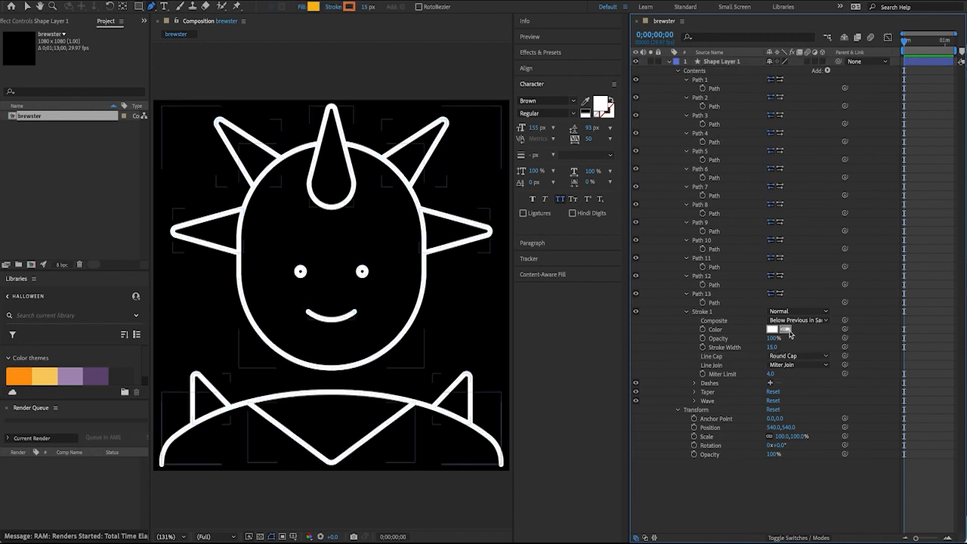
- Switch Stroke 1's Line Cap to Butt Cap for comparison and set it back to Round Cap
left_click(797, 356)
left_click(787, 368)
left_click(773, 481)
left_click(797, 356)
left_click(803, 379)
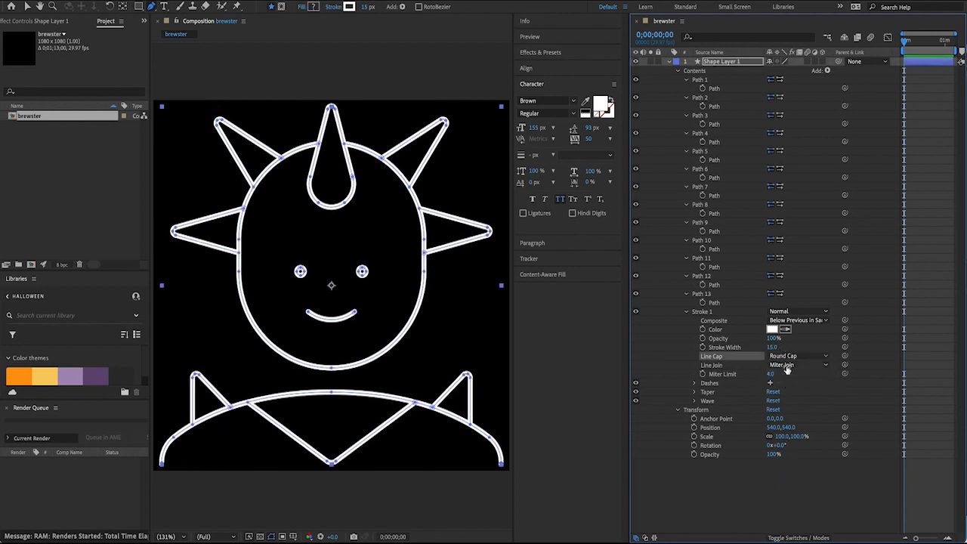
- Set the Line Join of Stroke 1 to Round Join and deselect the layer
left_click(789, 365)
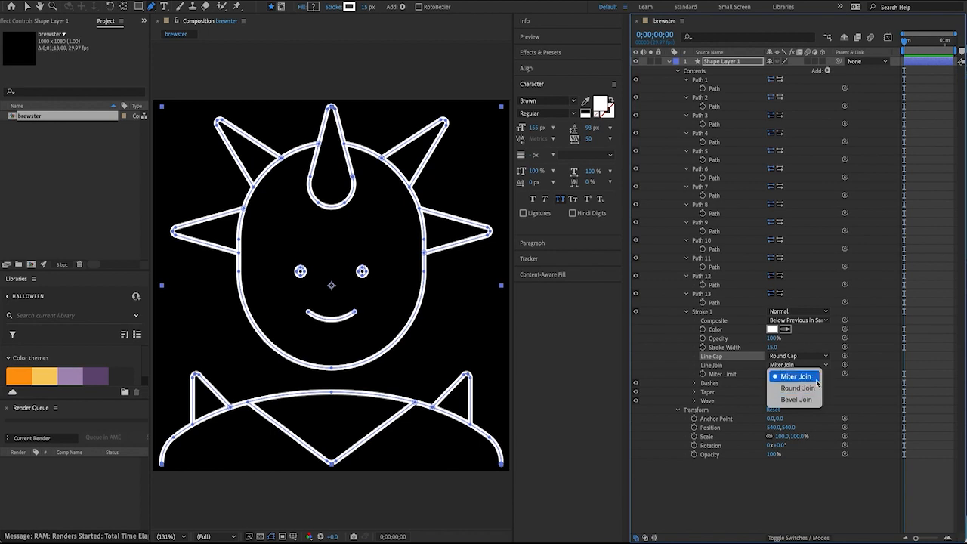
left_click(808, 476)
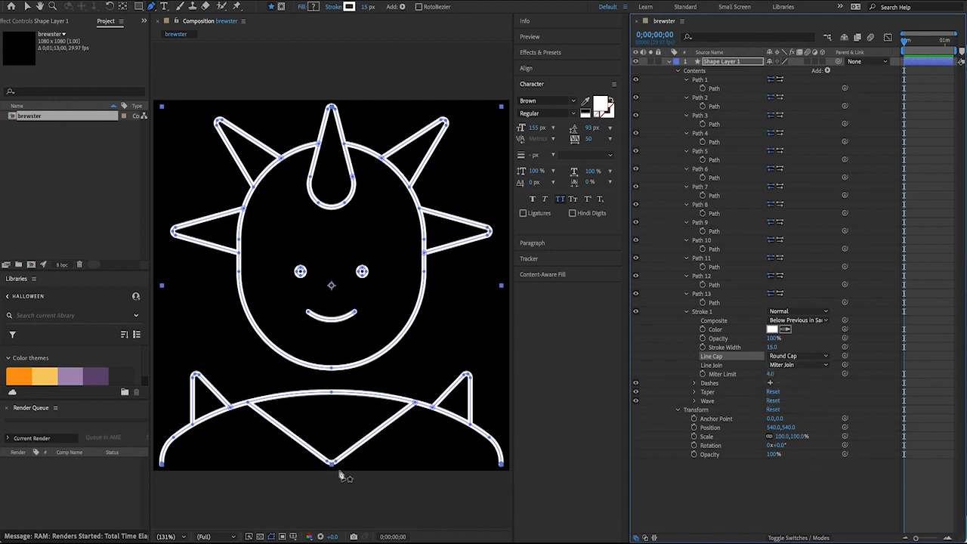
left_click(786, 365)
left_click(796, 388)
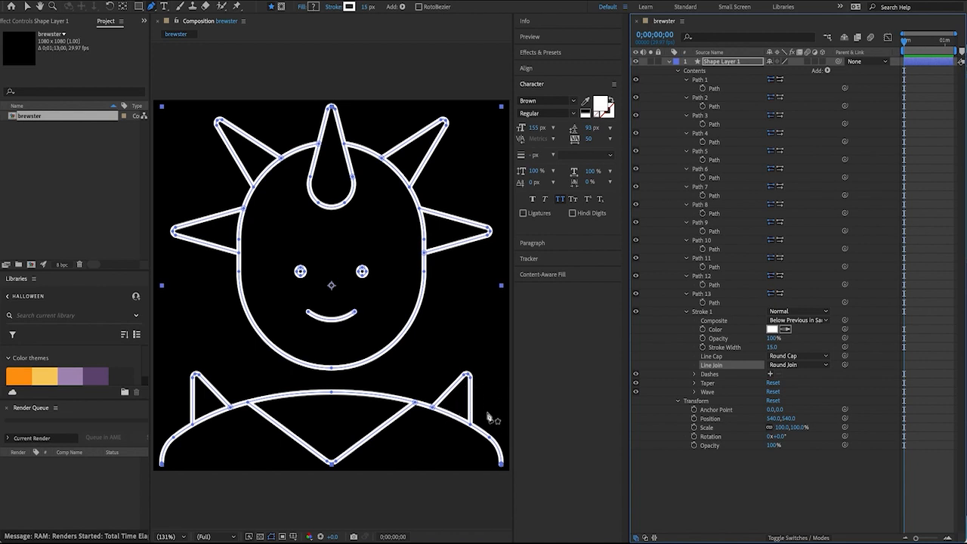
left_click(727, 463)
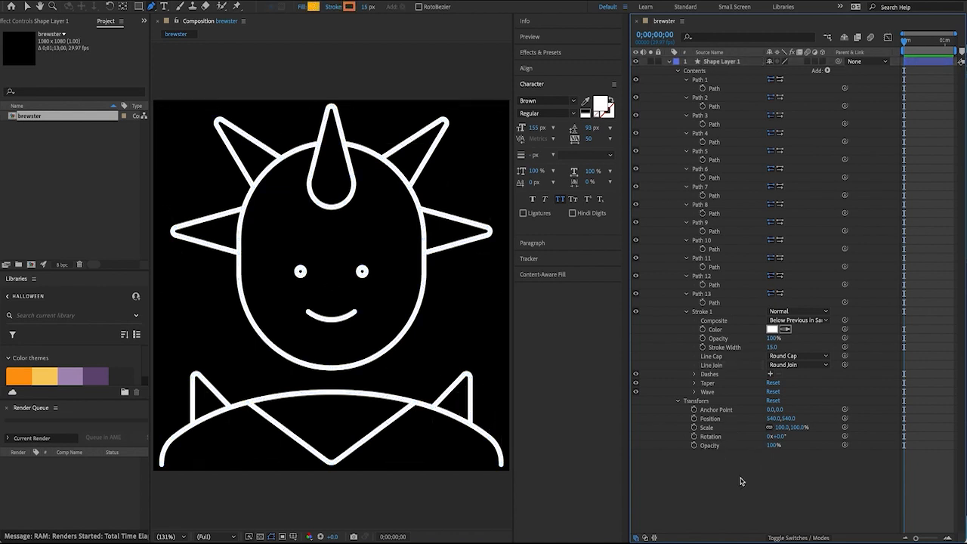
- Collapse and re-expand Shape Layer 1 to review its contents, and select Stroke 1
left_click(668, 61)
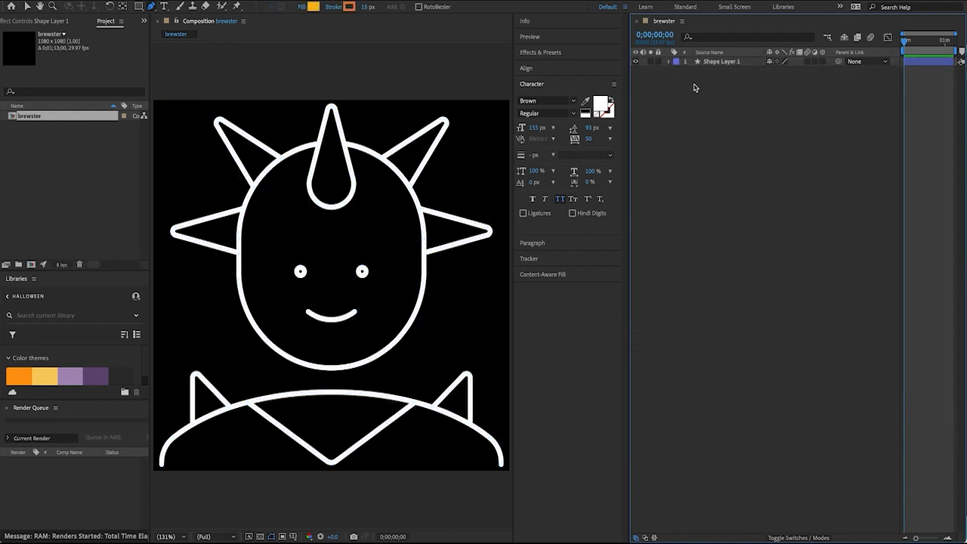
left_click(721, 63)
left_click(668, 61)
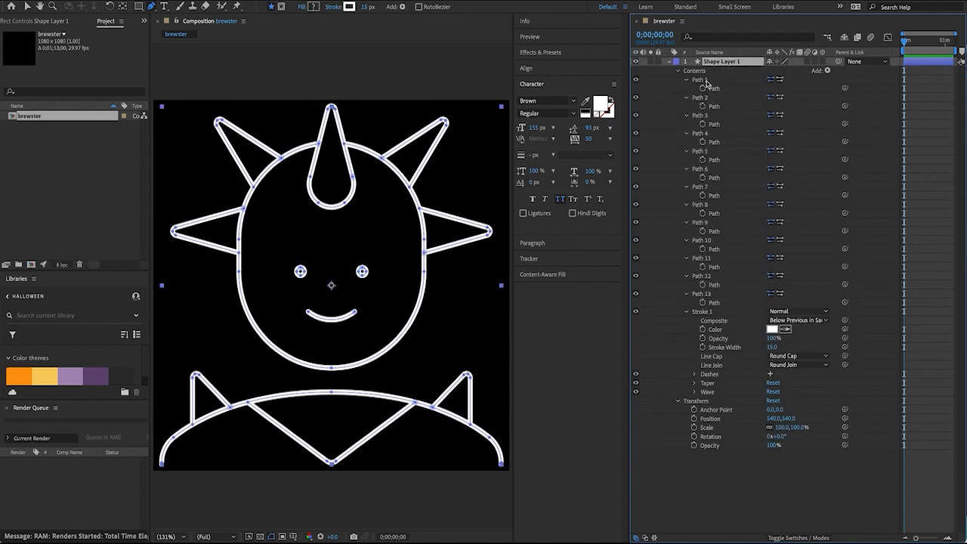
left_click(702, 312)
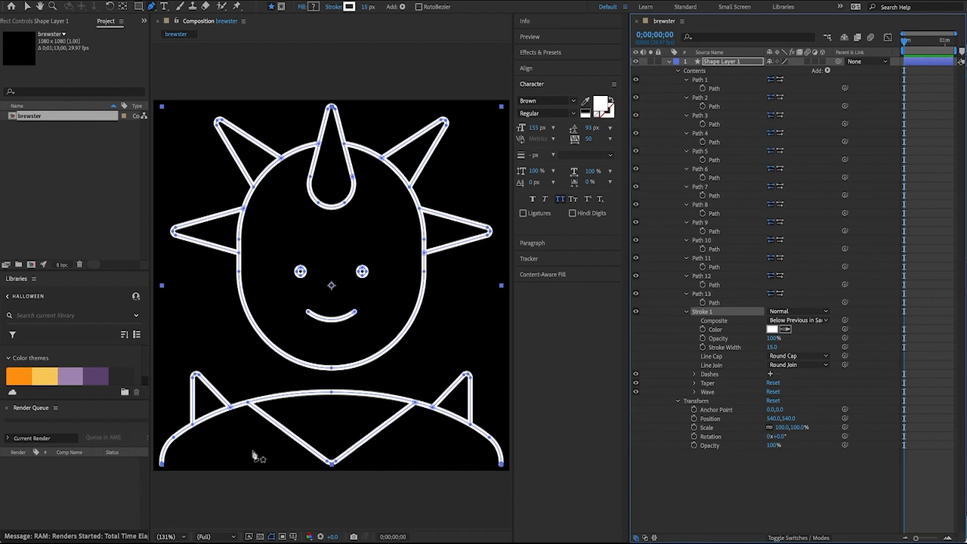
- Deselect the shape layer, switch to Finder and open 41-Holidays.ai from the 02- Illustrator folder in Illustrator
left_click(726, 478)
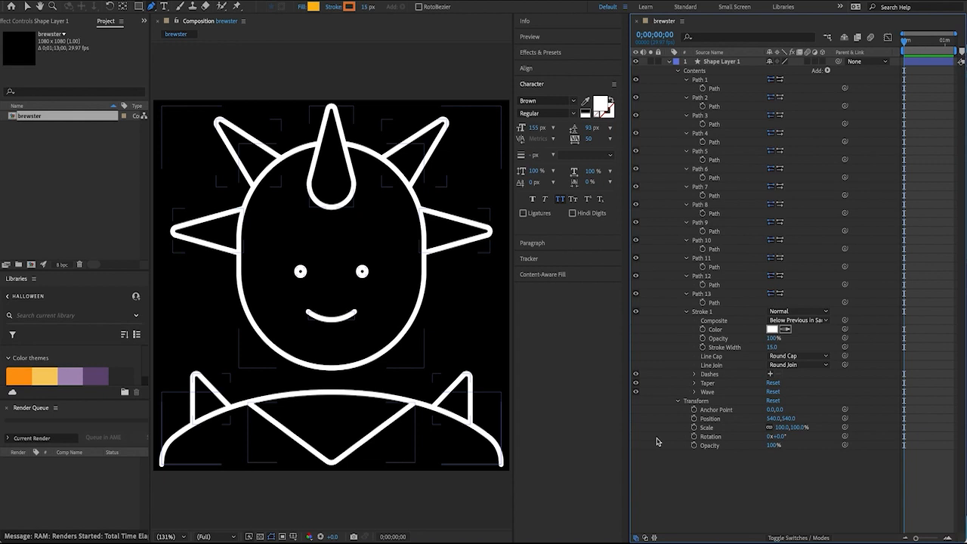
left_click(728, 462)
key("super+Tab")
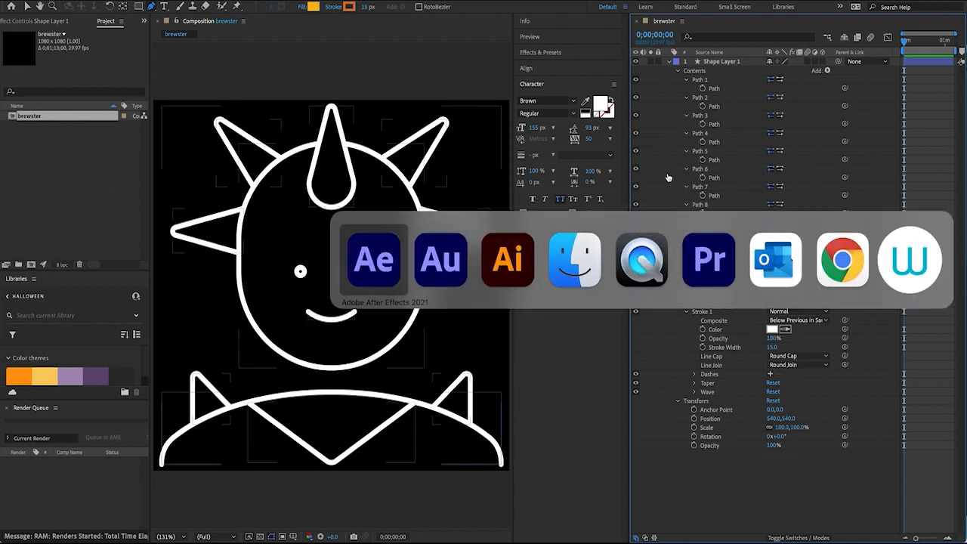
left_click(487, 285)
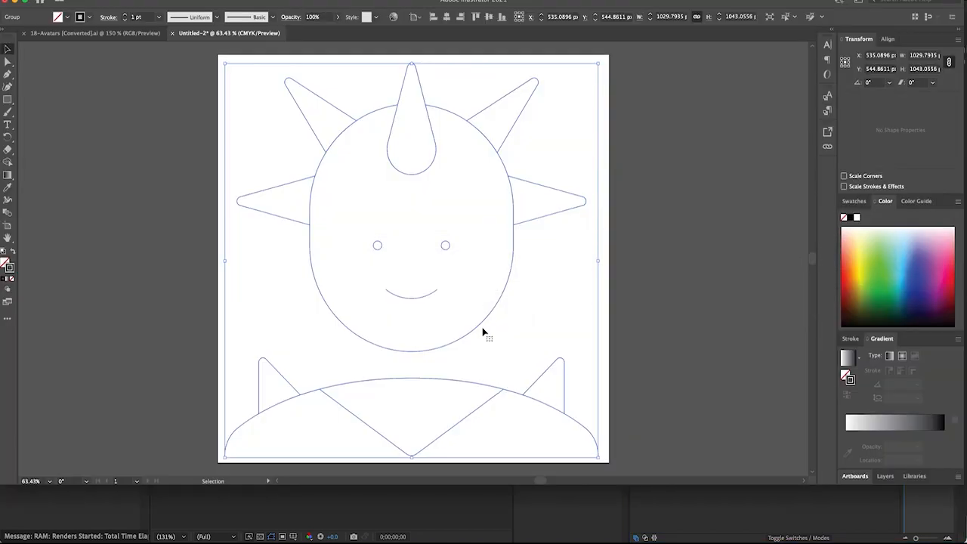
key("super+Tab")
key("super+Tab")
key("super+Tab")
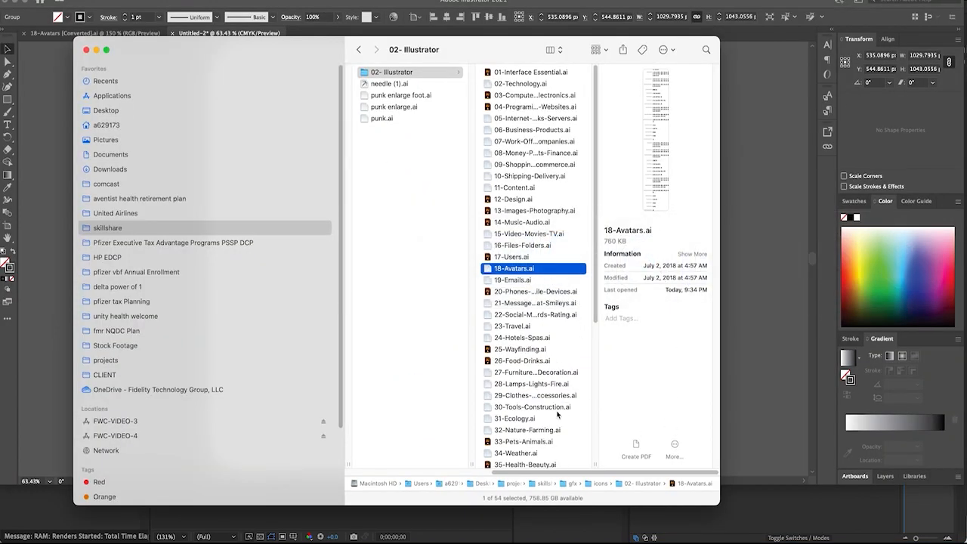
scroll(572, 372, "down", 5)
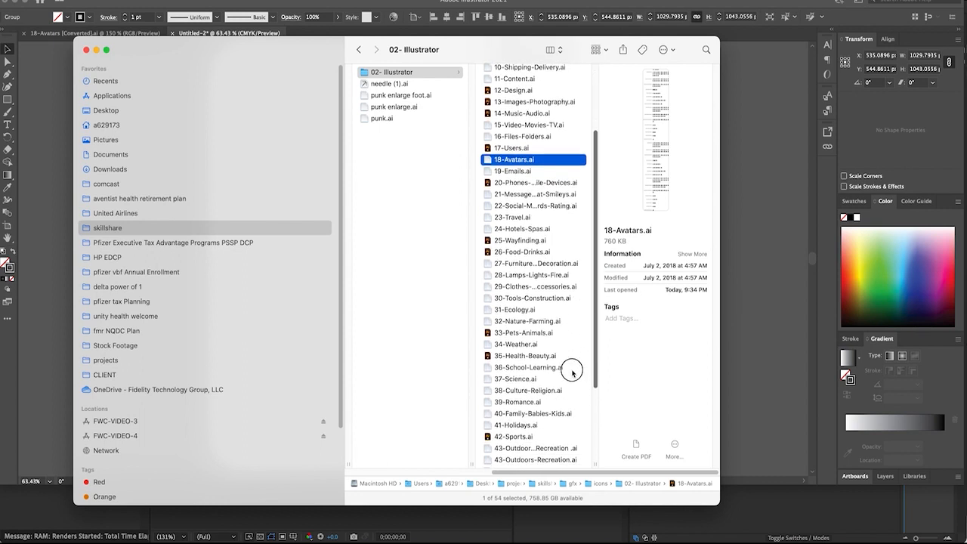
scroll(566, 374, "down", 2)
left_click(550, 396)
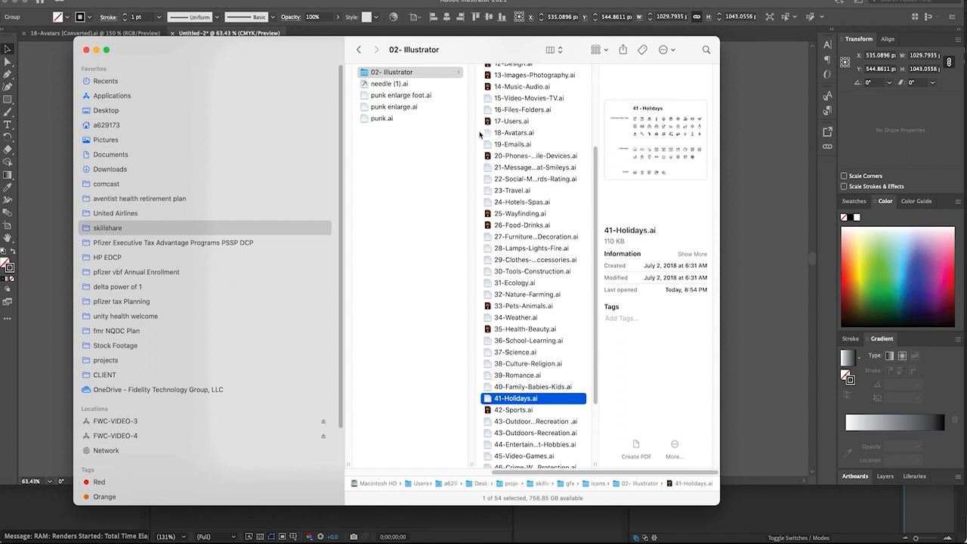
key("Return")
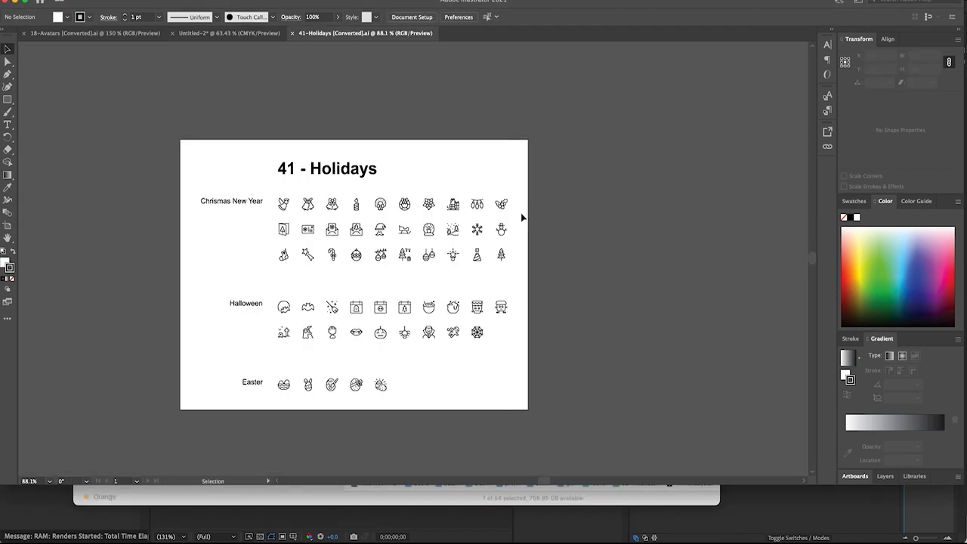
- Copy the bat icon from the Halloween row and paste it into the Untitled-2 document in place of the avatar
left_click(301, 315)
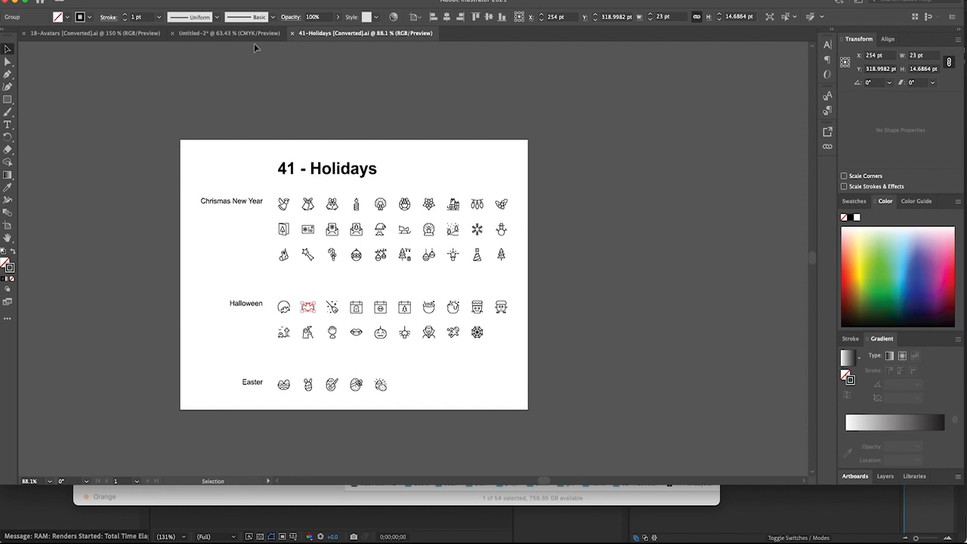
left_click(227, 33)
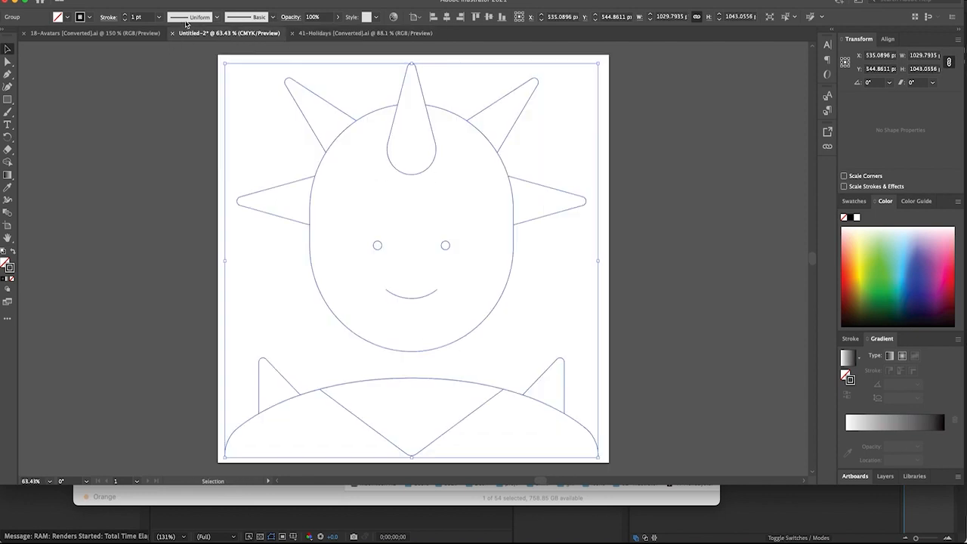
key("Delete")
key("a")
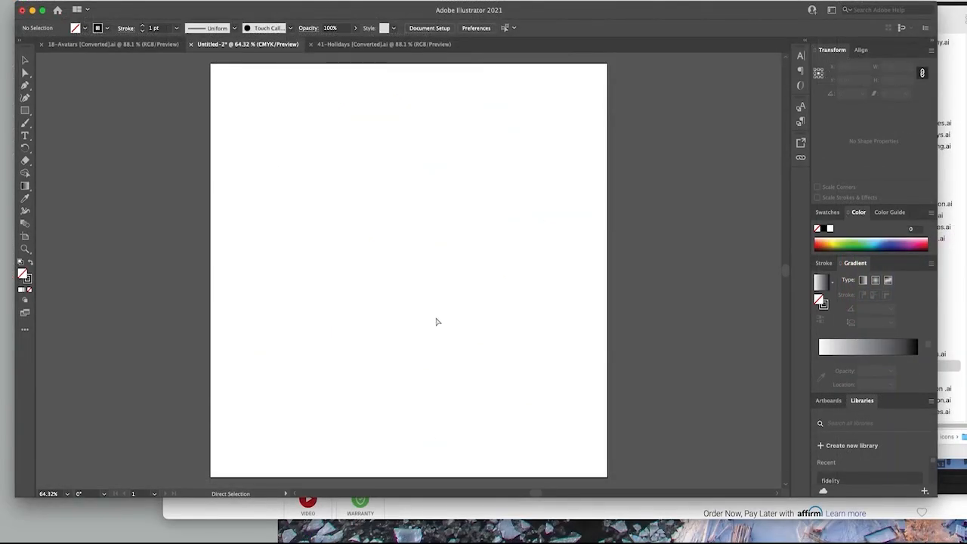
key("super+v")
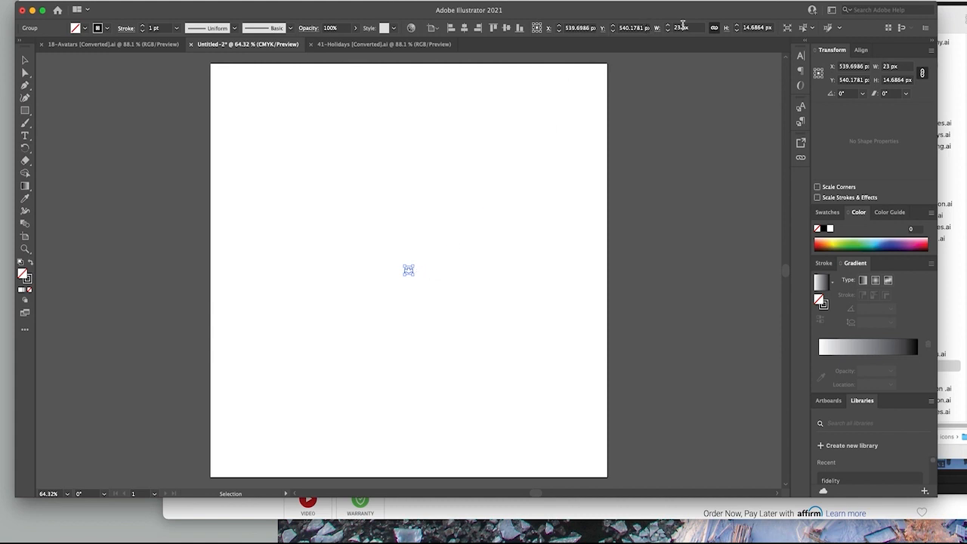
- Enlarge the pasted bat proportionally to about 1051 px wide so it nearly fills the artboard's width
left_click_drag(681, 28, 666, 28)
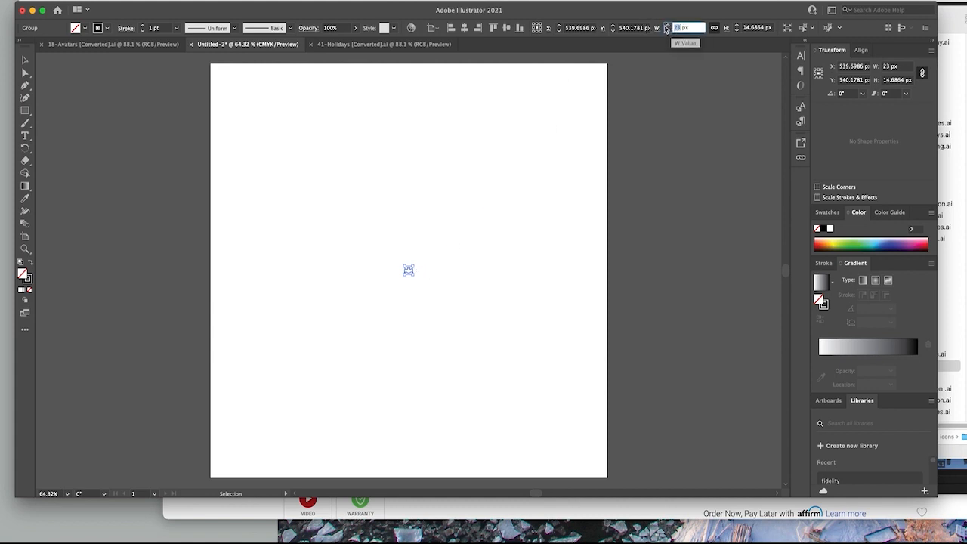
type("1000")
key("Return")
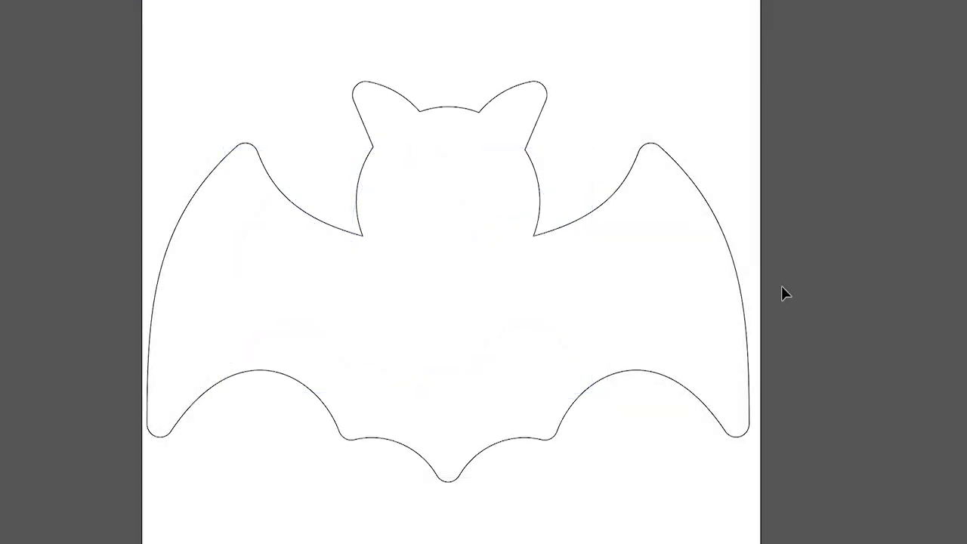
- Switch to After Effects and create a new composition named bat
key("super+Tab")
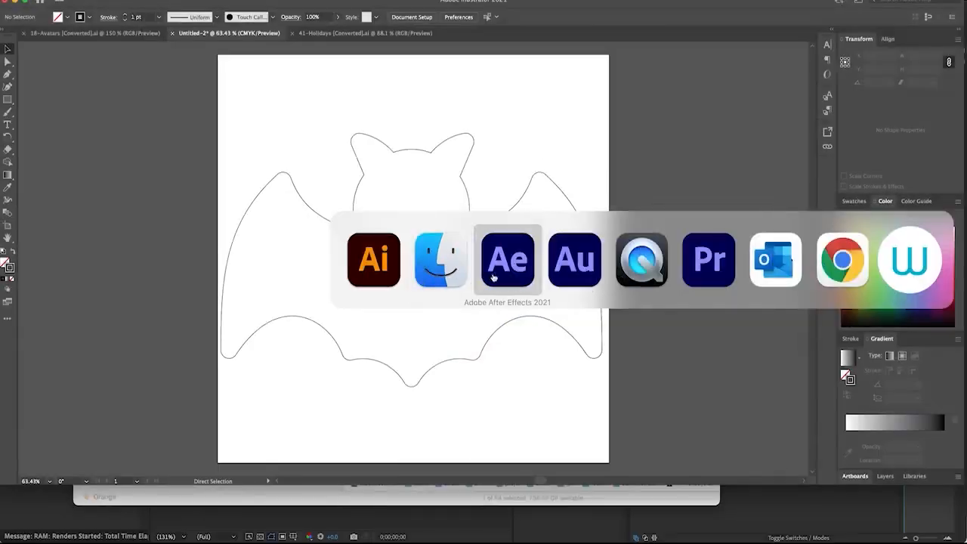
left_click(493, 278)
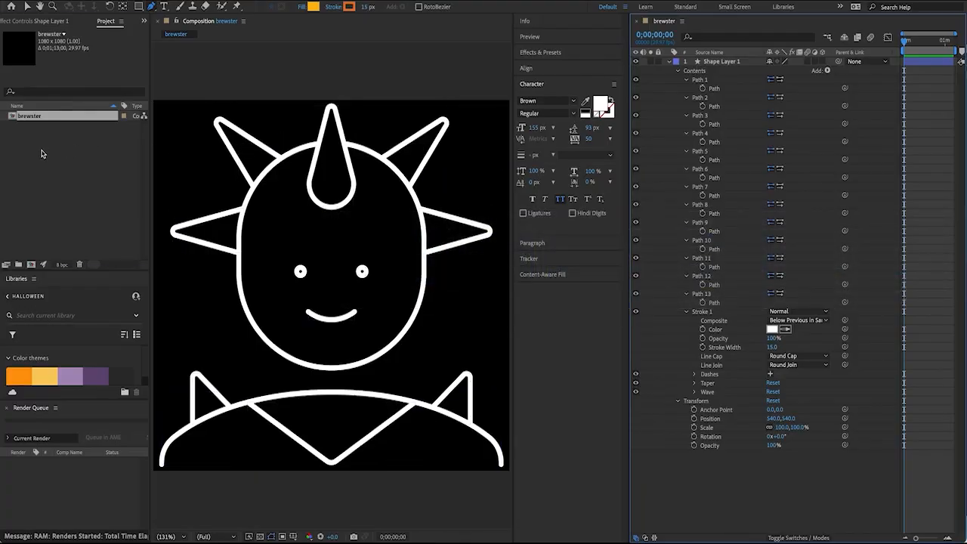
key("super+k")
type("bat")
key("Return")
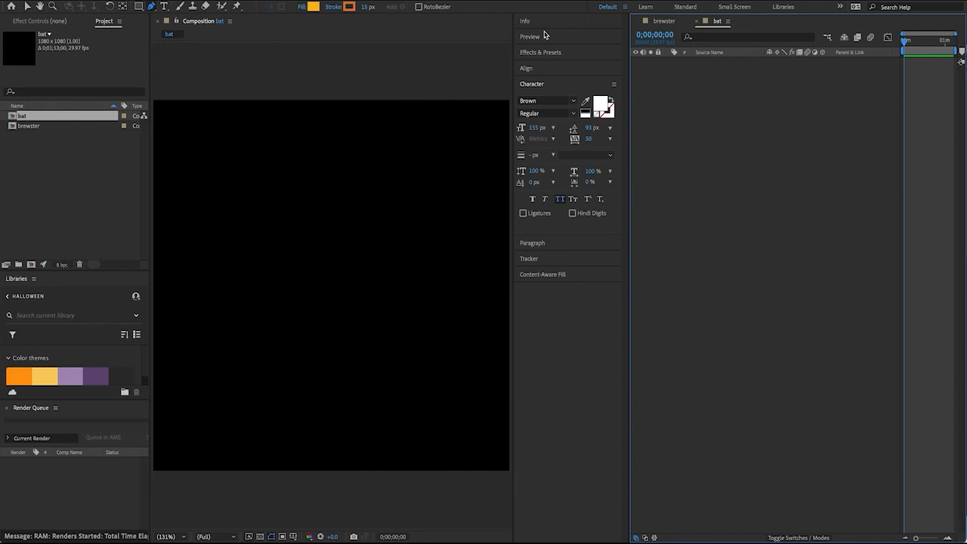
- Create a shape layer in the bat composition, add an empty path to its contents and expand that path
right_click(684, 80)
mouse_move(696, 86)
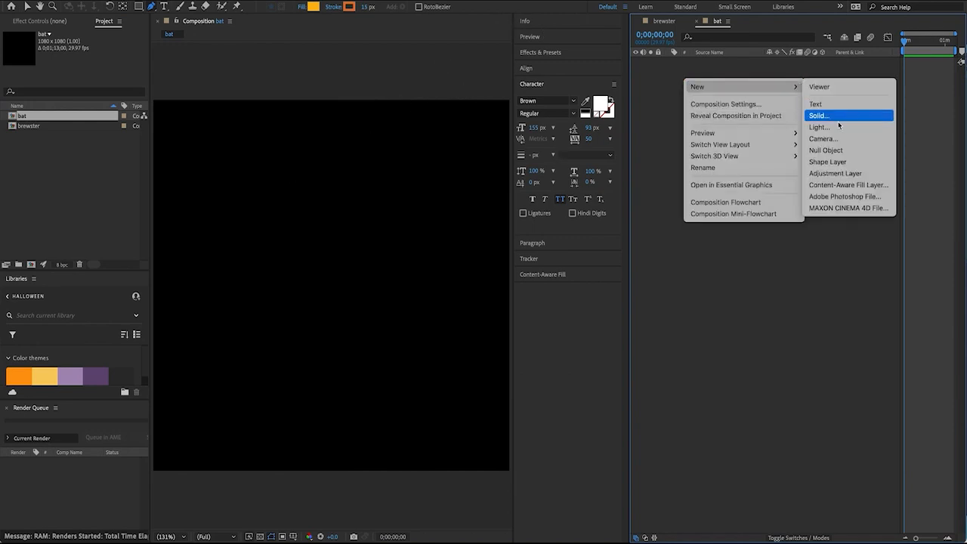
left_click(827, 162)
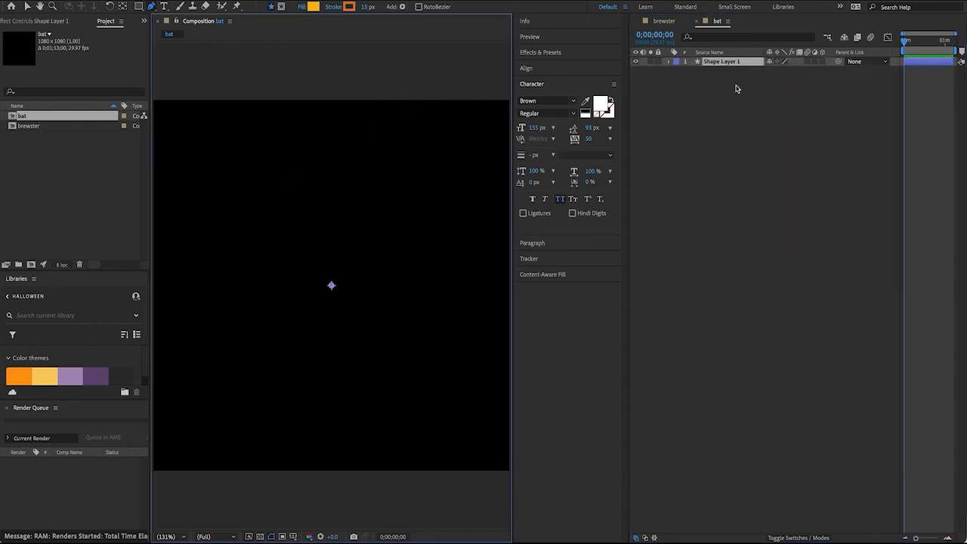
left_click(668, 61)
left_click(827, 70)
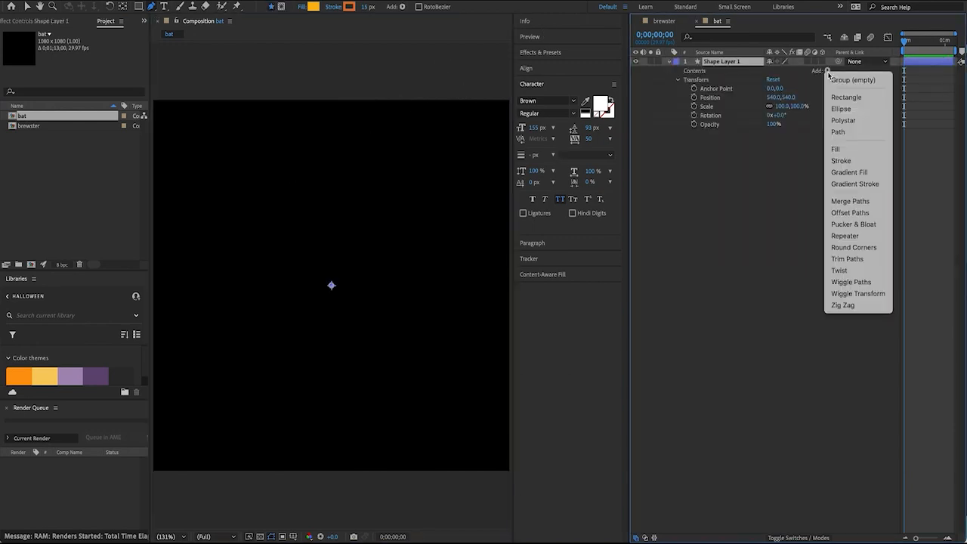
left_click(857, 133)
left_click(686, 80)
- Copy the bat outline in Illustrator and paste it into the Path property of Path 1 in After Effects
key("super+Tab")
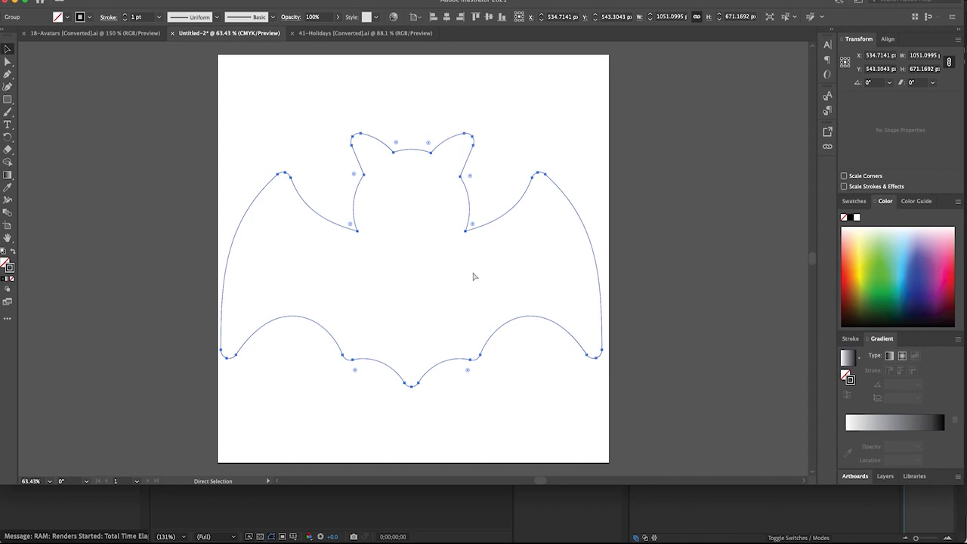
key("super+Tab")
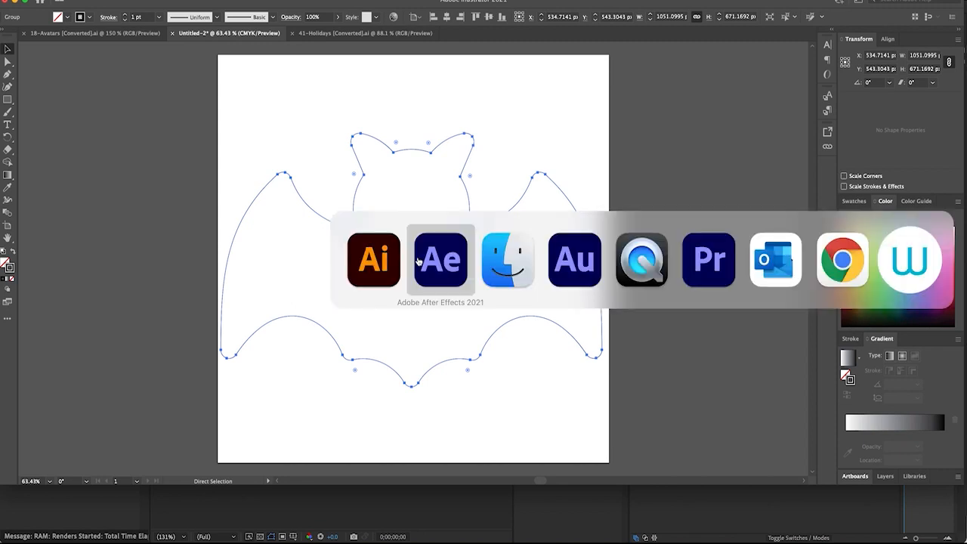
left_click(713, 88)
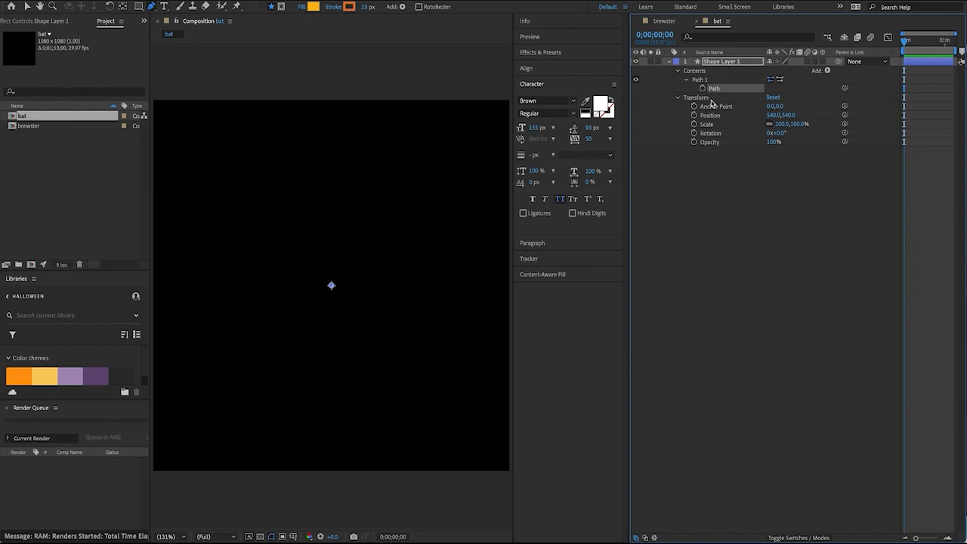
key("super+v")
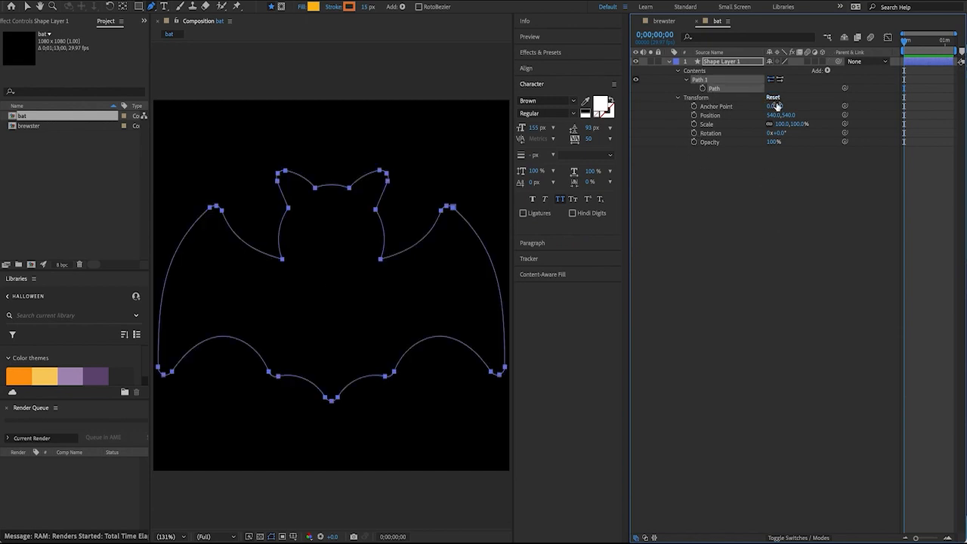
- Add a stroke to the bat shape layer and set its width to 15 px
left_click(824, 73)
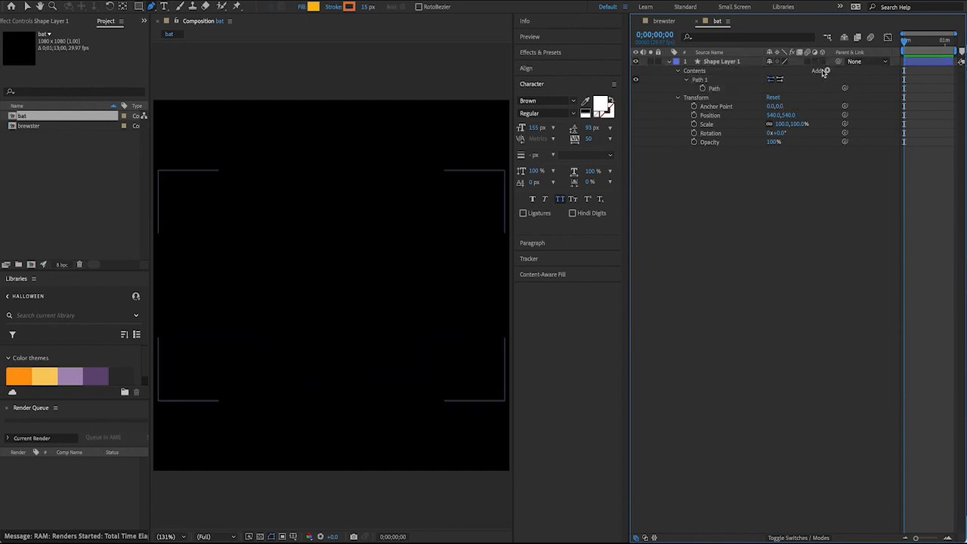
left_click(827, 71)
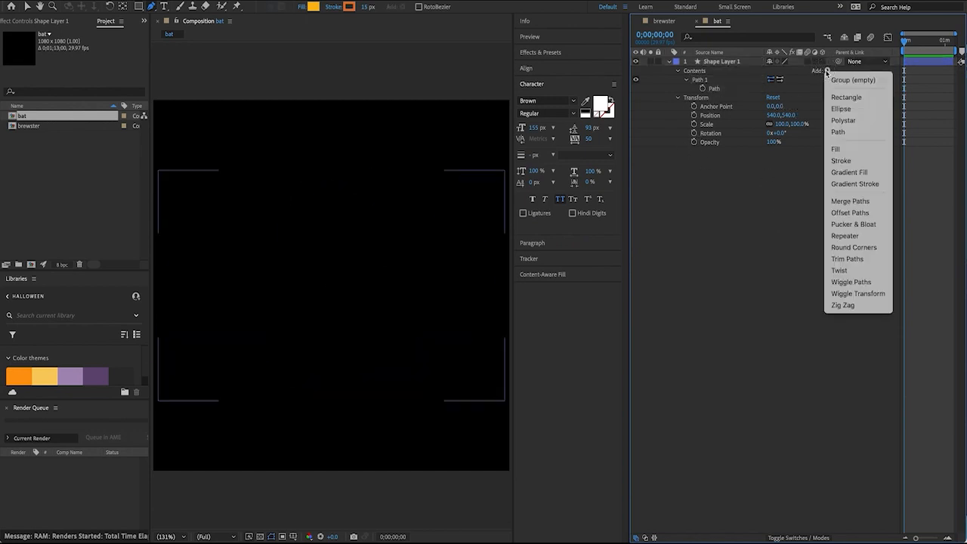
left_click(847, 161)
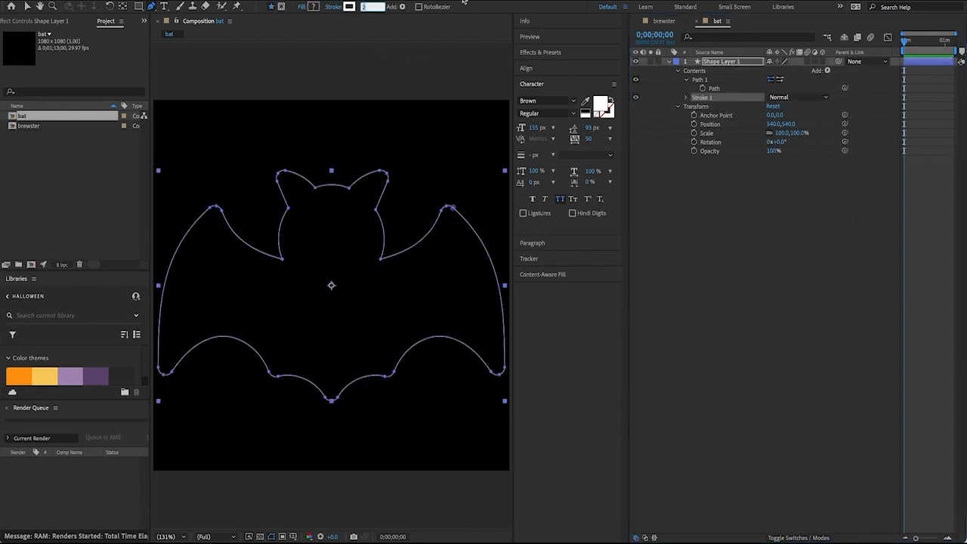
type("15")
key("Return")
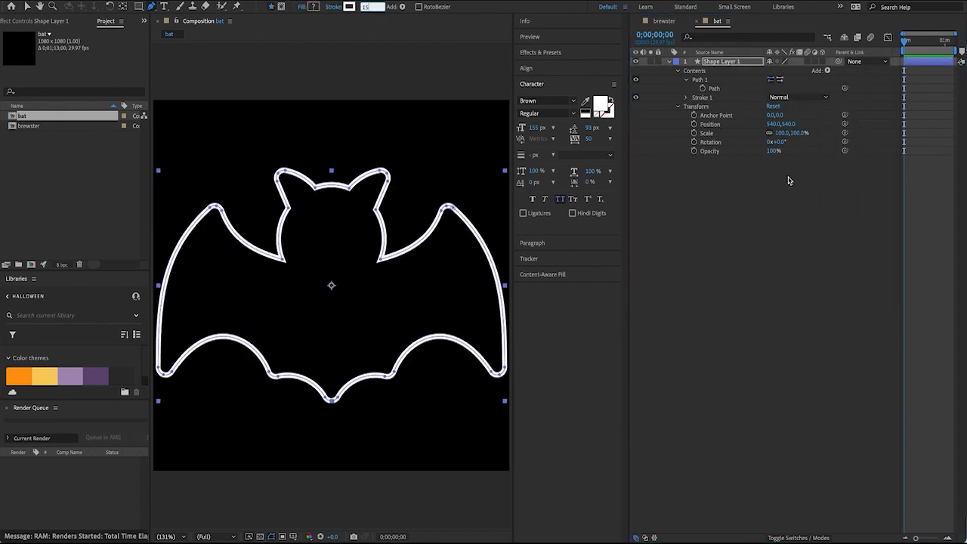
- Expand Stroke 1 and set its Line Cap to Round Cap and its Line Join to Round Join
left_click(686, 97)
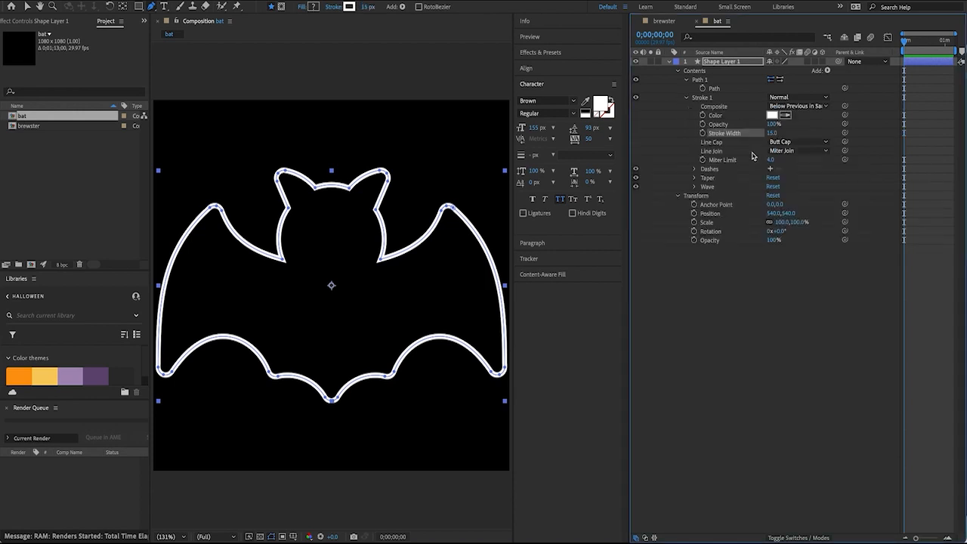
left_click(794, 142)
left_click(797, 164)
left_click(794, 150)
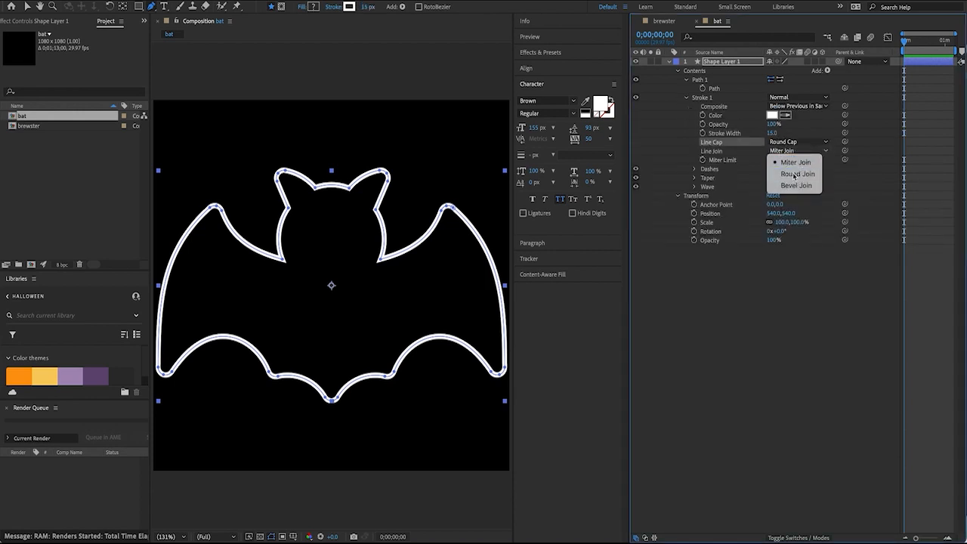
left_click(795, 173)
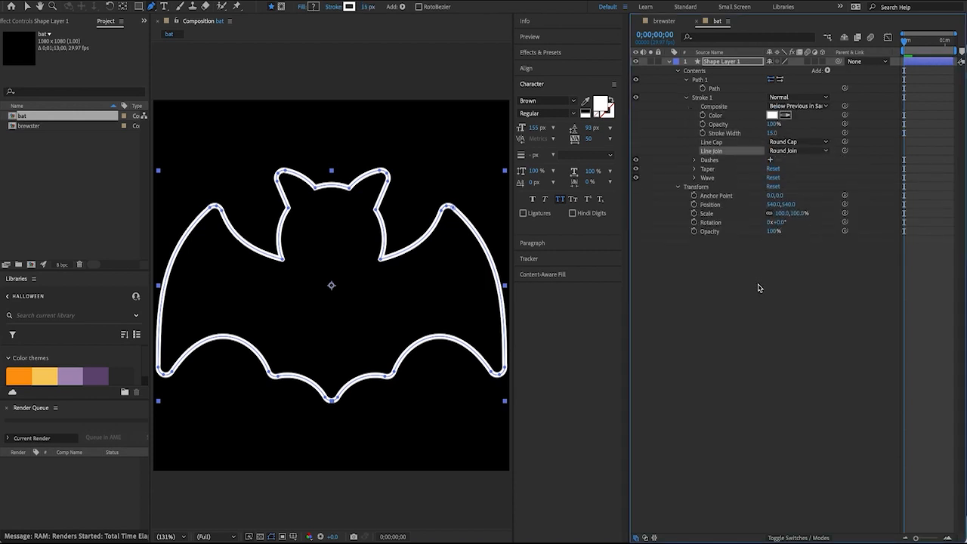
- Switch the bat stroke's Line Join to Miter Join for comparison and set it back to Round Join
left_click(789, 151)
left_click(795, 164)
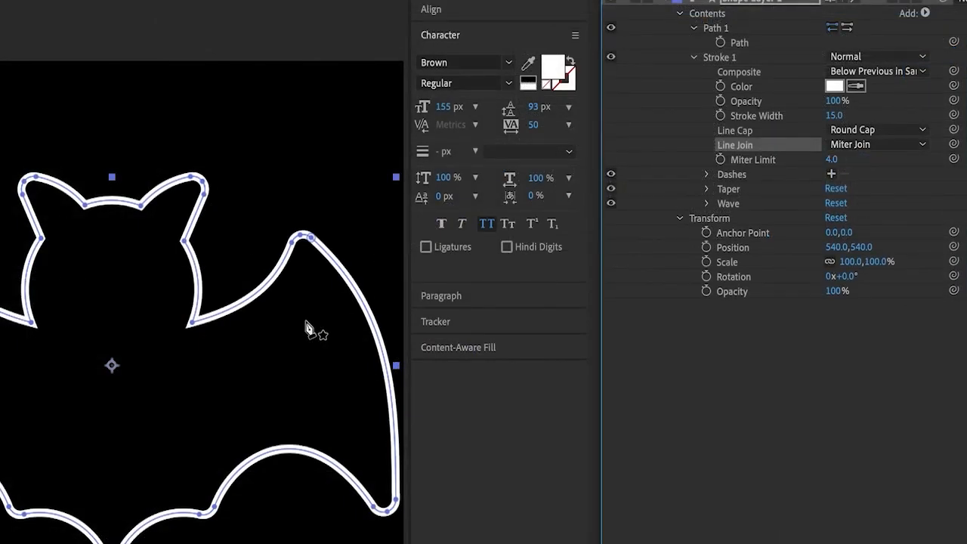
left_click(888, 145)
left_click(882, 182)
- Switch to Illustrator and bring up the 41-Holidays document with the remaining icons
key("super+Tab")
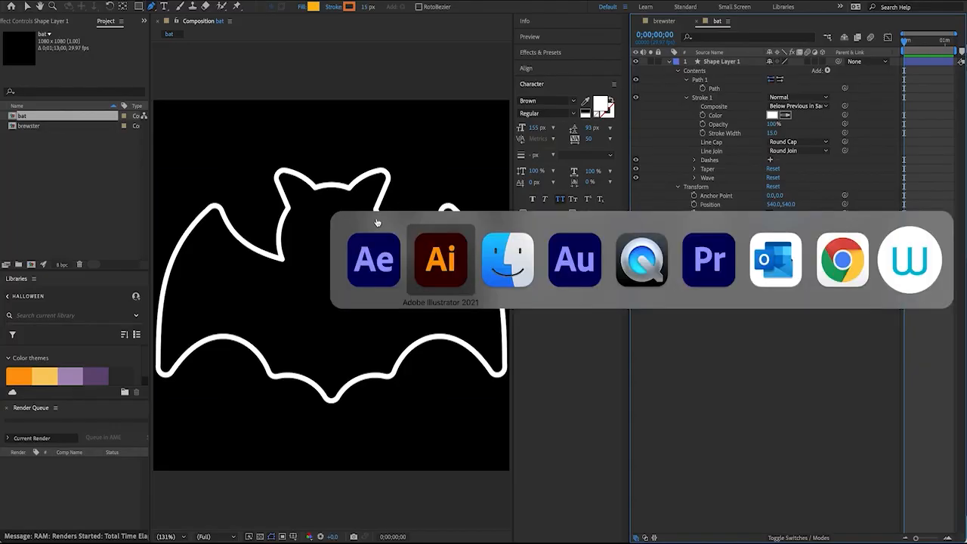
left_click(435, 279)
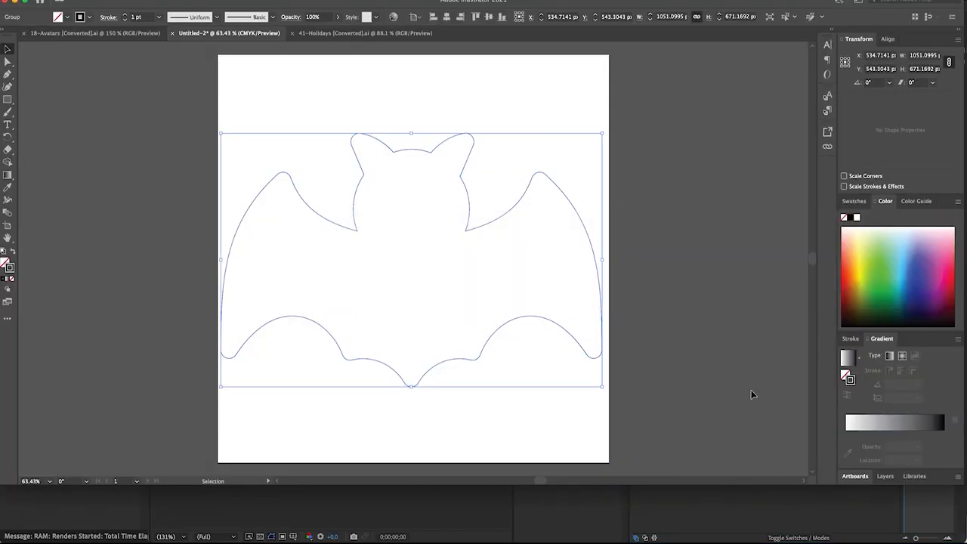
left_click(340, 33)
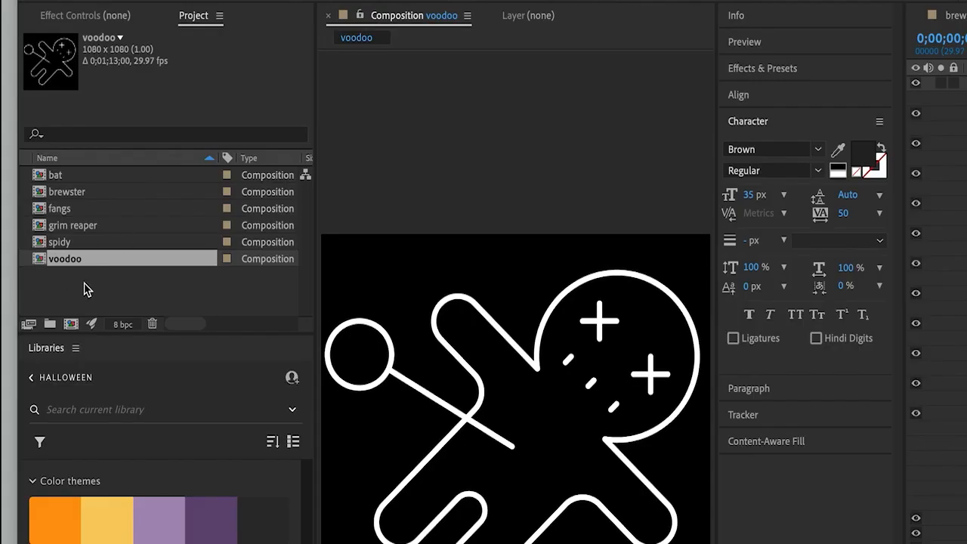
- Preview the spidy, grim reaper, fangs, brewster and bat compositions one after another in the project
left_click(71, 242)
left_click(82, 227)
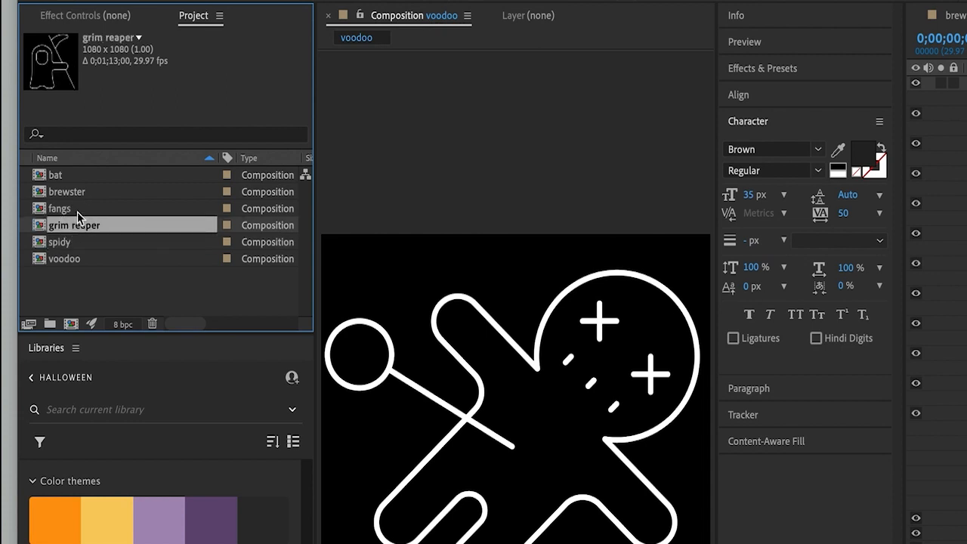
left_click(80, 210)
left_click(77, 192)
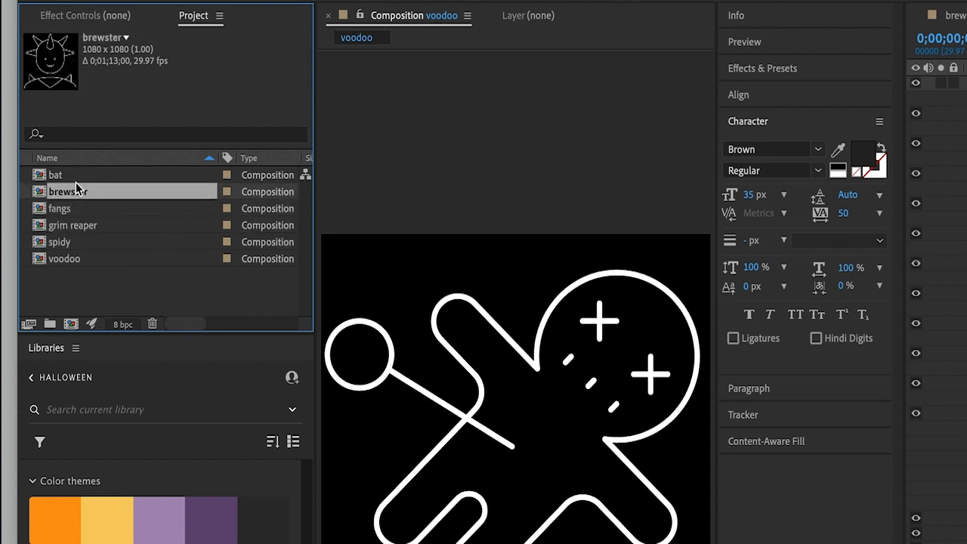
left_click(72, 179)
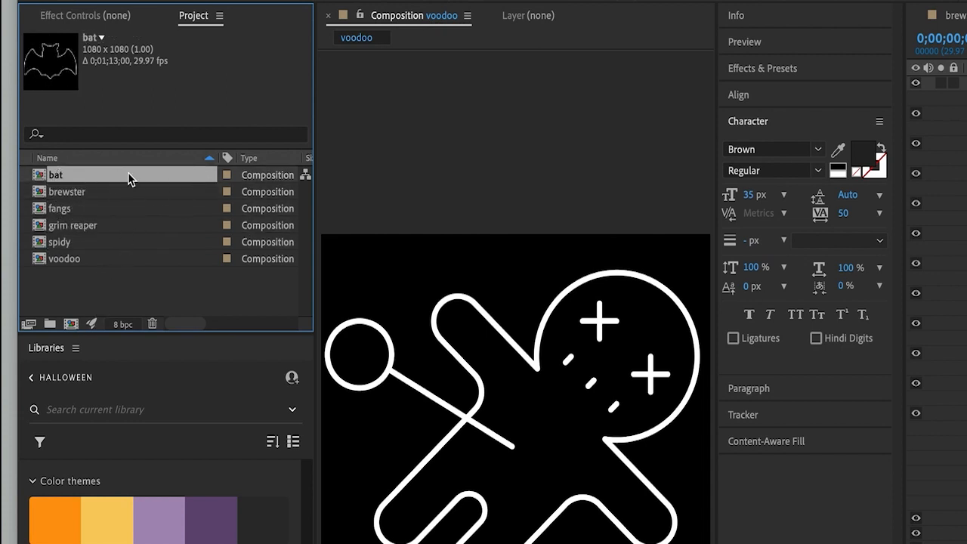
- Open the brewster composition
left_click(79, 194)
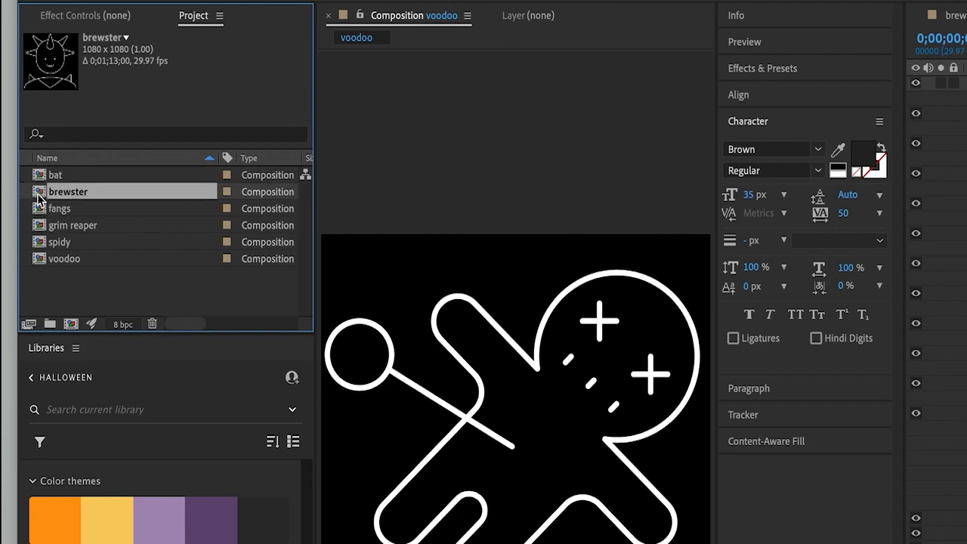
left_click(41, 193)
double_click(41, 194)
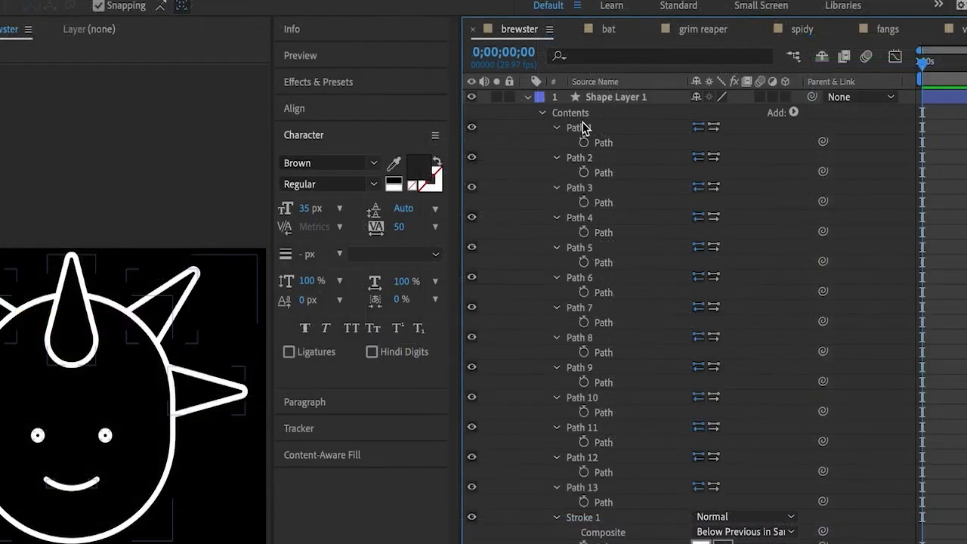
- Collapse Path 1 through Path 13 and the Transform group of the brewster shape layer
left_click(621, 83)
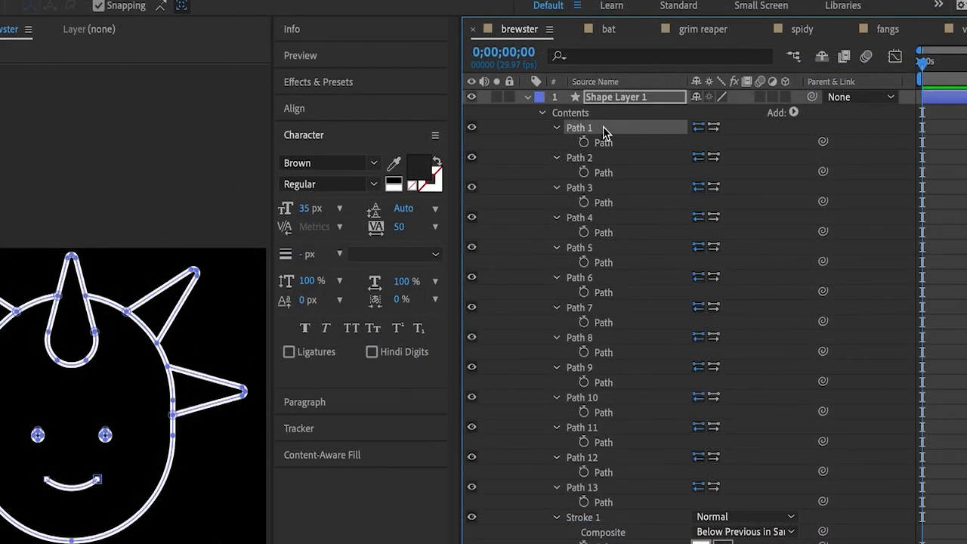
left_click(611, 487, "shift")
left_click(558, 487)
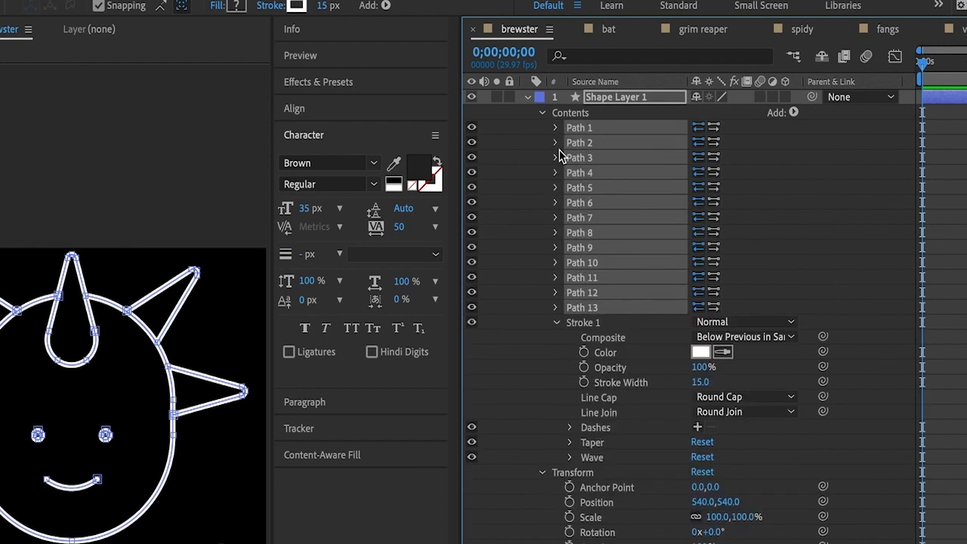
key("F2")
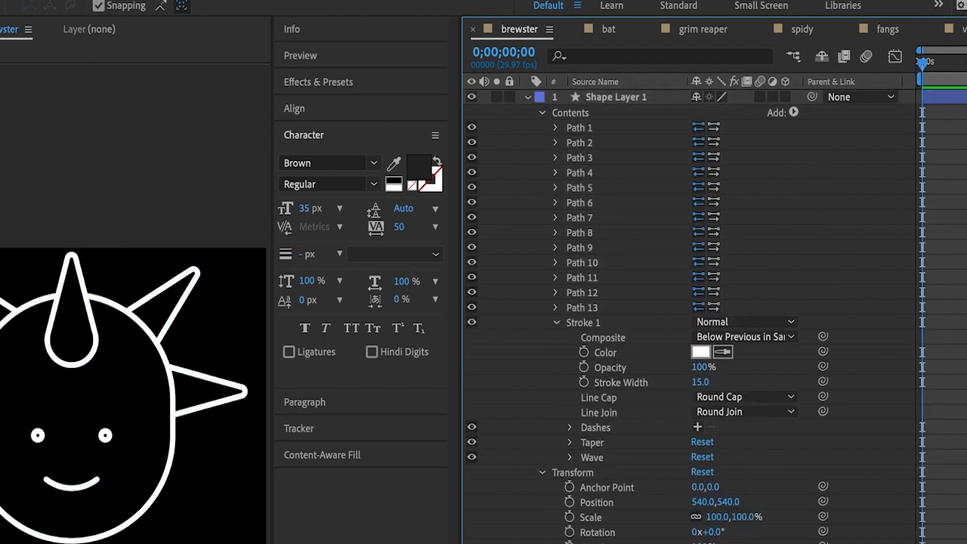
left_click(543, 473)
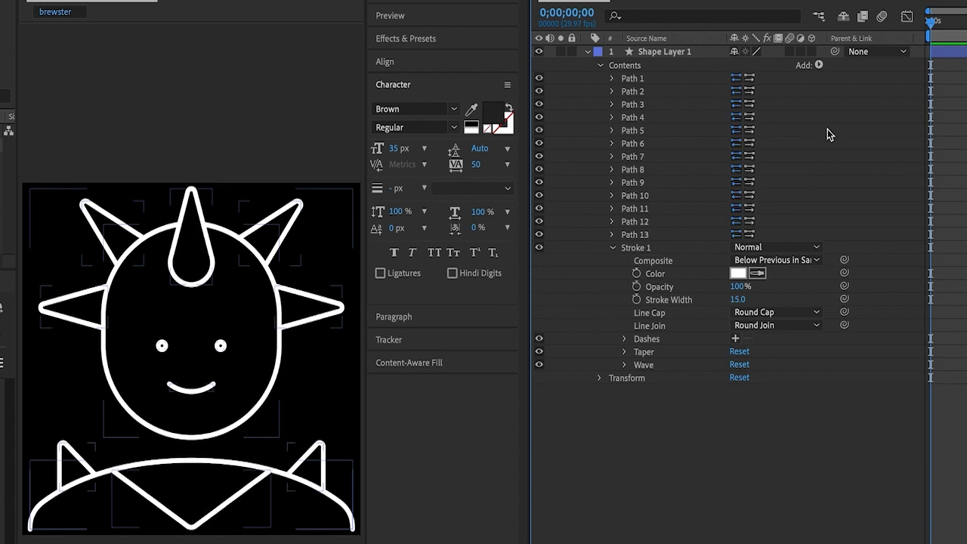
- Rename Path 1 of the brewster shape layer to "mouth"
left_click(633, 79)
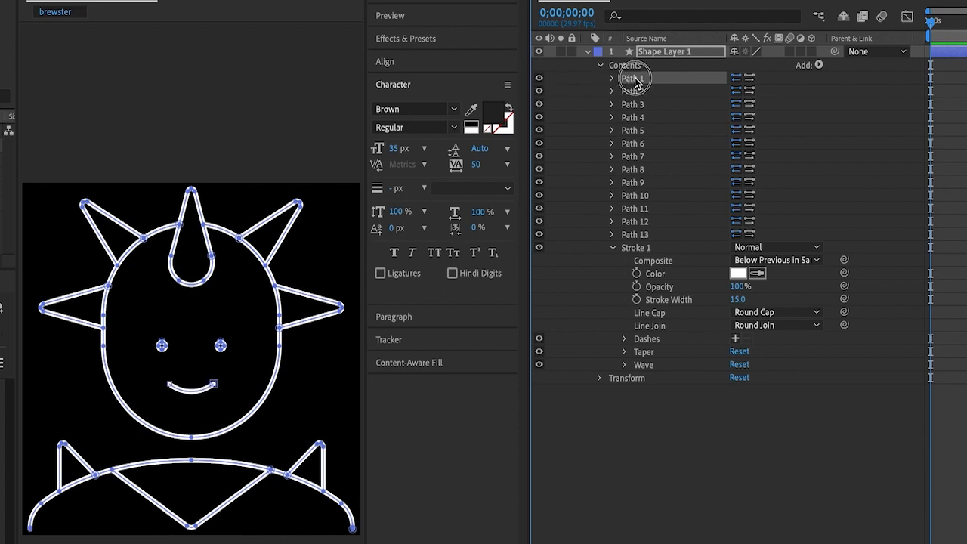
key("Return")
type("mouth")
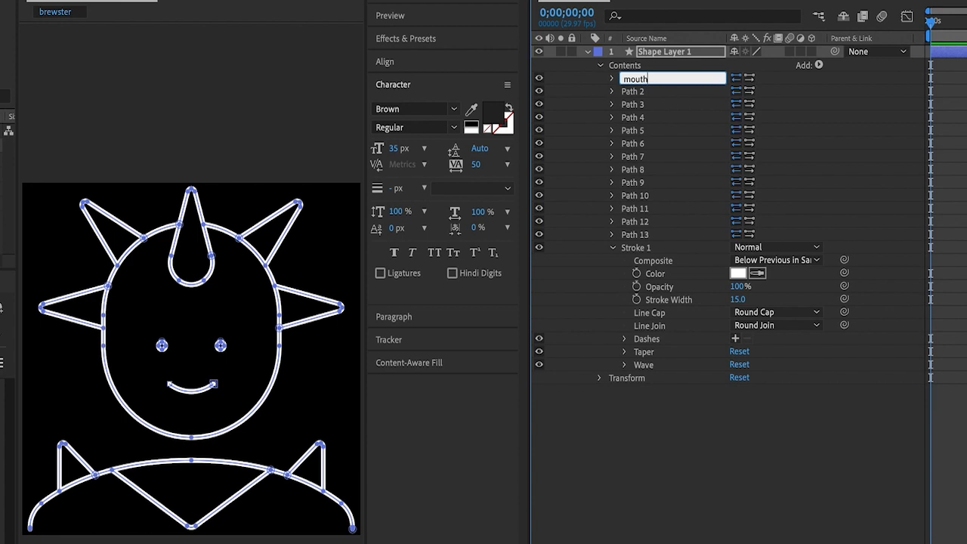
key("Return")
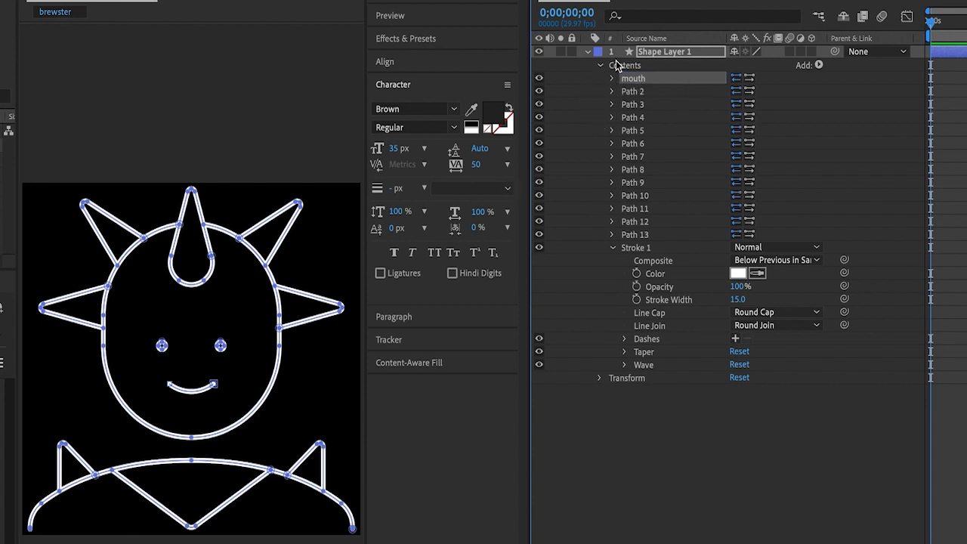
- Hide and show Path 2 and Path 3 in turn to identify which part of the icon each one draws
left_click(644, 91)
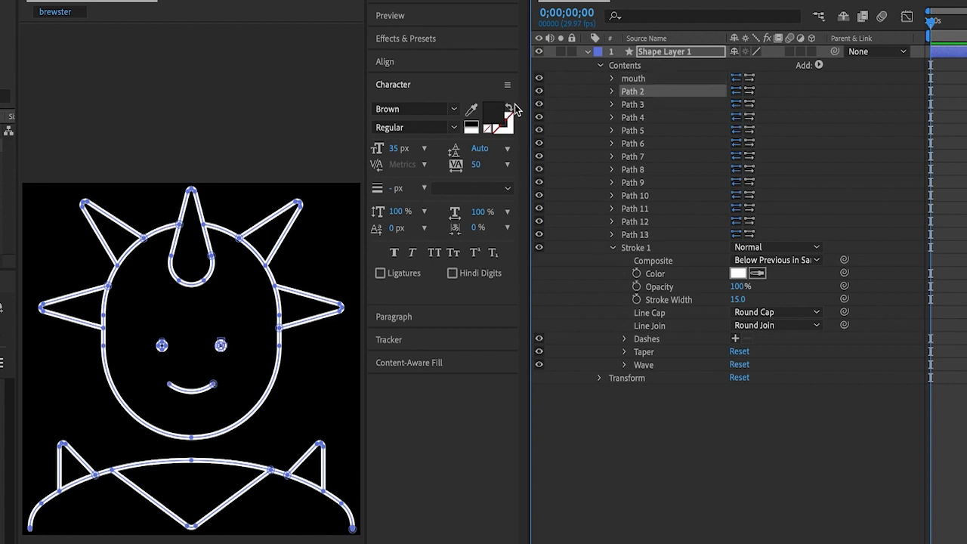
left_click(540, 91)
left_click(540, 91)
left_click(539, 105)
left_click(540, 105)
- Add an empty group to the shape layer, name it "eyes" and place it directly below mouth
left_click(667, 442)
left_click(818, 65)
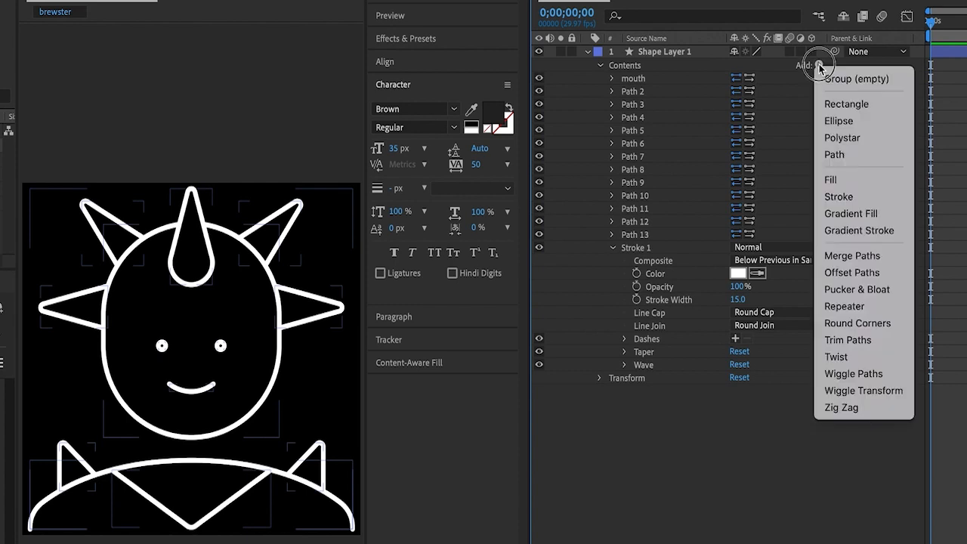
left_click(858, 80)
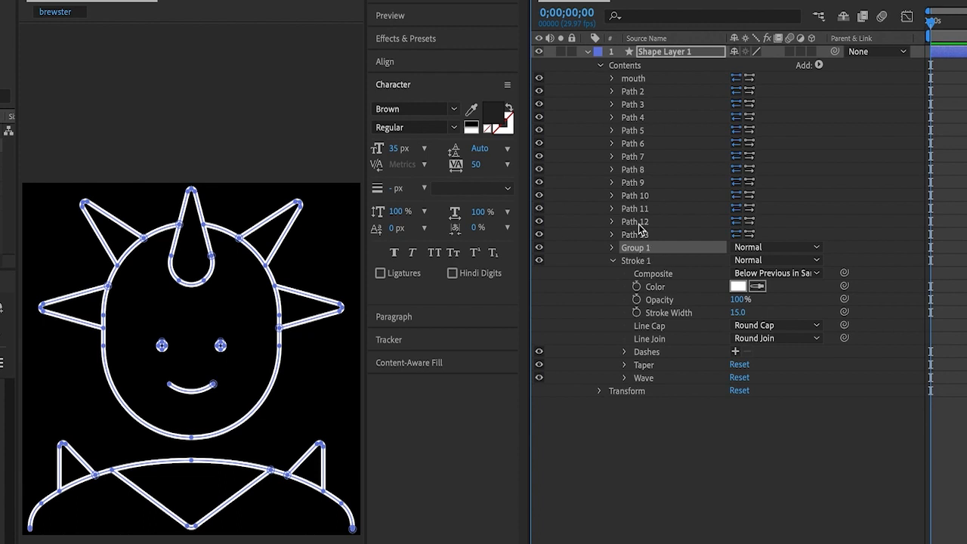
key("Return")
type("eyes")
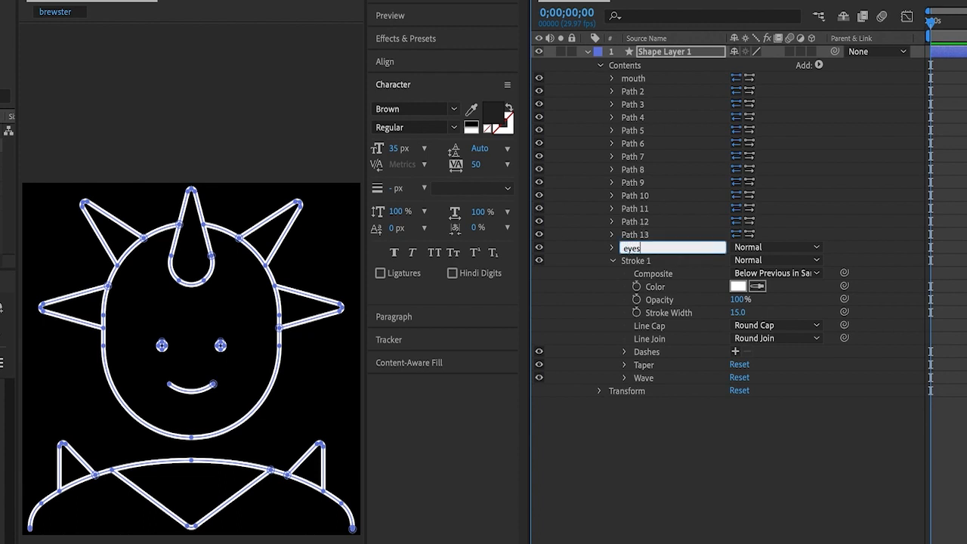
key("Return")
left_click_drag(640, 248, 648, 90)
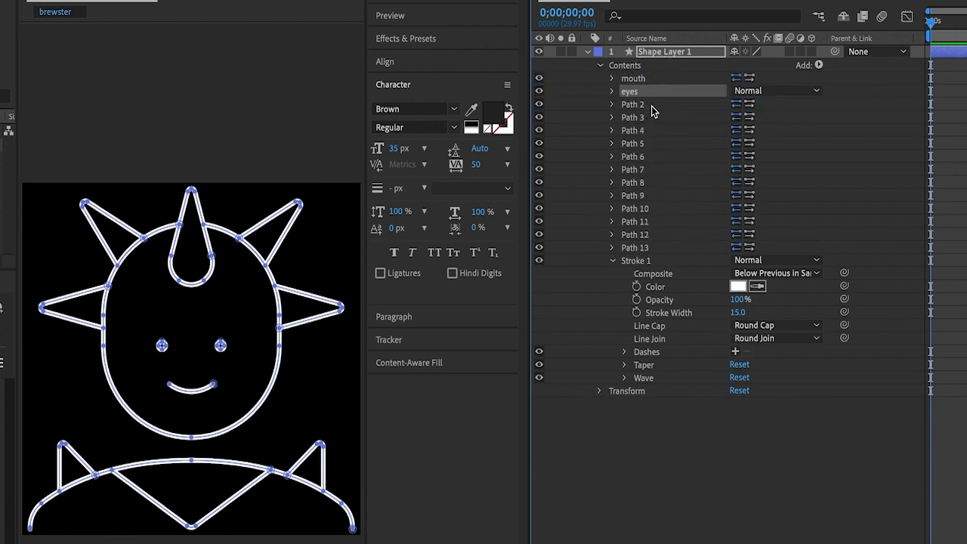
- Move Path 2 and Path 3 into the eyes group
left_click(653, 106)
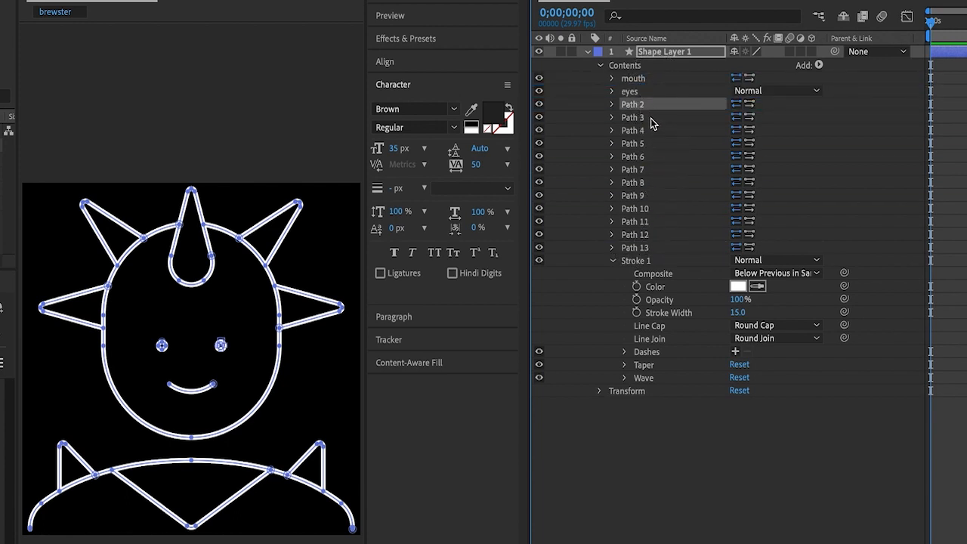
left_click(651, 119, "shift")
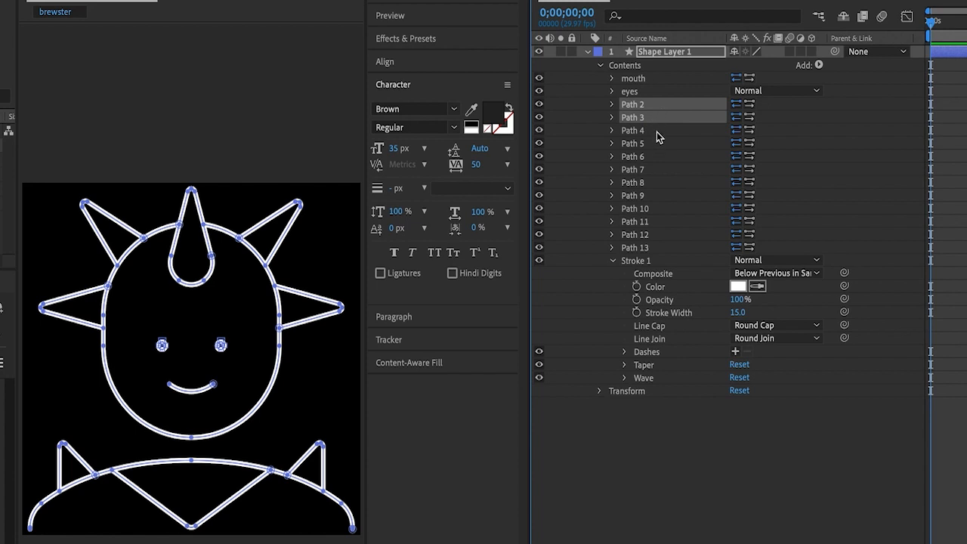
left_click_drag(634, 110, 638, 94)
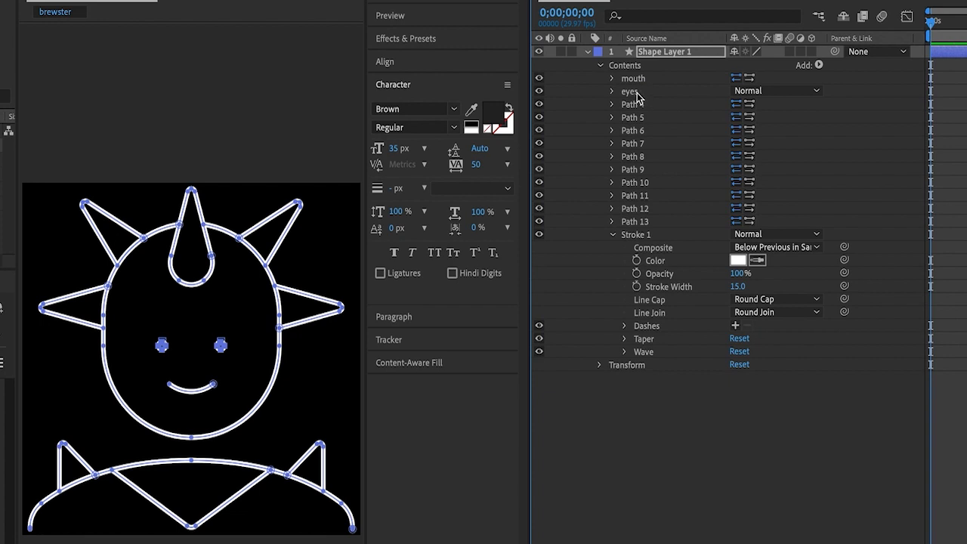
- Hide and show the eyes group and the mouth path to check what each one controls
left_click(538, 91)
left_click(539, 91)
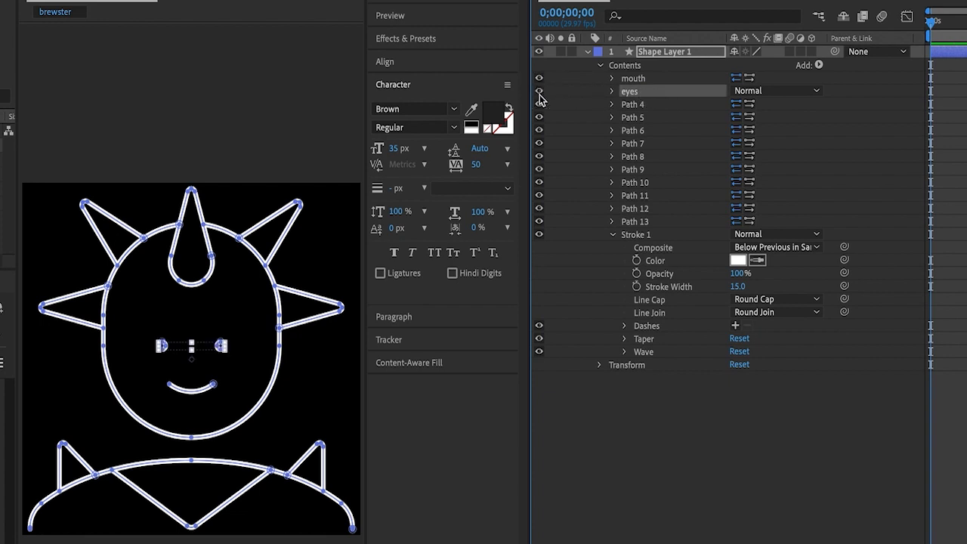
left_click(635, 80)
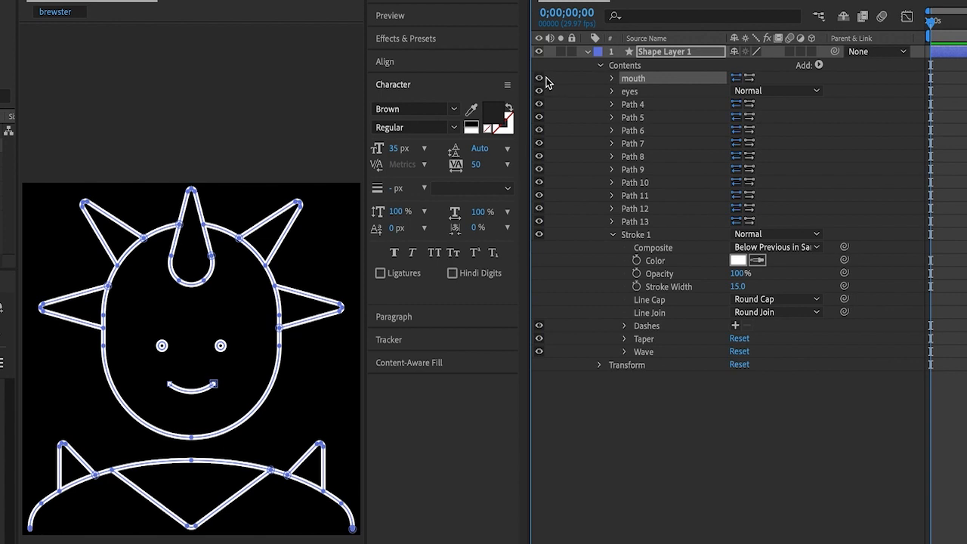
left_click(539, 78)
left_click(538, 79)
left_click(730, 445)
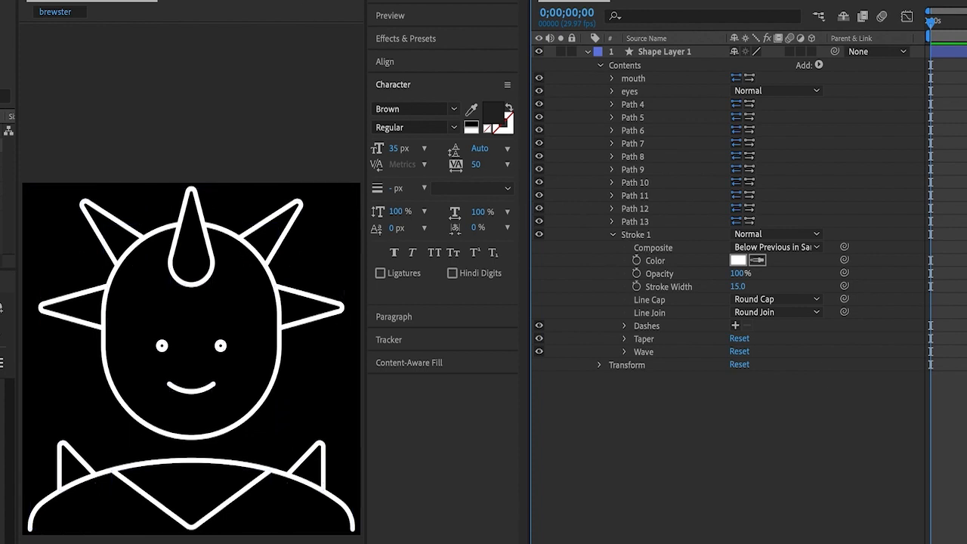
- Set the brewster composition's background color to white (FFFFFF)
left_click(1, 2)
left_click(2, 1)
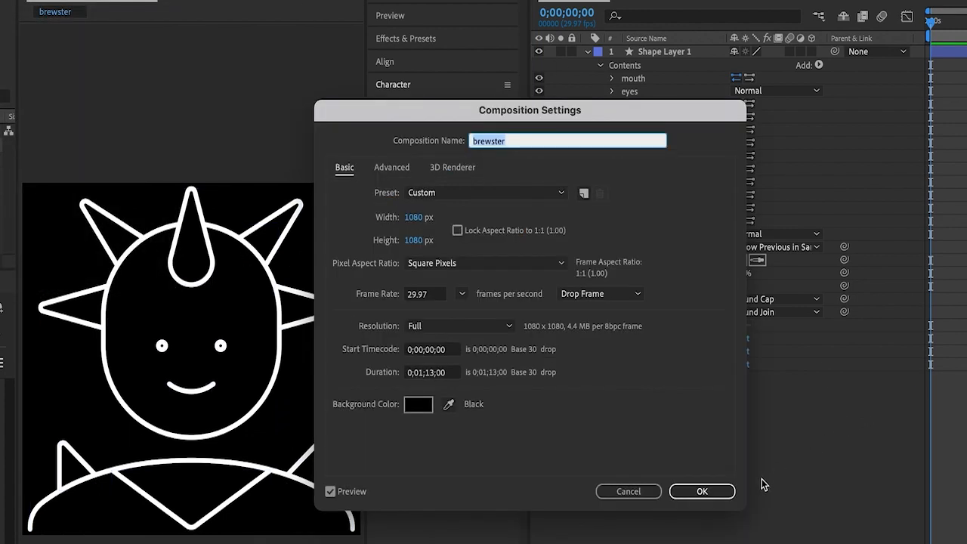
left_click(418, 406)
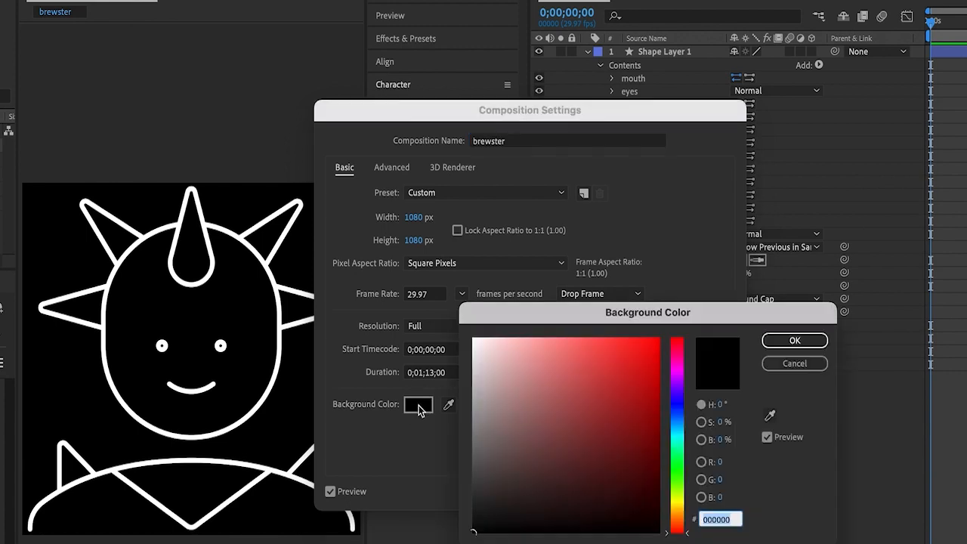
left_click_drag(518, 387, 433, 318)
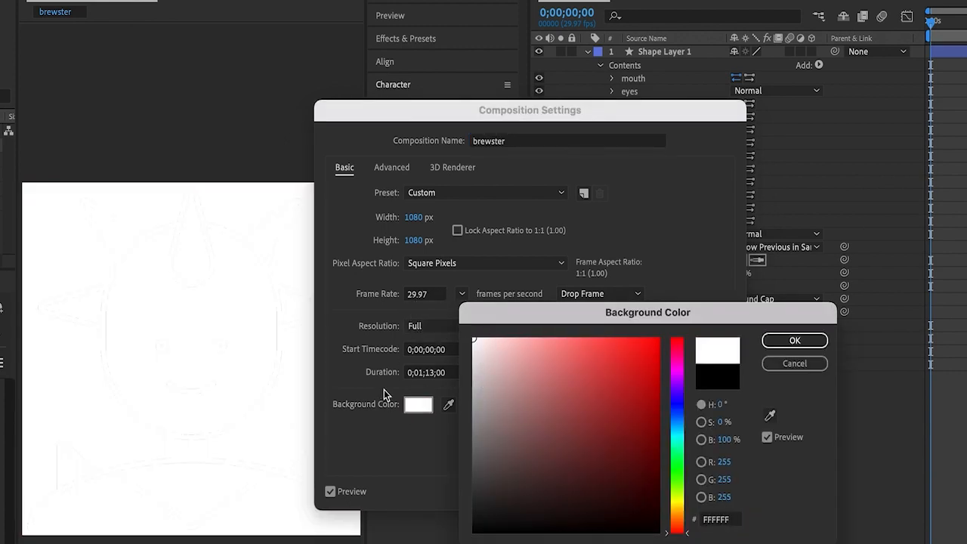
left_click_drag(474, 345, 453, 321)
left_click(793, 339)
left_click(704, 491)
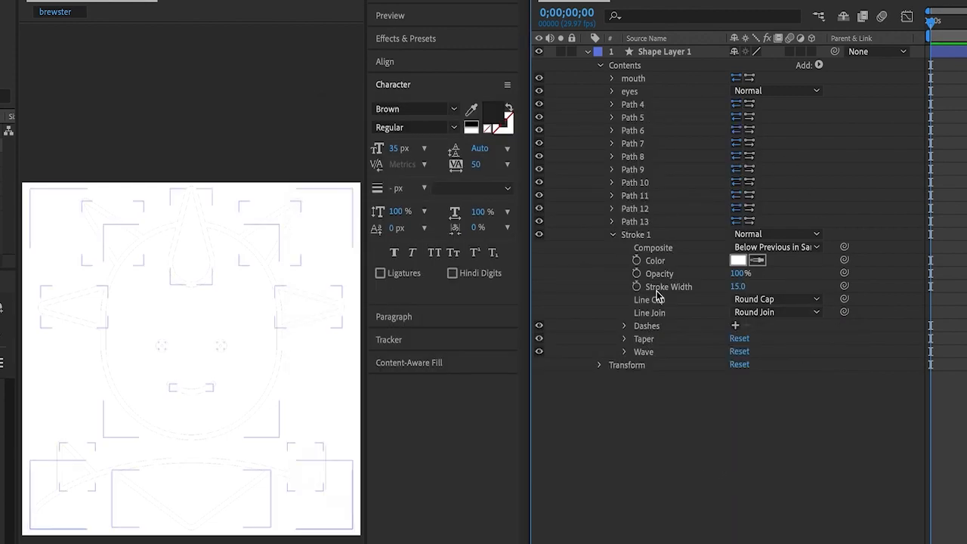
- Sample the dark purple of the Halloween color theme as the color of Stroke 1
left_click(760, 260)
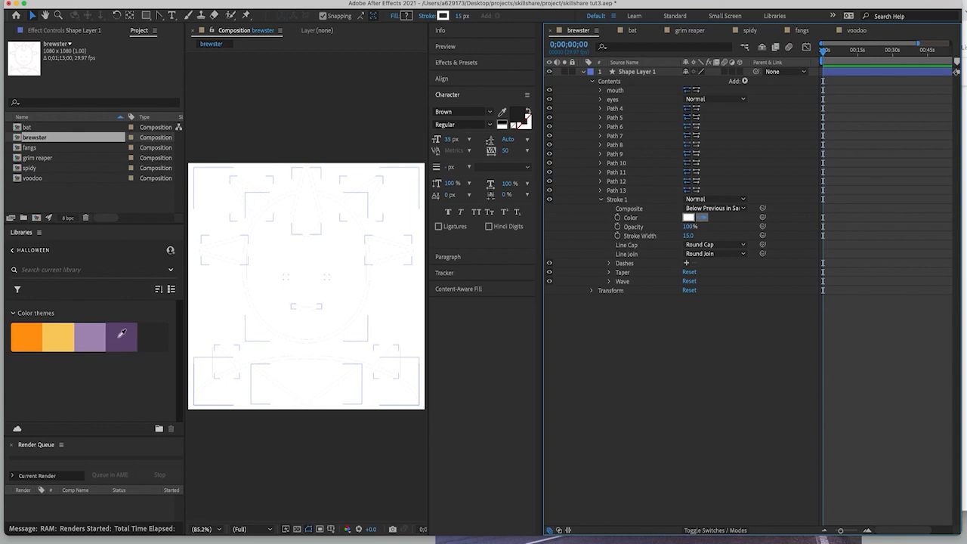
left_click(118, 338)
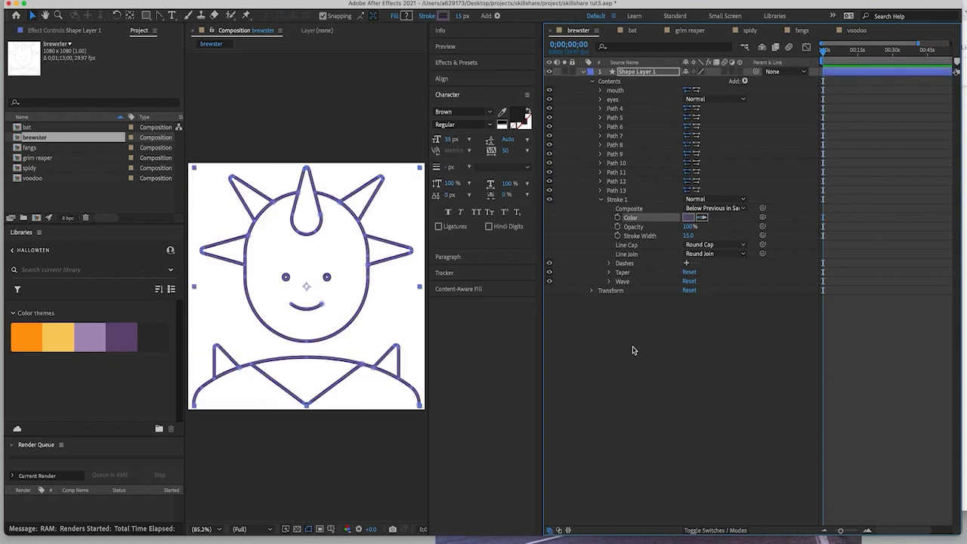
left_click(633, 350)
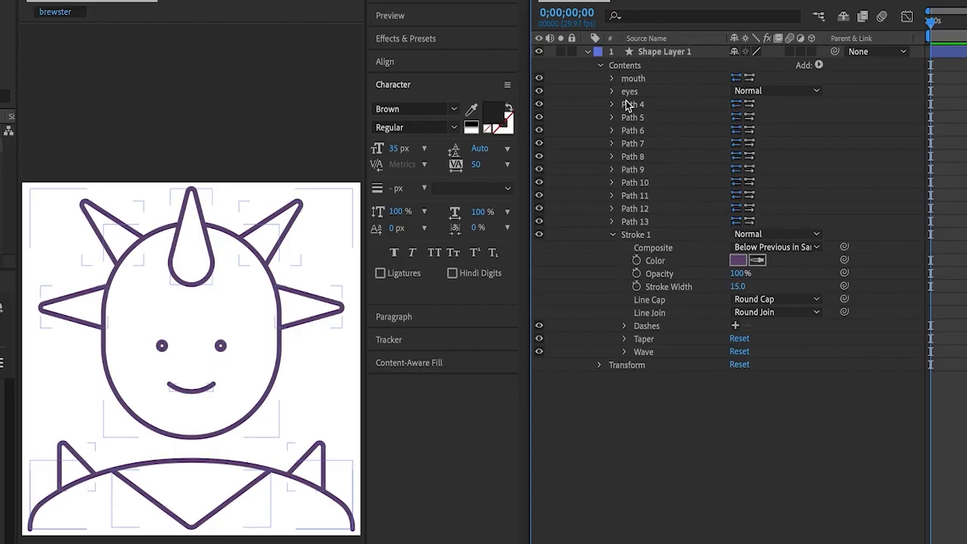
- Hide and show Path 4 through Path 9 one at a time to identify the face outline and the hair spikes
left_click(651, 237)
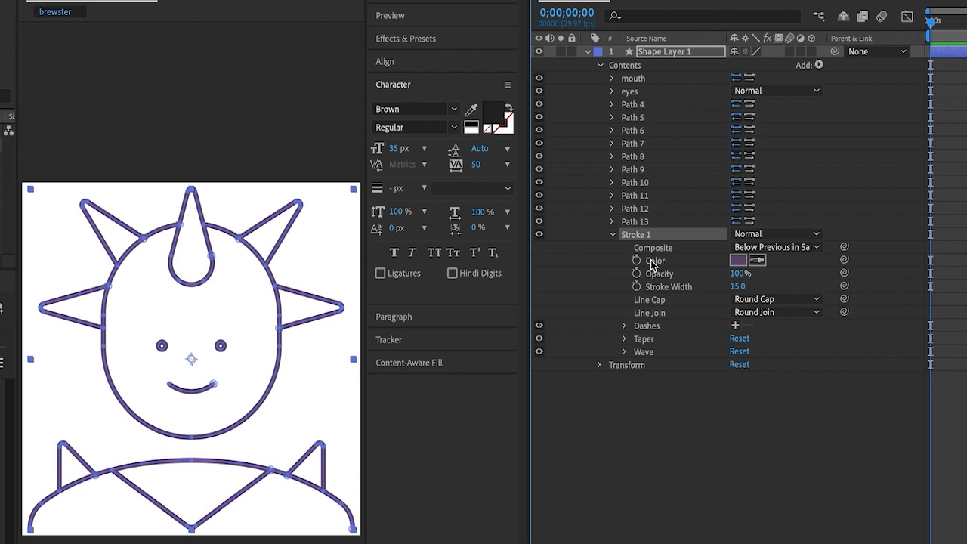
left_click(635, 105)
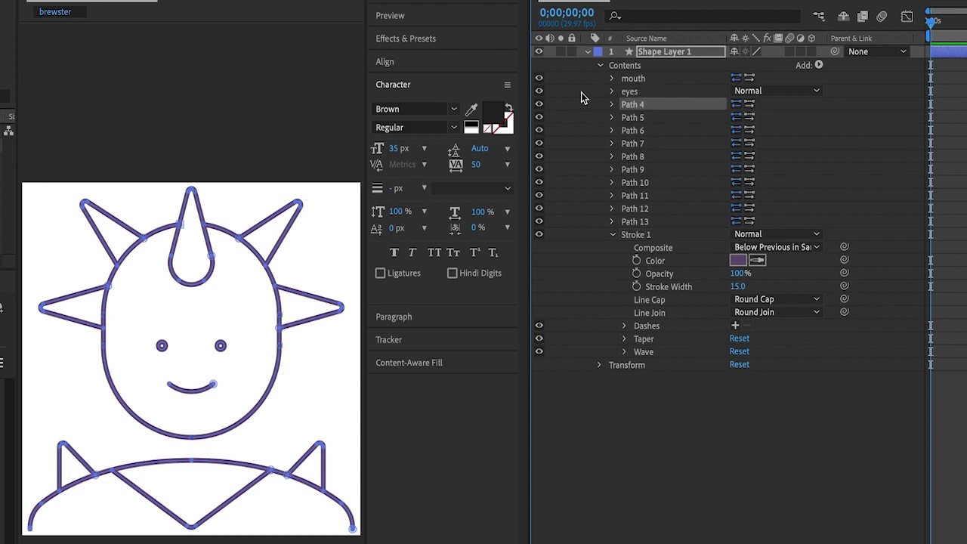
left_click(539, 105)
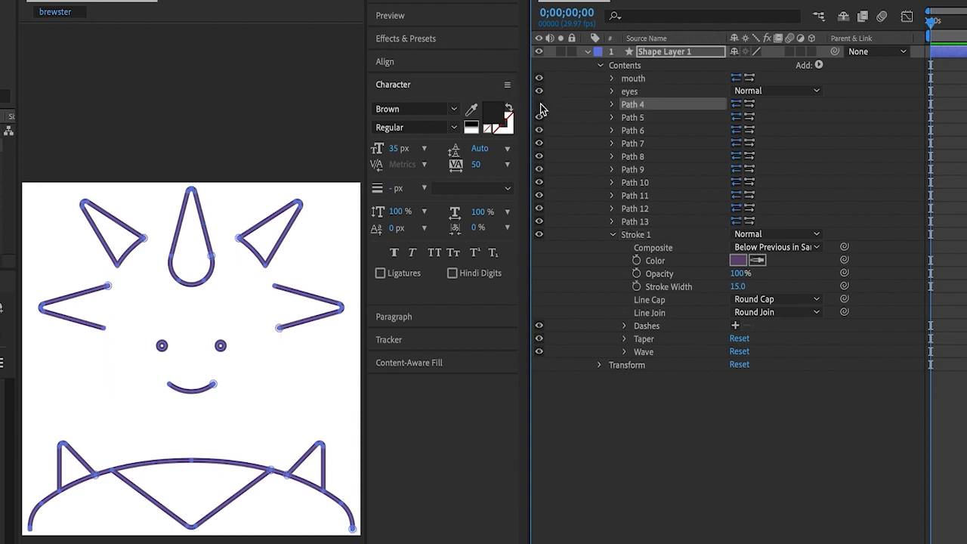
left_click(539, 105)
left_click(638, 118)
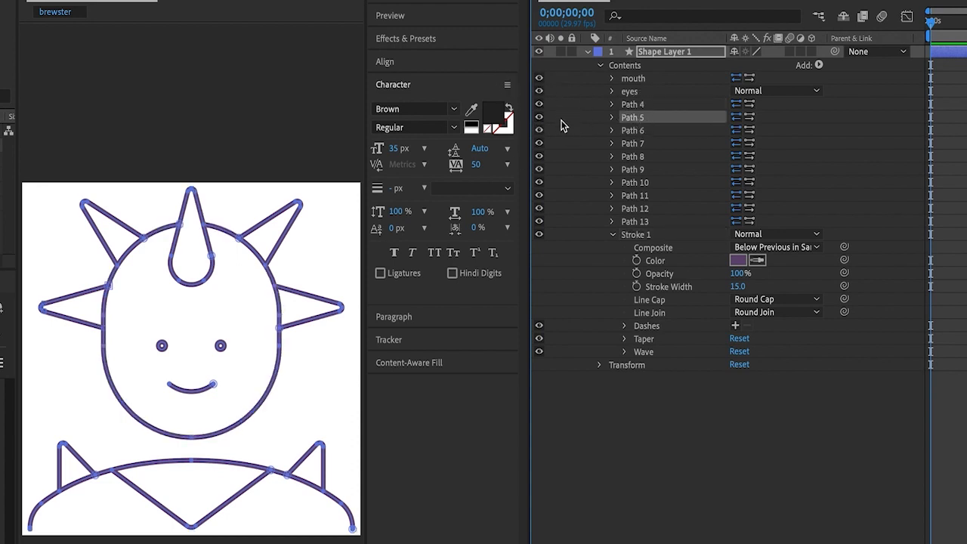
left_click(539, 118)
left_click(540, 118)
left_click(539, 131)
left_click(540, 131)
left_click(540, 143)
left_click(539, 144)
left_click(539, 156)
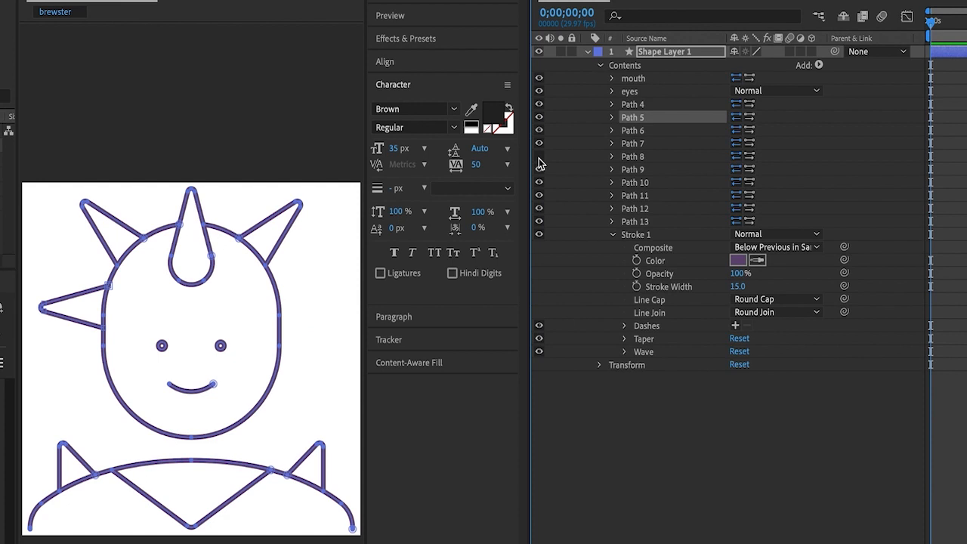
left_click(540, 157)
left_click(540, 169)
left_click(539, 170)
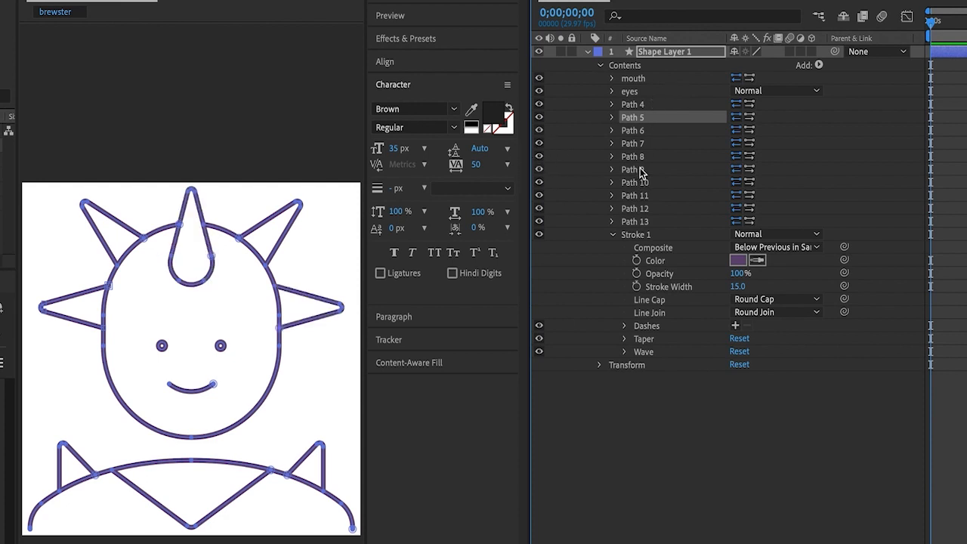
- Add an empty group to the shape layer's contents and name it hair
left_click(818, 65)
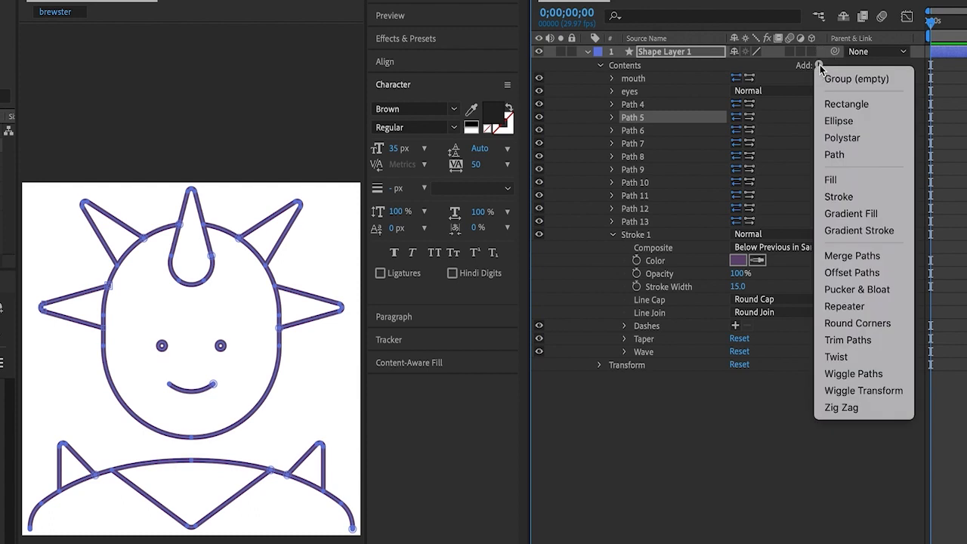
left_click(857, 79)
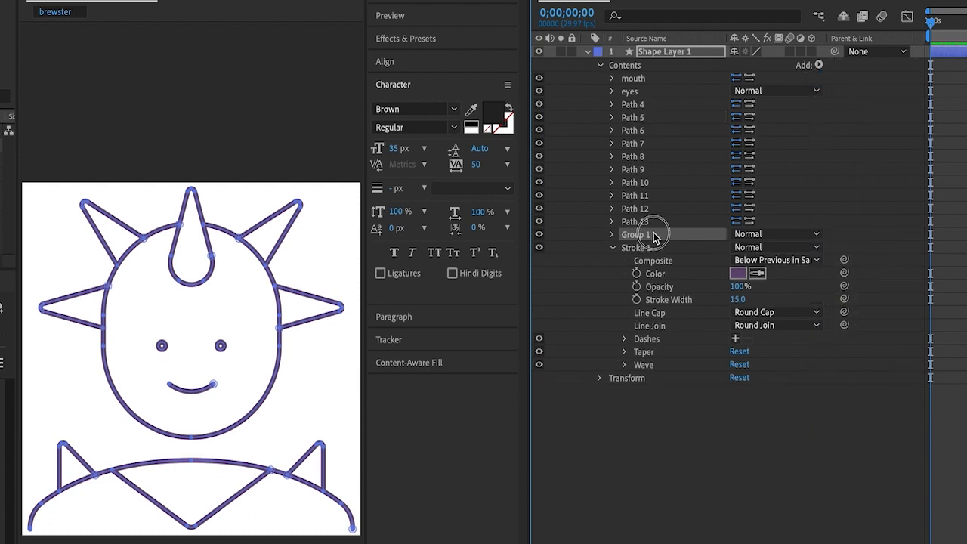
key("Return")
type("ha")
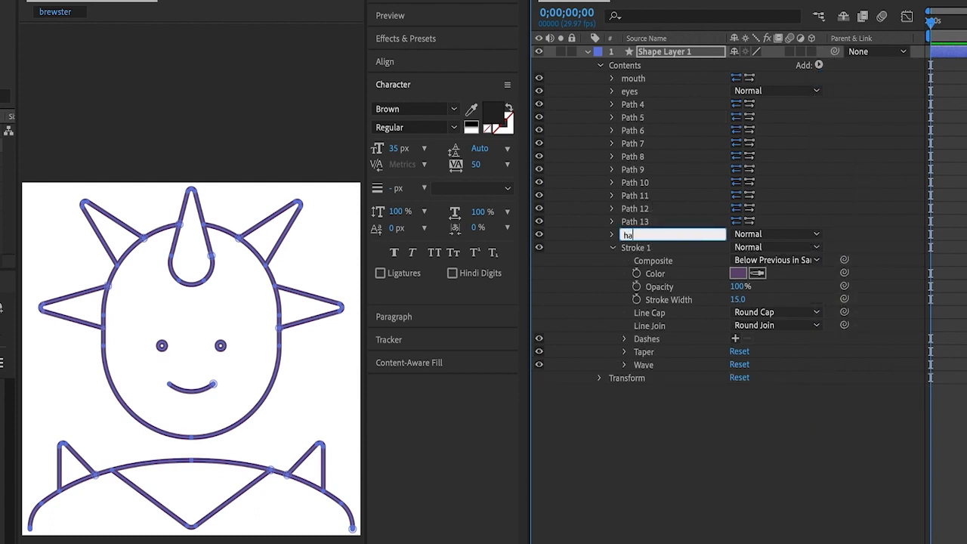
type("ir")
key("Return")
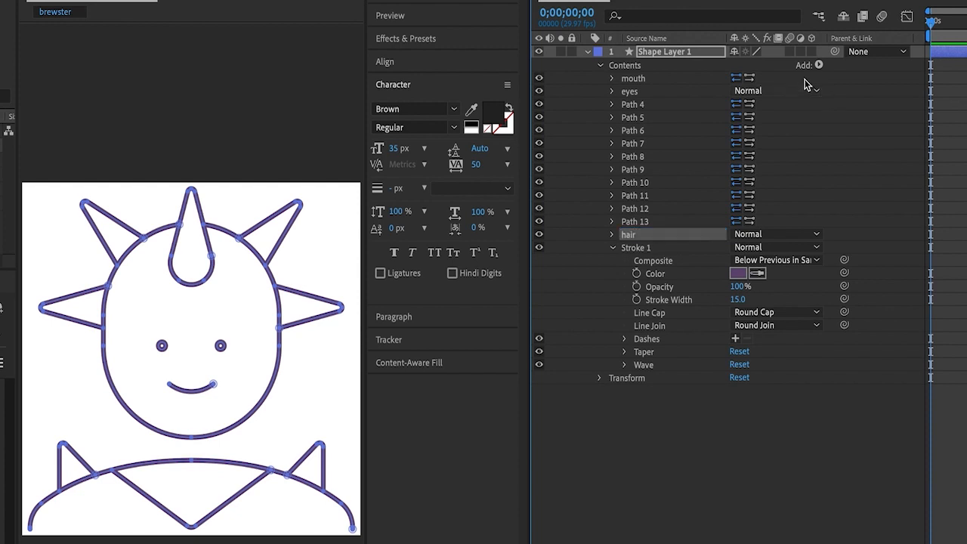
- Place the hair group directly below Path 4 and move Path 5 through Path 9 into it, checking the group's visibility
left_click(643, 233)
left_click_drag(642, 235, 641, 121)
left_click(655, 133)
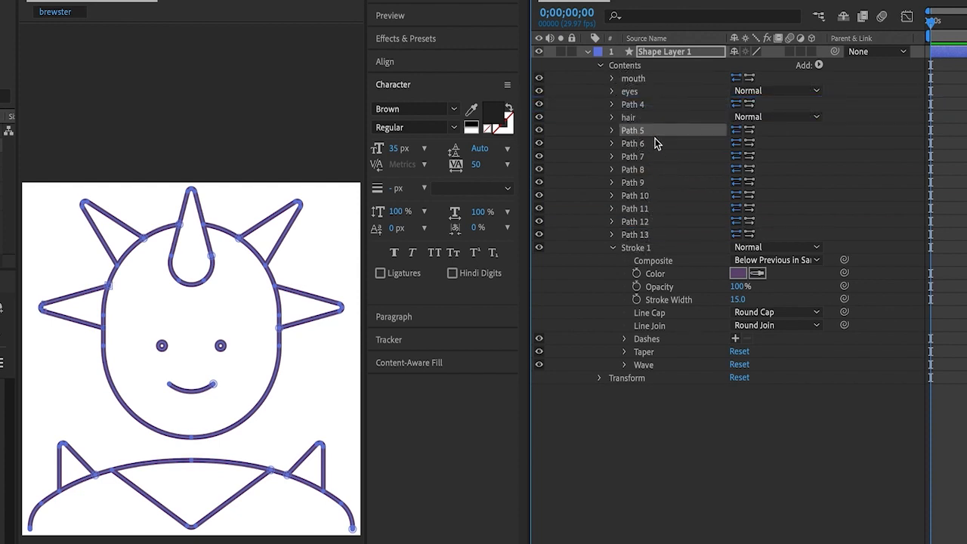
left_click(650, 182, "shift")
left_click_drag(650, 163, 629, 123)
left_click(632, 123)
left_click(540, 117)
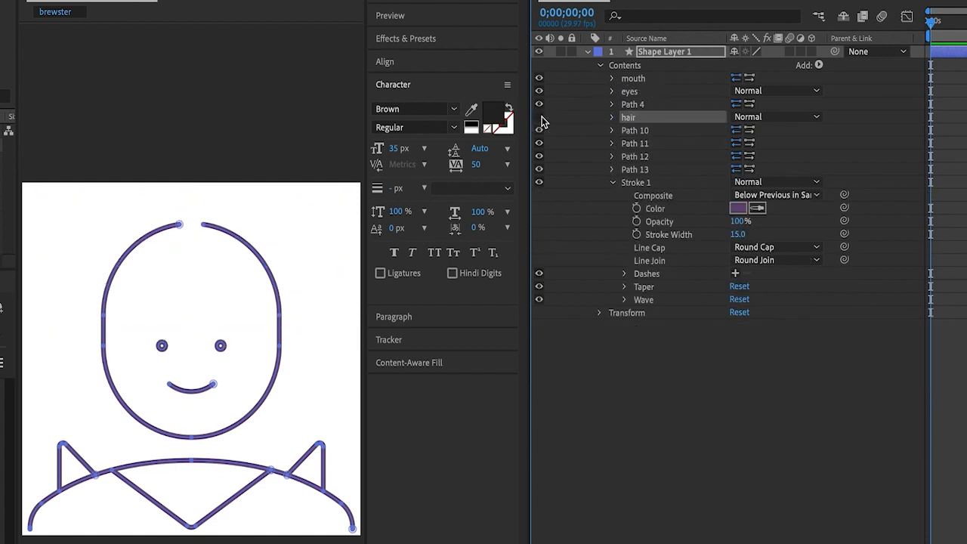
left_click(539, 118)
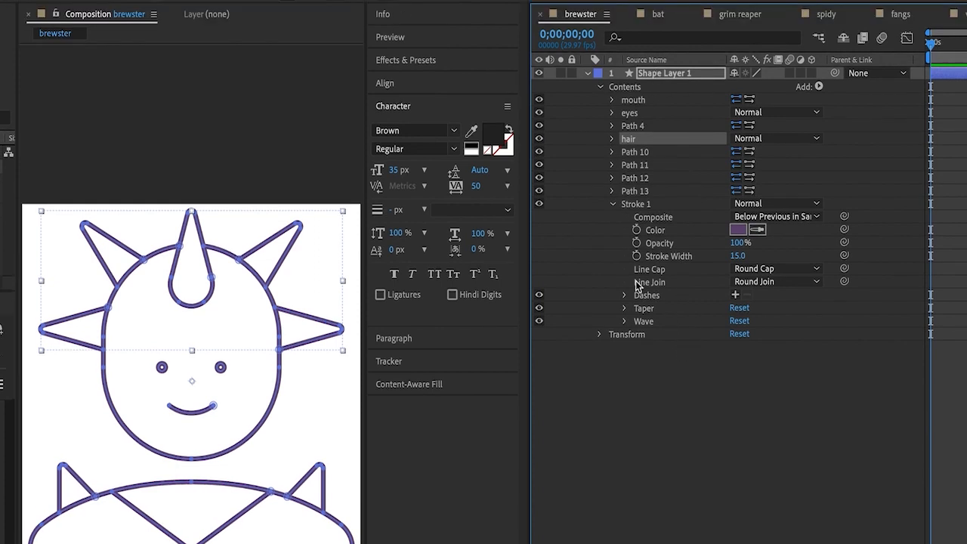
- Add a fill to the hair group
left_click(612, 139)
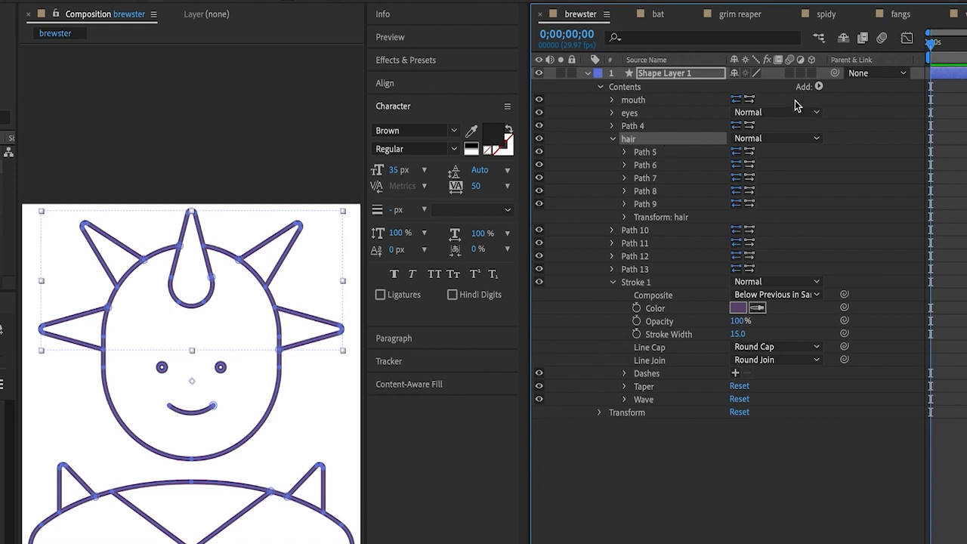
left_click(818, 86)
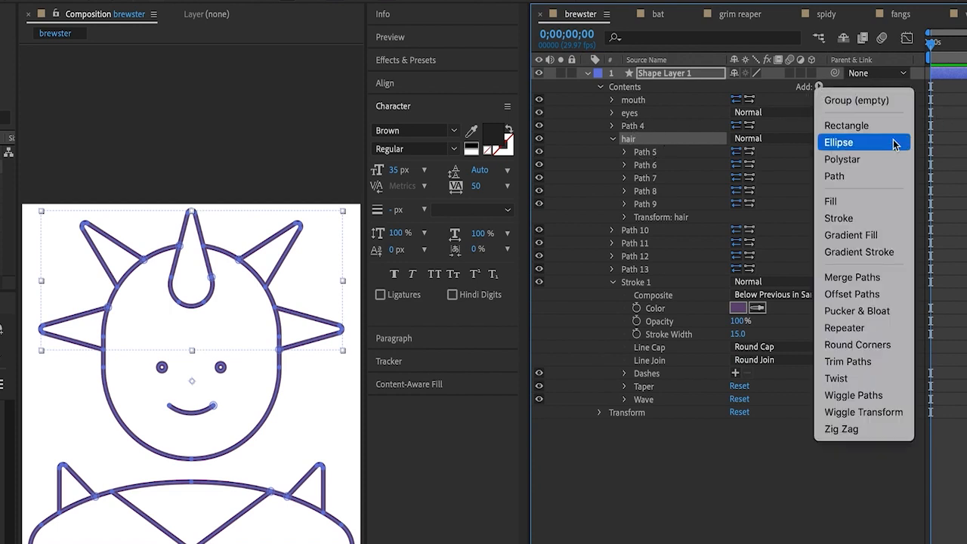
left_click(632, 143)
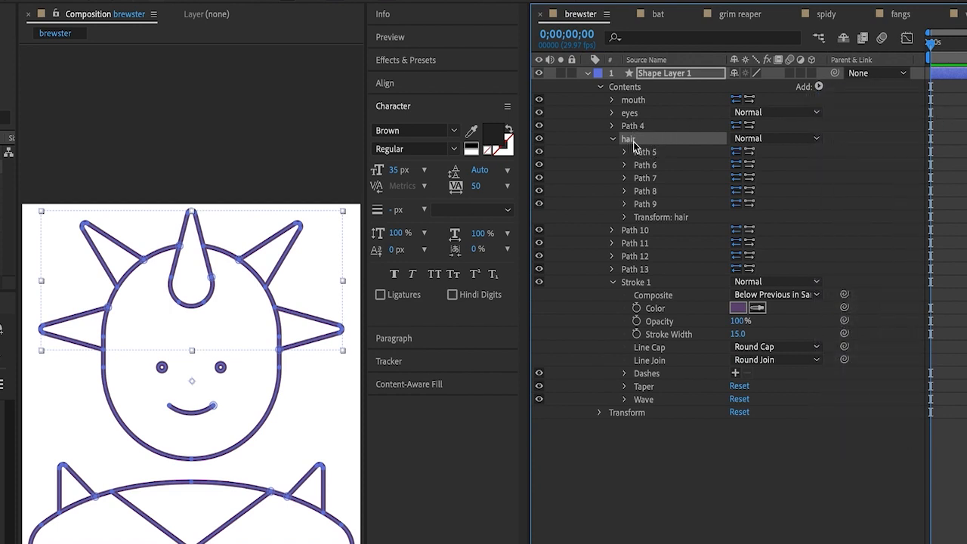
left_click(819, 86)
left_click(844, 199)
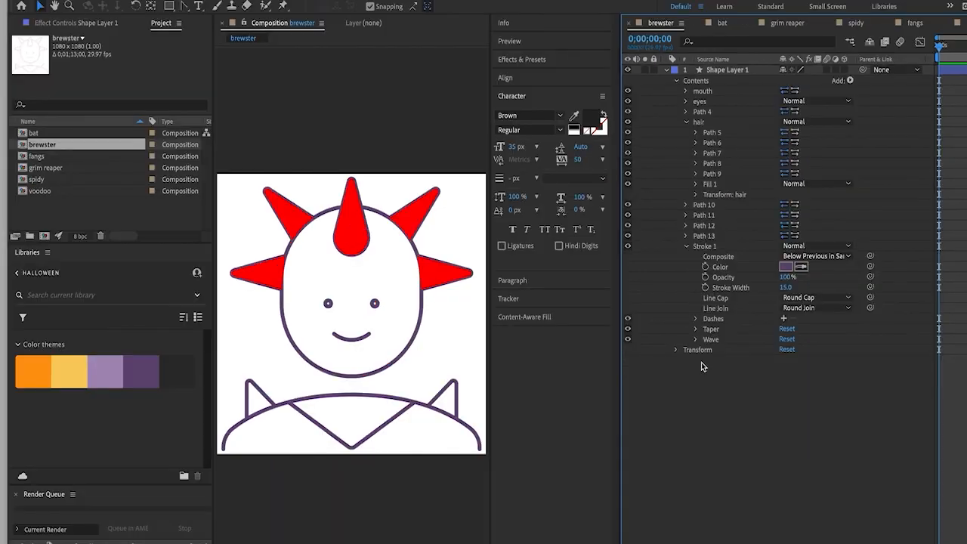
- Sample the yellow of the Halloween color theme as the color of the hair group's Fill 1
left_click(696, 184)
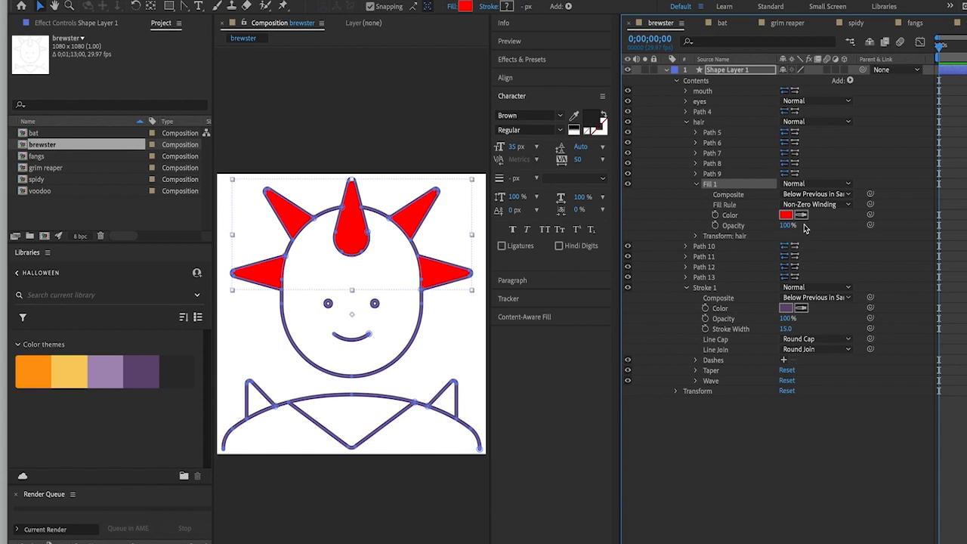
left_click(64, 371)
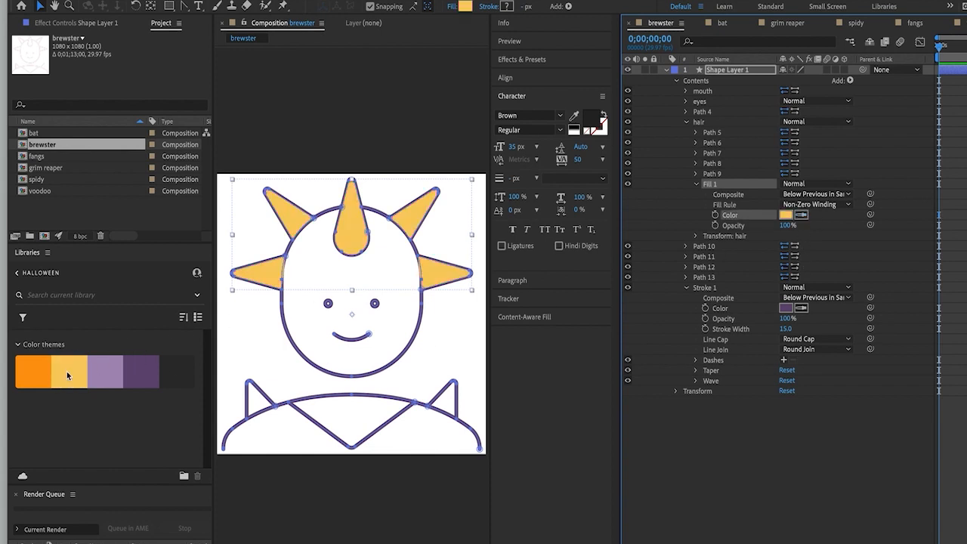
left_click(727, 427)
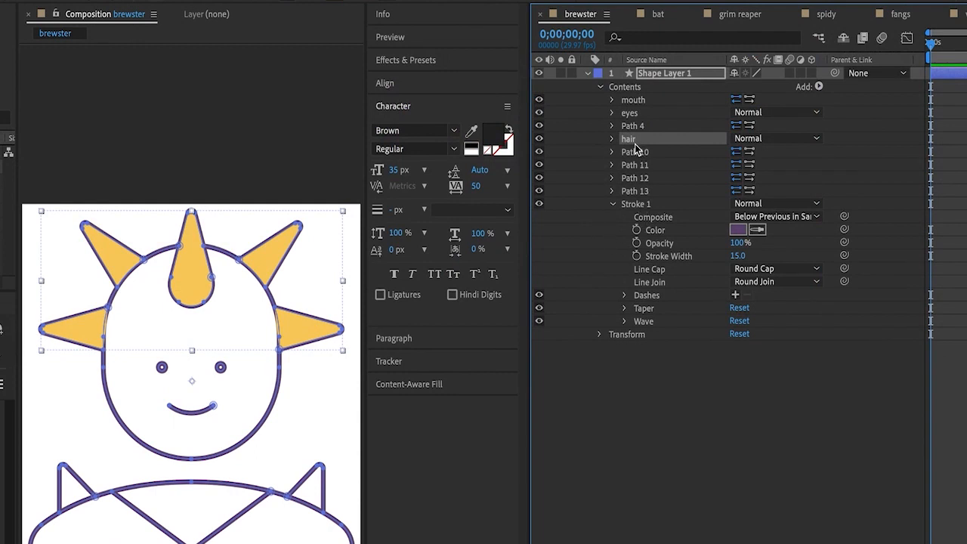
- Move the hair group below Stroke 1 in the shape layer's contents
left_click(633, 209)
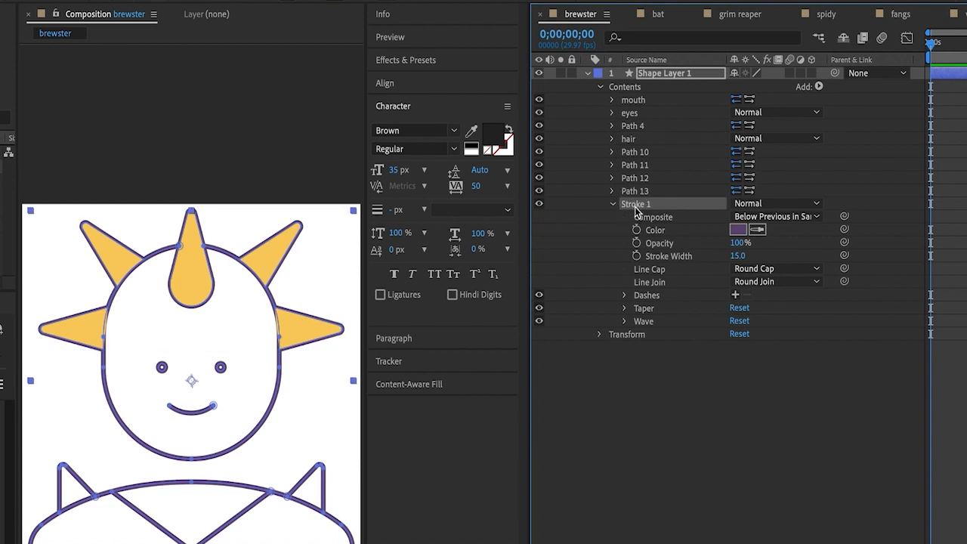
left_click(612, 139)
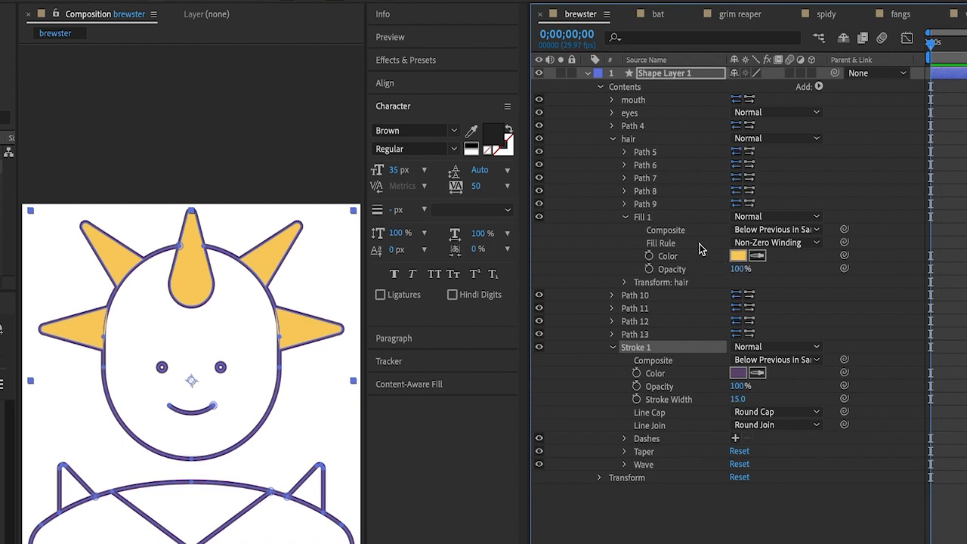
left_click(612, 138)
left_click(628, 140)
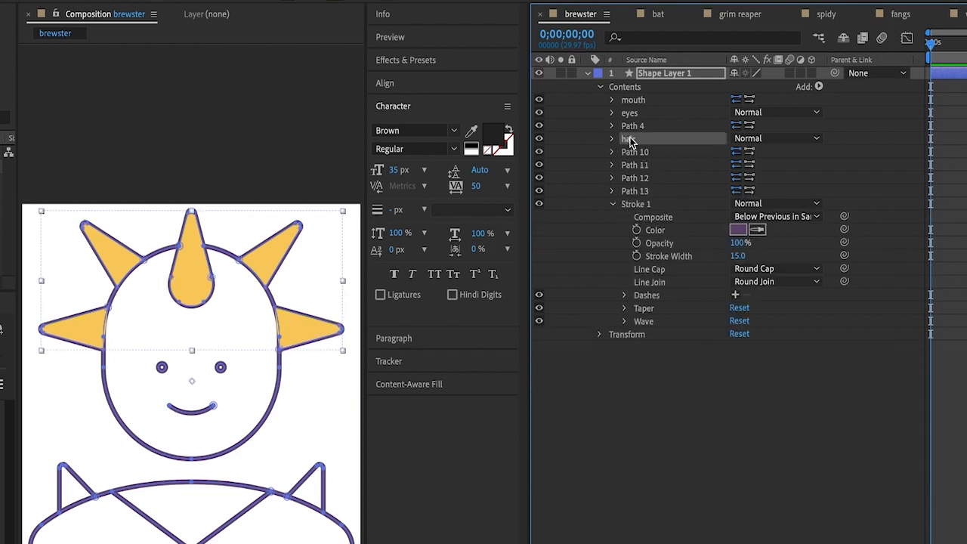
mouse_move(630, 140)
left_mouse_down()
mouse_move(642, 326)
mouse_move(602, 330)
mouse_move(683, 319)
mouse_move(626, 209)
mouse_move(624, 278)
mouse_move(671, 221)
mouse_move(676, 310)
mouse_move(681, 203)
mouse_move(680, 219)
left_mouse_up()
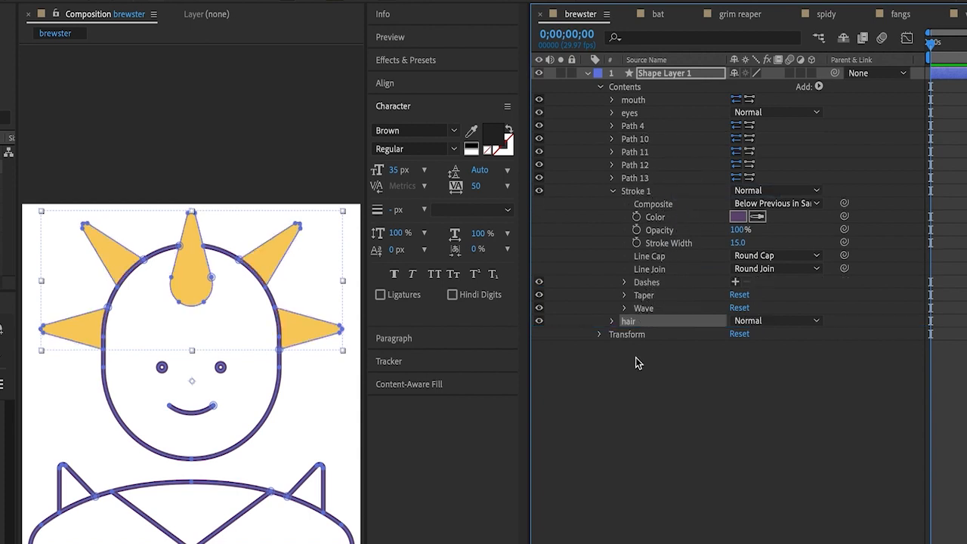
left_click(639, 398)
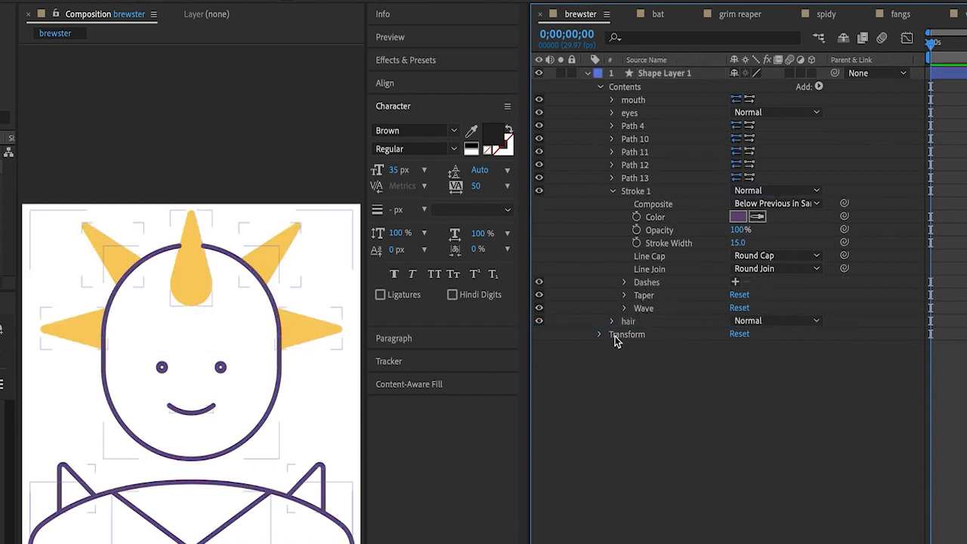
- Add a separate stroke inside the hair group and collapse the settings of Fill 1
left_click(640, 190)
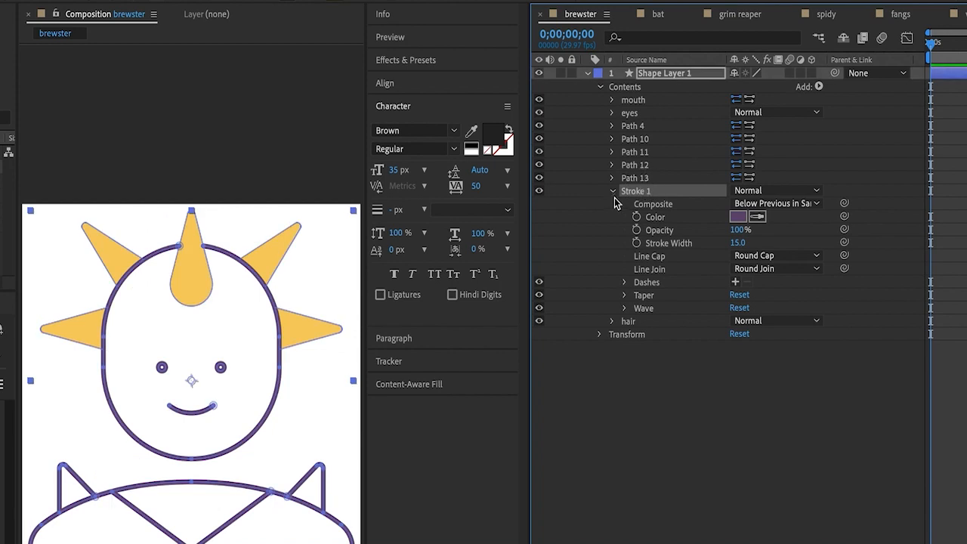
left_click(613, 191)
left_click(633, 206)
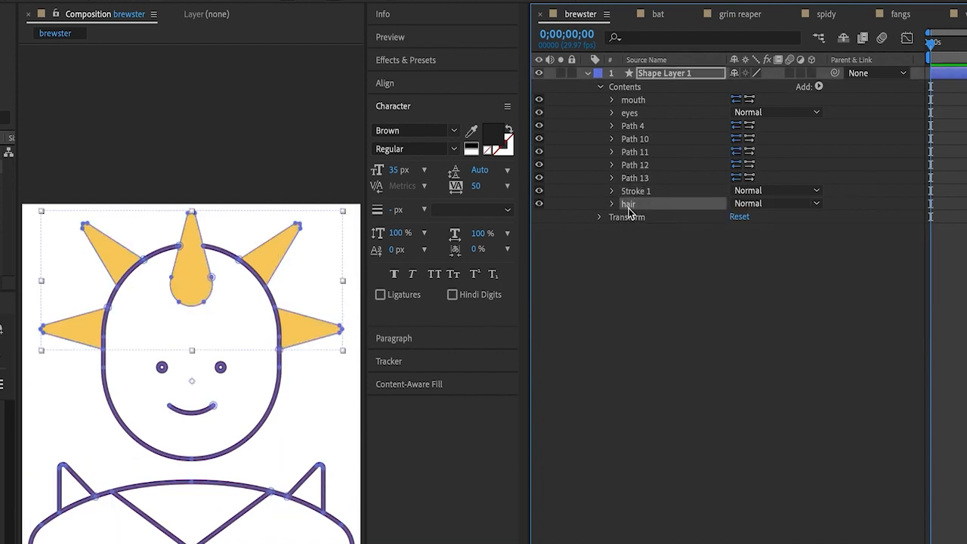
left_click(612, 204)
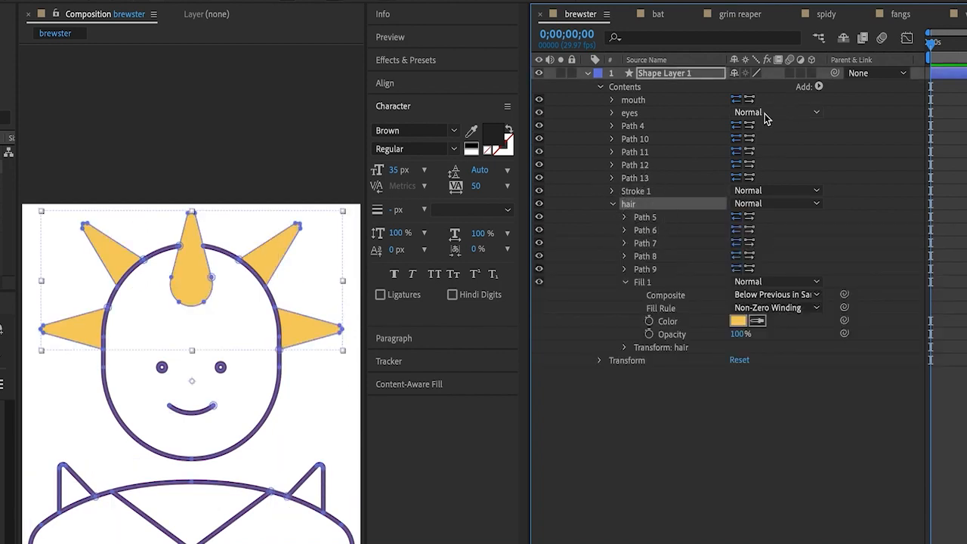
left_click(819, 86)
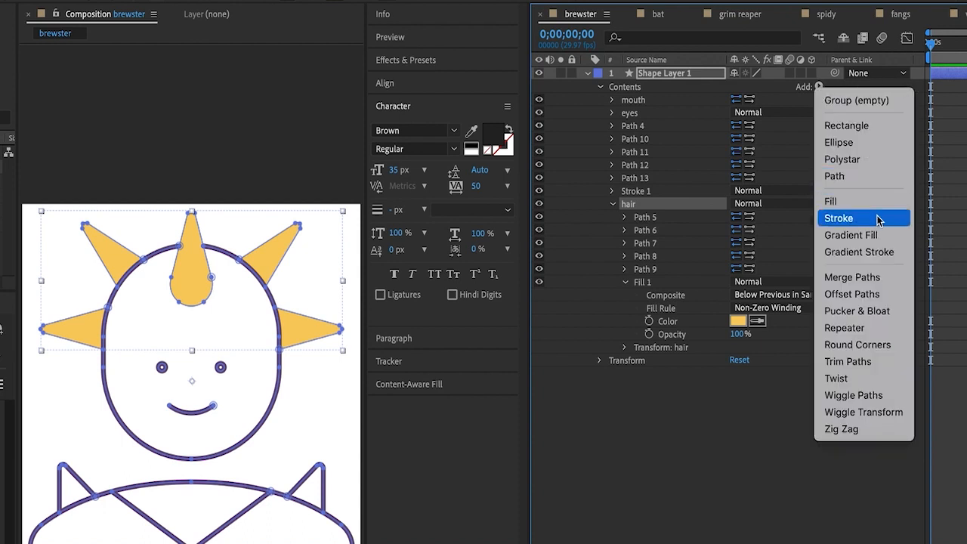
left_click(864, 218)
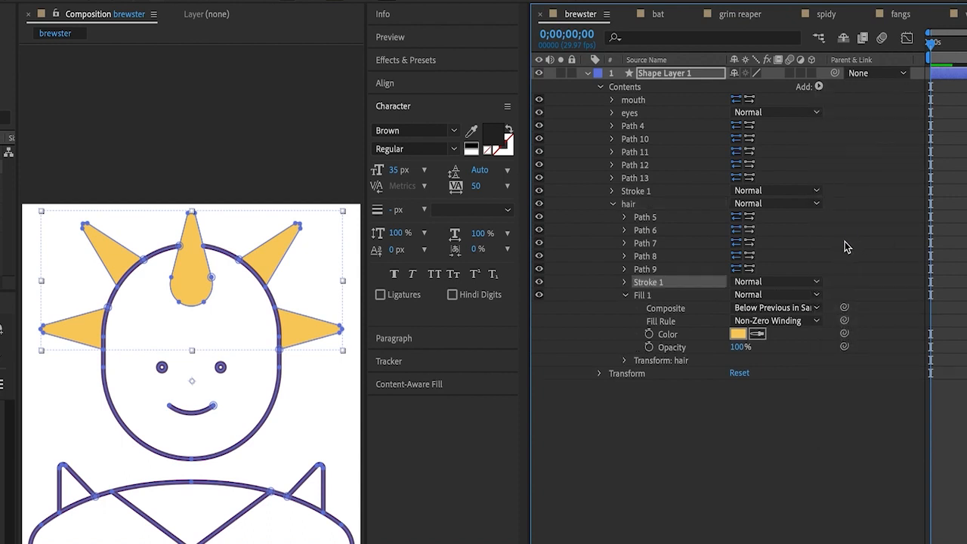
left_click(625, 295)
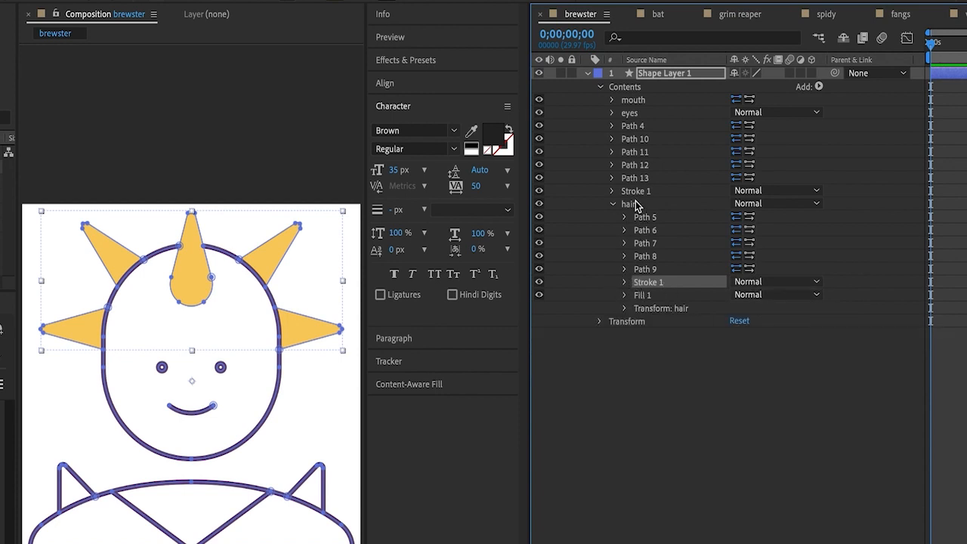
left_click(631, 204)
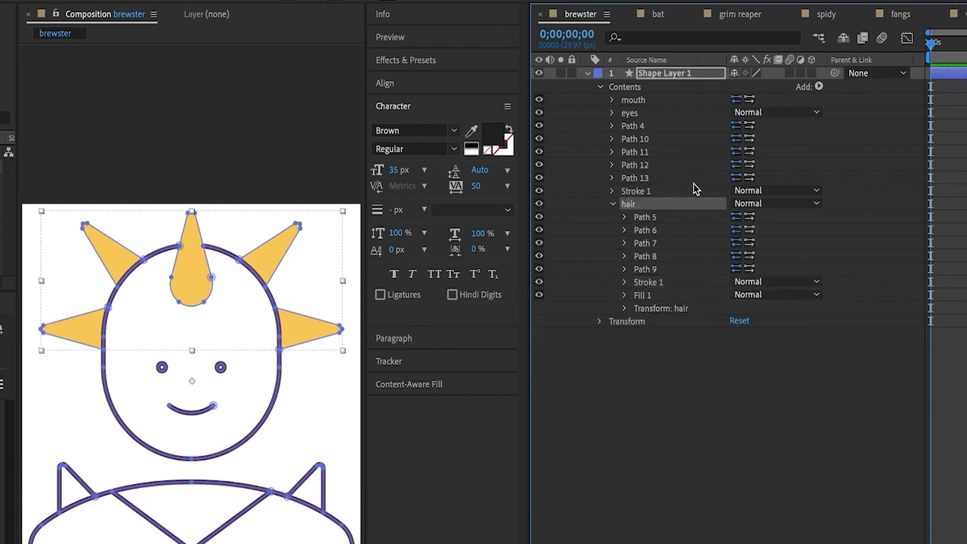
- Sample the dark purple of the Halloween color theme as the color of the hair group's Stroke 1
left_click(655, 282)
left_click(657, 294)
left_click(666, 284)
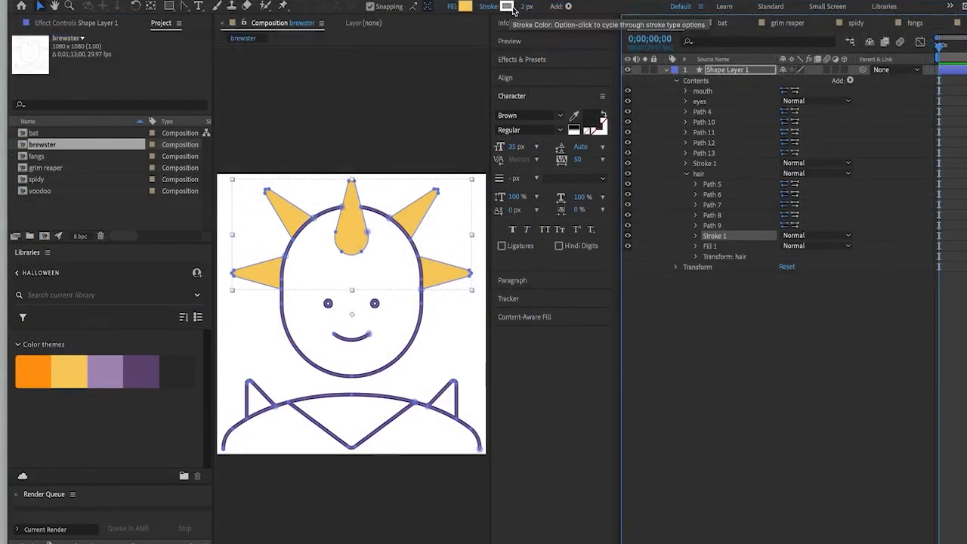
left_click(386, 0)
left_click(811, 359)
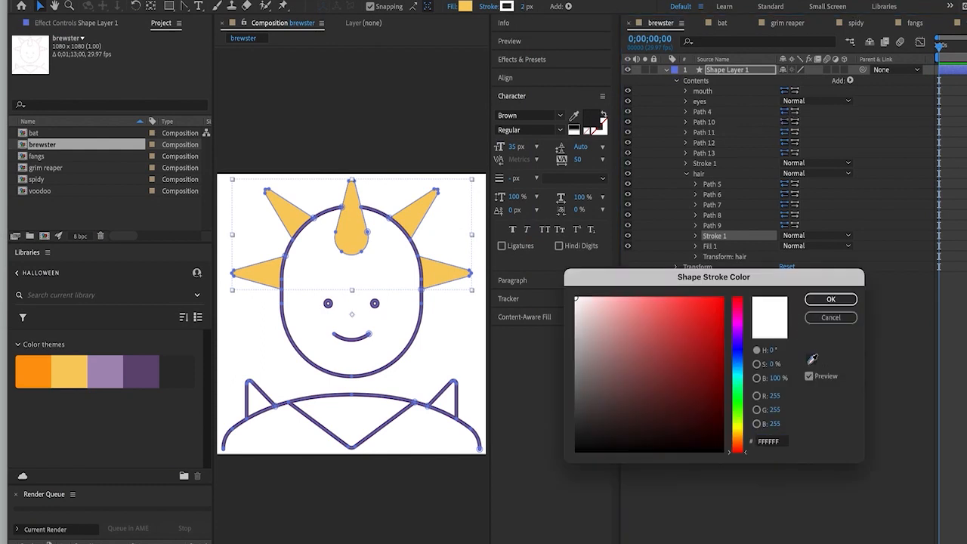
left_click(140, 370)
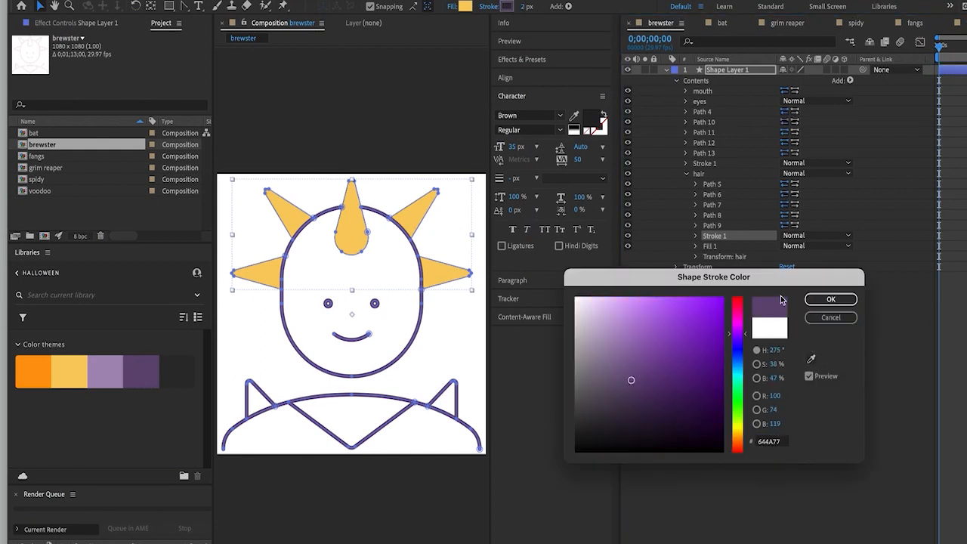
left_click(830, 299)
- Set the width of the hair group's stroke to 15 px and deselect the layer
left_click(528, 7)
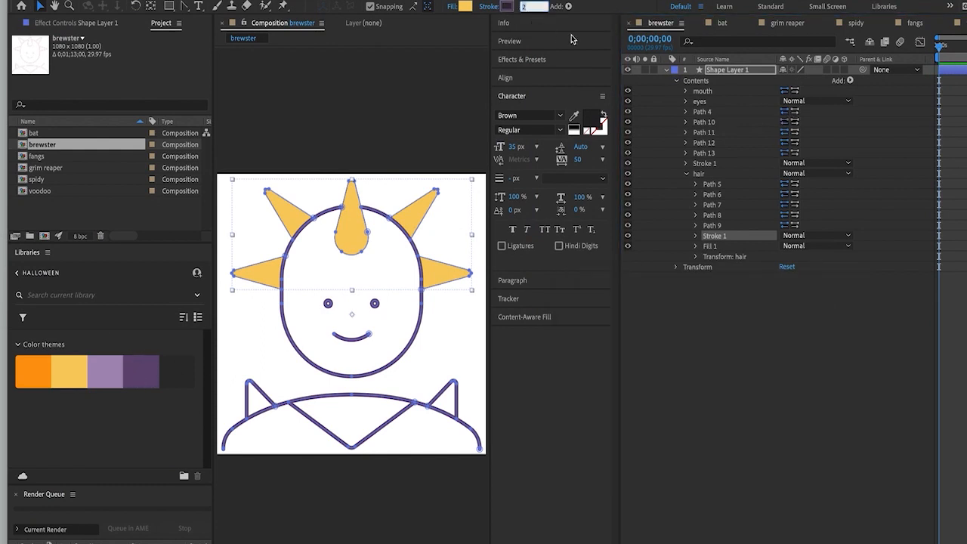
type("15")
key("Return")
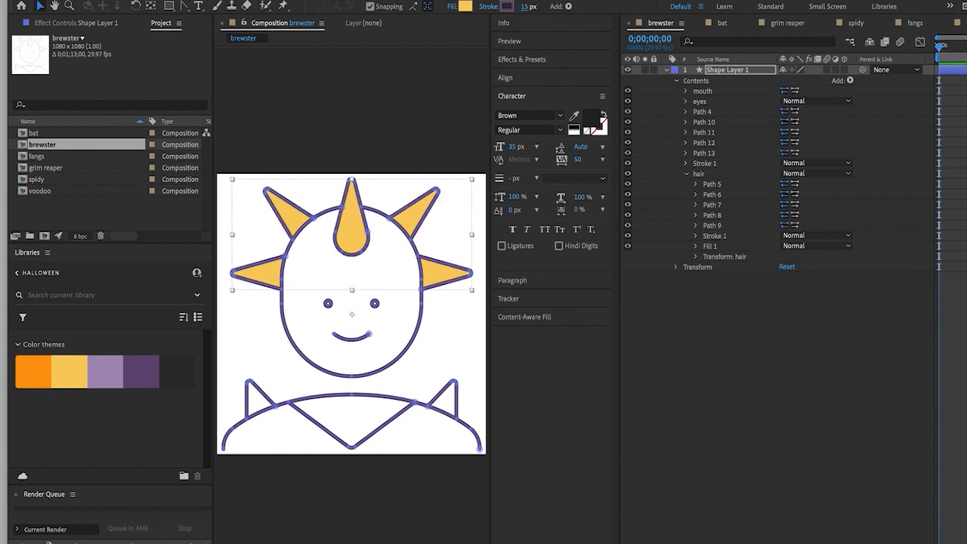
left_click(739, 314)
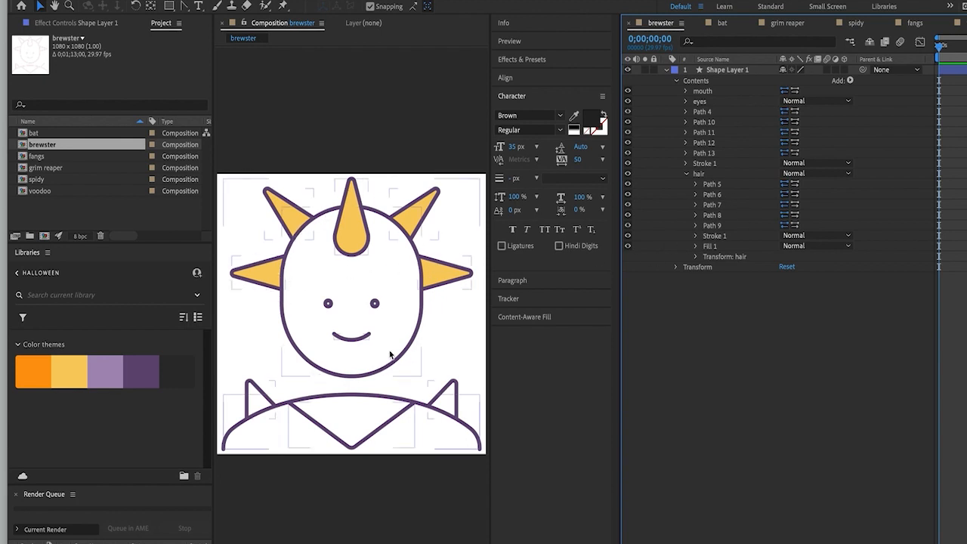
- Collapse the hair group and toggle the visibility of Path 13, Path 12 and Path 11 in turn to identify each shape
left_click(448, 284)
left_click(686, 173)
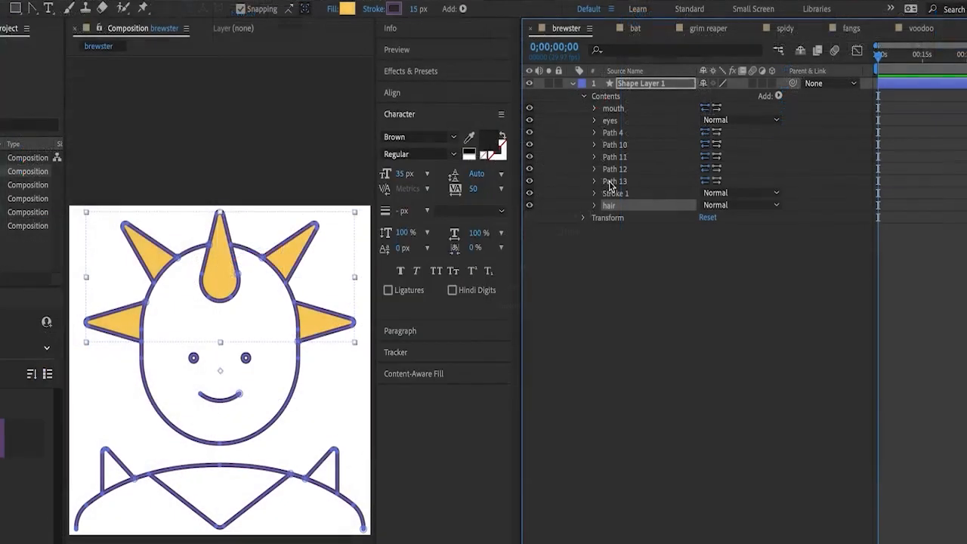
left_click(703, 153)
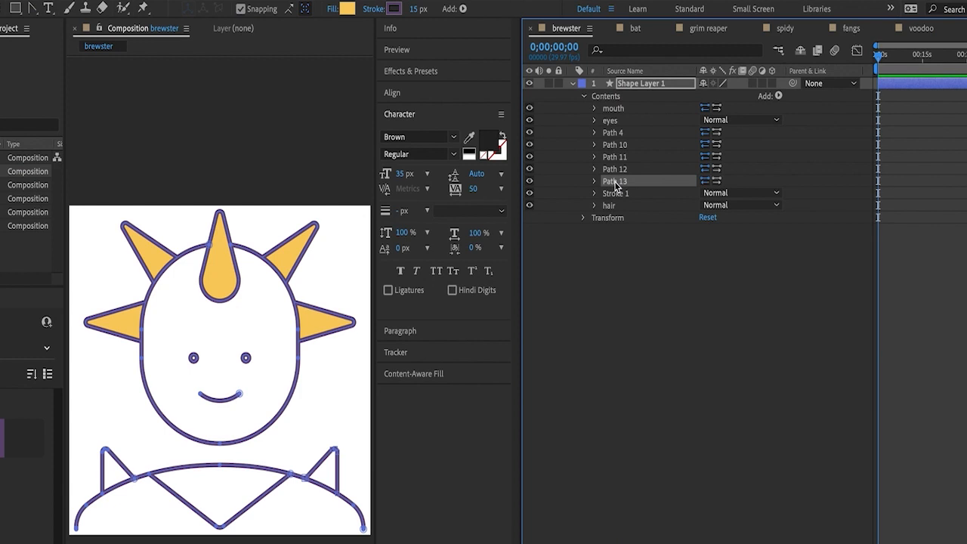
left_click(530, 181)
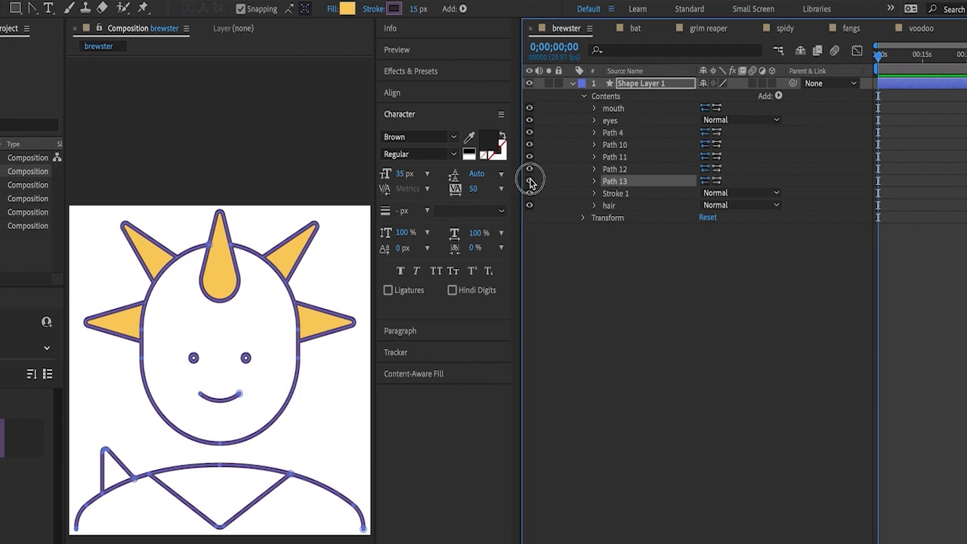
left_click(530, 181)
left_click(616, 168)
left_click(530, 168)
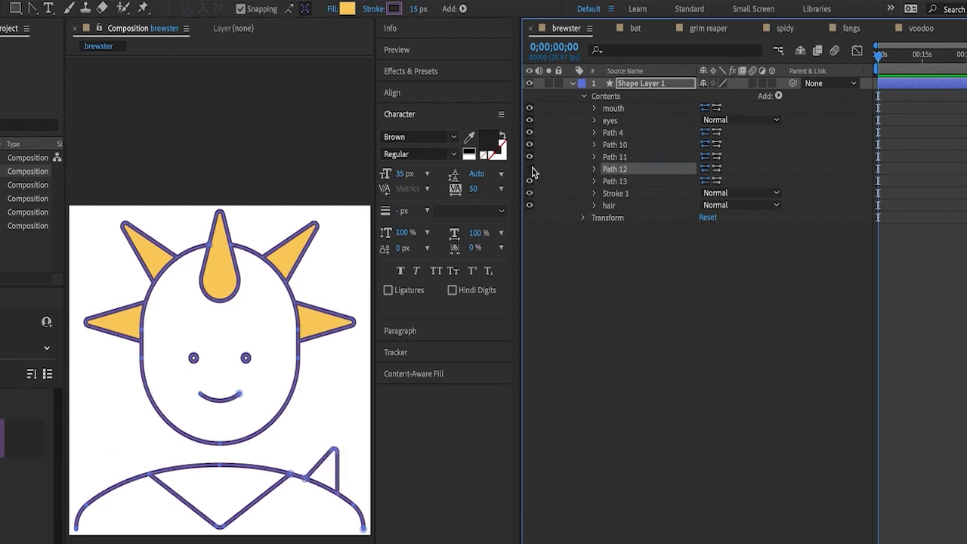
left_click(529, 168)
left_click(529, 157)
left_click(530, 156)
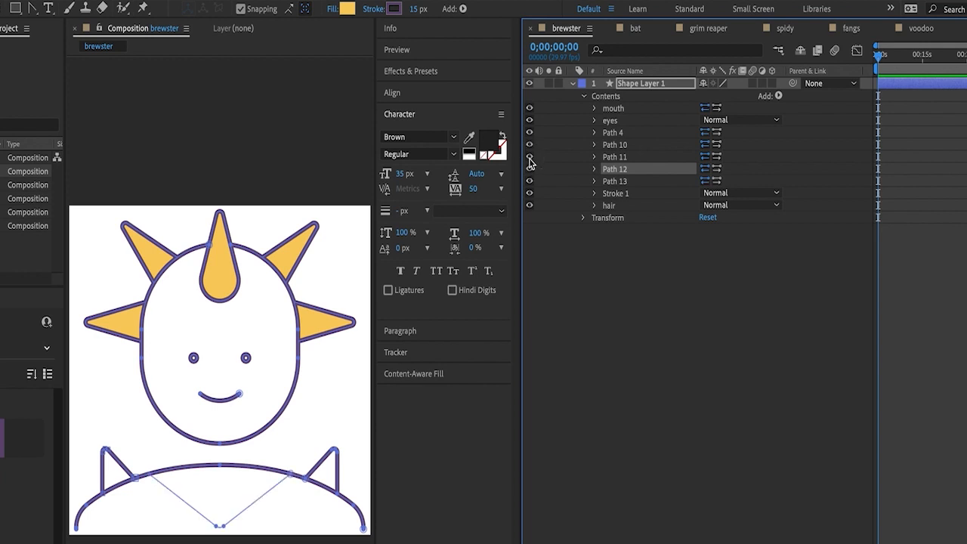
- Expand Path 11 and hide Path 10, the shoulder outline, to isolate the neckline
left_click(615, 157)
left_click(594, 157)
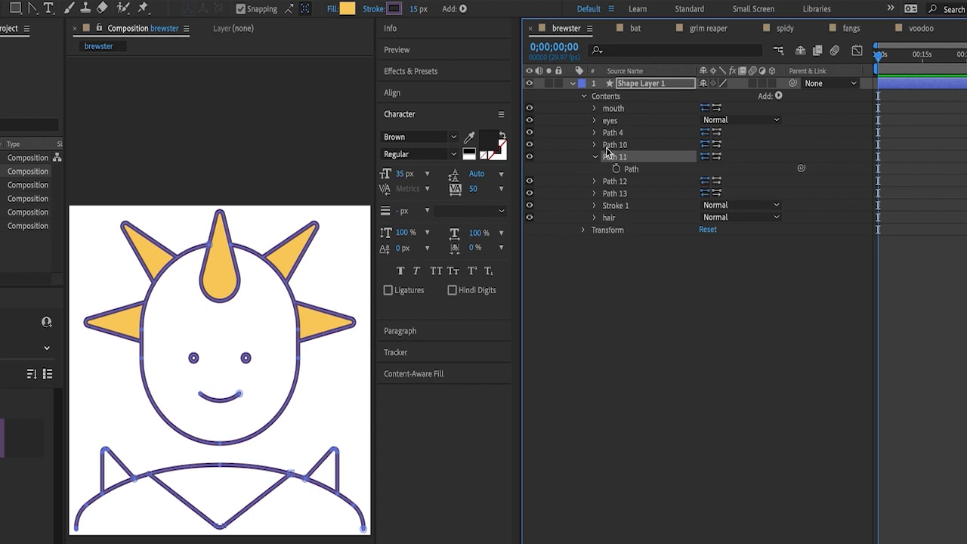
left_click(529, 181)
left_click(529, 181)
left_click(530, 153)
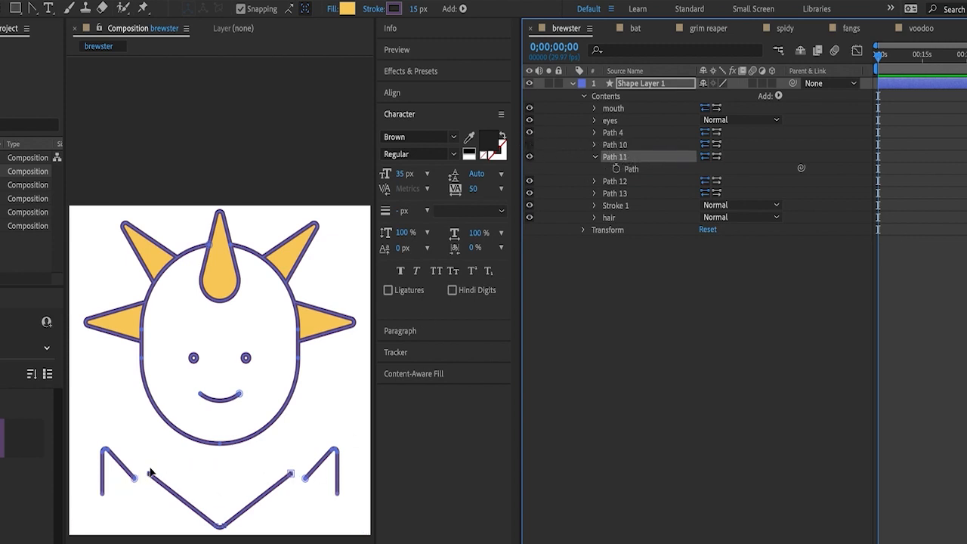
- Add an empty group named vneck to the shape layer, move Path 11 into it and expand the group
left_click(778, 96)
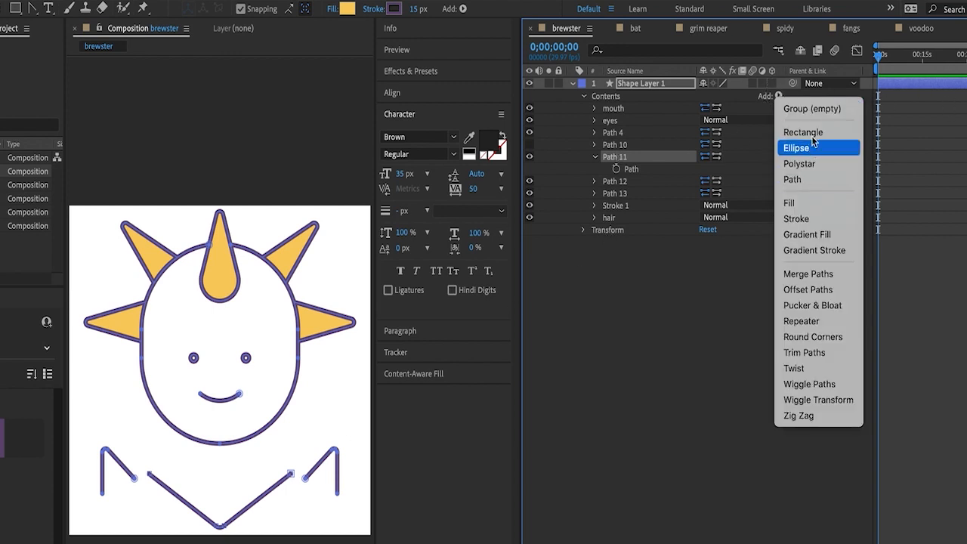
left_click(815, 110)
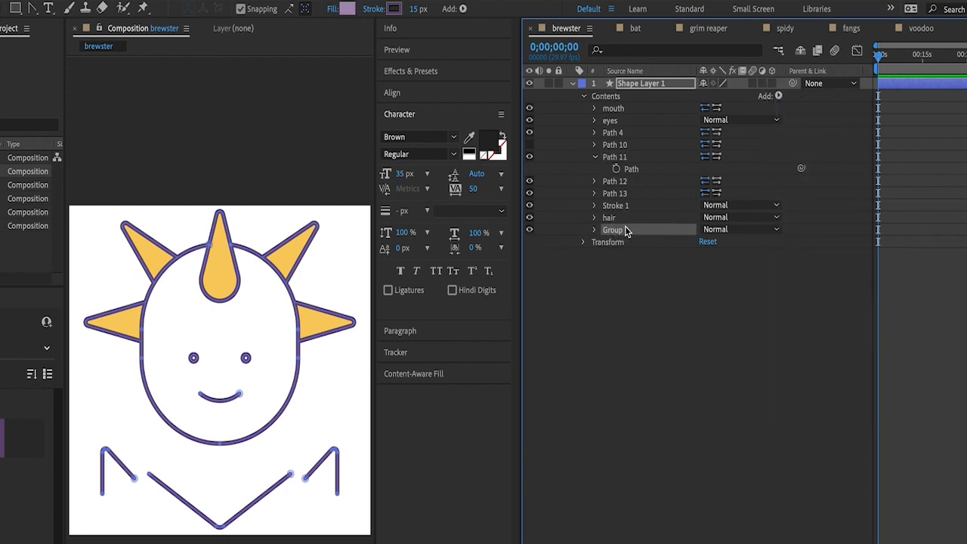
key("Return")
type("vneck")
key("Return")
left_click_drag(621, 156, 618, 224)
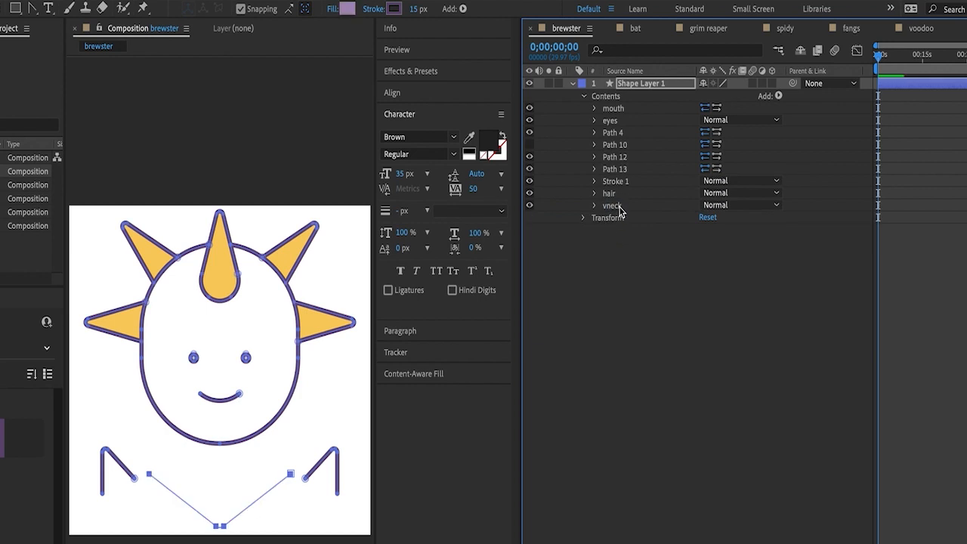
left_click(612, 205)
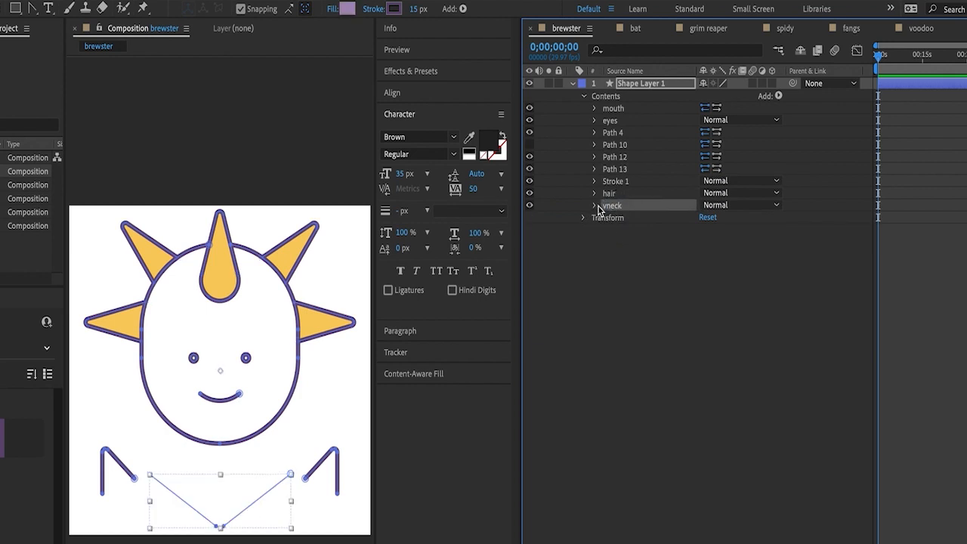
left_click(594, 205)
left_click(617, 319)
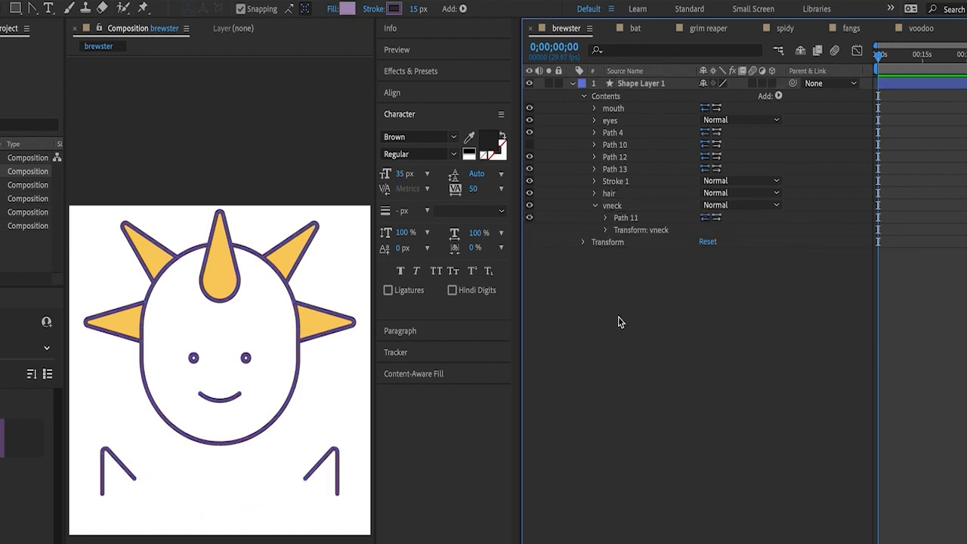
- Move the vneck group above Stroke 1 in the shape layer's contents
left_click(614, 207)
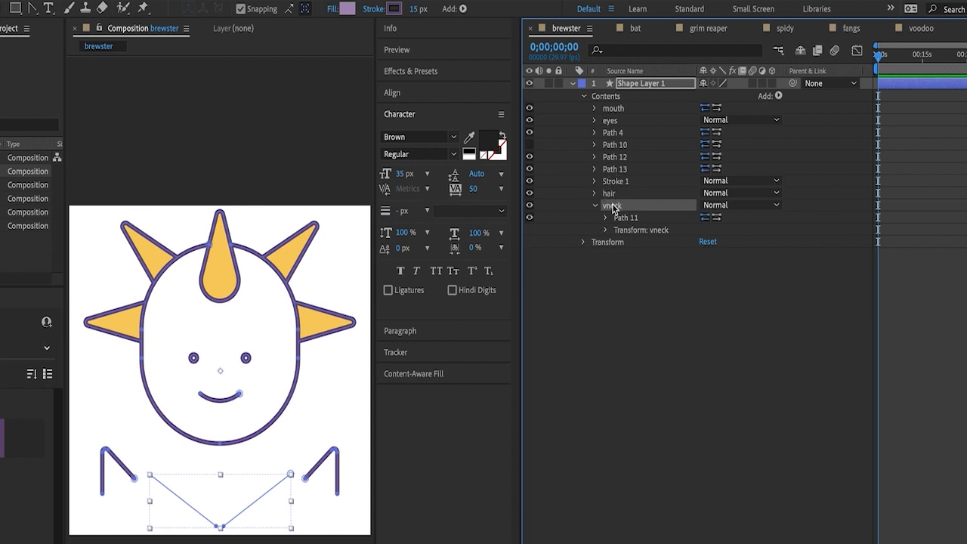
left_click_drag(611, 209, 621, 185)
left_click(634, 300)
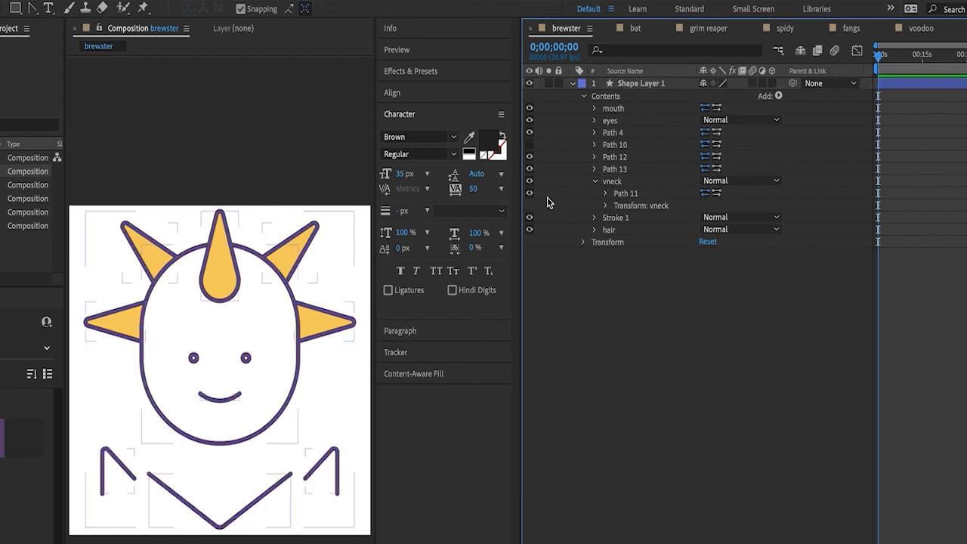
- Add a fill to the vneck group and check it against Path 10 by briefly showing the shoulder outline
left_click(627, 184)
left_click(779, 95)
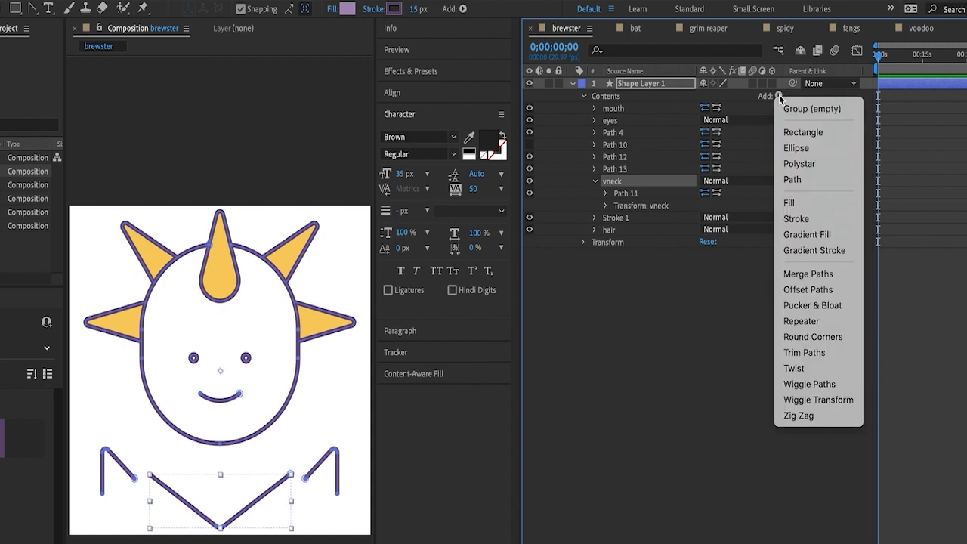
left_click(789, 202)
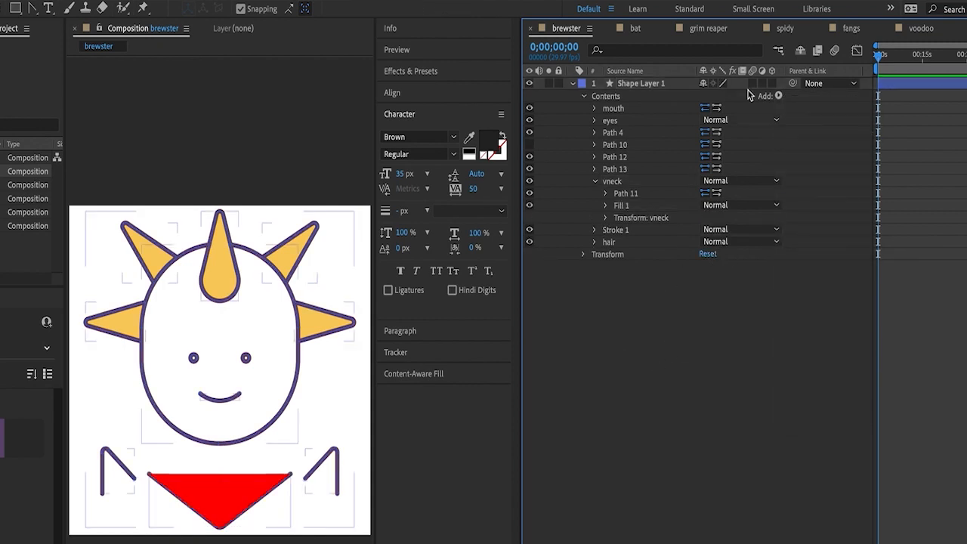
left_click(530, 145)
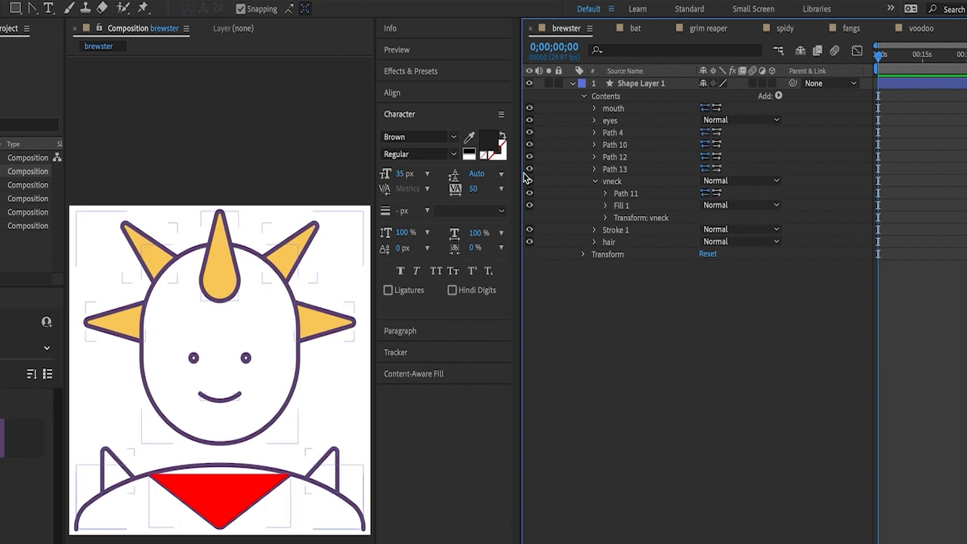
left_click(529, 145)
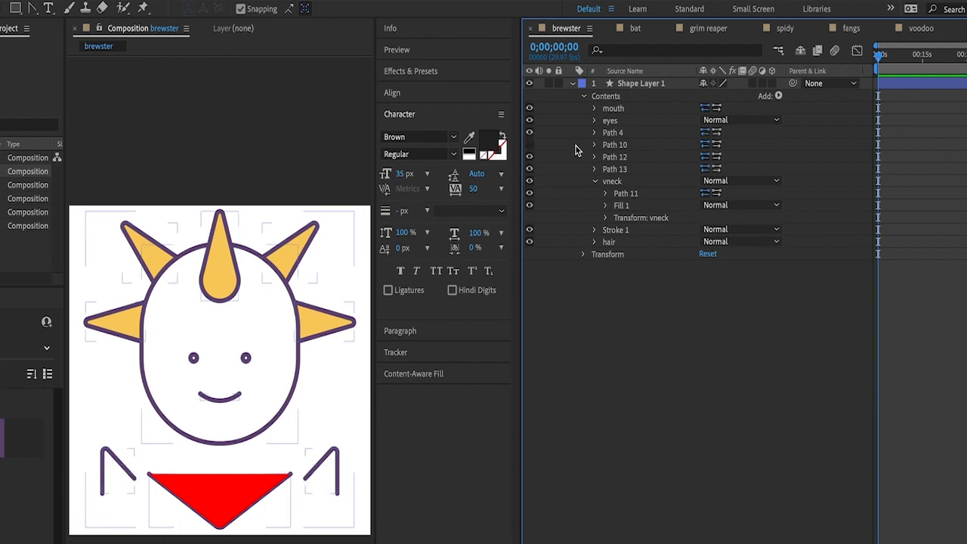
- Expand the settings of Fill 1 and Path 11 in the vneck group and select Path 11's Path property
left_click(627, 194)
left_click(605, 205)
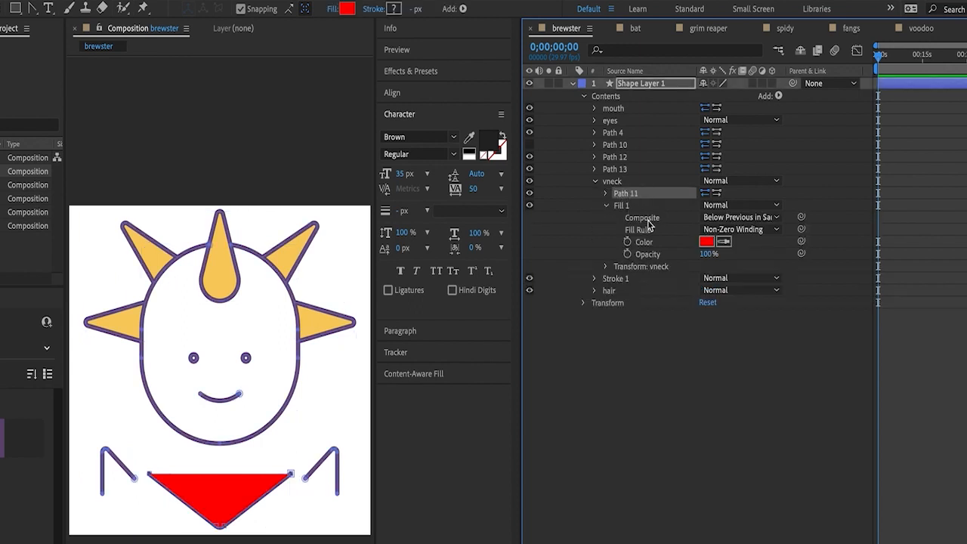
left_click(605, 193)
left_click(642, 205)
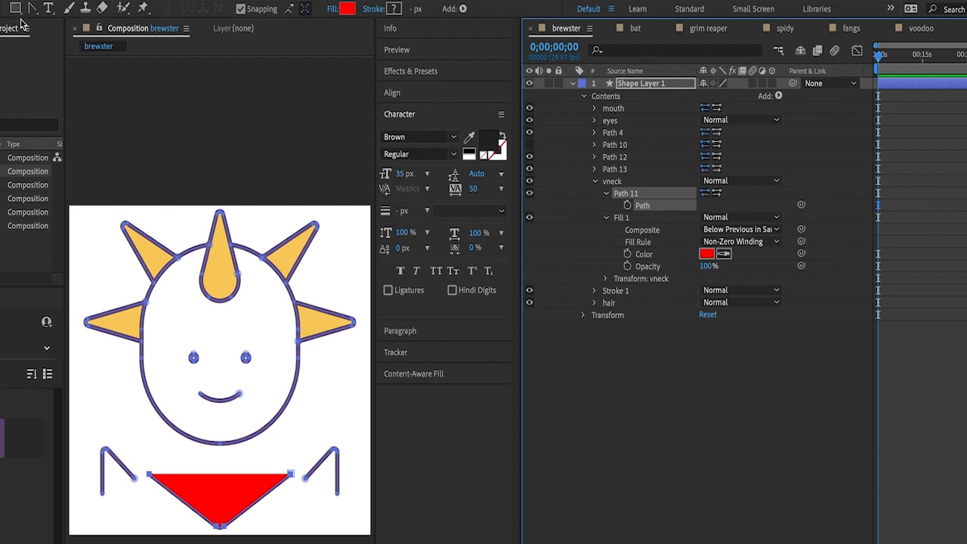
- Try to close the open neckline path at its end points with the Pen tool and the Selection tool
left_click(292, 473)
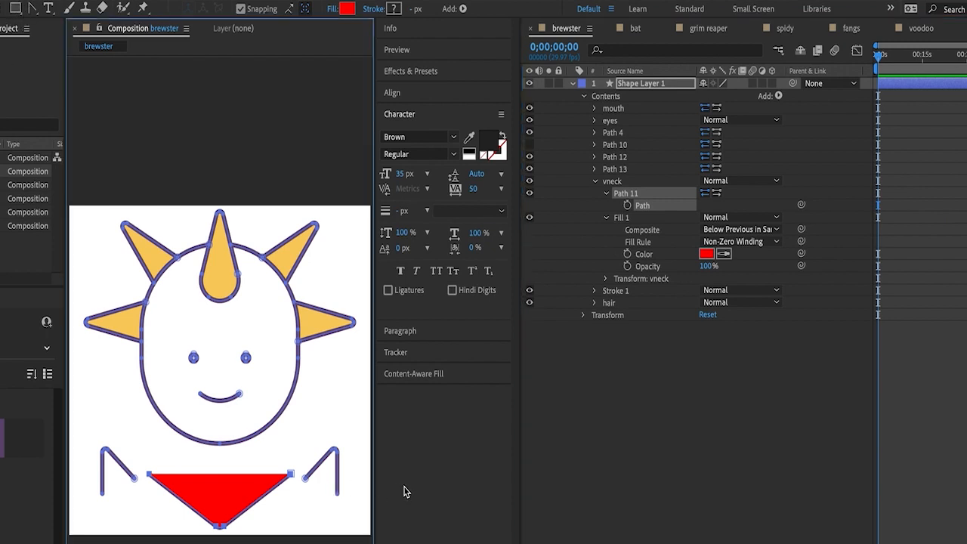
left_click(309, 500)
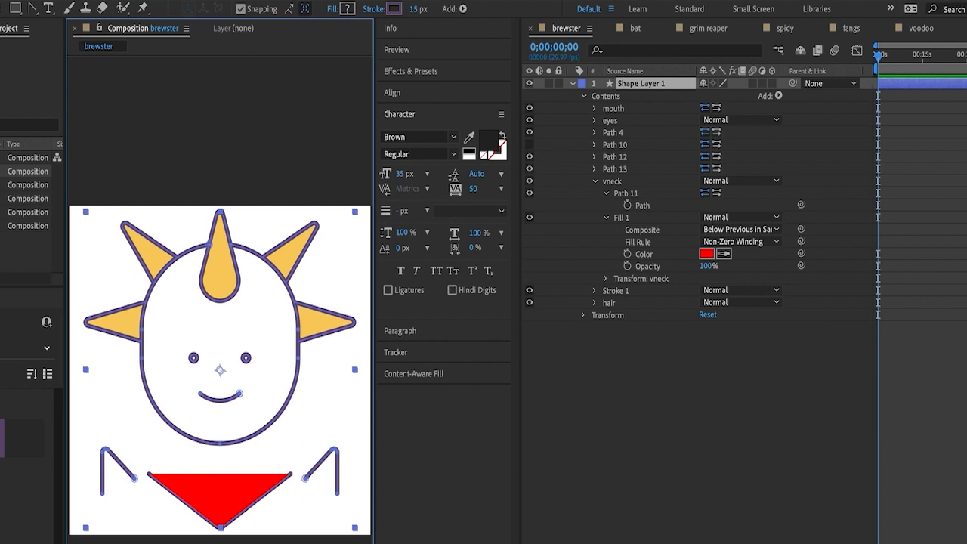
left_click_drag(33, 7, 43, 11)
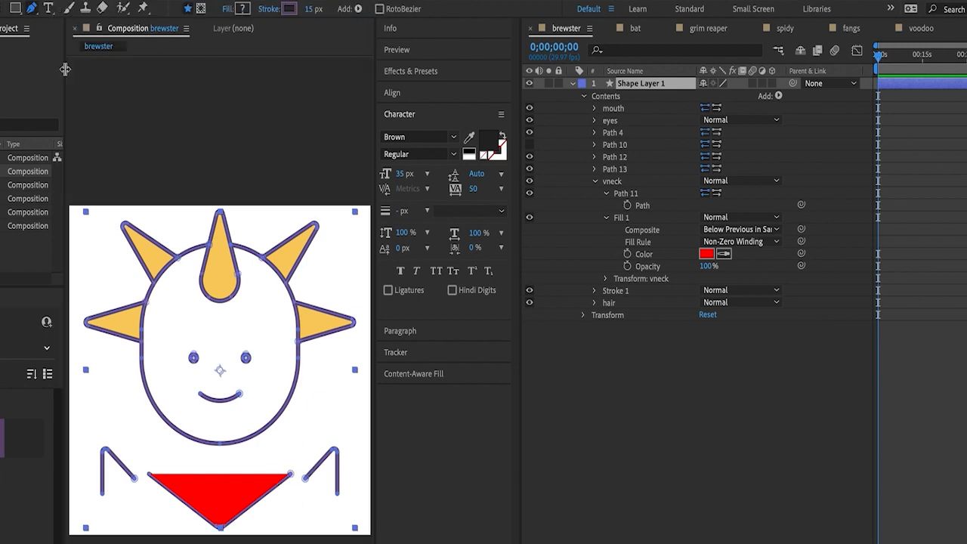
left_click(291, 473)
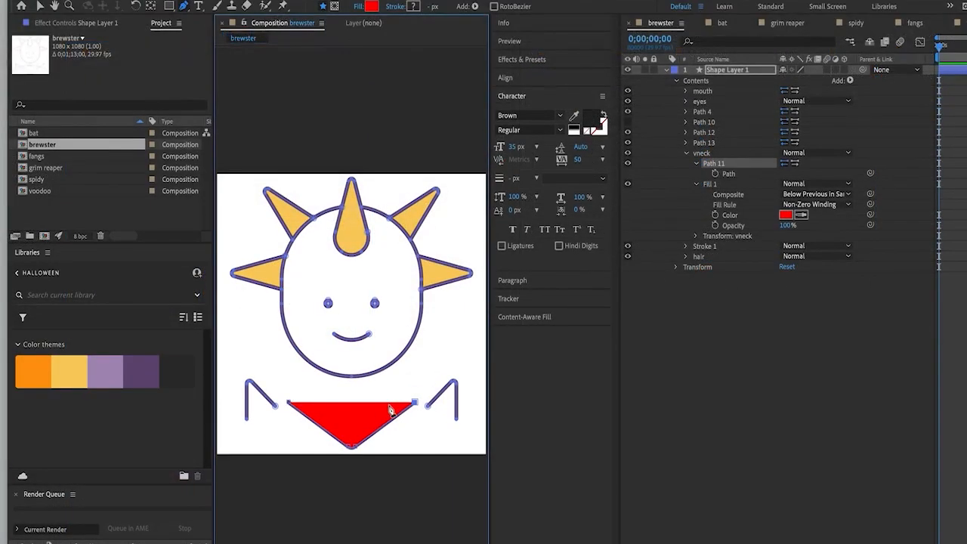
left_click(40, 6)
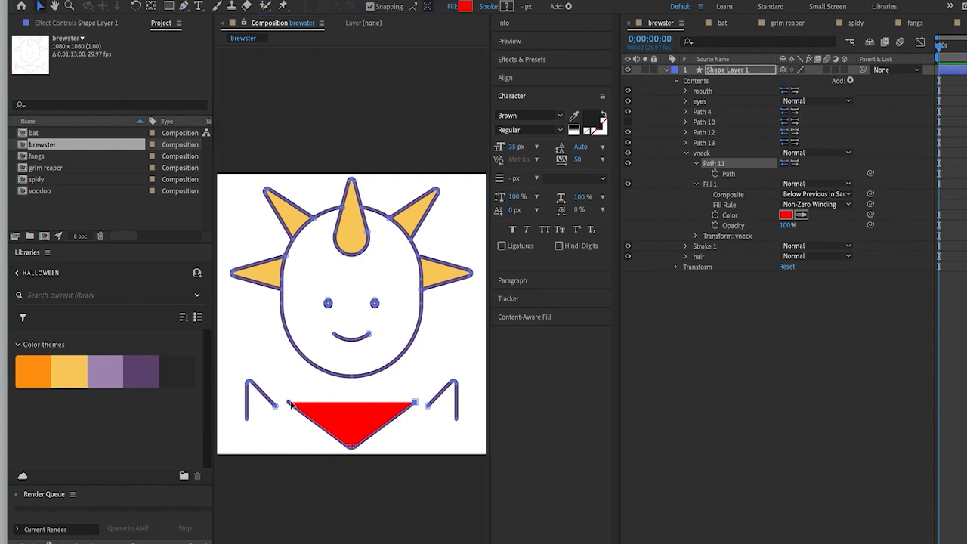
left_click(288, 405)
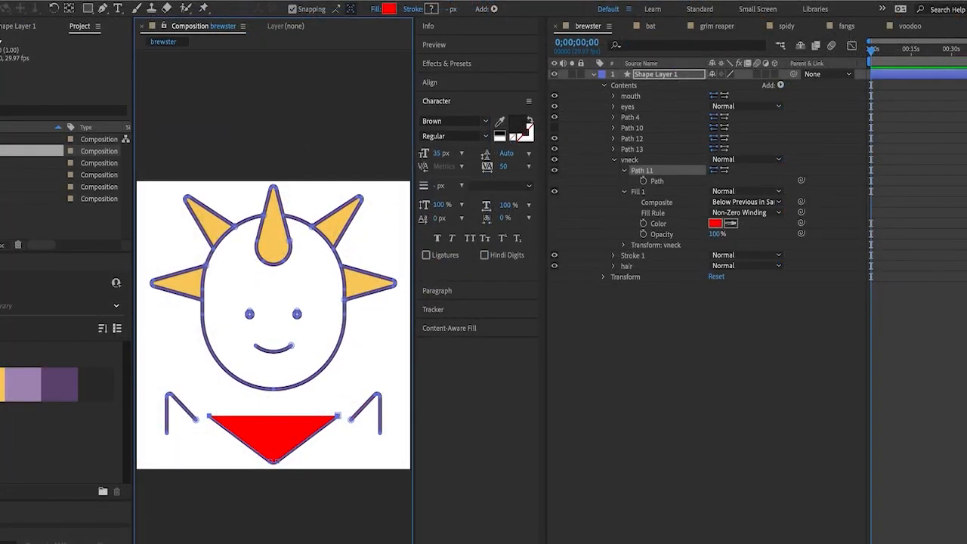
- Set the neckline's Path 11 to a closed shape path
left_click(121, 0)
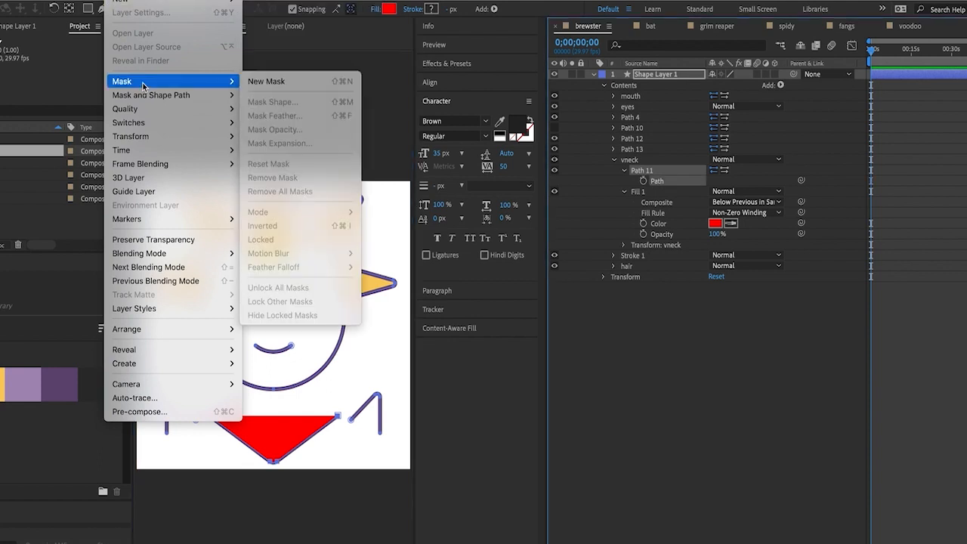
mouse_move(144, 96)
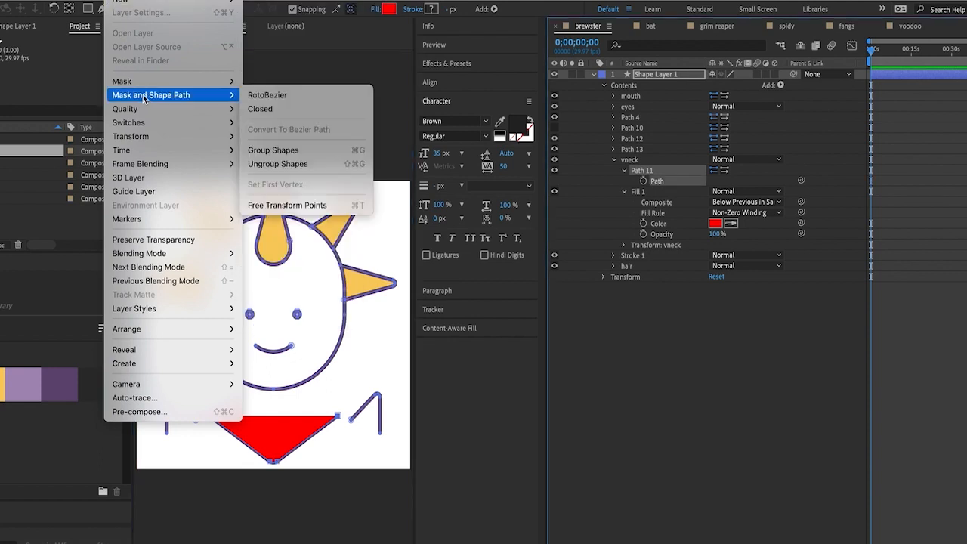
left_click(266, 110)
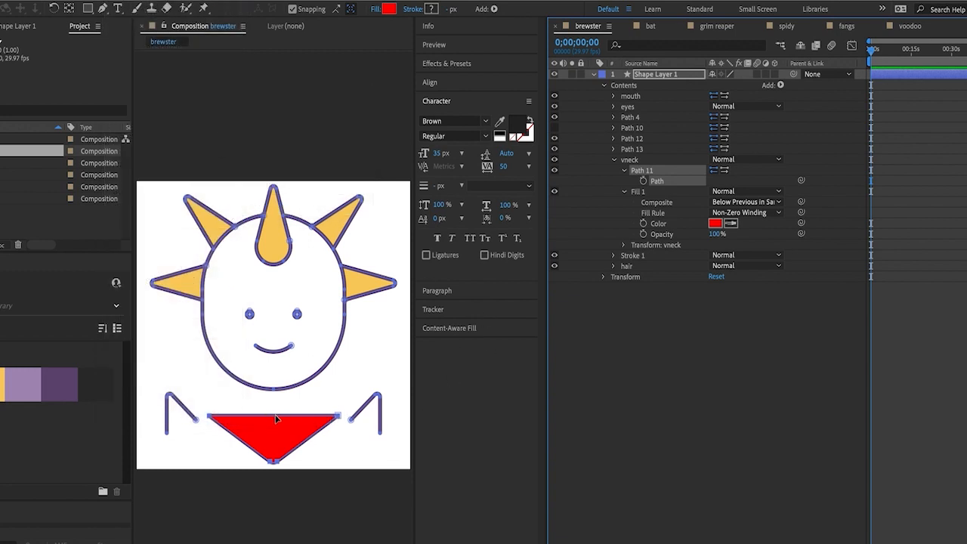
- With Path 10 shown and Path 4 hidden, add a point midway along the neckline's top edge and raise it to the shoulder outline
left_click(555, 129)
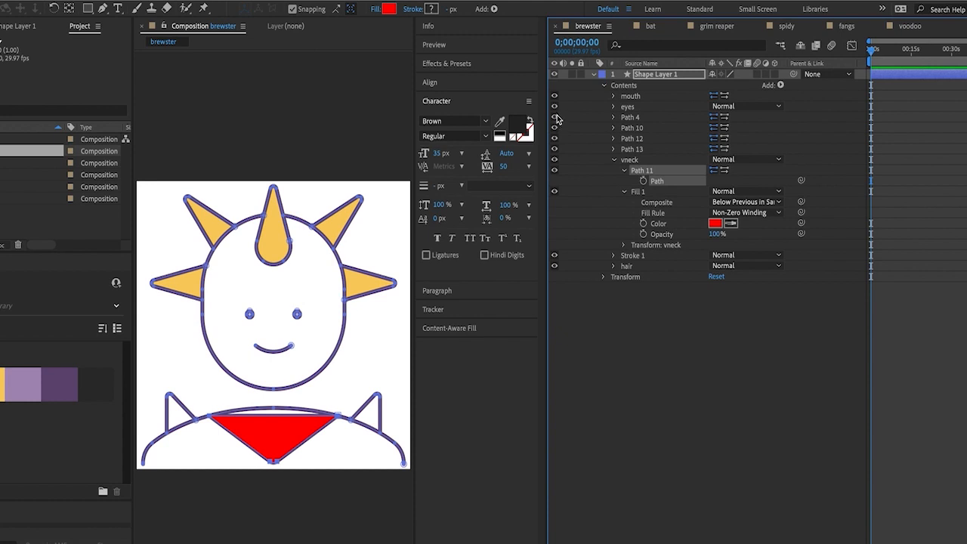
left_click(555, 118)
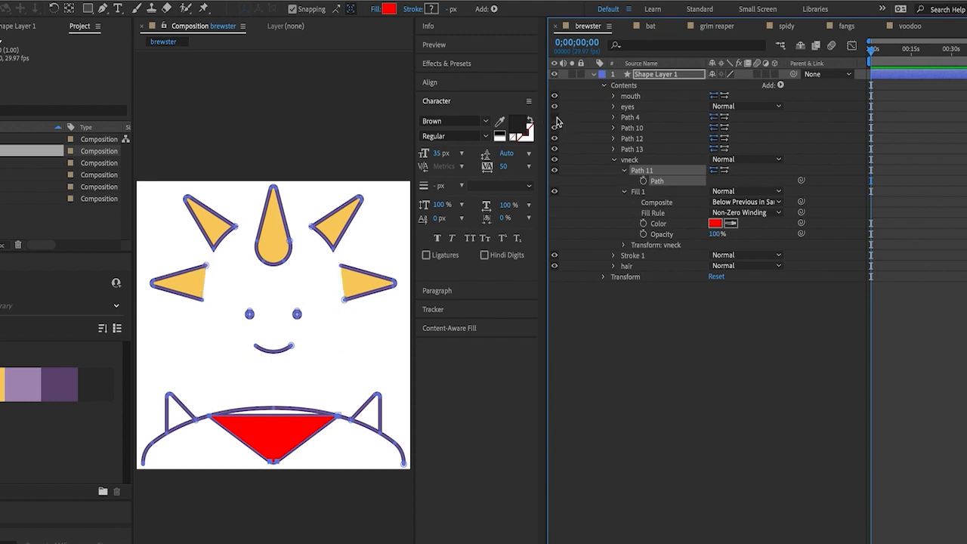
left_click(102, 9)
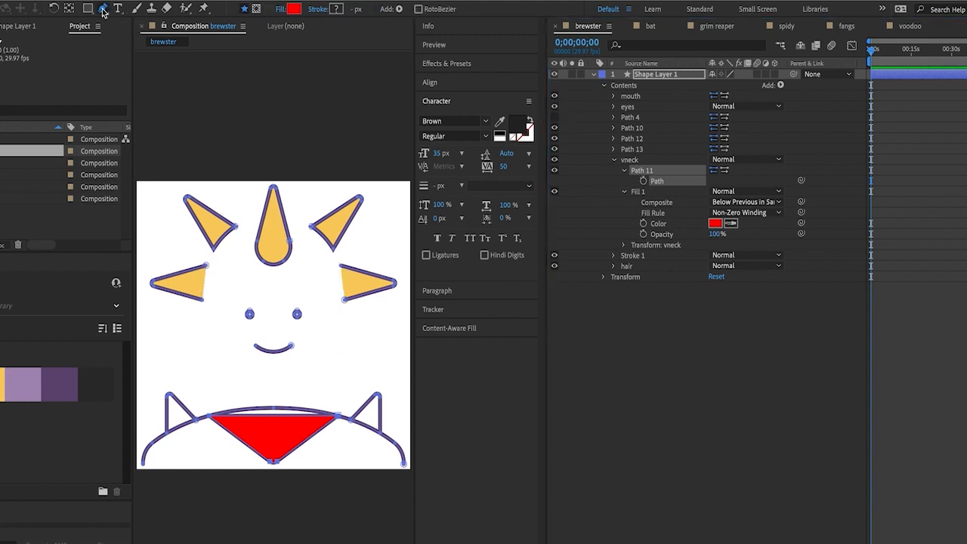
left_click(272, 416)
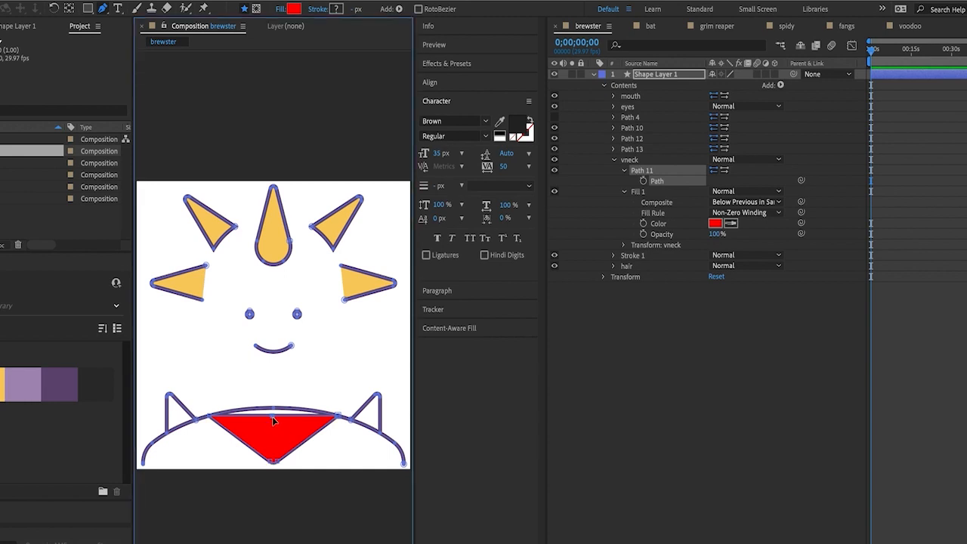
left_click(273, 416)
left_click_drag(273, 415, 271, 409)
- Convert the neckline's new top point to a smooth one and adjust its handles to follow the shoulder curve
left_click_drag(103, 9, 126, 49)
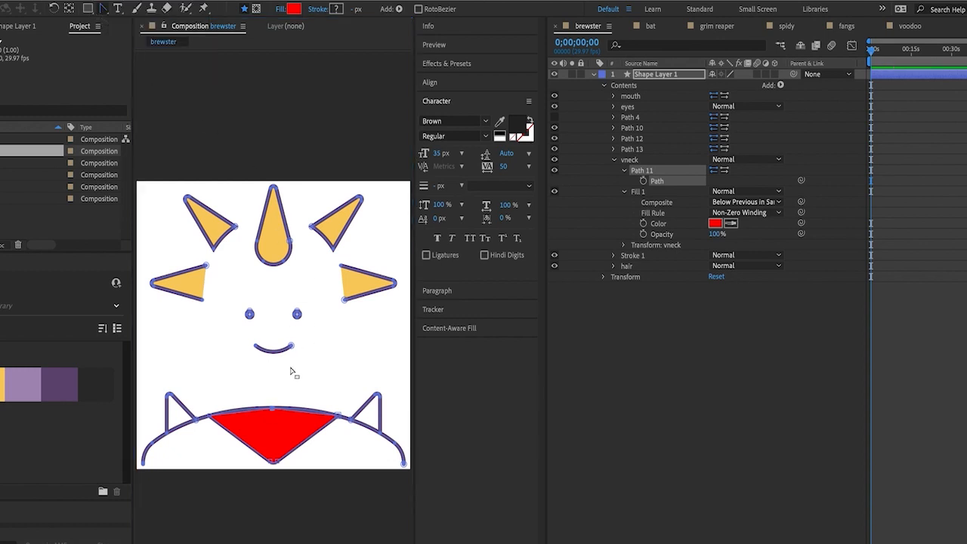
left_click(273, 412)
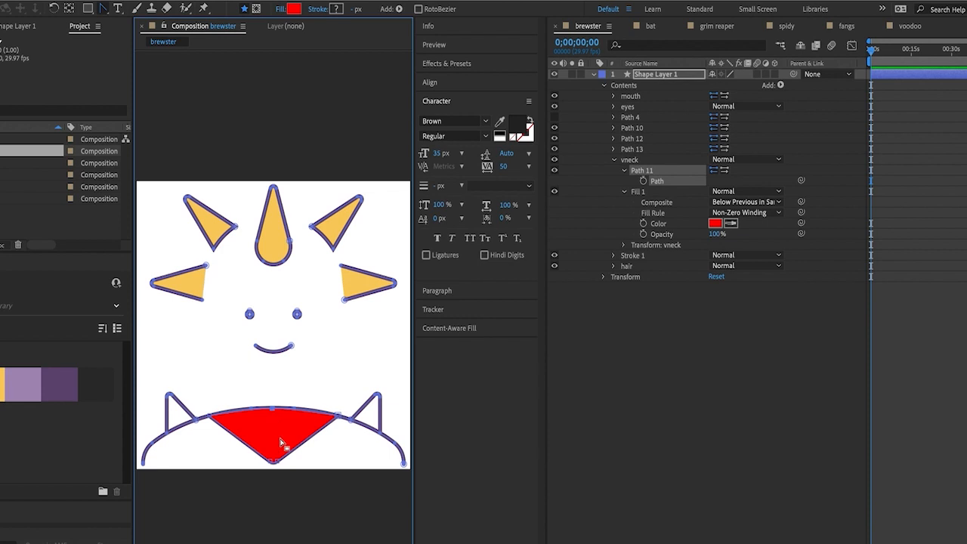
key("v")
left_click(299, 411)
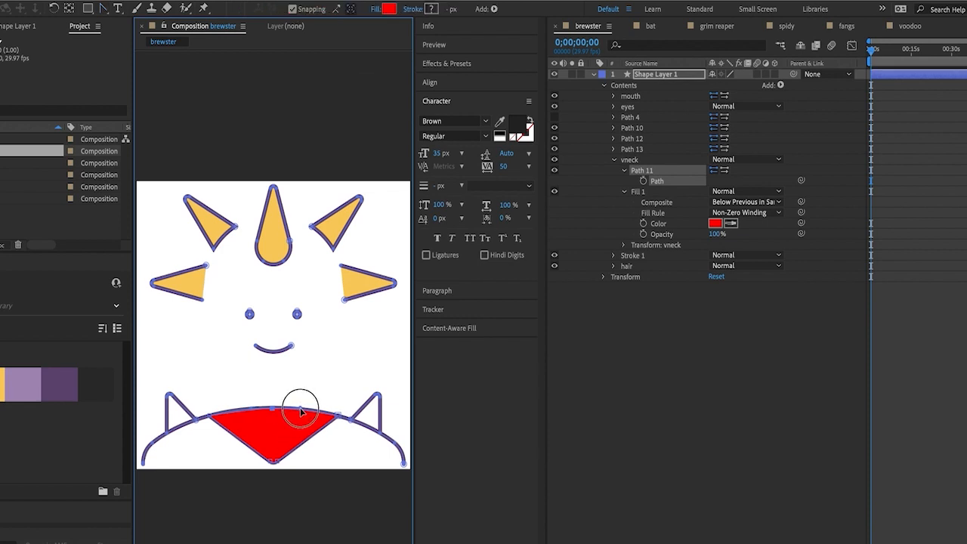
left_click(243, 410)
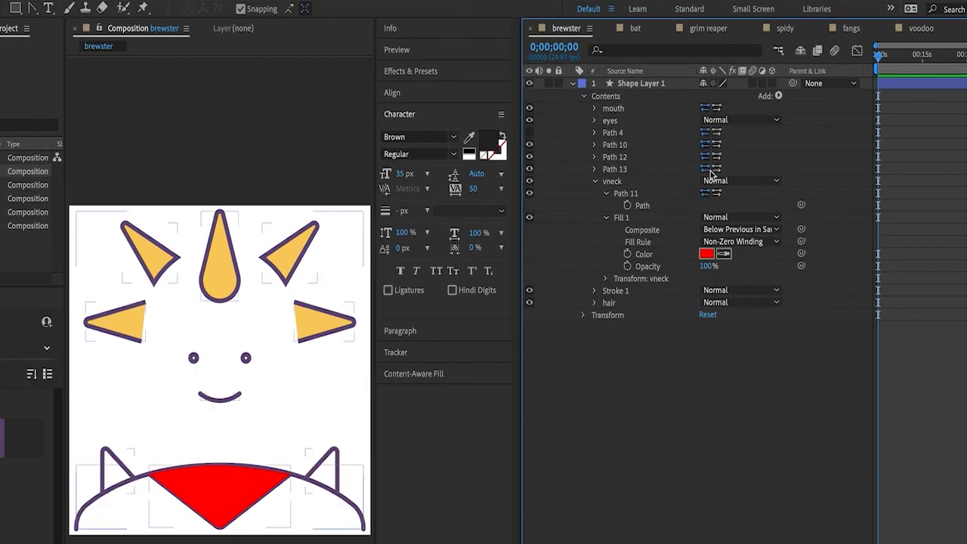
- Move the vneck group below the layer's main Stroke 1, directly above the hair group
left_click(611, 184)
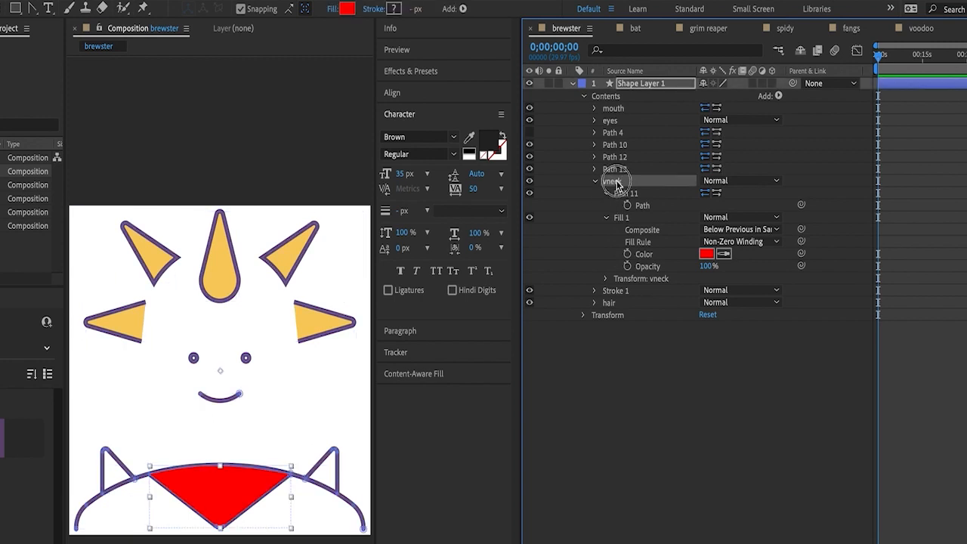
mouse_move(606, 205)
left_mouse_down()
mouse_move(618, 305)
mouse_move(609, 291)
mouse_move(594, 296)
left_mouse_up()
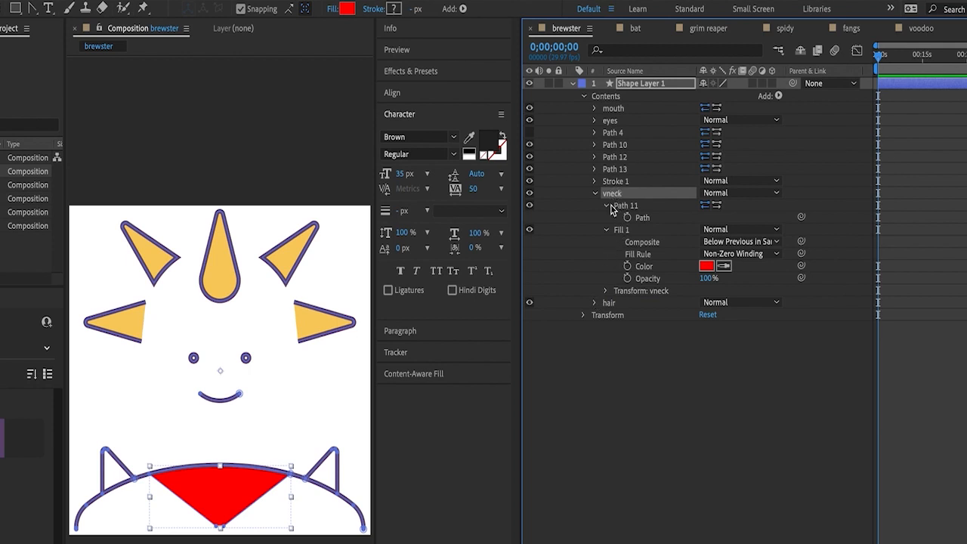
left_click(637, 406)
- Copy Stroke 1 from the hair group and paste it into the vneck group
left_click(620, 196)
left_click(594, 306)
left_click(594, 303)
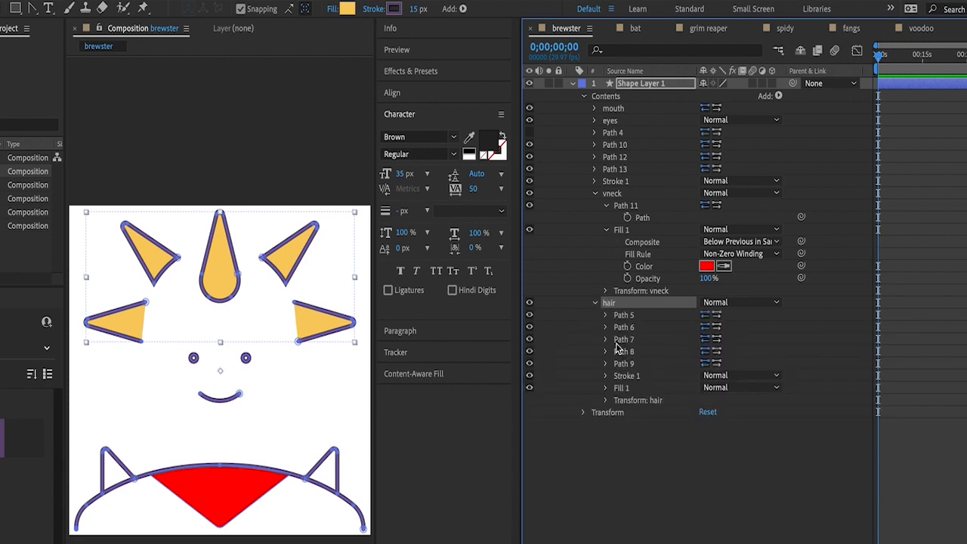
left_click(627, 376)
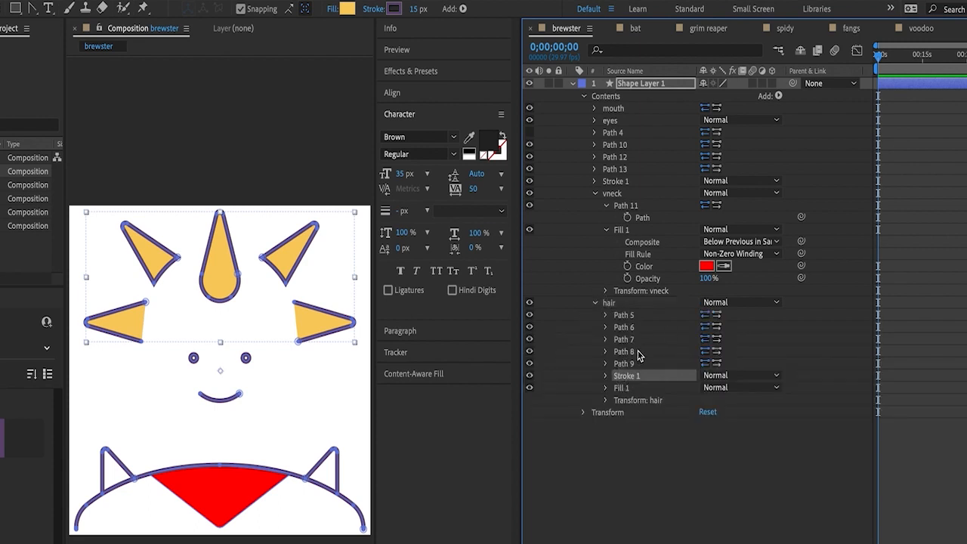
left_click(613, 195)
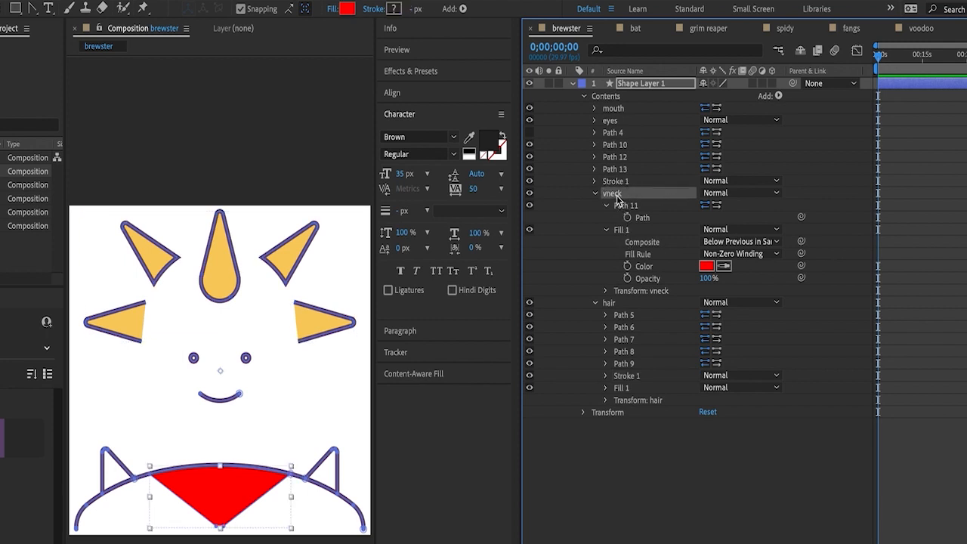
key("super+v")
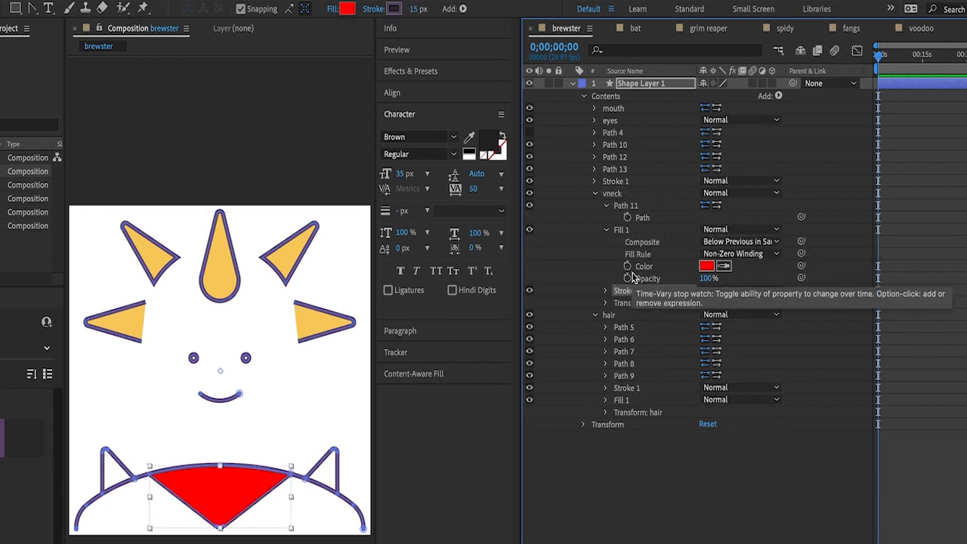
left_click(630, 476)
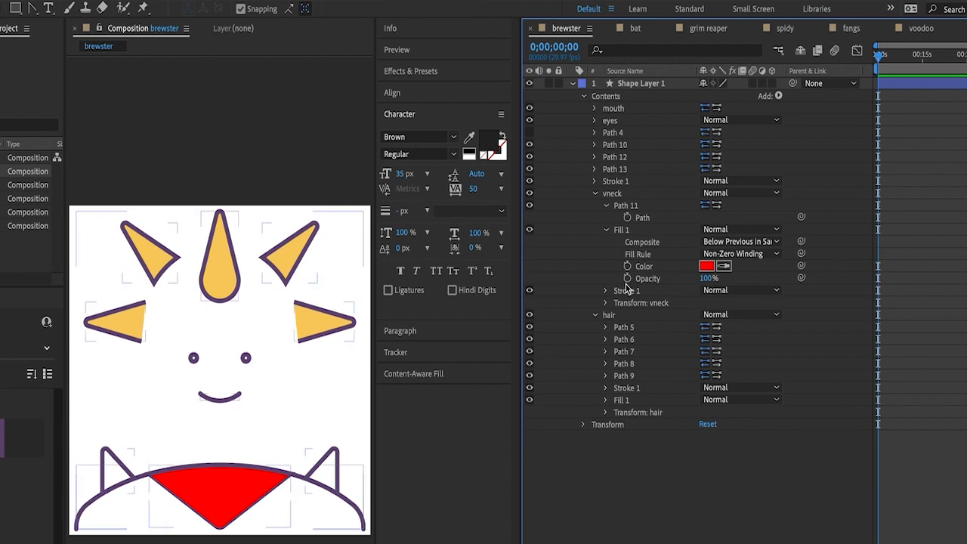
- Reorder the vneck group so Stroke 1 sits above Fill 1, and collapse the group
mouse_move(626, 292)
left_mouse_down()
mouse_move(628, 251)
mouse_move(616, 223)
left_mouse_up()
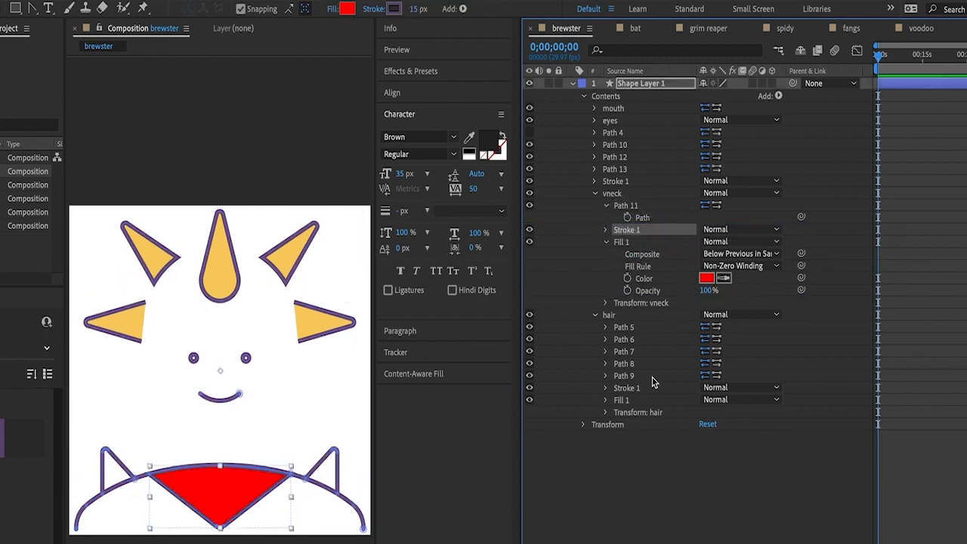
left_click(628, 479)
left_click(595, 194)
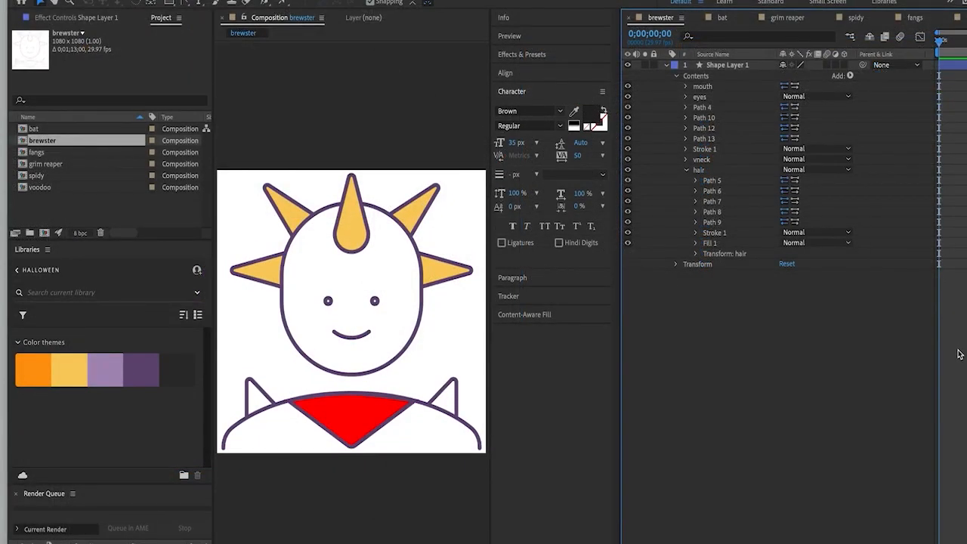
- Recolor the vneck group's Fill 1 with the light purple sampled from the Halloween library's color theme
left_click(688, 161)
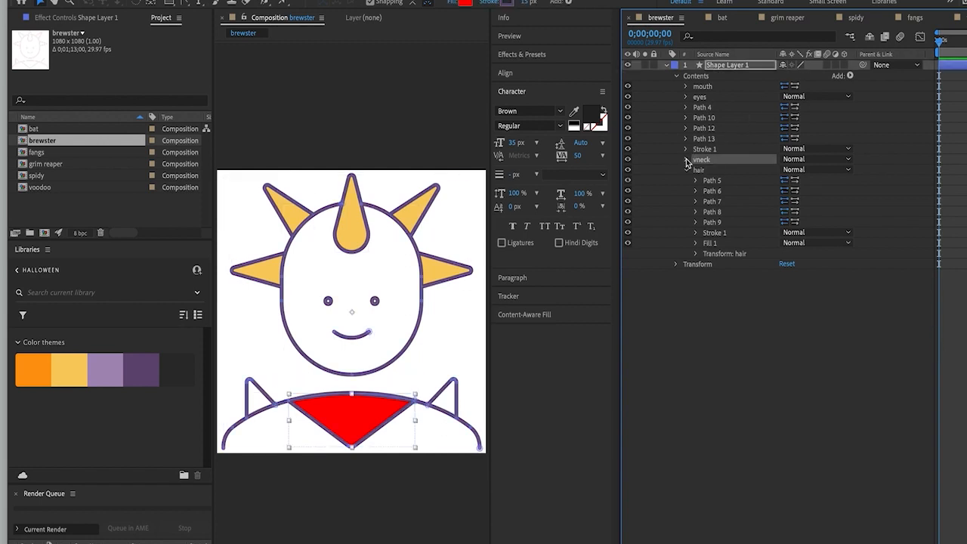
left_click(686, 161)
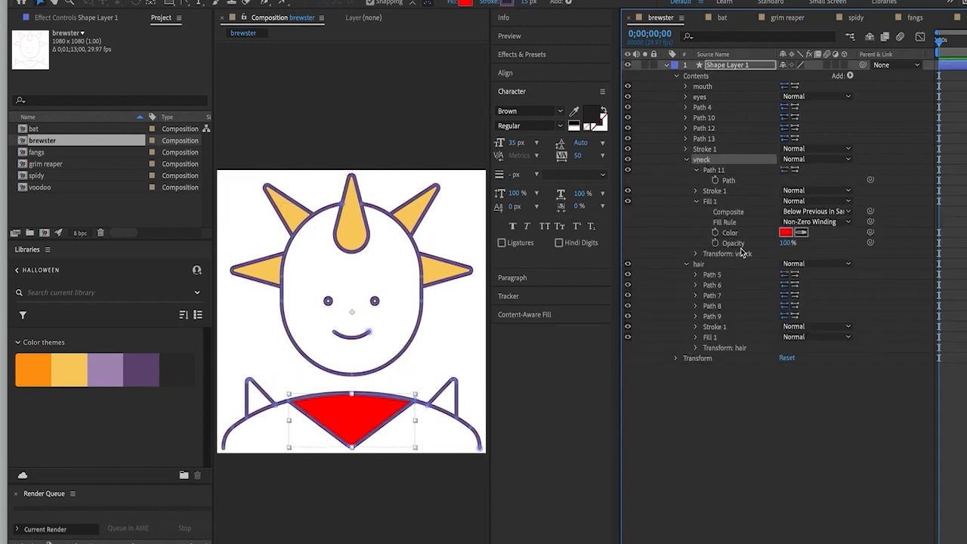
left_click(801, 232)
left_click(102, 360)
left_click(783, 410)
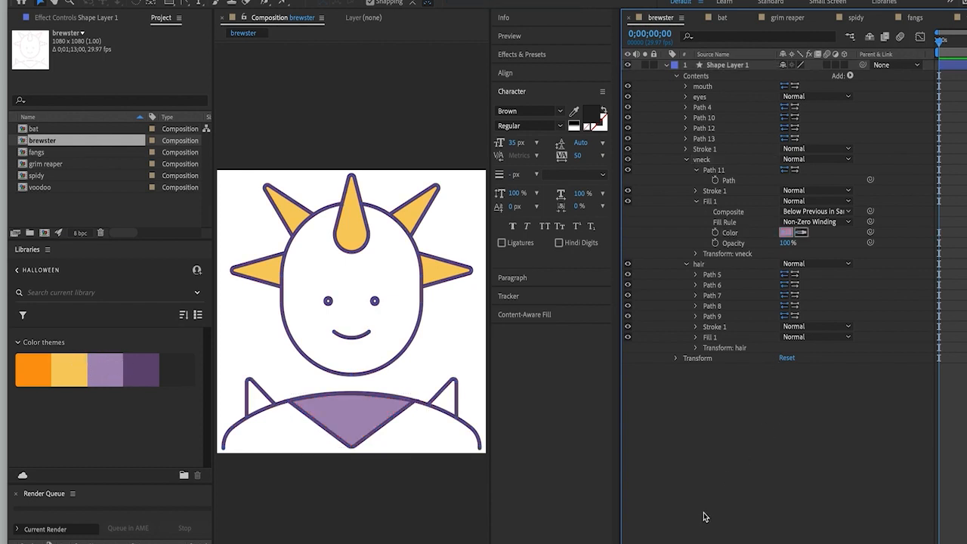
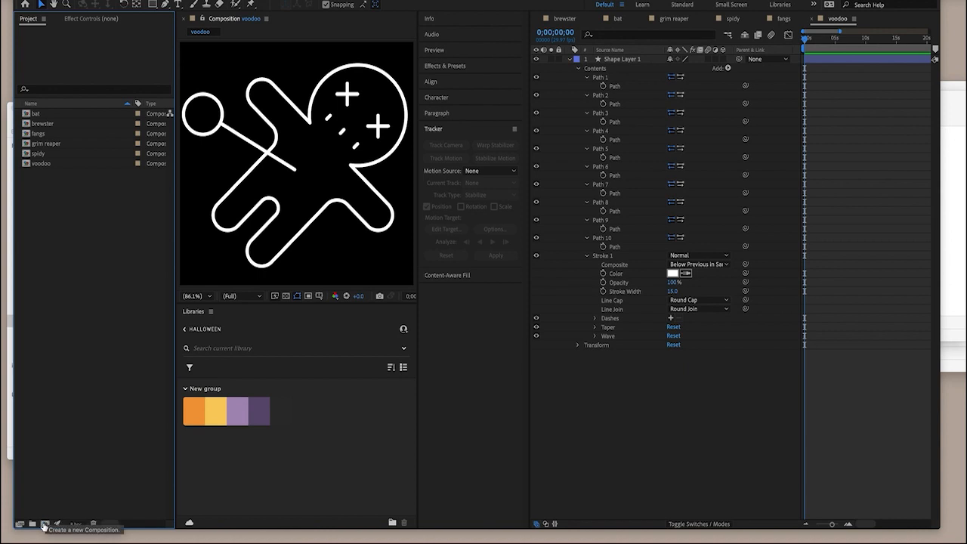
- Create a 1080 by 1080 px composition named "circ bat" with a frame rate of 30 fps
left_click(44, 525)
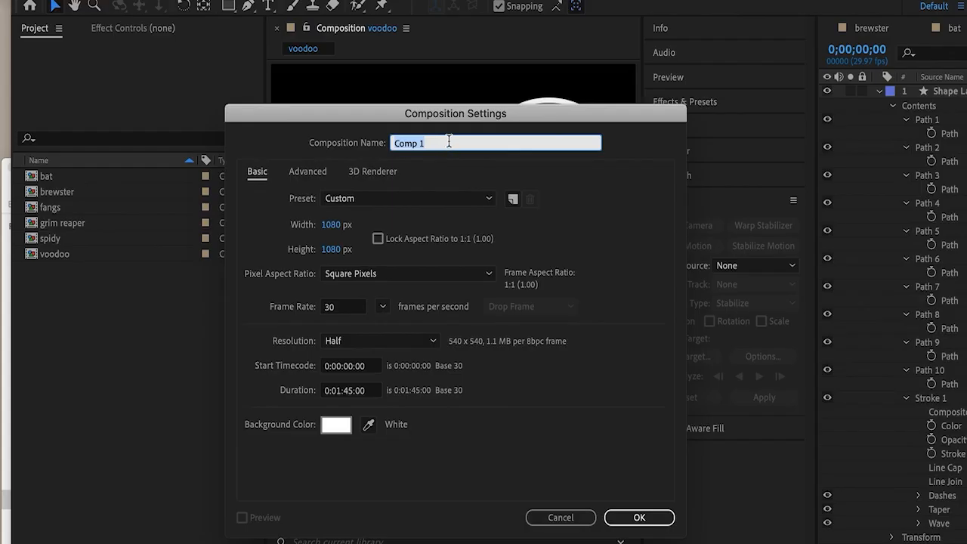
type("circ bat")
left_click(641, 517)
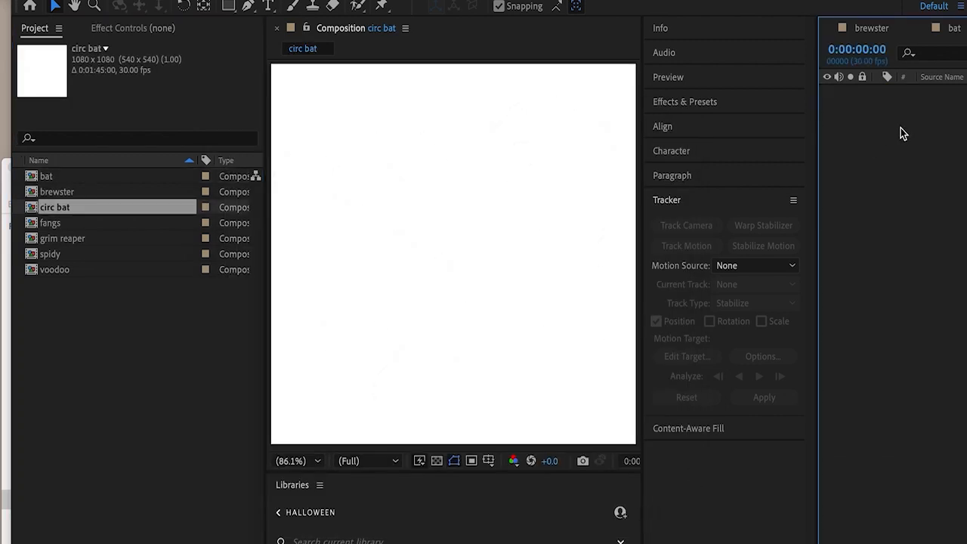
- Switch the active shape tool to the Ellipse tool
left_click(229, 7)
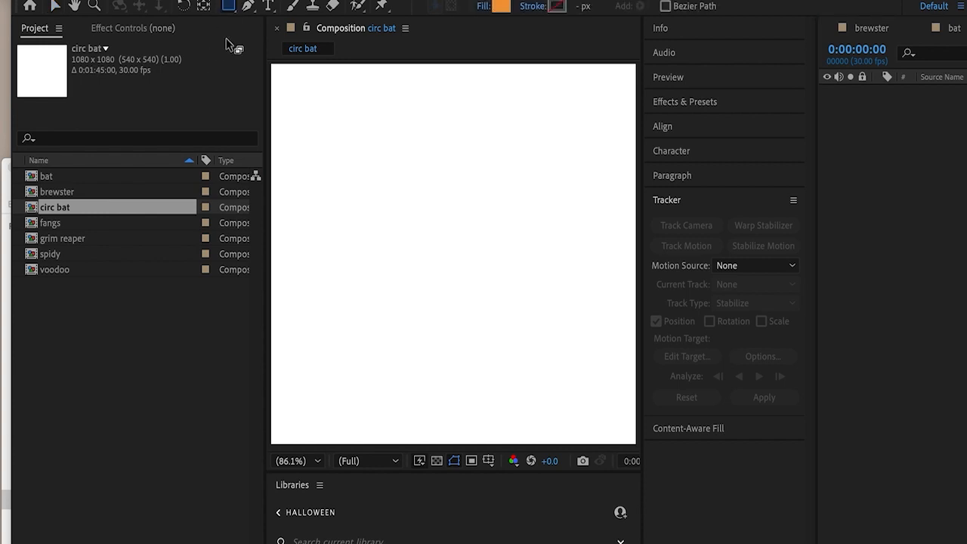
left_click_drag(230, 9, 277, 38)
- Set the shape fill color to the library's light purple, A78EB8
left_click(495, 6)
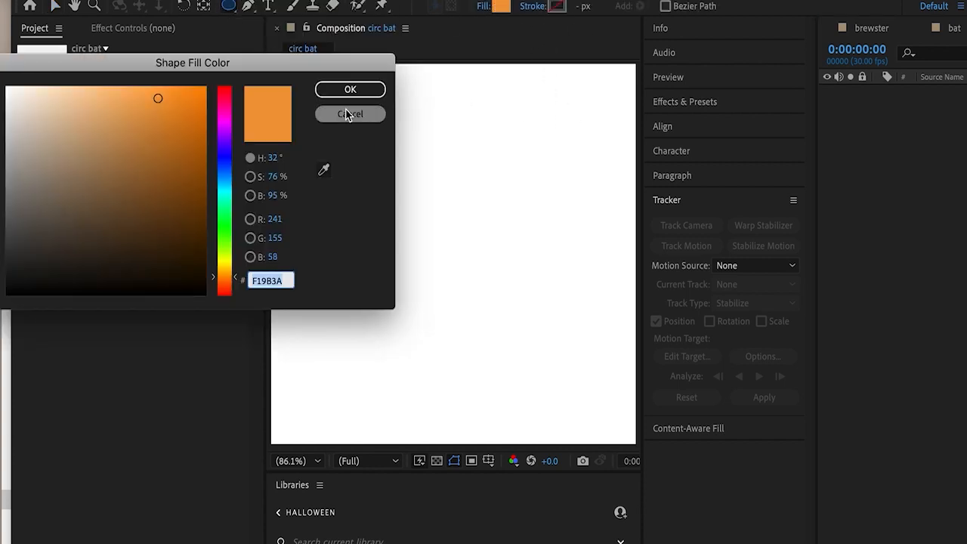
left_click(322, 175)
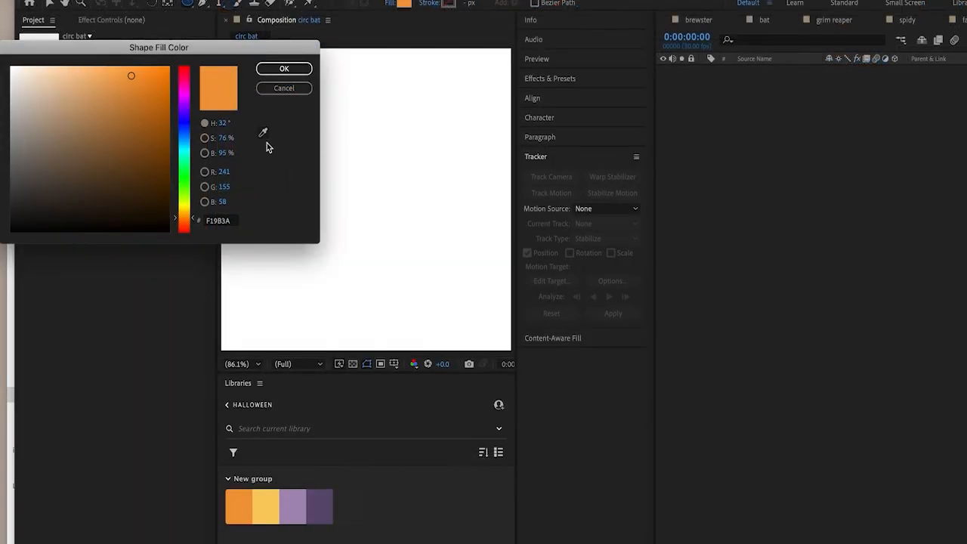
left_click(293, 505)
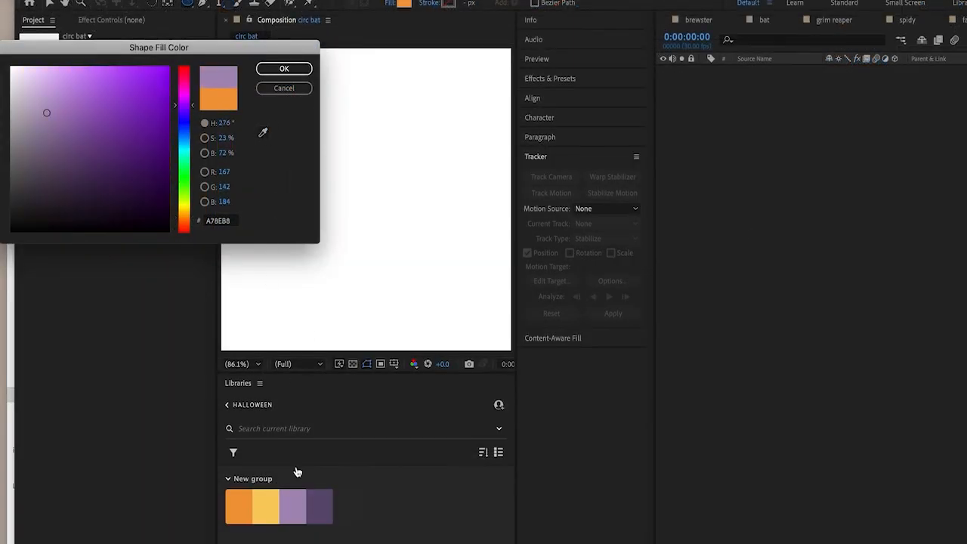
left_click(285, 68)
- Set the shape fill to the library's orange, F19B3A, and create an ellipse that fills the circ bat composition
left_click(403, 3)
left_click(263, 132)
left_click(238, 504)
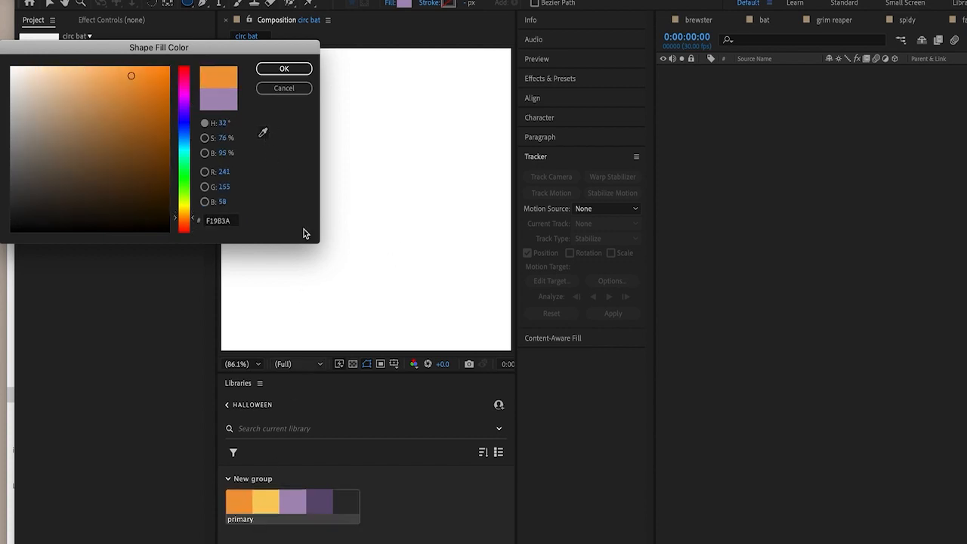
left_click(304, 74)
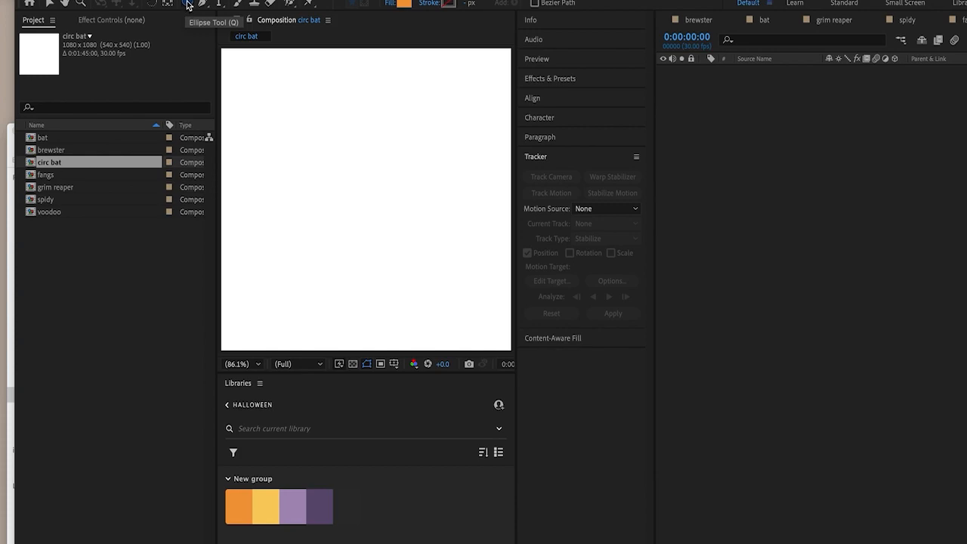
double_click(187, 4)
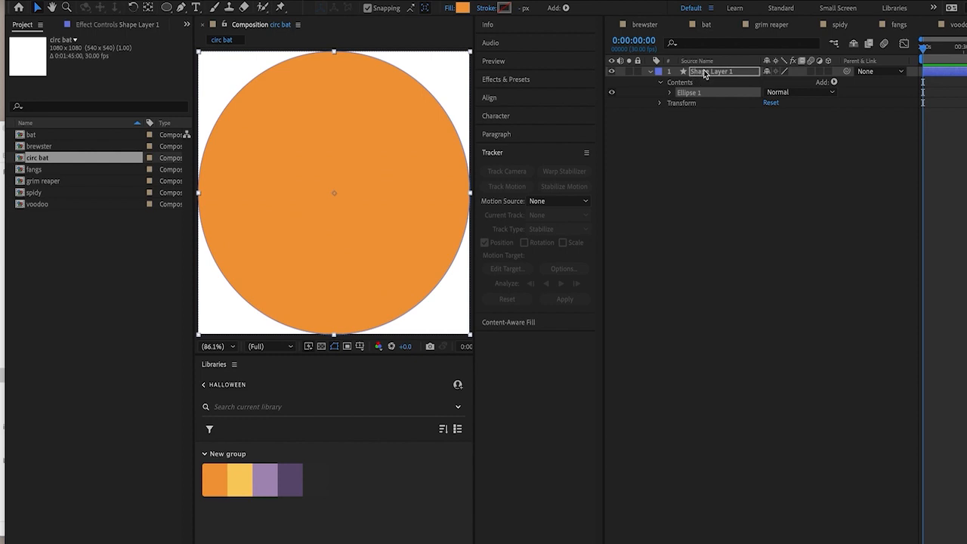
- Add the bat composition to circ bat as a layer above the orange circle
left_click(67, 269)
left_click(28, 136)
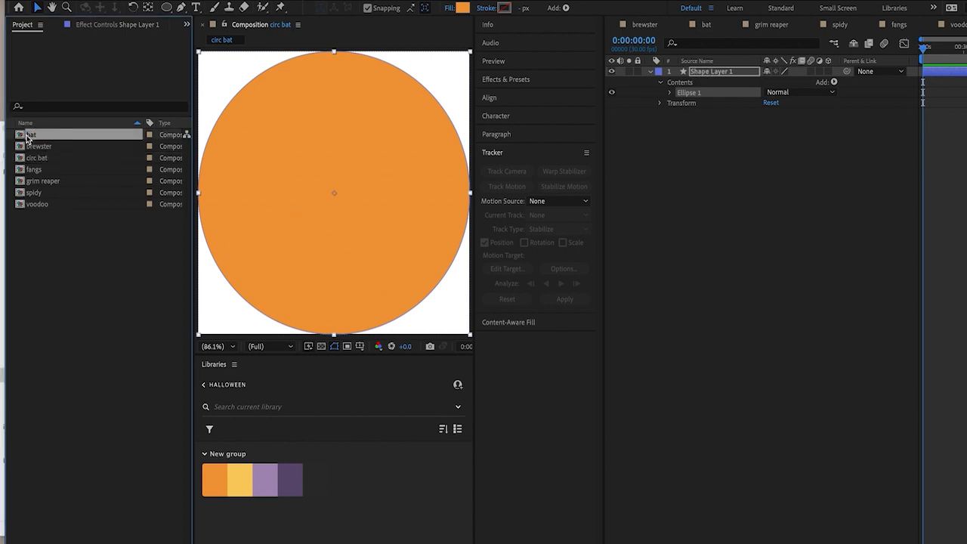
left_click_drag(25, 134, 685, 79)
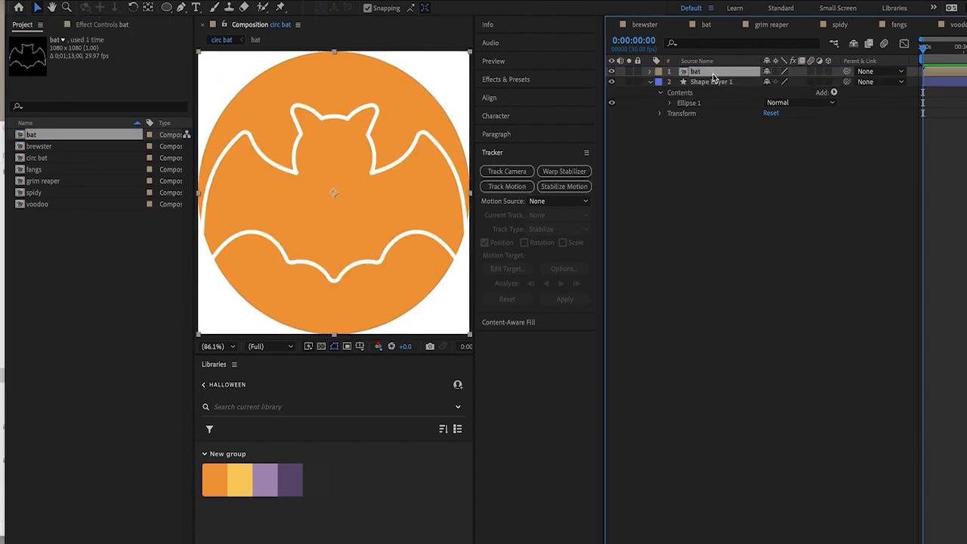
- Scale the bat layer to 68% and raise it to a vertical position of 515
key("s")
left_click_drag(794, 81, 782, 81)
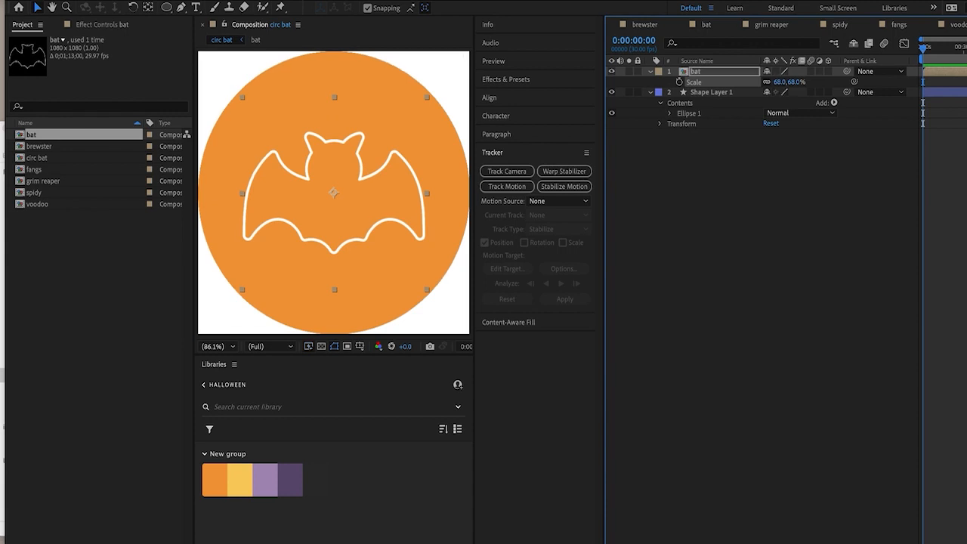
key("shift+p")
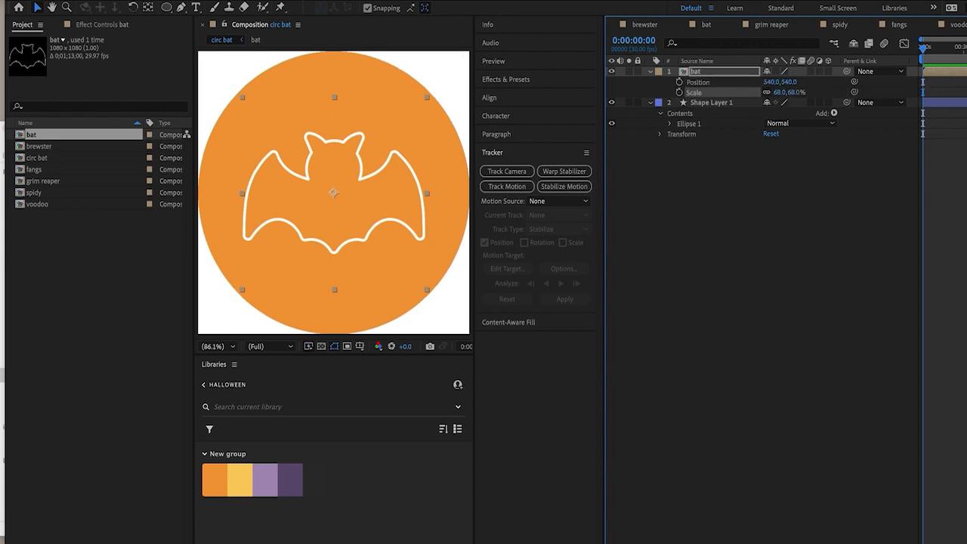
left_click_drag(790, 82, 774, 83)
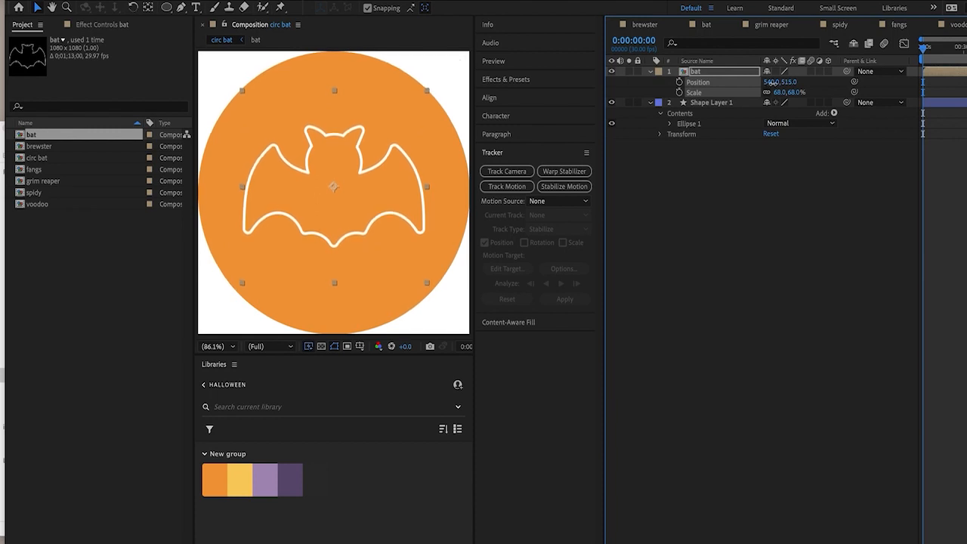
- Add a Color Overlay layer style to the bat layer and set its color to the library's dark purple
left_click(708, 74)
right_click(704, 76)
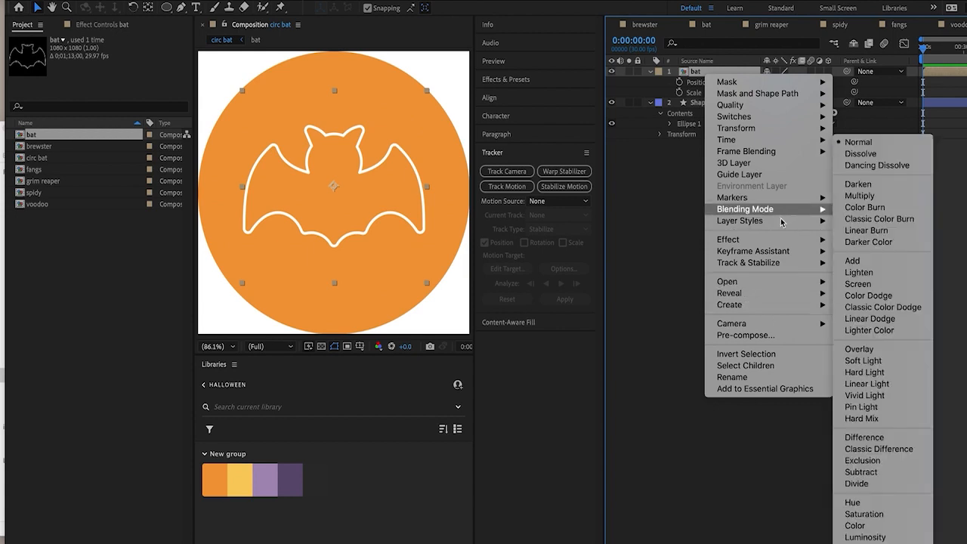
mouse_move(782, 222)
left_click(872, 332)
left_click(670, 124)
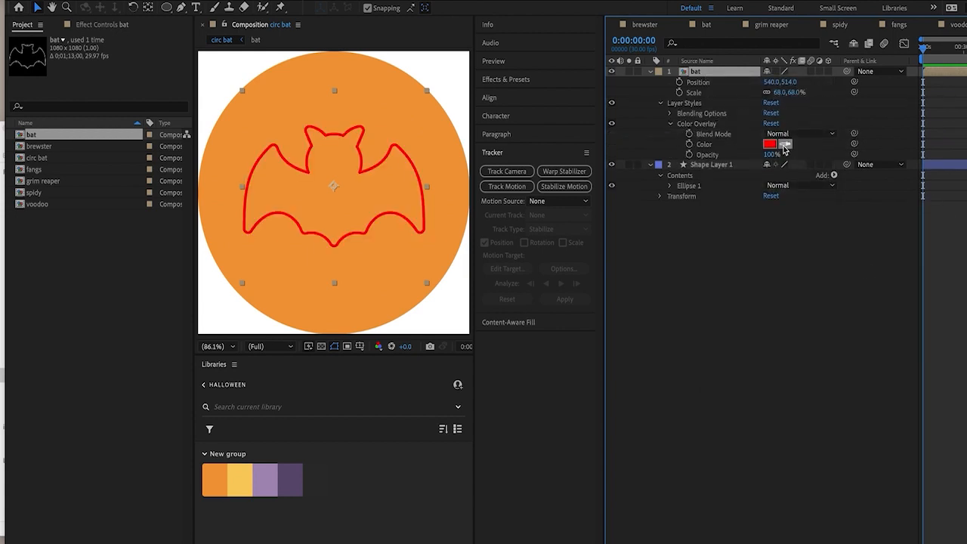
left_click(290, 473)
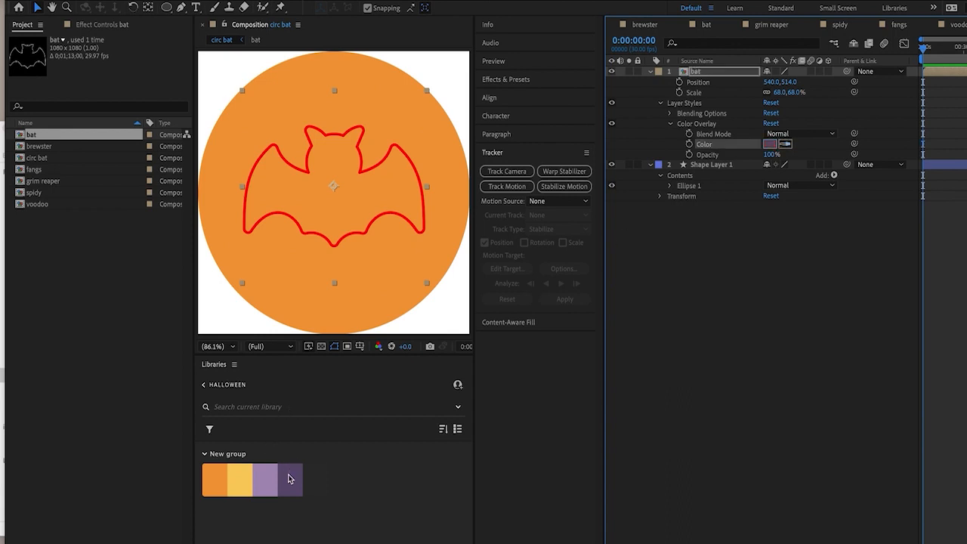
left_click(687, 265)
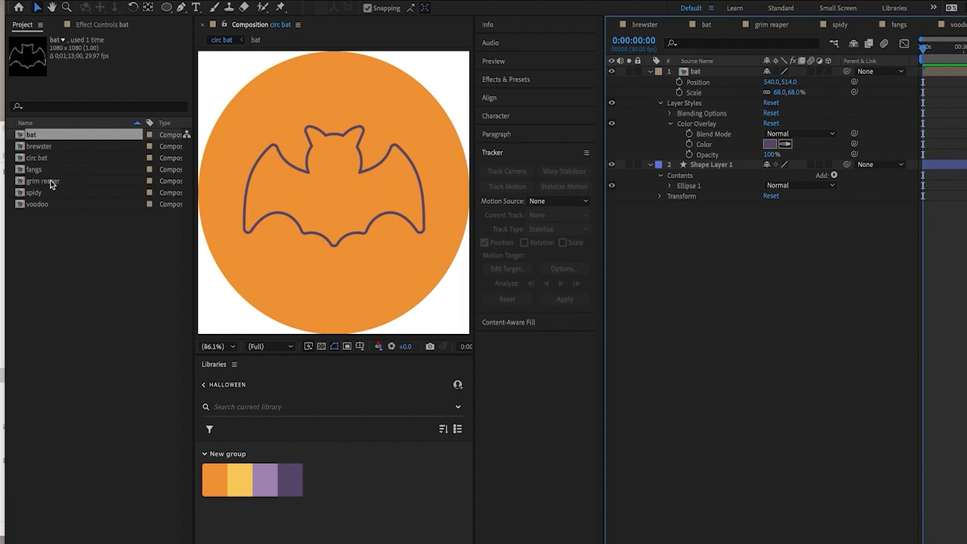
- Duplicate the circ bat composition and rename the copy circ fangs
left_click(56, 158)
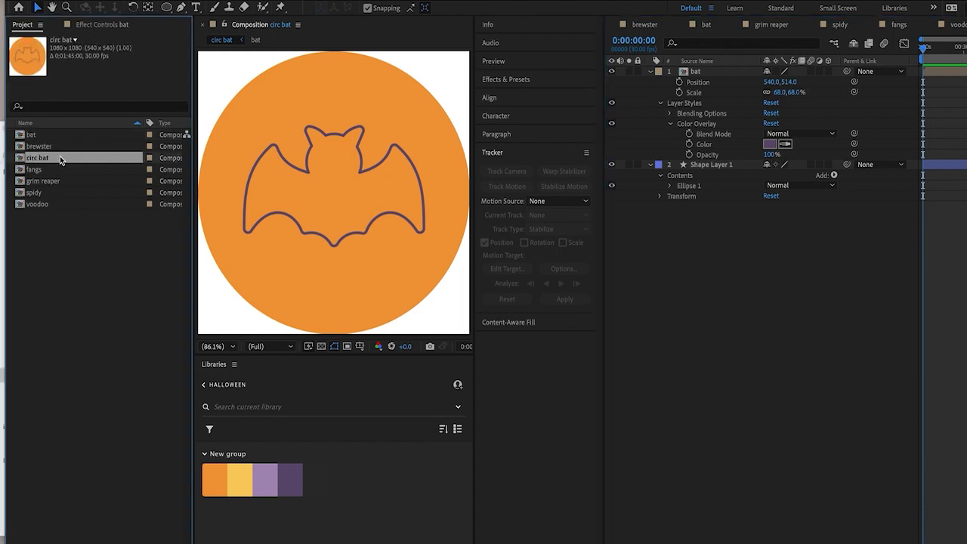
key("ctrl+d")
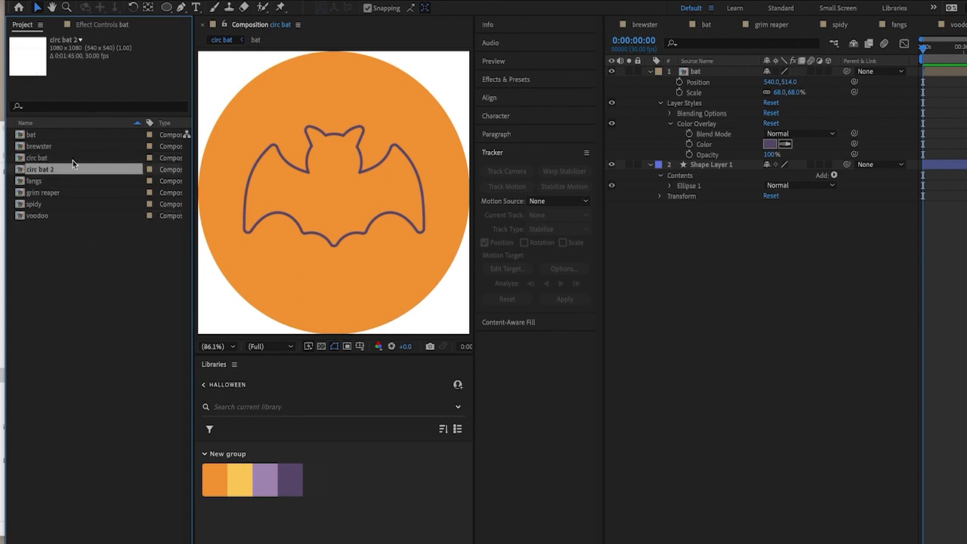
key("Return")
key("Right")
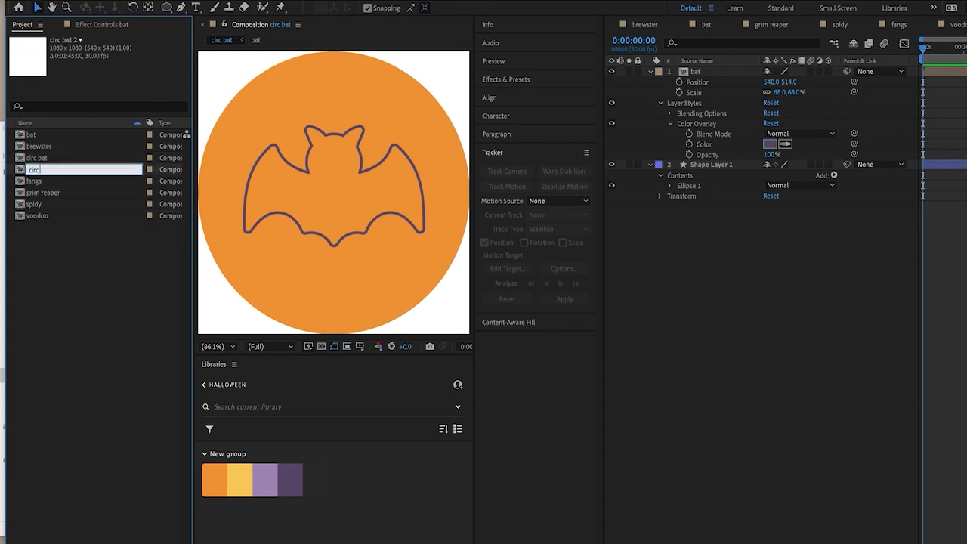
key("Return")
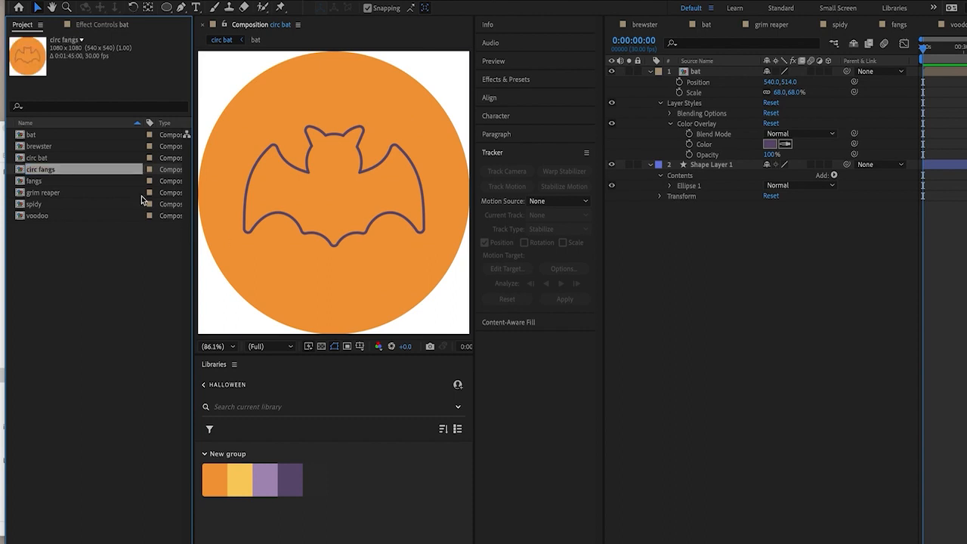
- Open the circ fangs composition and add the fangs composition as a layer above bat
double_click(19, 171)
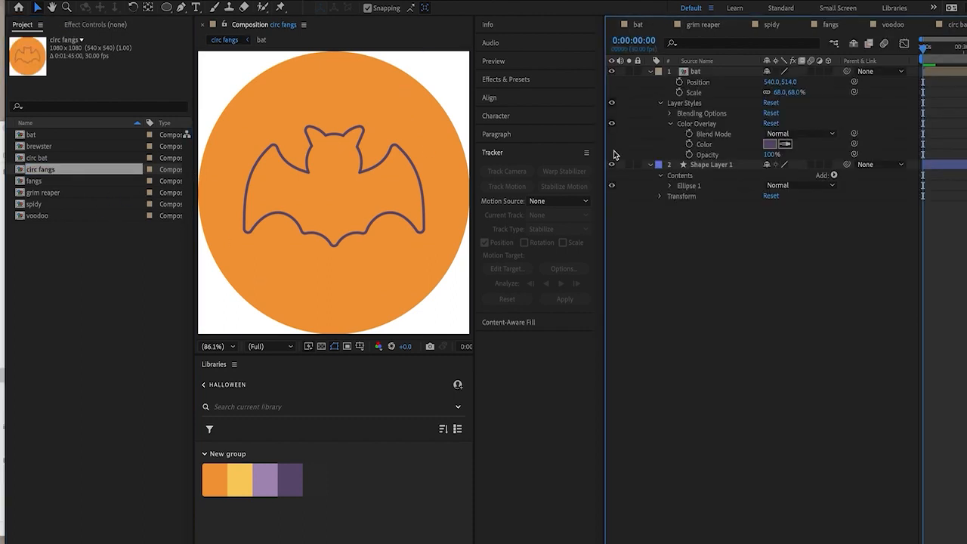
left_click(34, 183)
left_click_drag(34, 183, 724, 87)
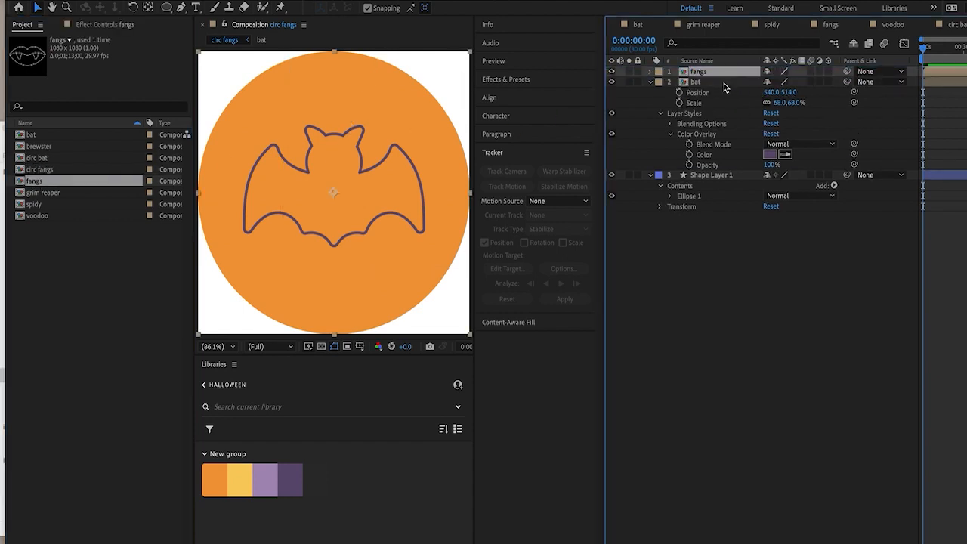
- Copy the bat layer's transform and layer styles onto the fangs layer, and delete the bat layer
left_click(705, 82)
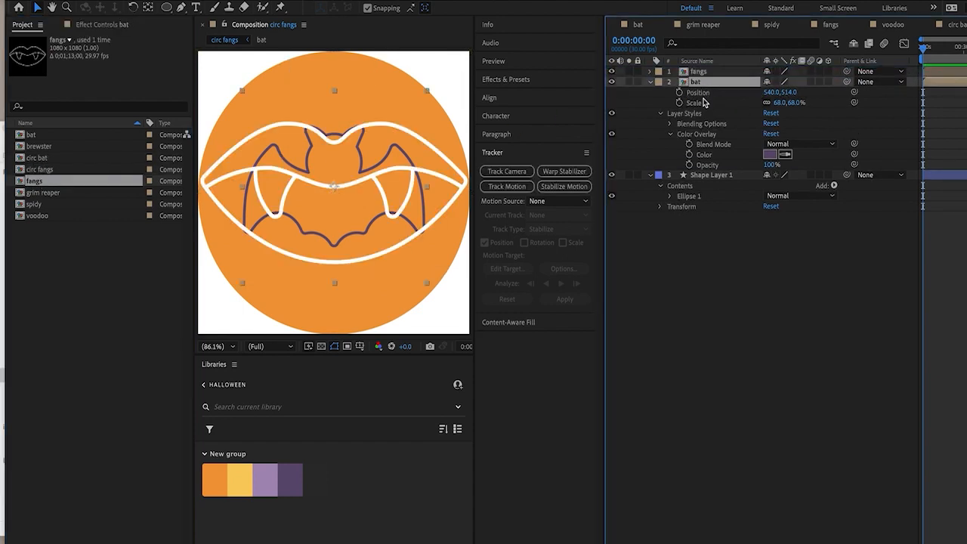
key("u")
key("u")
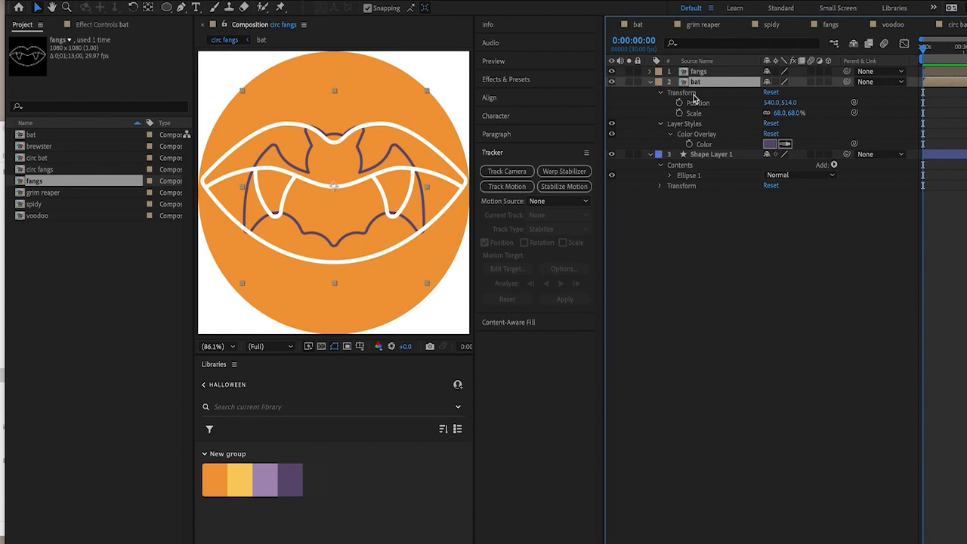
left_click(693, 94)
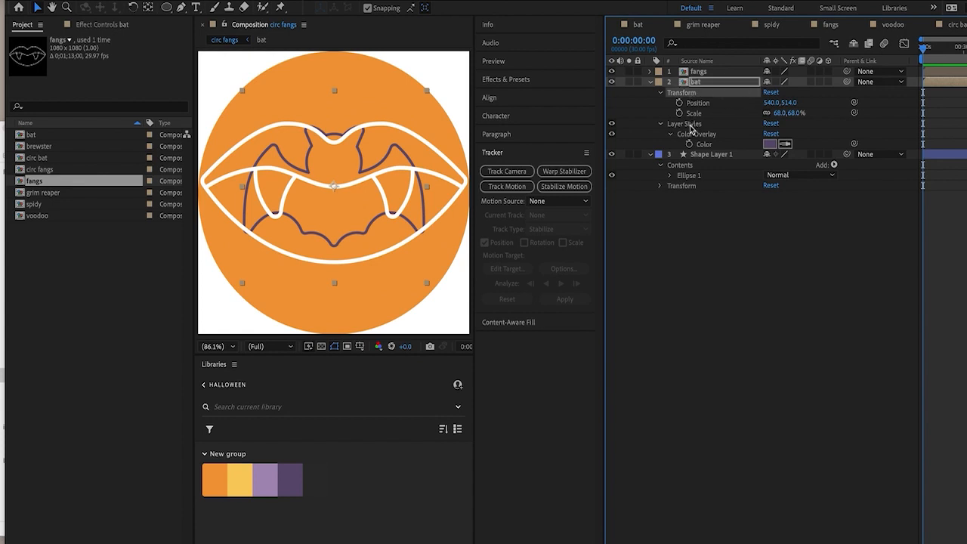
left_click(690, 125, "shift")
left_click(703, 72)
key("super+v")
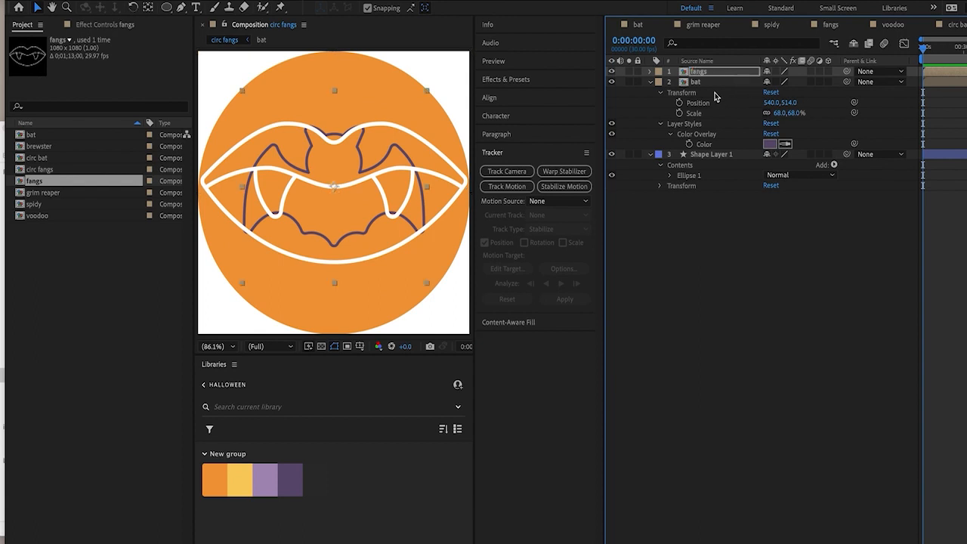
left_click(704, 83)
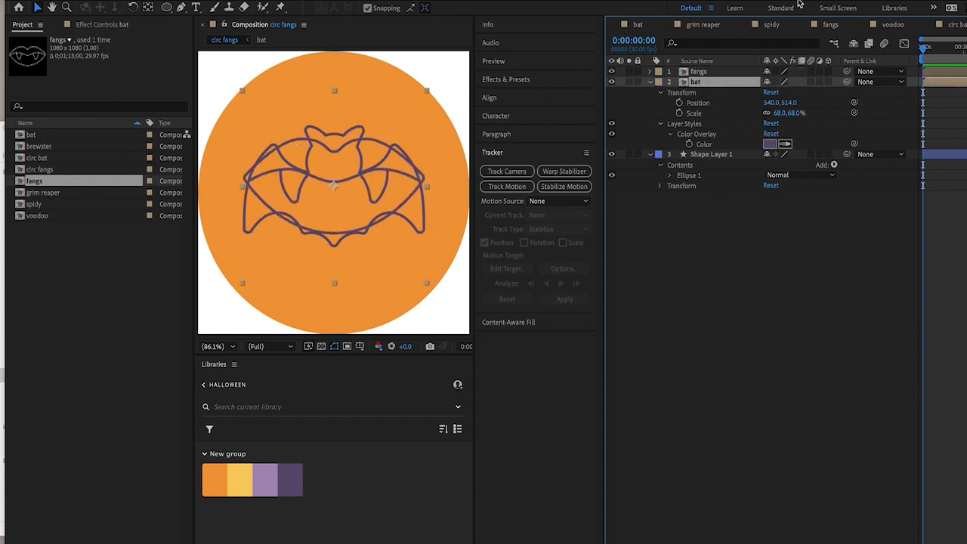
key("Delete")
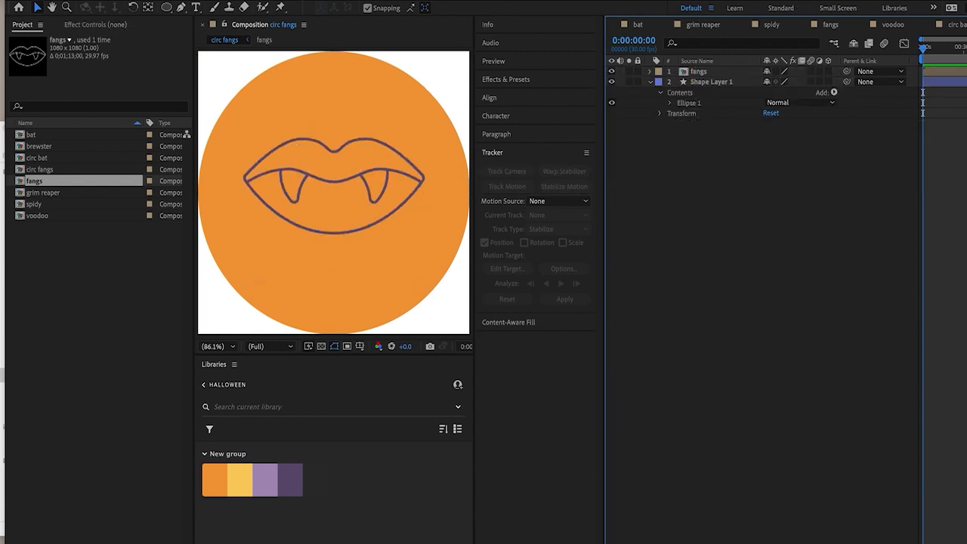
- Lower the fangs layer to a vertical position of 554 and scale it to 79%
left_click(707, 73)
key("shift+Down")
key("shift+Down")
key("shift+Down")
key("shift+Down")
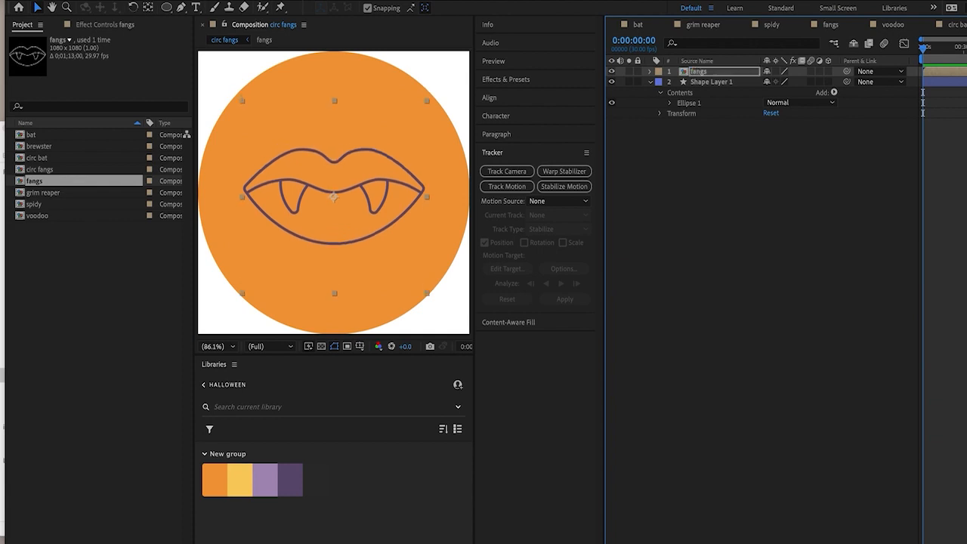
key("s")
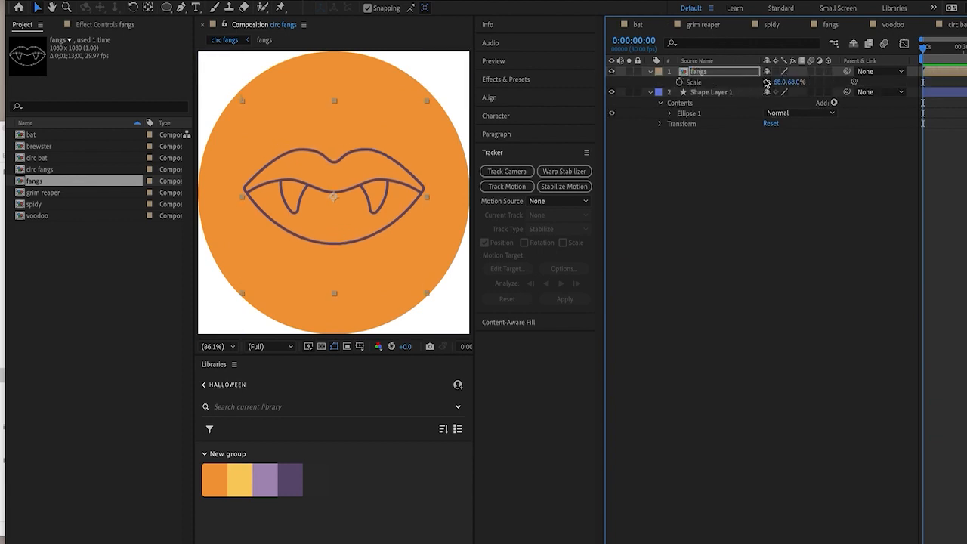
left_click_drag(793, 81, 811, 82)
- Duplicate the circ fangs composition and rename the copy circ grim
left_click(54, 176)
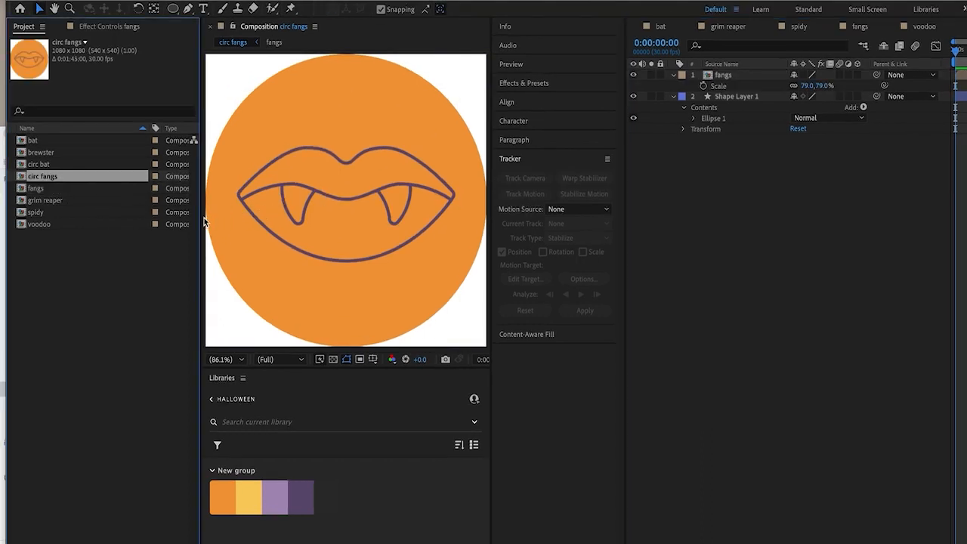
key("ctrl+d")
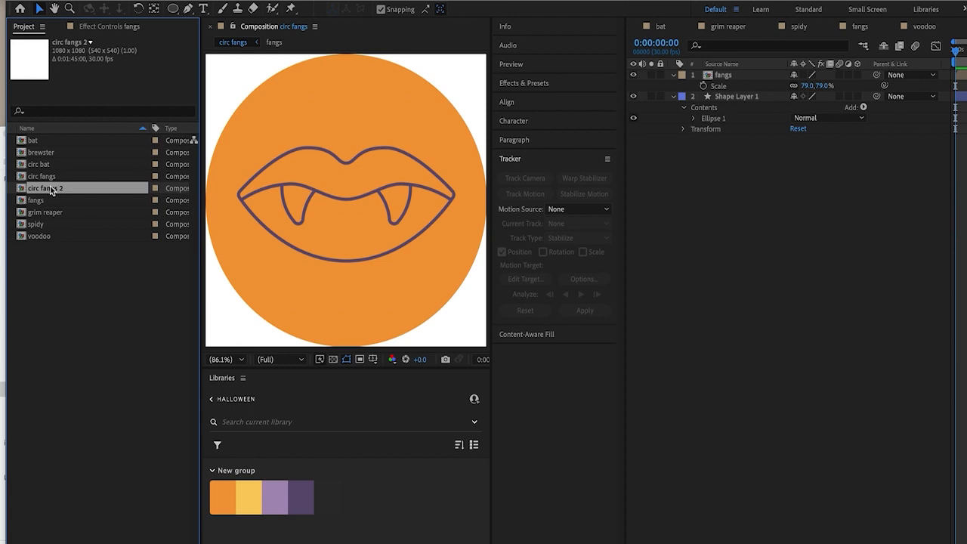
key("Return")
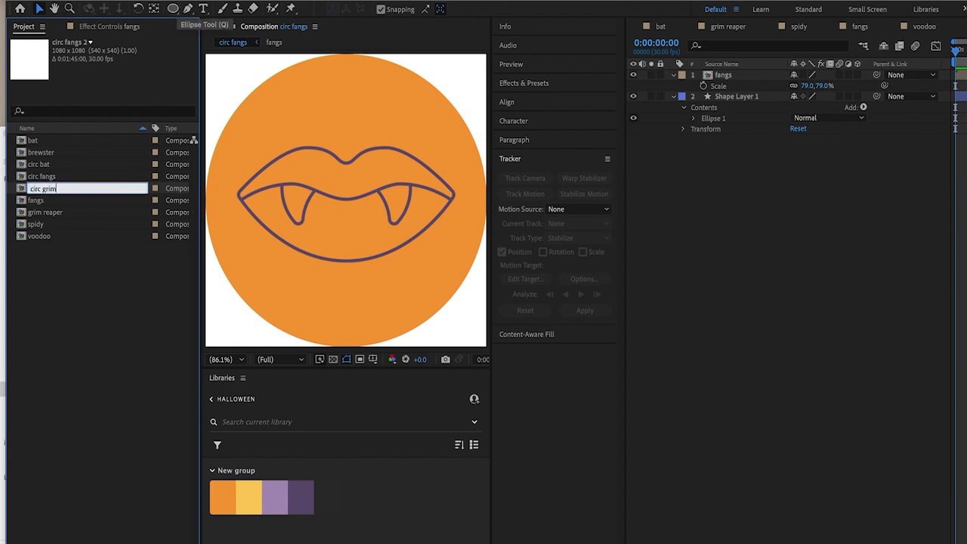
type("circ grim")
key("Return")
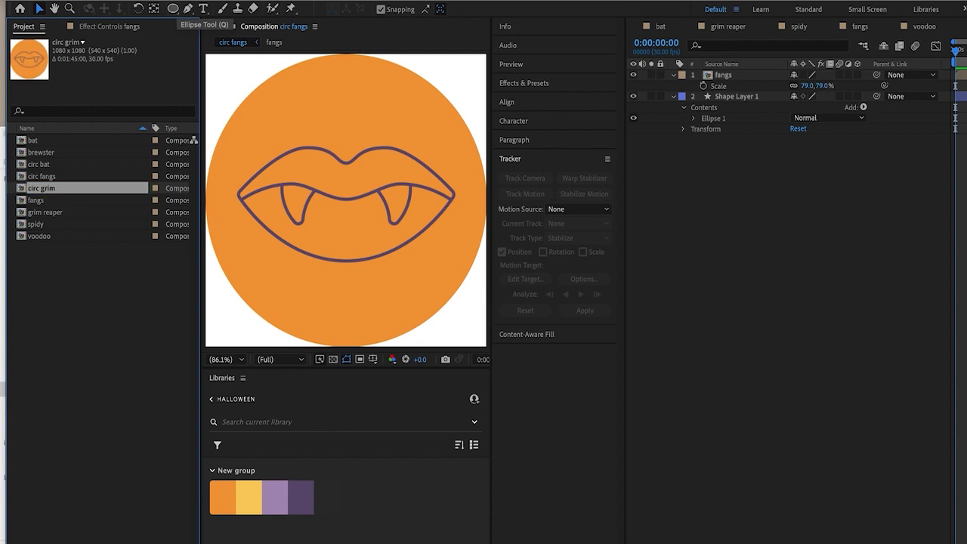
- In circ grim, replace the fangs layer with the grim reaper composition, carrying over the fangs layer's transform and layer styles
double_click(30, 188)
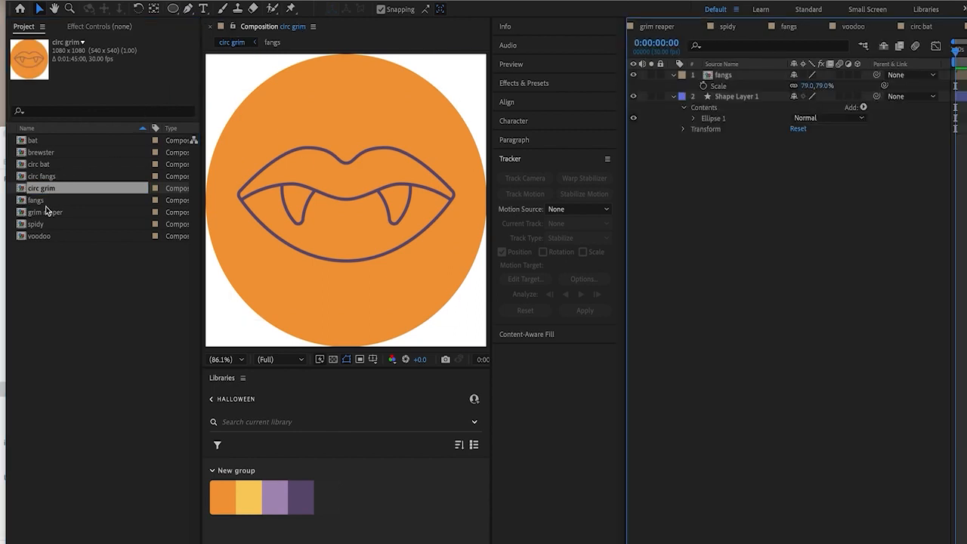
left_click_drag(36, 212, 749, 81)
left_click(725, 86)
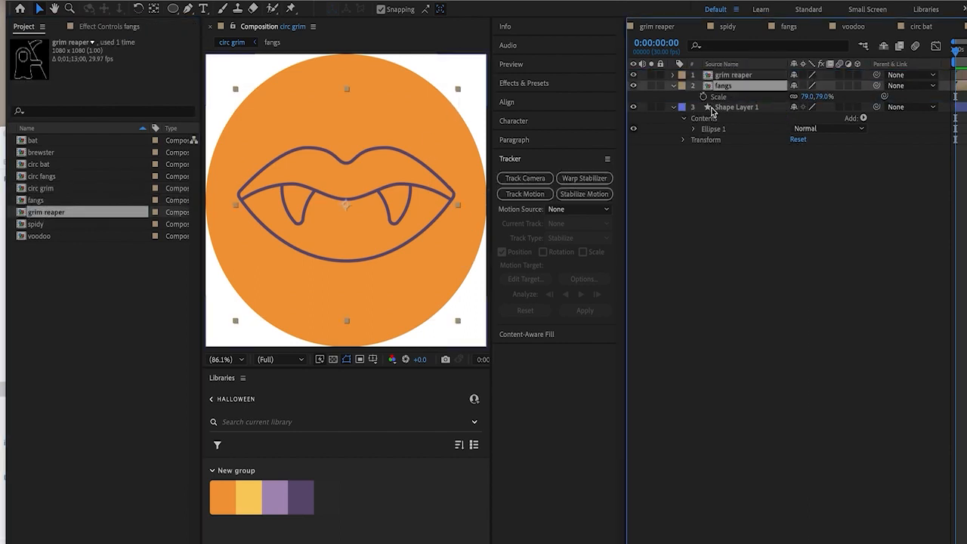
key("u")
key("u")
left_click(715, 98)
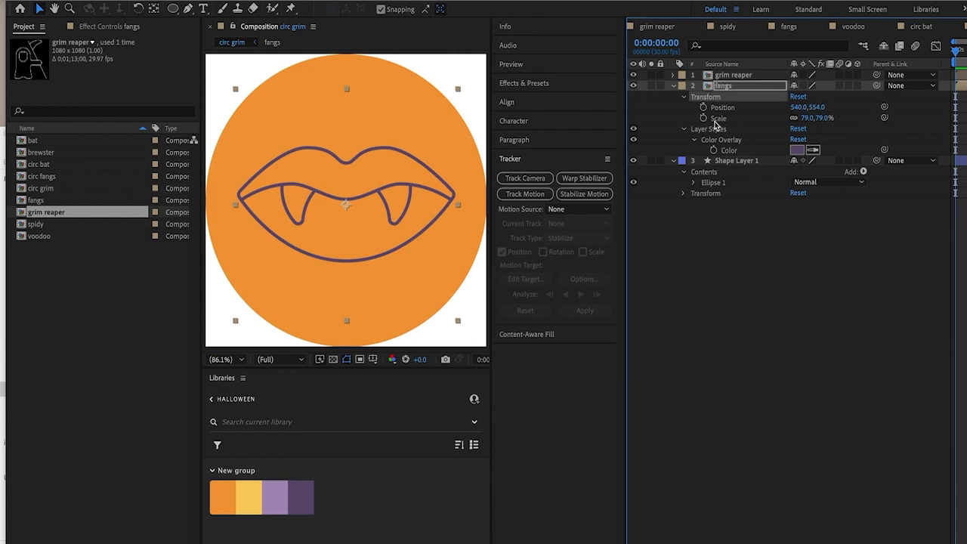
left_click(716, 130, "super")
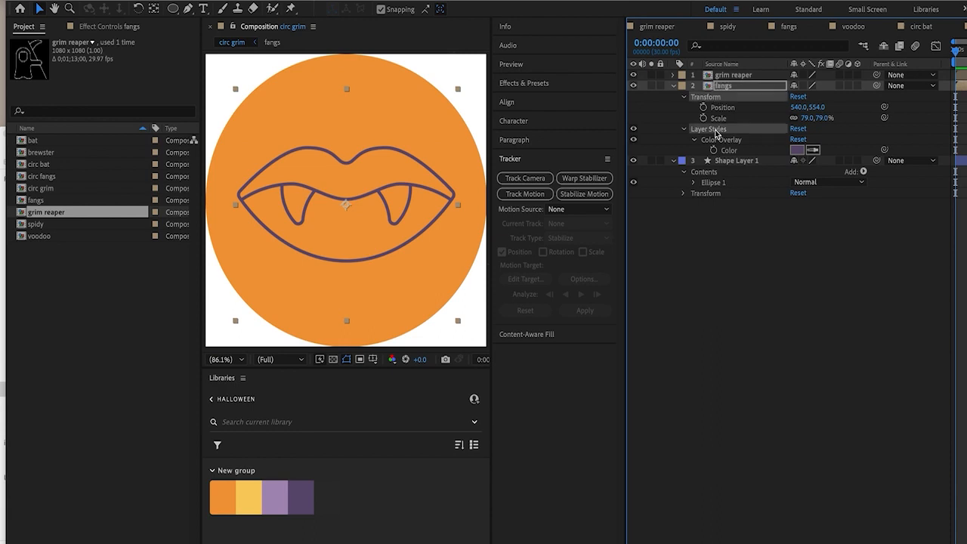
left_click(745, 76)
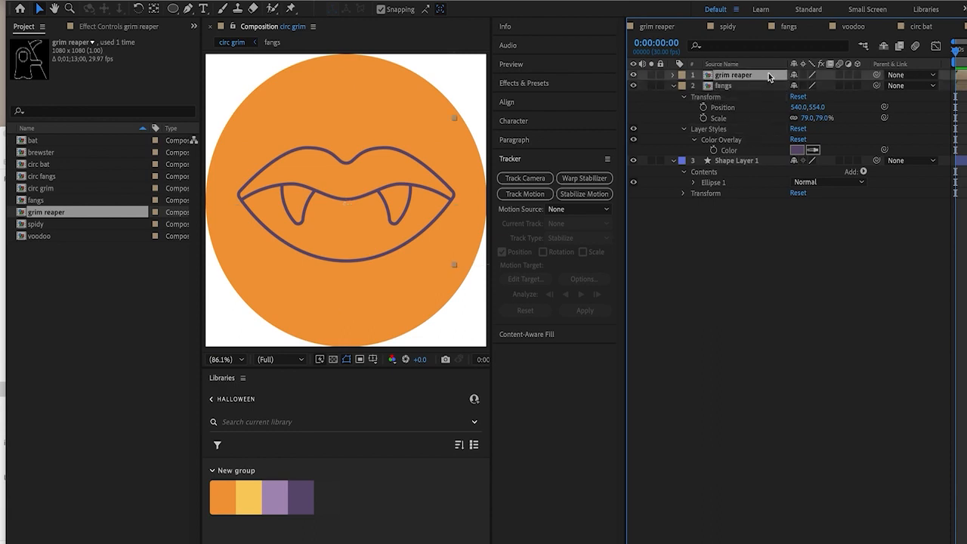
left_click(725, 88)
key("Delete")
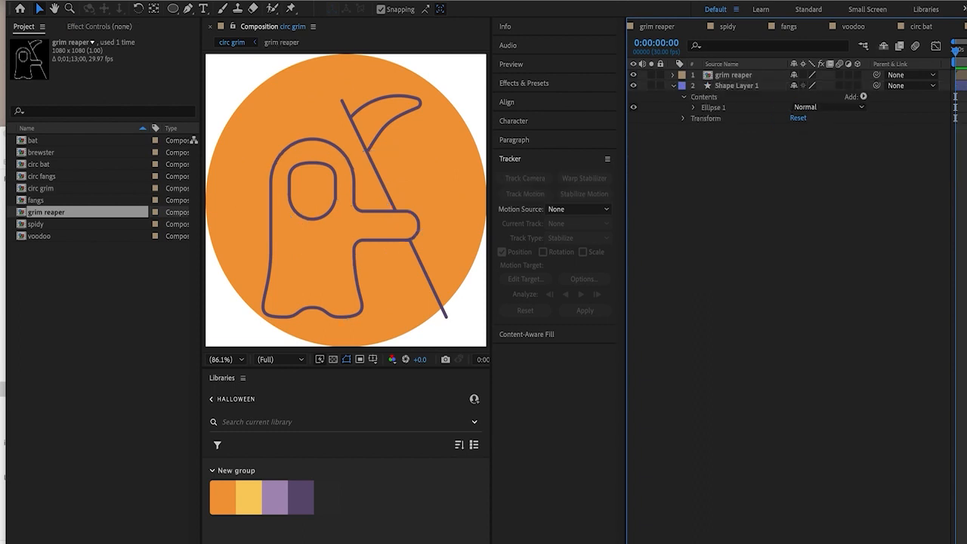
- Scale the grim reaper layer to 62% and raise it about 40 pixels within the orange circle
left_click(741, 76)
key("s")
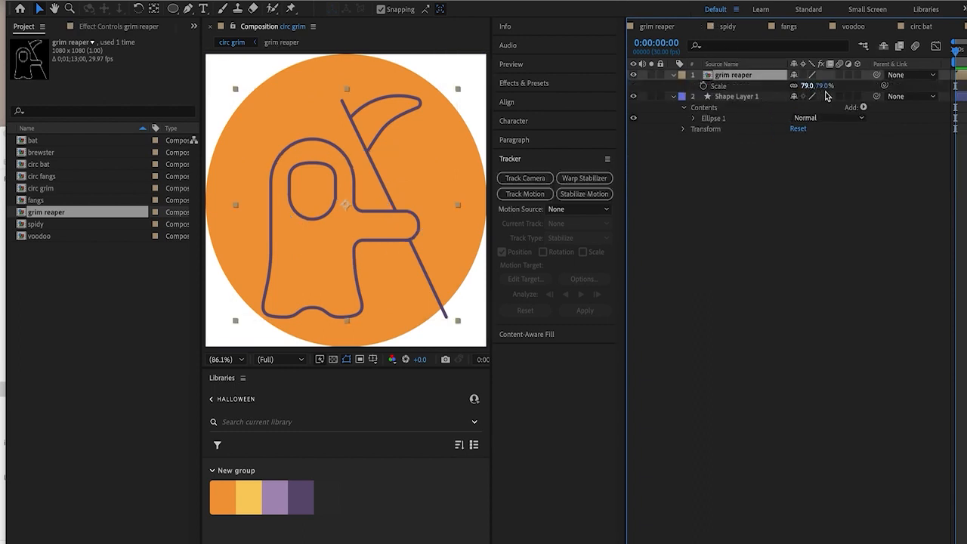
left_click_drag(822, 85, 773, 77)
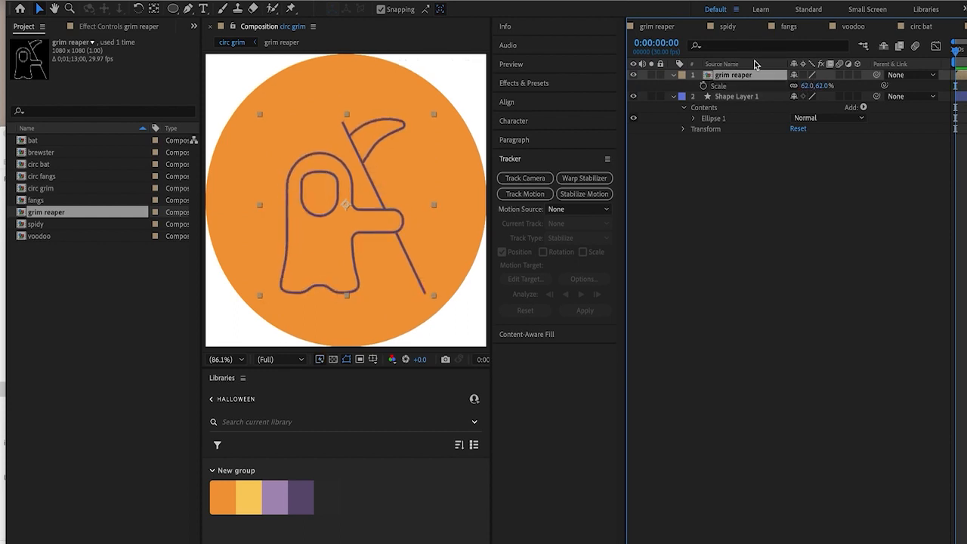
key("shift+Up")
key("shift+Up")
key("shift+Up")
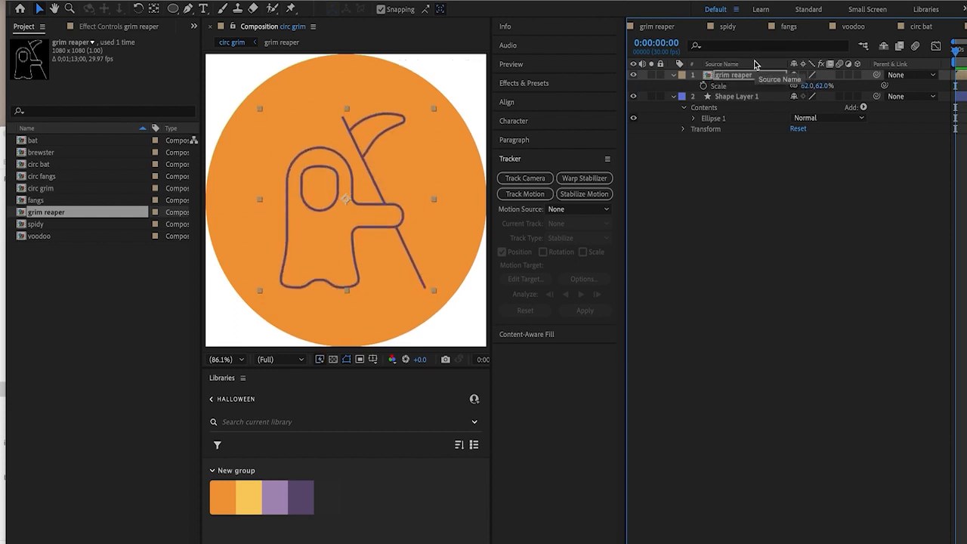
key("shift+Down")
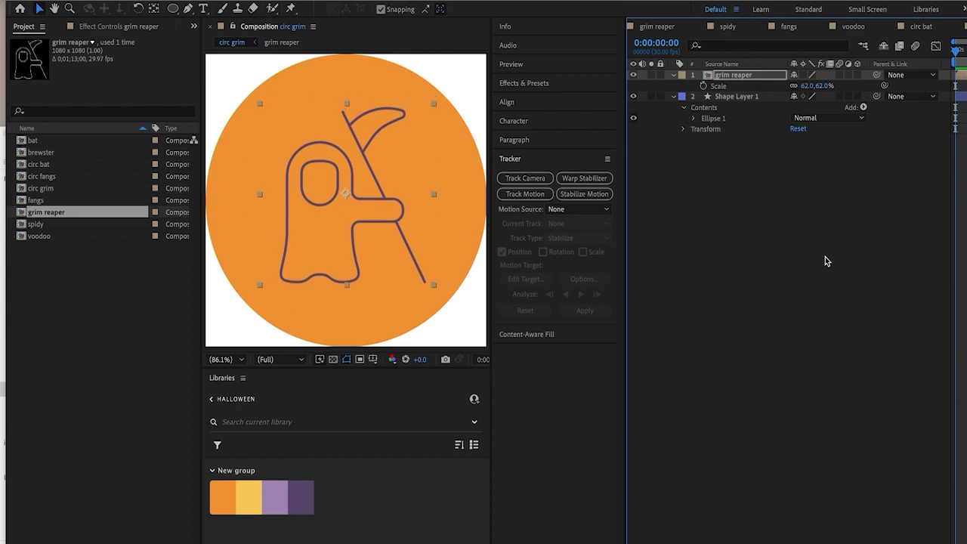
- Duplicate the circ grim composition and rename the copy circ spidey
left_click(58, 188)
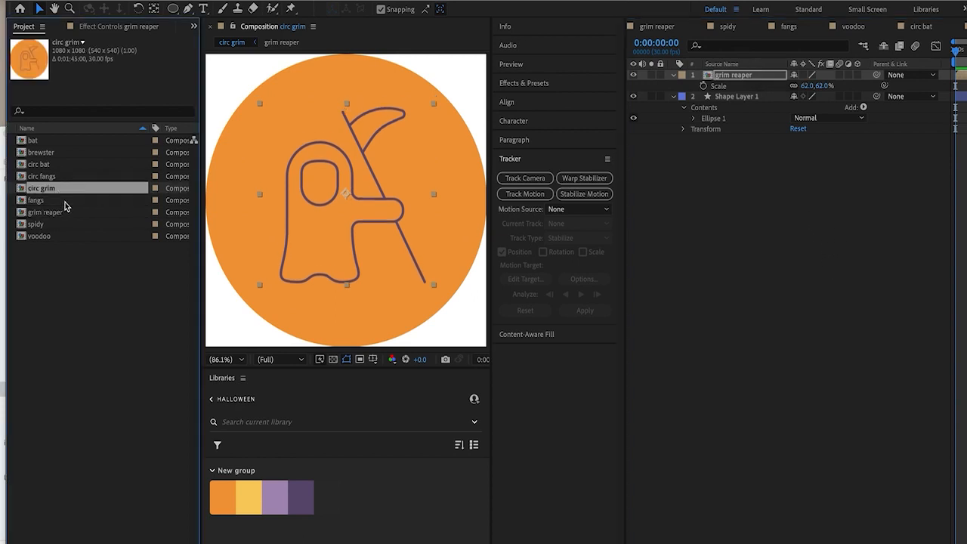
key("ctrl+d")
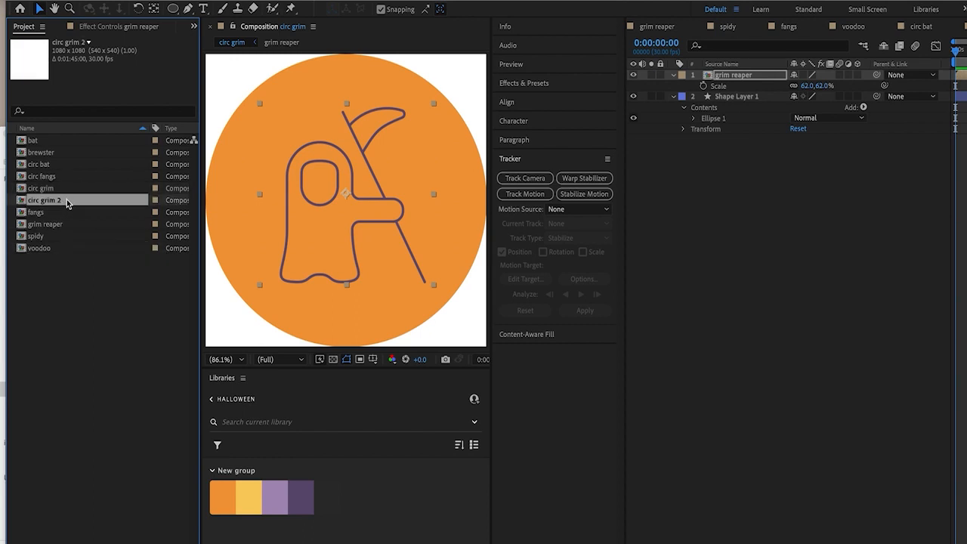
key("Return")
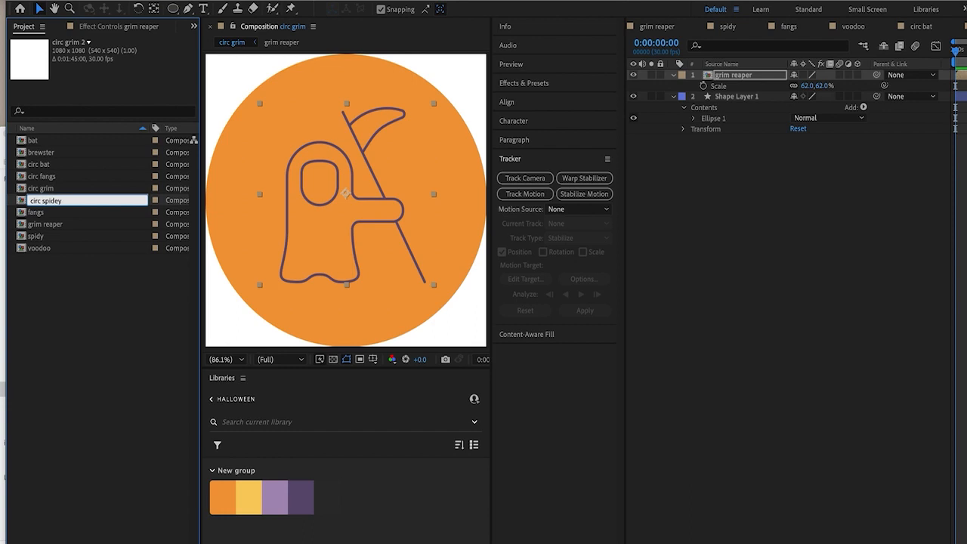
type("circ spidey")
key("Return")
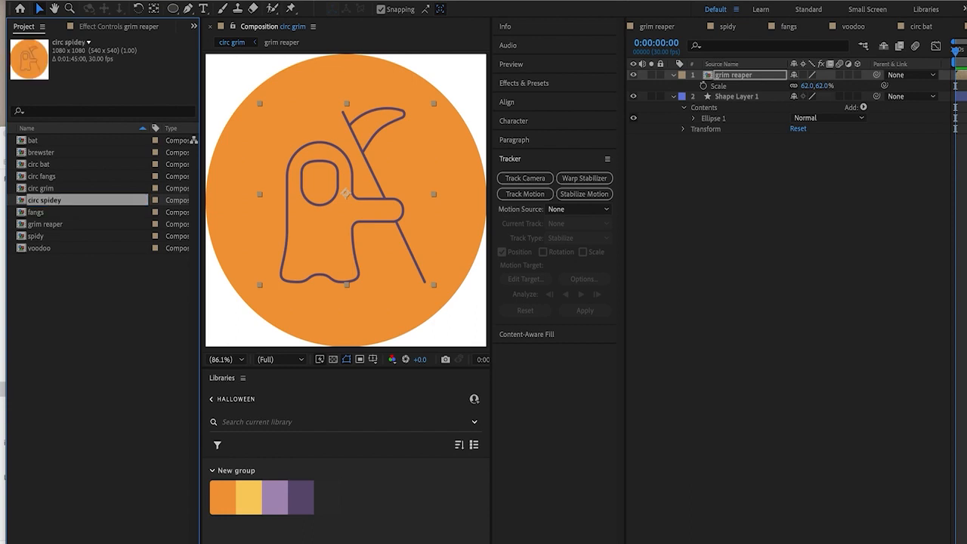
- Open the circ spidey composition and add the spidy composition above the grim reaper layer
double_click(34, 201)
left_click(43, 236)
left_click_drag(24, 239, 692, 96)
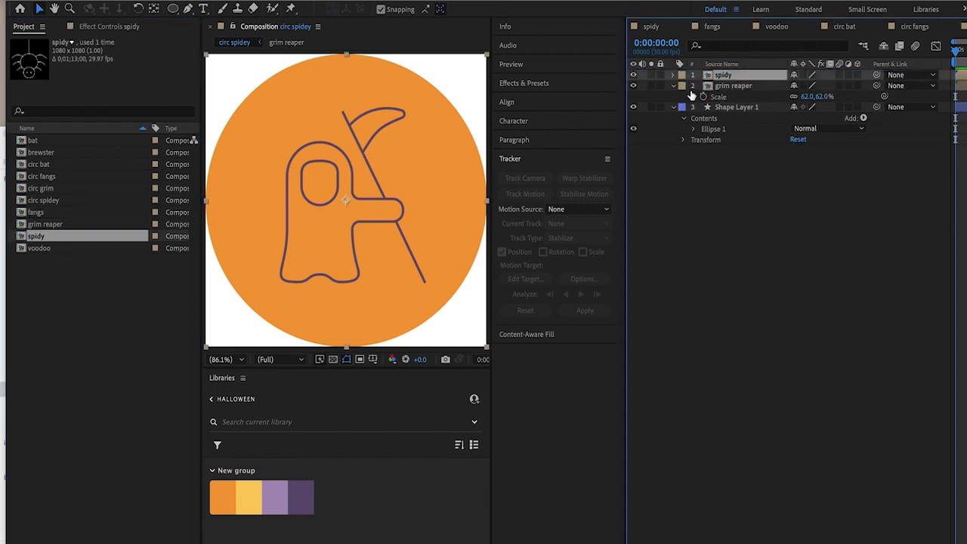
- Copy the grim reaper layer's transform and layer styles onto the spidy layer, and delete the grim reaper layer
left_click(744, 86)
key("u")
key("u")
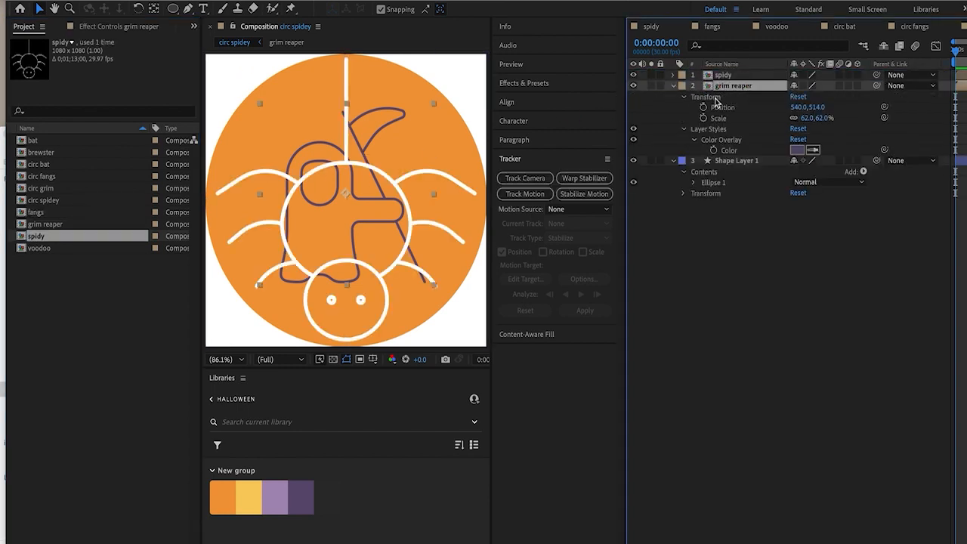
left_click(716, 99)
left_click(713, 130)
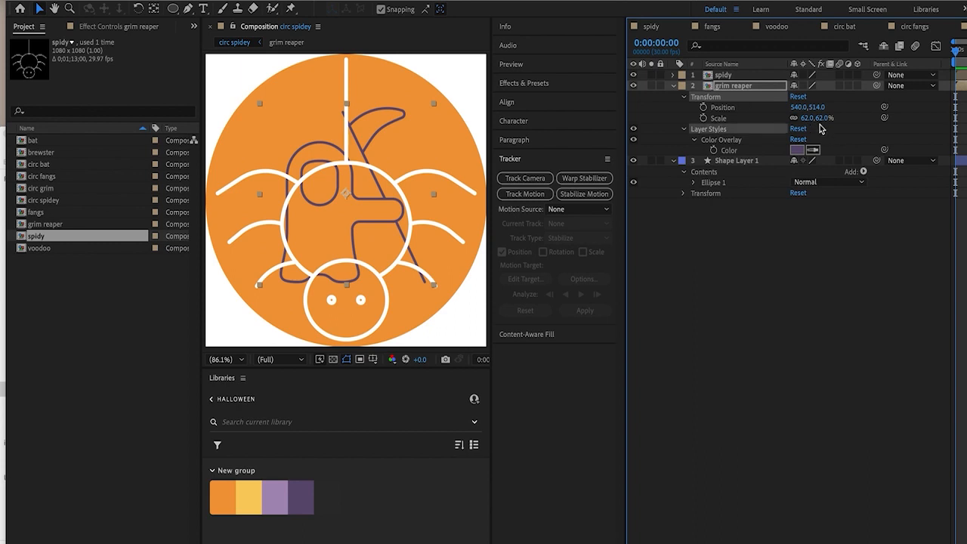
left_click(742, 76)
key("super+v")
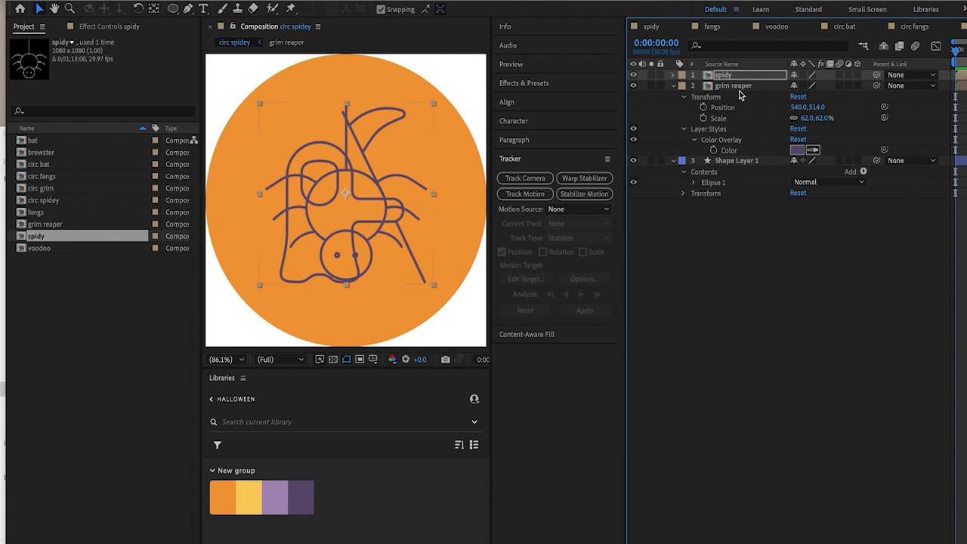
left_click(735, 88)
key("Delete")
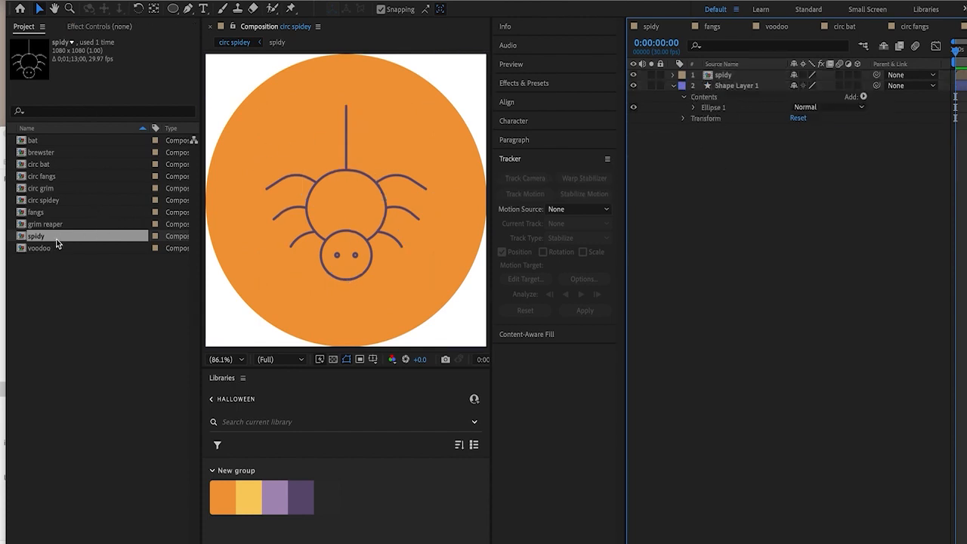
- Duplicate the circ spidey composition and rename the copy circ voodoo
left_click(57, 200)
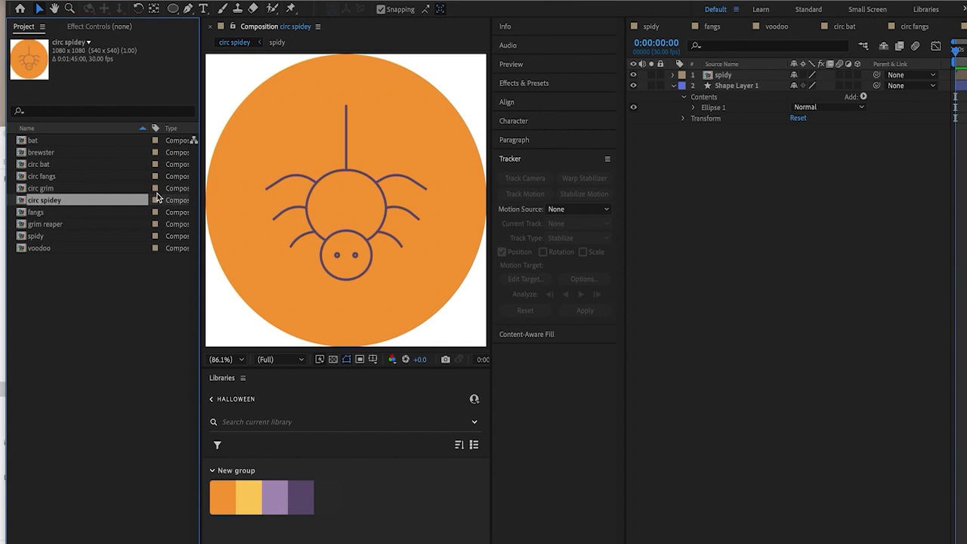
key("ctrl+d")
key("Return")
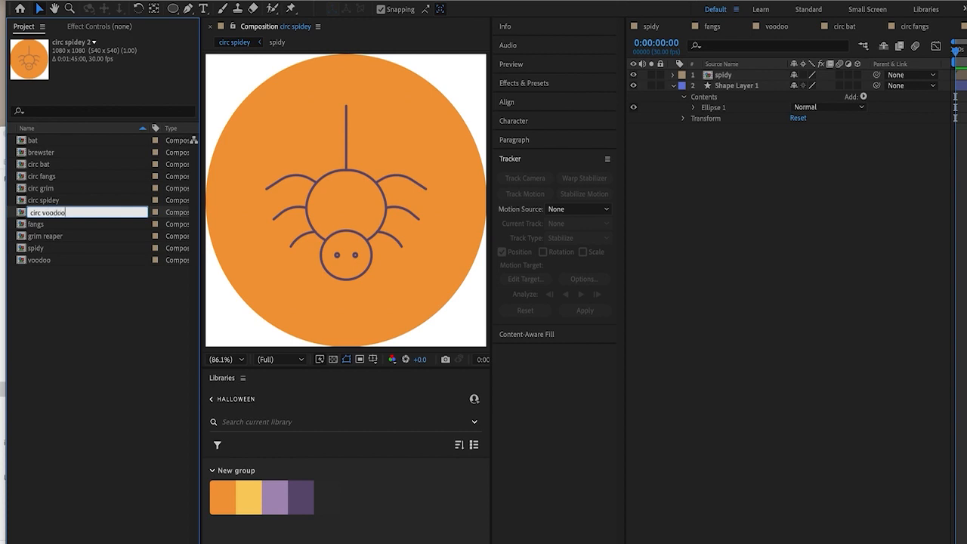
type("circ voodoo")
key("Return")
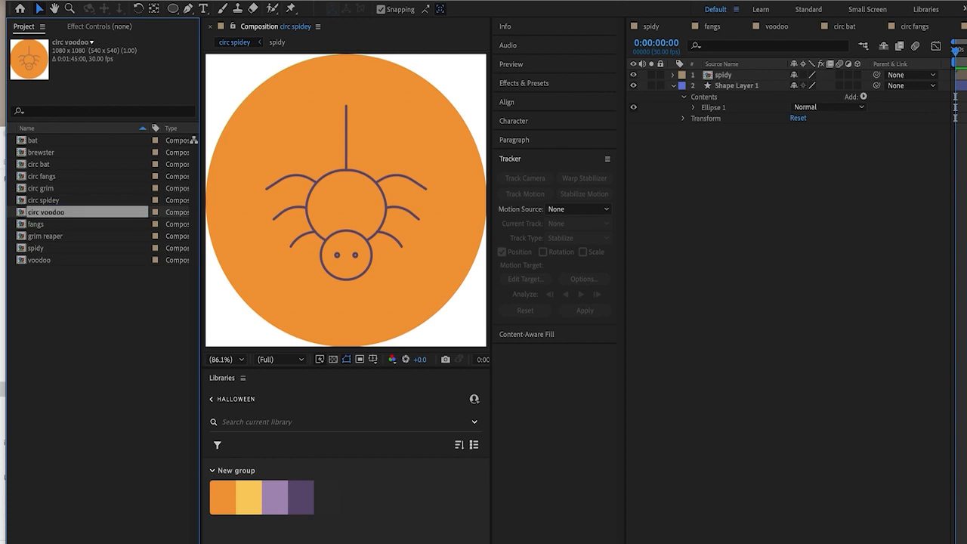
- Open the circ voodoo composition and add the voodoo composition above the spidy layer
double_click(23, 214)
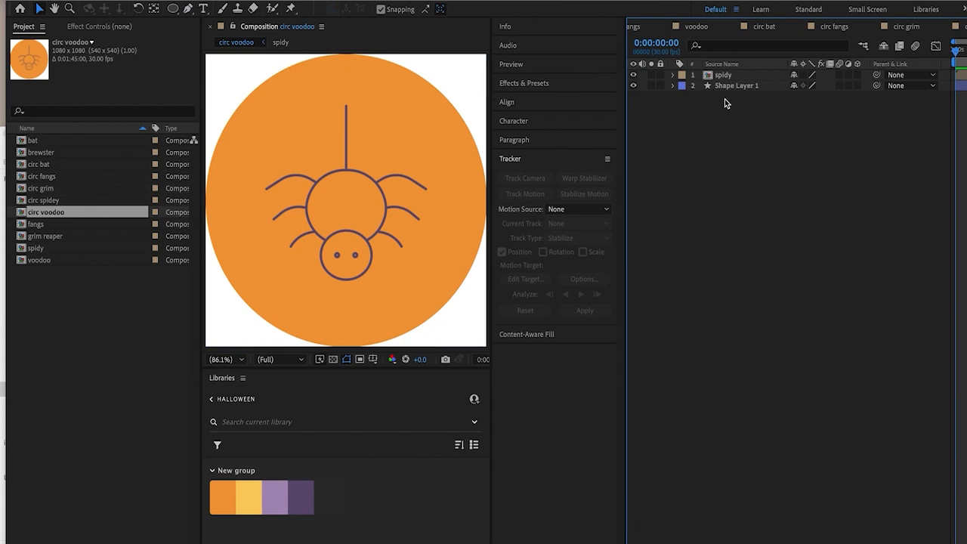
left_click(50, 261)
left_click_drag(47, 260, 682, 93)
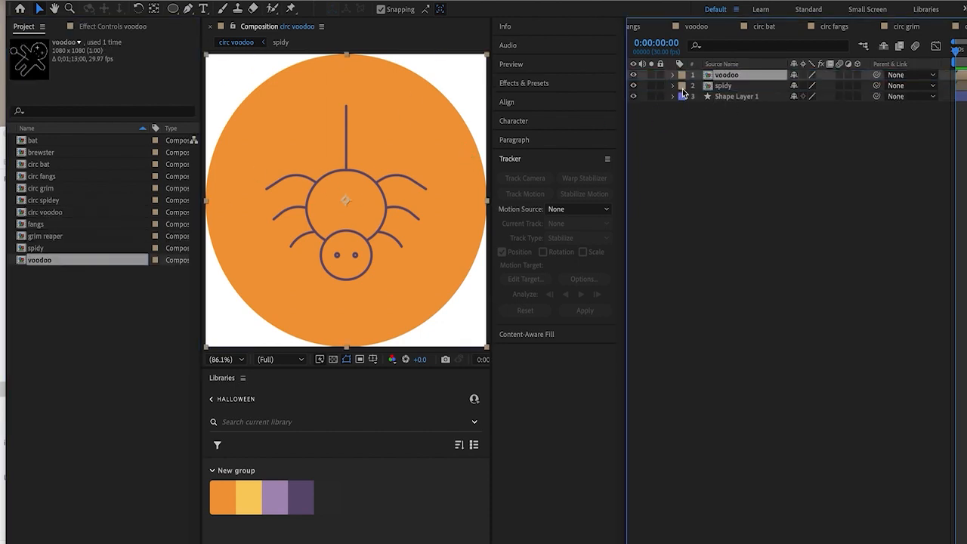
- Copy the spidy layer's transform and layer styles onto the voodoo layer, and delete the spidy layer
left_click(721, 86)
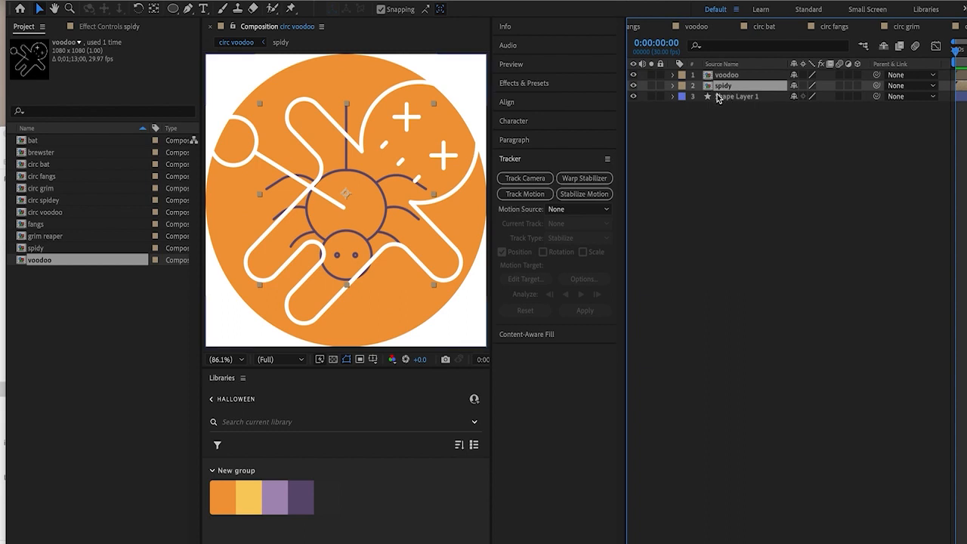
key("u")
key("u")
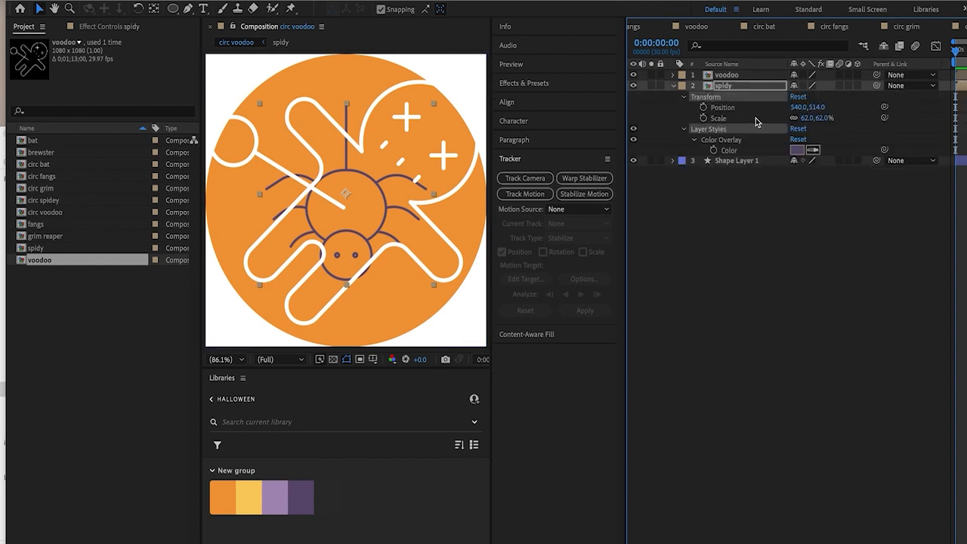
key("ctrl+c")
left_click(733, 76)
key("ctrl+v")
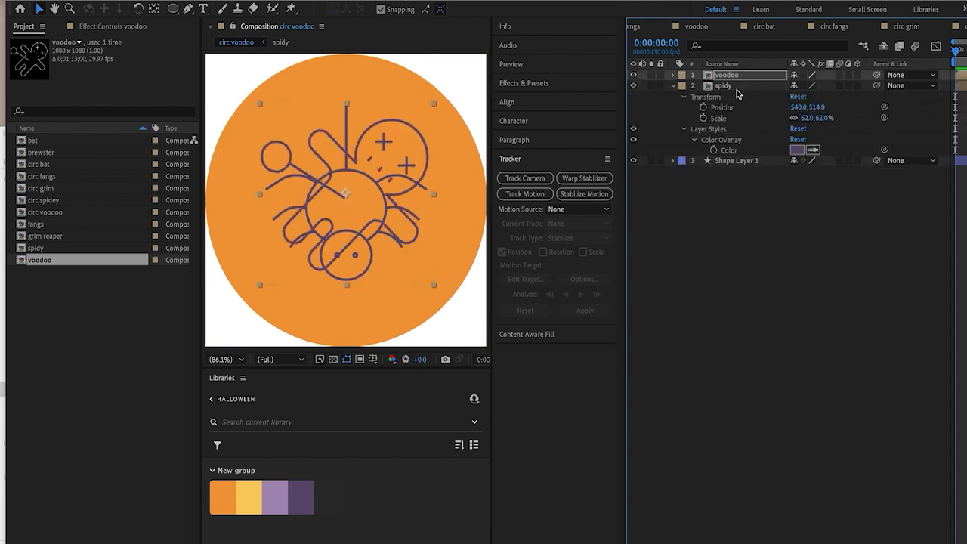
left_click(736, 88)
key("Delete")
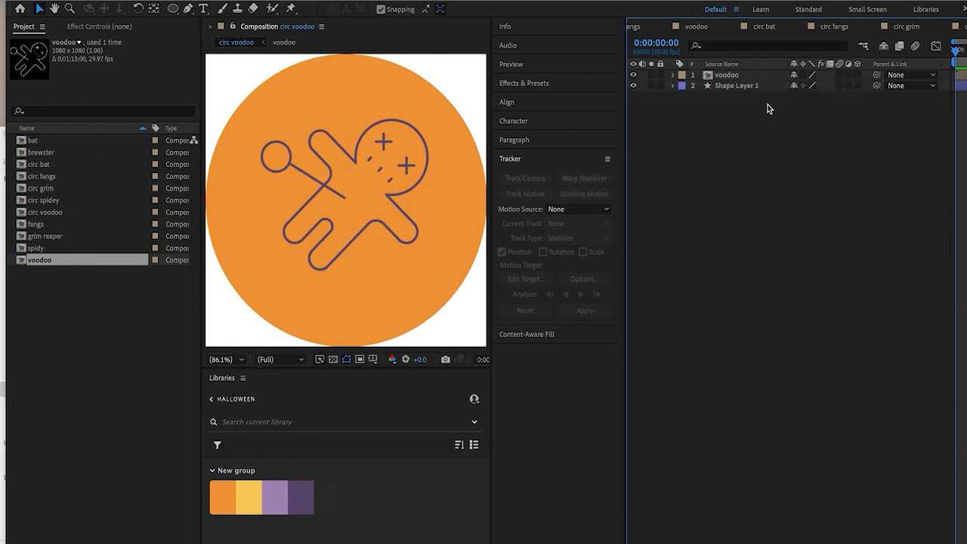
- Move the voodoo layer down about 40 pixels and left about 5 pixels, and scale it up slightly within the orange circle
left_click(732, 77)
key("shift+Down")
key("shift+Down")
key("shift+Down")
key("shift+Down")
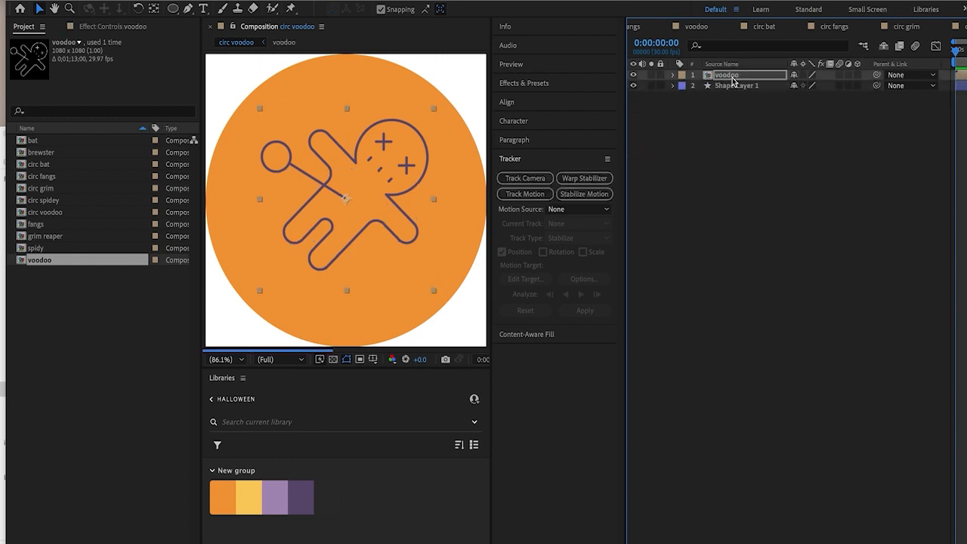
key("Left")
key("Left")
key("Left")
key("Left")
key("Left")
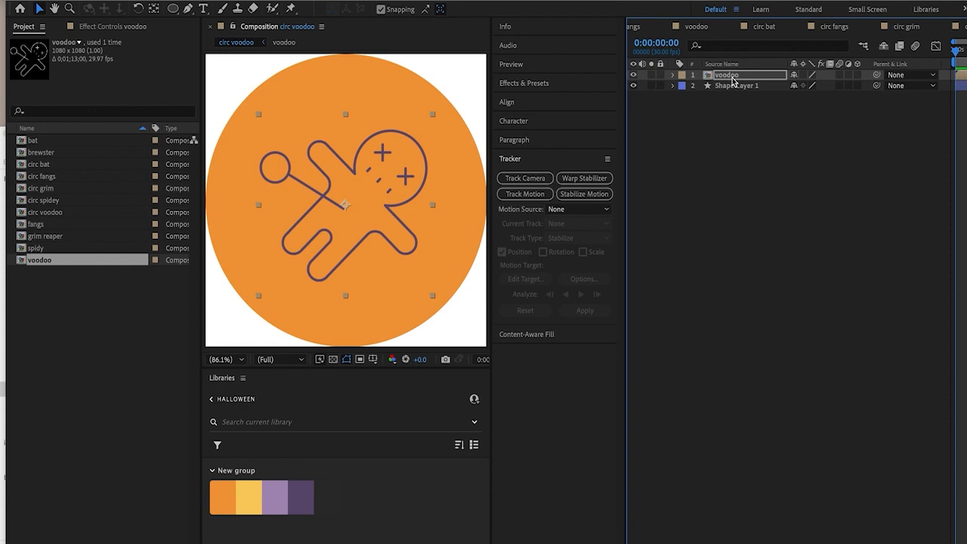
key("s")
mouse_move(820, 88)
left_mouse_down()
mouse_move(839, 89)
mouse_move(825, 95)
left_mouse_up()
left_click(804, 122)
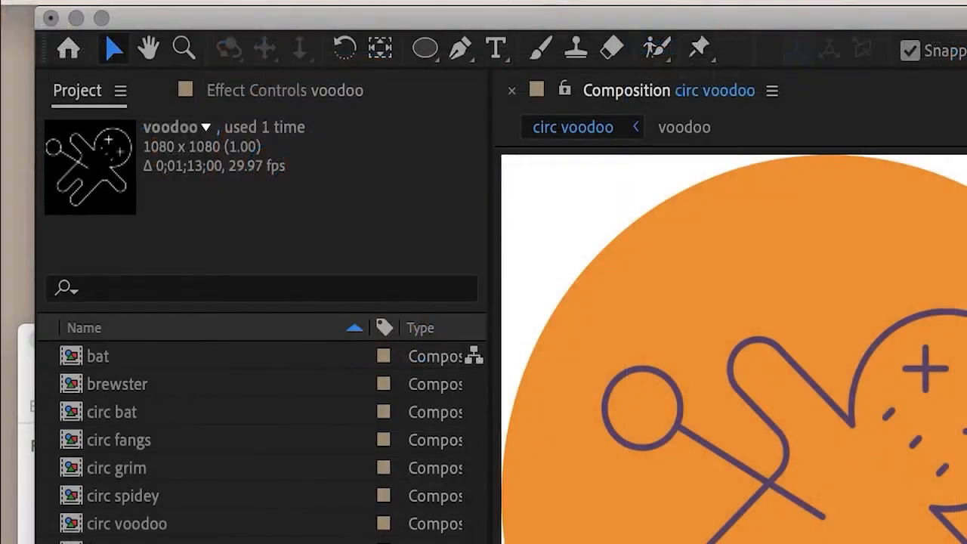
left_click(132, 468)
left_click(162, 415)
left_click(162, 443)
left_click(168, 470)
left_click(172, 498)
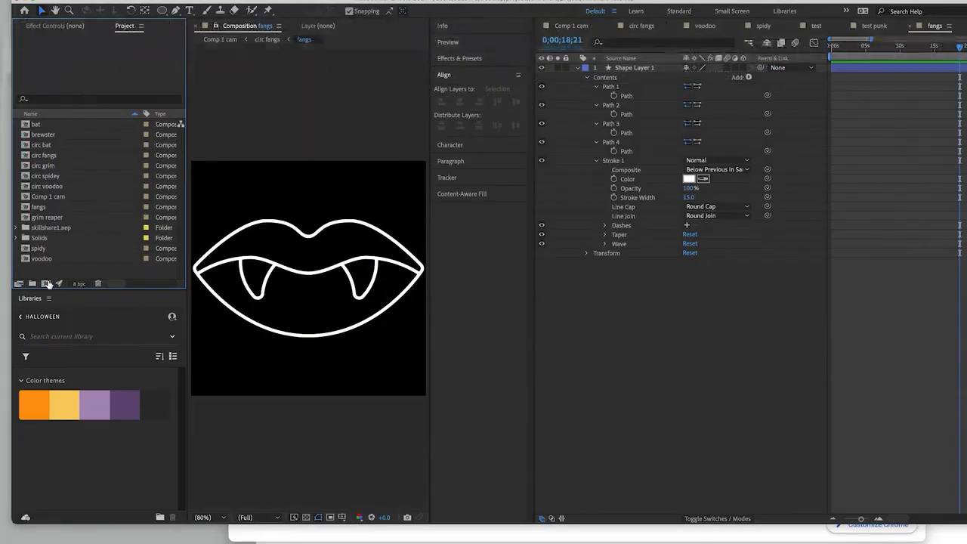
- Create a 1080 × 1080 px, 30 fps composition named circle of fear
left_click(47, 284)
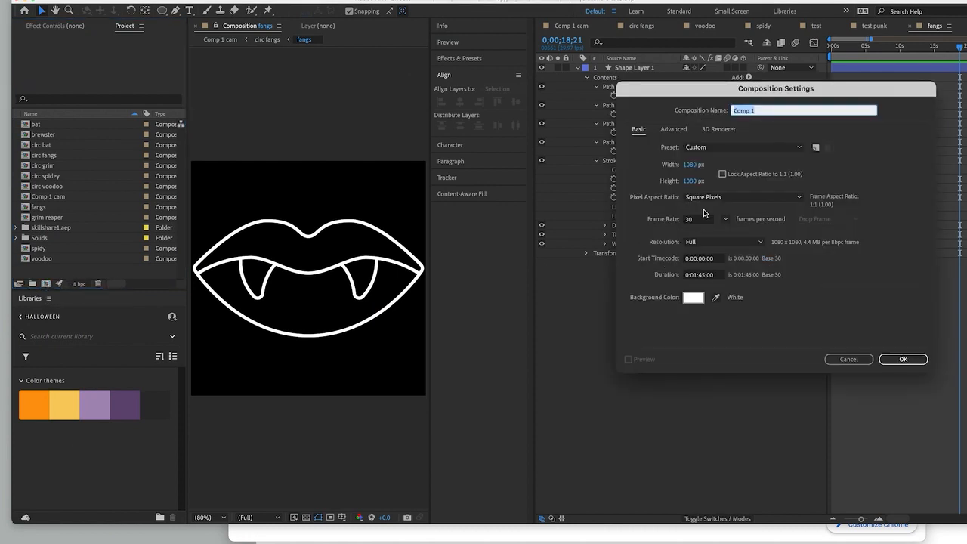
type("circle of fe")
type("ar")
key("Return")
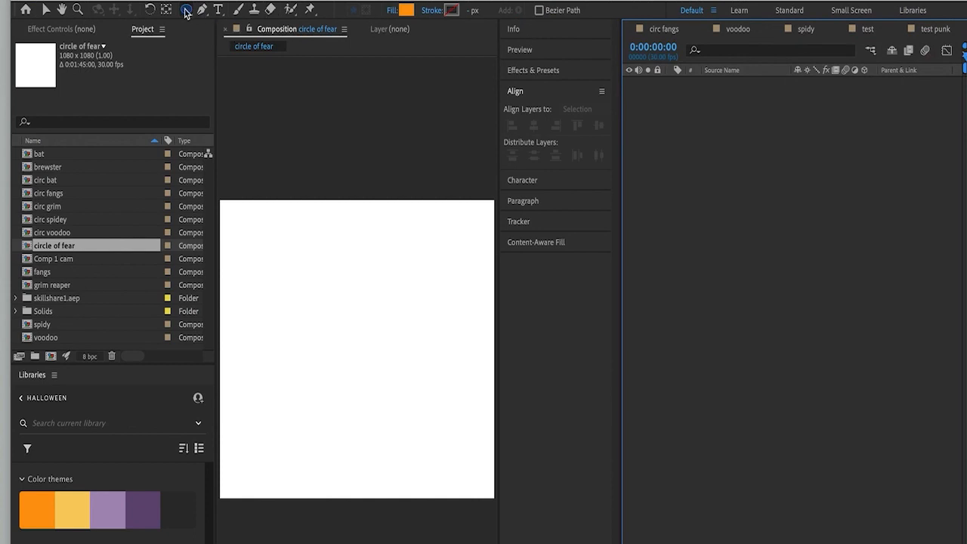
- Add an orange ellipse shape layer filling the circle of fear composition and scale it to 74%
double_click(186, 10)
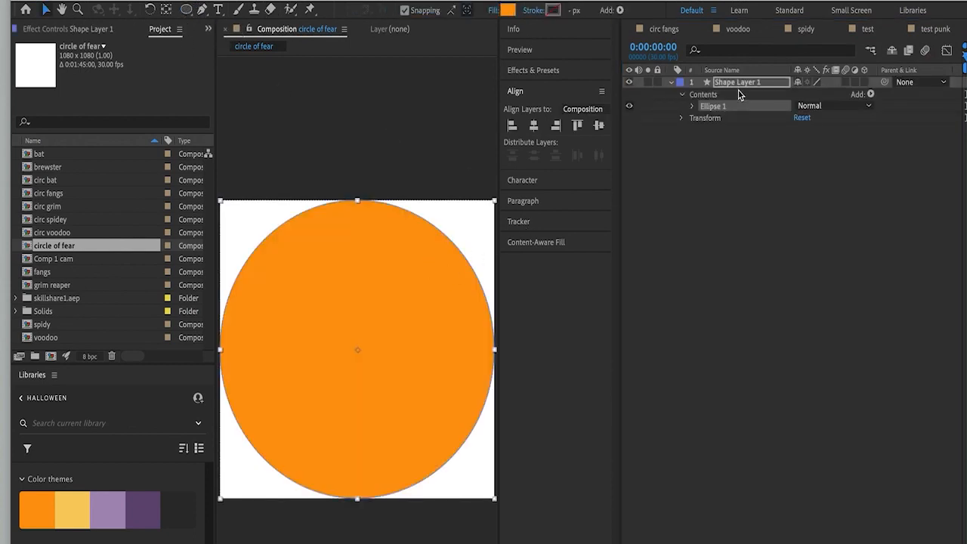
left_click(739, 83)
key("s")
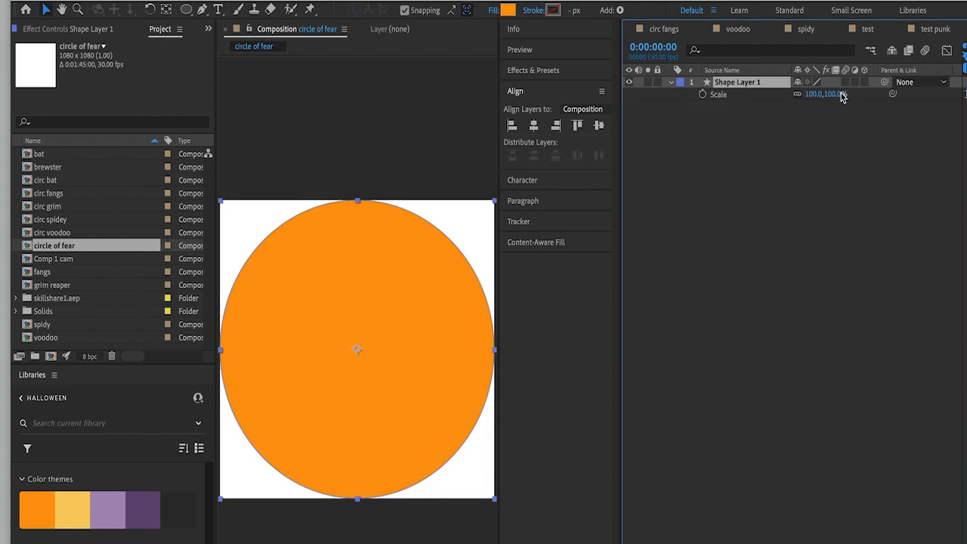
left_click_drag(834, 96, 812, 94)
- Find the Radial Wipe transition effect and apply it to the circle's shape layer
left_click(528, 71)
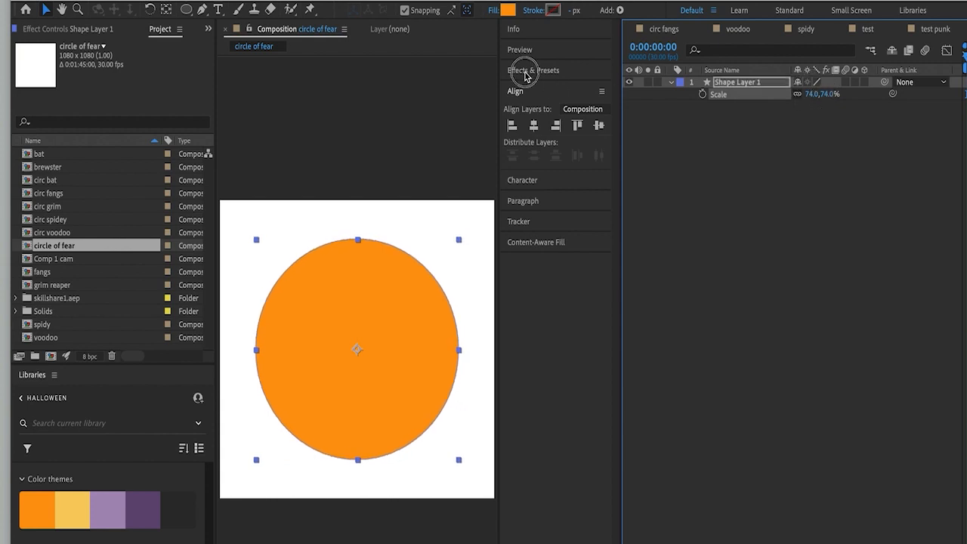
left_click(533, 88)
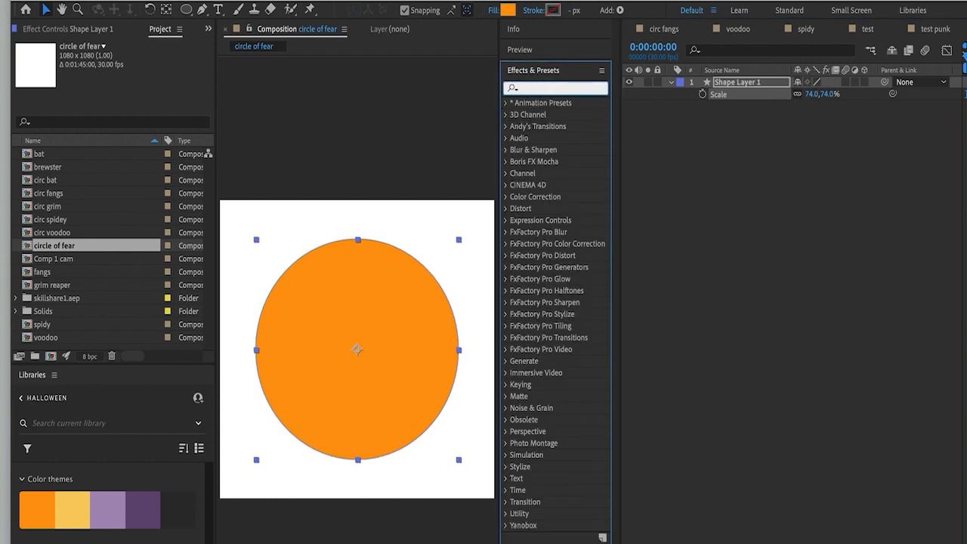
type("radia")
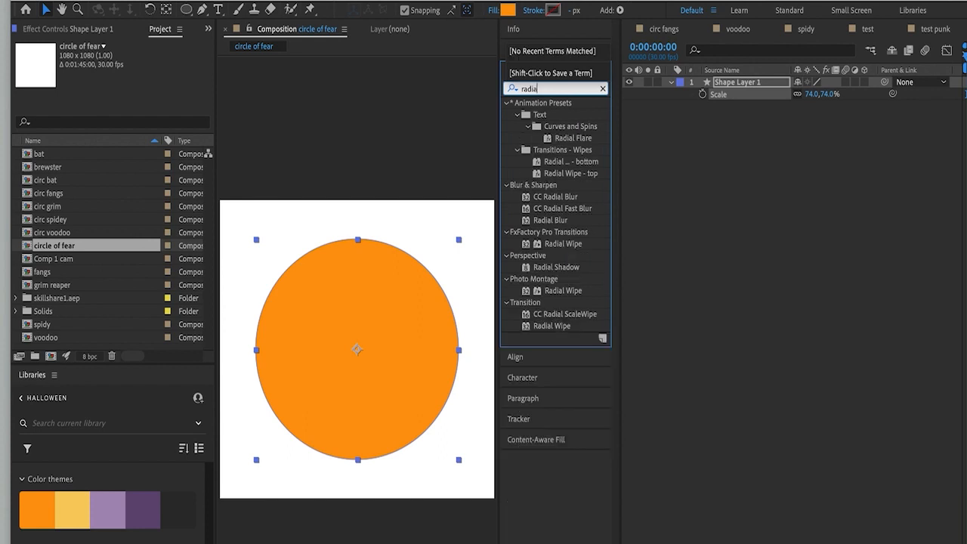
left_click_drag(553, 326, 739, 87)
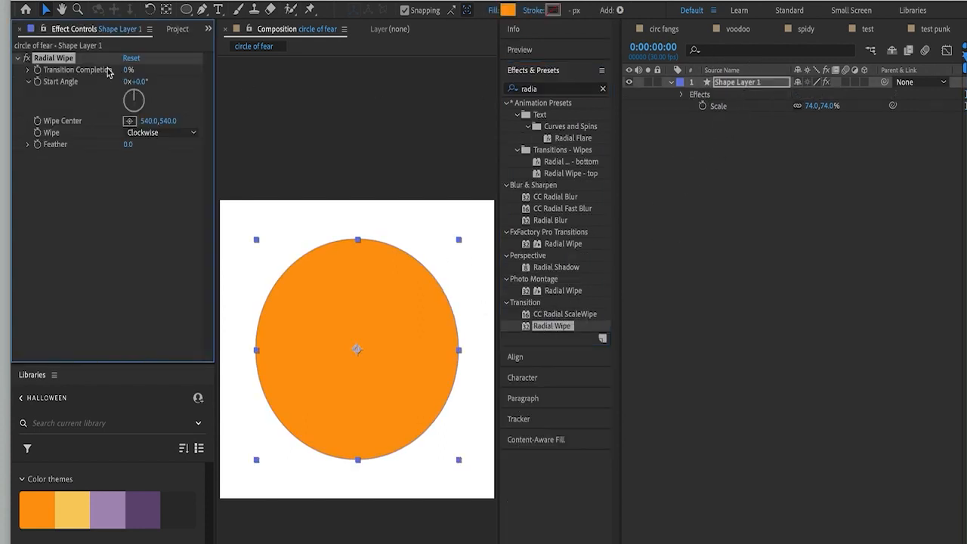
- Change the circle shape layer's fill colour from orange to a dark brown
left_click(178, 29)
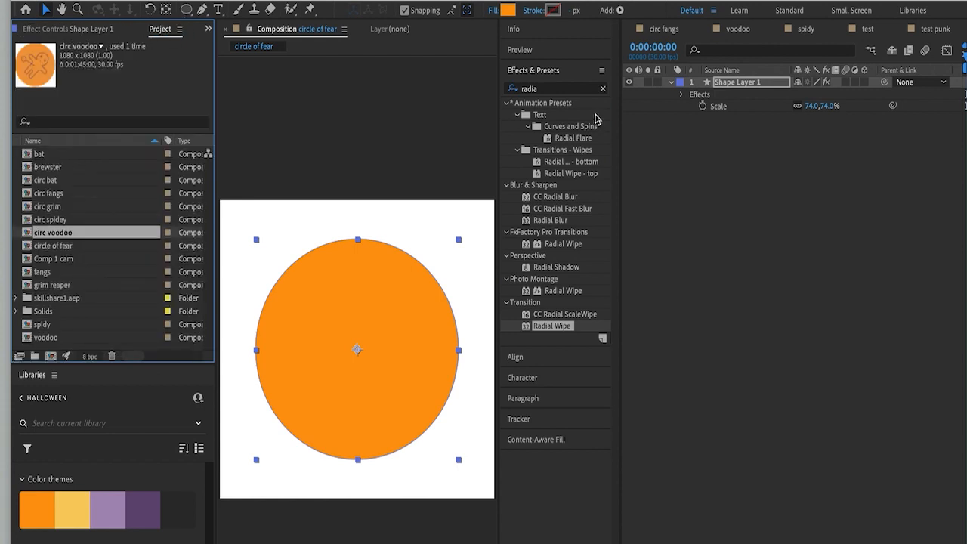
left_click(733, 83)
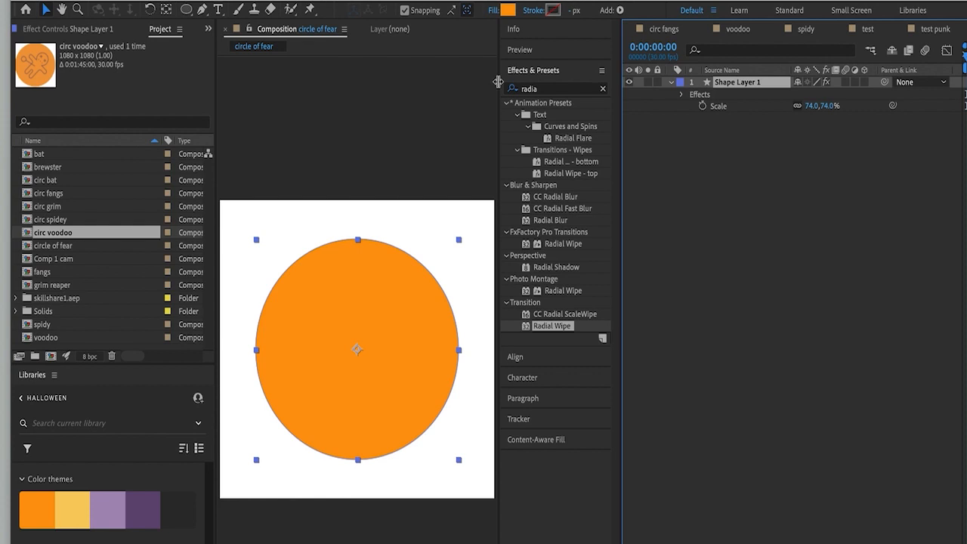
left_click(508, 9)
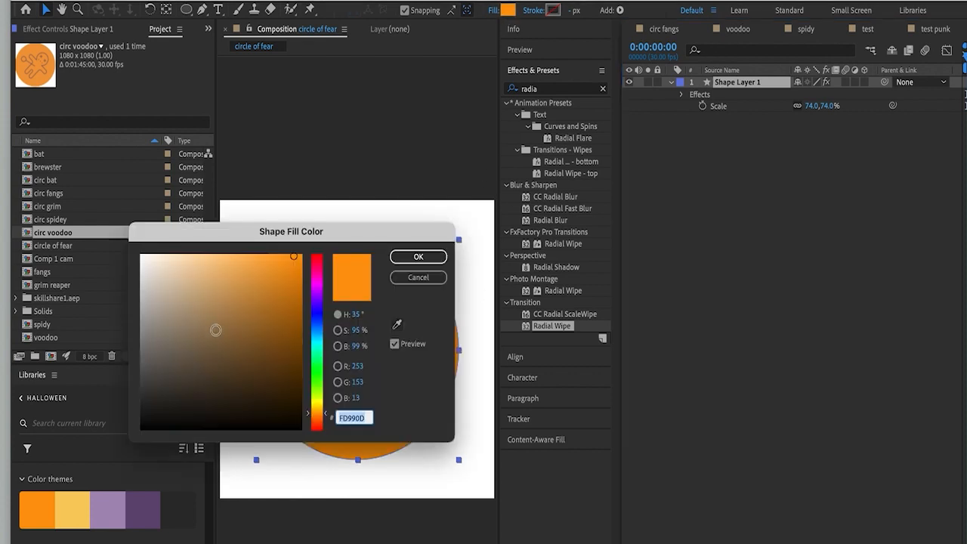
left_click(197, 384)
left_click(444, 257)
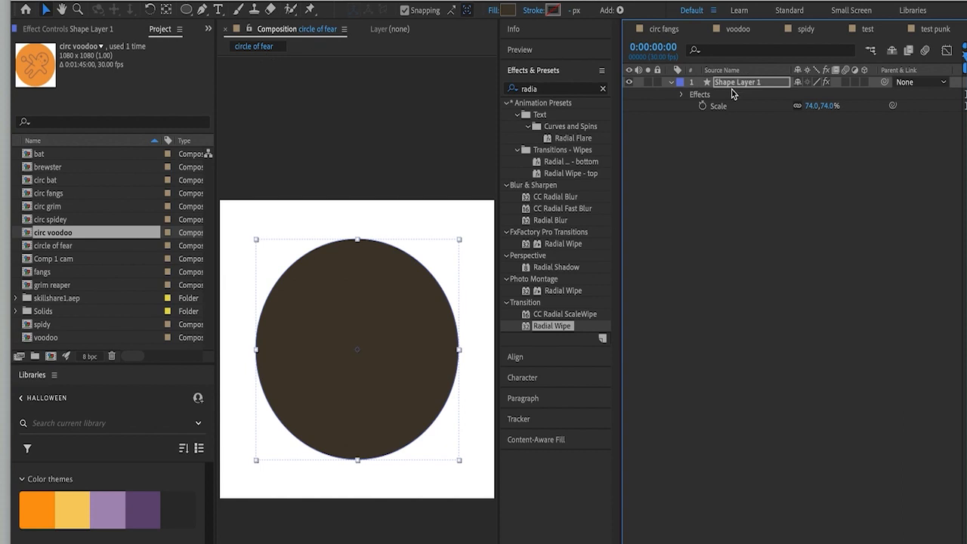
left_click(708, 86)
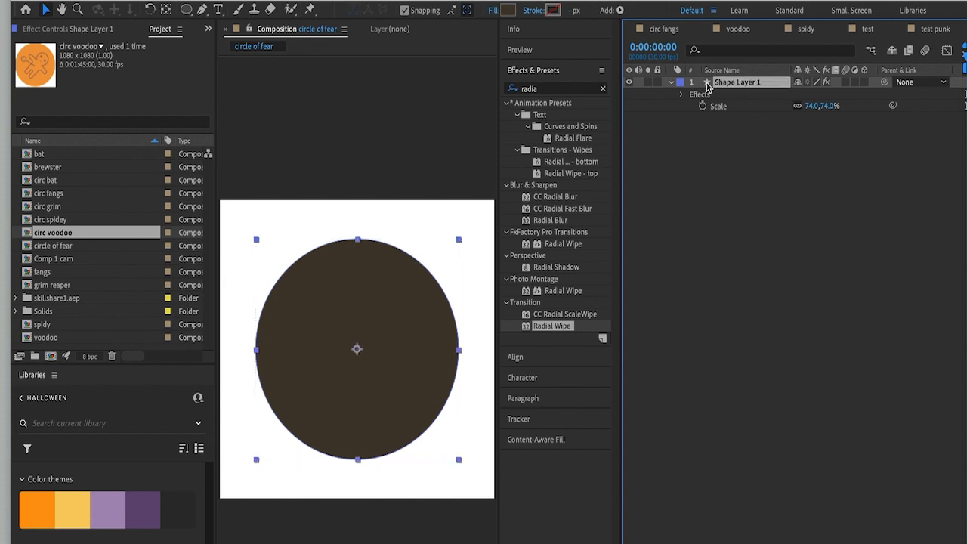
- Set the Radial Wipe's Transition Completion on the circle's shape layer to 20%
left_click(91, 31)
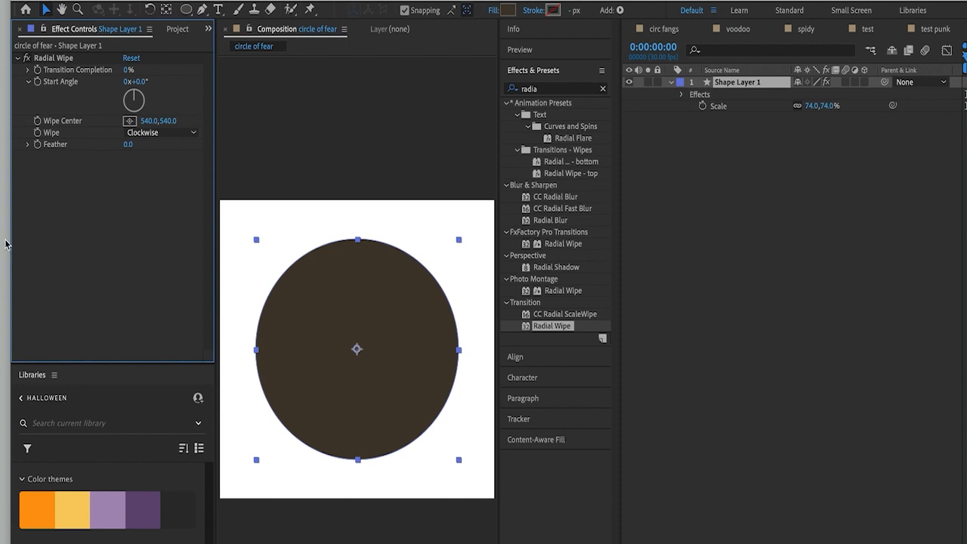
left_click(28, 69)
left_click_drag(49, 83, 32, 98)
left_click(129, 70)
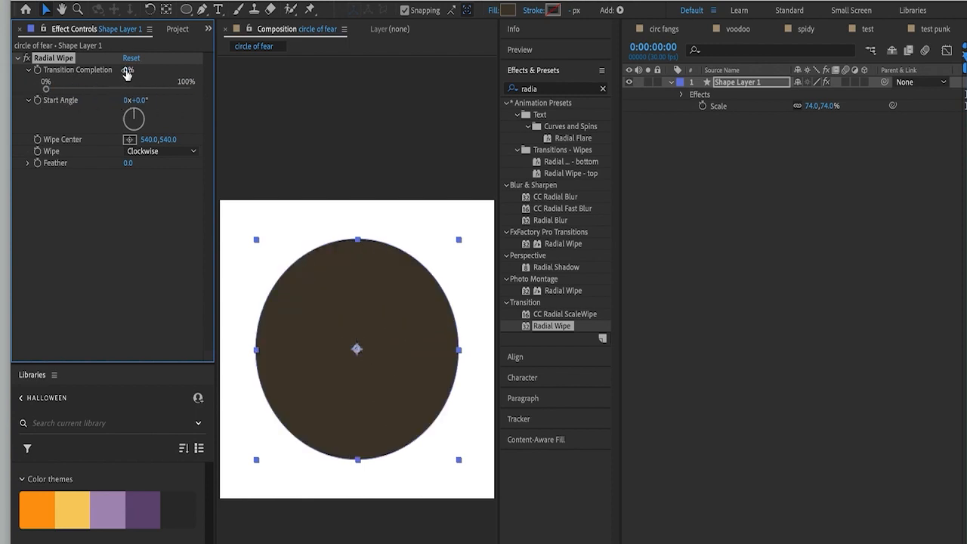
type("20")
key("Return")
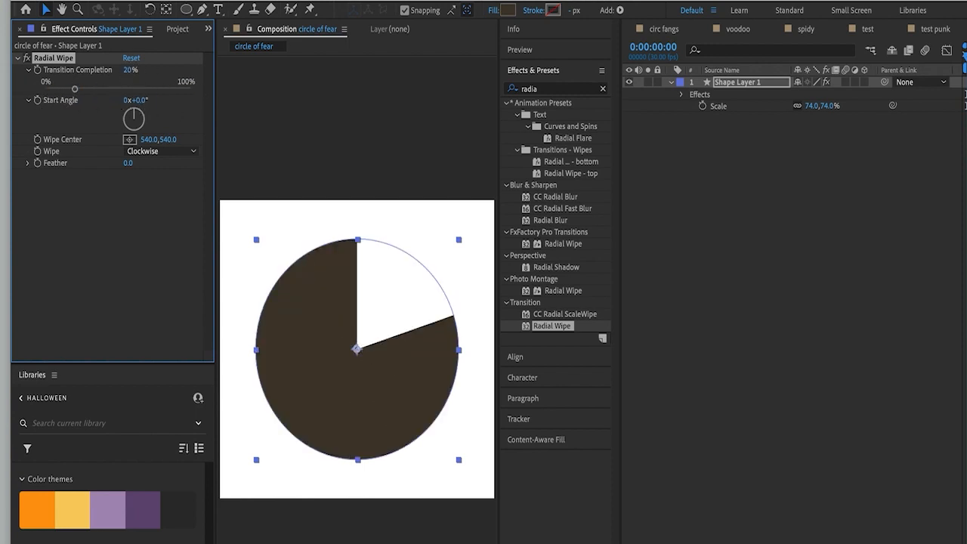
left_click(786, 249)
- Add the circ bat composition at the top point of the dark circle and scale it down to 19%
left_click(176, 31)
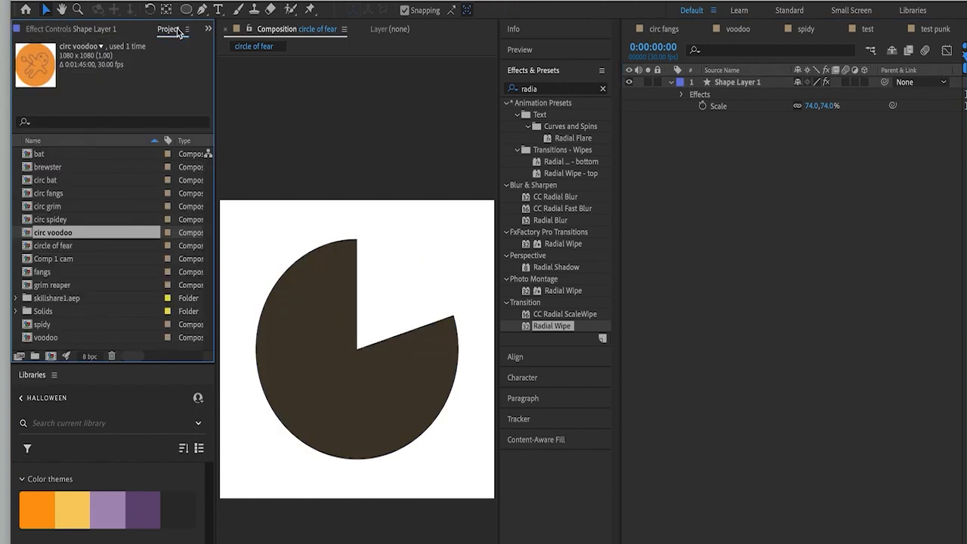
left_click(46, 180)
left_click_drag(45, 179, 356, 243)
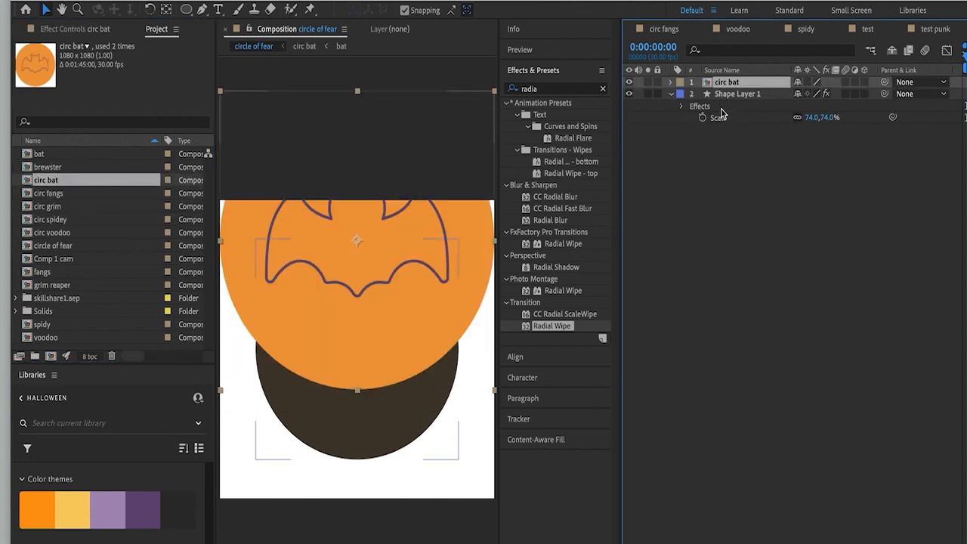
key("s")
left_click(820, 94)
type("25")
key("Return")
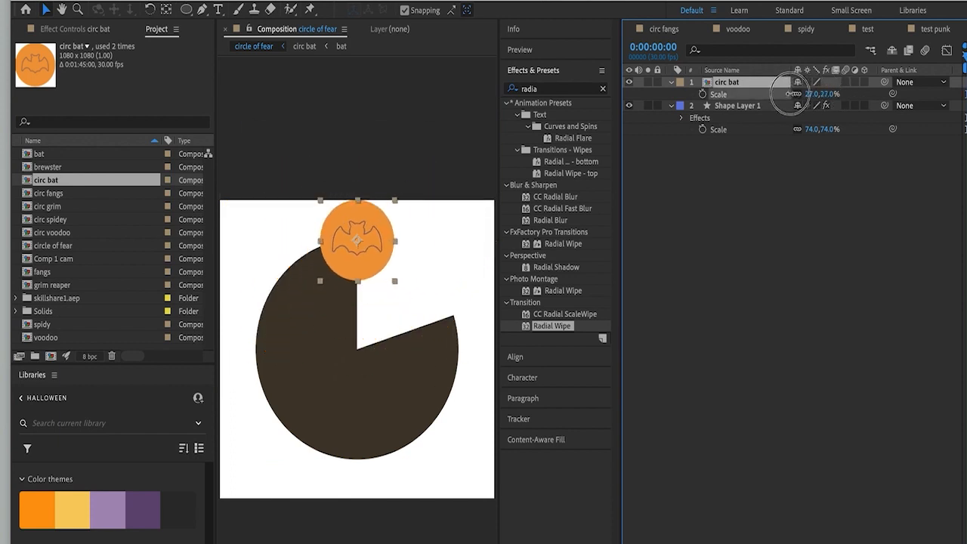
left_click_drag(810, 94, 745, 93)
- Set the circ bat layer's opacity to 50%
key("t")
left_click(804, 94)
type("50")
key("Return")
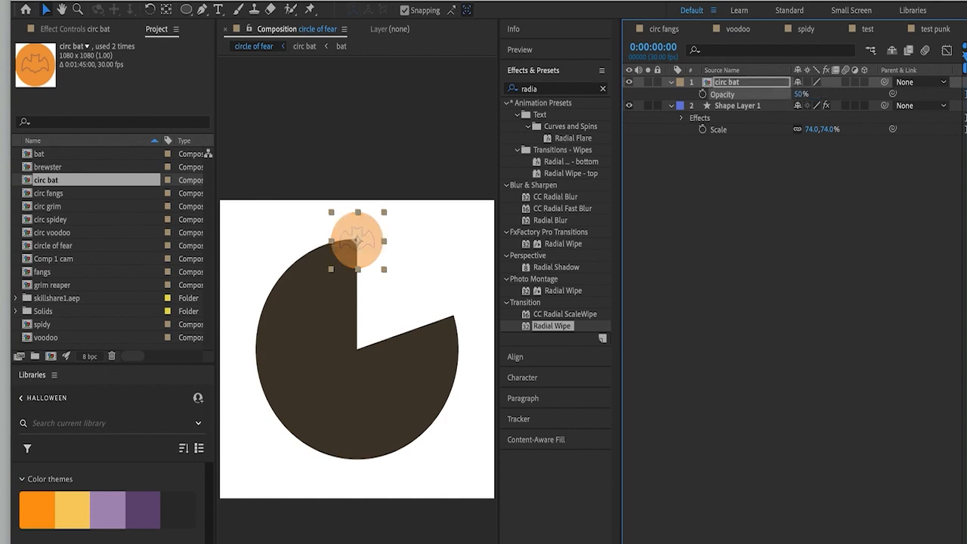
- Nudge the circ bat layer up until its centre sits on the circle's top edge at the start of the wipe
key("period")
key("period")
key("Up")
key("Up")
key("Up")
key("Up")
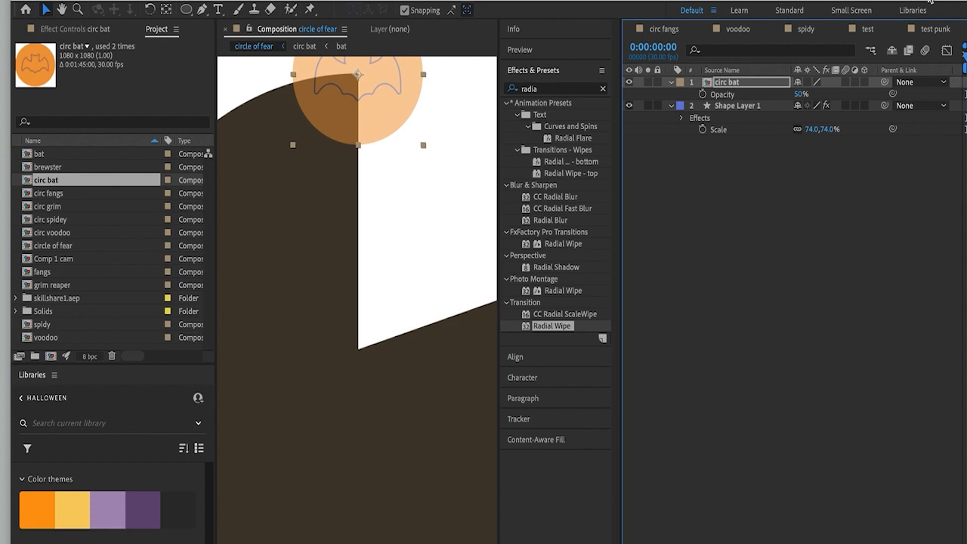
key("comma")
key("comma")
key("comma")
key("comma")
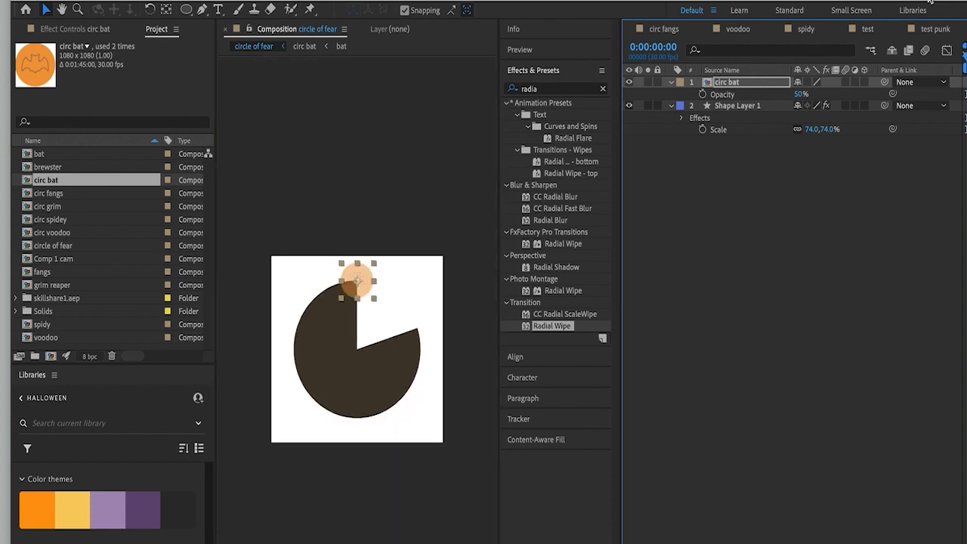
- Add circ fangs beneath circ bat and copy the bat layer's position, scale and opacity onto it
left_click_drag(64, 193, 730, 96)
left_click(731, 83)
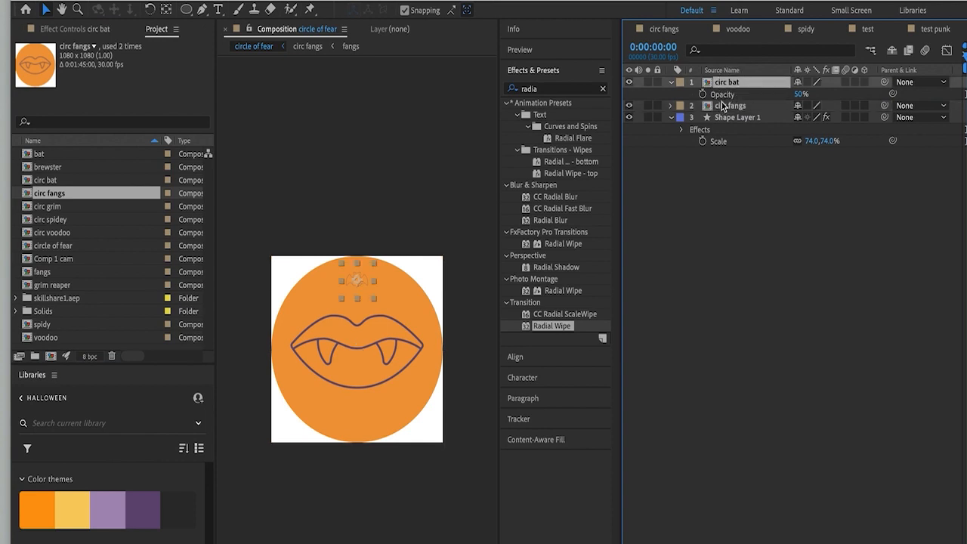
key("shift+p")
key("shift+s")
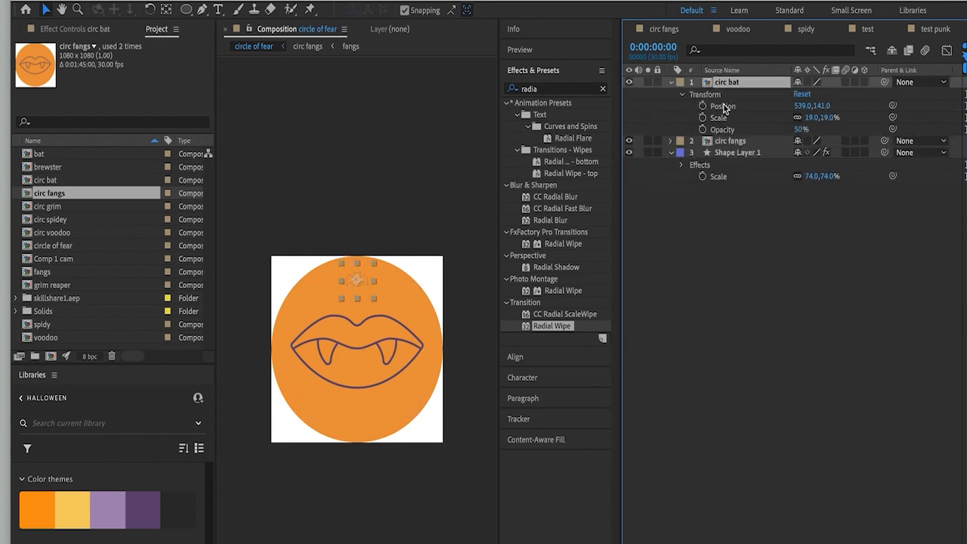
left_click(730, 141)
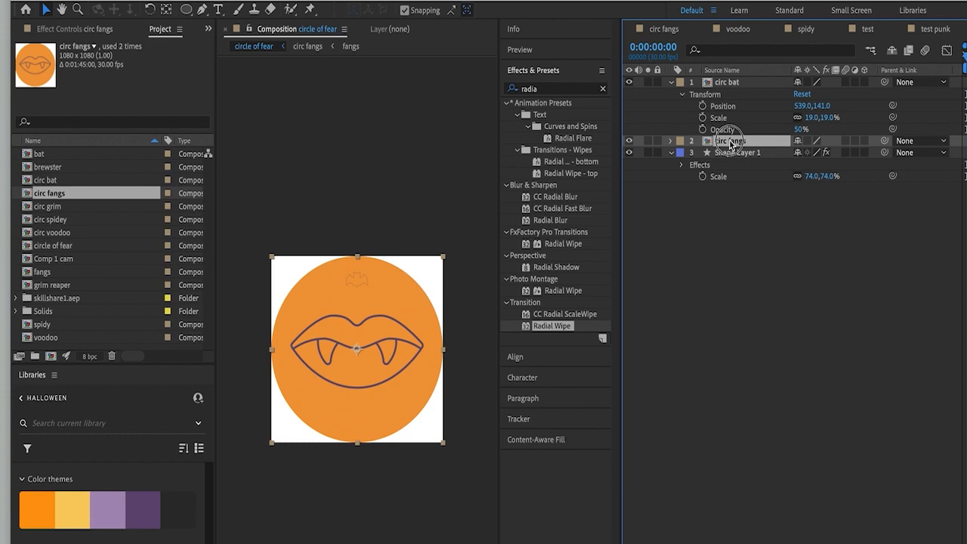
- Move the circ fangs layer so its centre sits where the 20% wipe edge meets the circle's outline
left_click_drag(367, 290, 407, 330)
key("period")
key("period")
key("comma")
key("shift+Left")
key("shift+Left")
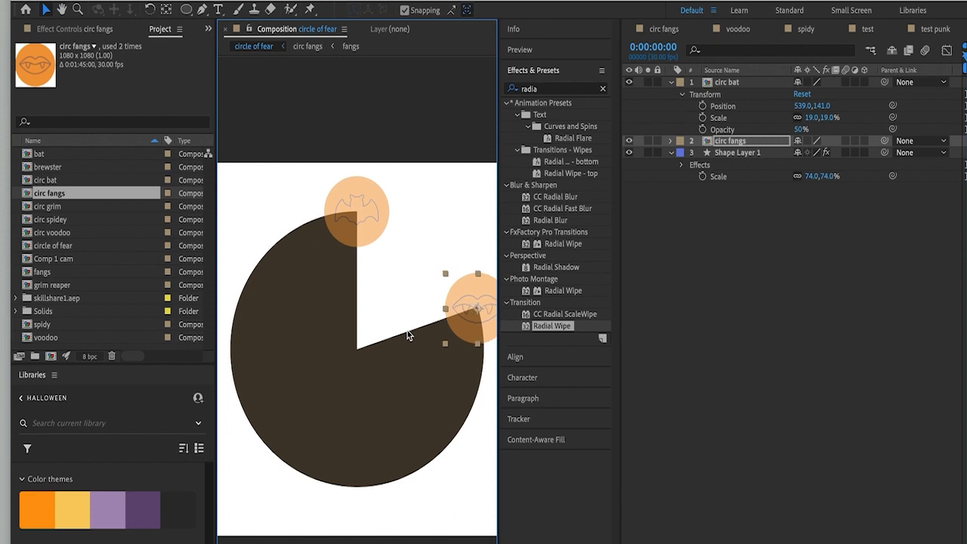
key("Left")
key("Left")
key("Left")
- Add circ grim beneath circ fangs with the bat's transform values, and set the circle's Radial Wipe completion to 40%
left_click_drag(43, 208, 719, 149)
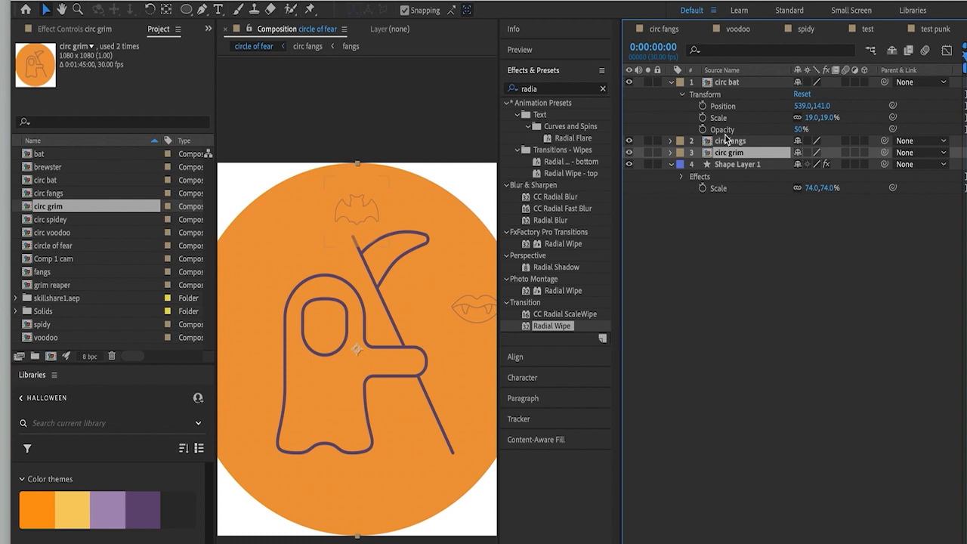
key("super+v")
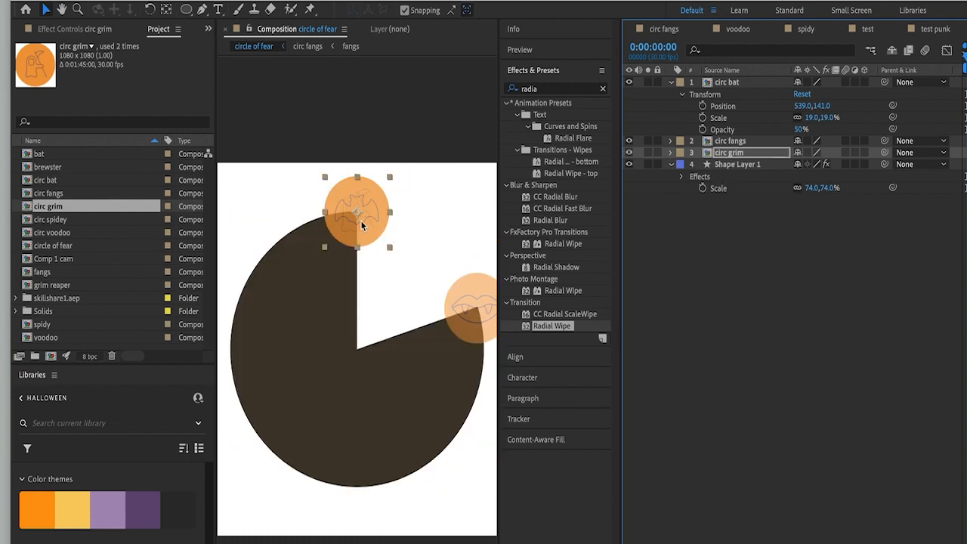
left_click(733, 166)
left_click(91, 30)
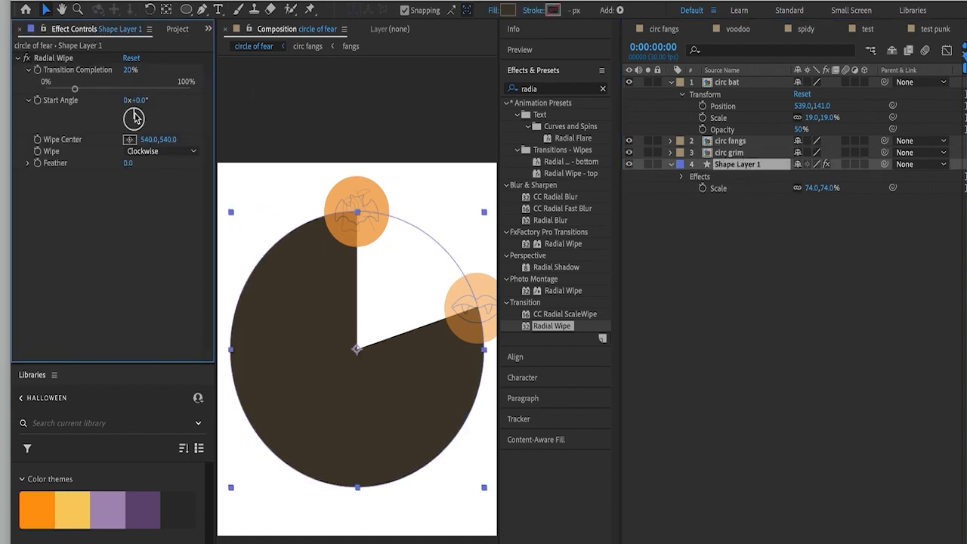
left_click(130, 70)
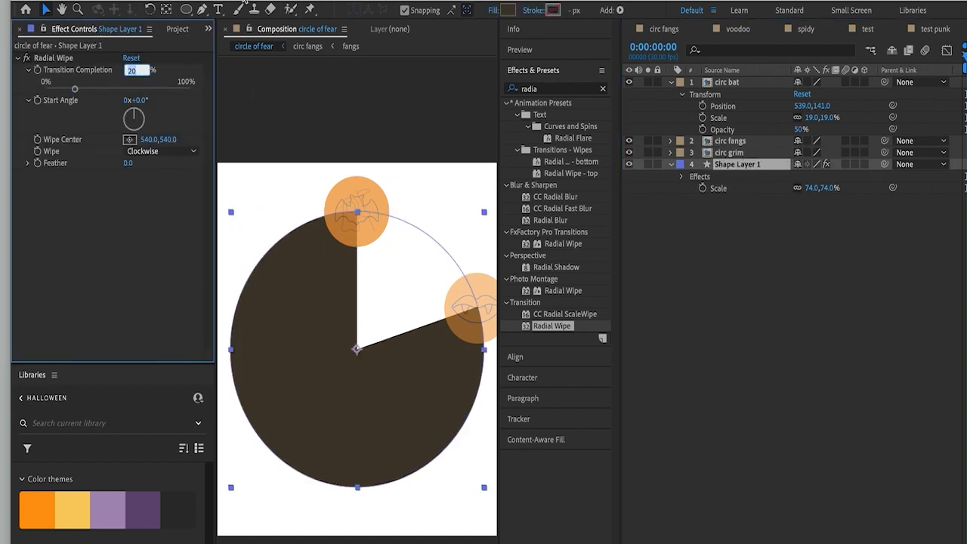
key("Return")
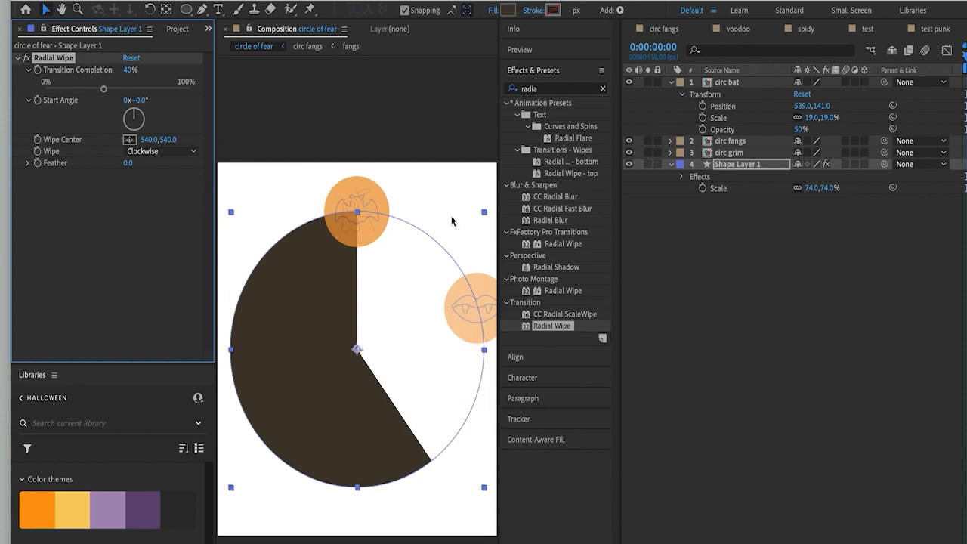
- Move the circ grim layer so its centre sits where the 40% wipe edge meets the circle's outline
left_click(732, 153)
left_click_drag(360, 225, 439, 461)
key("Left")
key("Left")
key("Left")
key("Left")
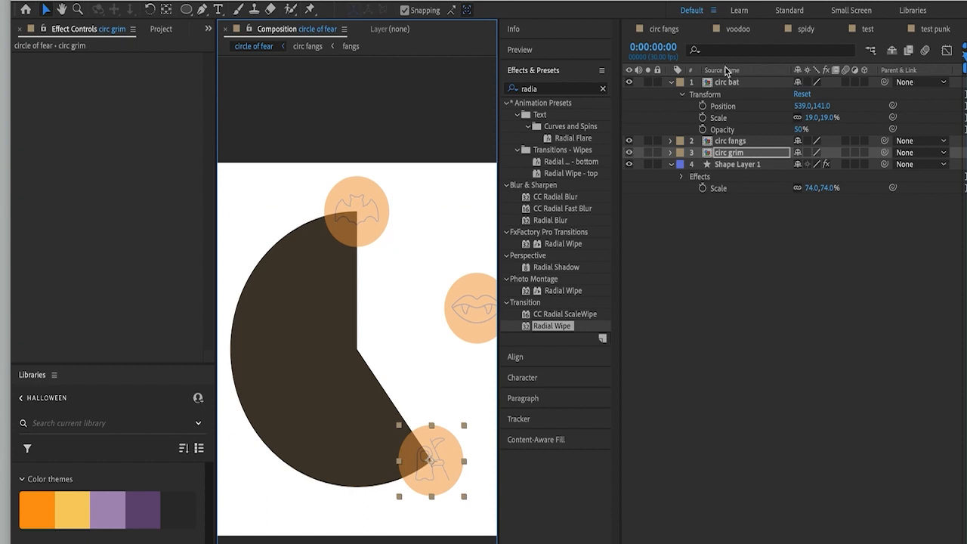
- Set the circle's Radial Wipe Transition Completion to 60%
left_click(160, 30)
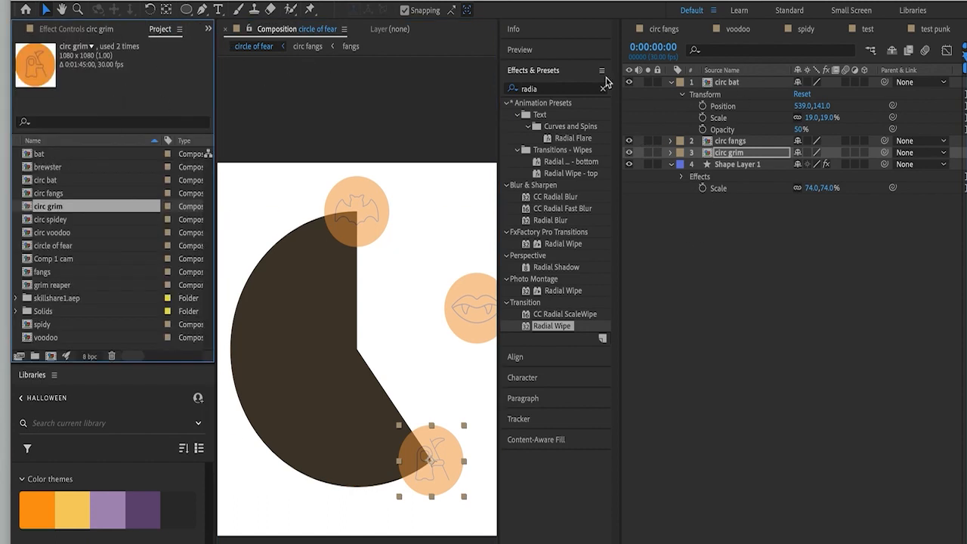
left_click(742, 165)
left_click(68, 29)
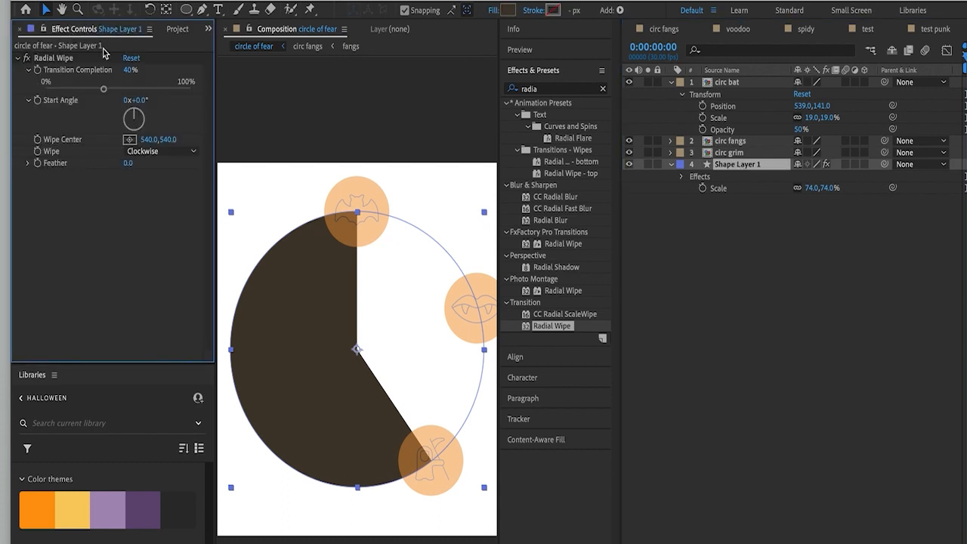
left_click(132, 70)
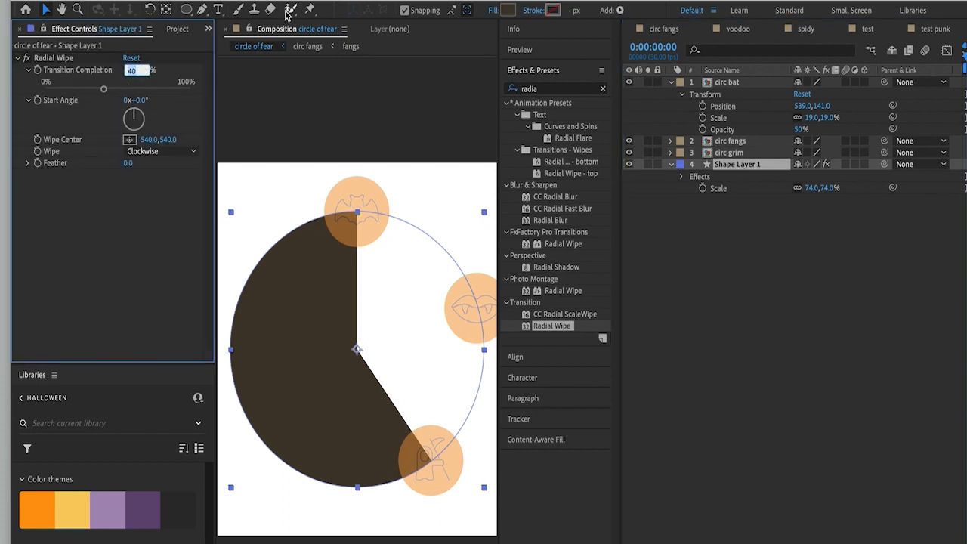
type("60")
key("Return")
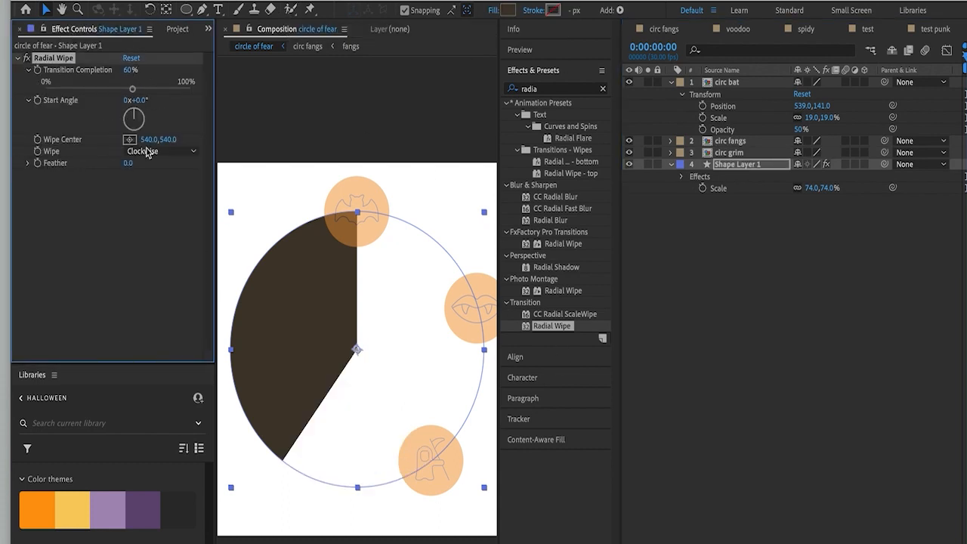
- Add circ spidey beneath circ grim with the bat's transform values and centre it where the 60% wipe edge meets the circle's outline
left_click(178, 28)
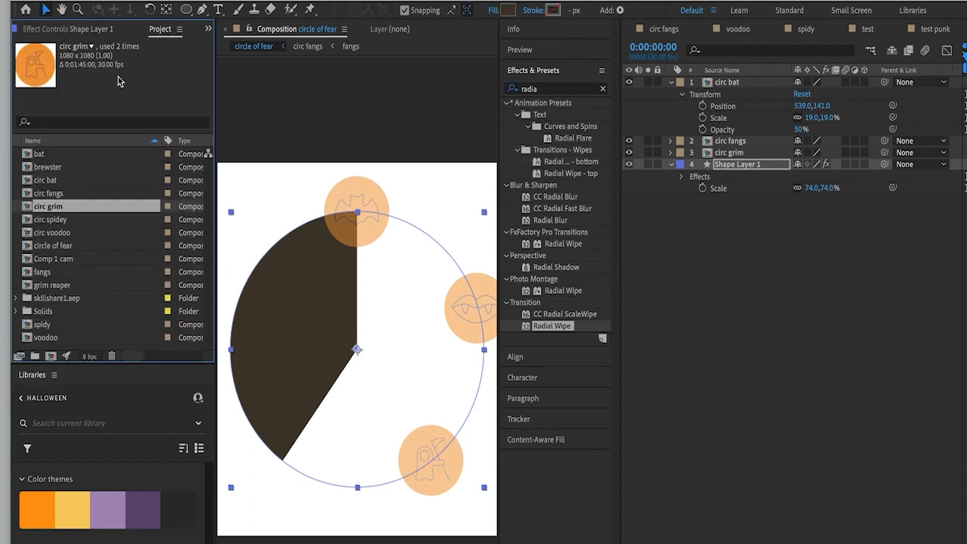
left_click(64, 221)
left_click_drag(32, 220, 700, 169)
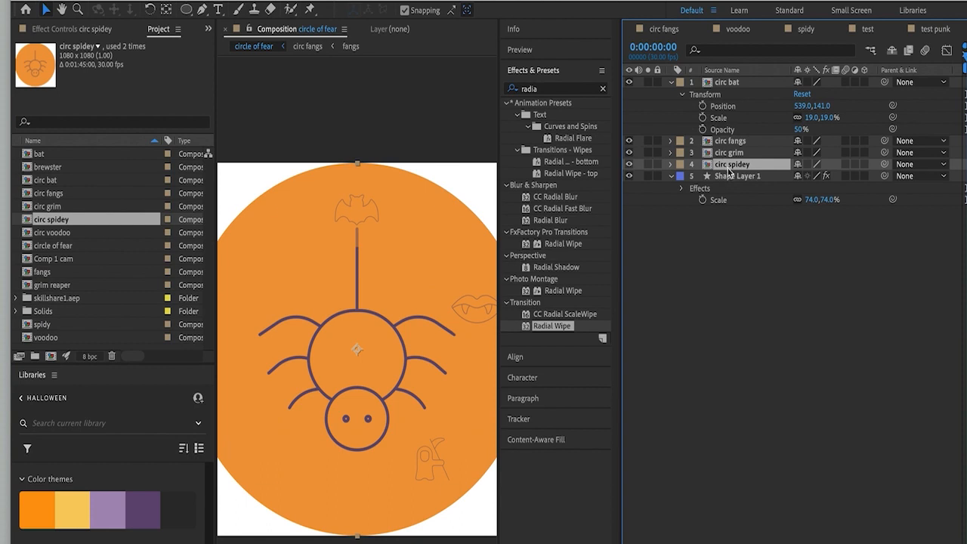
key("super+v")
mouse_move(363, 236)
left_mouse_down()
mouse_move(300, 423)
mouse_move(296, 467)
left_mouse_up()
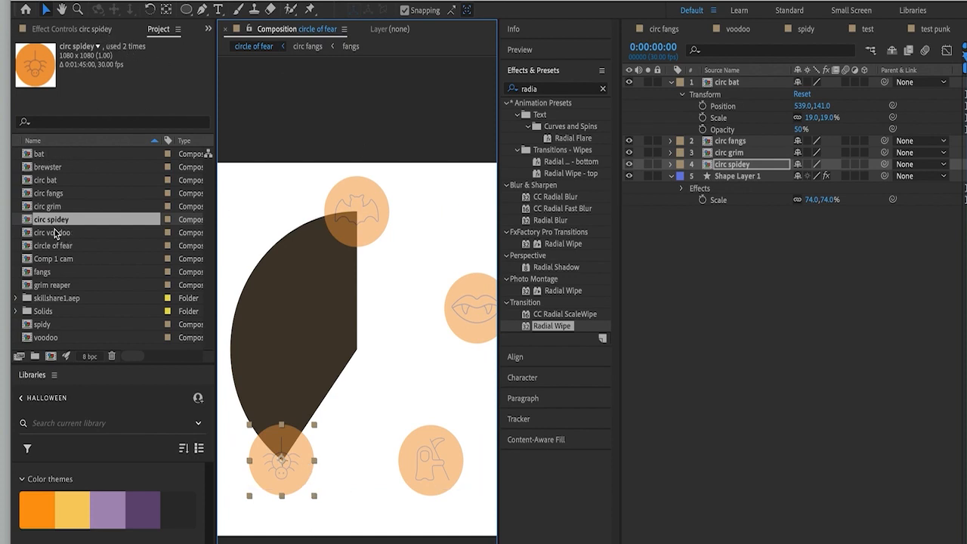
- Add circ voodoo beneath circ spidey with the bat's transform values, and set the circle's Radial Wipe completion to 80%
left_click_drag(55, 233, 715, 179)
key("ctrl+v")
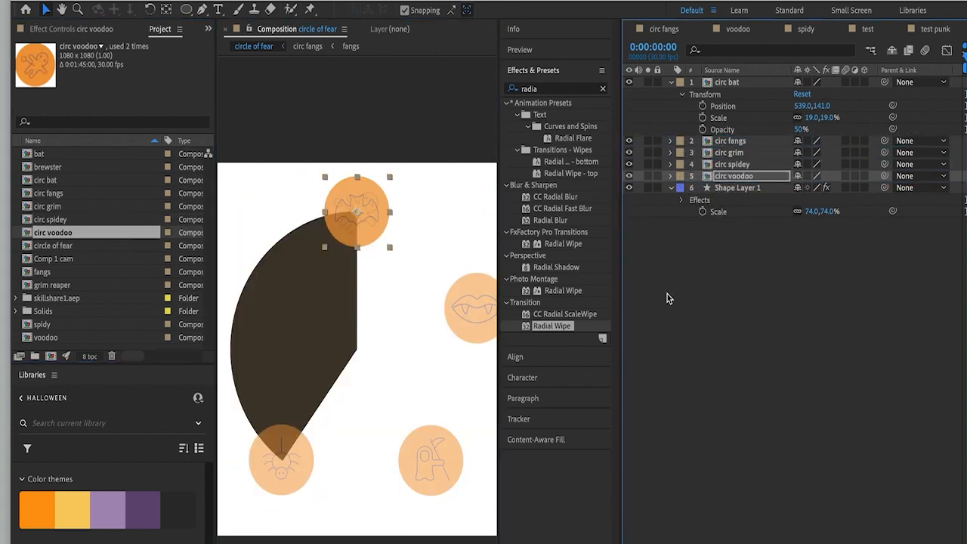
left_click(740, 187)
left_click(81, 32)
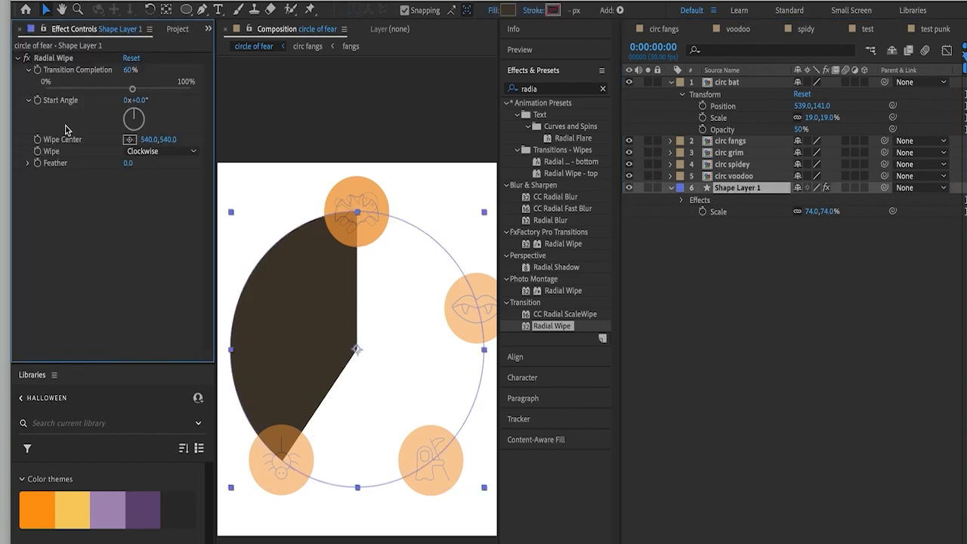
left_click(127, 70)
type("80")
key("Return")
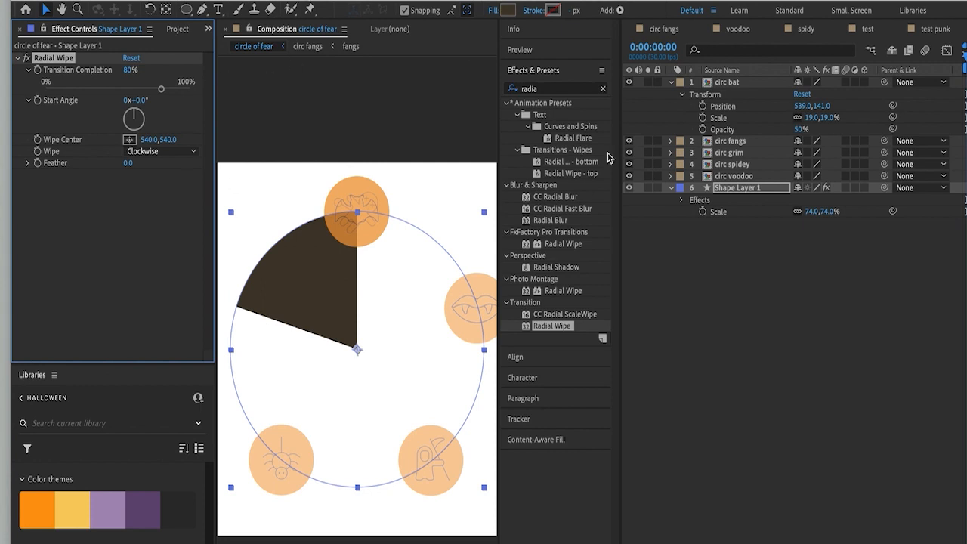
- Centre circ voodoo where the 80% wipe edge meets the circle's outline, and hide the circle's shape layer
left_click(733, 176)
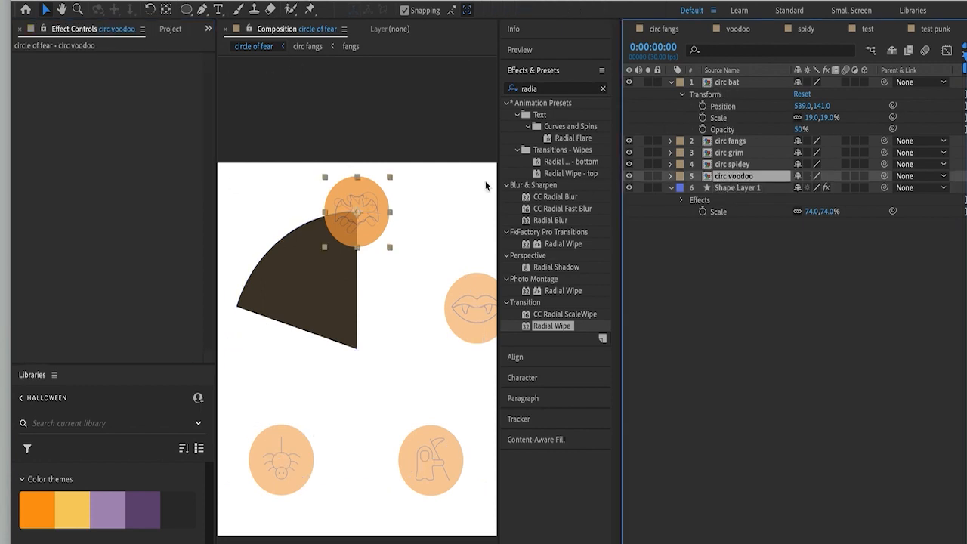
left_click_drag(363, 224, 245, 320)
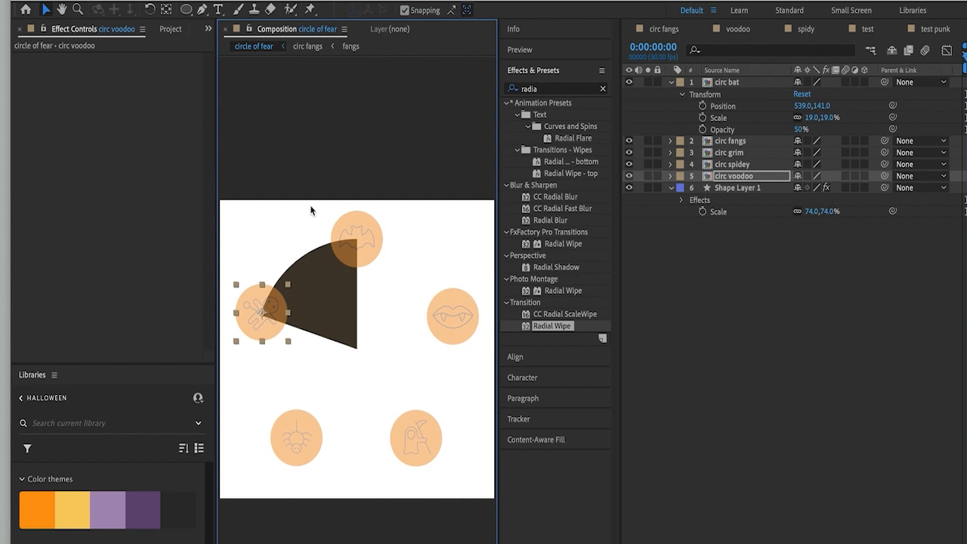
left_click(737, 188)
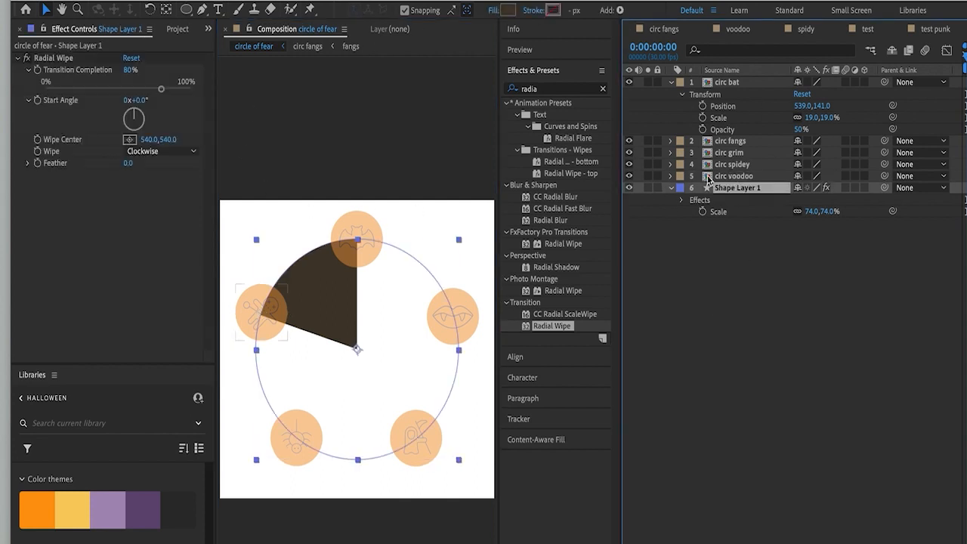
left_click(628, 188)
left_click(691, 243)
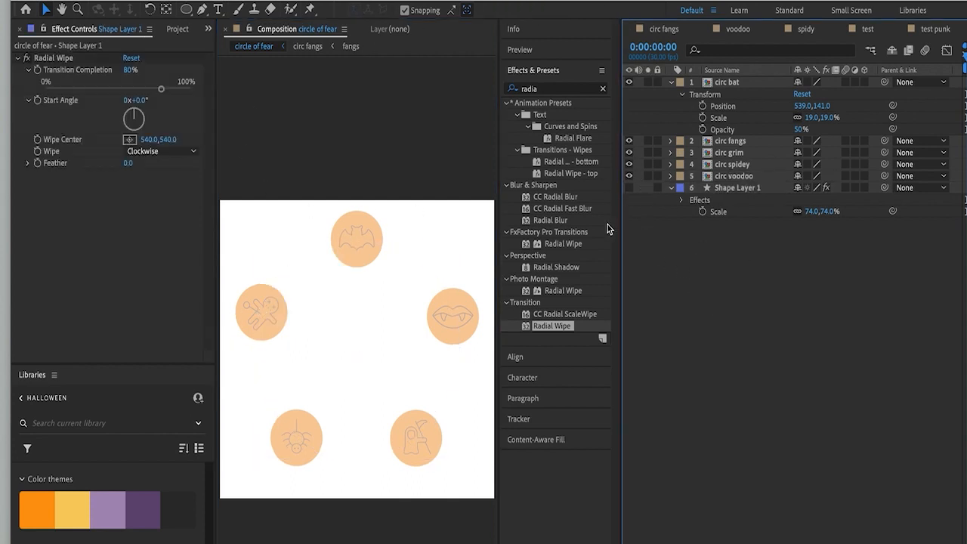
- Collapse the open properties of all layers and add a null object to the composition
key("super+a")
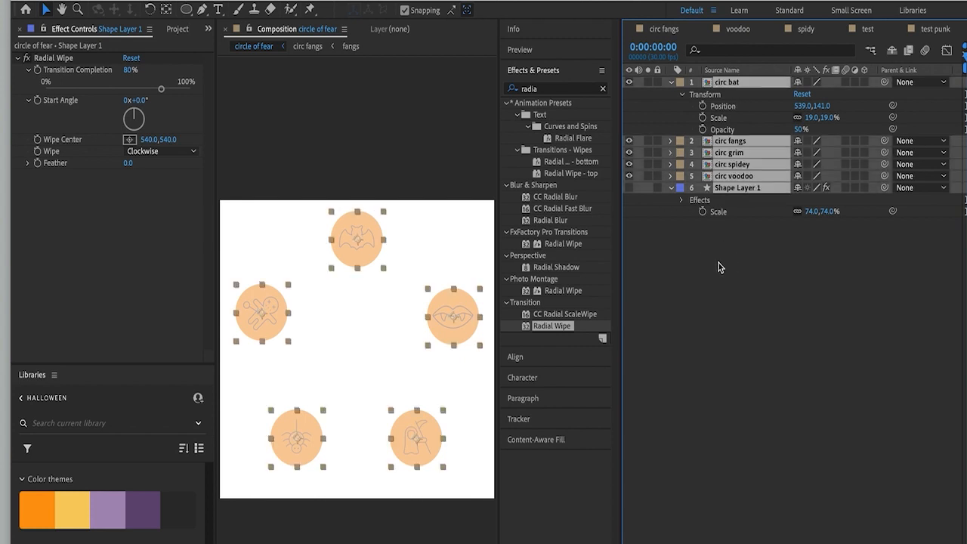
key("u")
left_click(685, 186)
right_click(692, 189)
mouse_move(718, 202)
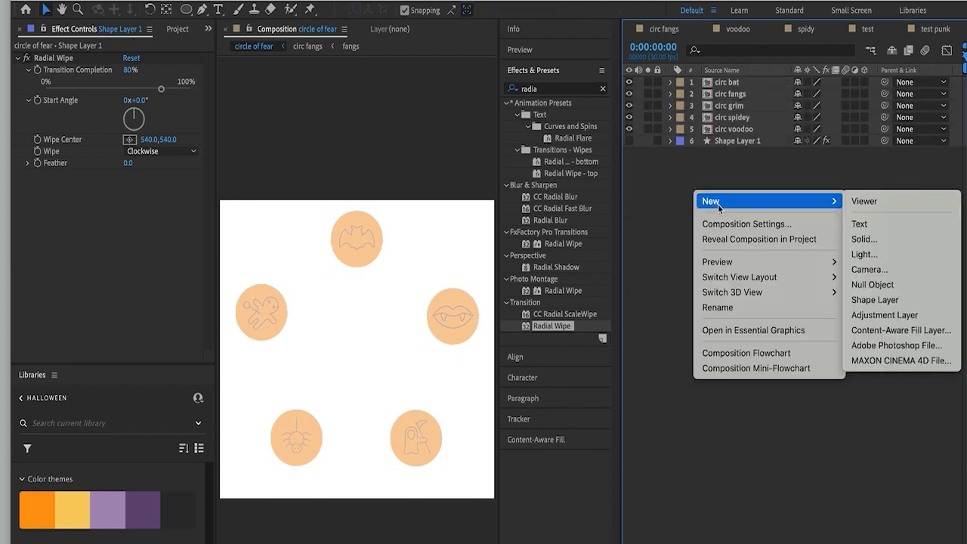
left_click(886, 285)
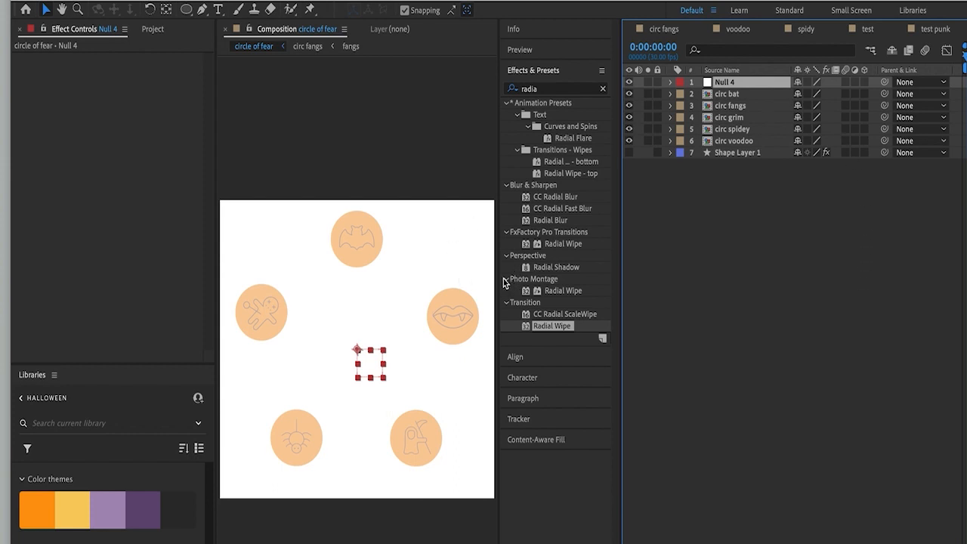
- Move the null's anchor point to its own centre and align the null horizontally and vertically to the composition's centre
key("y")
left_click_drag(355, 349, 369, 363)
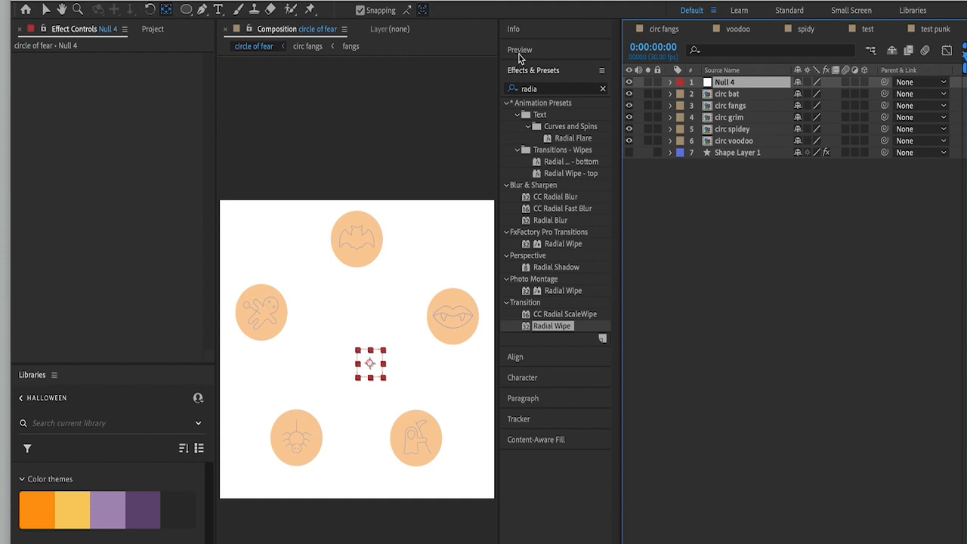
left_click(517, 357)
left_click(534, 125)
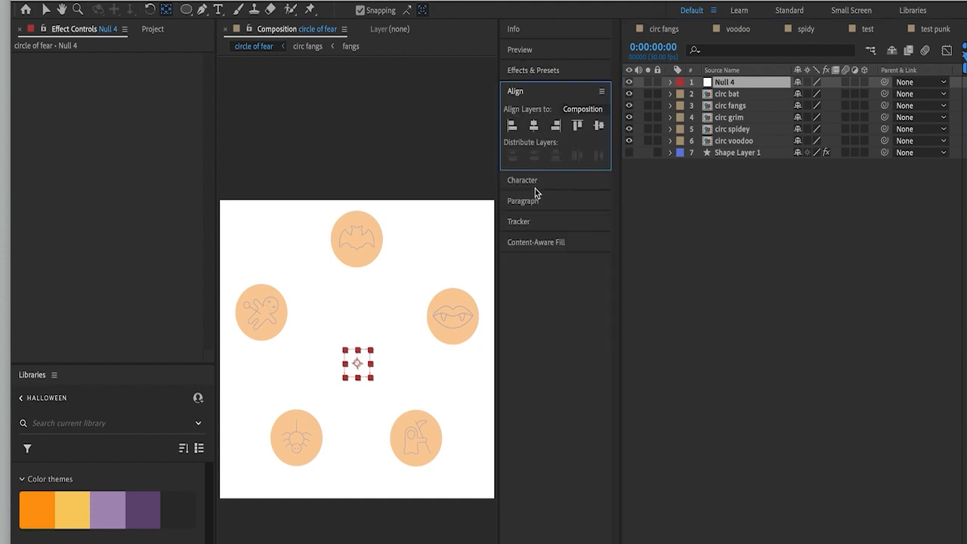
left_click(599, 126)
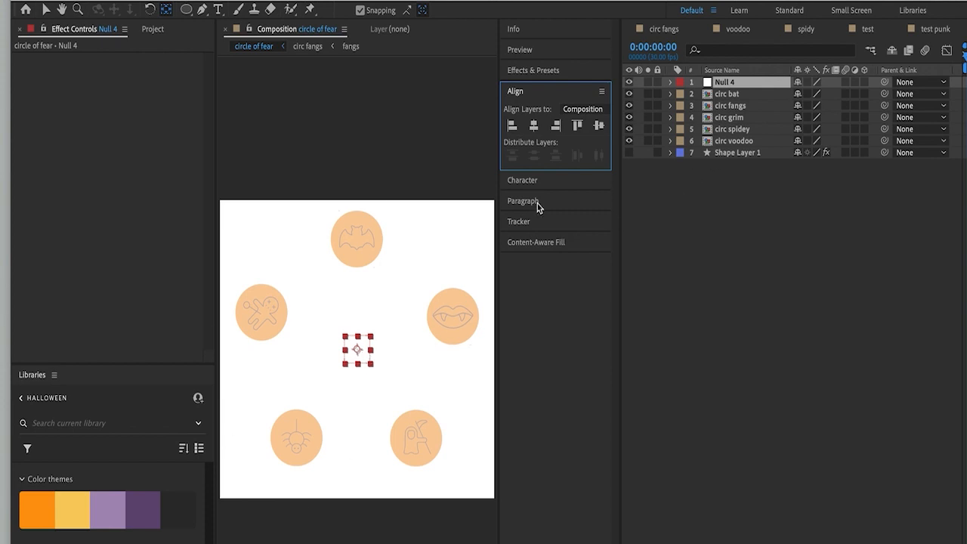
- Parent the five layers from circ bat to circ voodoo to the null
left_click(727, 93)
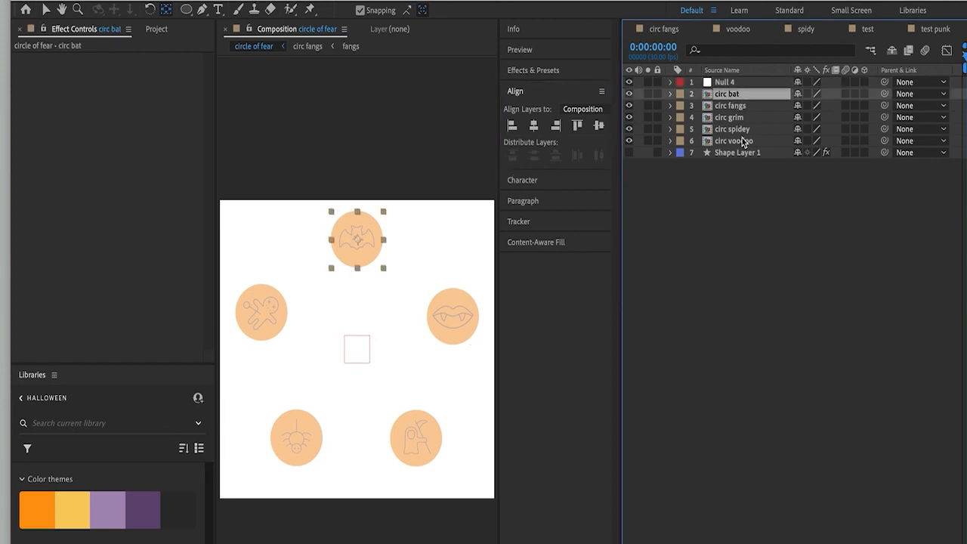
left_click(750, 141, "shift")
left_click_drag(883, 93, 723, 83)
left_click(726, 82)
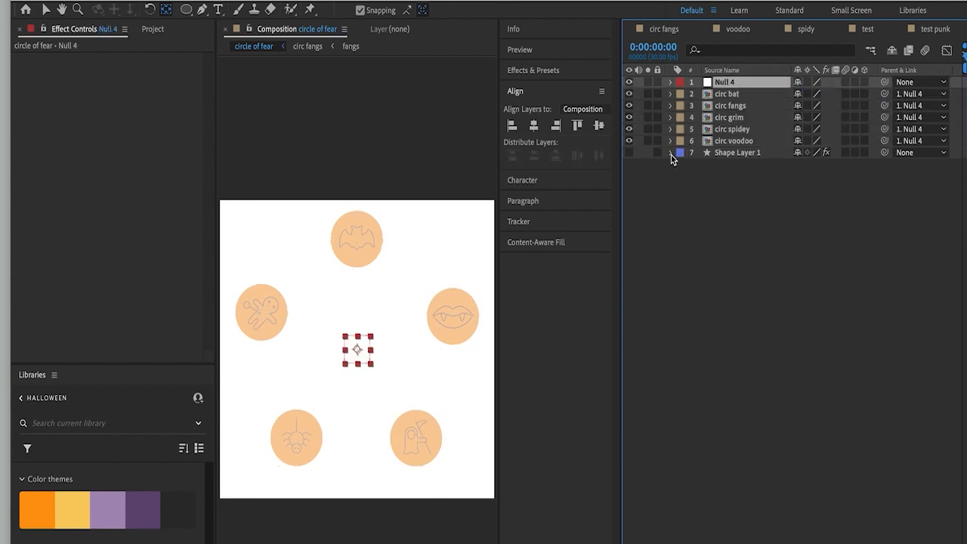
- Set the opacity of the five circ icon layers to 100%
left_click(731, 95)
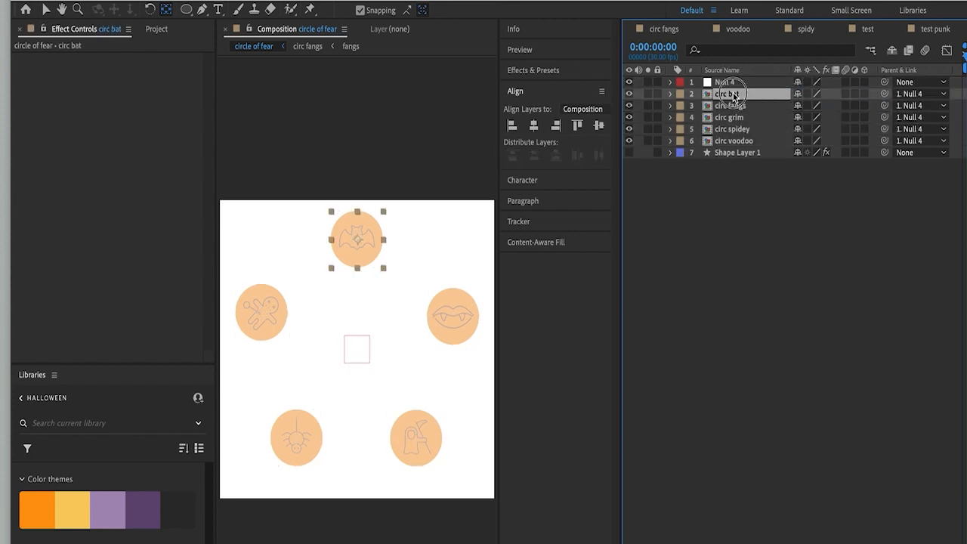
left_click(731, 142, "shift")
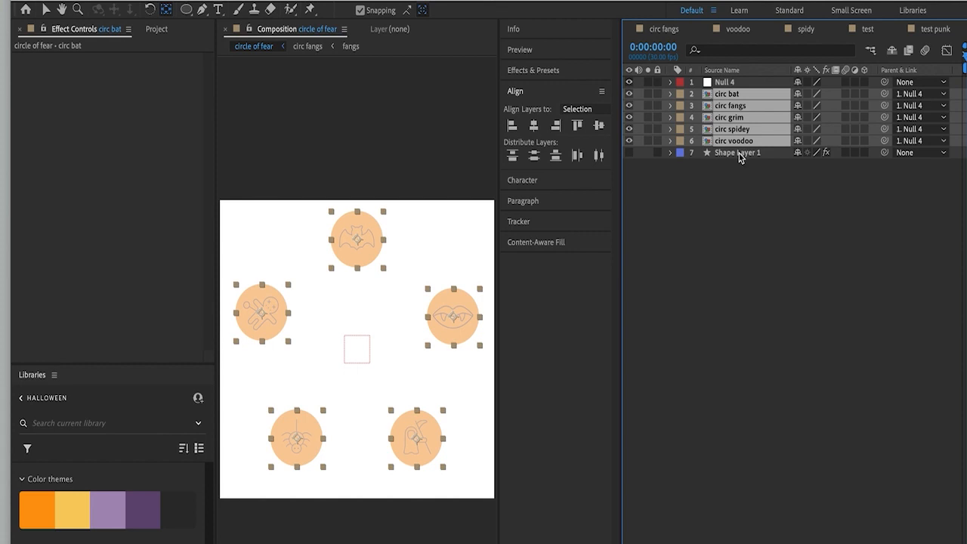
key("t")
left_click(798, 107)
type("1")
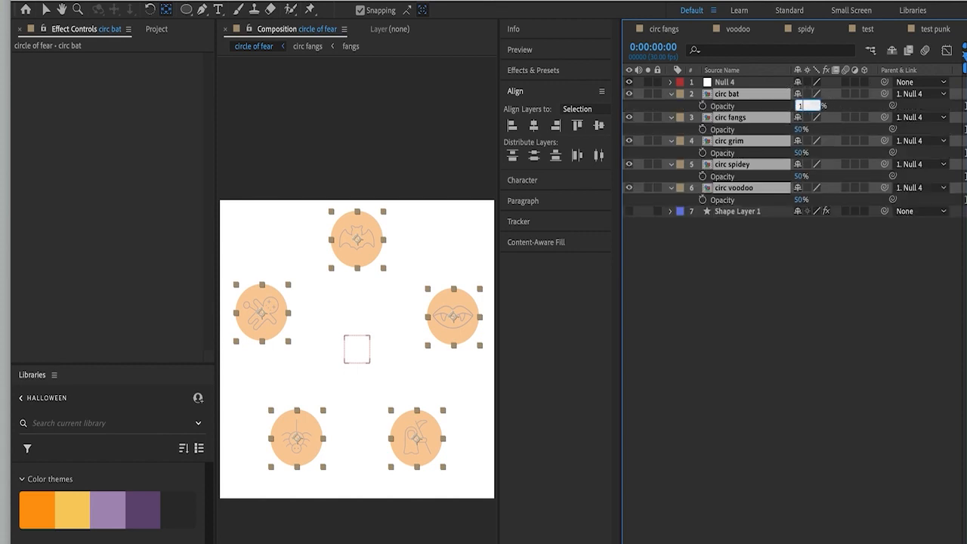
type("00")
key("Return")
- Try rotating the null to turn the five parented icons around the composition's centre
left_click(734, 85)
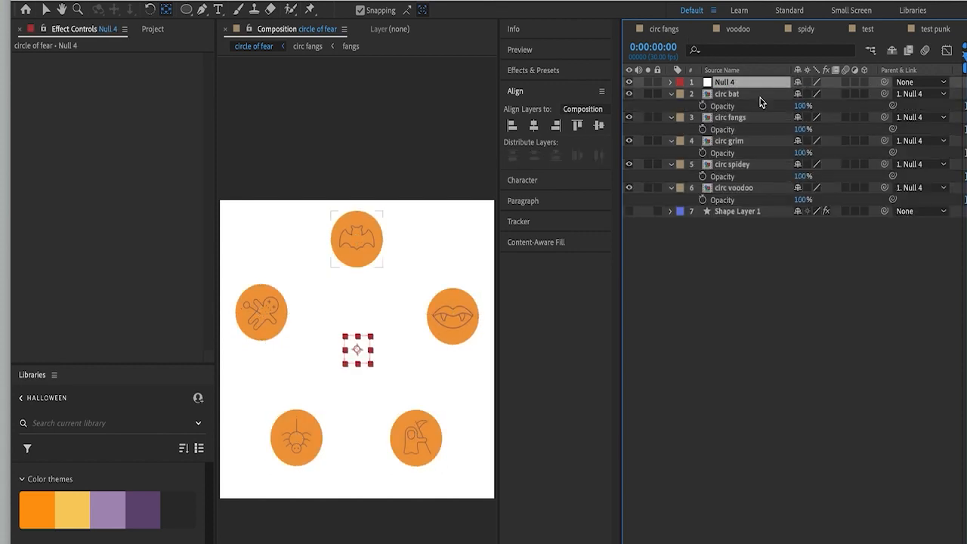
key("r")
left_click_drag(812, 99, 845, 86)
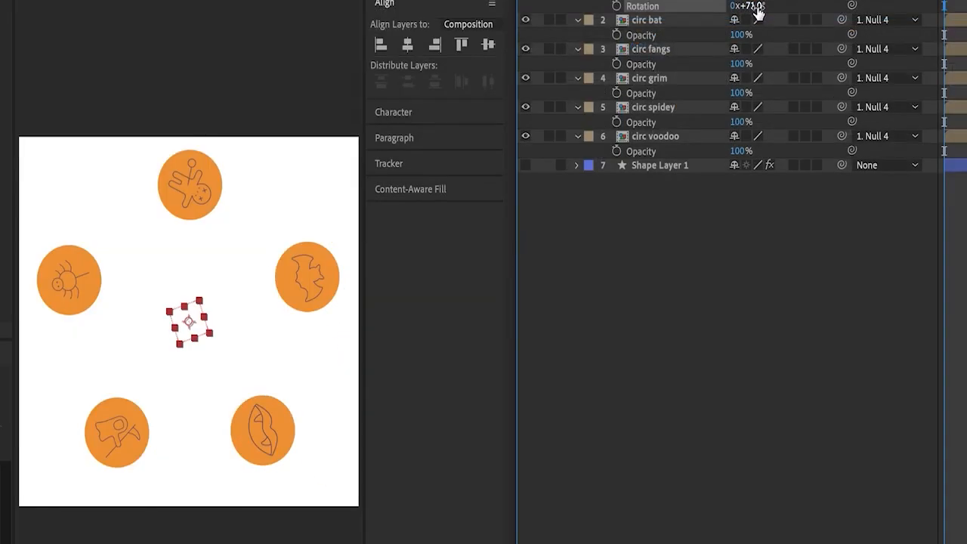
left_click_drag(759, 9, 966, 13)
- Remove the parent from all five circ icon layers by setting it to None
left_click(744, 94)
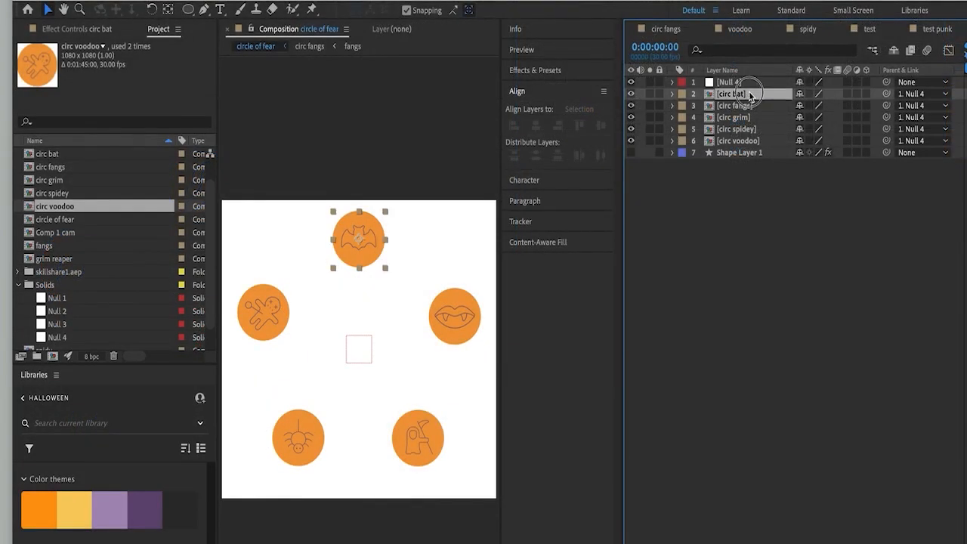
left_click(737, 141, "shift")
left_click(916, 94)
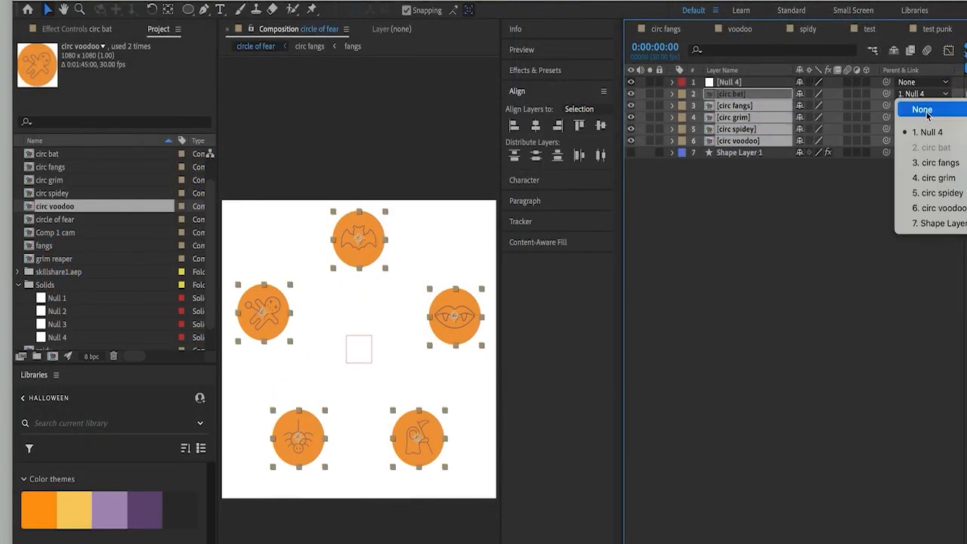
left_click(922, 109)
left_click(710, 234)
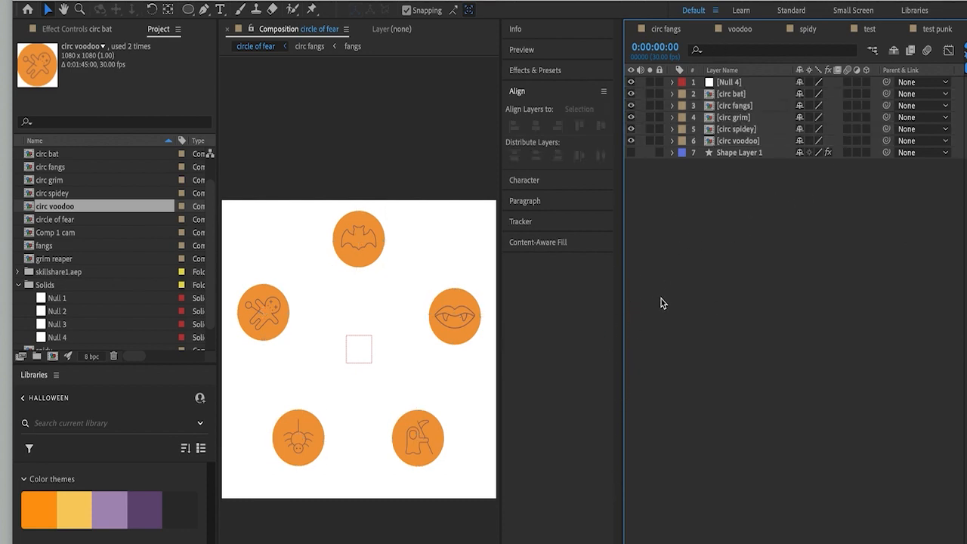
- Rename the central null layer as Null Center
left_click(729, 82)
key("Return")
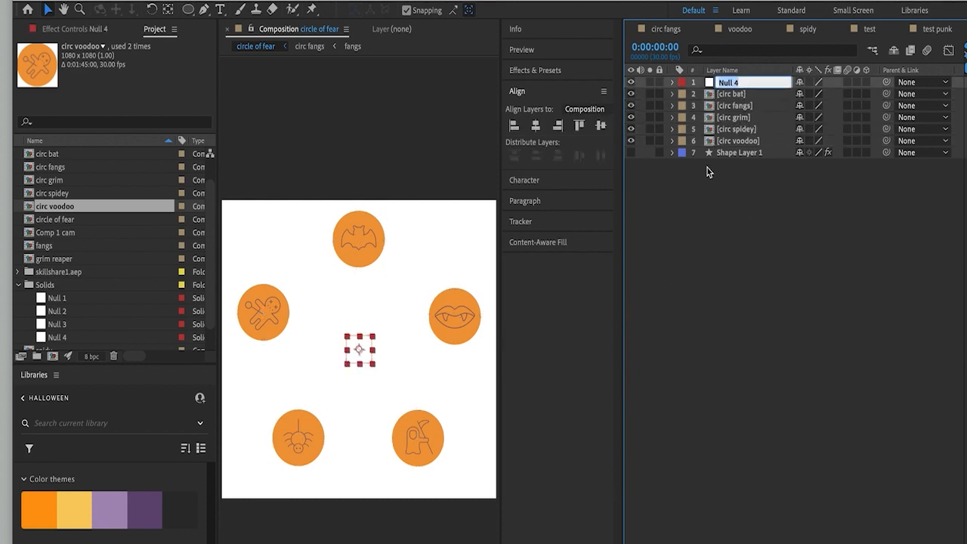
type("Null Center")
key("Return")
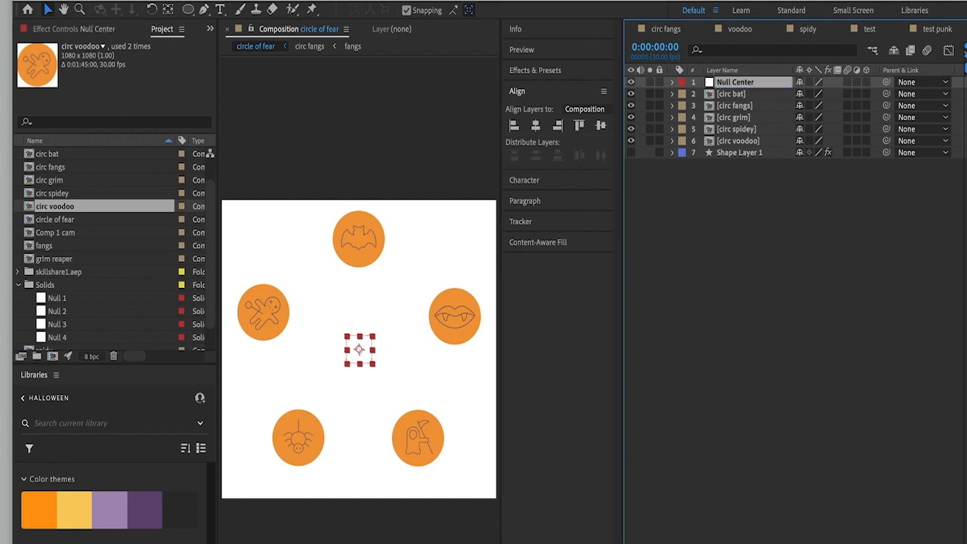
- Add another null with a centred anchor point on the bat icon's centre, placing it directly above the circ bat layer
left_click(715, 205)
right_click(718, 191)
mouse_move(831, 200)
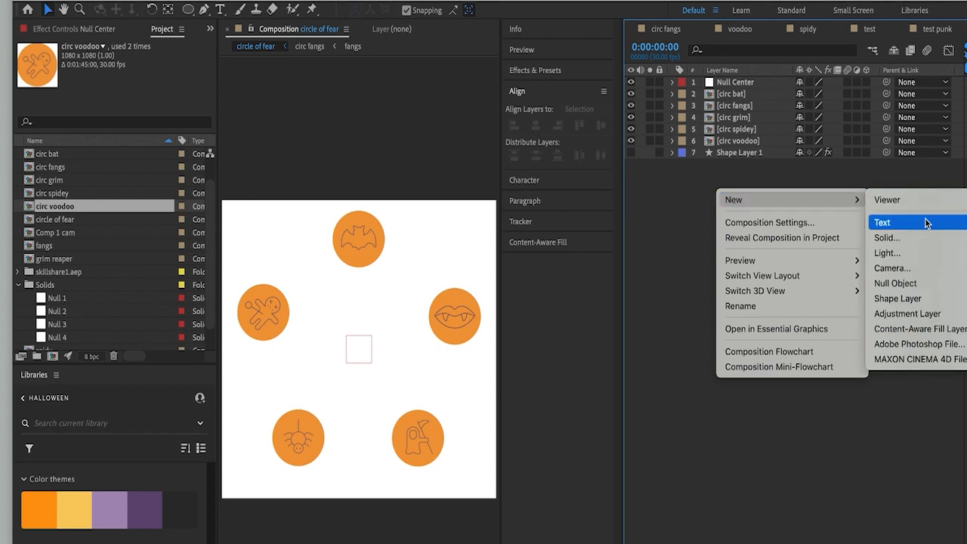
left_click(921, 290)
key("y")
left_click_drag(360, 350, 360, 258)
key("v")
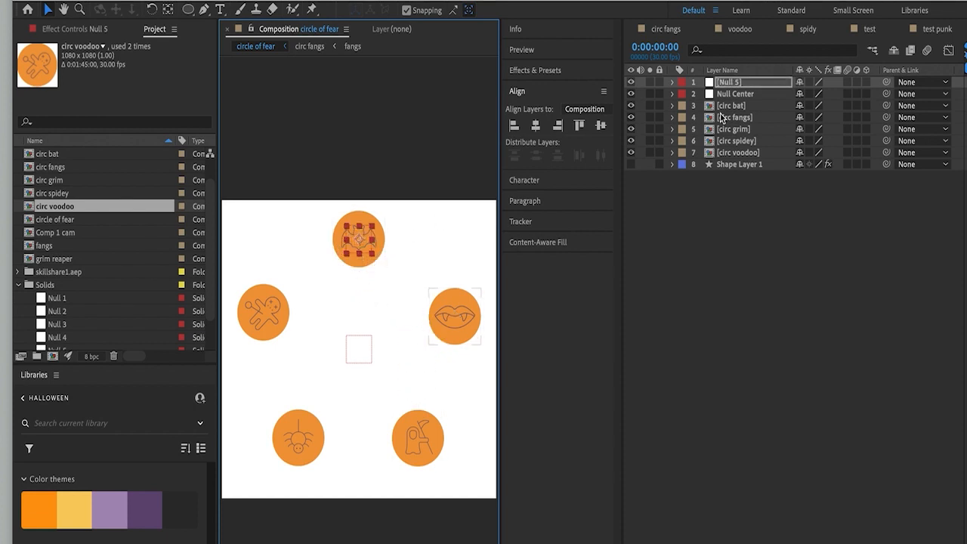
left_click_drag(727, 82, 729, 106)
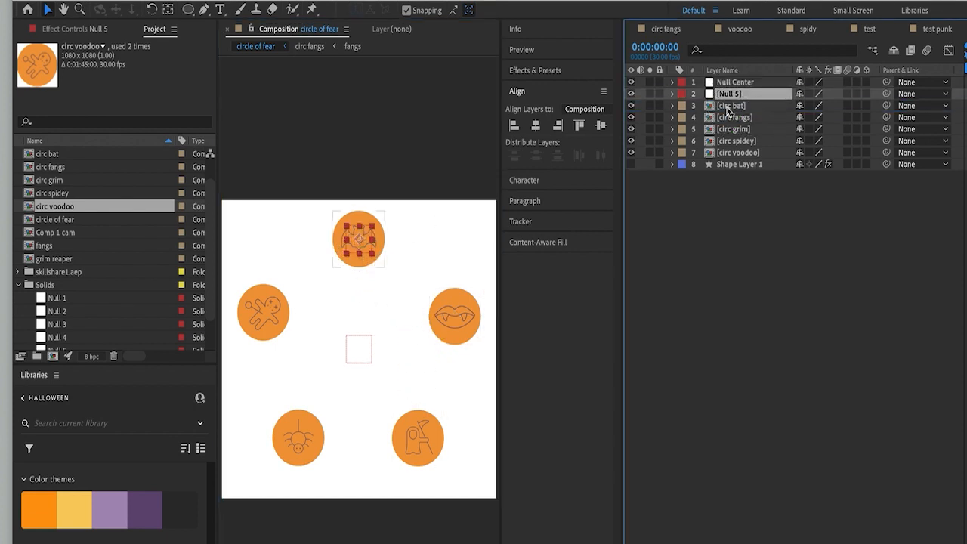
- Duplicate the bat's null onto the centres of the fangs and grim reaper icons, ordering the copies directly above circ fangs and circ grim
key("ctrl+d")
left_click_drag(359, 238, 460, 318)
left_click_drag(733, 94, 733, 127)
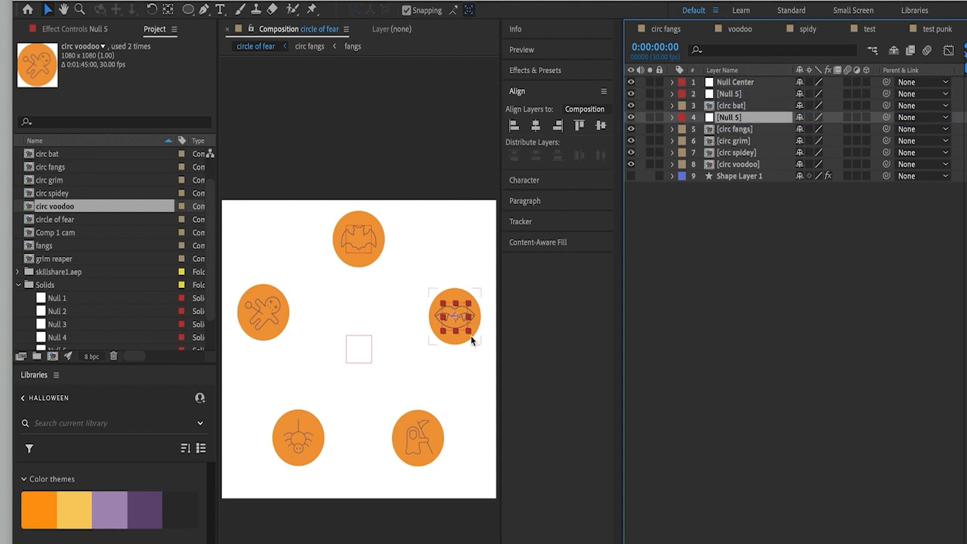
key("ctrl+d")
left_click_drag(457, 323, 421, 442)
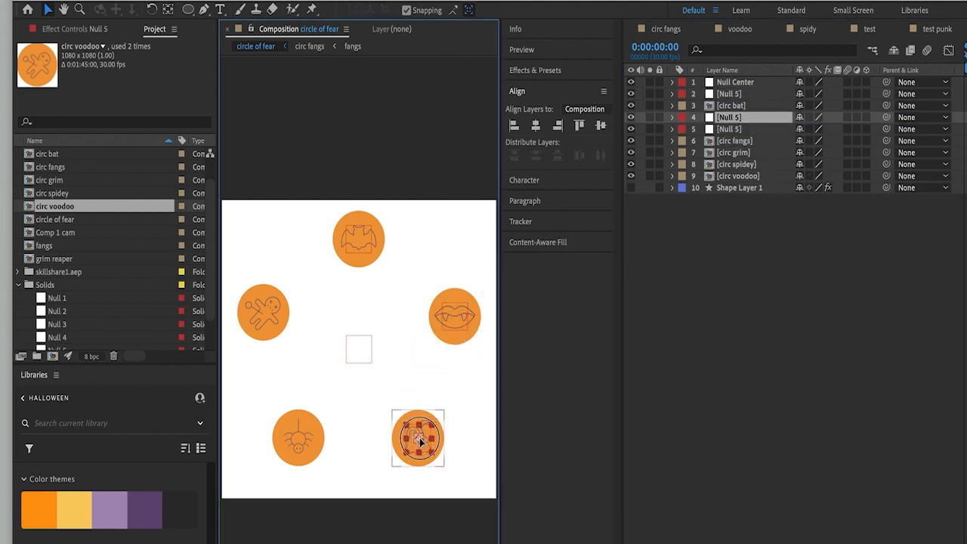
left_click_drag(749, 117, 744, 146)
- Duplicate the null onto the centres of the spider and voodoo icons, with the copies directly above circ spidey and circ voodoo
key("ctrl+d")
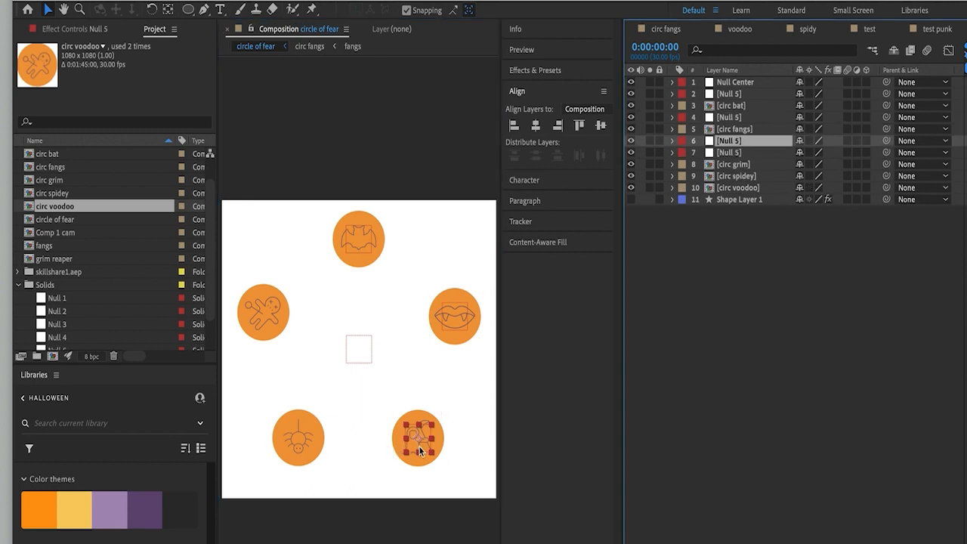
left_click_drag(422, 440, 302, 442)
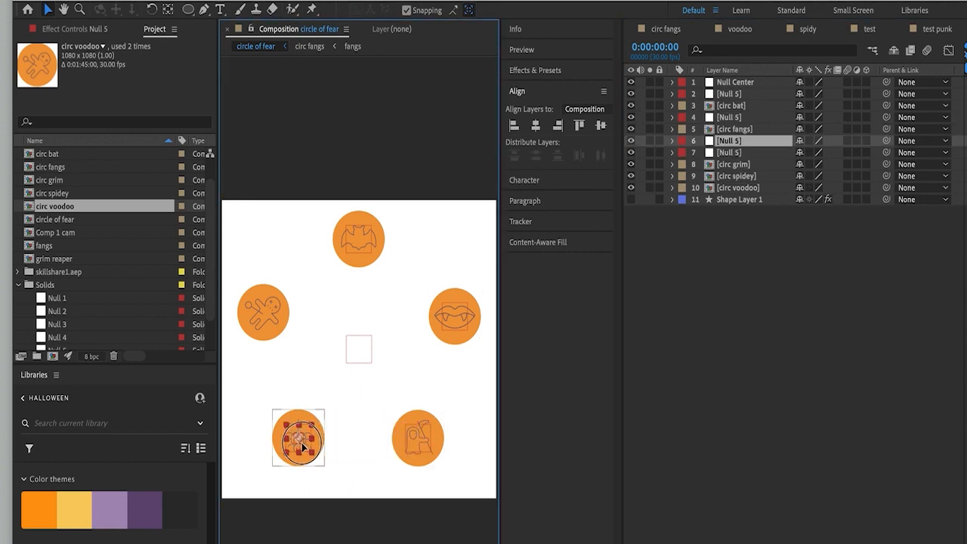
left_click_drag(732, 142, 732, 184)
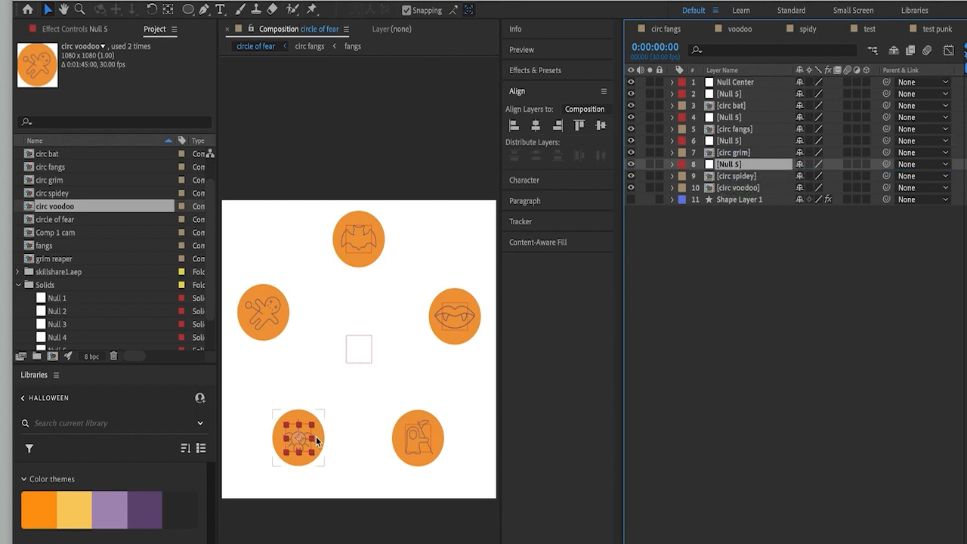
left_click_drag(316, 440, 286, 330)
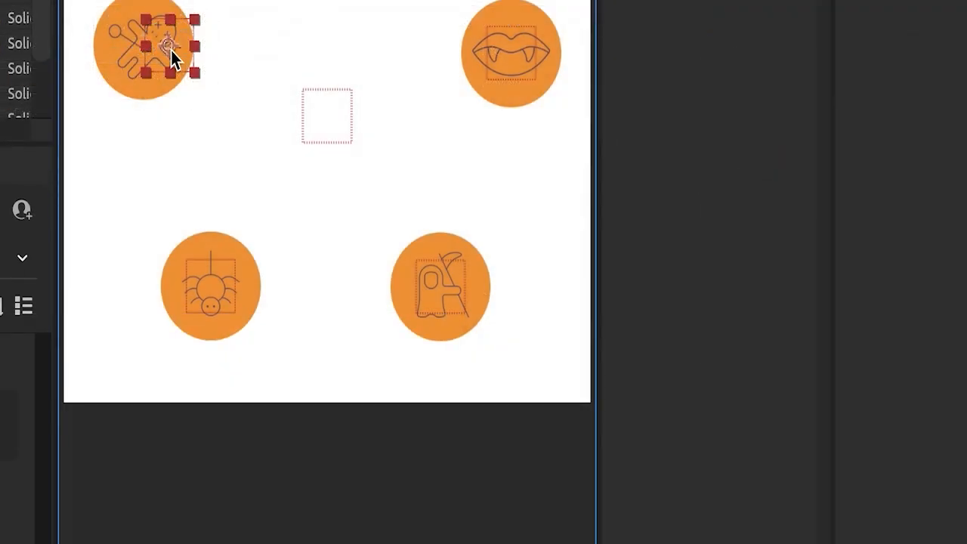
left_click_drag(171, 50, 144, 50)
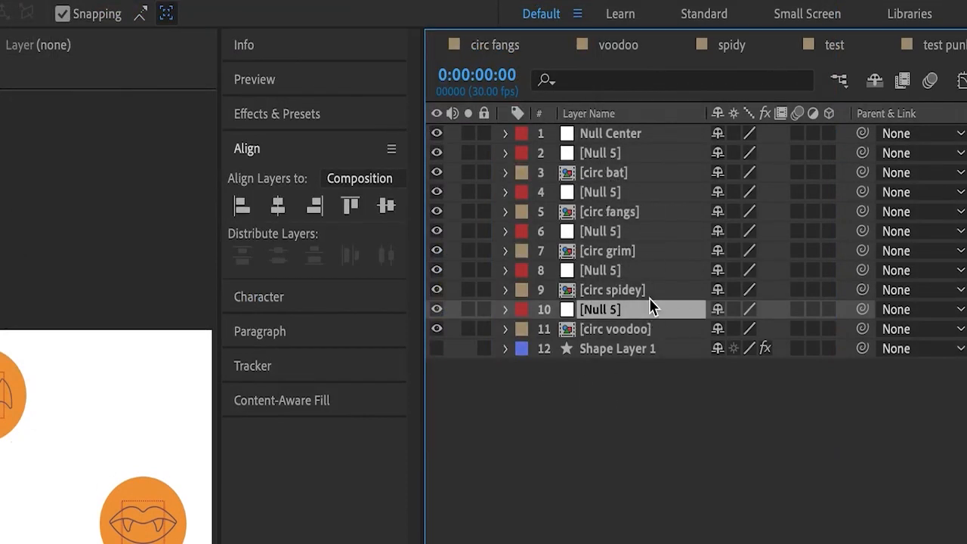
- Rename the null above circ bat as Null Icon and copy that name
left_click(609, 155)
key("Return")
type("N")
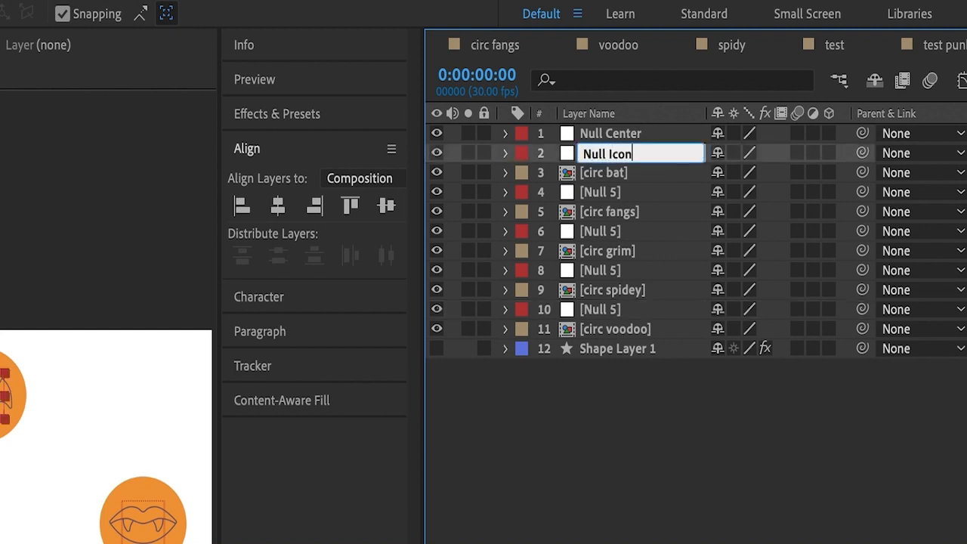
key("Return")
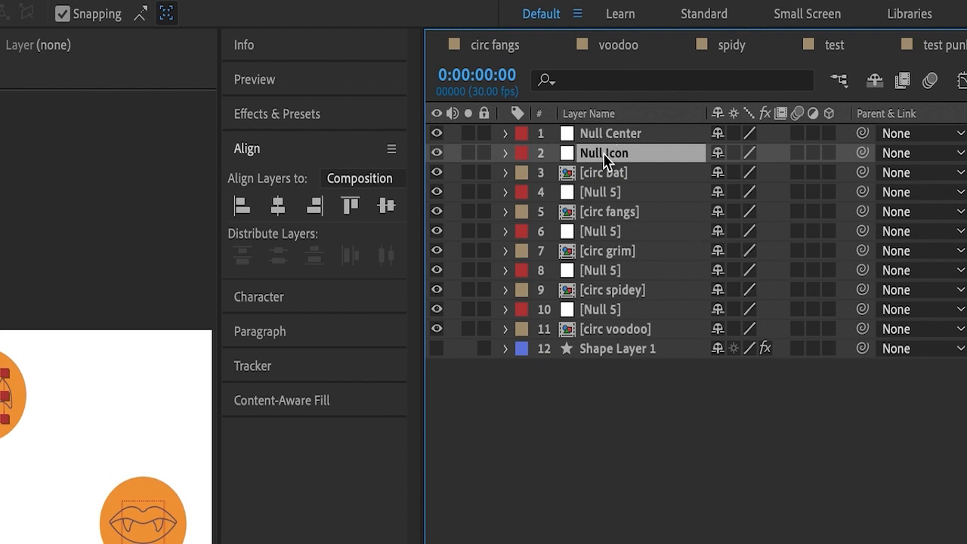
key("Return")
key("ctrl+c")
key("Return")
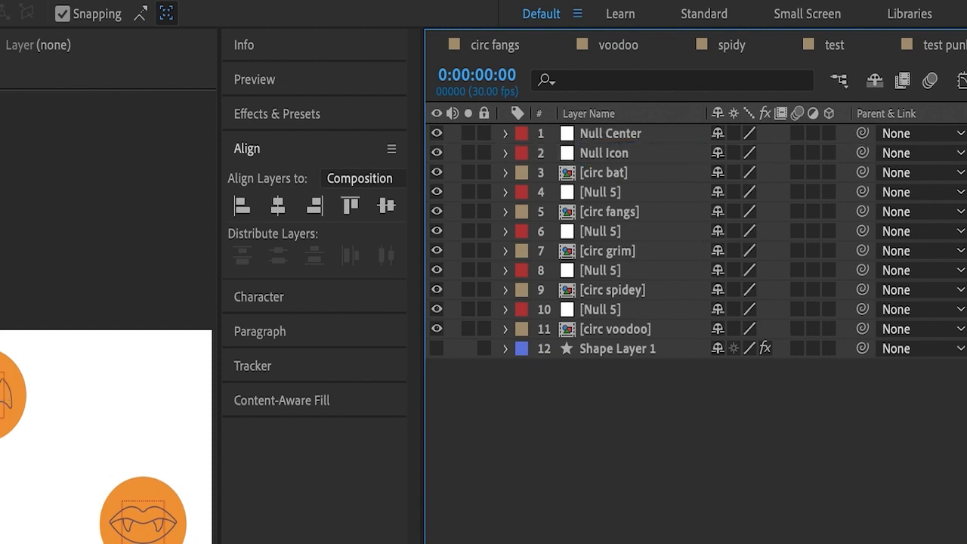
- Rename the nulls above circ fangs, circ grim, circ spidey and circ voodoo as Null Icon using the copied name
left_click(612, 192)
key("Return")
key("ctrl+v")
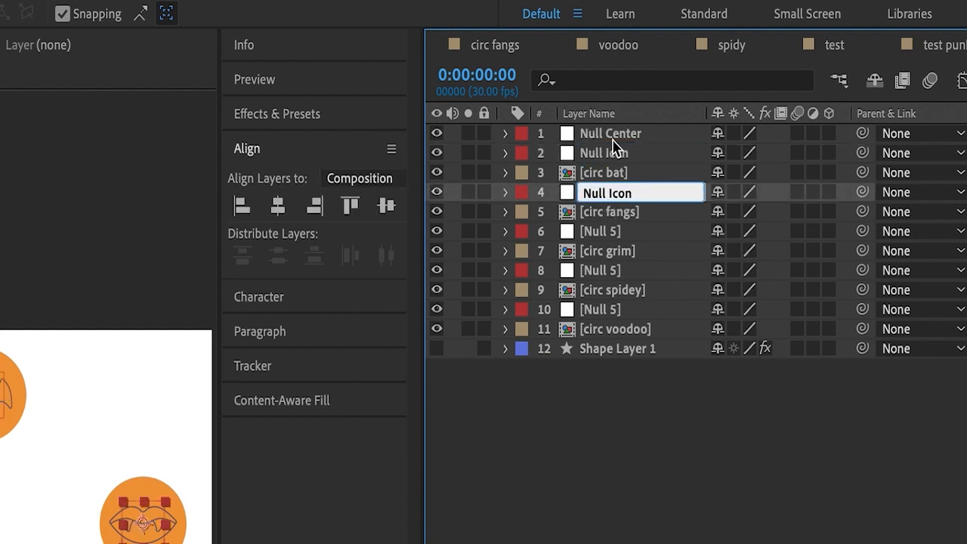
left_click(606, 231)
key("Return")
key("ctrl+v")
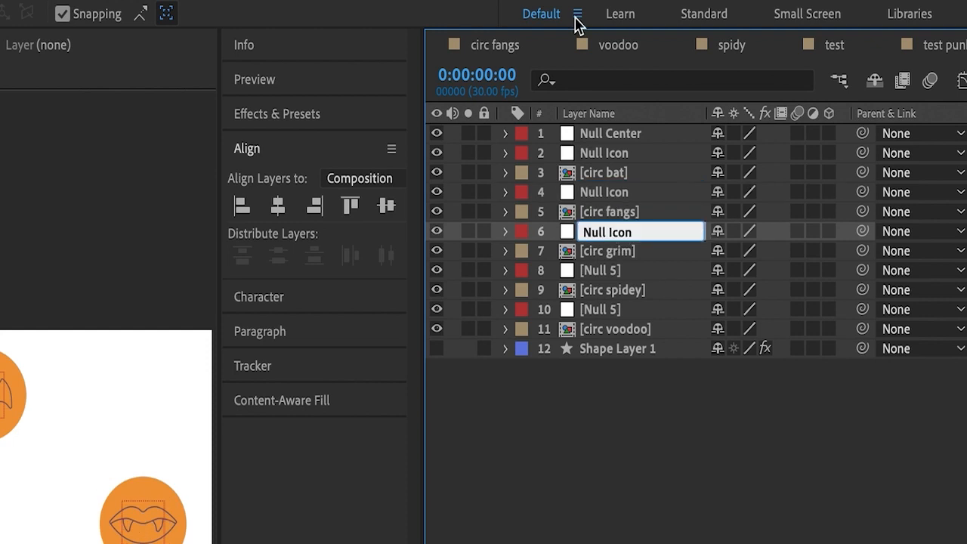
left_click(608, 274)
key("Return")
key("ctrl+v")
left_click(612, 311)
key("Return")
key("ctrl+v")
left_click(665, 462)
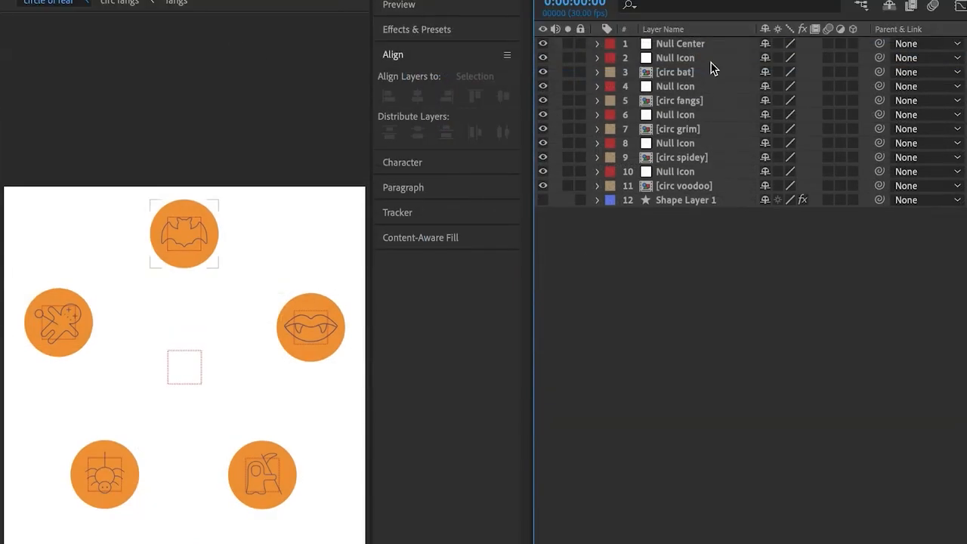
- Parent all five Null Icon layers to Null Center
left_click(695, 59)
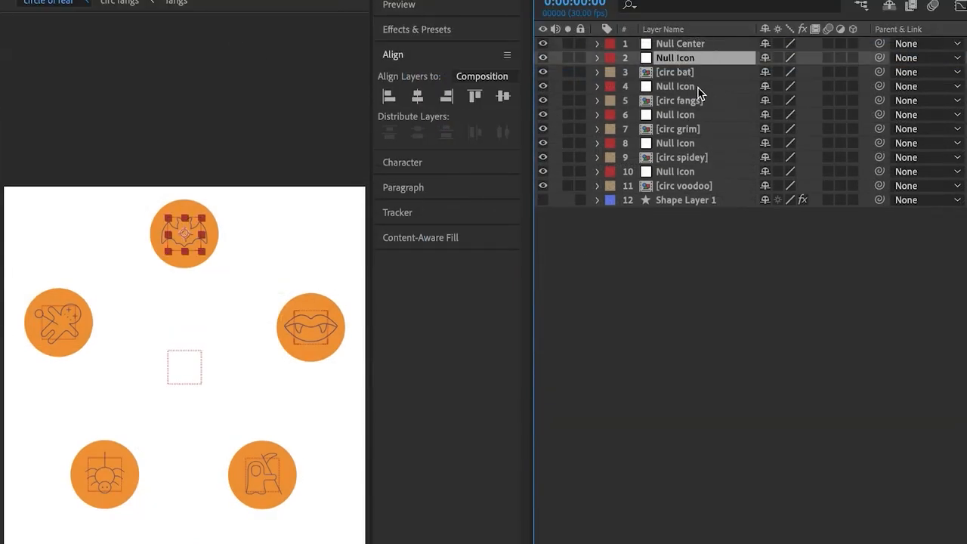
left_click(701, 88, "ctrl")
left_click(705, 117, "ctrl")
left_click(697, 144, "ctrl")
left_click(701, 173, "ctrl")
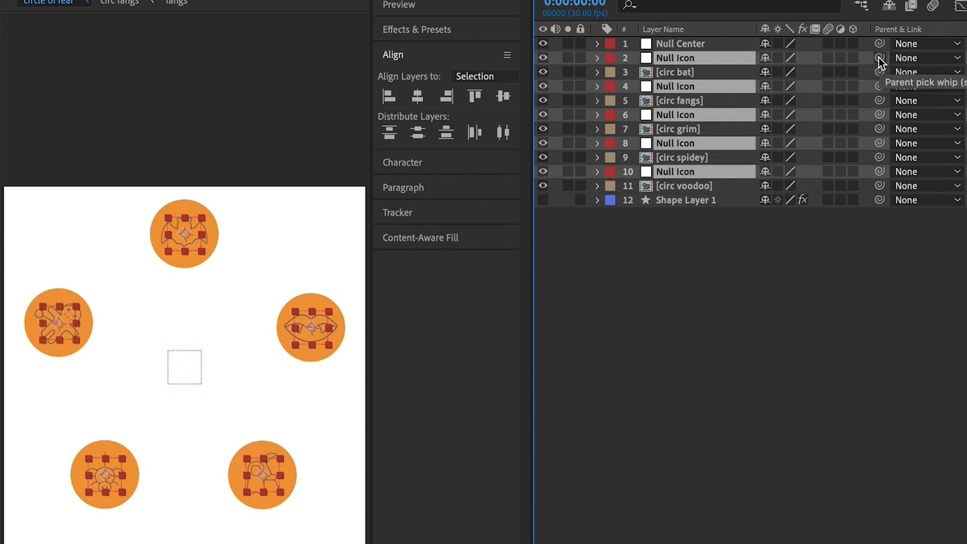
left_click_drag(879, 60, 697, 39)
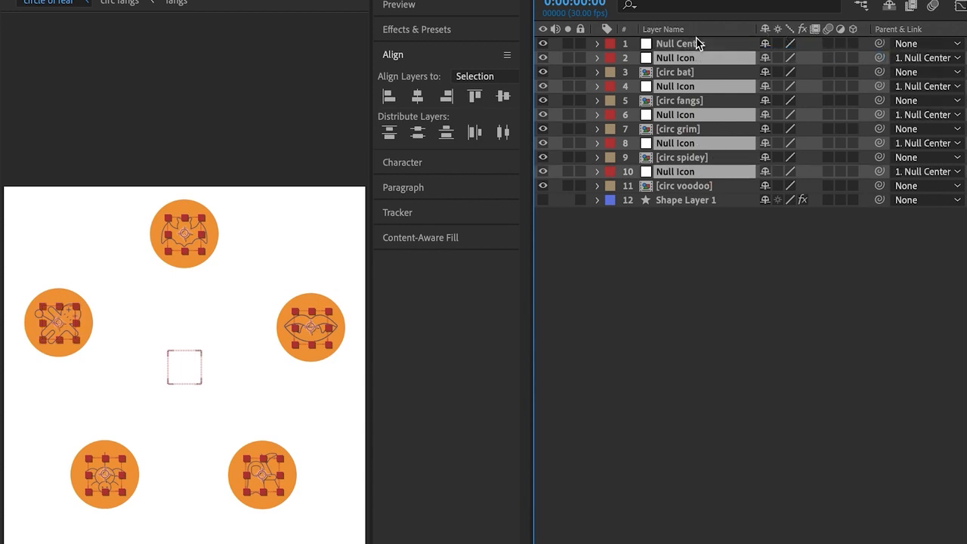
- Make Null Center, the five Null Icon layers and the five circ icon layers 3D
left_click(695, 39)
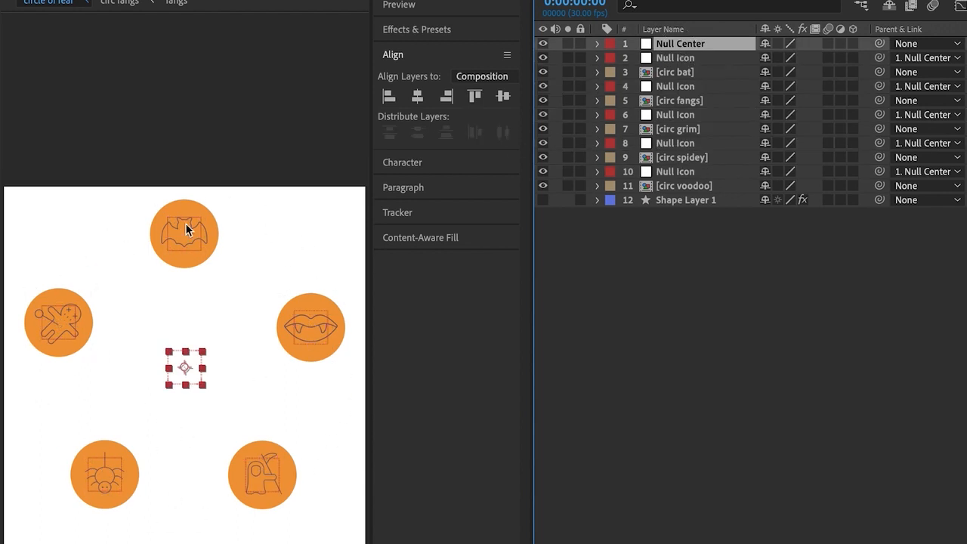
left_click(683, 189, "shift")
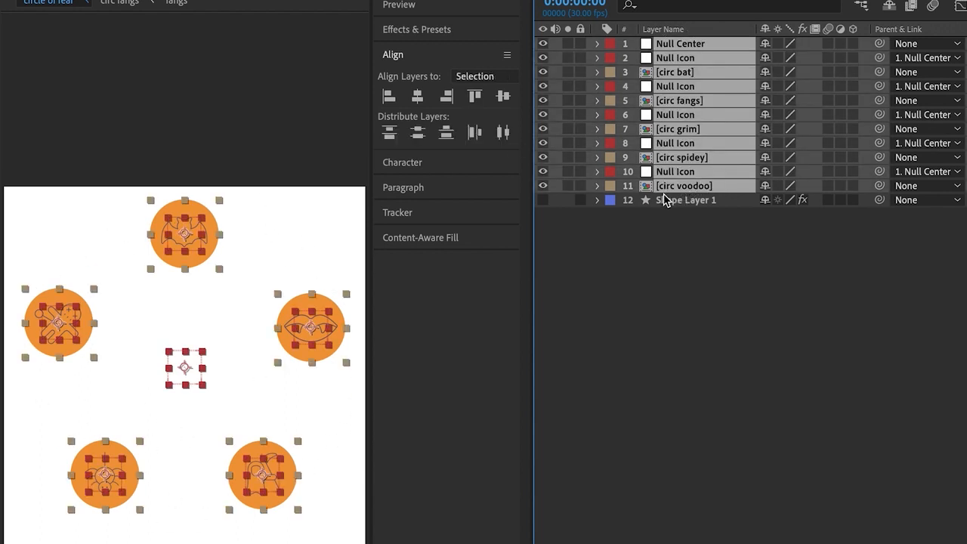
left_click(852, 44)
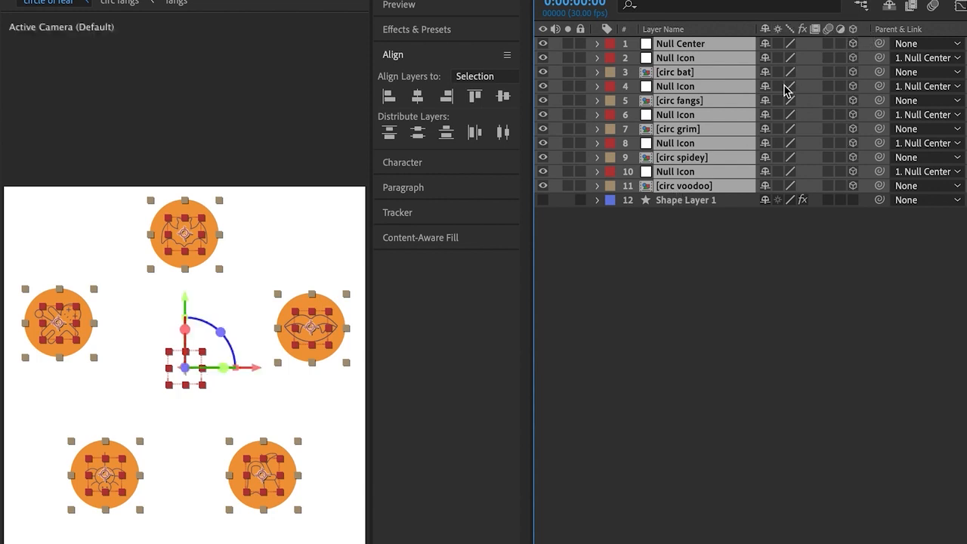
left_click(682, 227)
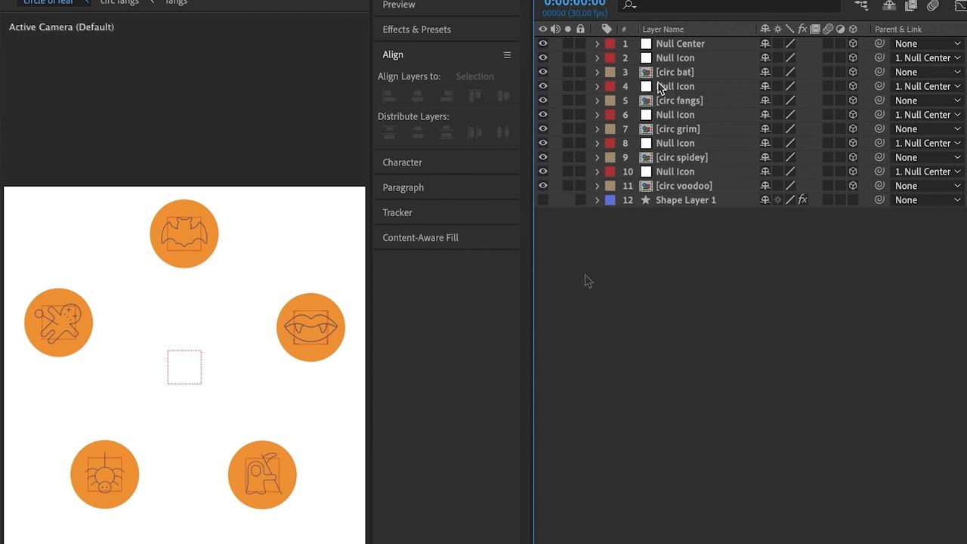
- Add an expression to the Z Rotation of the Null Icon above circ bat and begin it with -this
left_click(684, 61)
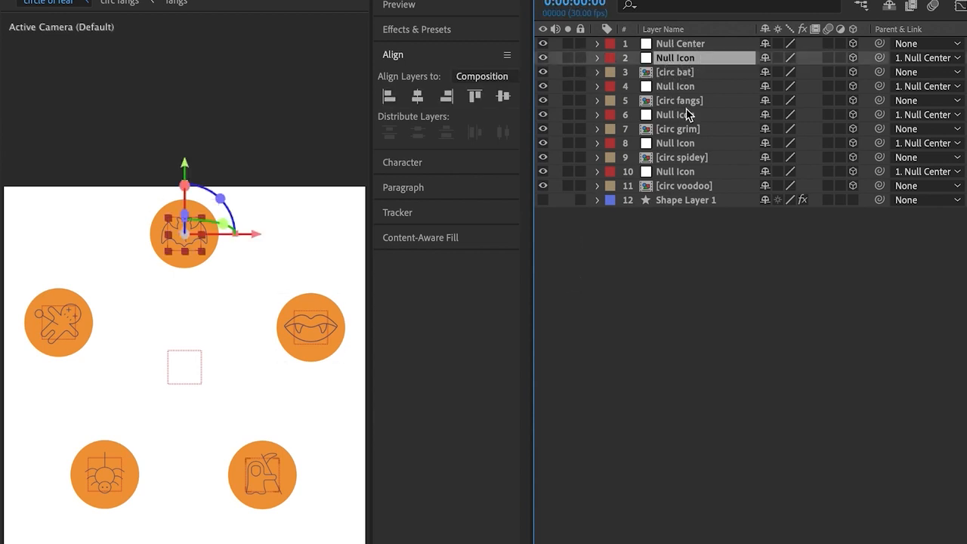
key("r")
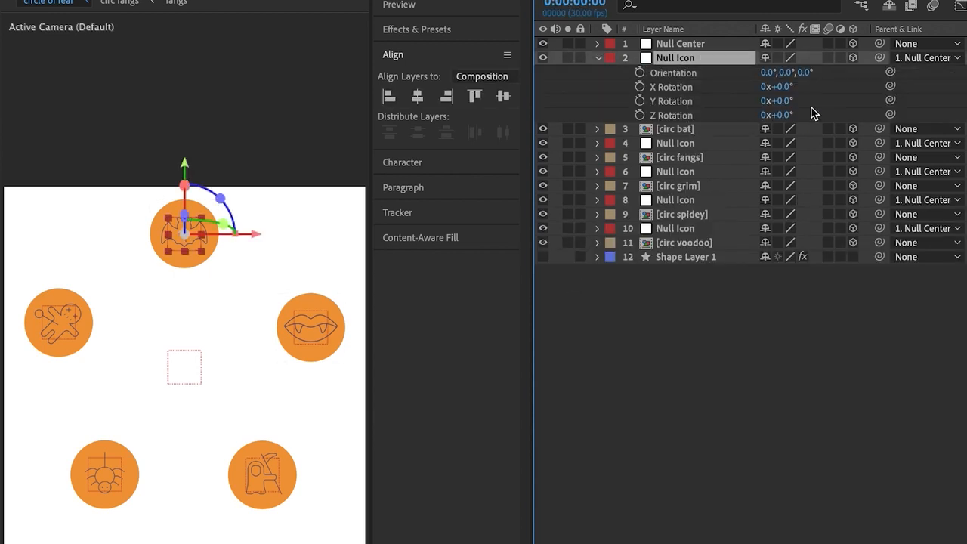
left_click(641, 118, "alt")
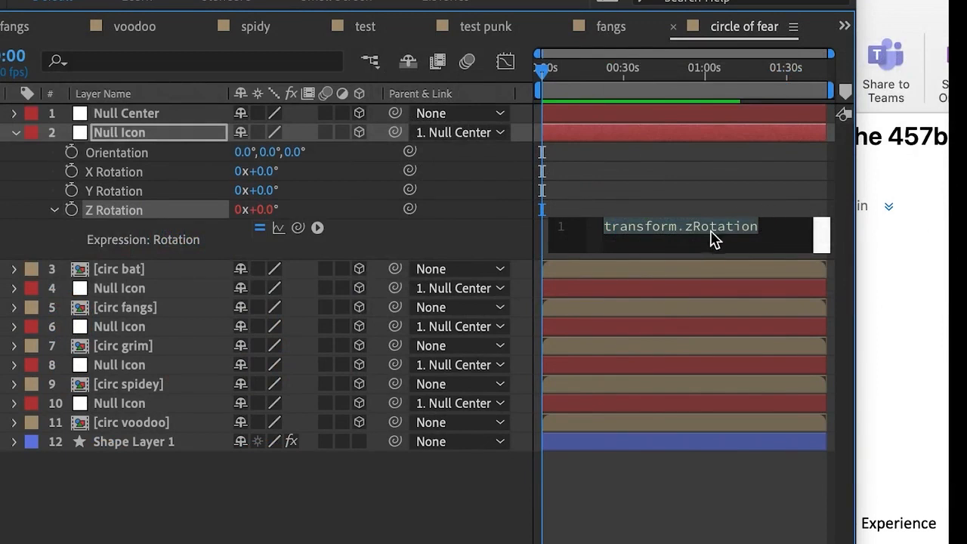
type("-")
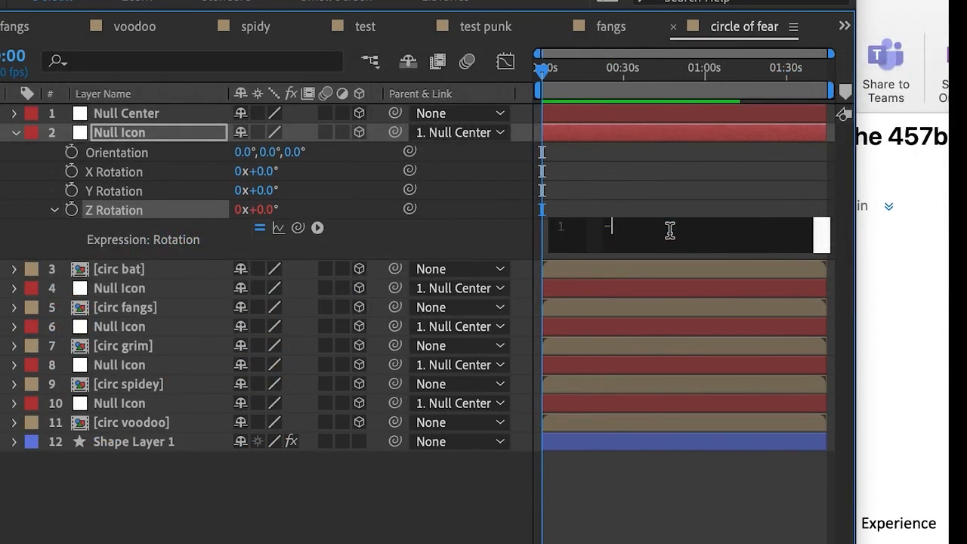
type("thi")
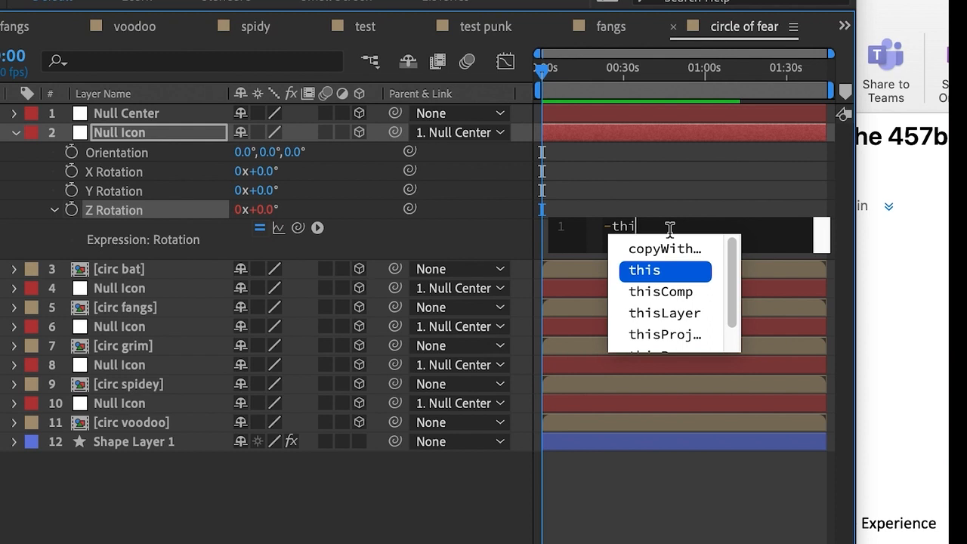
key("Return")
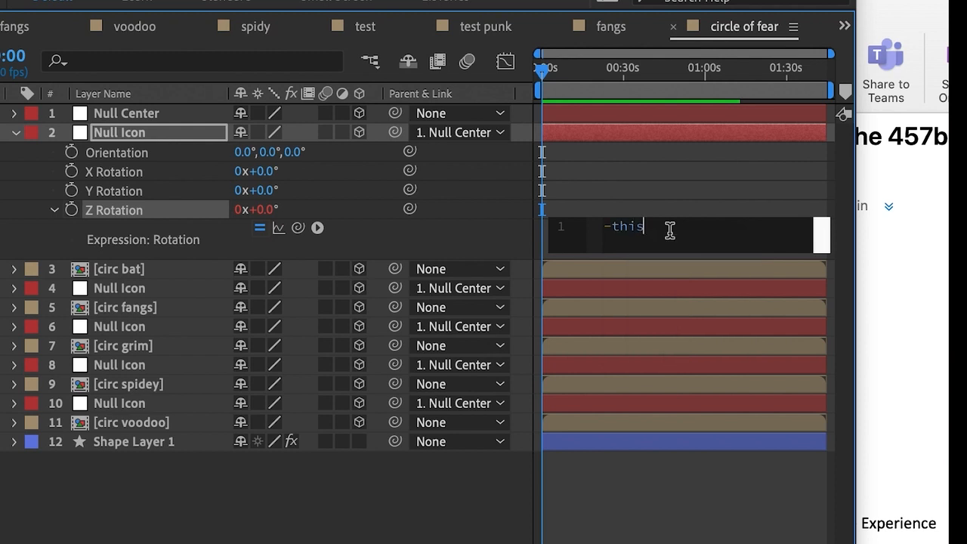
- Complete the Z Rotation expression of Null Icon layer 2 as -thisComp.layer("Null Center").transform.zRotation
type("Comp.la")
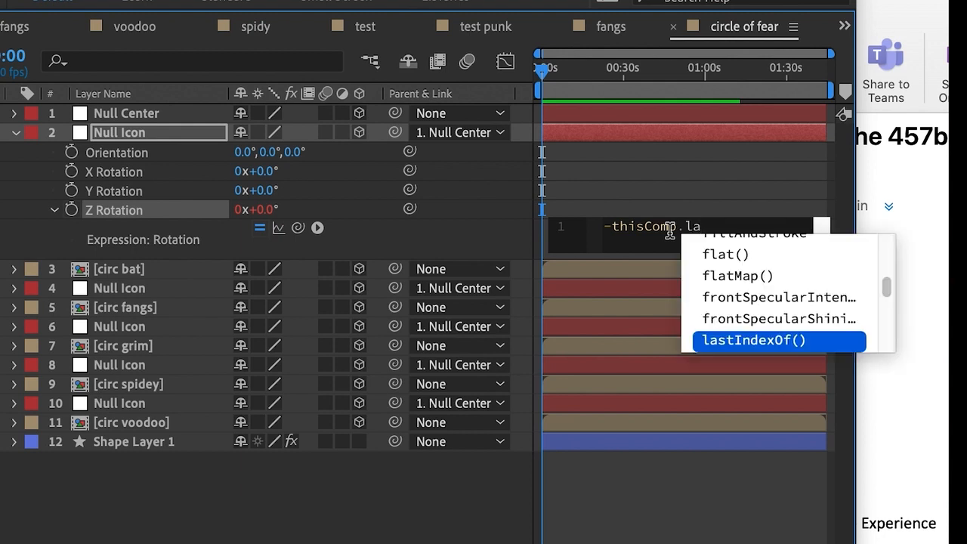
type("y")
key("Return")
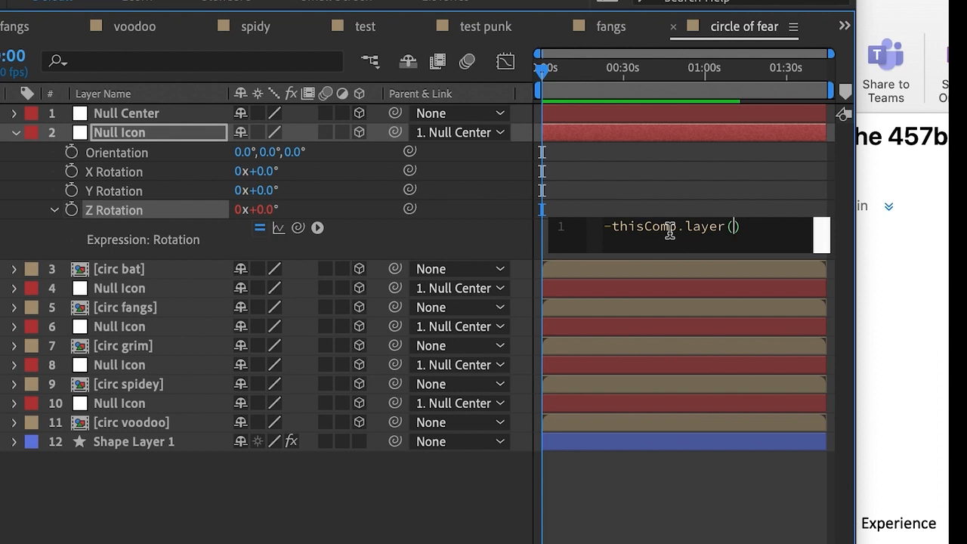
type("\"Null")
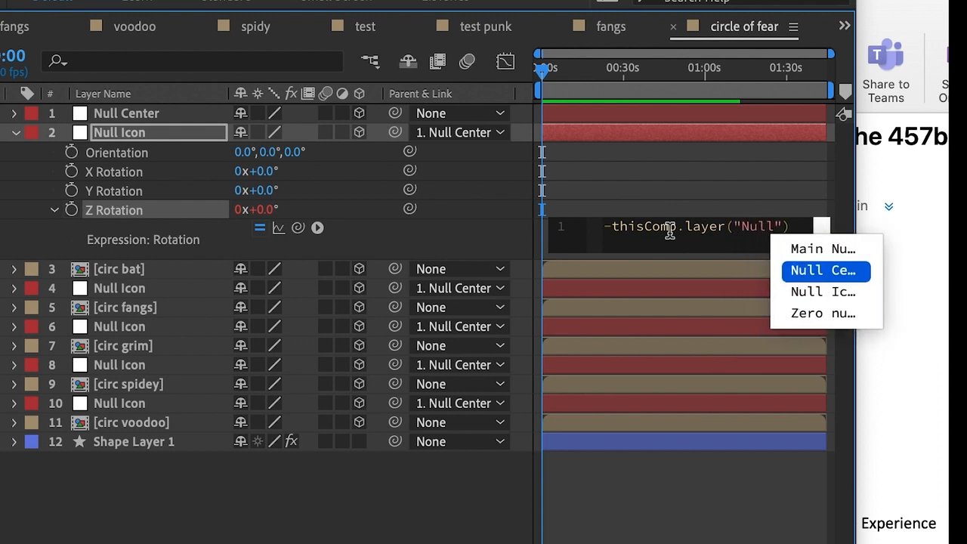
type(" Center\"")
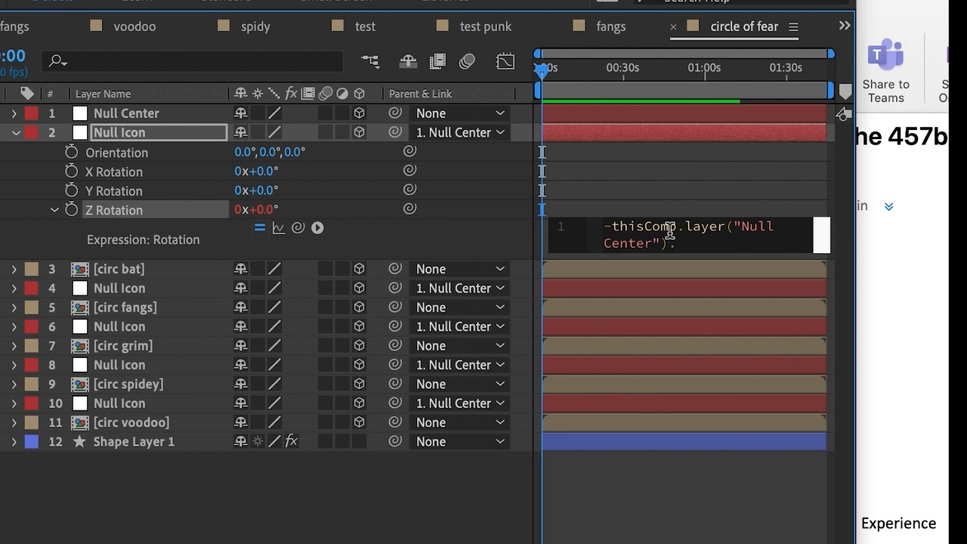
type(").transf")
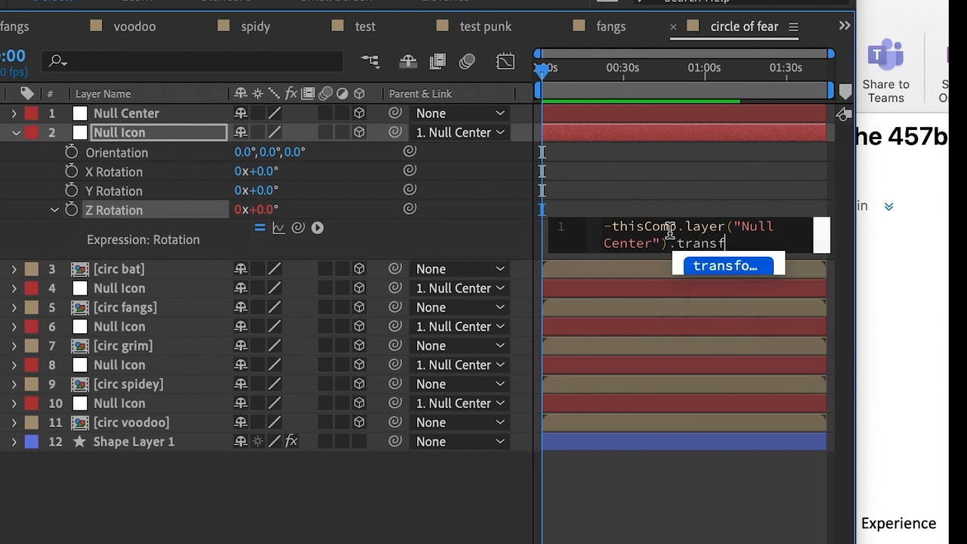
type("orm.zRotation")
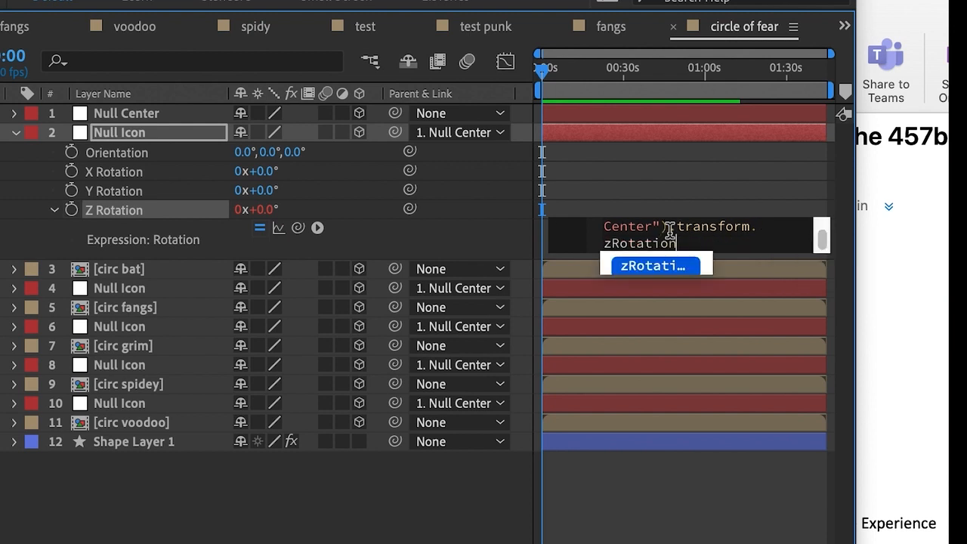
left_click(606, 256)
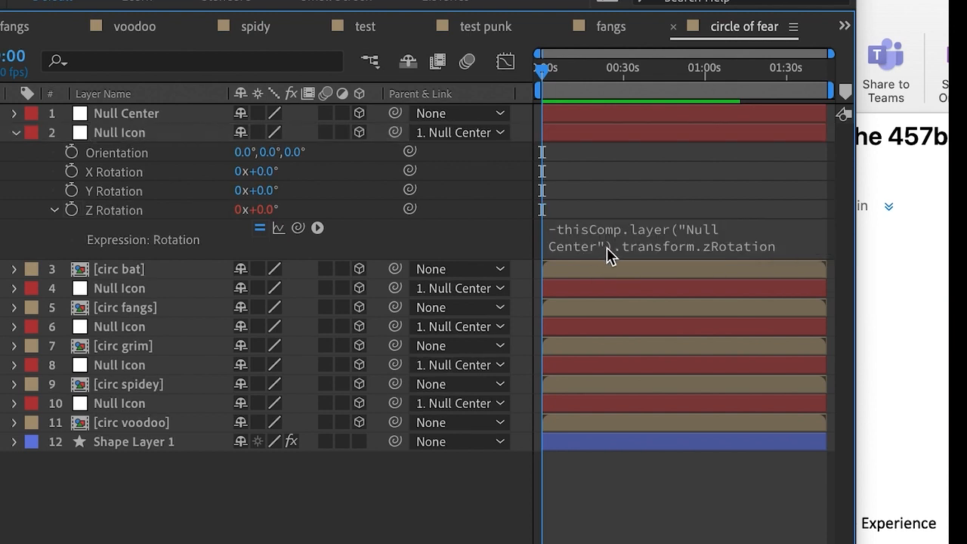
- Copy layer 2's Z Rotation expression and apply it to the Z Rotation of Null Icon layer 4
left_click(143, 118)
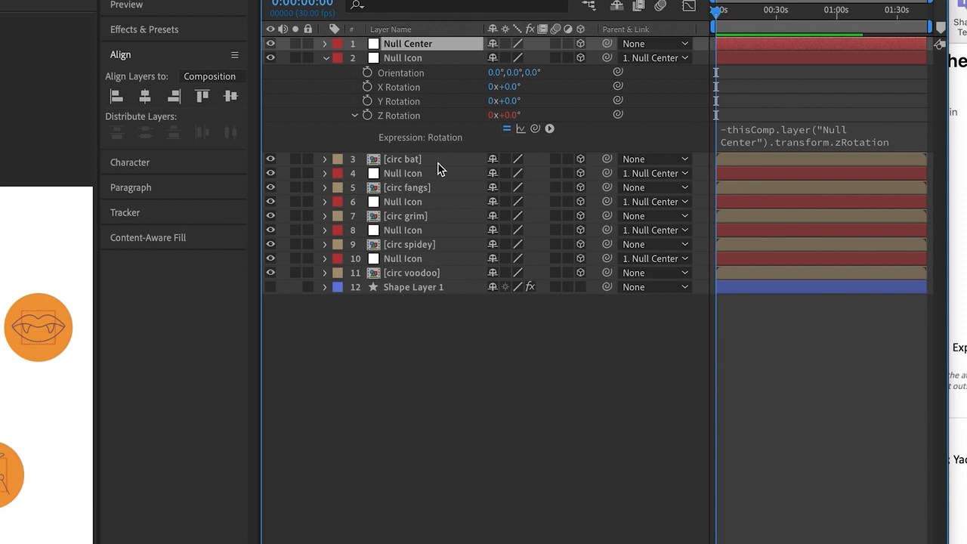
left_click(755, 135)
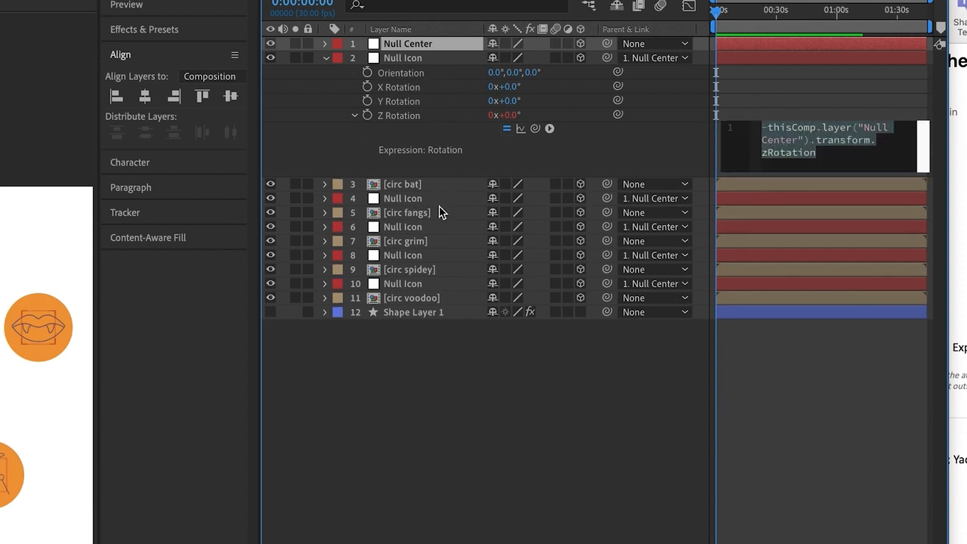
left_click(410, 201)
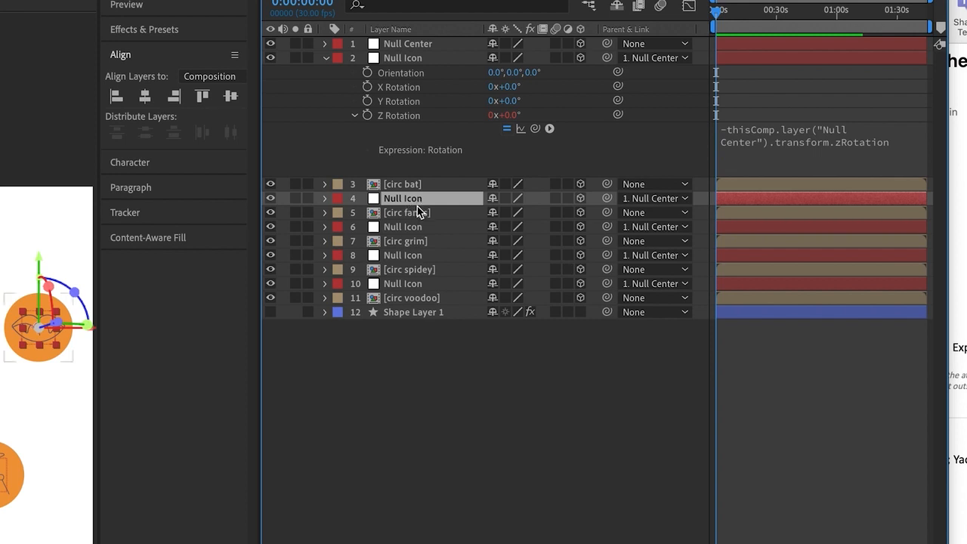
key("r")
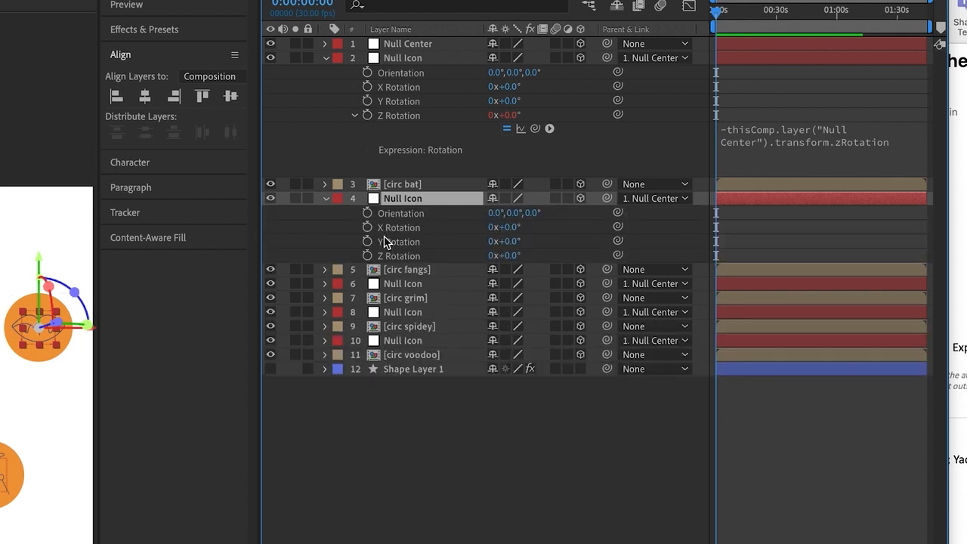
left_click(368, 256, "alt")
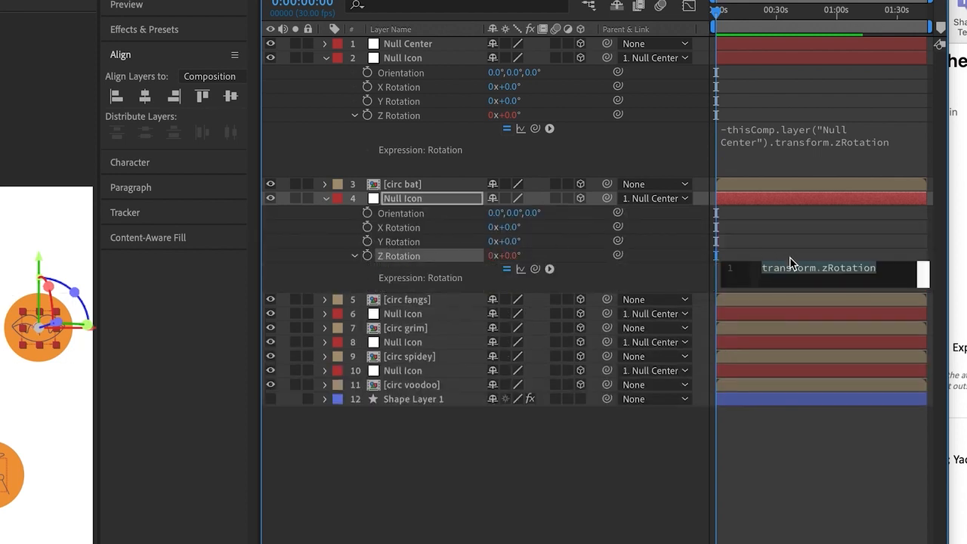
type("-thisComp.layer(\"Null Center\").transform.zRotation")
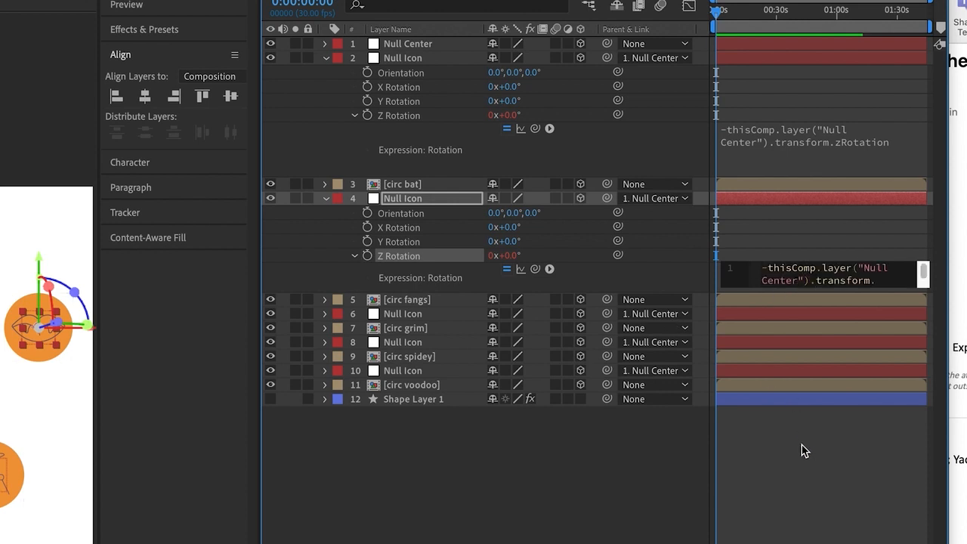
left_click(805, 451)
- Apply the expression -thisComp.layer("Null Center").transform.zRotation to the Z Rotation of Null Icon layer 6
left_click(404, 314)
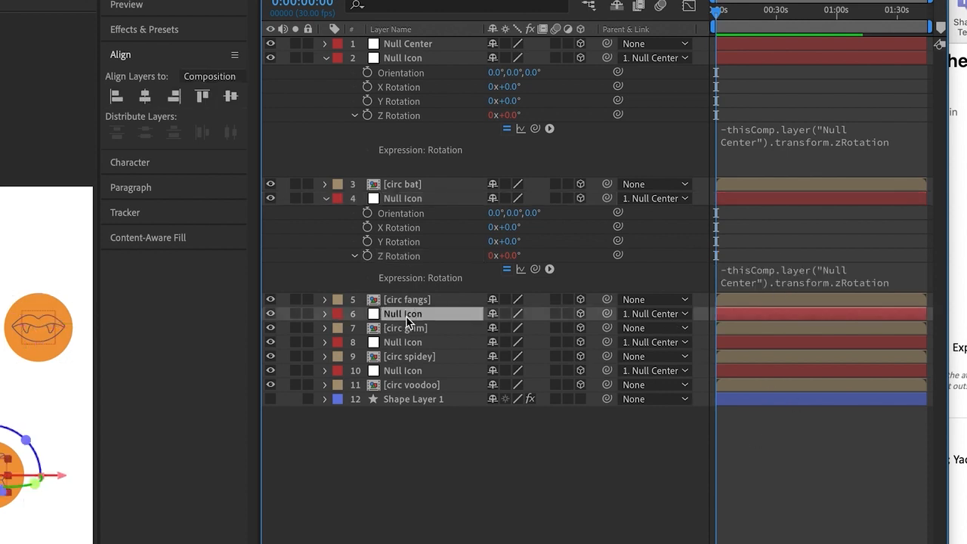
key("r")
left_click(368, 371, "alt")
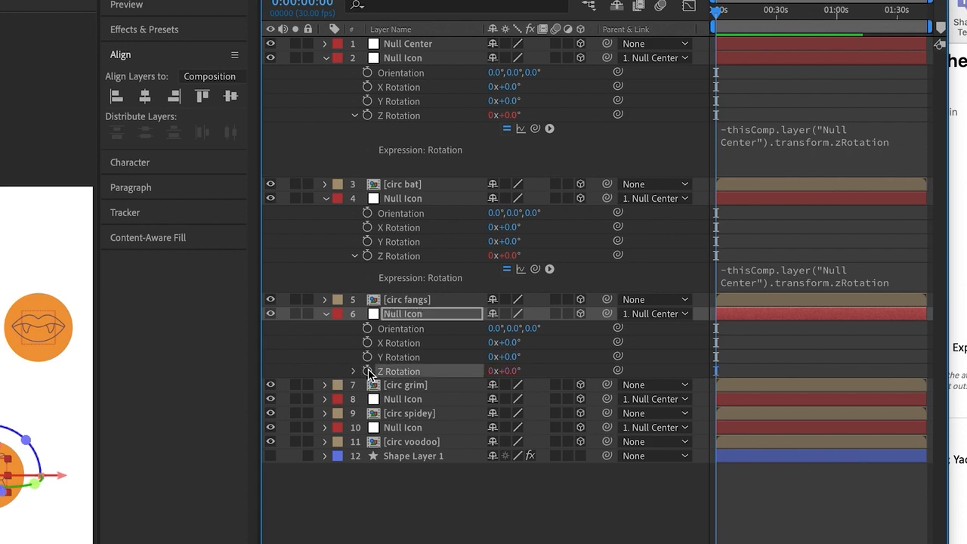
type("-thisComp.layer(\"Null Center\").transform.zRotation")
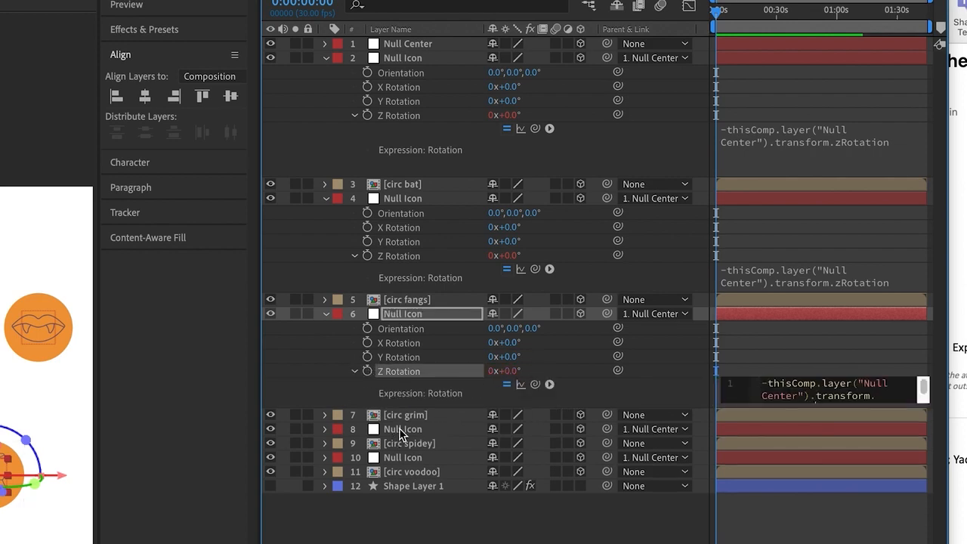
- Apply the expression -thisComp.layer("Null Center").transform.zRotation to the Z Rotation of Null Icon layer 8
left_click(400, 429)
key("r")
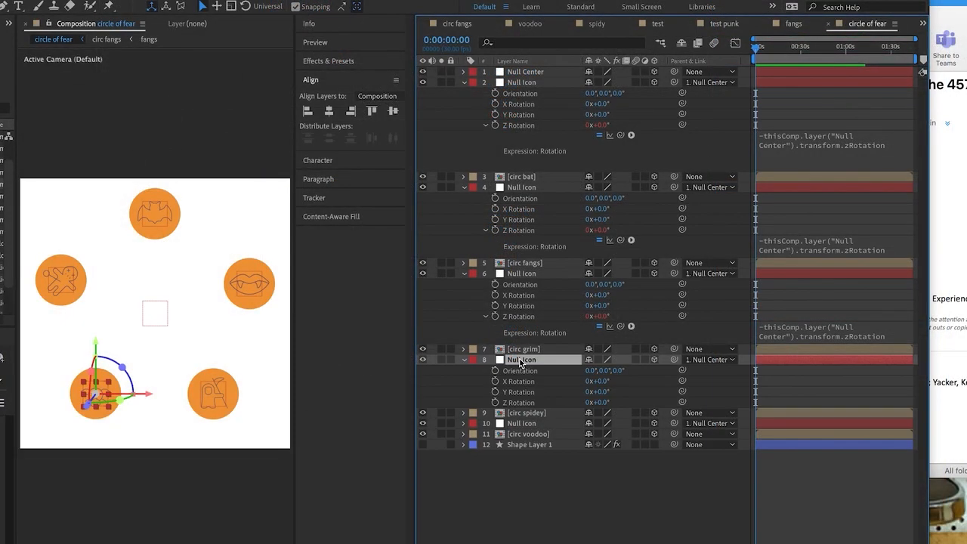
left_click(496, 403, "alt")
type("-thisComp.layer(\"Null Center\").transform.zRotation")
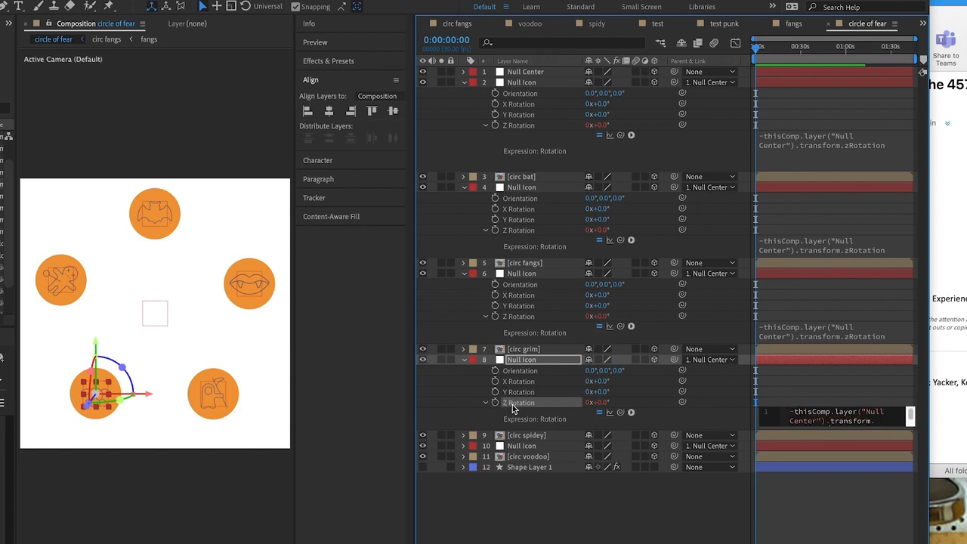
- Apply the expression -thisComp.layer("Null Center").transform.zRotation to the Z Rotation of Null Icon layer 10
left_click(517, 447)
key("r")
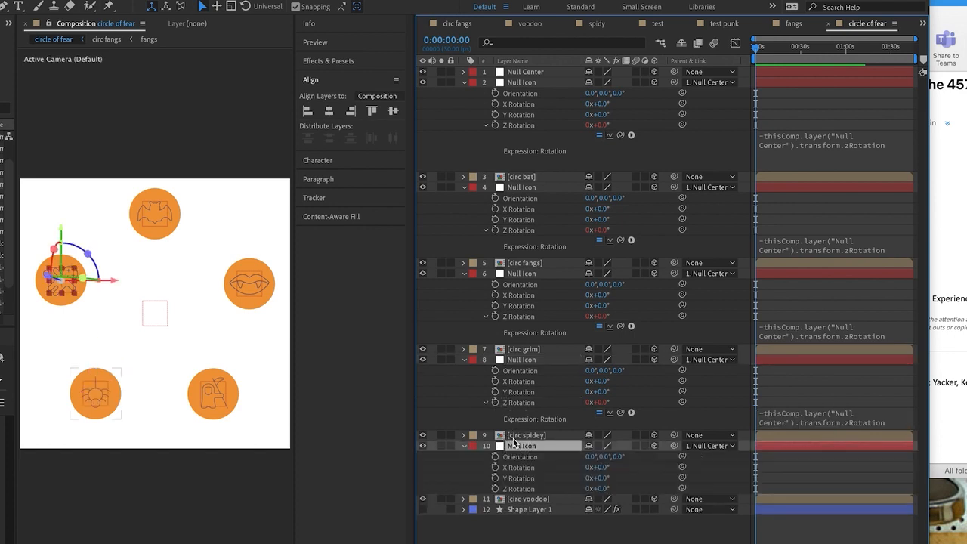
left_click(495, 489, "alt")
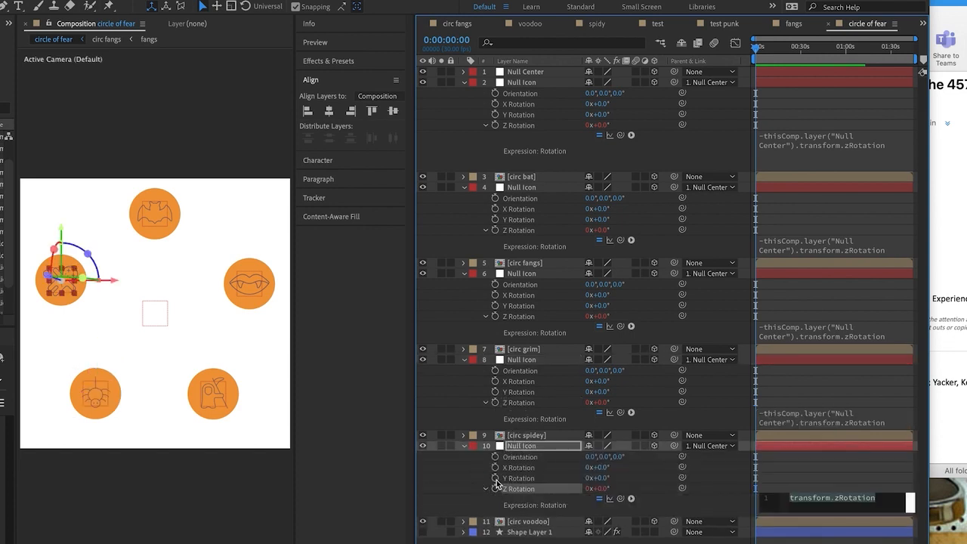
type("-thisComp.layer(\"Null Center\").transform.zRotation")
left_click(824, 541)
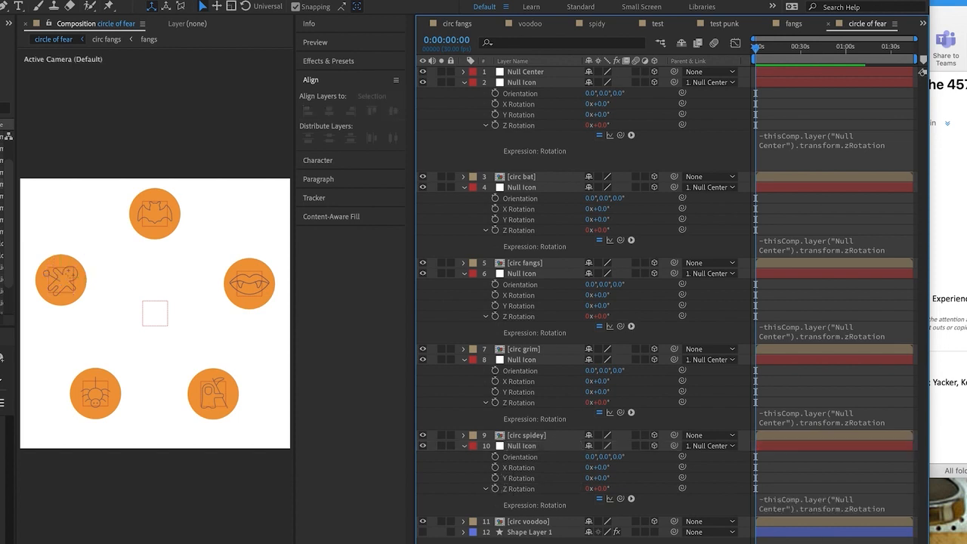
- Collapse the revealed rotation properties of all layers in the circle of fear composition
key("ctrl+a")
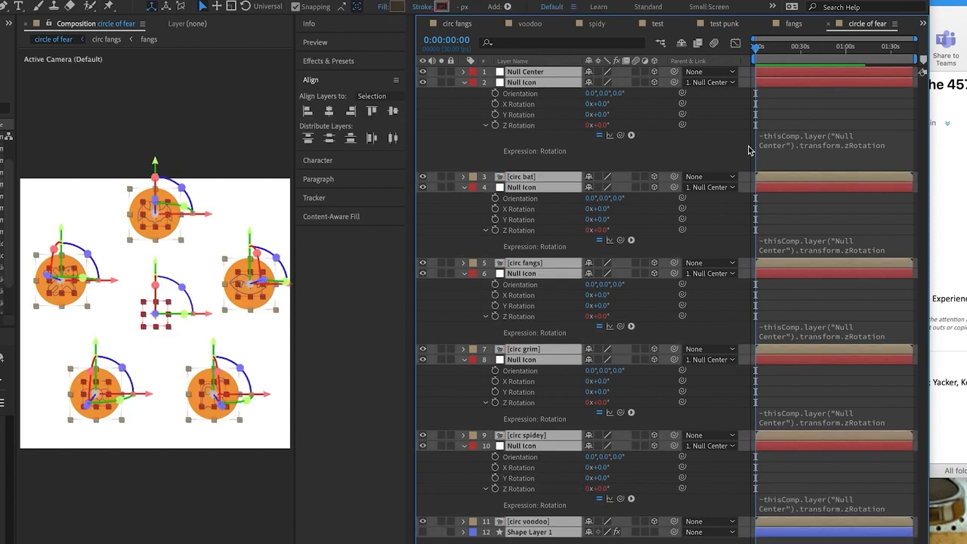
key("u")
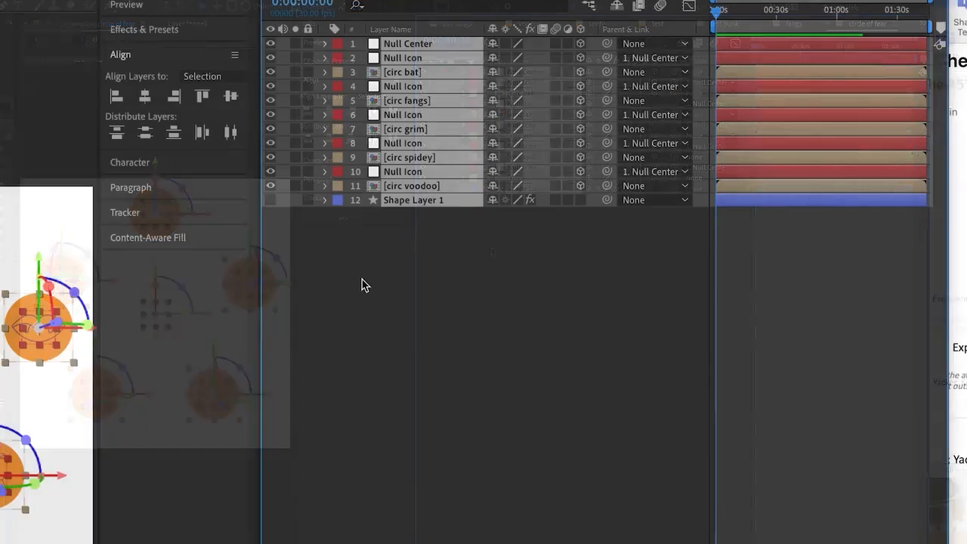
left_click(460, 269)
- Parent each circ layer, from circ voodoo up to circ bat, to the Null Icon layer directly above it
left_click(460, 188)
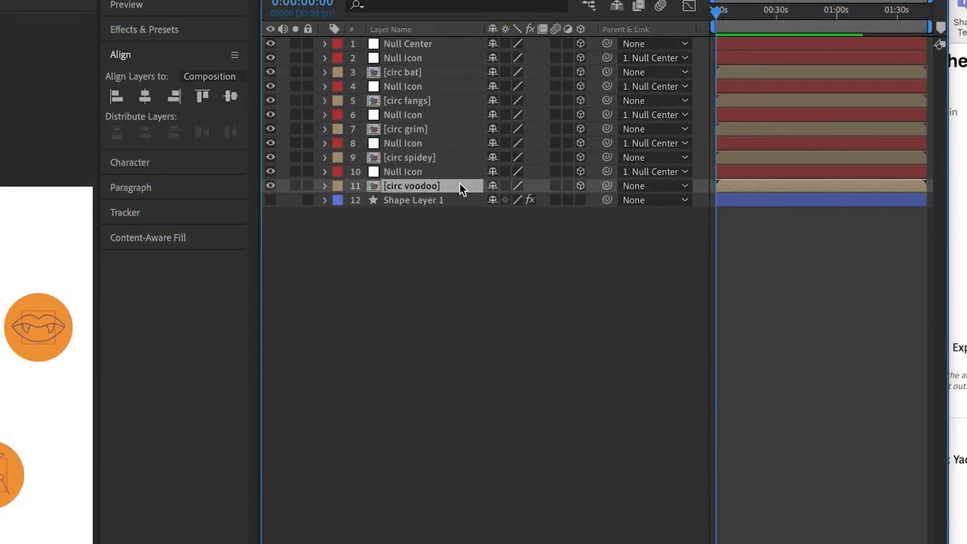
left_click_drag(607, 186, 435, 170)
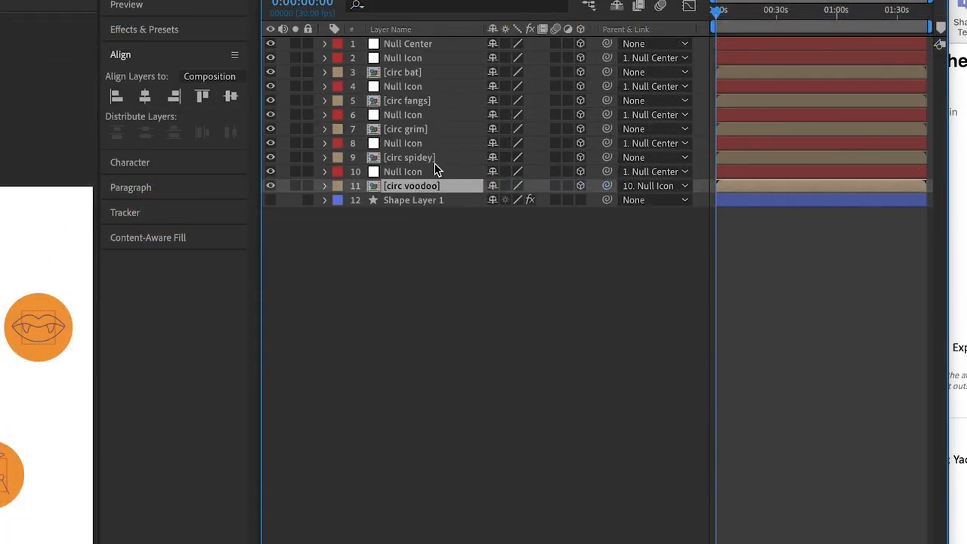
left_click(417, 158)
left_click_drag(606, 158, 412, 144)
left_click(412, 129)
left_click_drag(606, 129, 446, 121)
left_click(411, 100)
left_click_drag(606, 101, 423, 88)
left_click(411, 72)
left_click_drag(607, 72, 432, 59)
- Reveal the rotation properties of the circ bat, fangs, grim, spidey and voodoo layers, leaving no layer selected
left_click(408, 101, "ctrl")
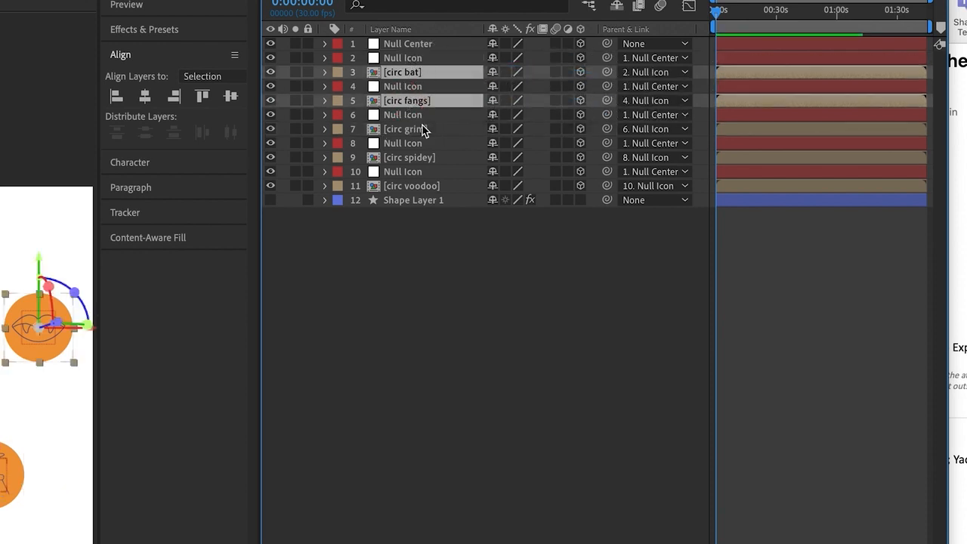
left_click(423, 130, "ctrl")
left_click(422, 157, "ctrl")
left_click(418, 187, "ctrl")
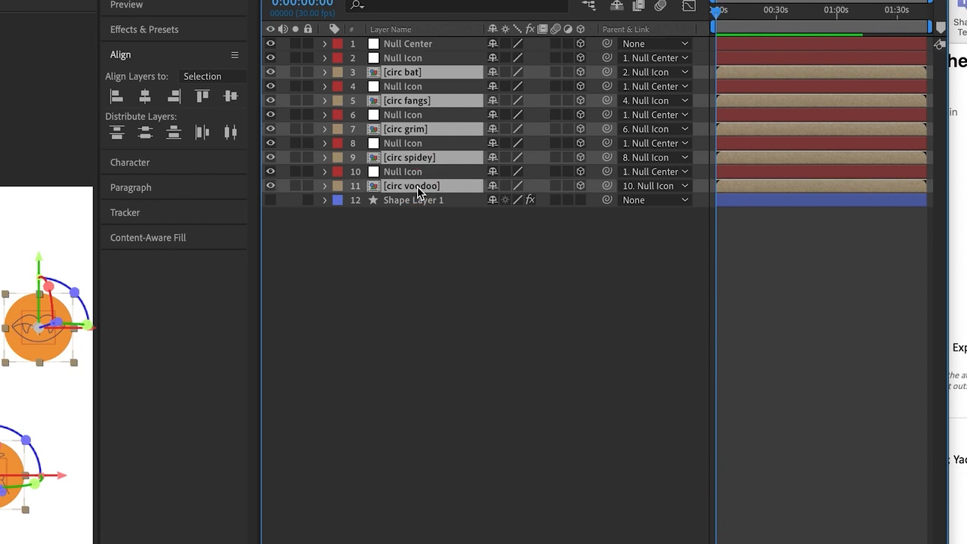
key("r")
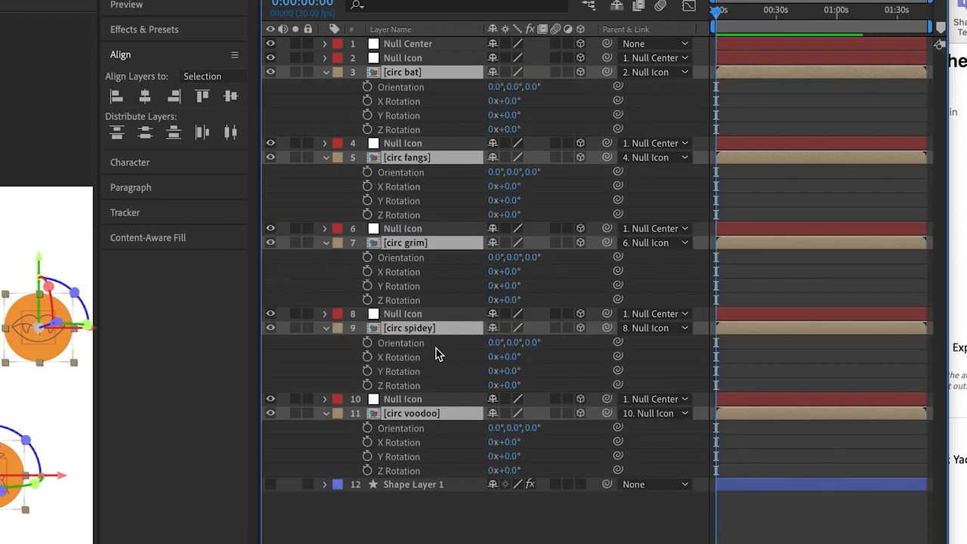
left_click(408, 525)
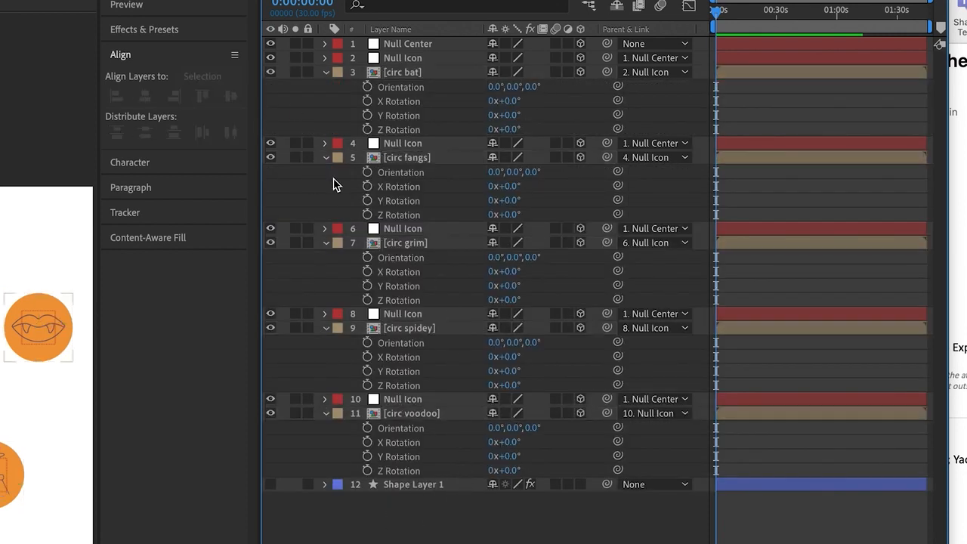
- Apply the expression -thisComp.layer("Null Center").transform.xRotation to the X Rotation of the circ bat layer
left_click(369, 104, "alt")
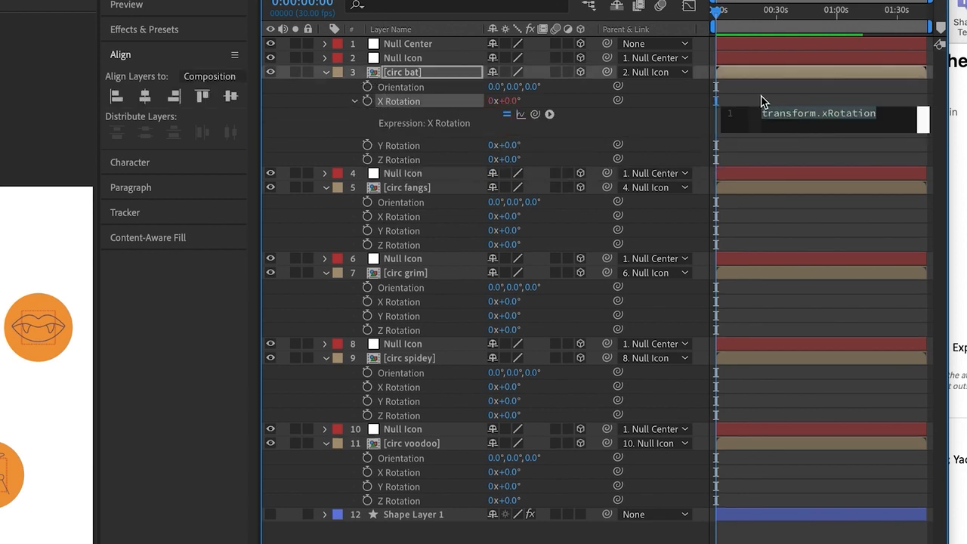
key("BackSpace")
type("-this")
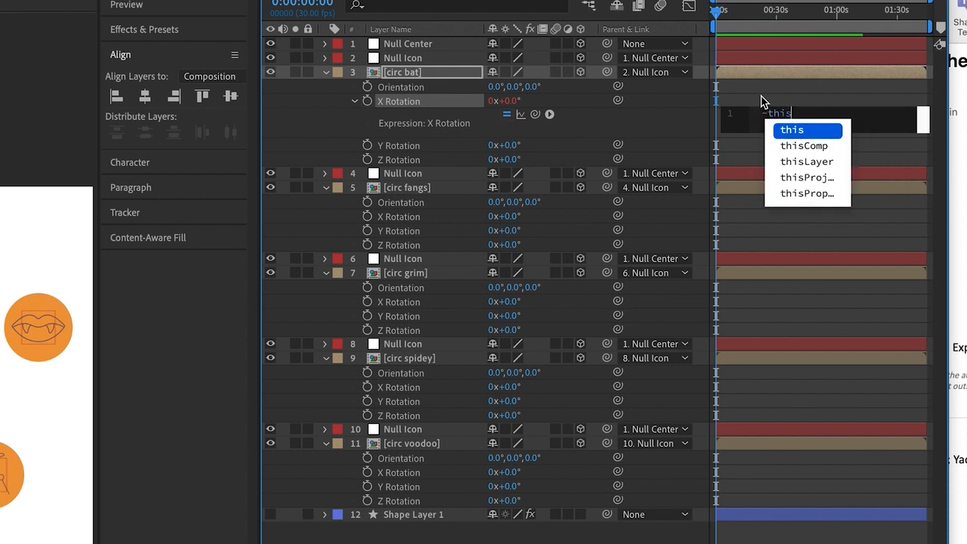
key("Down")
key("Return")
type(".")
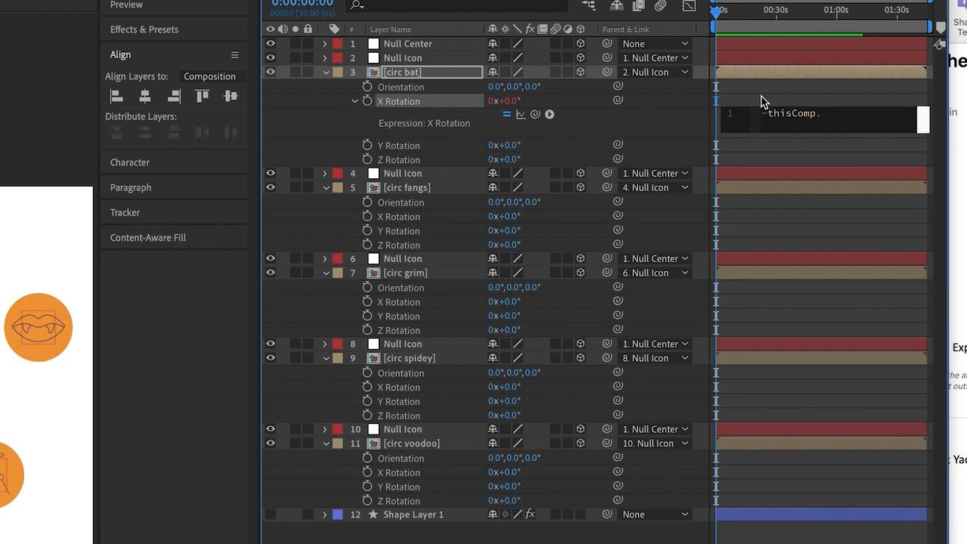
type("lay")
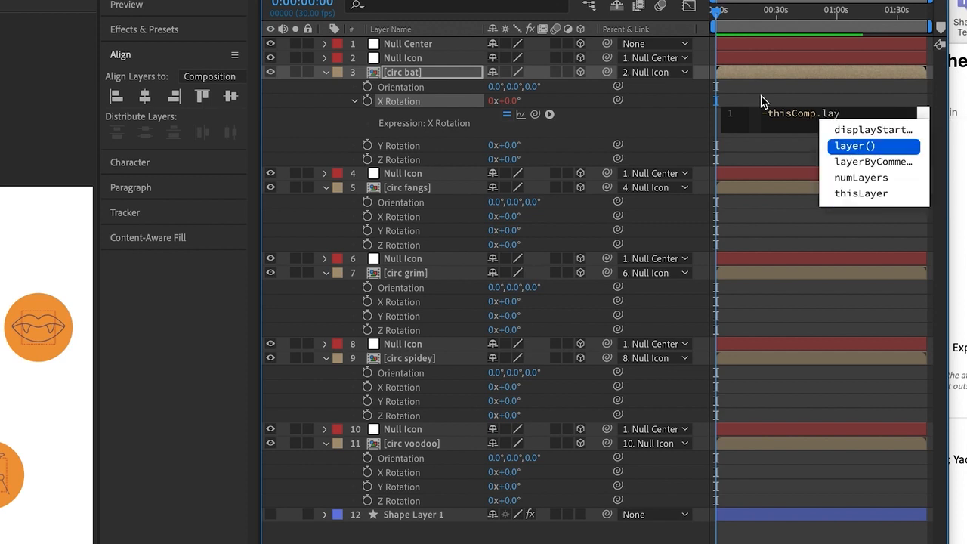
key("Return")
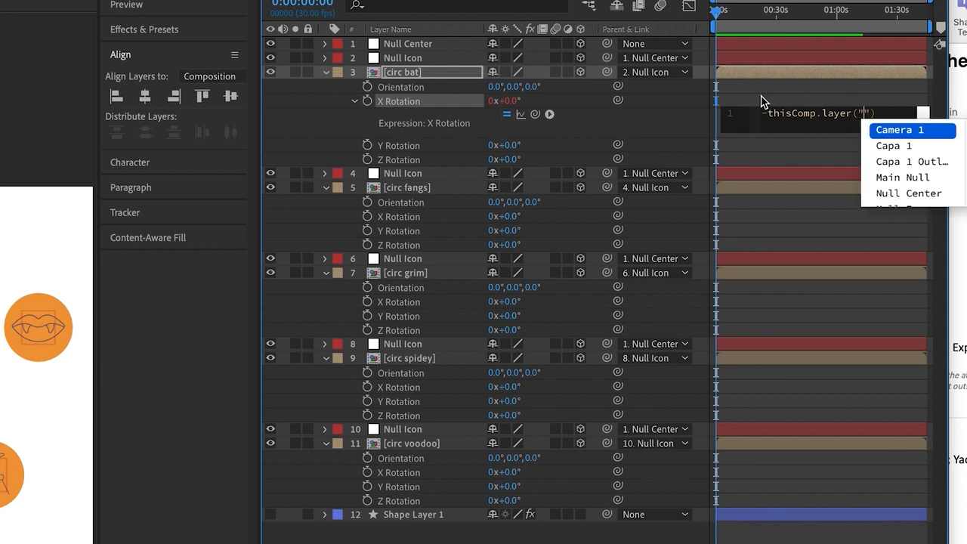
type("Null Center")
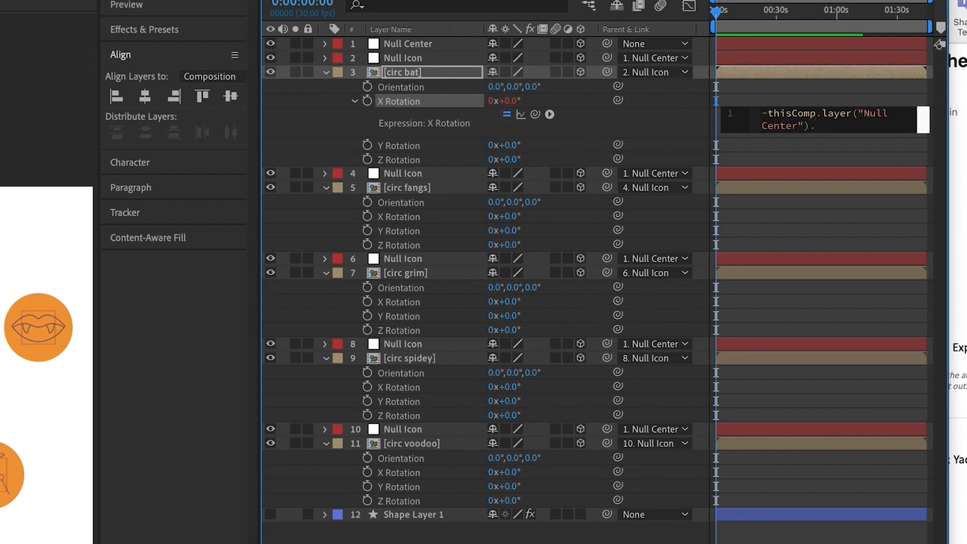
type(".trans")
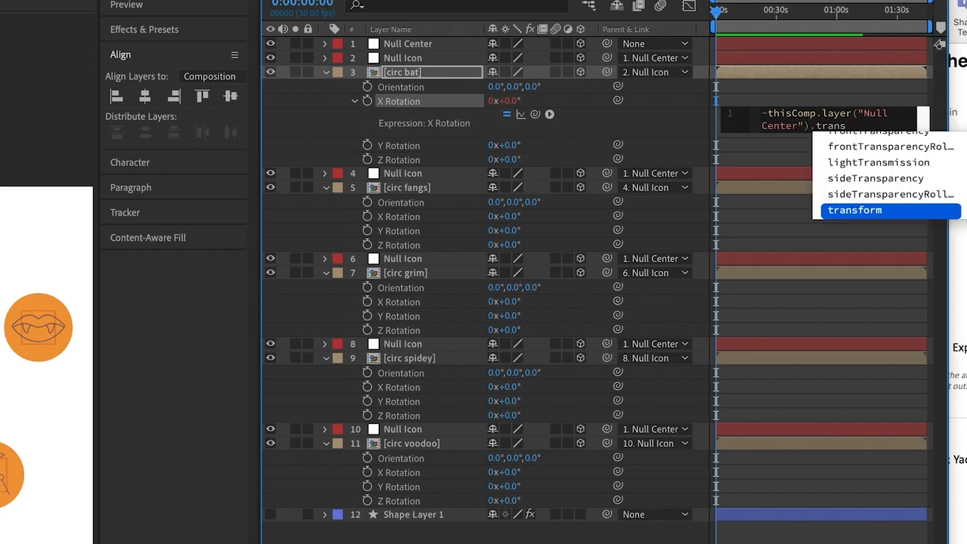
key("Return")
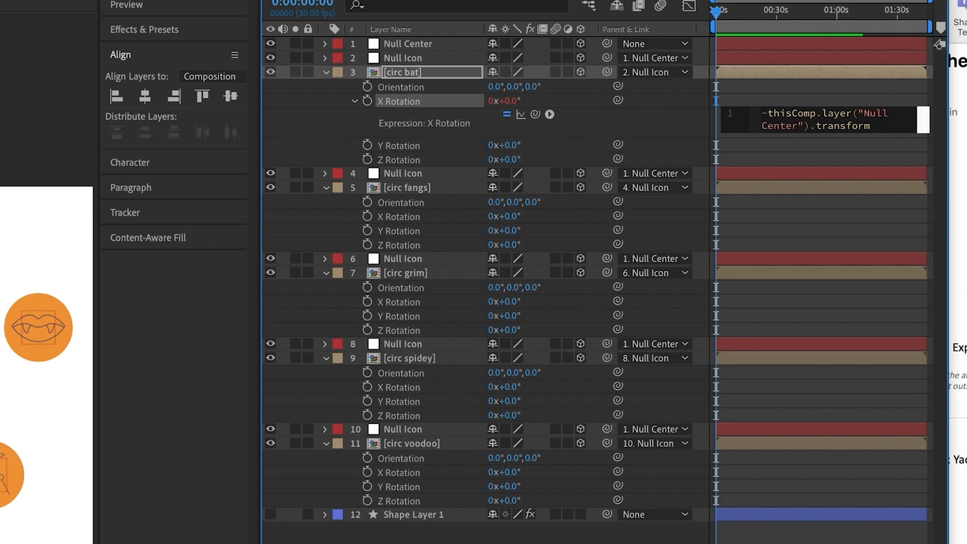
type(".xRot")
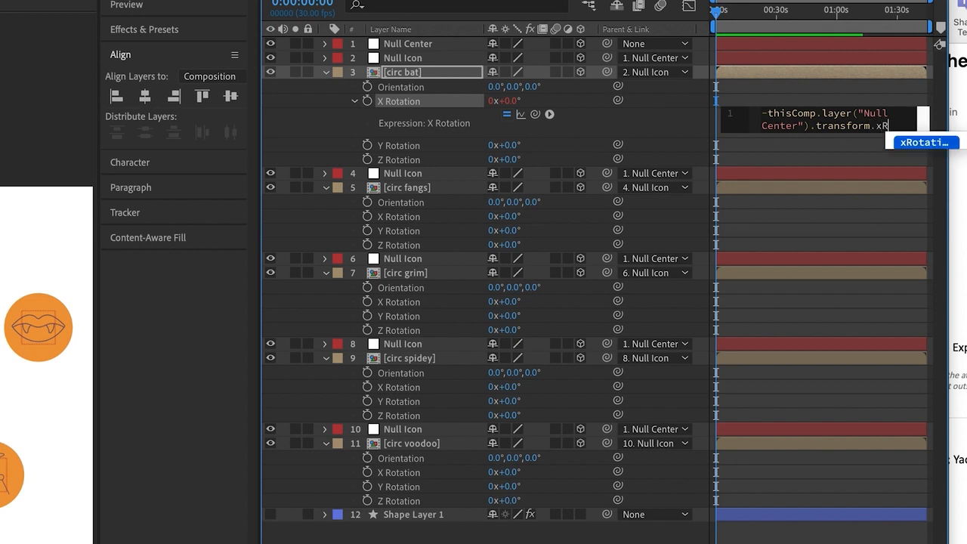
key("BackSpace")
key("BackSpace")
key("BackSpace")
key("BackSpace")
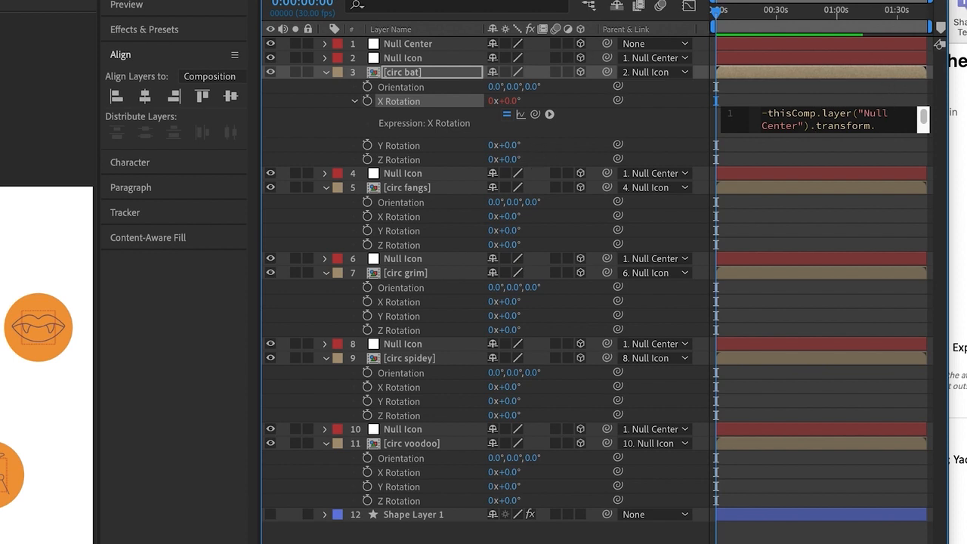
key("KP_Enter")
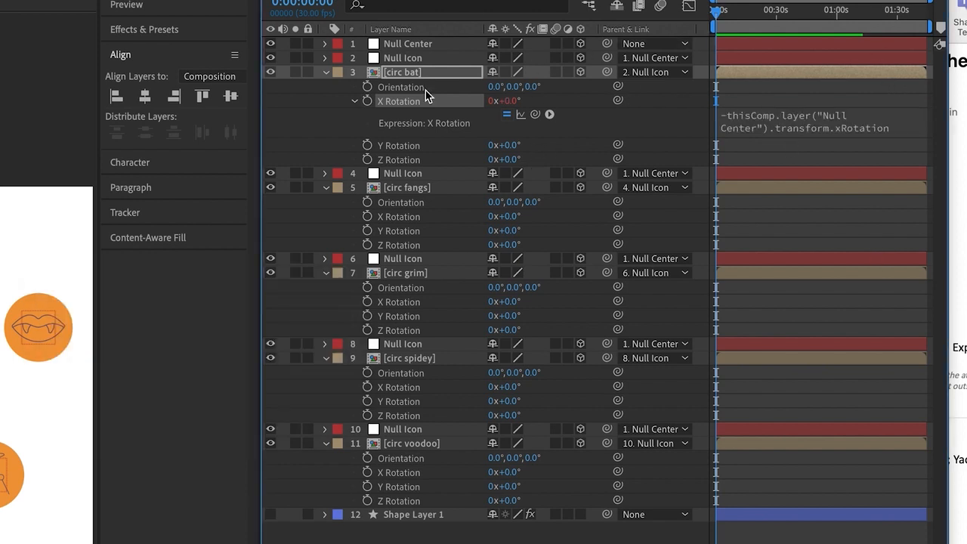
- Copy circ bat's X Rotation expression to the X Rotation of the circ fangs, circ grim, circ spidey and circ voodoo layers
left_click(751, 115)
key("super+c")
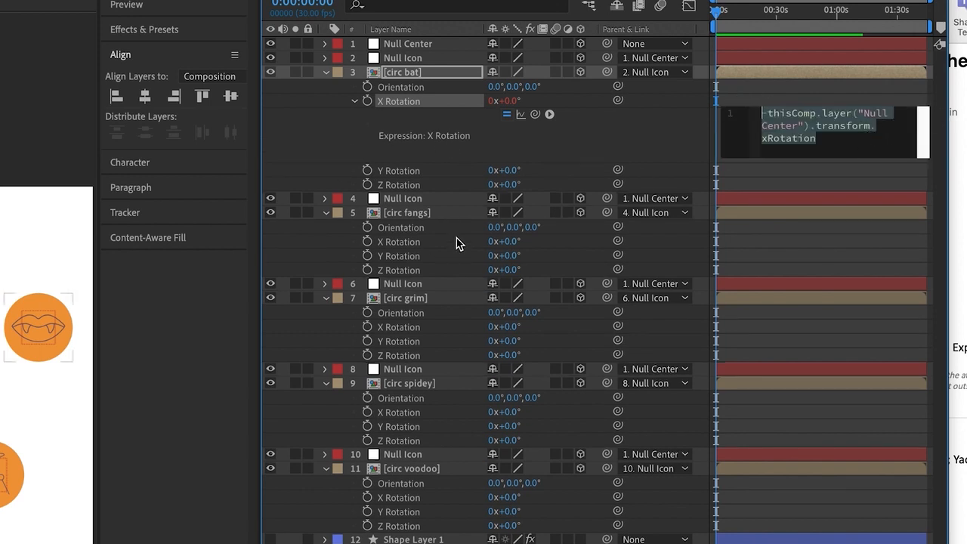
left_click(368, 242, "alt")
key("super+v")
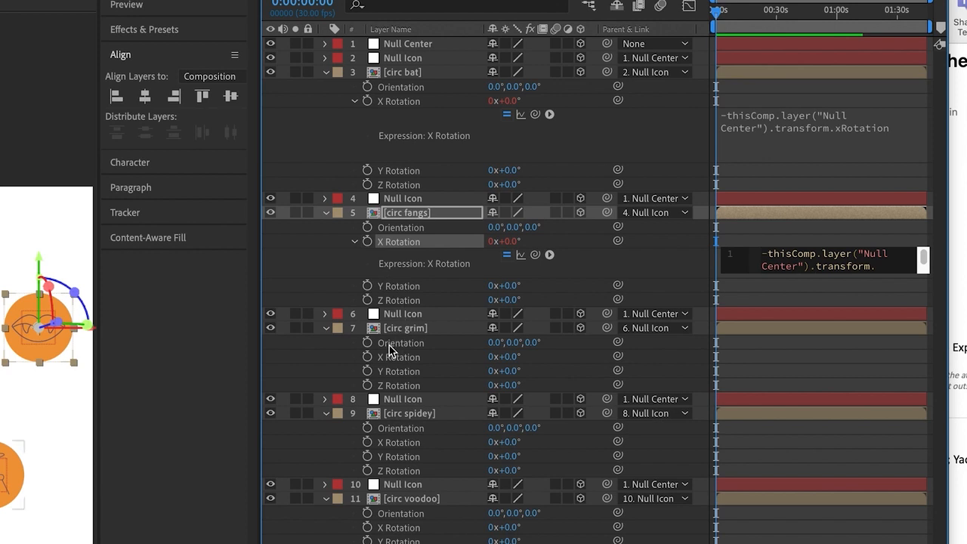
left_click(367, 357, "alt")
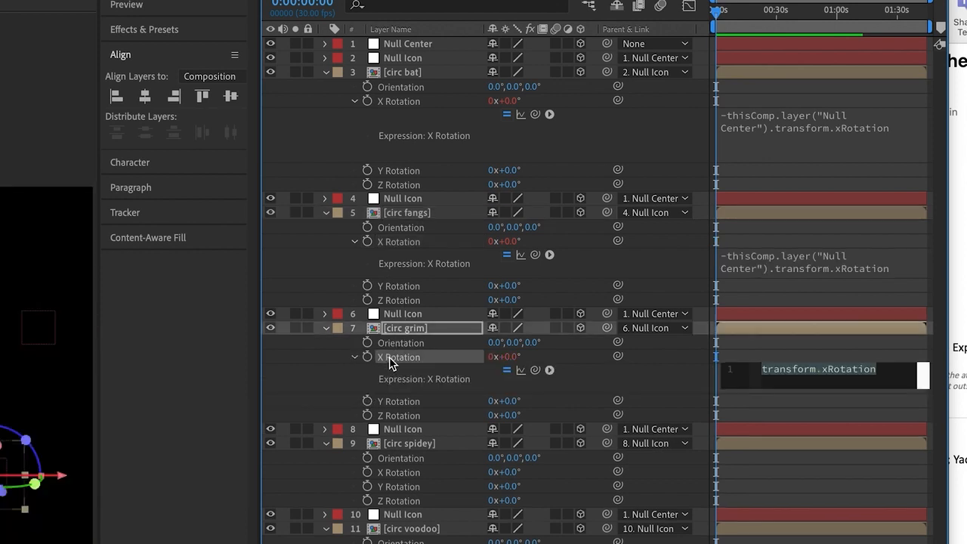
key("super+v")
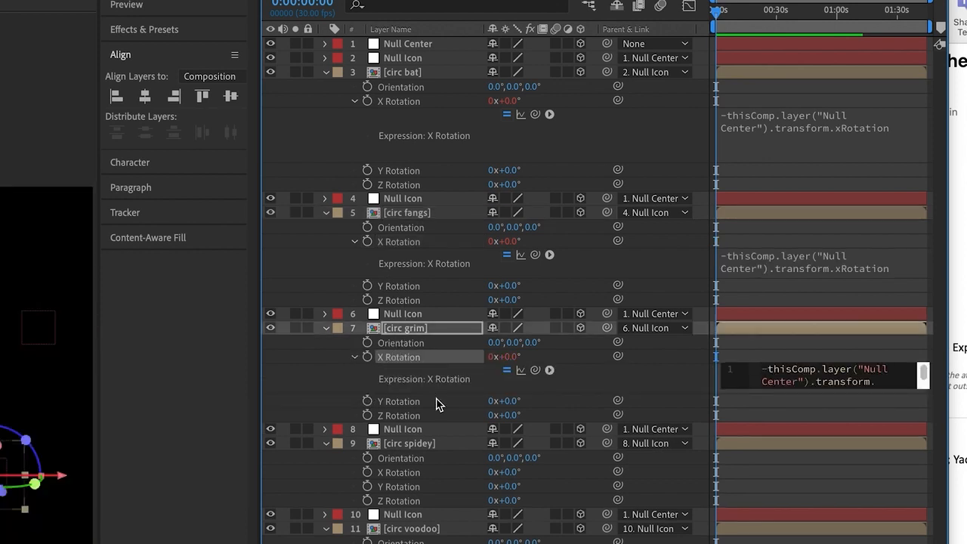
left_click(368, 472, "alt")
key("super+v")
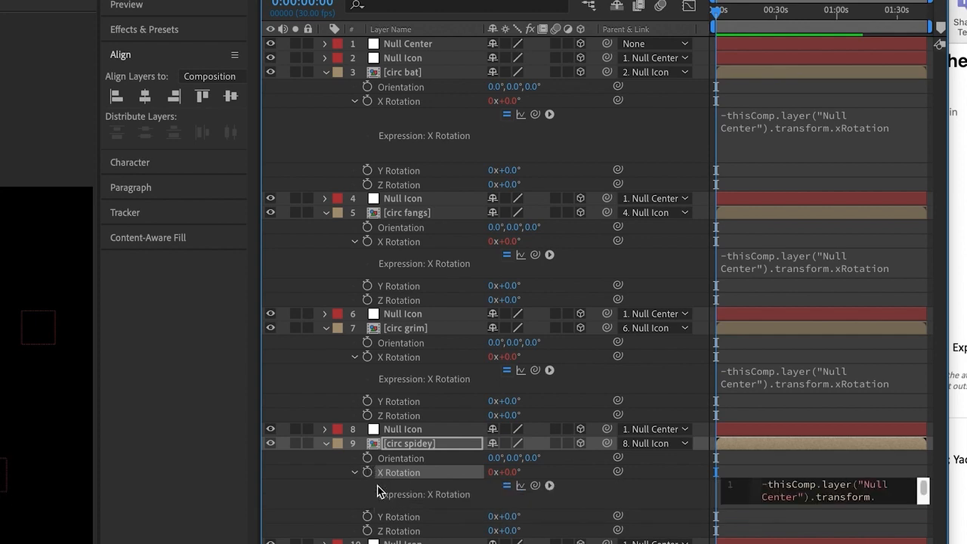
left_click(495, 478, "alt")
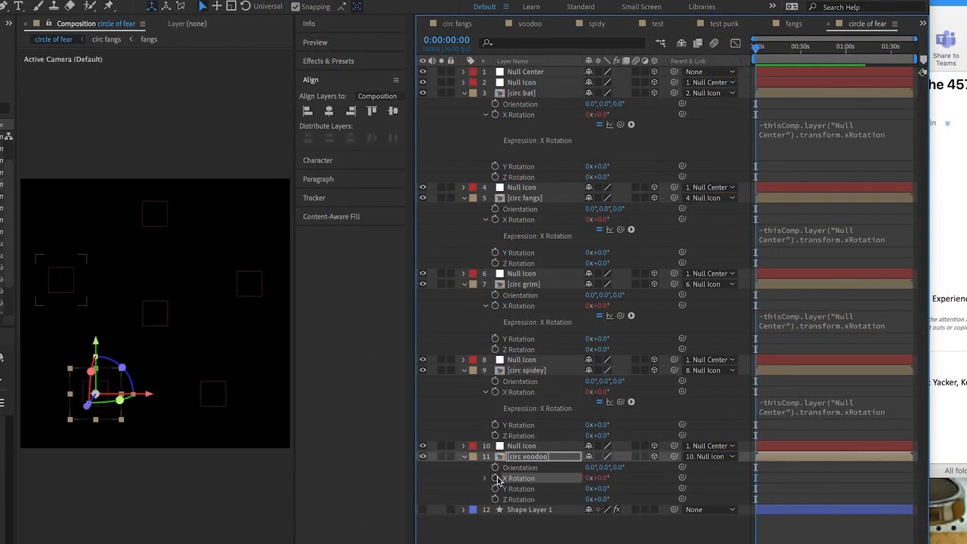
key("super+v")
left_click(831, 517)
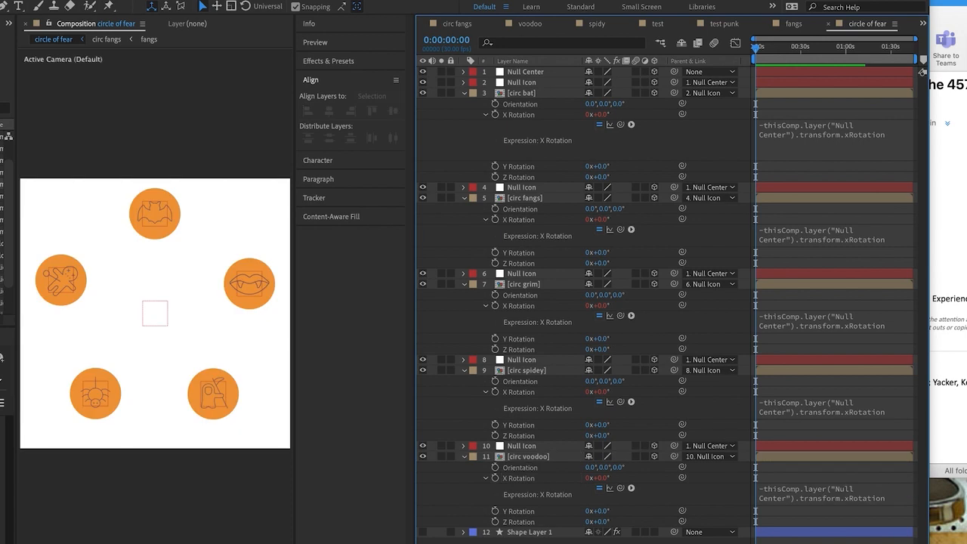
- Test the rig by rotating Null Center to about 148° on Z, and reset its Z Rotation to 0°
left_click(532, 70)
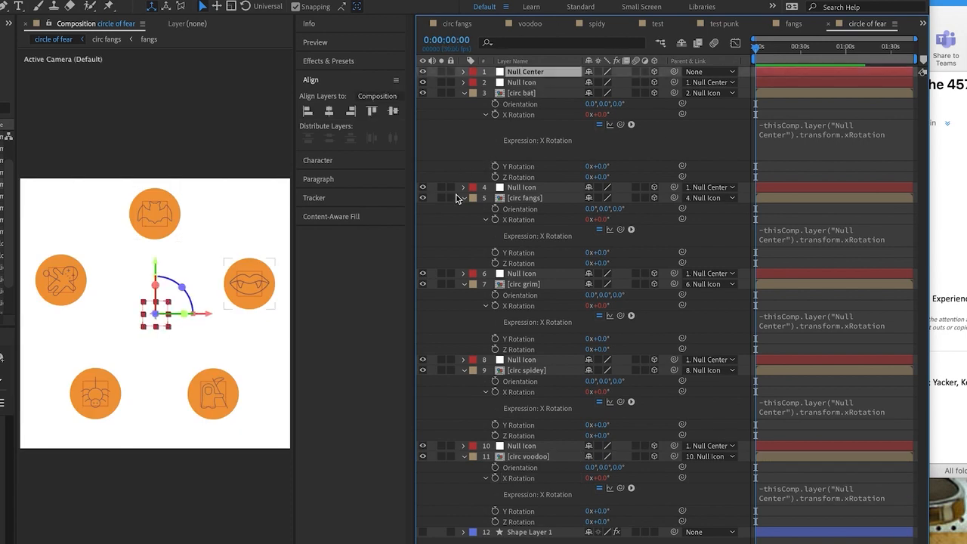
key("r")
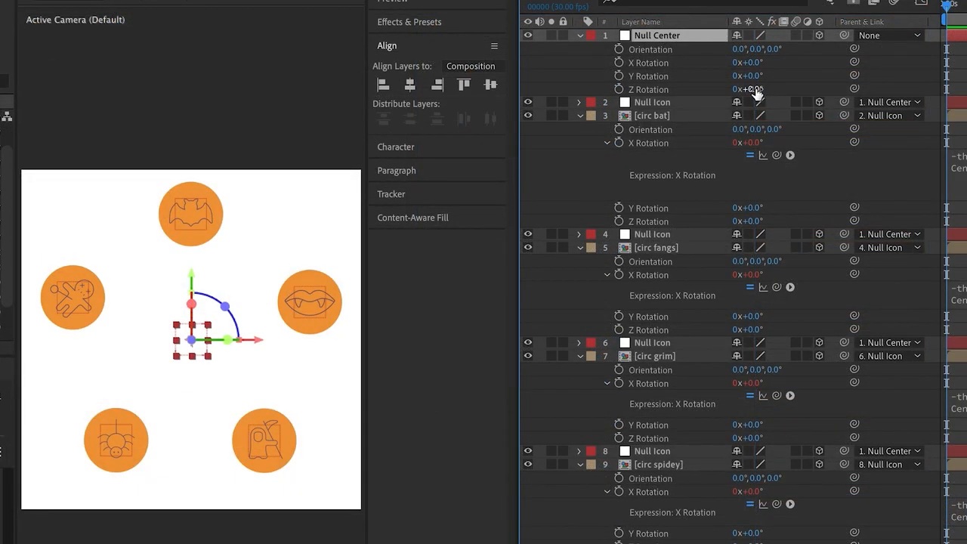
left_click_drag(754, 90, 859, 84)
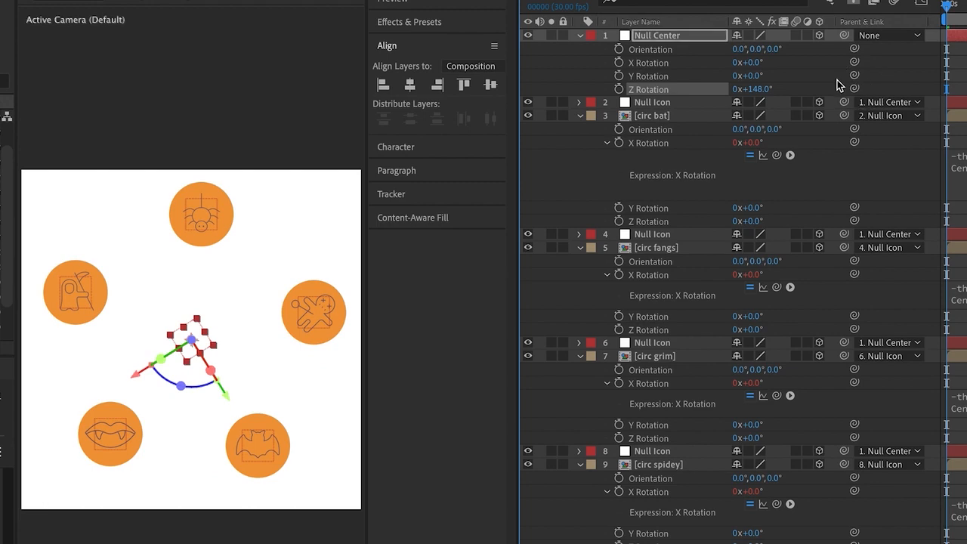
left_click(756, 89)
type("0")
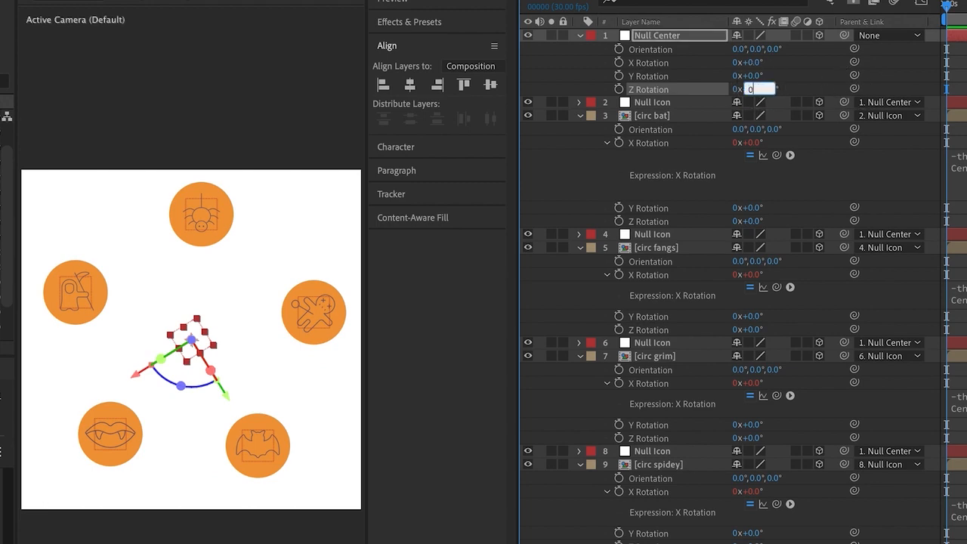
key("Return")
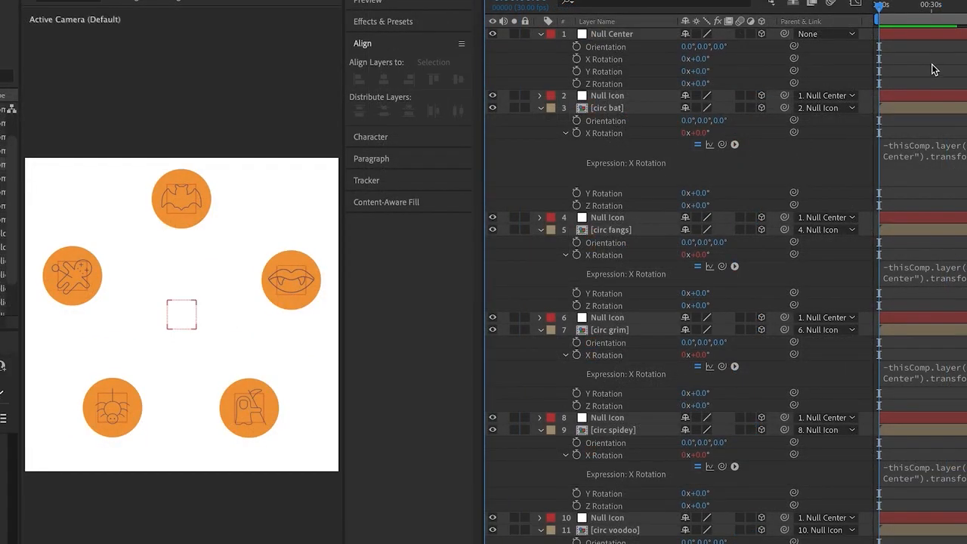
- Collapse the revealed properties of all layers and hide the Null Icon layers 4, 6, 8 and 10
key("ctrl+a")
key("ctrl+grave")
left_click(624, 207)
left_click(611, 146)
left_click(618, 120, "ctrl")
left_click(609, 96, "ctrl")
left_click(609, 71, "ctrl")
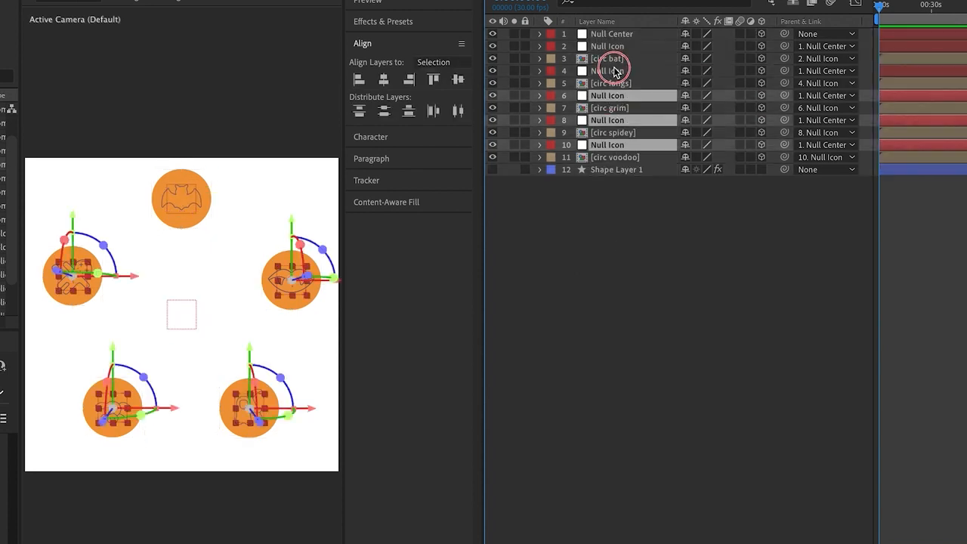
left_click(492, 71)
left_click(684, 187)
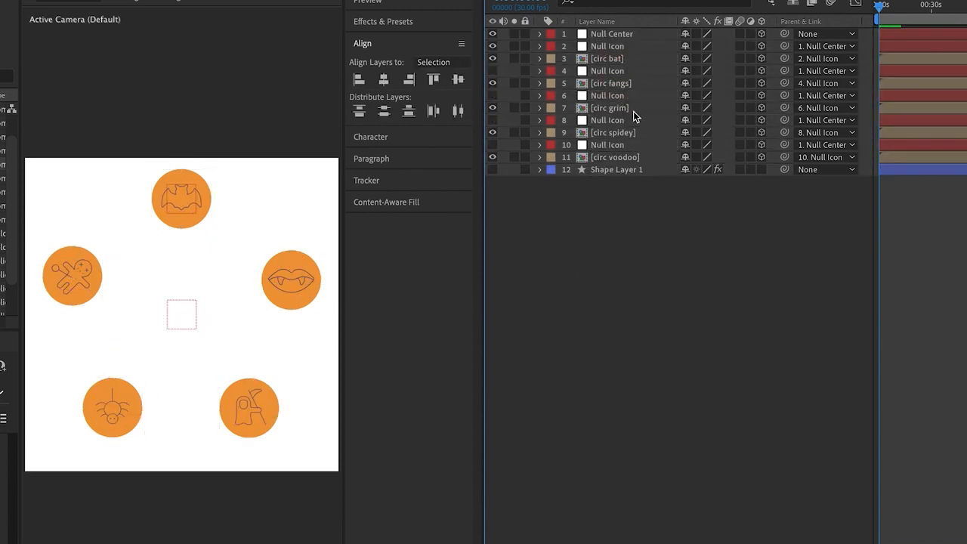
- Keyframe Null Center's Z Rotation from 0 at the start to 4 full revolutions at about 30 seconds
left_click(618, 34)
key("r")
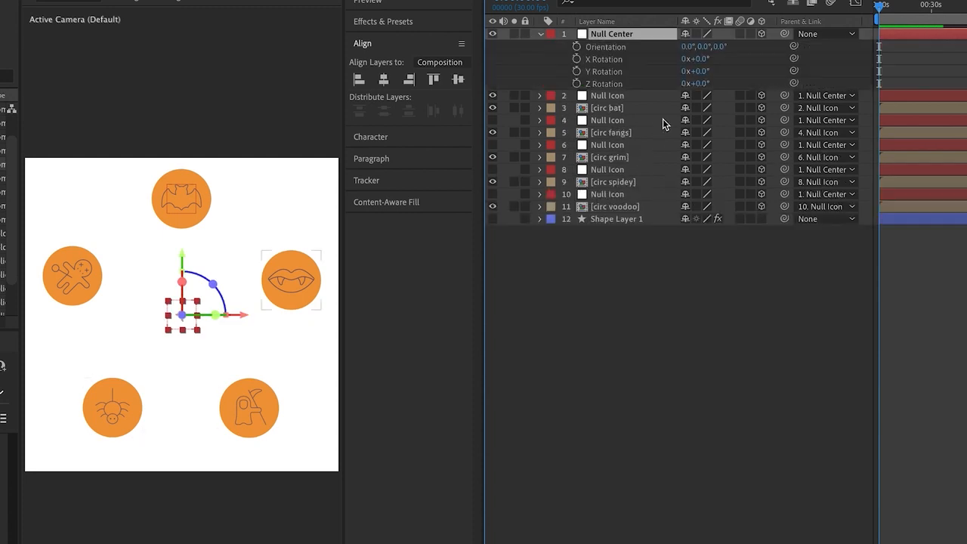
left_click(575, 83)
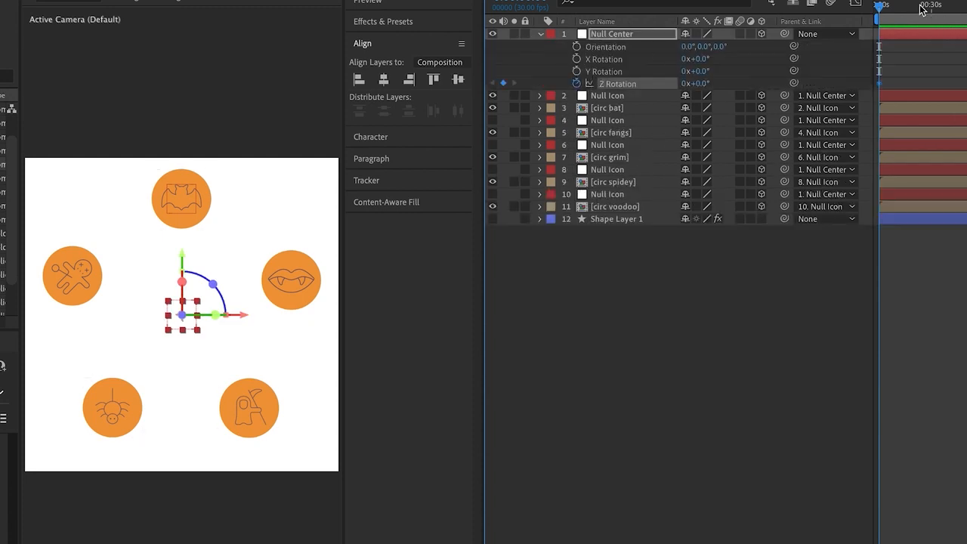
left_click_drag(897, 6, 931, 6)
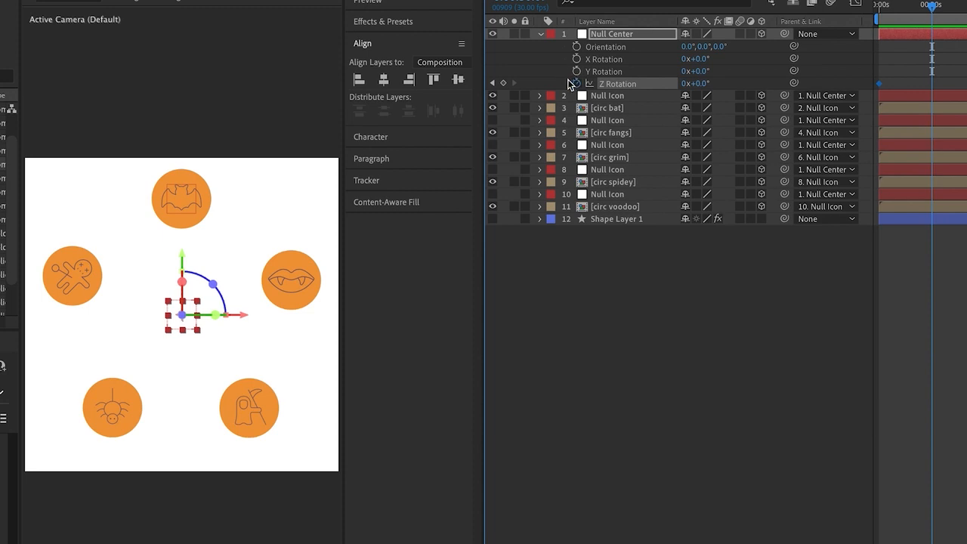
left_click(503, 83)
left_click(688, 83)
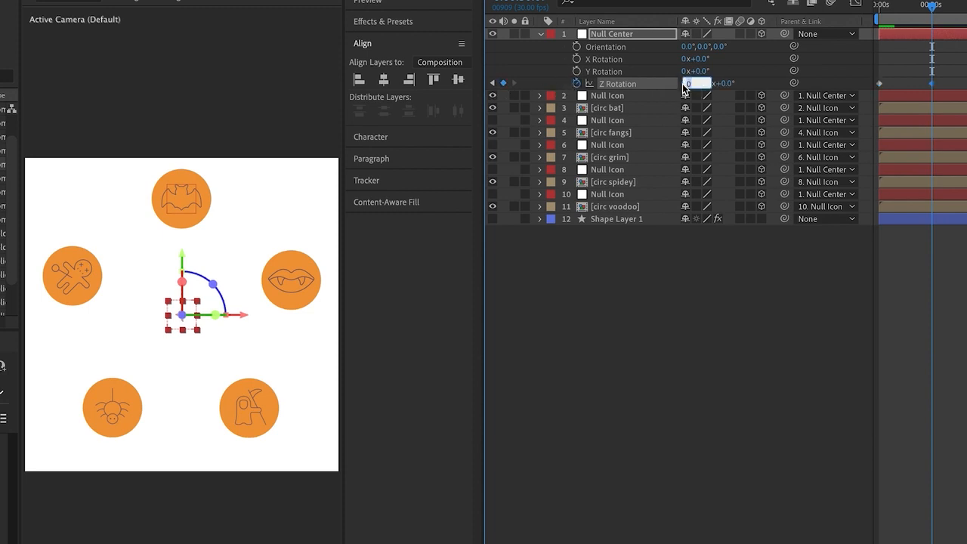
type("4")
left_click(908, 62)
- Play back the icon rotation from the start and check Null Center's second Z Rotation keyframe
left_click_drag(915, 7, 852, 5)
key("space")
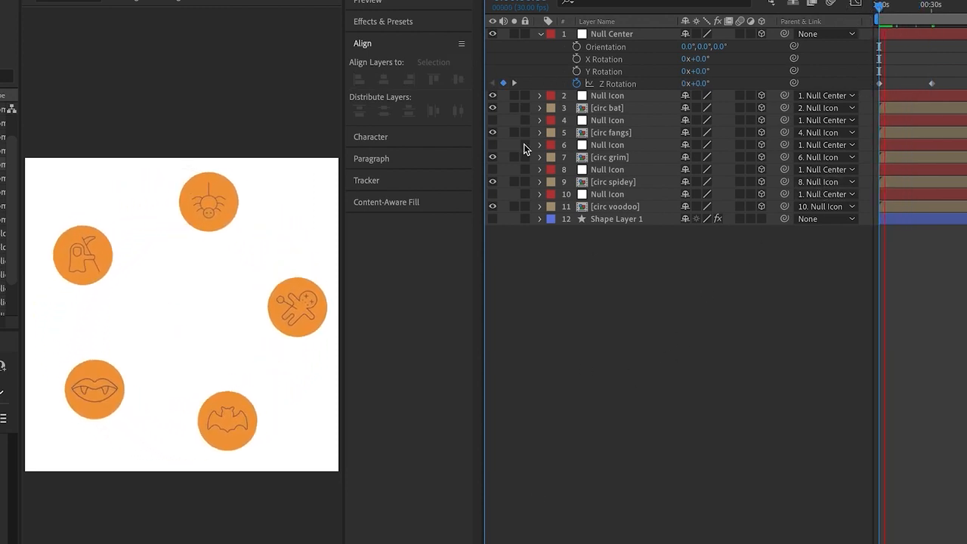
key("space")
left_click(516, 84)
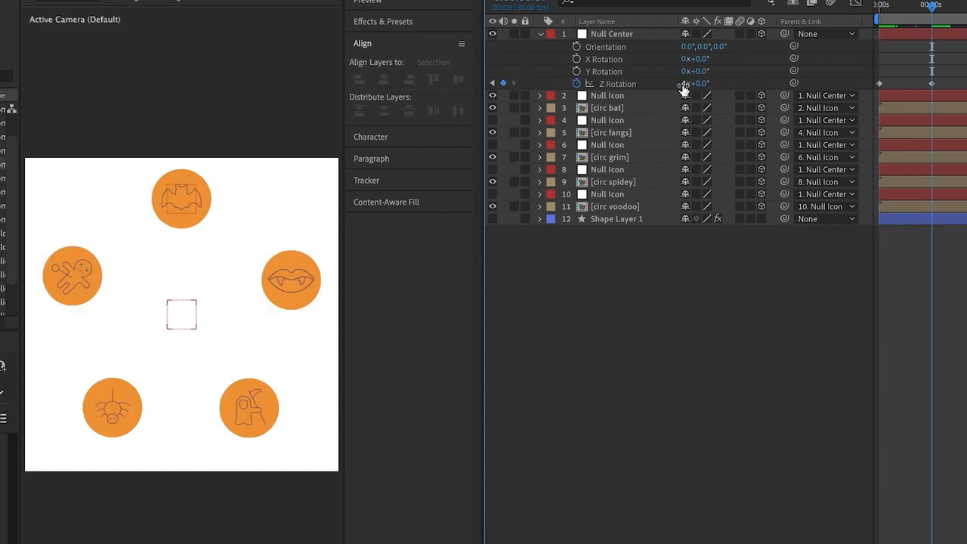
left_click(876, 6)
key("space")
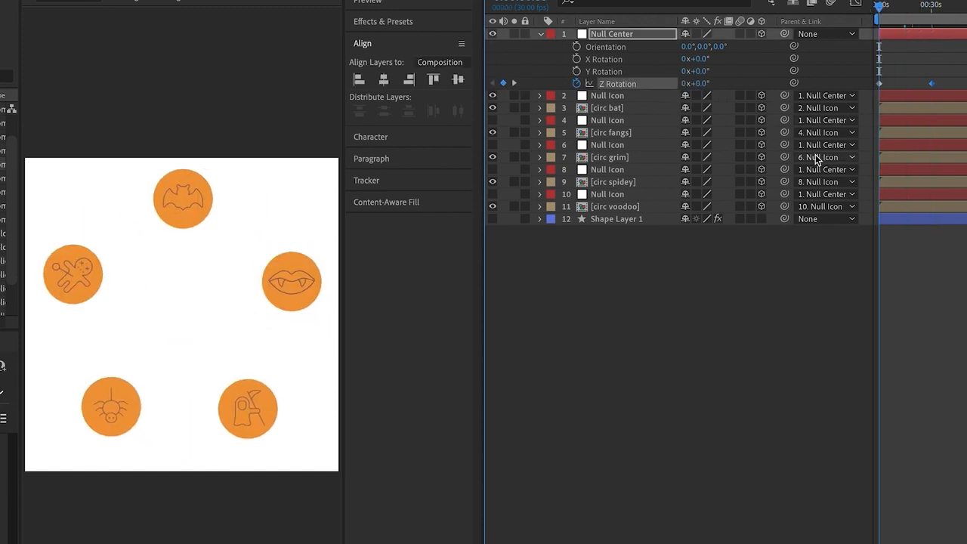
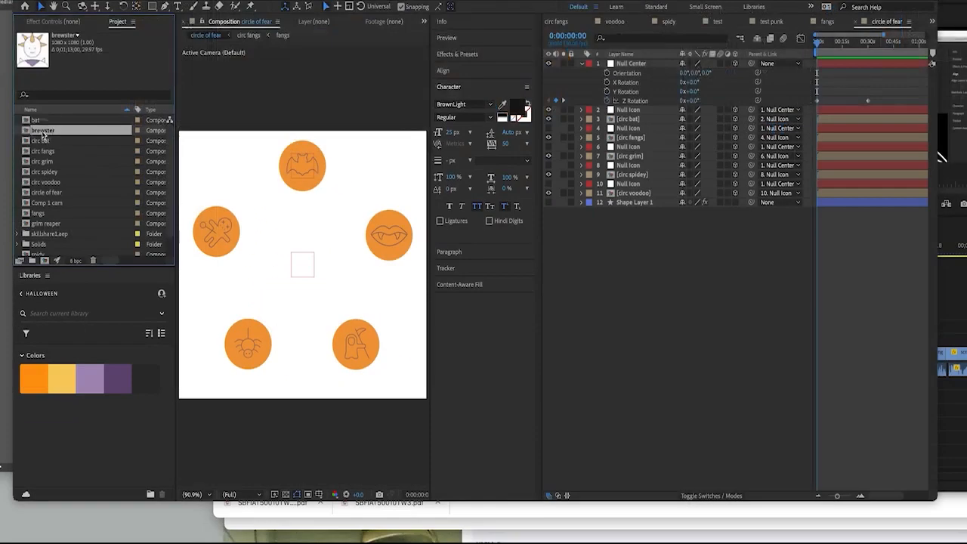
- Add the brewster composition above Null Center in circle of fear and scale it to 31%
left_click_drag(41, 133, 609, 64)
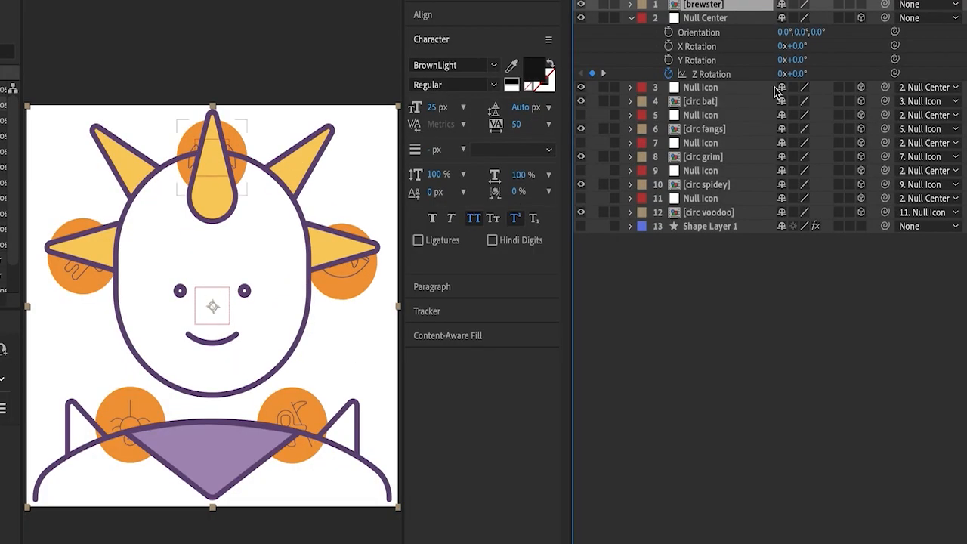
key("s")
left_click_drag(709, 75, 703, 73)
left_click_drag(810, 18, 775, 29)
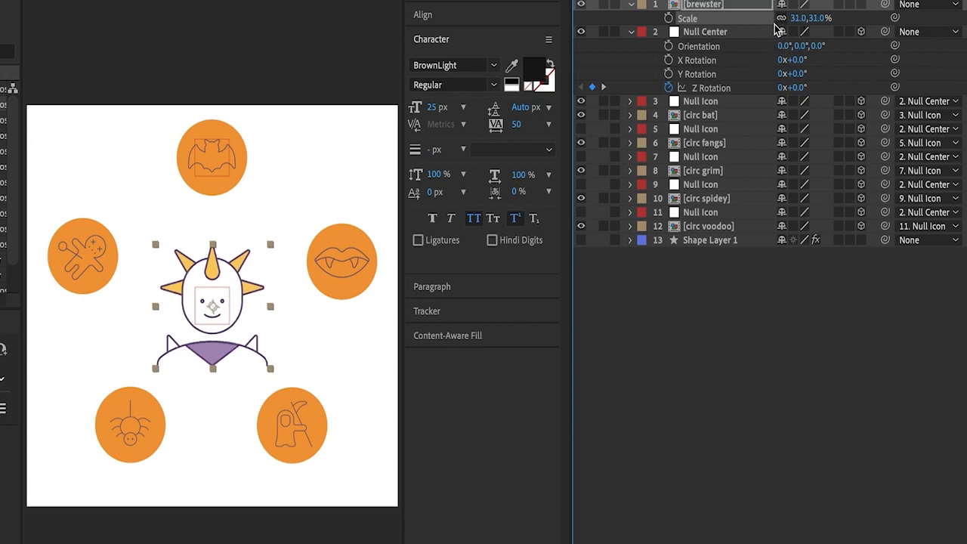
- Scale the Null Center layer to 106% to widen the circle of icons
left_click(715, 34)
key("s")
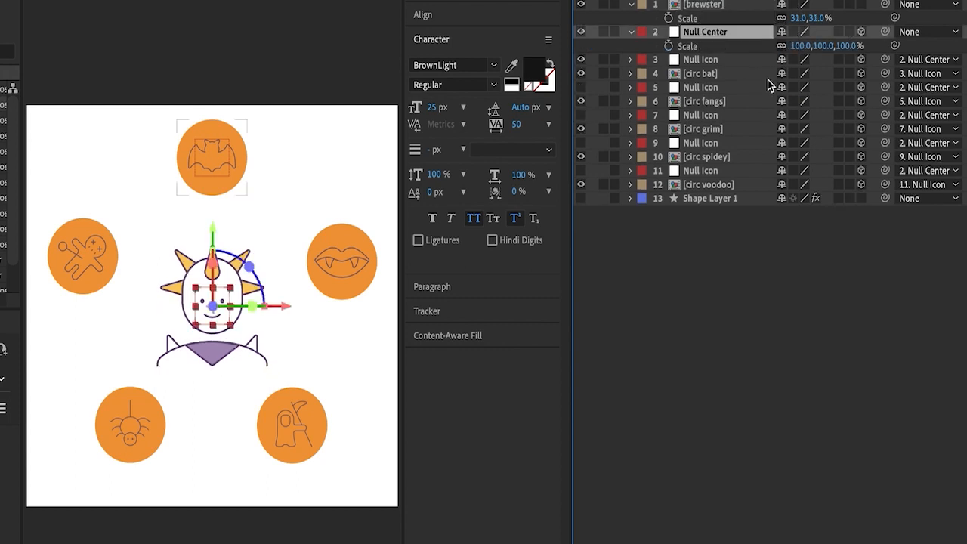
mouse_move(846, 46)
left_mouse_down()
mouse_move(855, 46)
mouse_move(846, 46)
left_mouse_up()
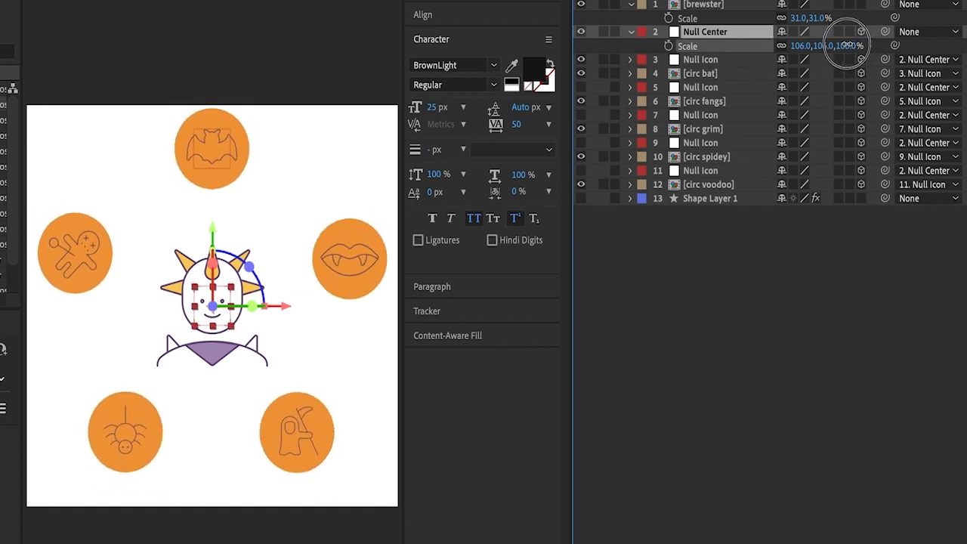
- Scale all five Null Icon layers together to 79% and play back the icon rotation
left_click(704, 60)
left_click(704, 88, "ctrl")
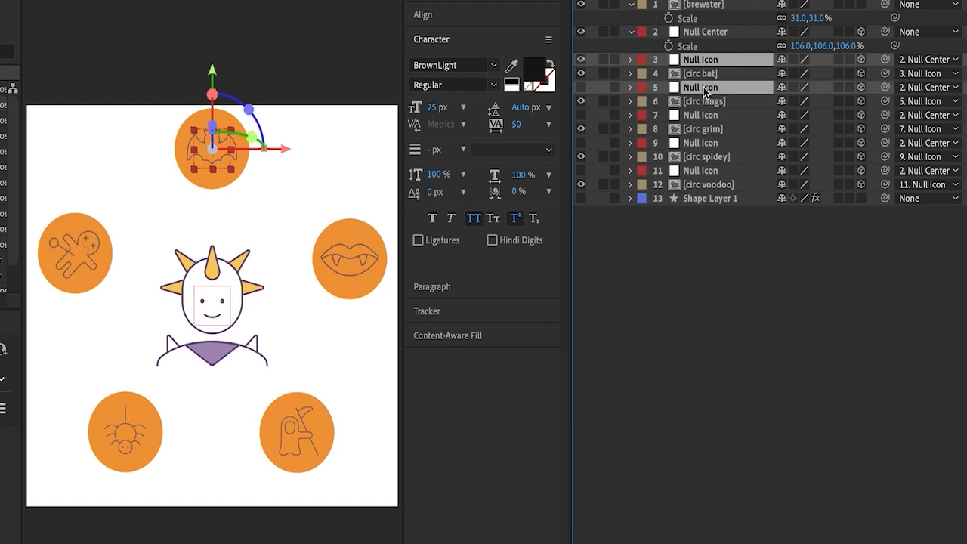
left_click(704, 116, "ctrl")
left_click(707, 143, "ctrl")
left_click(710, 171, "ctrl")
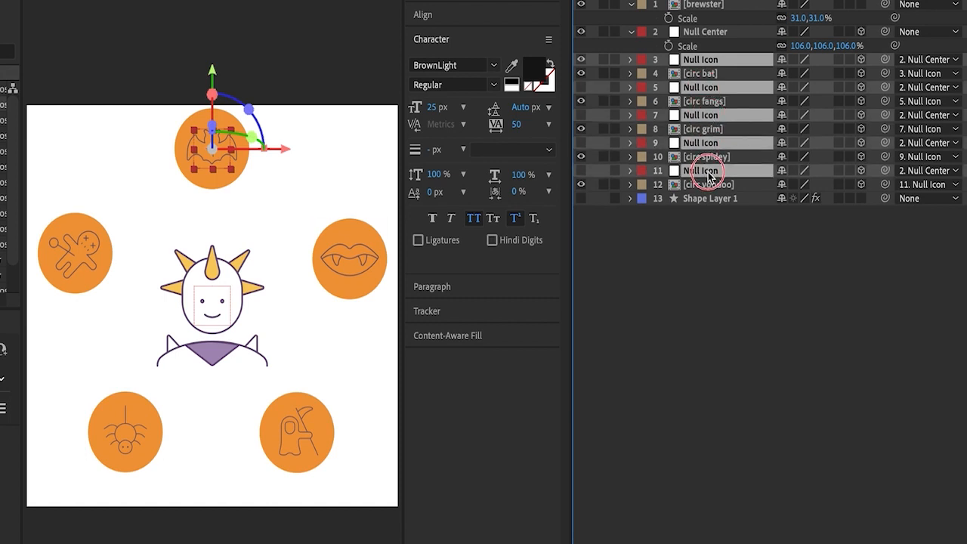
key("s")
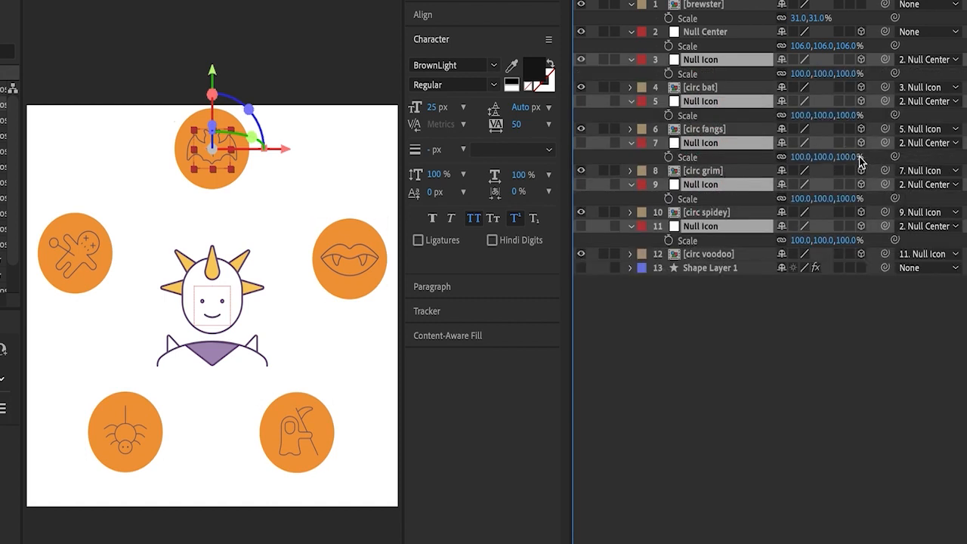
left_click_drag(851, 161, 832, 156)
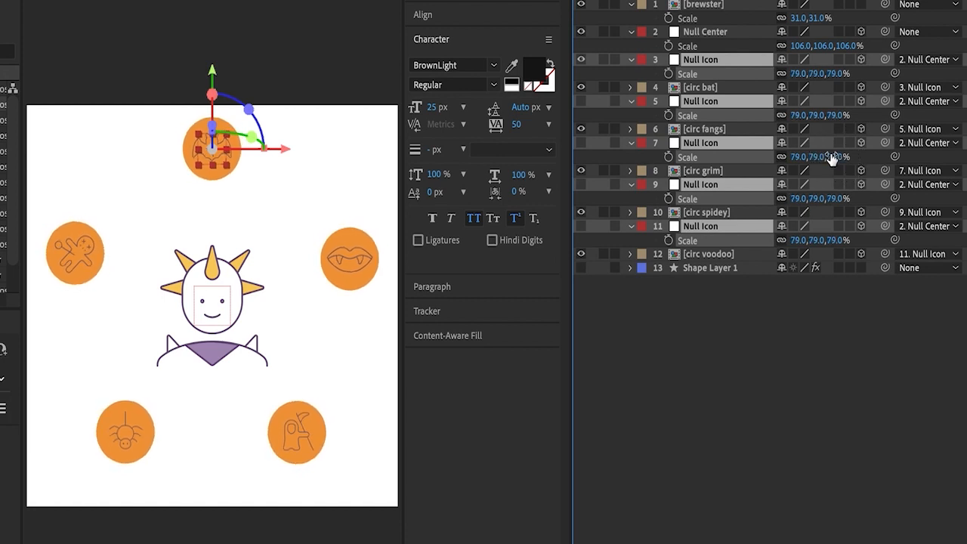
left_click(722, 320)
key("space")
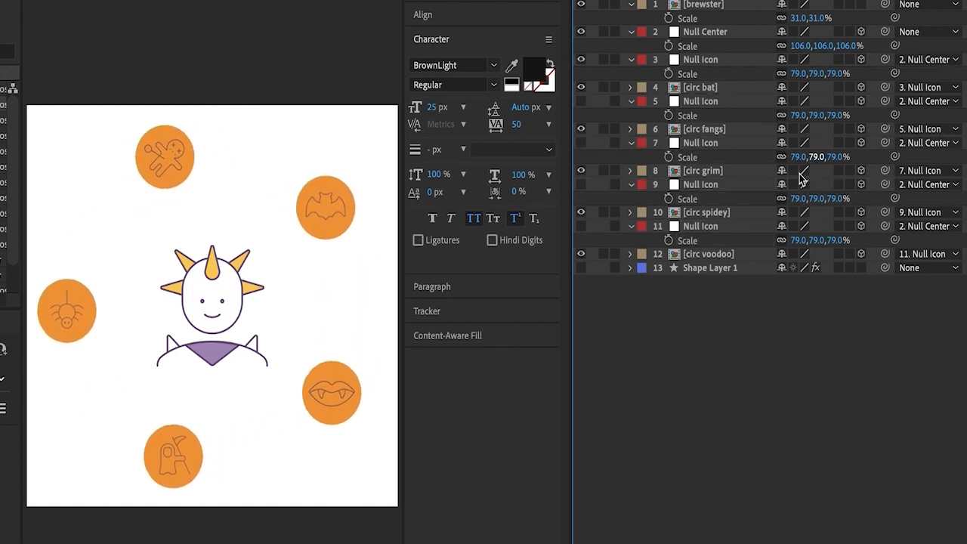
- Reduce the layers to their keyframed properties and duplicate the hidden Shape Layer 2
key("u")
left_click(698, 184)
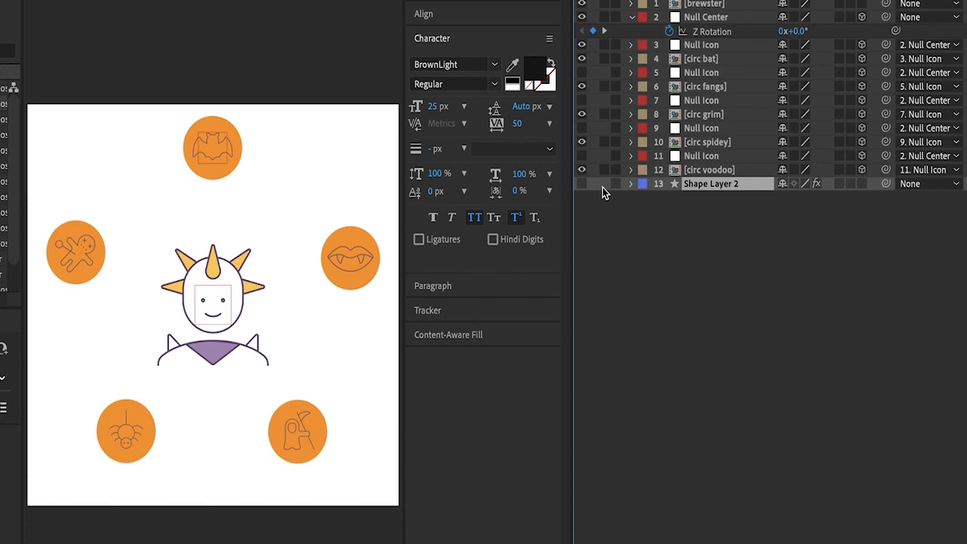
left_click(582, 183)
left_click(583, 184)
left_click(583, 184)
left_click(583, 184)
key("ctrl+d")
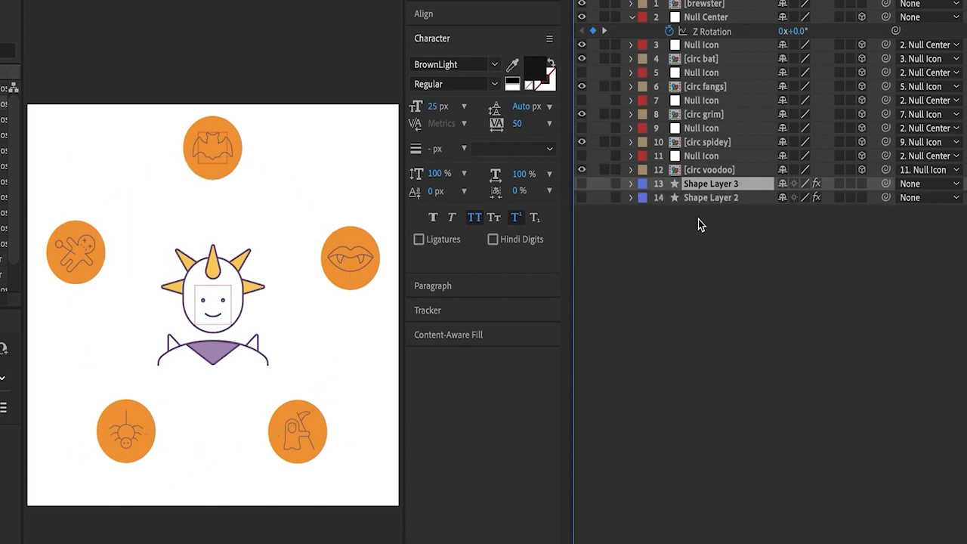
- Reveal Shape Layer 2's modified properties and delete its Radial Wipe effect
left_click(699, 199)
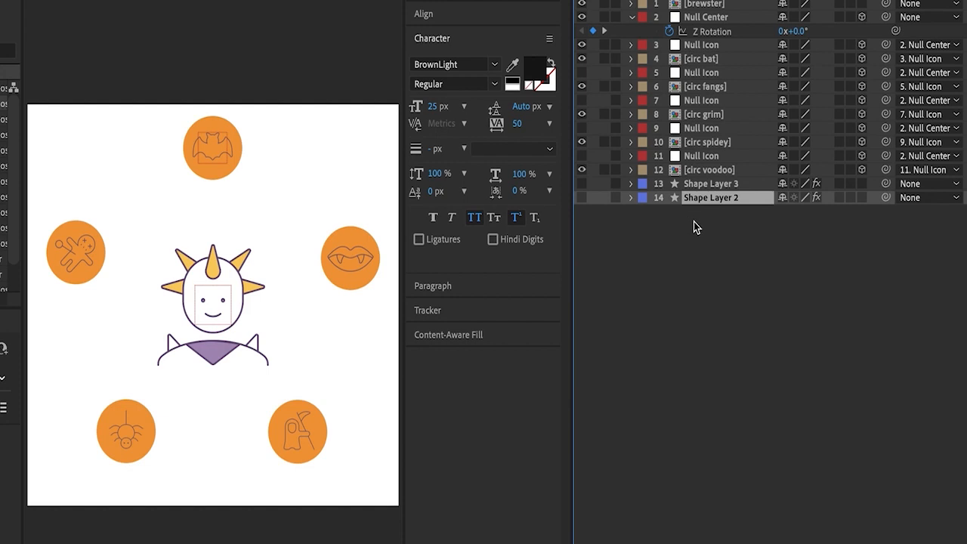
key("u")
key("u")
left_click(667, 324)
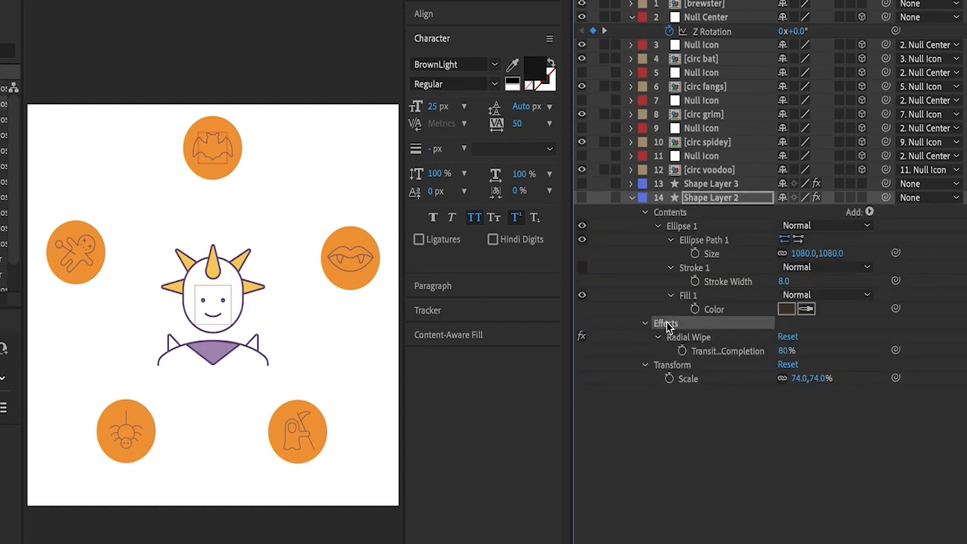
key("Delete")
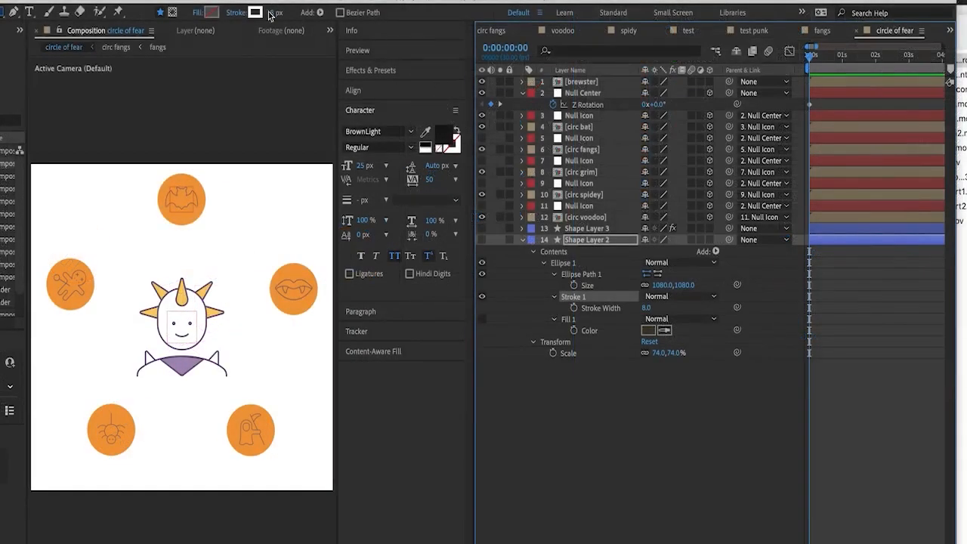
- Color Shape Layer 2's stroke with the purple sampled from brewster's collar and set the stroke width to 43 px
left_click(254, 13)
left_click(902, 68)
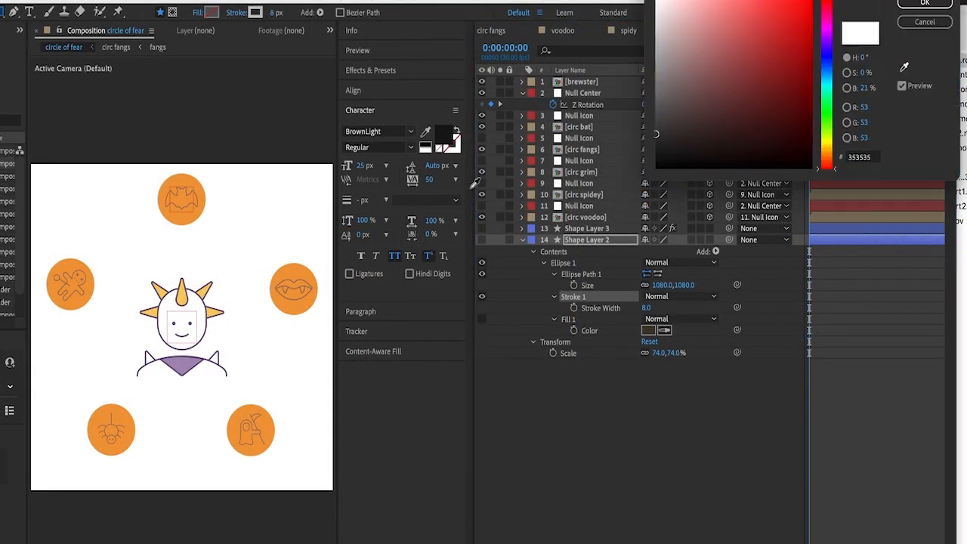
left_click(196, 363)
left_click(923, 4)
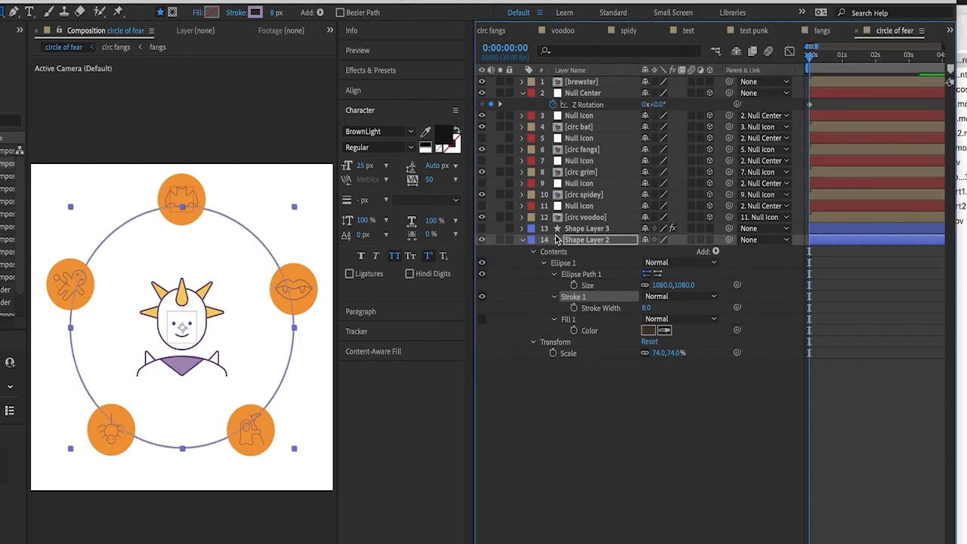
left_click_drag(275, 15, 290, 9)
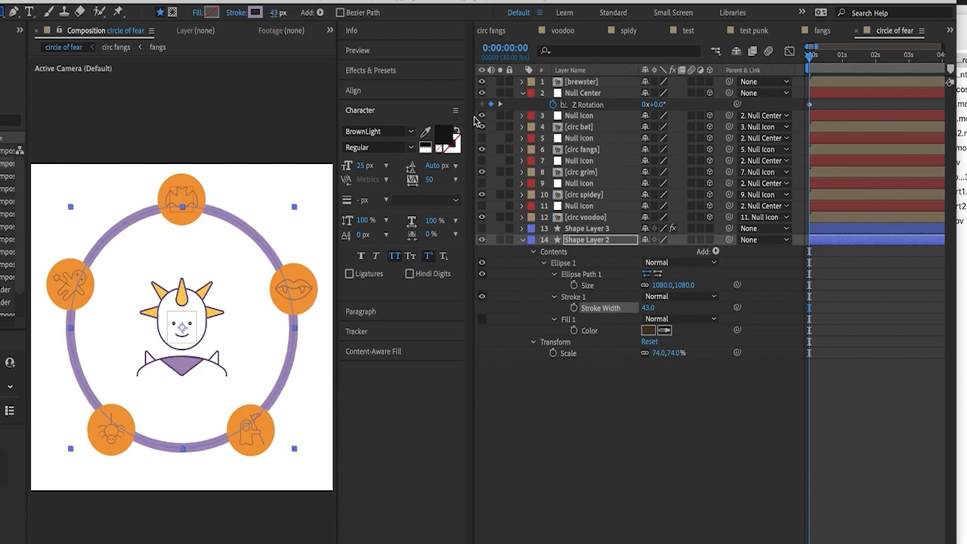
- Scale Shape Layer 2 to 80%
left_click(590, 242)
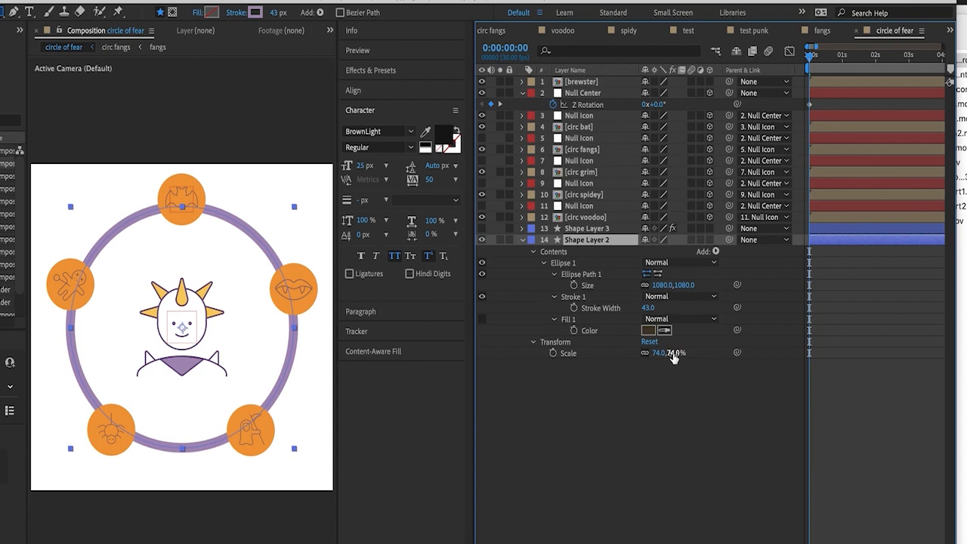
mouse_move(675, 355)
left_mouse_down()
mouse_move(663, 355)
mouse_move(670, 351)
left_mouse_up()
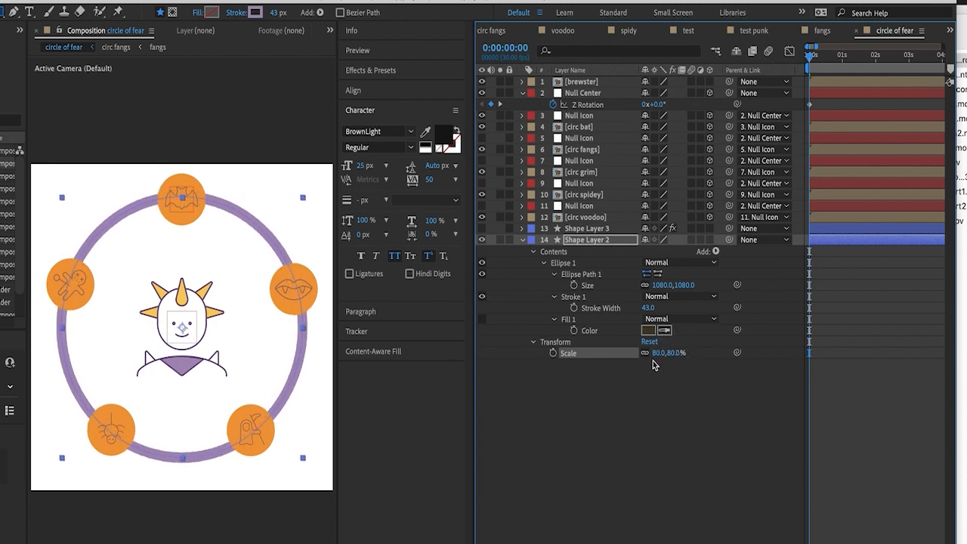
left_click(590, 401)
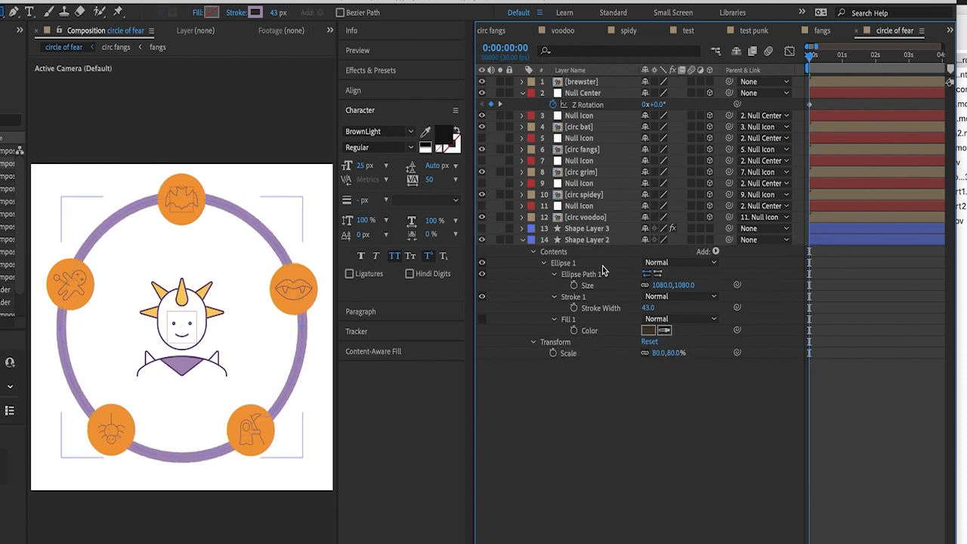
- Add Trim Paths to Shape Layer 2 and set its Start to 8%
left_click(587, 239)
left_click(714, 253)
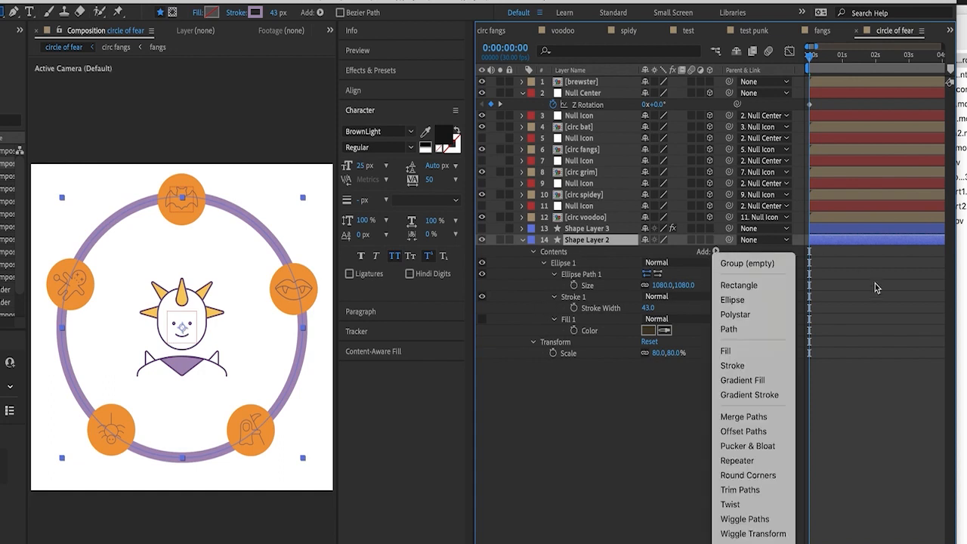
left_click(740, 490)
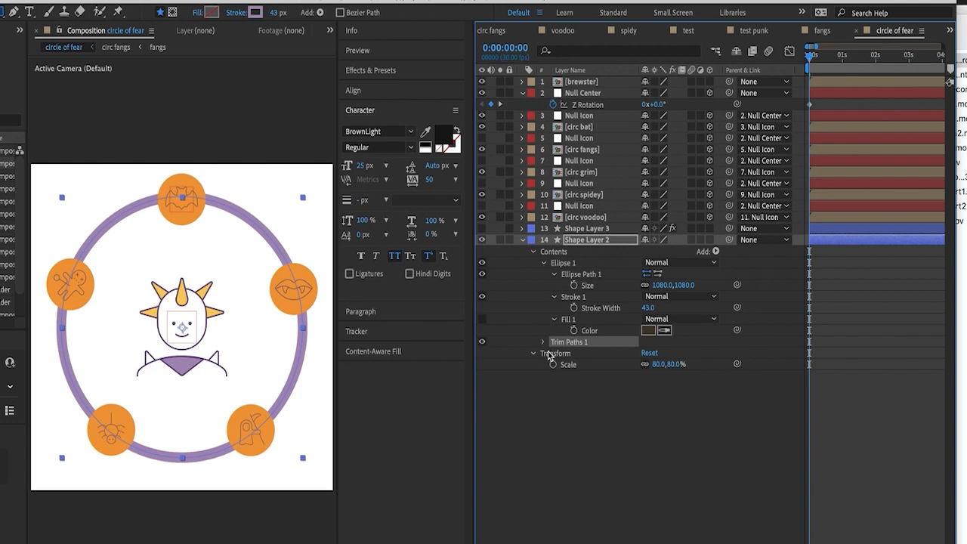
left_click(544, 342)
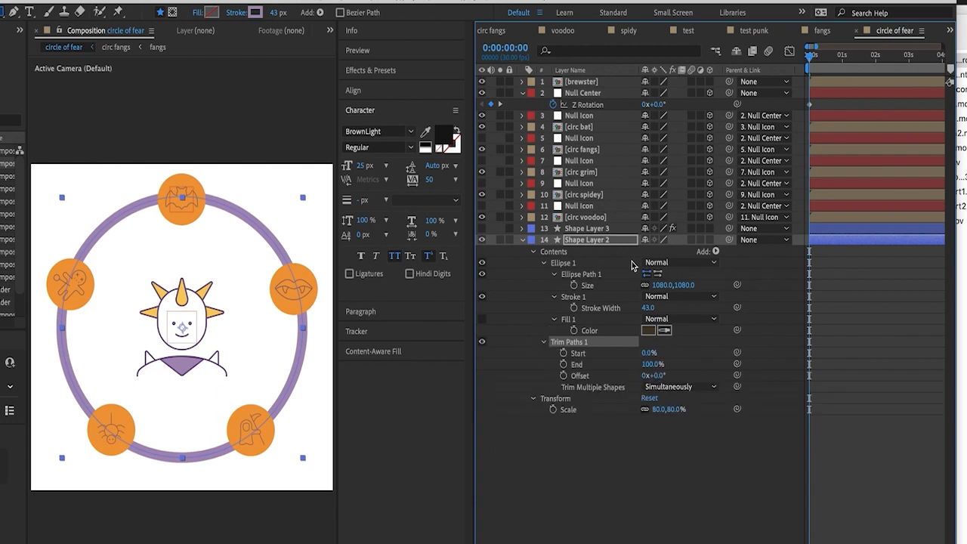
mouse_move(644, 361)
left_mouse_down()
mouse_move(655, 341)
mouse_move(647, 341)
left_mouse_up()
left_click(640, 344)
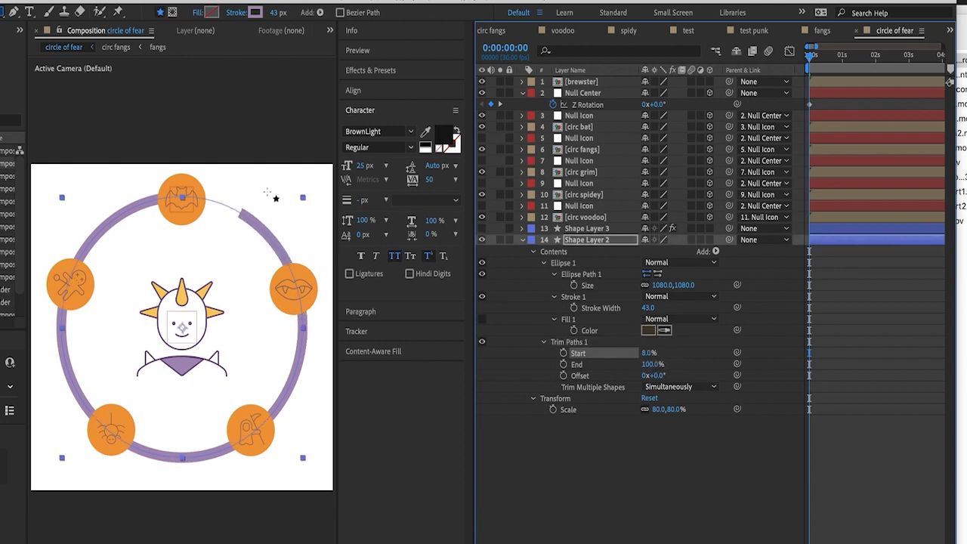
- Give Stroke 1 of Shape Layer 2 a Round Cap line cap and set the Trim Paths Start to 5%
left_click(555, 297)
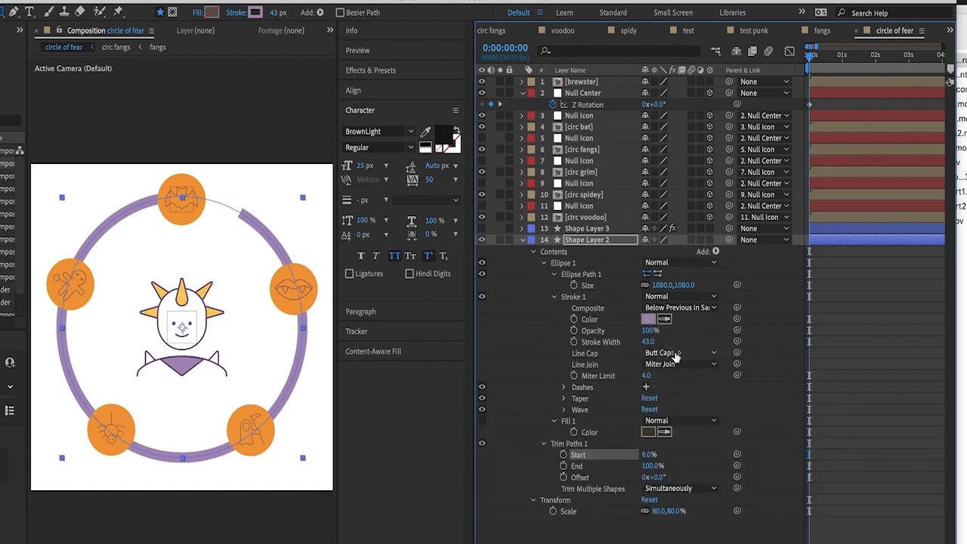
left_click(669, 353)
left_click(682, 381)
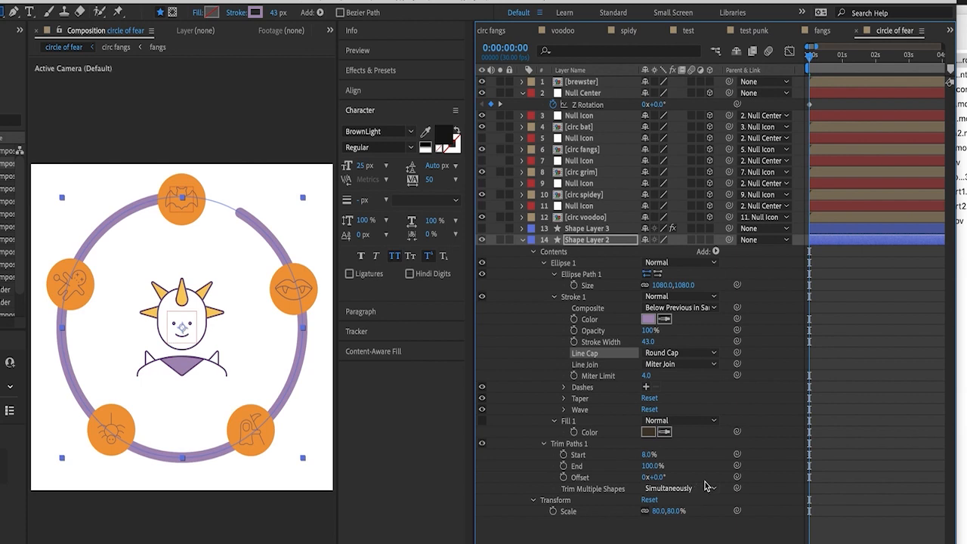
left_click(650, 455)
key("Return")
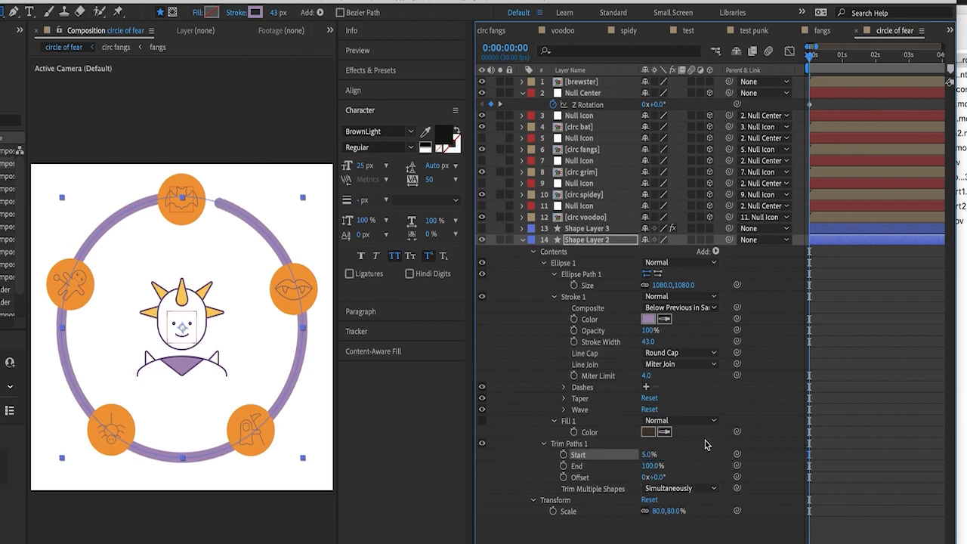
- Set the Trim Paths End to 15.5% so the purple arc spans from the bat icon to the fangs icon
mouse_move(652, 466)
left_mouse_down()
mouse_move(596, 460)
mouse_move(614, 461)
left_mouse_up()
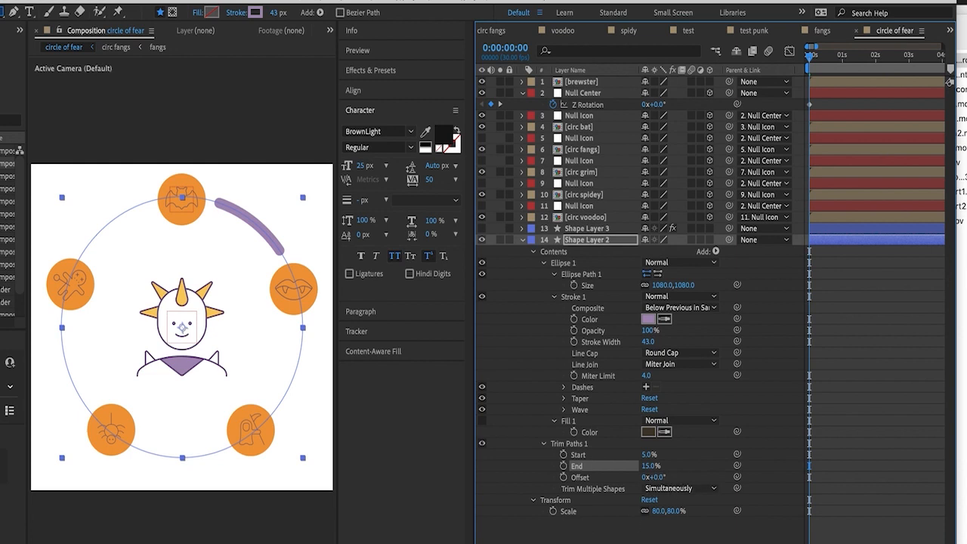
left_click(651, 466)
type("15")
key("Return")
left_click(619, 538)
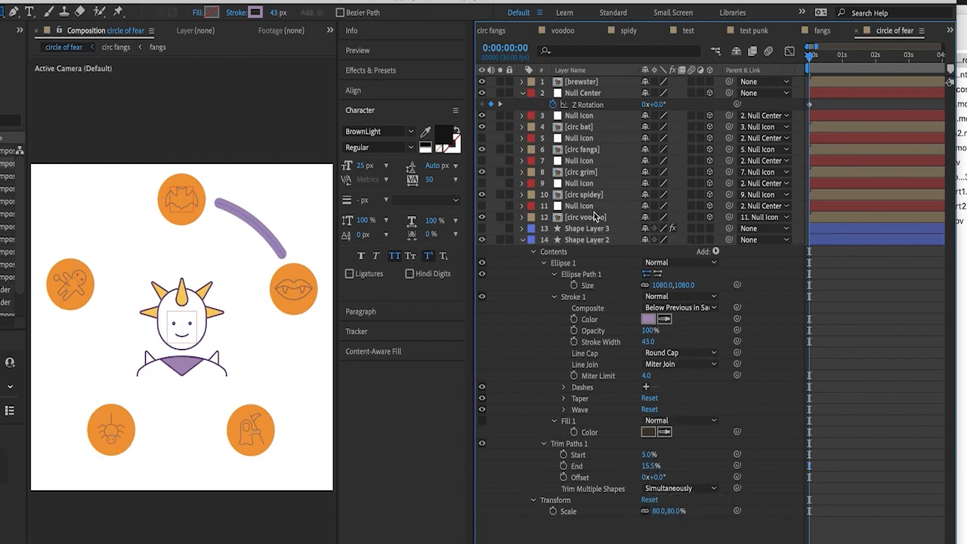
- Keyframe Shape Layer 2's Trim Paths End from 5% at the start to 15.5% at 1 second
left_click(587, 240)
left_click_drag(553, 336, 597, 318)
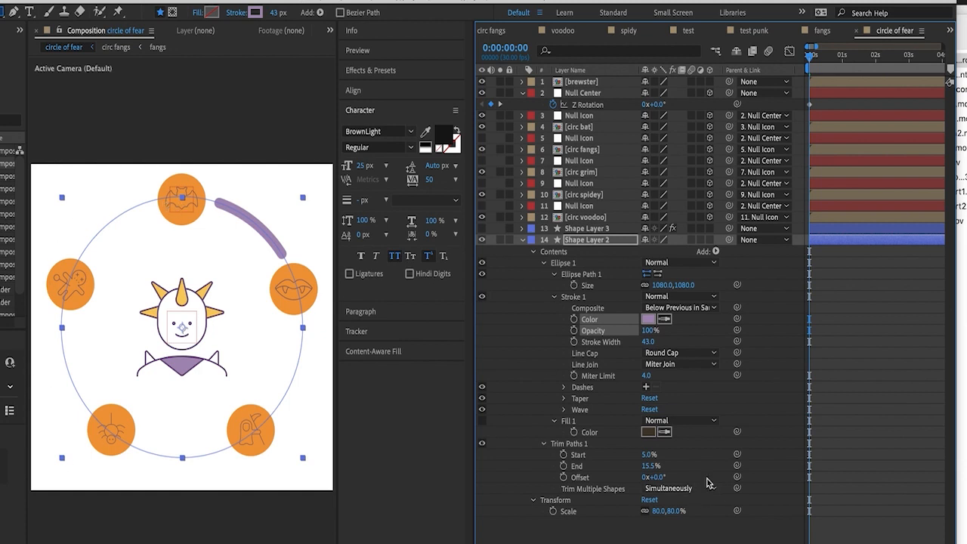
left_click(591, 241)
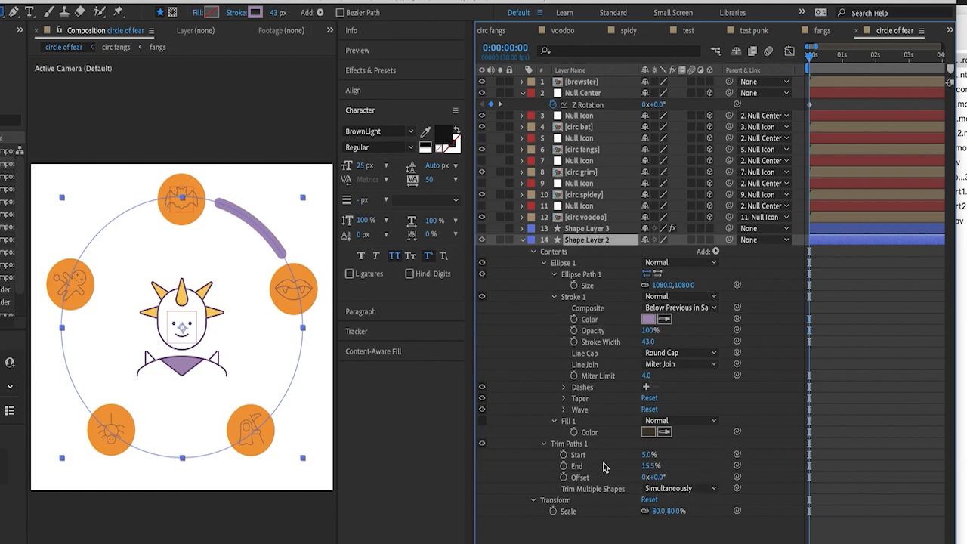
left_click(562, 466)
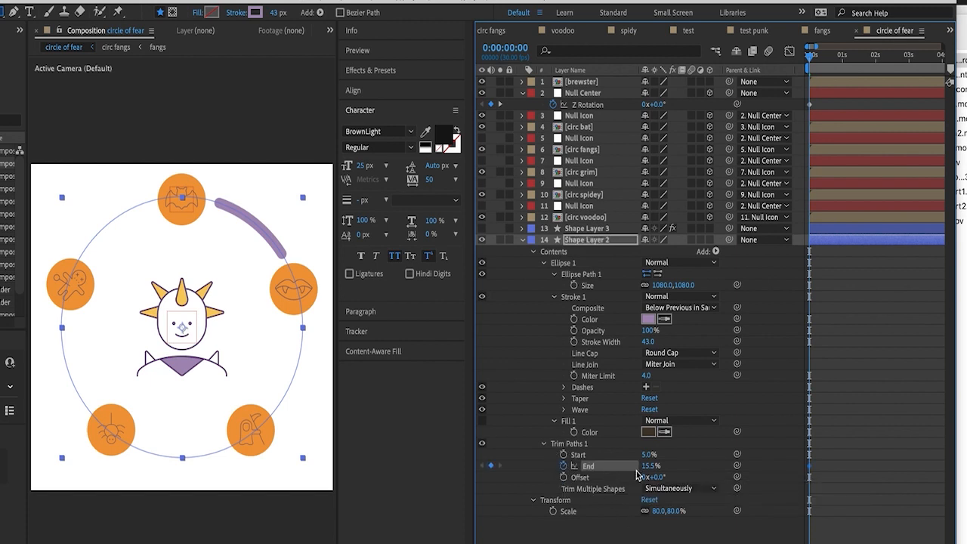
left_click(505, 47)
type("1")
key("Return")
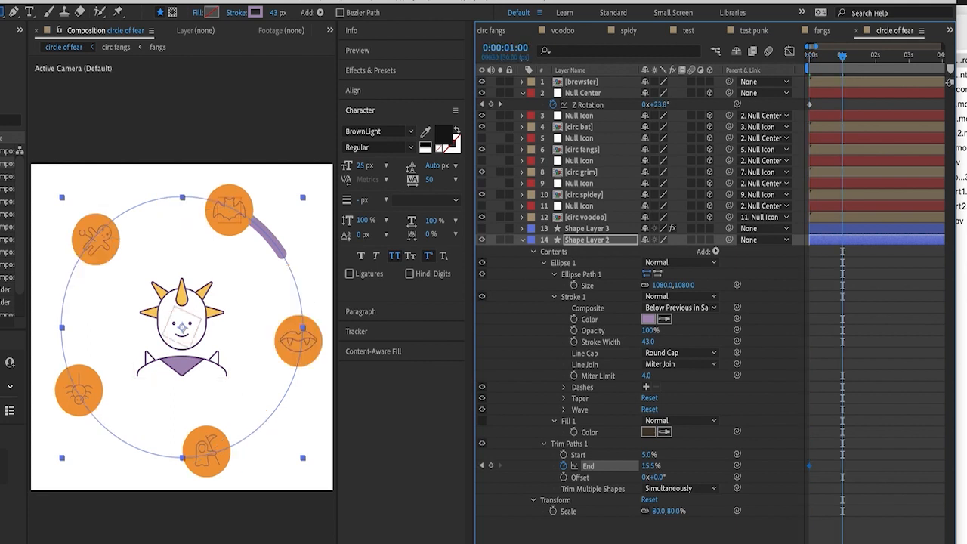
left_click(491, 466)
key("Home")
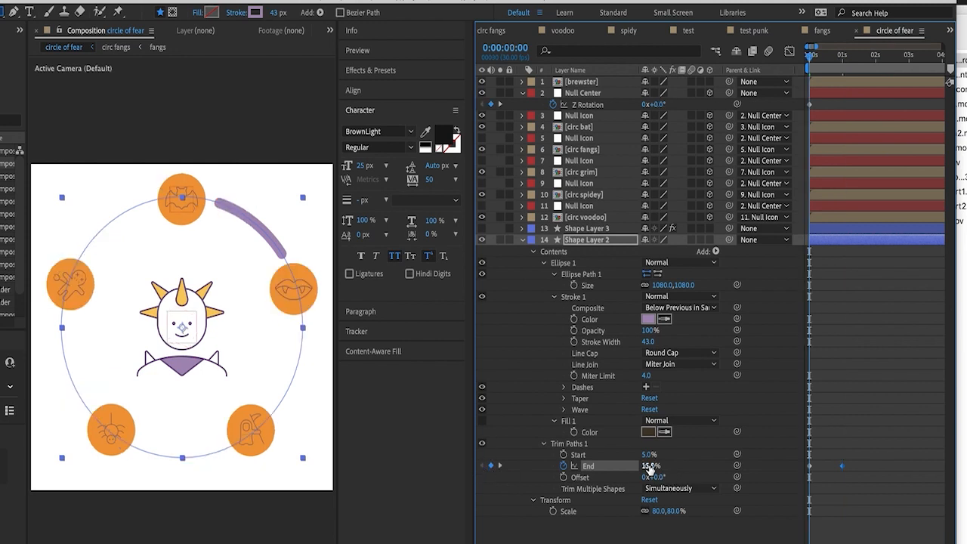
left_click(649, 467)
type("5")
key("Return")
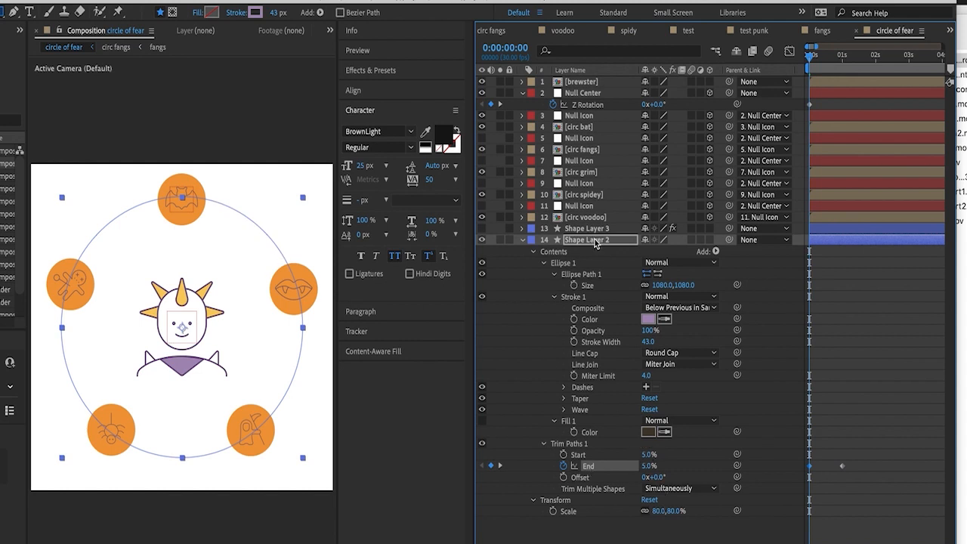
- Select Shape Layer 2 and scrub the timeline from the start to preview the growing purple arc
left_click(595, 240)
mouse_move(729, 239)
left_mouse_down()
mouse_move(608, 97)
mouse_move(580, 83)
mouse_move(723, 255)
left_mouse_up()
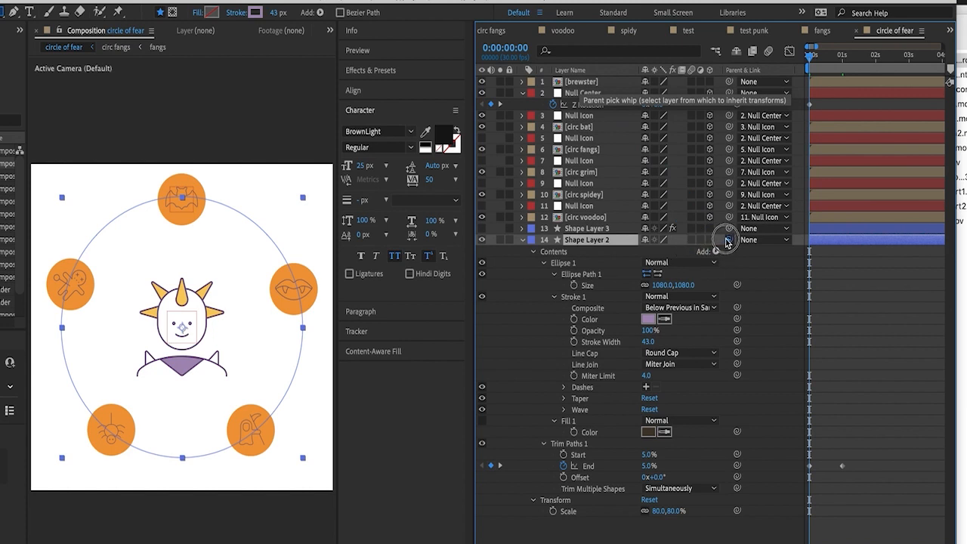
mouse_move(811, 54)
left_mouse_down()
mouse_move(881, 54)
mouse_move(824, 62)
left_mouse_up()
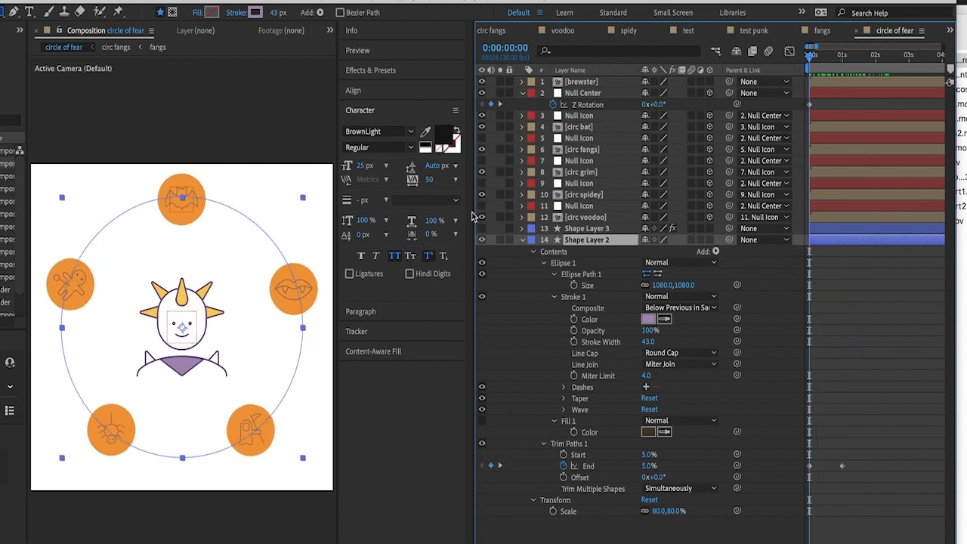
- Parent Shape Layer 2 to the Null Center layer and return to the start of the timeline
left_click_drag(728, 242, 531, 89)
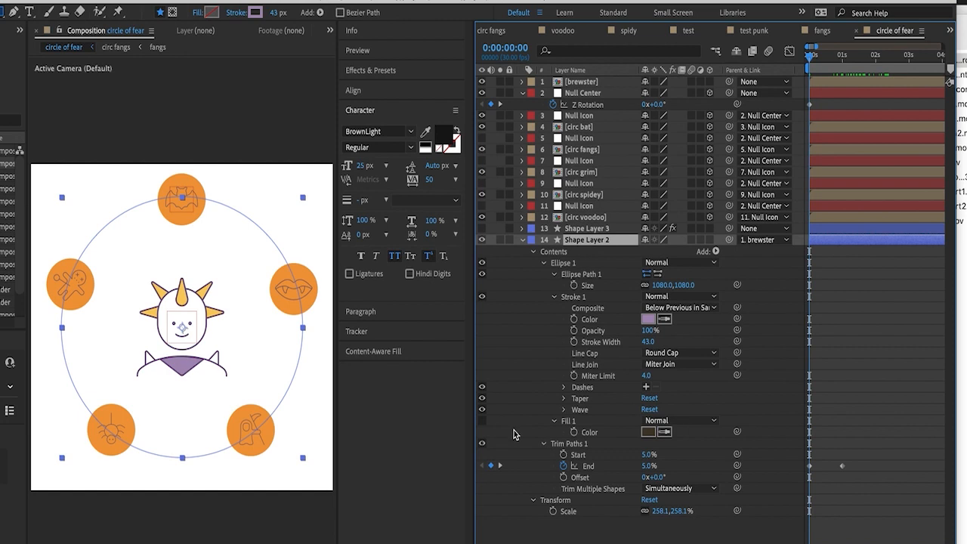
key("ctrl+z")
left_click_drag(728, 240, 596, 98)
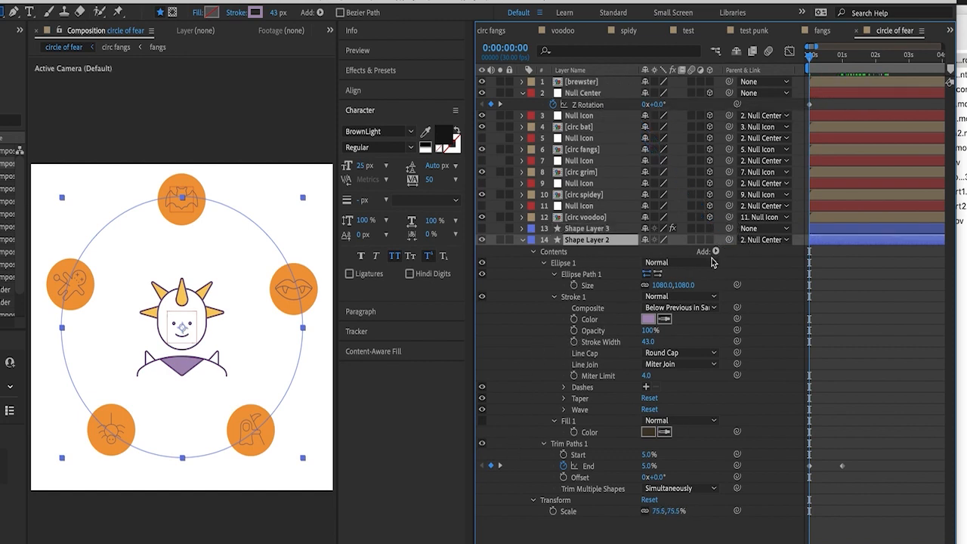
mouse_move(811, 59)
left_mouse_down()
mouse_move(837, 62)
mouse_move(811, 60)
left_mouse_up()
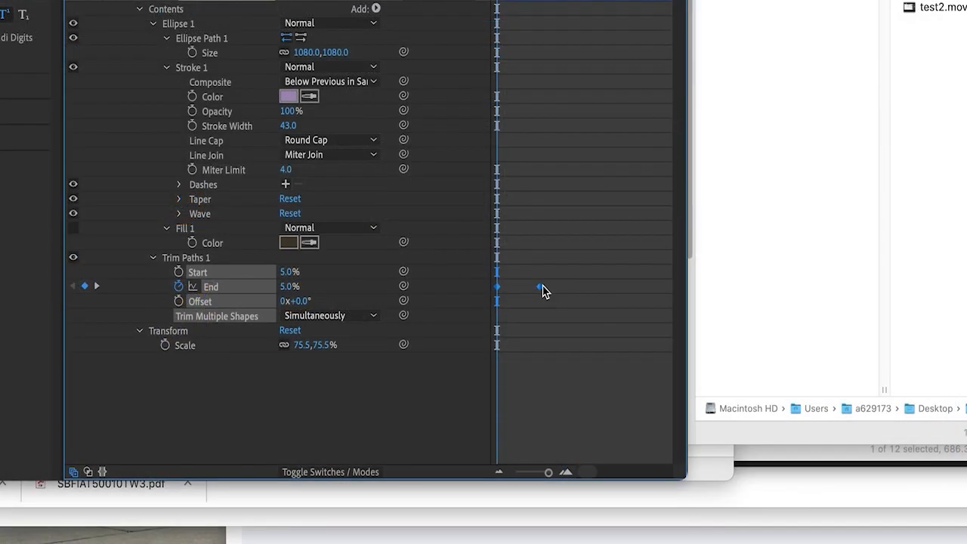
- Apply Easy Ease to Shape Layer 2's Trim Paths End keyframes and preview the rotating arc
right_click(842, 465)
mouse_move(604, 513)
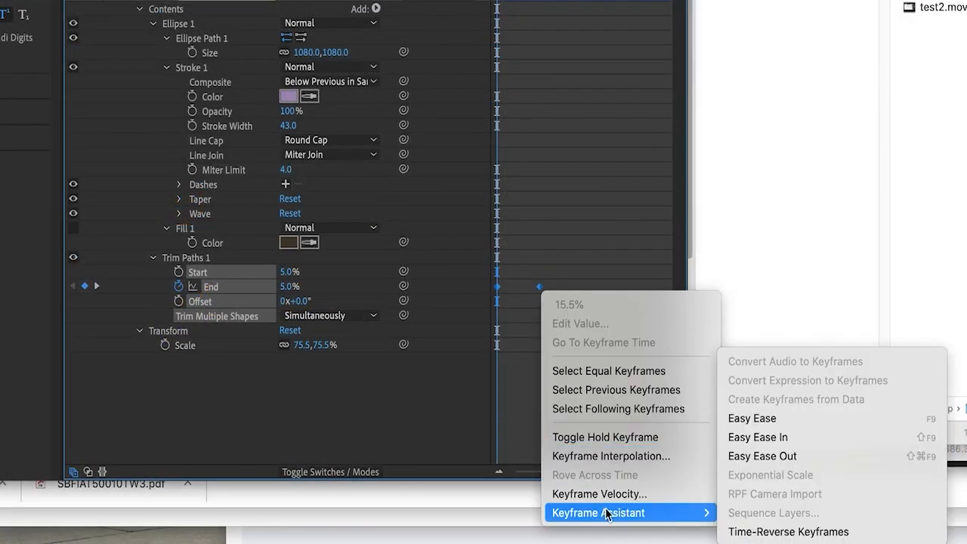
left_click(755, 418)
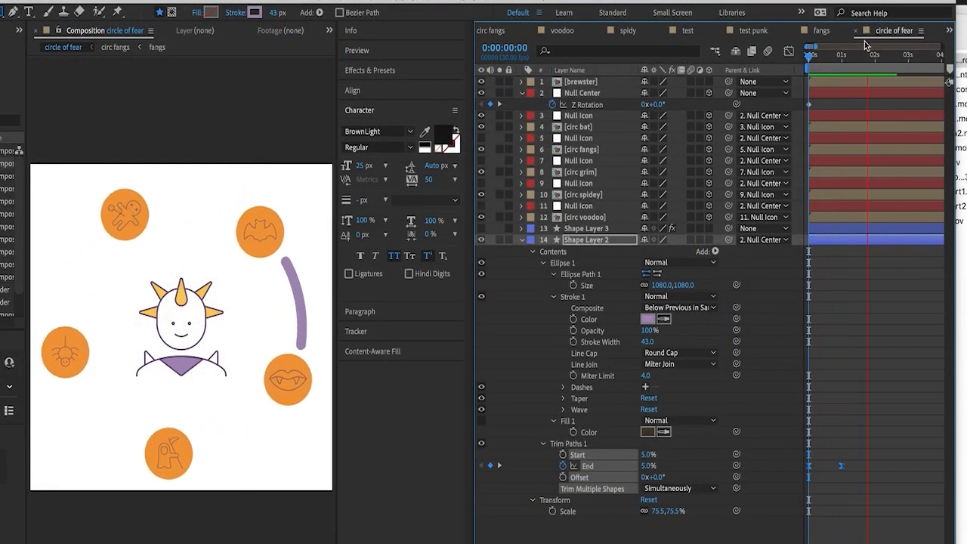
left_click_drag(860, 57, 795, 61)
- Collapse Shape Layer 2's properties and duplicate the layer
left_click(588, 240)
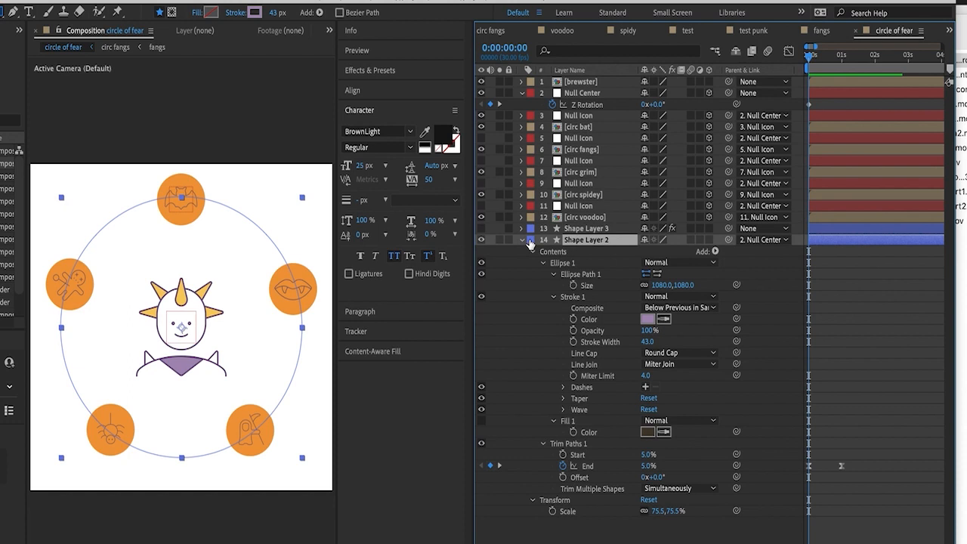
left_click(522, 241)
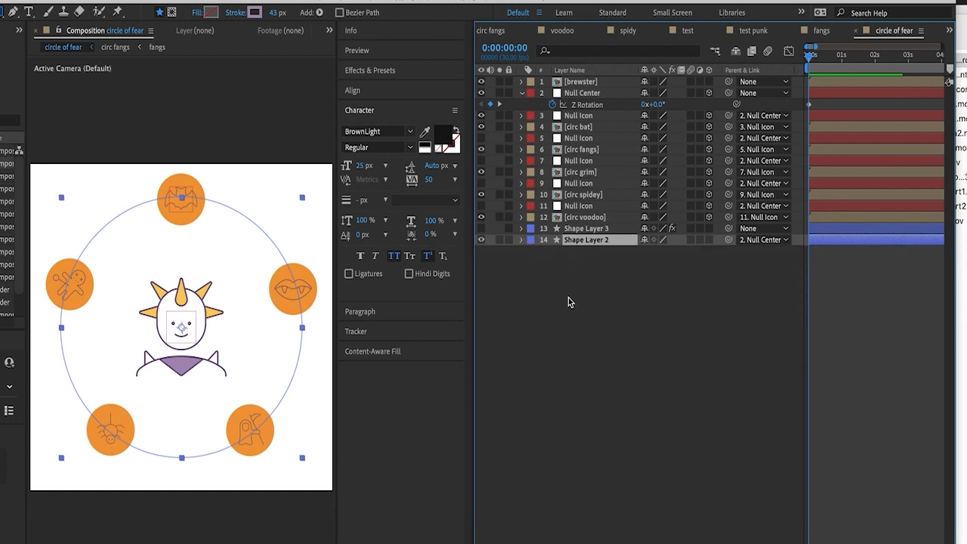
key("super+d")
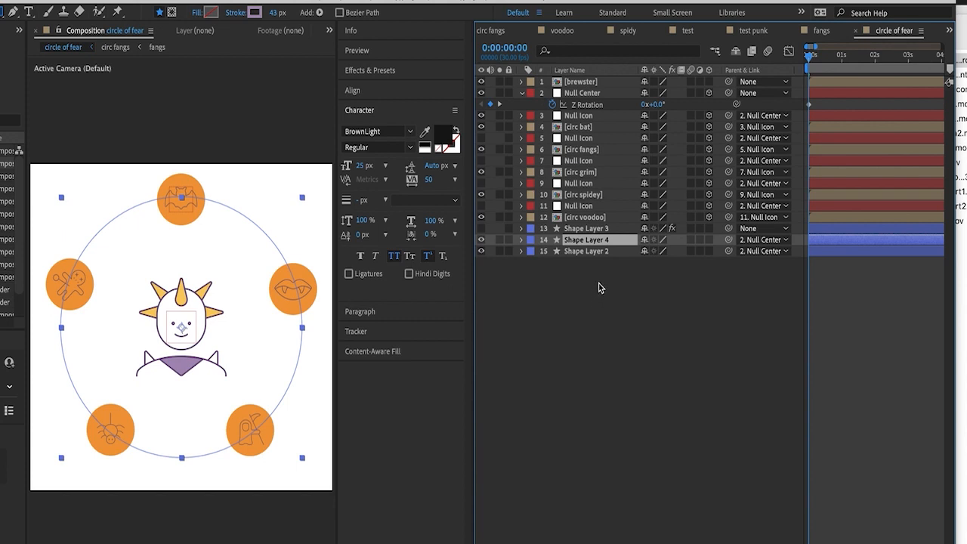
- At 1 second, set Shape Layer 4's Trim Paths Offset to 71° so its arc sits between the fangs and grim icons
left_click(505, 48)
type("1:")
type("00")
key("Return")
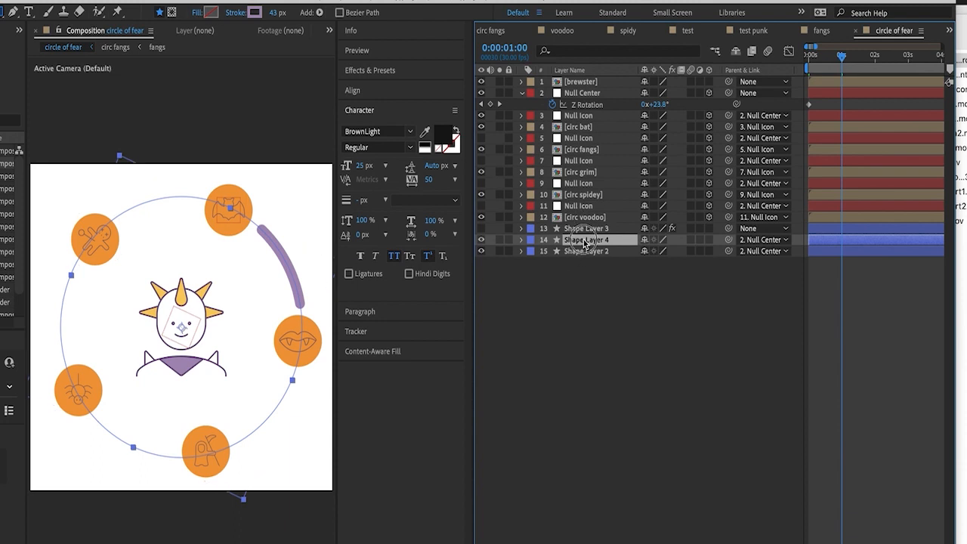
key("u")
key("u")
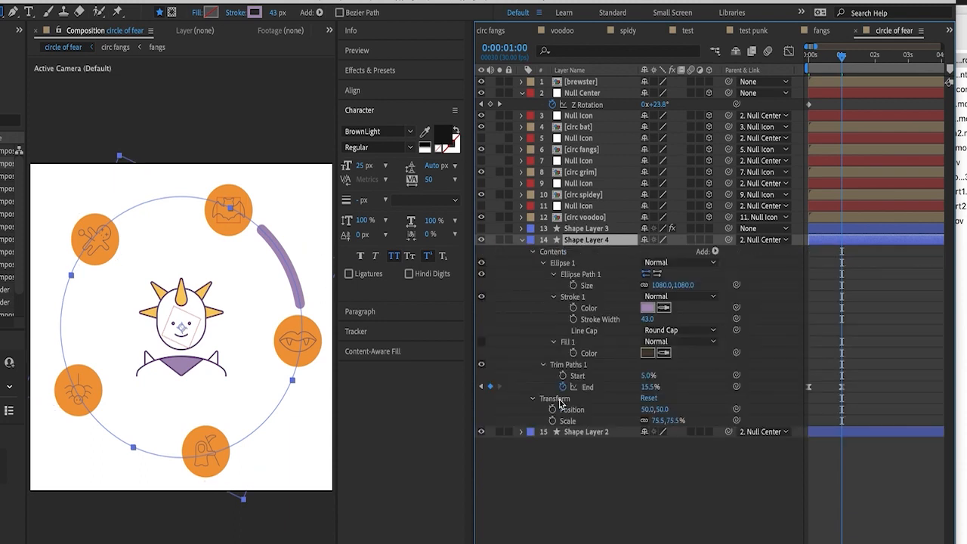
left_click(543, 365)
left_click(543, 365)
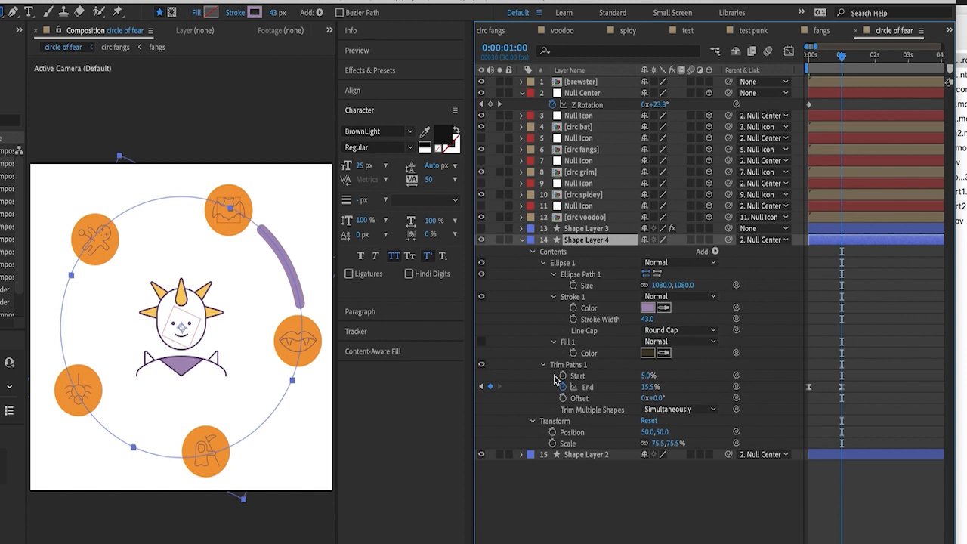
left_click_drag(654, 401, 691, 392)
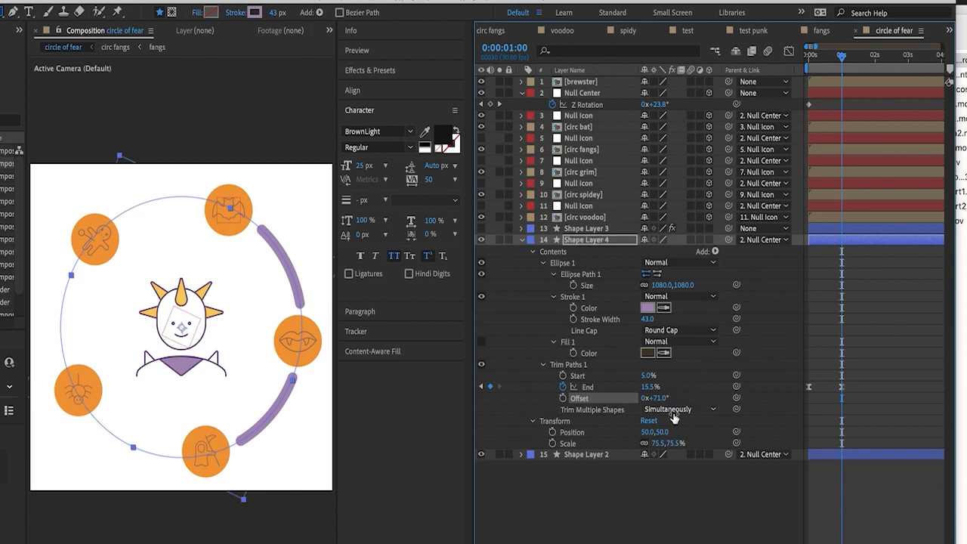
- Duplicate Shape Layer 4 and set the copy's Trim Paths Offset to 143°, placing its arc between the grim and spider icons
left_click(590, 244)
key("super+d")
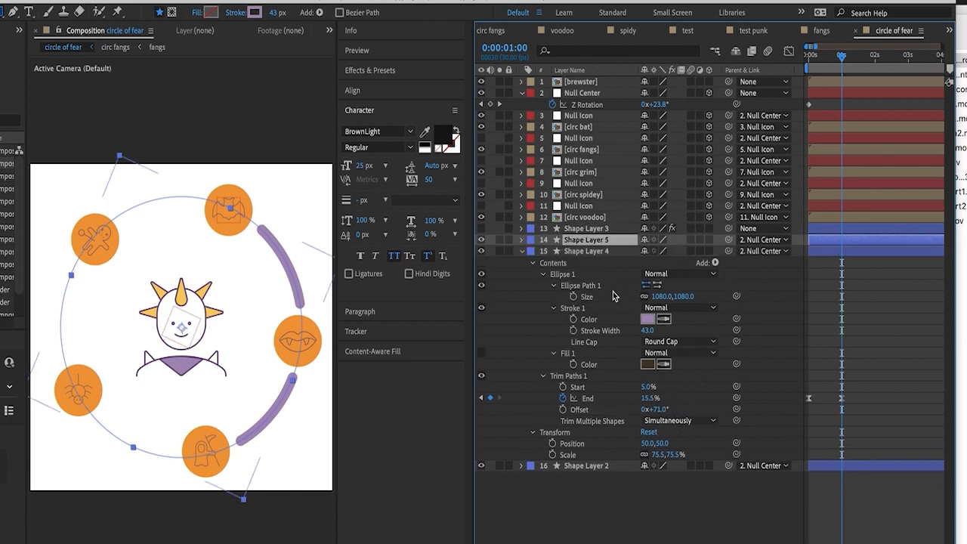
key("u")
key("u")
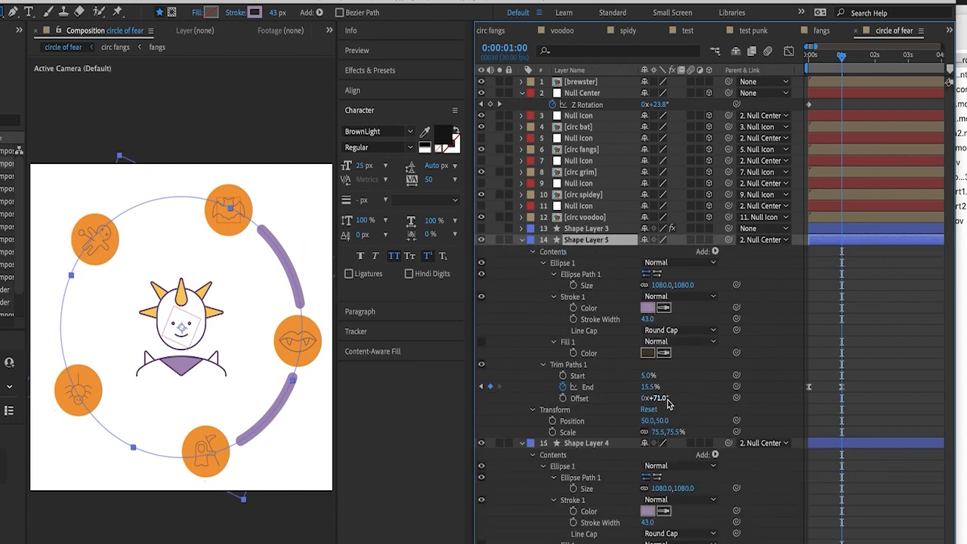
left_click_drag(662, 402, 693, 385)
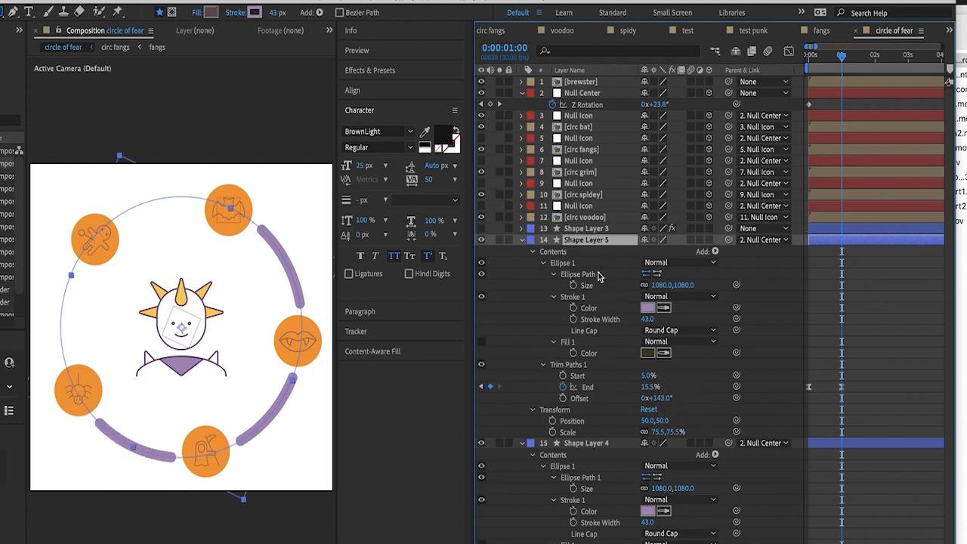
- Duplicate Shape Layer 5 and set the copy's Trim Paths Offset to 216°, placing its arc between the spider and voodoo icons
key("ctrl+d")
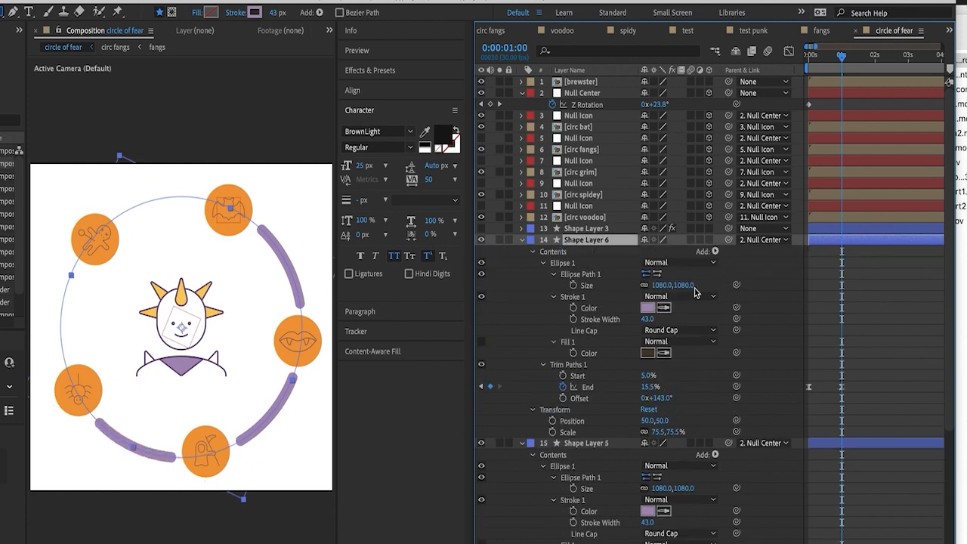
mouse_move(659, 402)
left_mouse_down()
mouse_move(693, 384)
mouse_move(689, 391)
left_mouse_up()
key("Return")
key("Return")
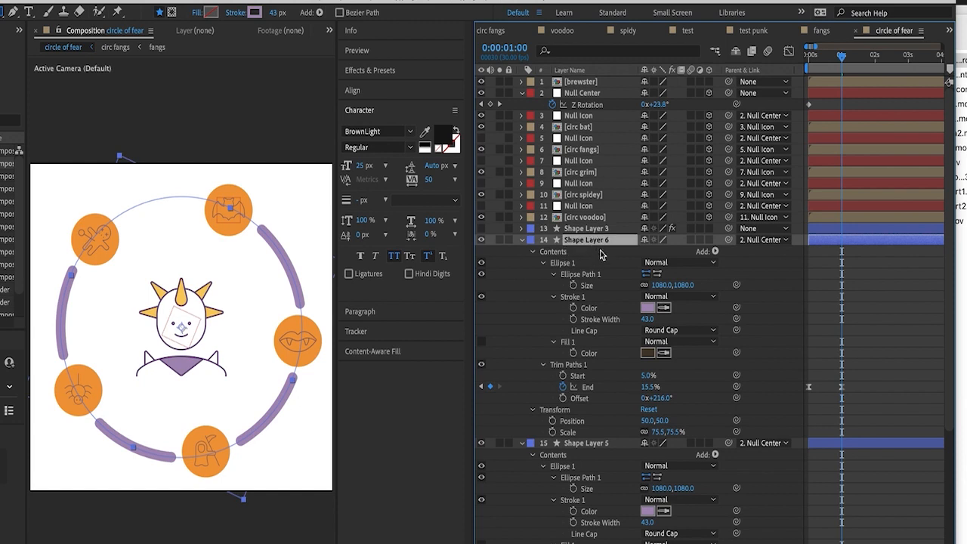
- Duplicate Shape Layer 6 and set the copy's Trim Paths Offset to 288°, placing its arc between the voodoo and bat icons
key("ctrl+d")
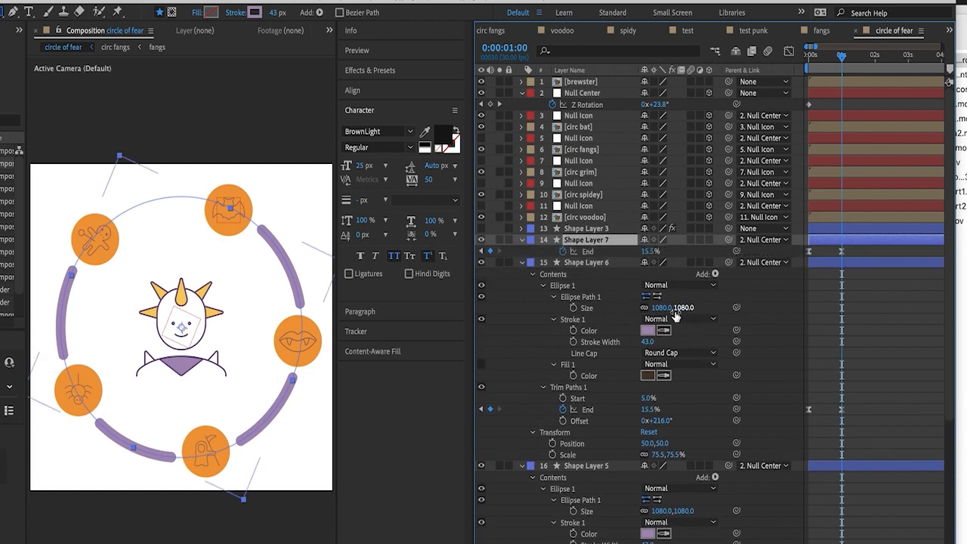
mouse_move(665, 405)
left_mouse_down()
mouse_move(661, 397)
mouse_move(696, 390)
left_mouse_up()
left_click(589, 240)
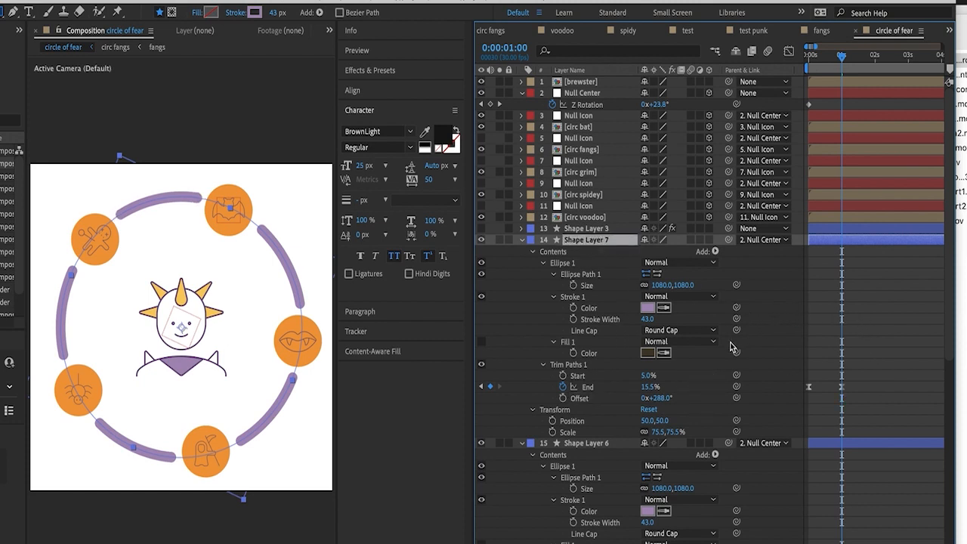
- Collapse the properties of all layers, then play the animation of the five arcs from the start
key("ctrl+a")
key("u")
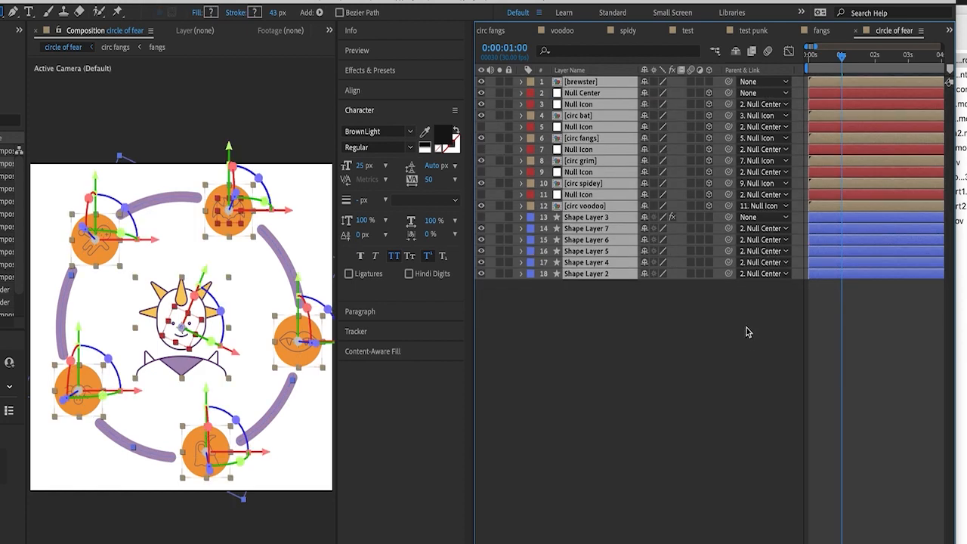
left_click(573, 318)
left_click_drag(605, 311, 597, 261)
left_click(591, 321)
left_click_drag(596, 302, 570, 231)
left_click(606, 356)
left_click_drag(832, 54, 773, 66)
key("space")
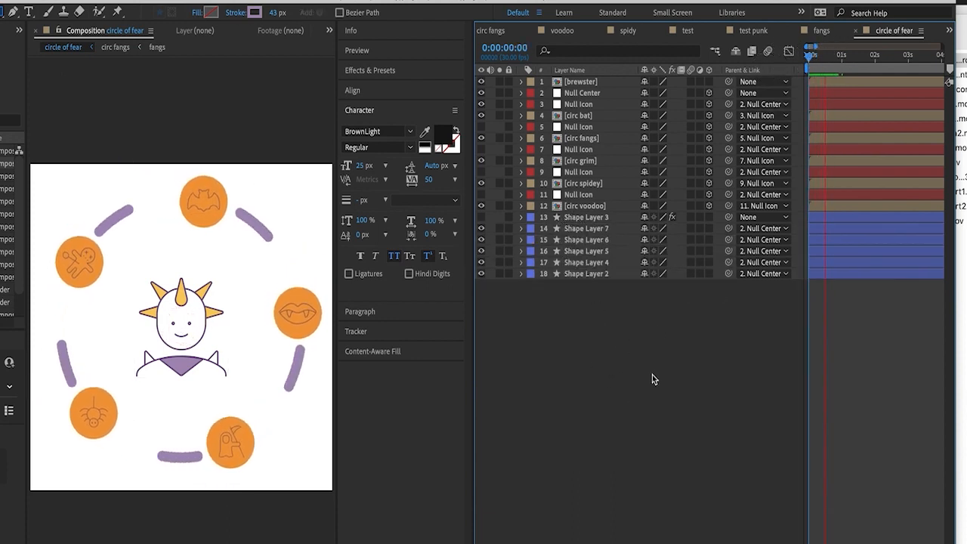
key("space")
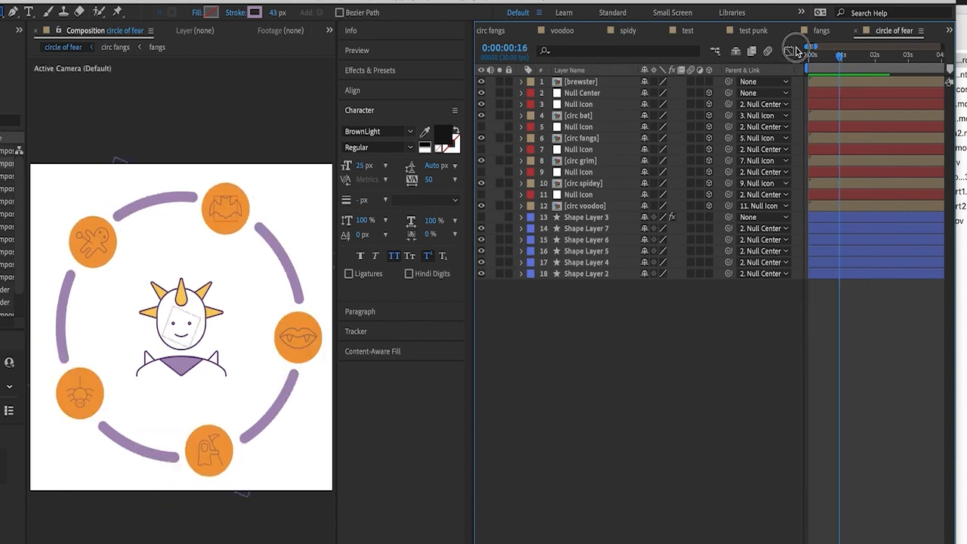
- Move Shape Layer 4 in time so it starts at frame 10
left_click(577, 263)
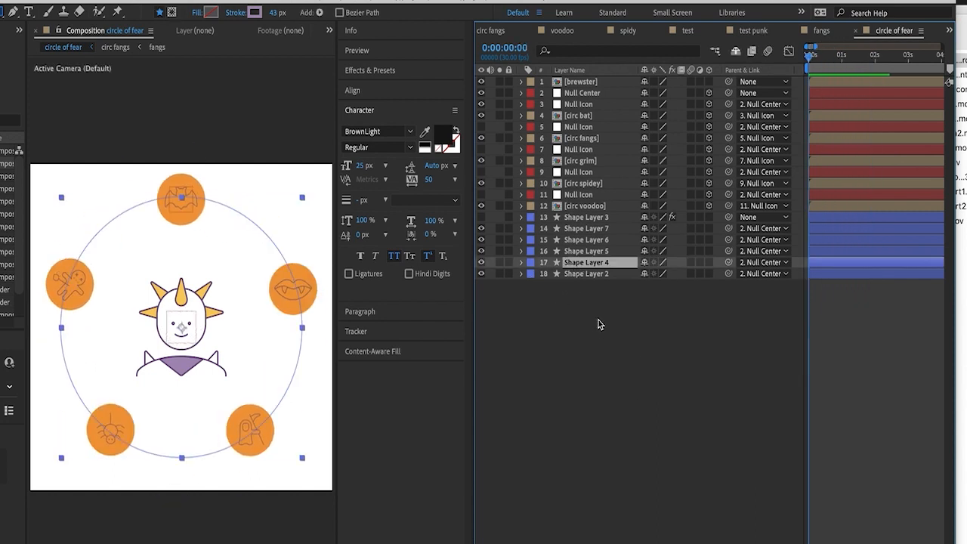
left_click(506, 49)
type("10")
key("Return")
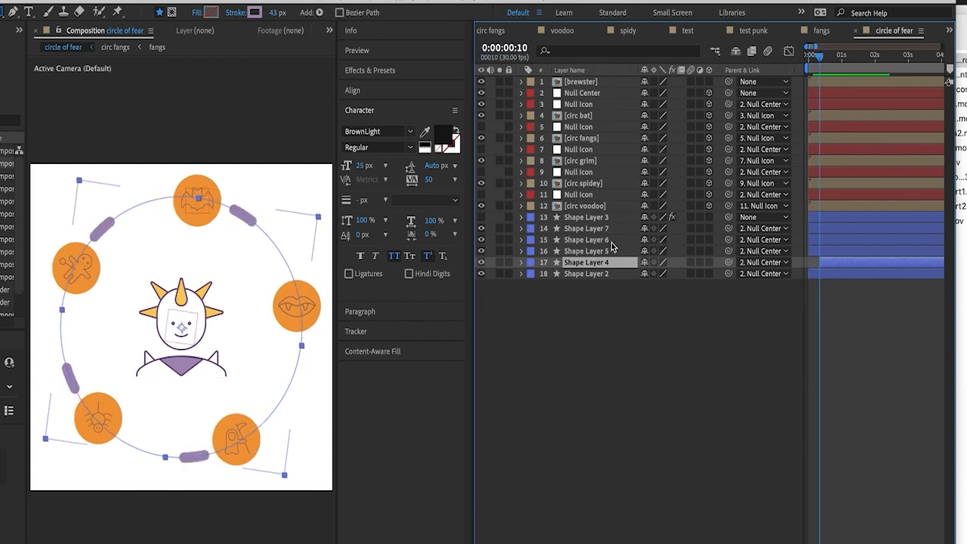
- Move Shape Layer 5 in time so it starts at frame 20
left_click(506, 48)
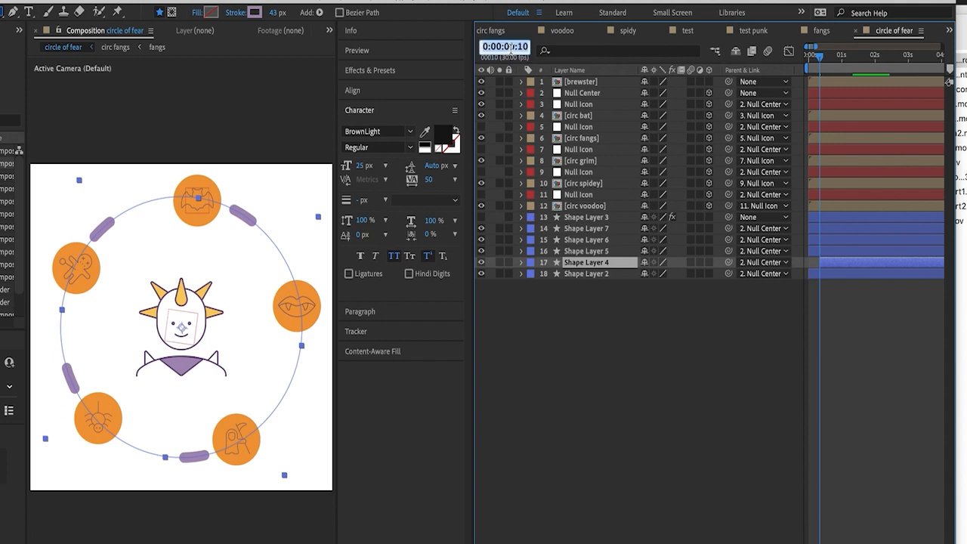
type("20")
key("Return")
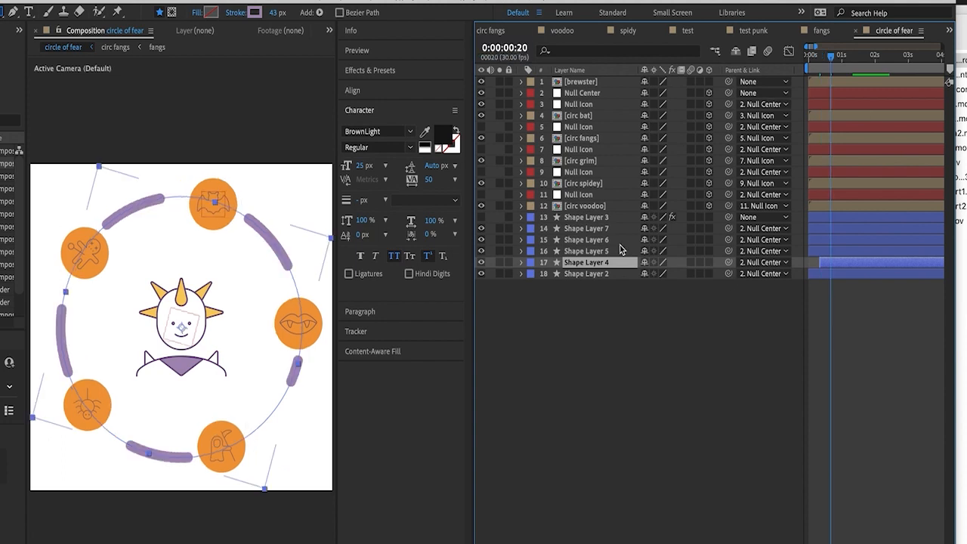
left_click(614, 257)
key("bracketleft")
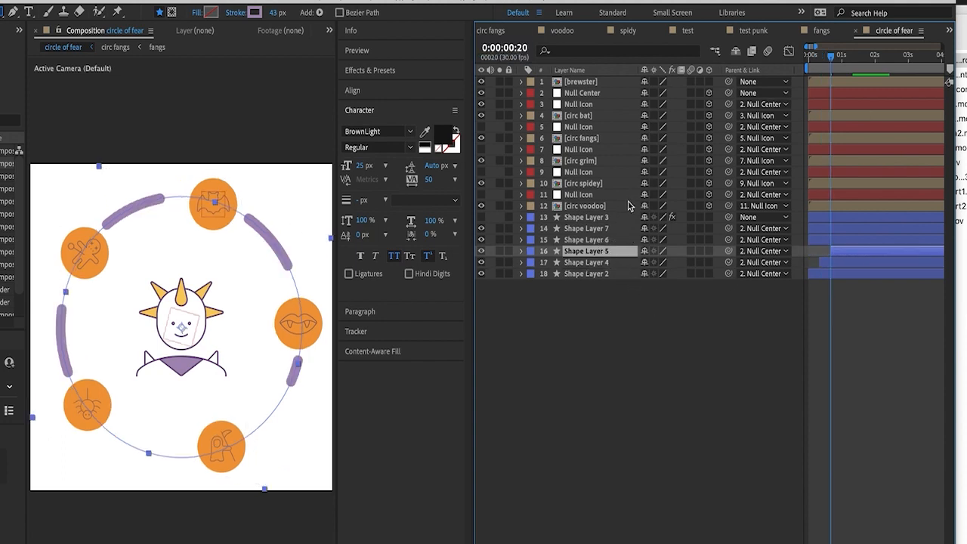
- Move Shape Layer 6 in time so it starts at 1 second
left_click(518, 53)
type("100")
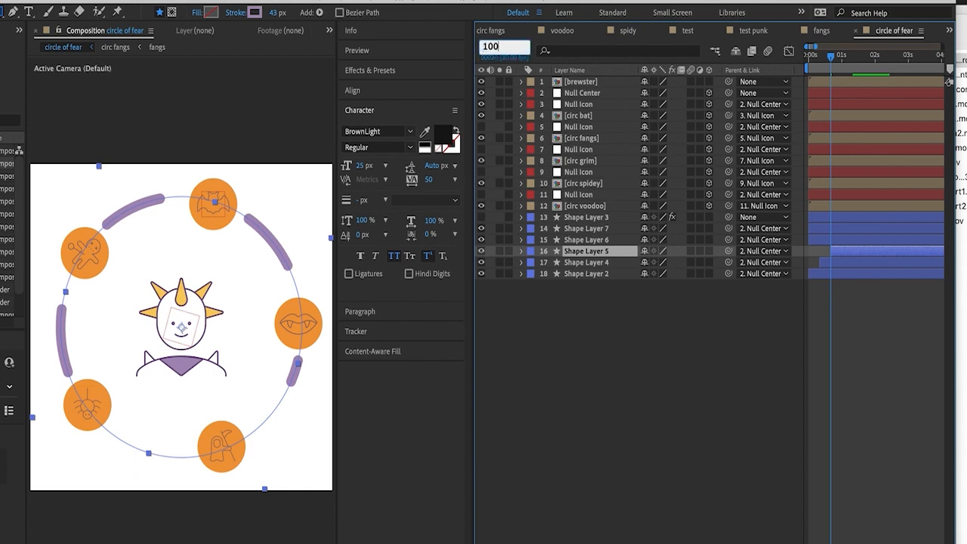
key("Return")
left_click(852, 241)
key("bracketleft")
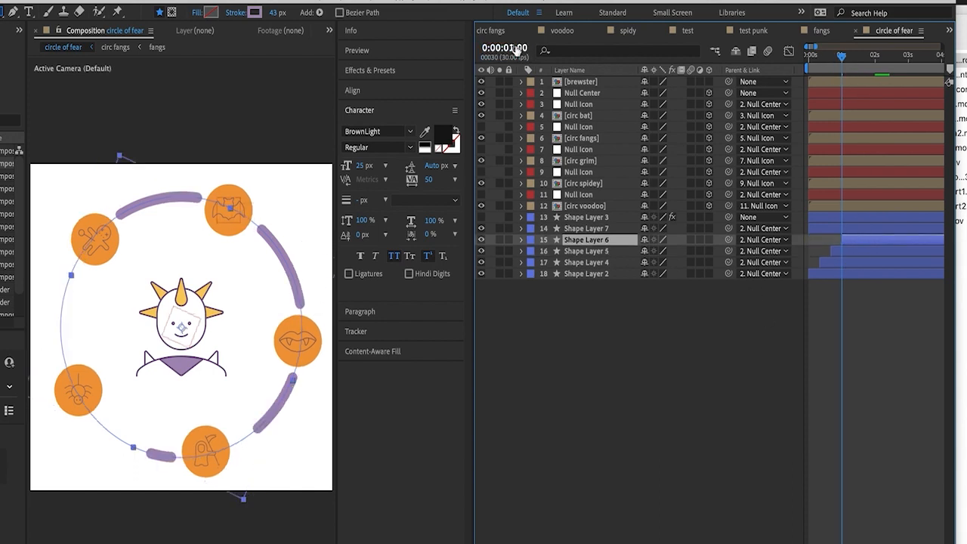
- Move Shape Layer 7 in time so it starts at 0:00:01:10, and play the staggered arcs from the start
left_click(517, 50)
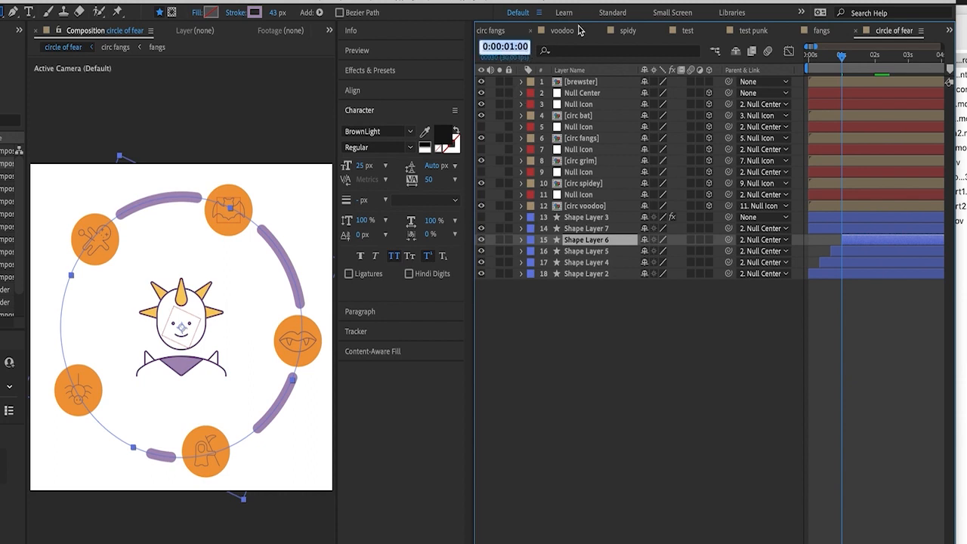
type("1:1")
type("0")
key("Return")
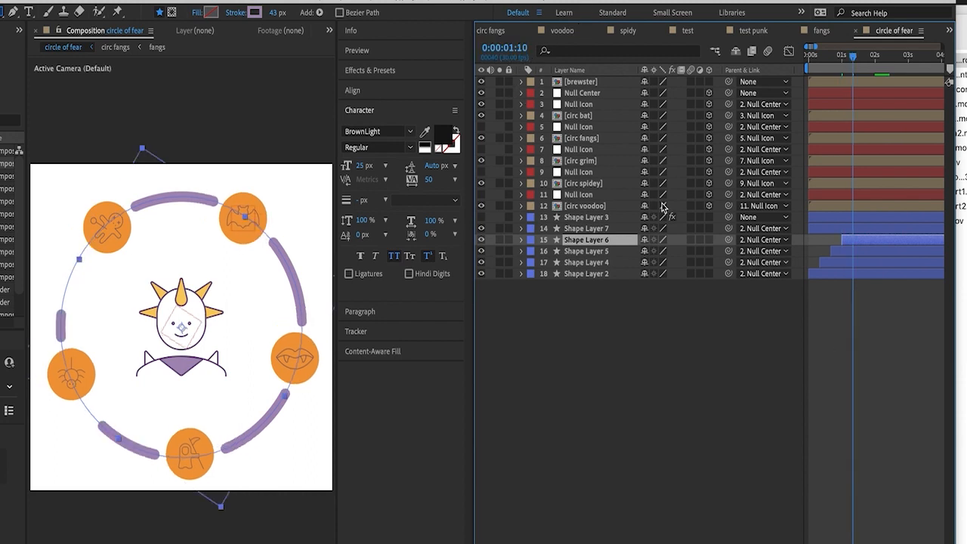
left_click(604, 229)
key("[")
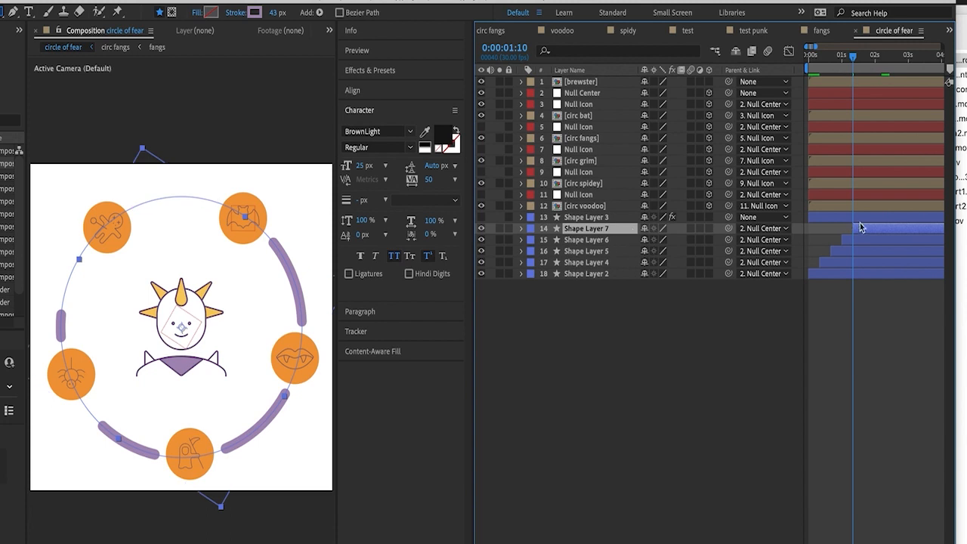
left_click_drag(845, 59, 784, 76)
key("space")
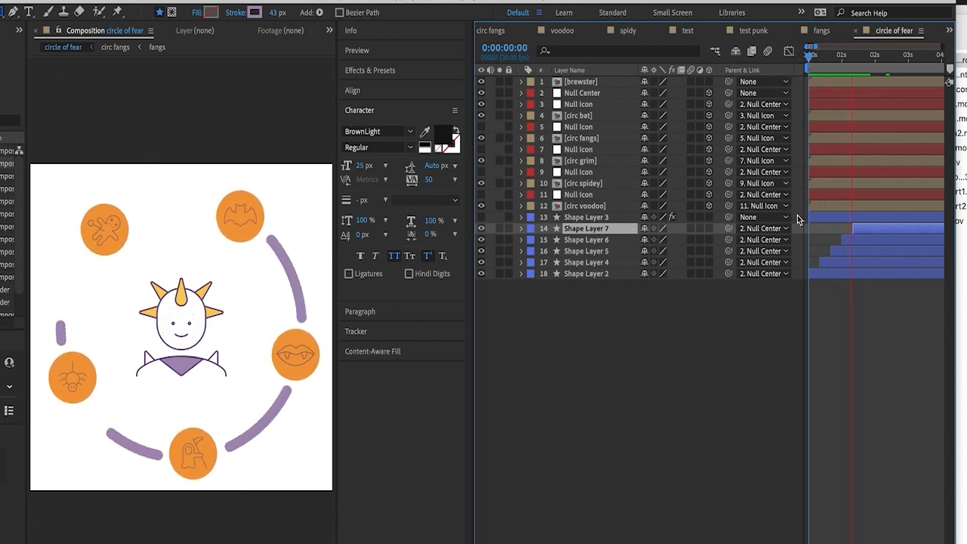
key("space")
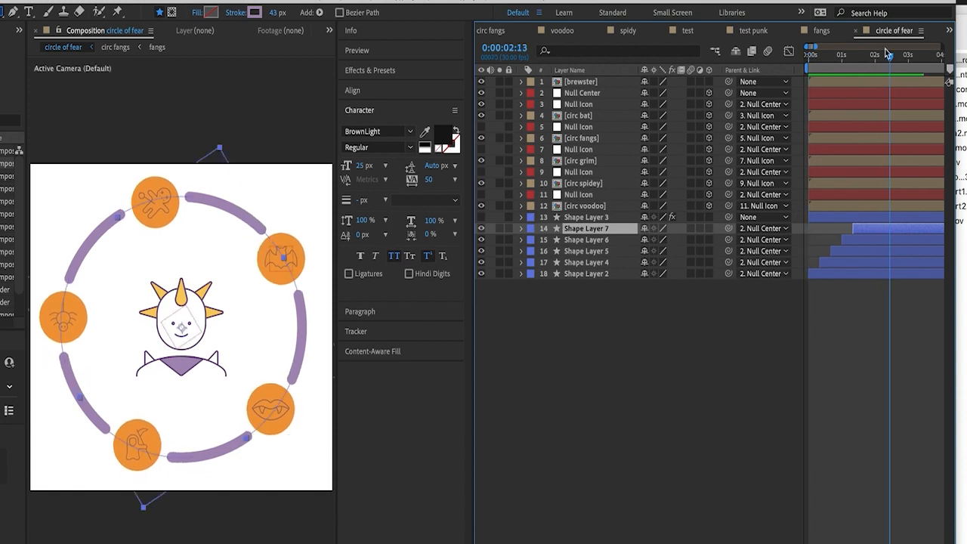
left_click(918, 316)
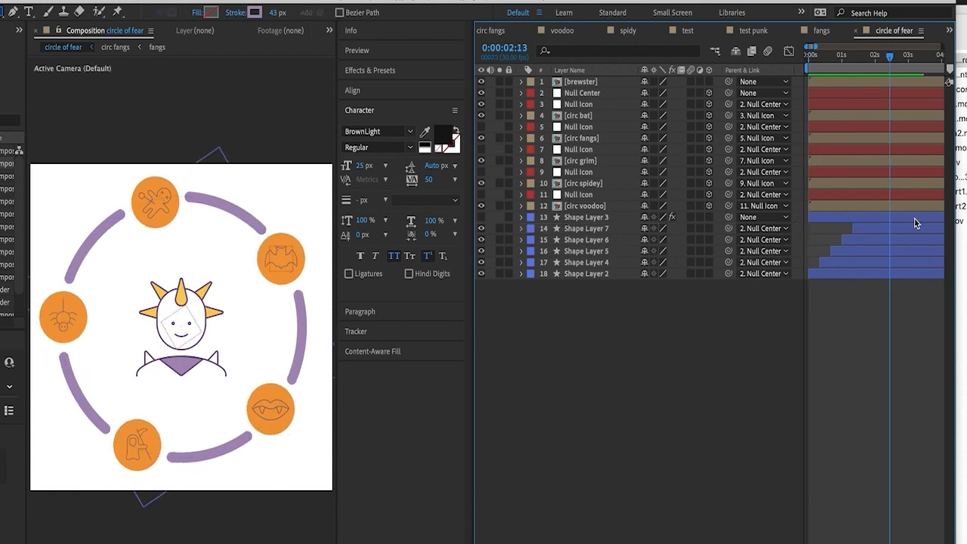
- Set the stroke width of the five arc layers, Shape Layers 2, 4, 5, 6 and 7, to 5 px
left_click(912, 228)
left_click(903, 273, "shift")
left_click(276, 12)
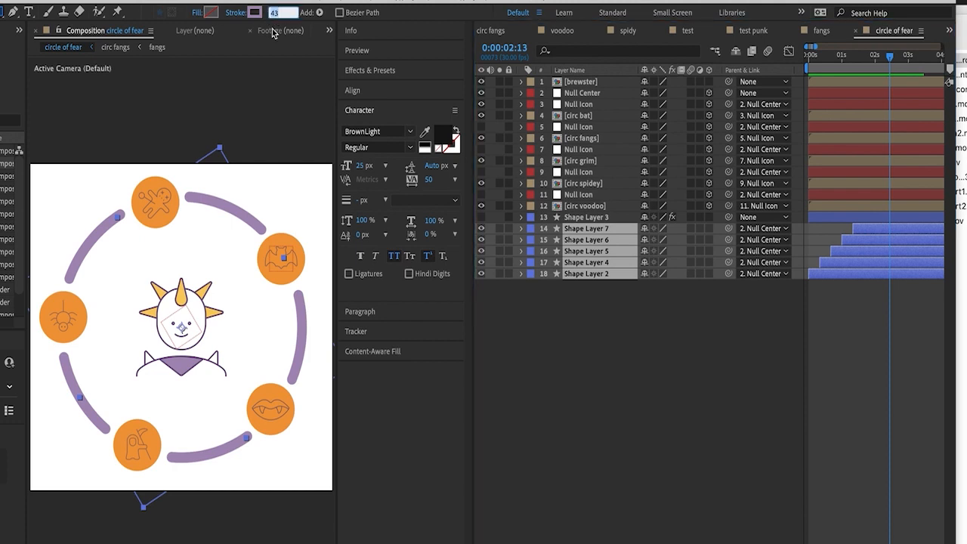
type("10")
key("Return")
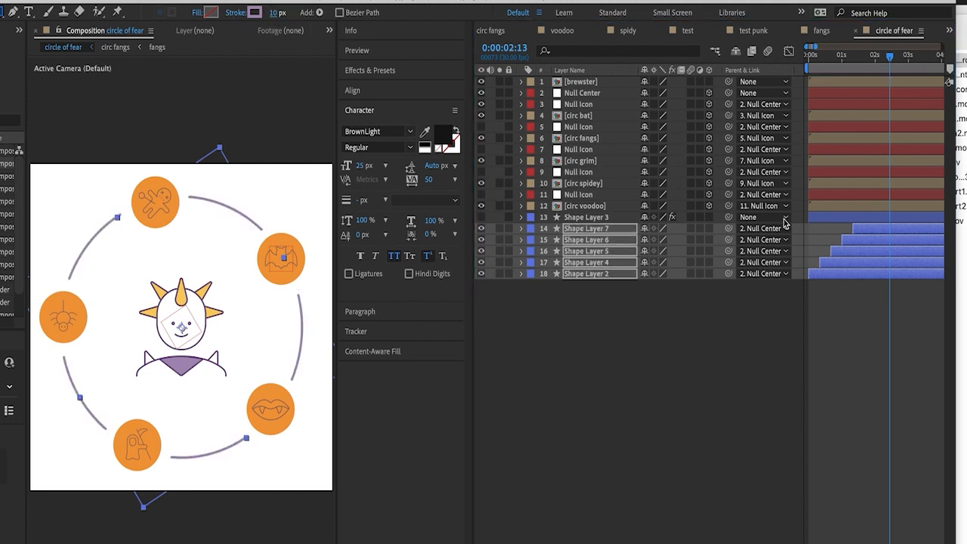
left_click(276, 12)
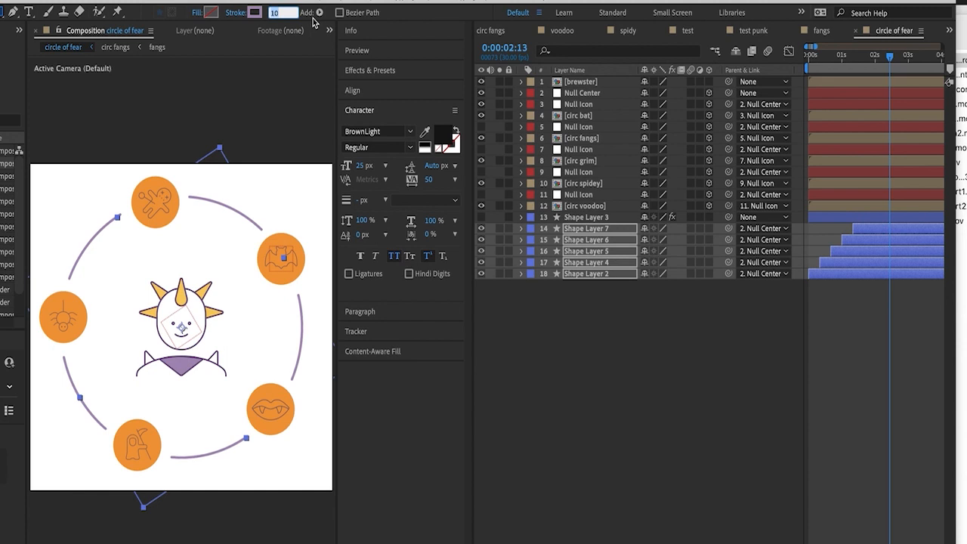
type("5")
key("Return")
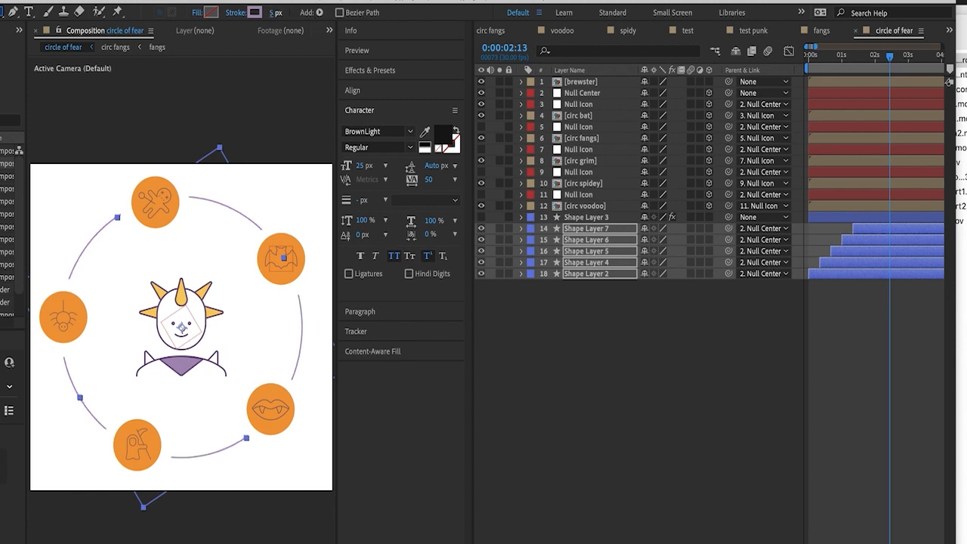
left_click(855, 333)
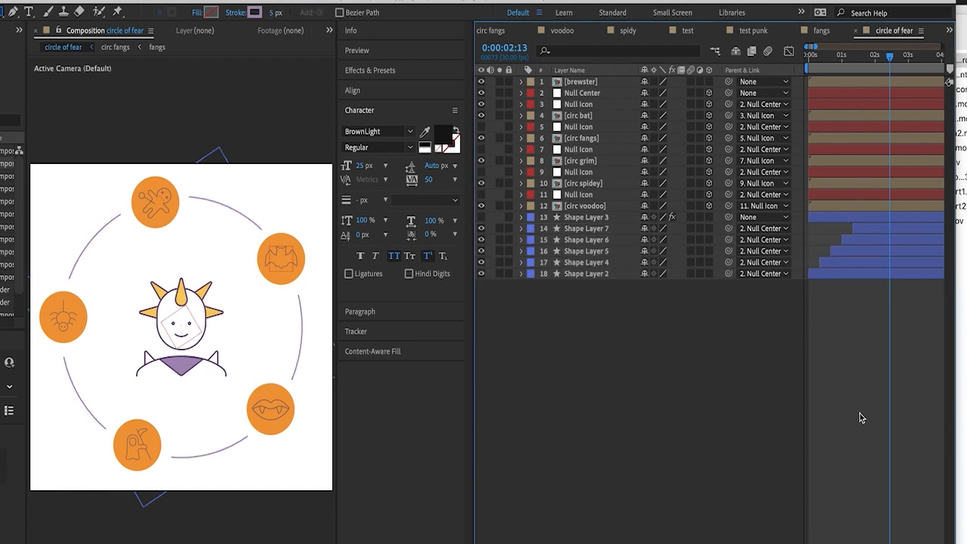
- Play the thinner arcs from the start, and hide the brewster layer
left_click_drag(880, 54, 775, 69)
key("space")
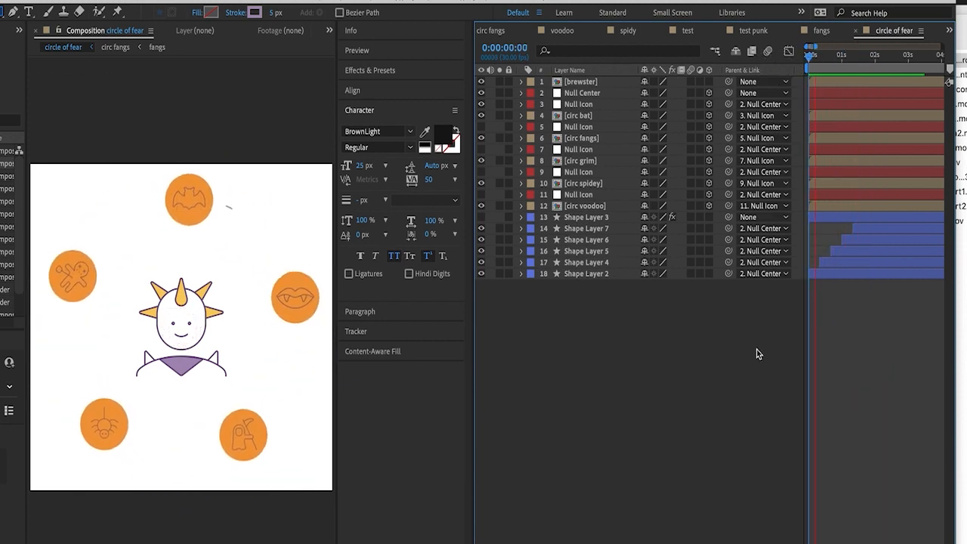
key("space")
left_click(582, 81)
left_click(481, 81)
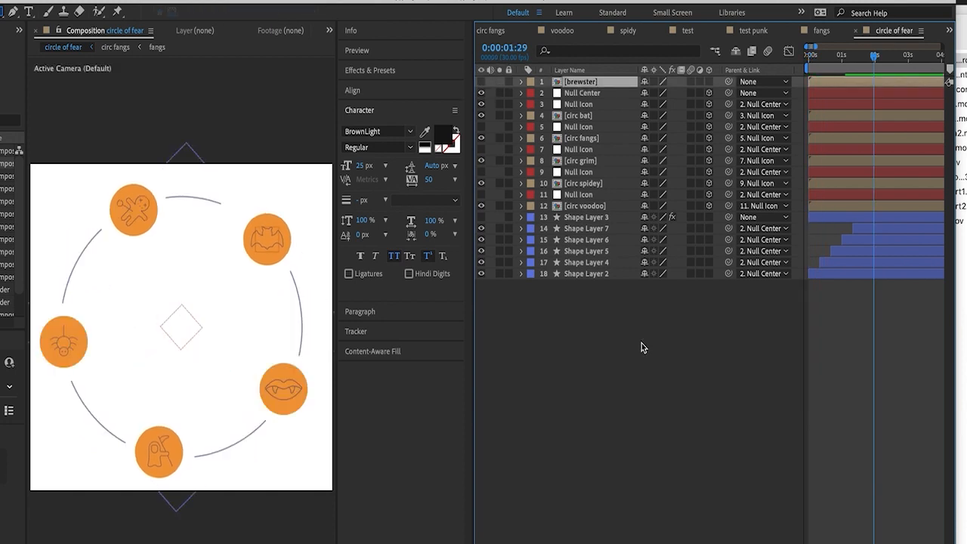
left_click(618, 305)
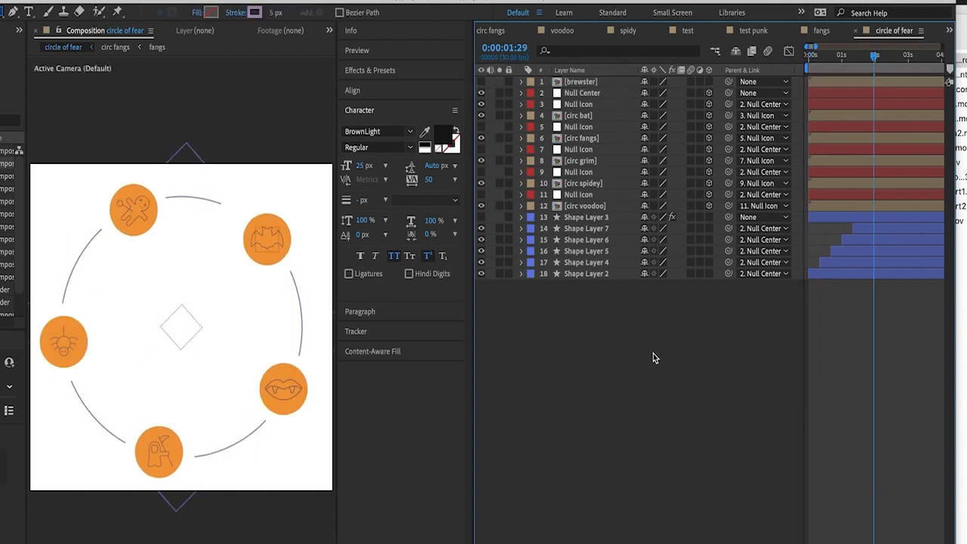
- Duplicate Shape Layer 7 and move the copy in time so it starts at frame 0
left_click(578, 228)
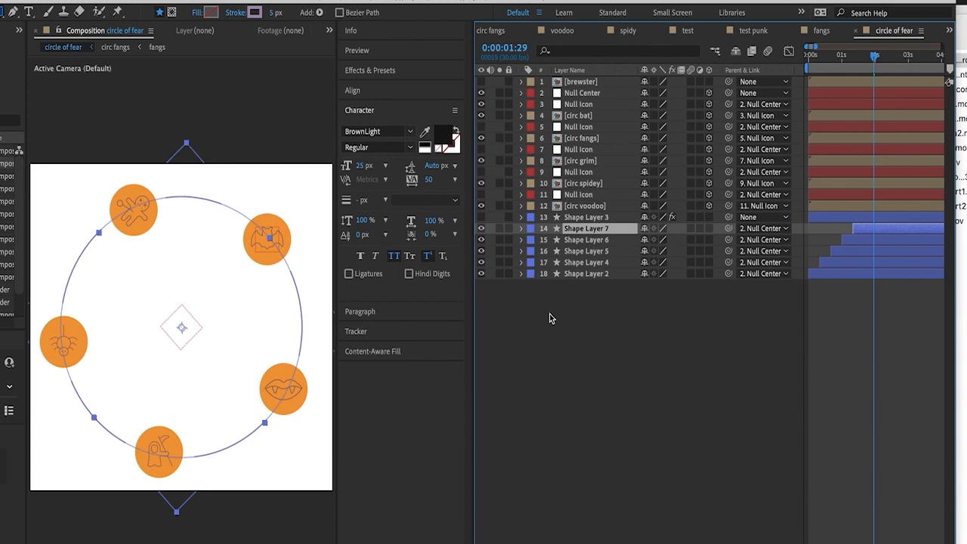
key("ctrl+d")
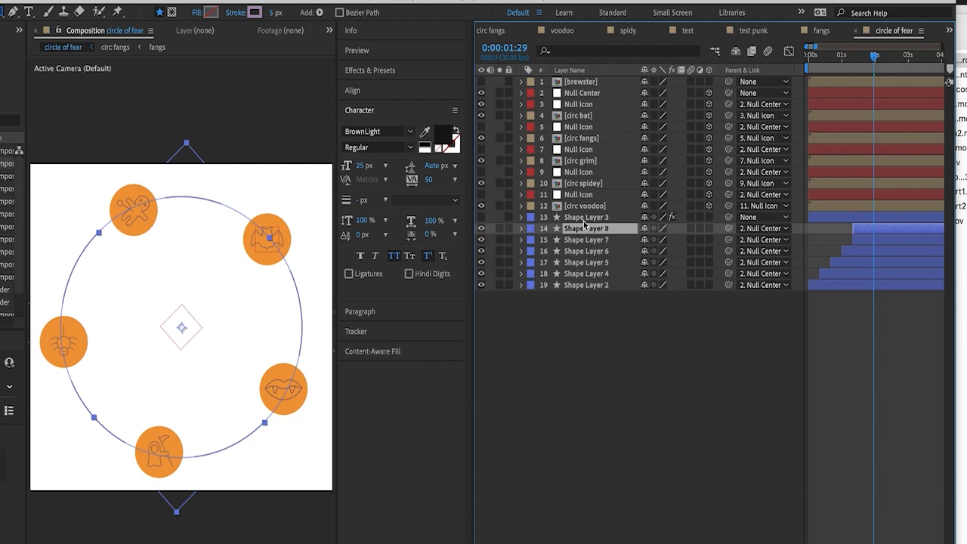
left_click_drag(879, 230, 838, 232)
key("Home")
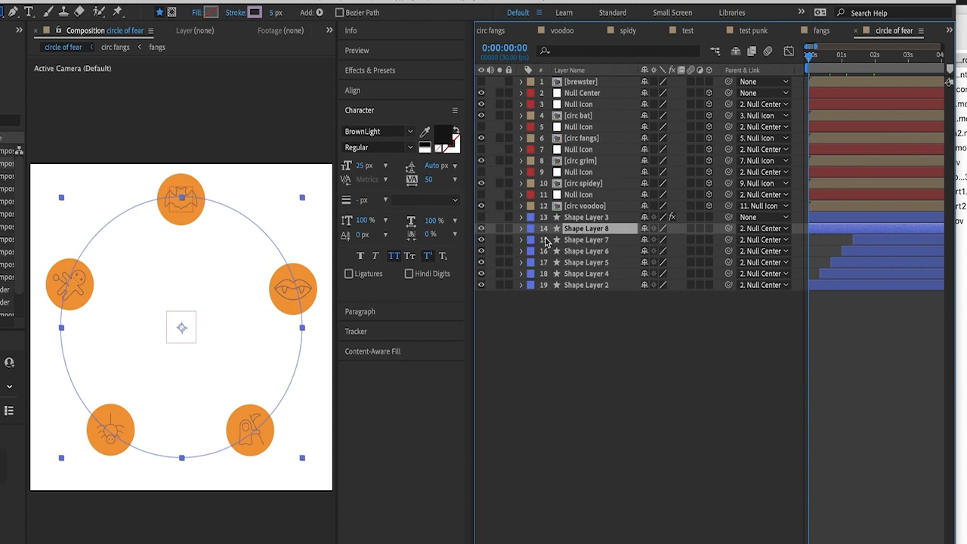
- Scale Shape Layer 8 to 18.5% so it forms a small ring in the centre of the composition
key("s")
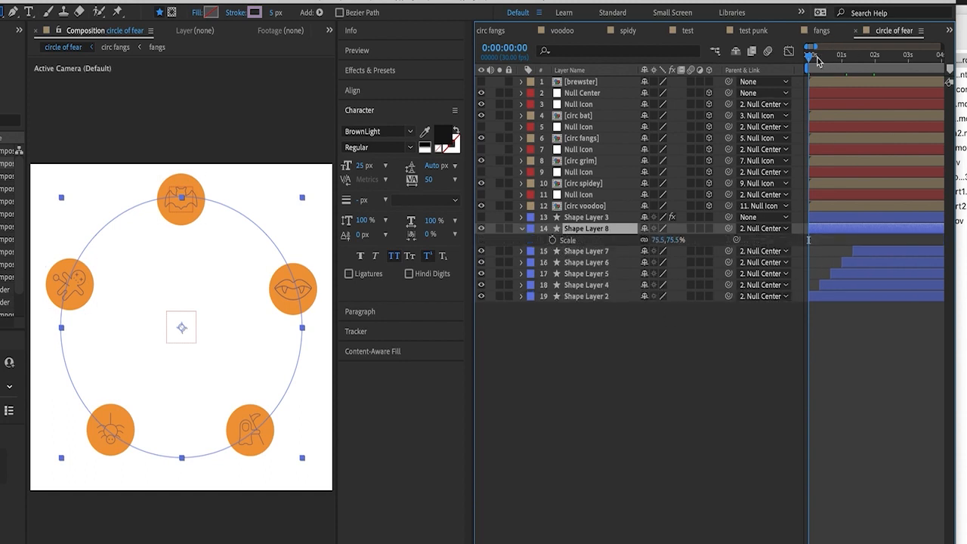
left_click_drag(813, 57, 833, 60)
left_click_drag(674, 240, 643, 242)
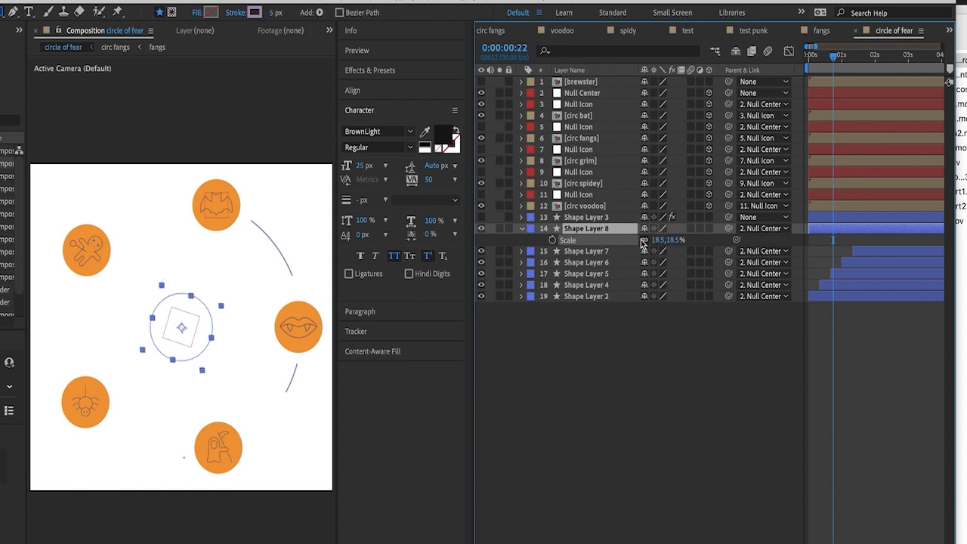
- Change Shape Layer 8's stroke to yellow F9CD62 with a width of 93 px
left_click(254, 13)
left_click(903, 67)
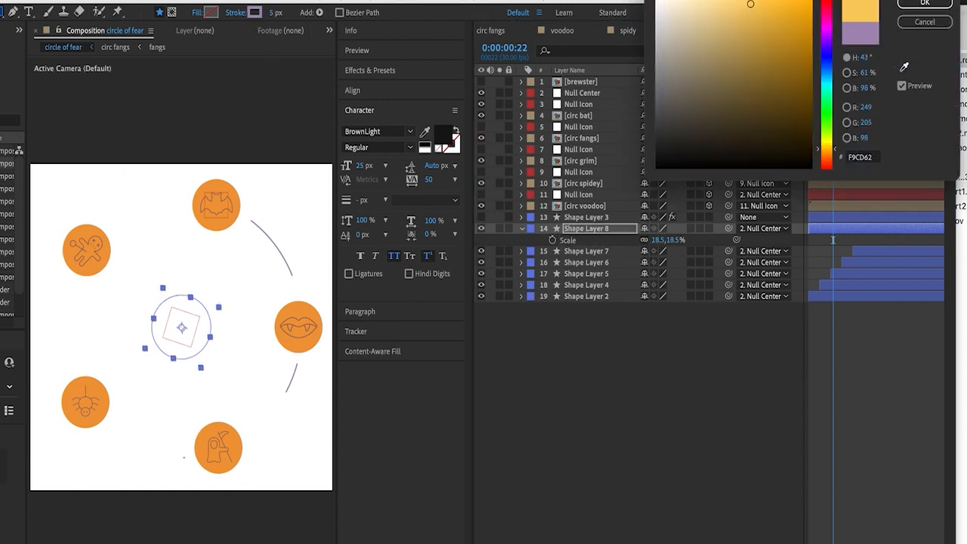
left_click(917, 6)
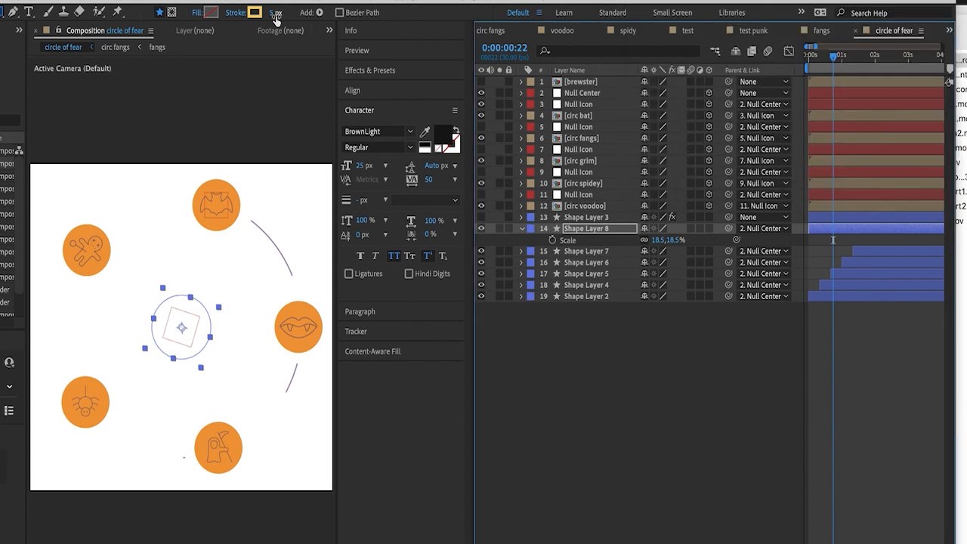
left_click_drag(275, 12, 323, 11)
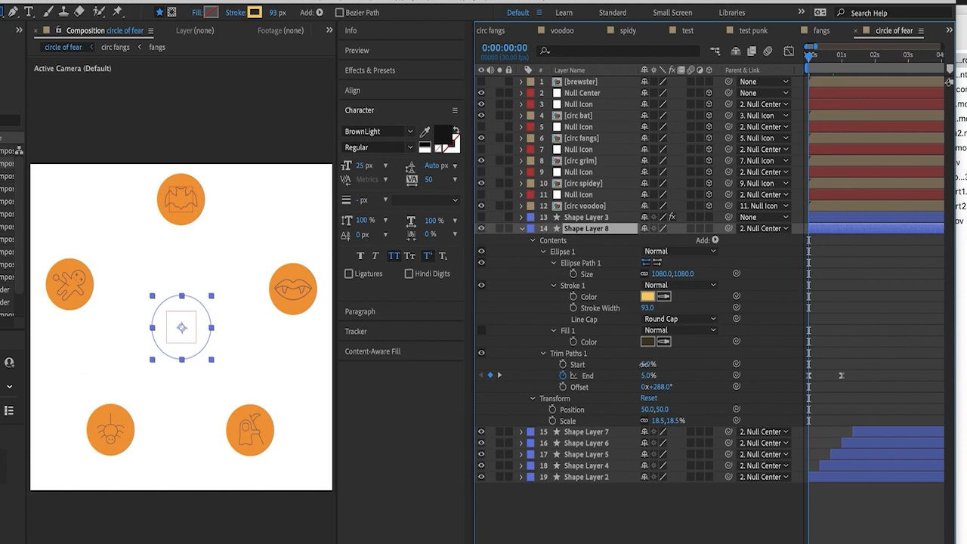
- Set Shape Layer 8's Trim Paths Start to 0% and its first End keyframe, at frame 0, to 0%
left_click(648, 365)
type("0")
key("Return")
left_click(563, 375)
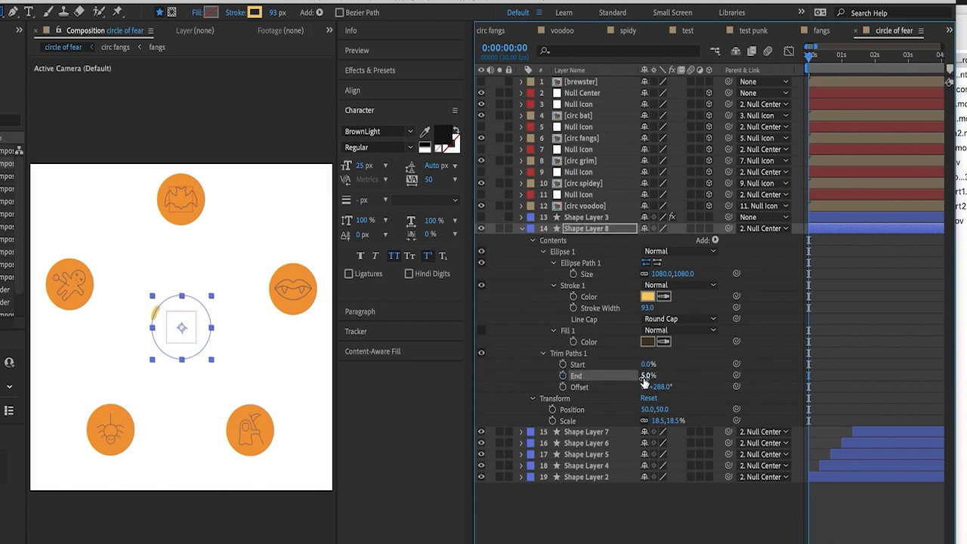
key("ctrl+z")
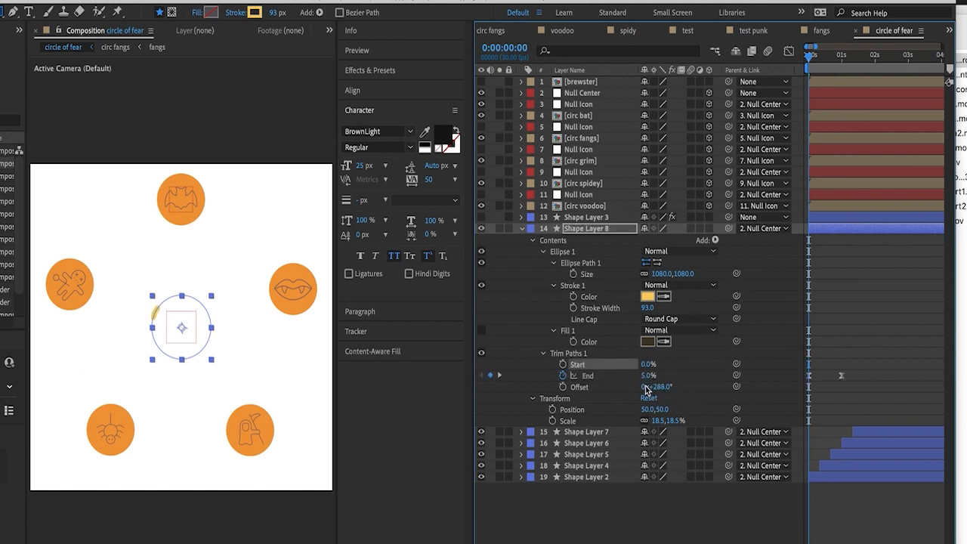
left_click(647, 376)
type("0")
key("Return")
- Set Shape Layer 8's Trim Paths End keyframe at 1 second to 100%
left_click(500, 376)
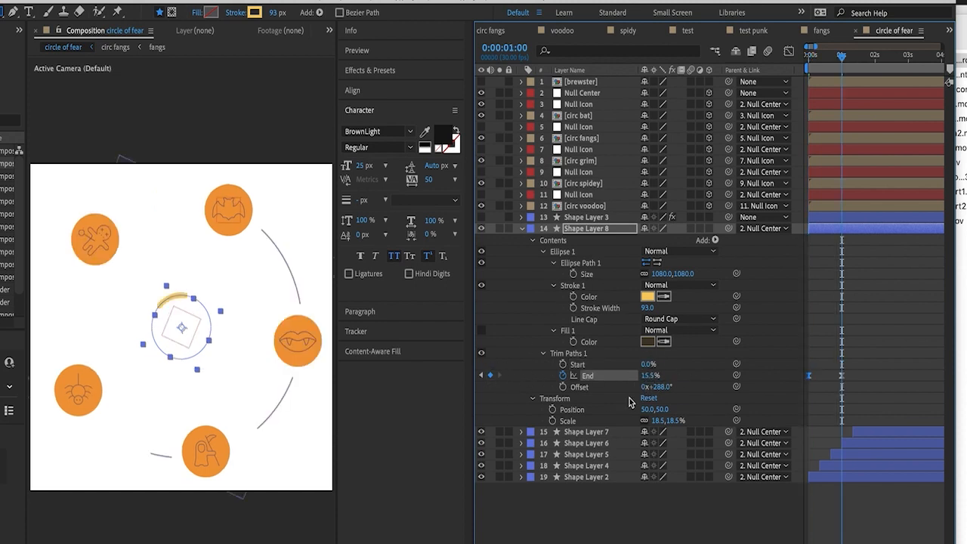
left_click(647, 376)
type("1")
type("00")
key("Return")
- Keyframe Shape Layer 8's Trim Paths Start at 0% on frame 14 and at 100% on 0:00:01:14
left_click(928, 328)
left_click_drag(841, 58, 824, 67)
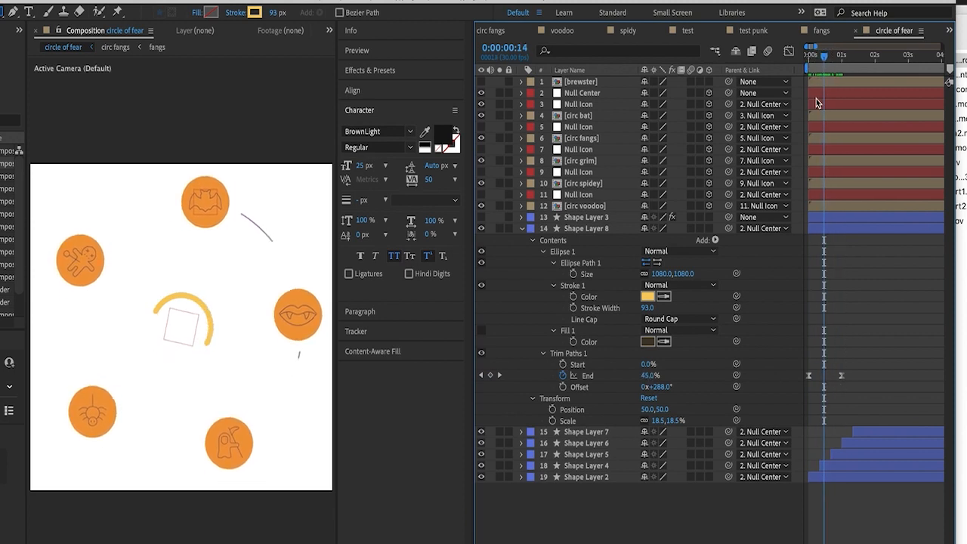
left_click(563, 364)
left_click_drag(831, 66, 857, 57)
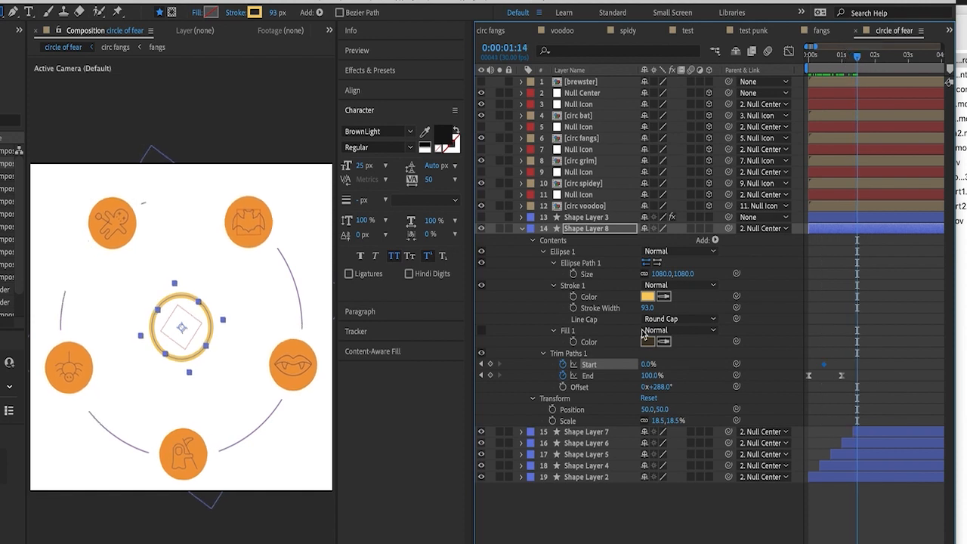
left_click(646, 364)
type("100")
key("Return")
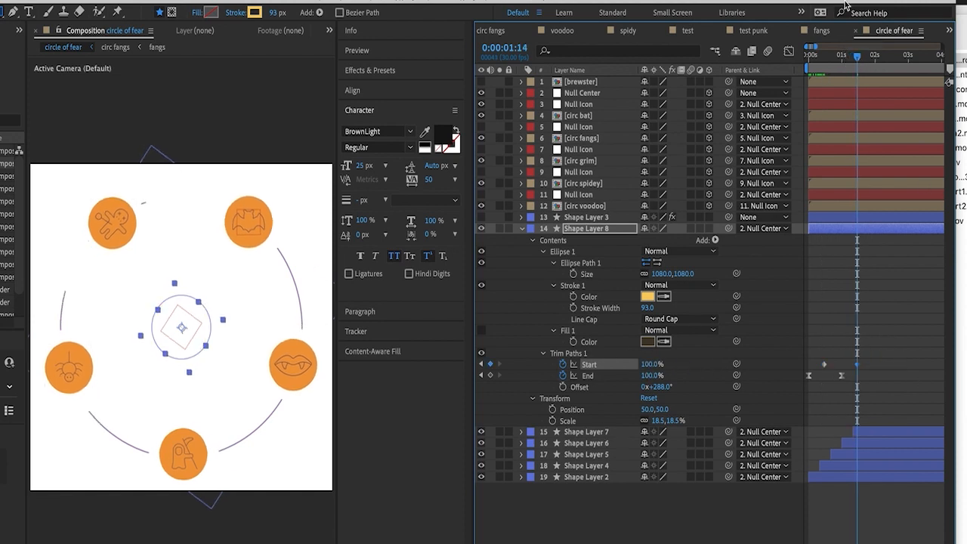
- Play the yellow ring's trim animation from the start
mouse_move(849, 54)
left_mouse_down()
mouse_move(789, 66)
mouse_move(862, 59)
left_mouse_up()
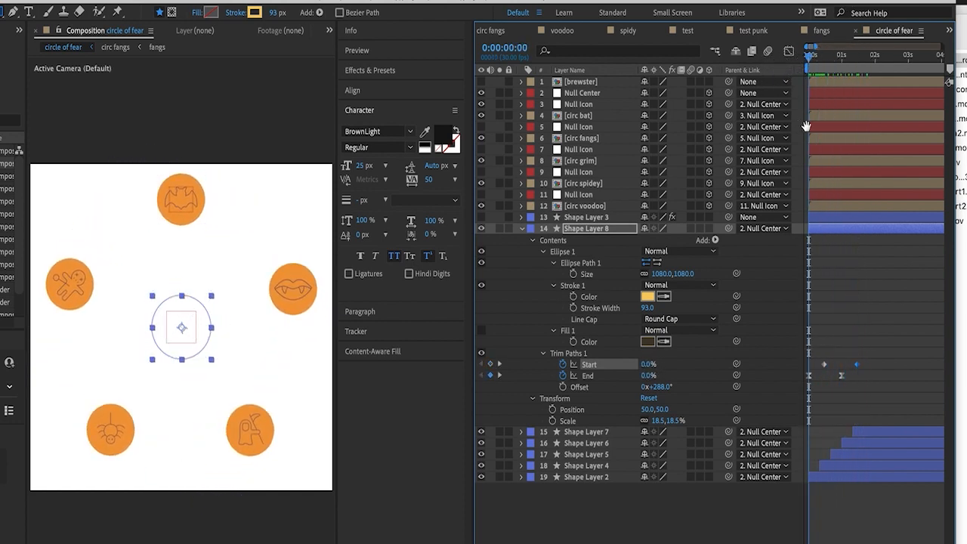
key("space")
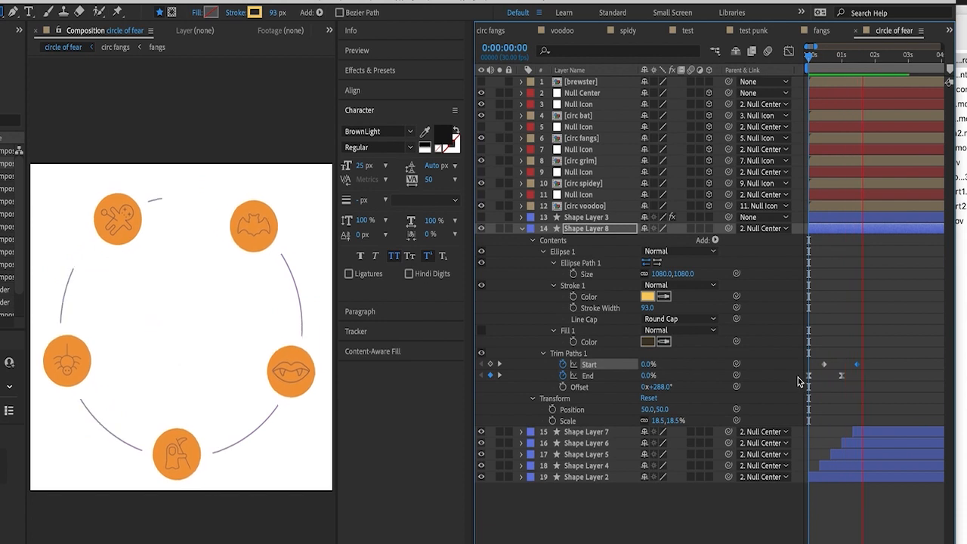
key("space")
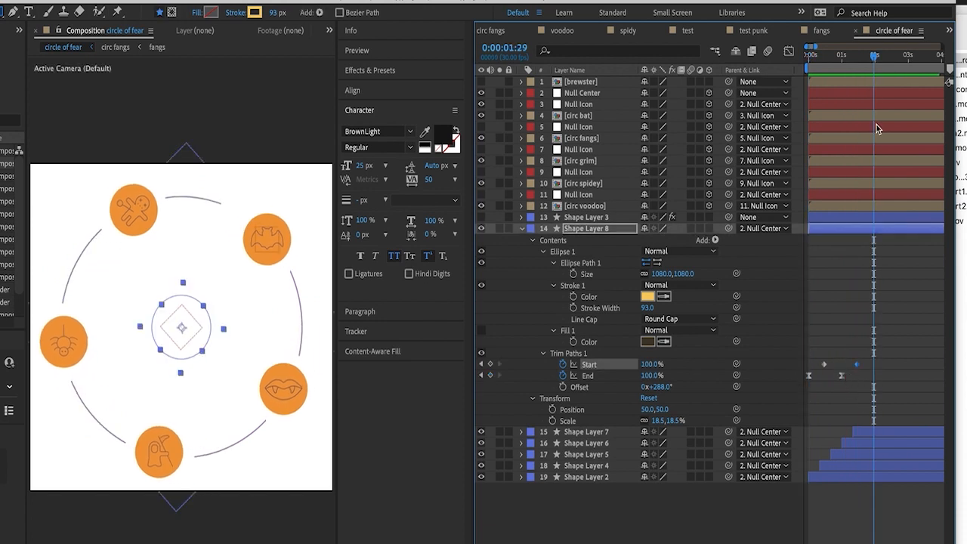
- Move Shape Layer 8's 100% Start keyframe earlier to 1 second, in line with the last End keyframe, and replay the animation
key("alt+shift+Left")
key("Home")
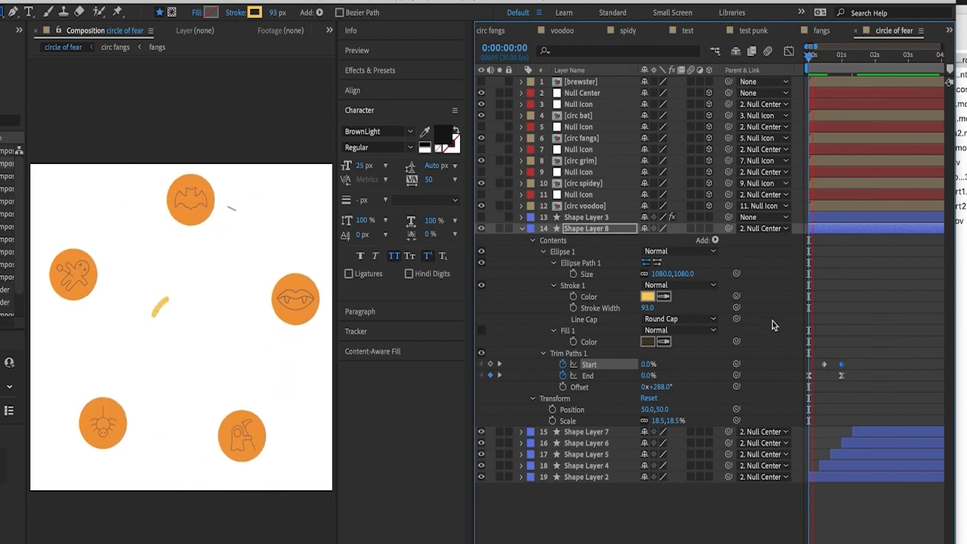
key("space")
left_click(837, 367)
left_click_drag(837, 367, 817, 370)
left_click(843, 304)
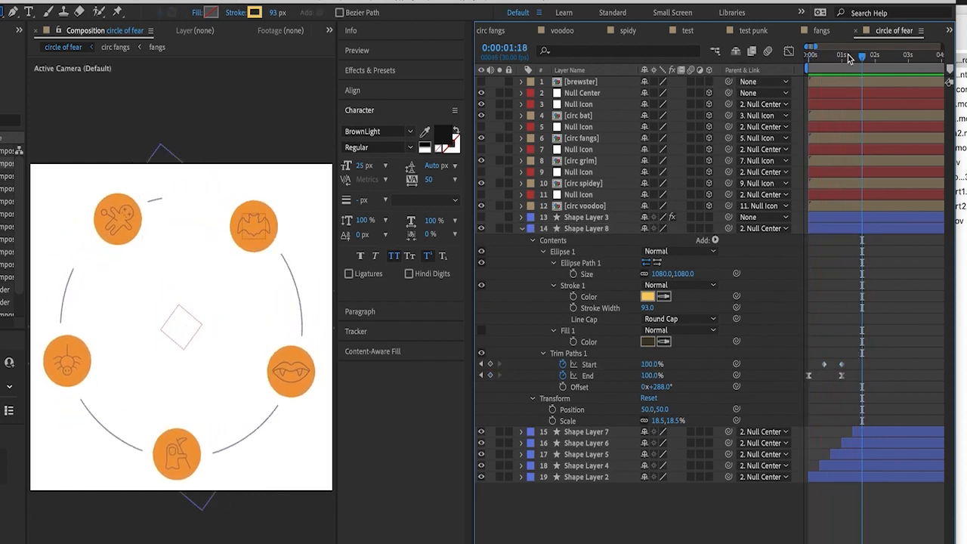
left_click_drag(821, 56, 756, 66)
key("space")
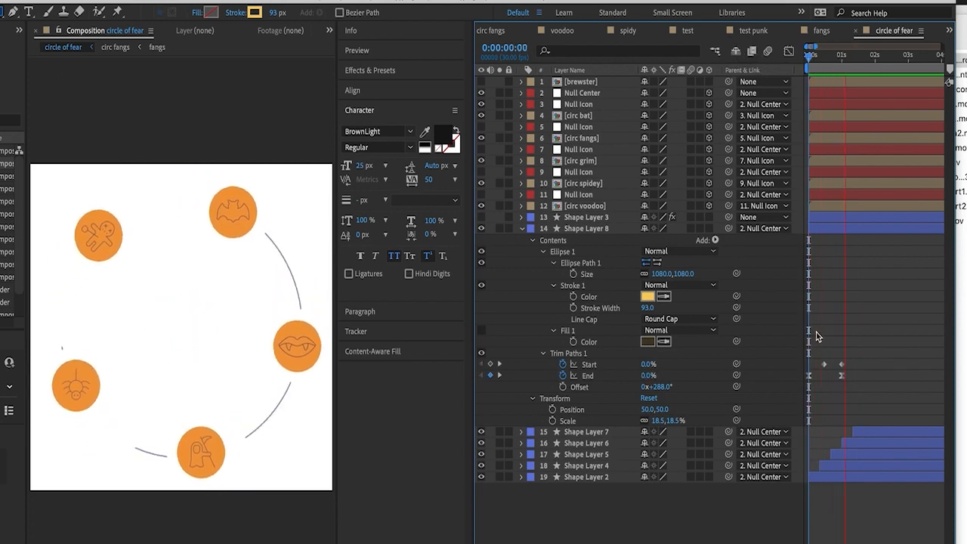
- Apply Easy Ease to both Trim Paths Start keyframes of Shape Layer 8
right_click(536, 127)
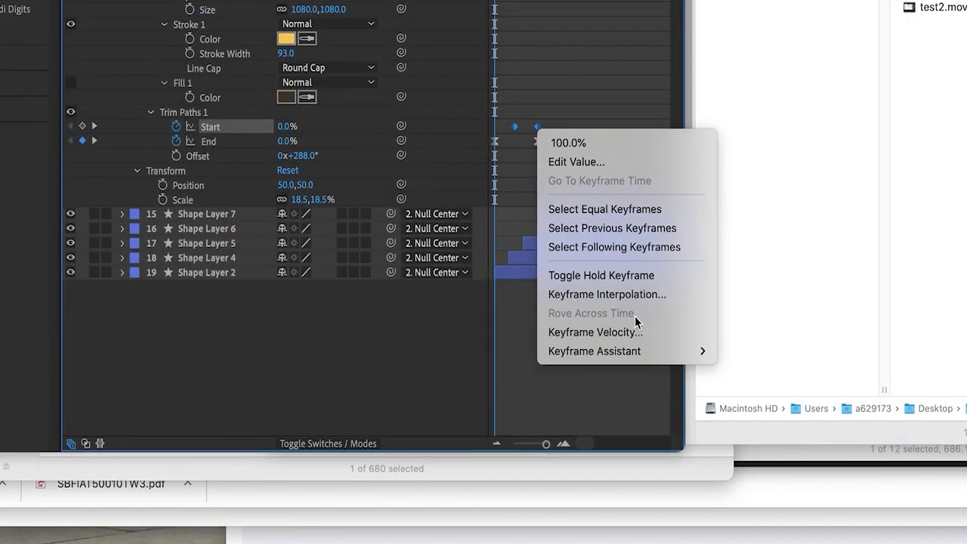
mouse_move(634, 351)
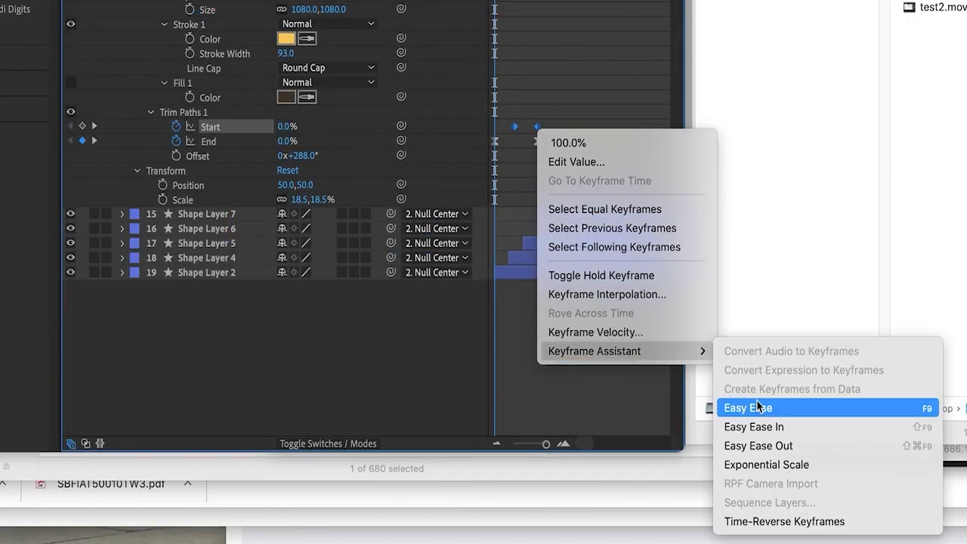
left_click(757, 408)
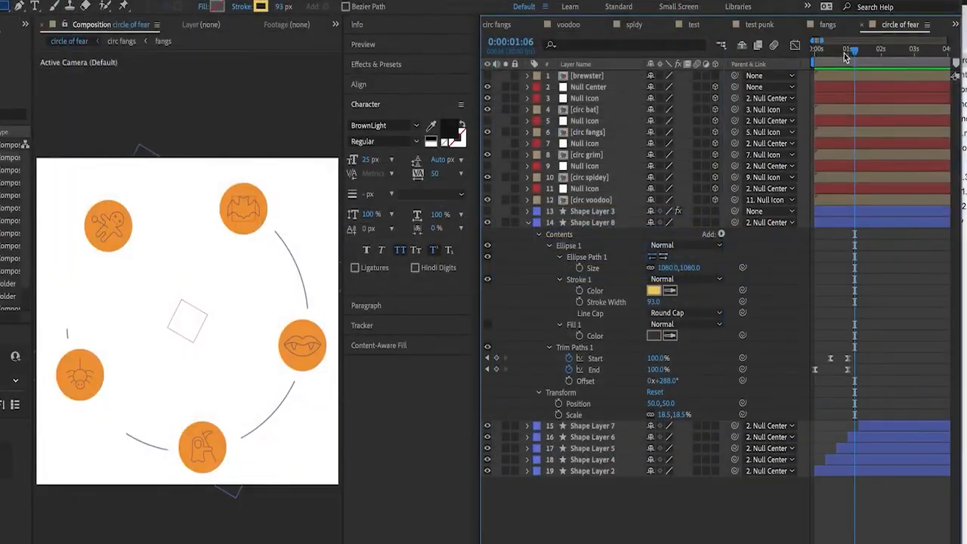
- Reduce Shape Layer 8's stroke width to 20 px and play the animation from the start
left_click_drag(845, 54, 837, 50)
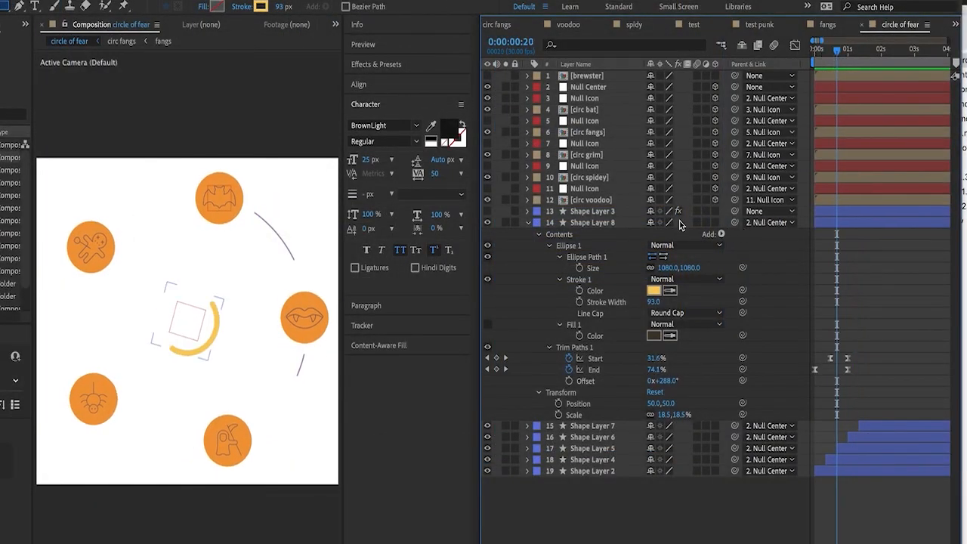
left_click(605, 223)
left_click(283, 7)
type("20")
key("Return")
left_click(897, 325)
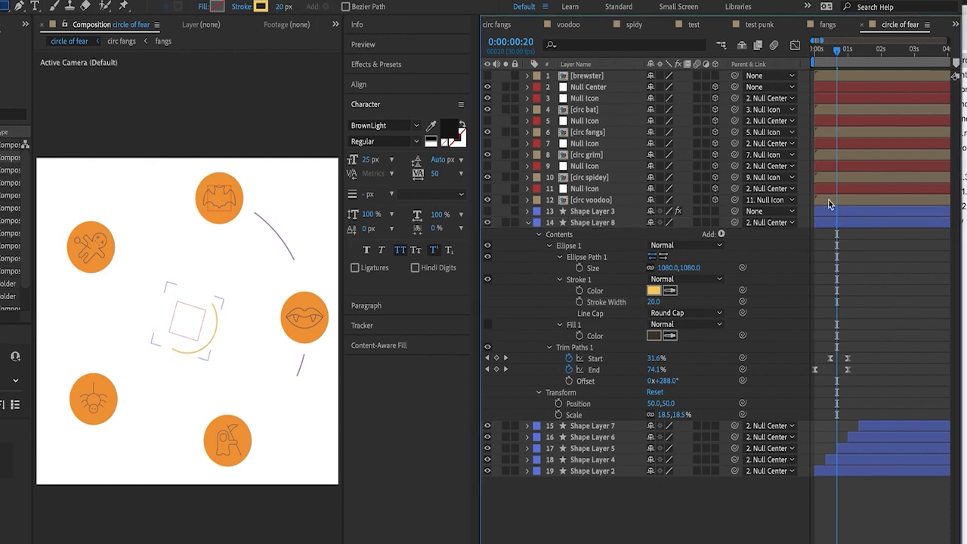
left_click_drag(828, 63, 766, 67)
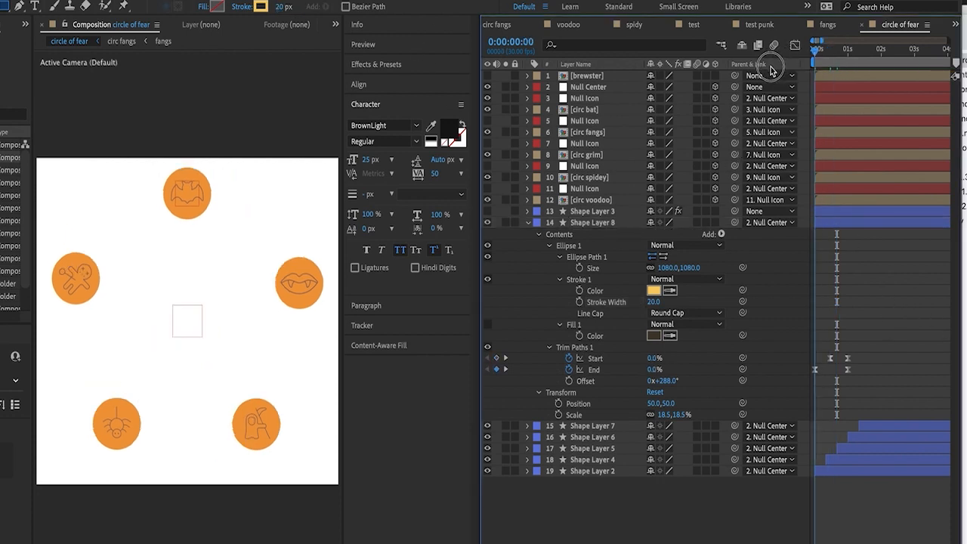
key("space")
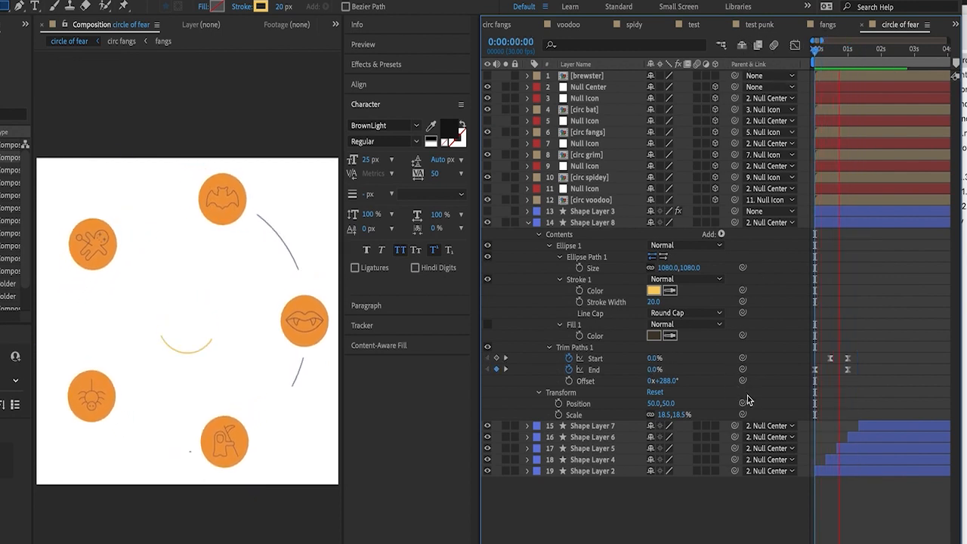
- Duplicate Shape Layer 8, scale the copy up to 70.5%, and play the animation
key("space")
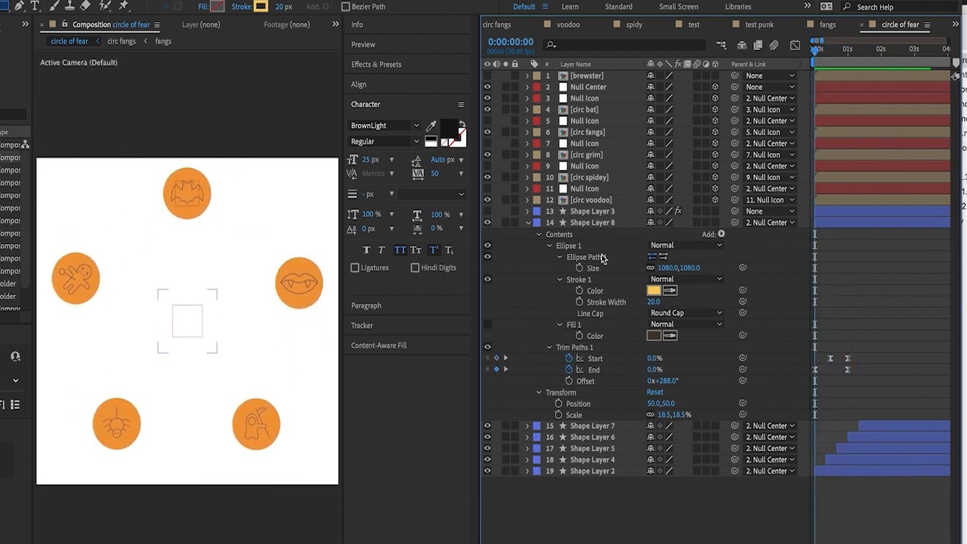
left_click(591, 223)
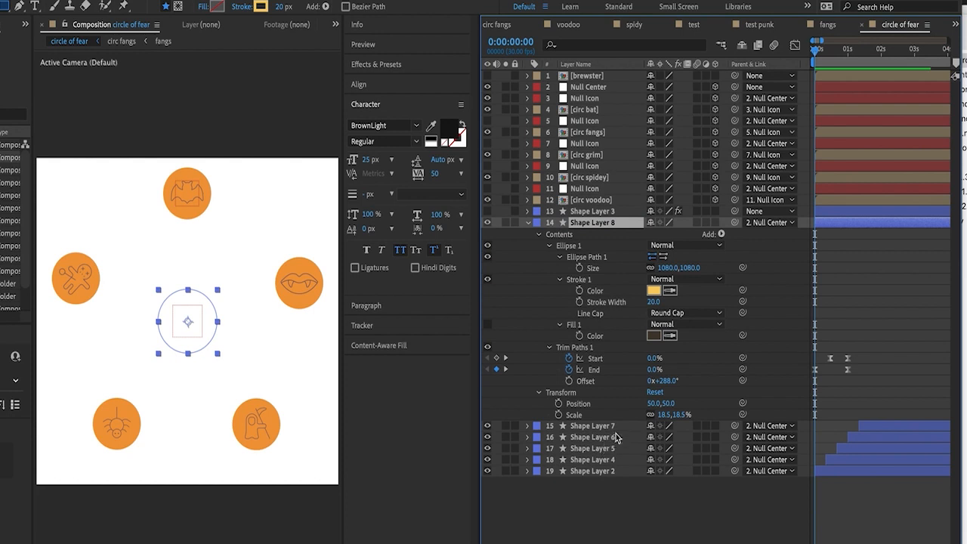
key("ctrl+d")
key("s")
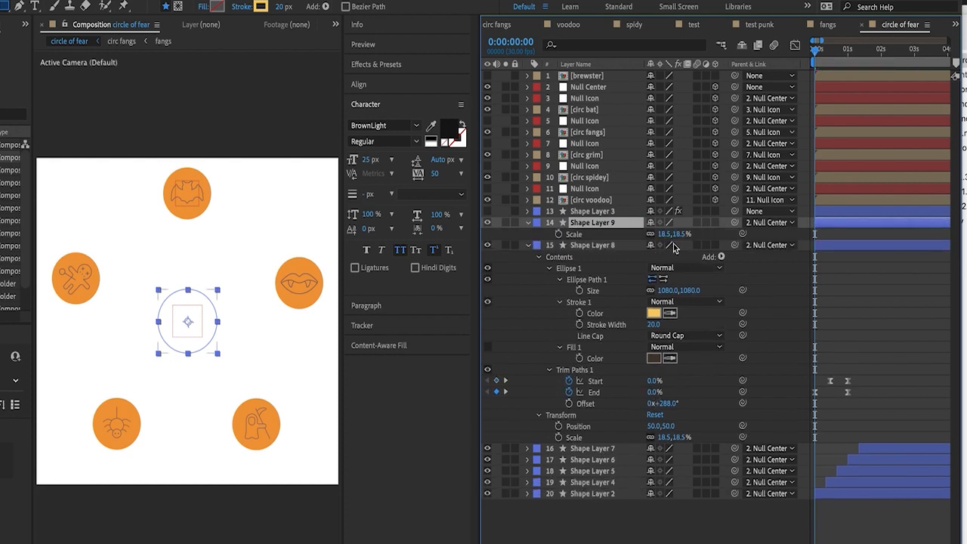
mouse_move(678, 235)
left_mouse_down()
mouse_move(675, 225)
mouse_move(692, 222)
left_mouse_up()
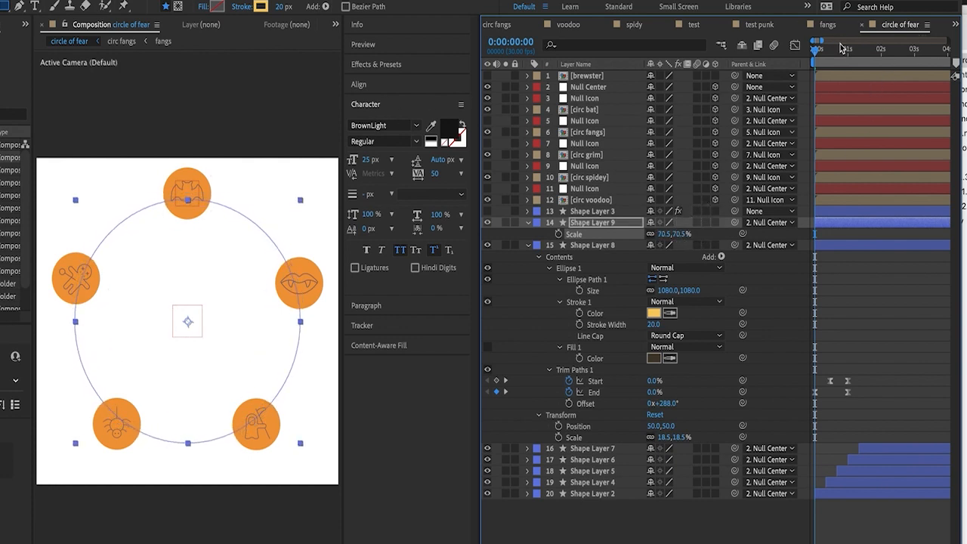
key("space")
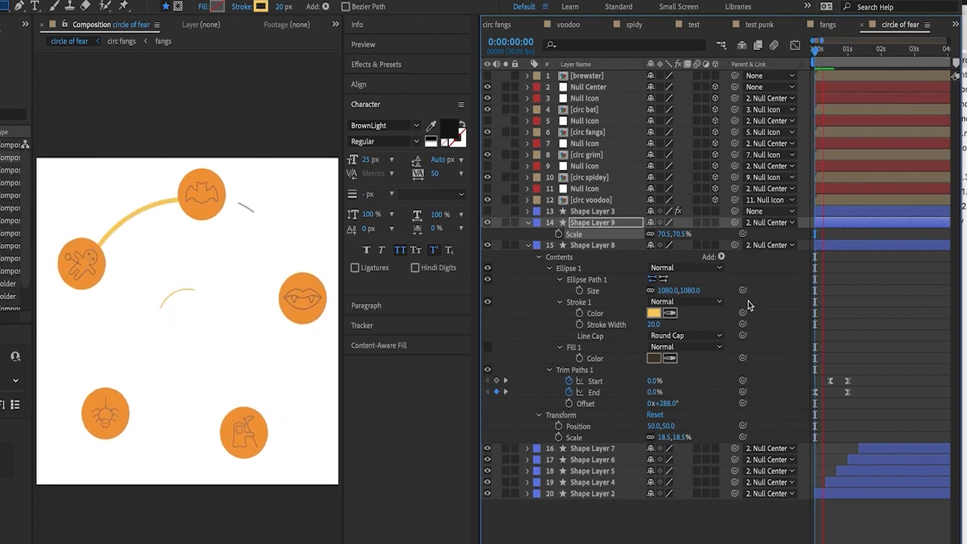
key("space")
- Collapse the expanded properties of all layers and clear the selection
key("ctrl+a")
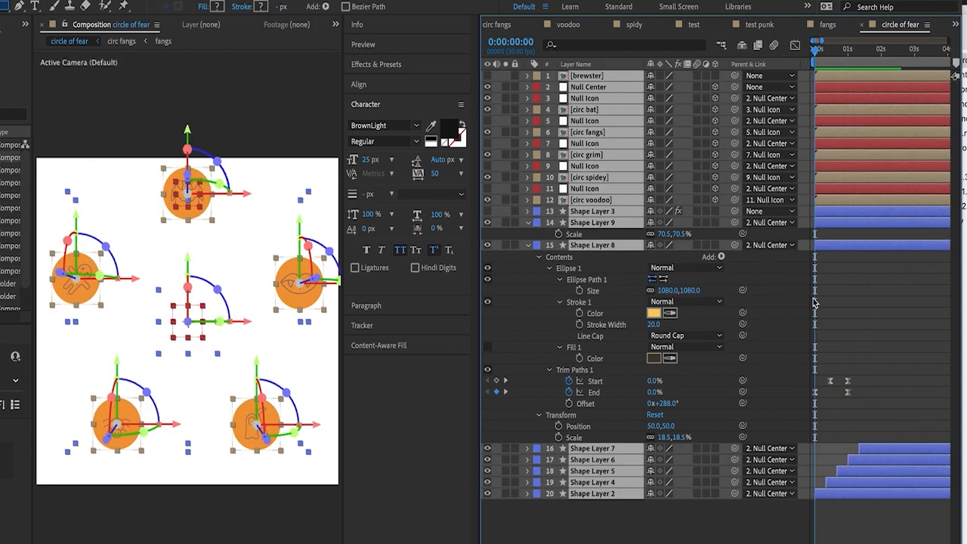
key("u")
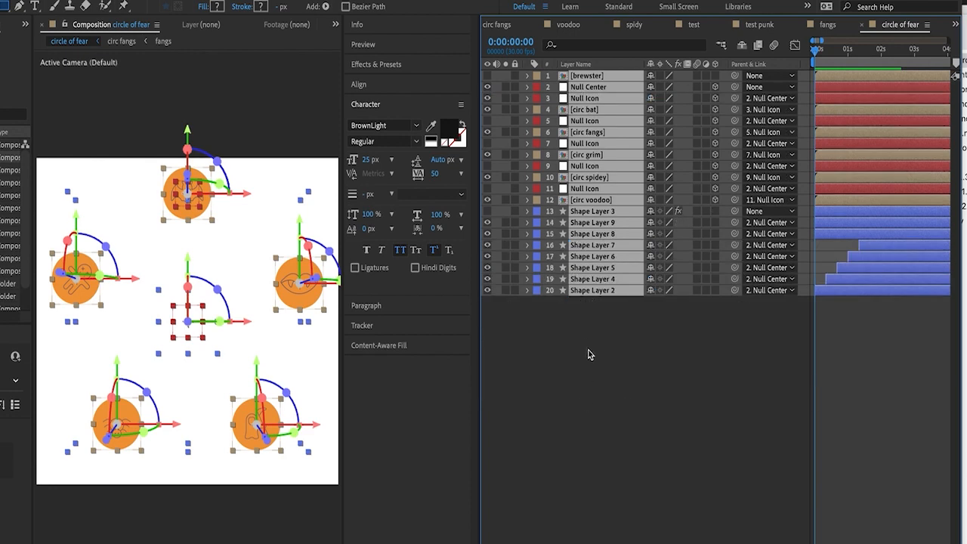
key("ctrl+shift+a")
key("u")
- Move Shape Layer 3, Shape Layer 9 and Shape Layer 8 to the bottom of the layer stack
left_click(597, 211)
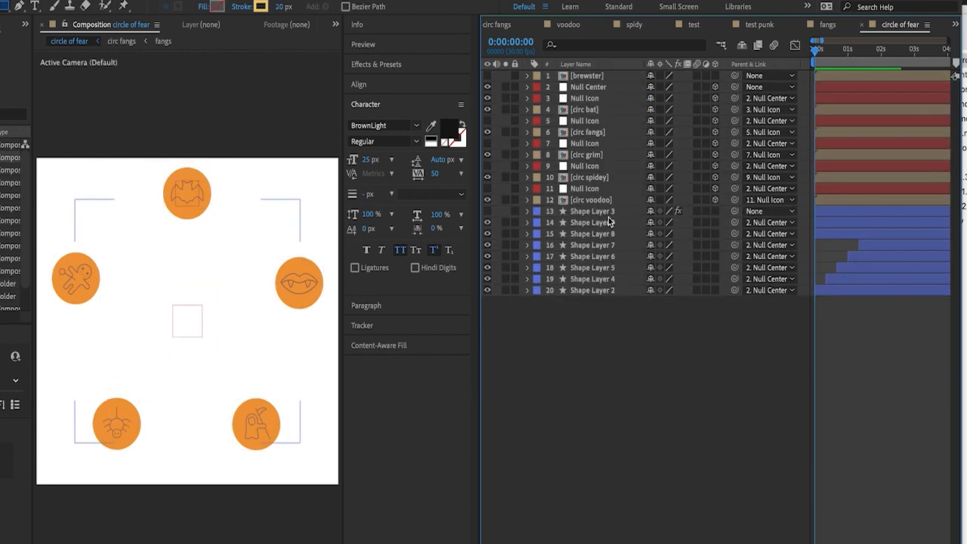
left_click(585, 222, "ctrl")
left_click_drag(585, 225, 627, 321)
left_click(614, 325)
left_click(590, 211)
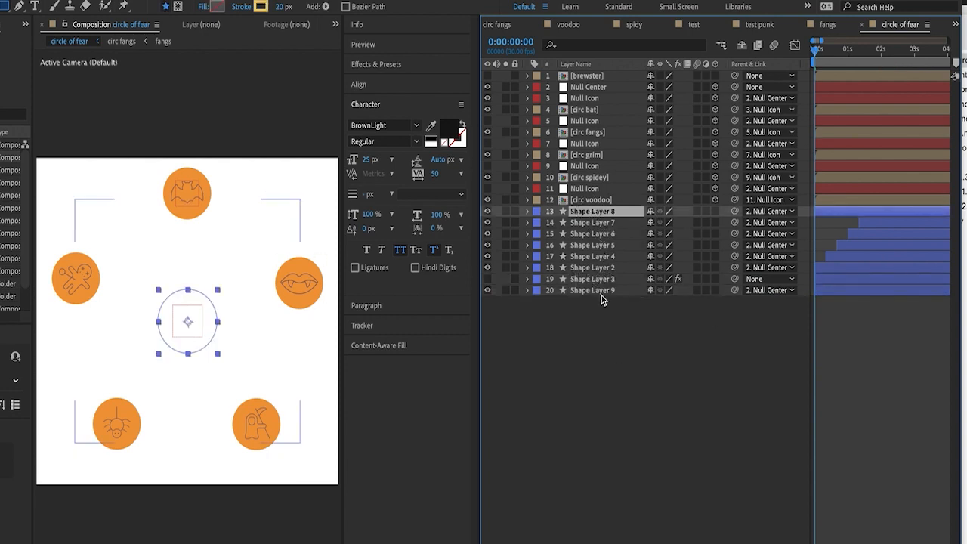
left_click_drag(587, 213, 585, 311)
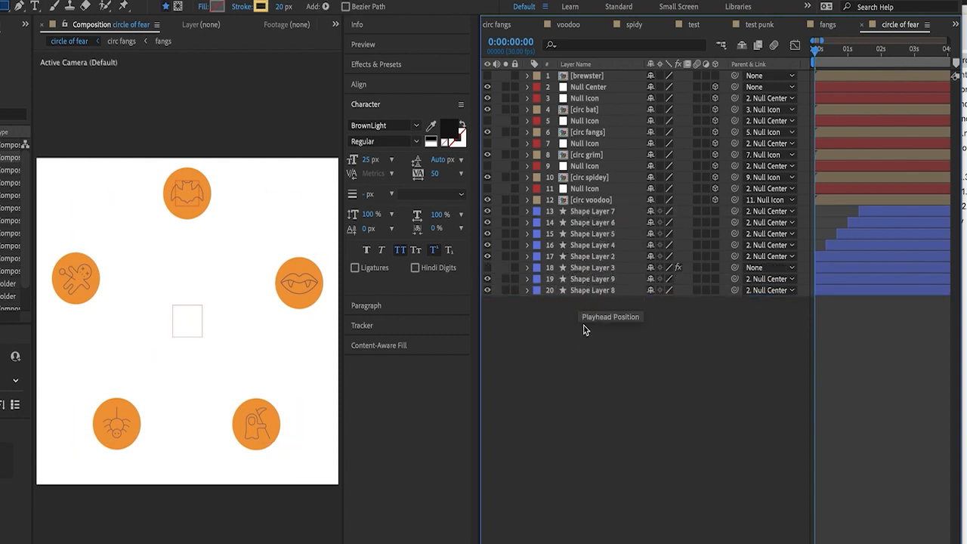
- Rename Shape Layer 3 as "circle radial"
left_click(592, 279)
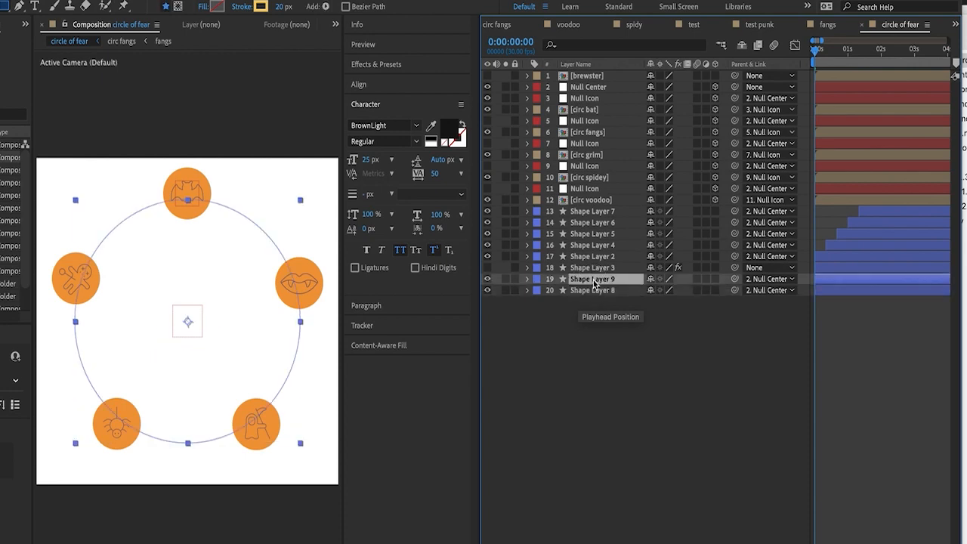
left_click(597, 267)
key("Return")
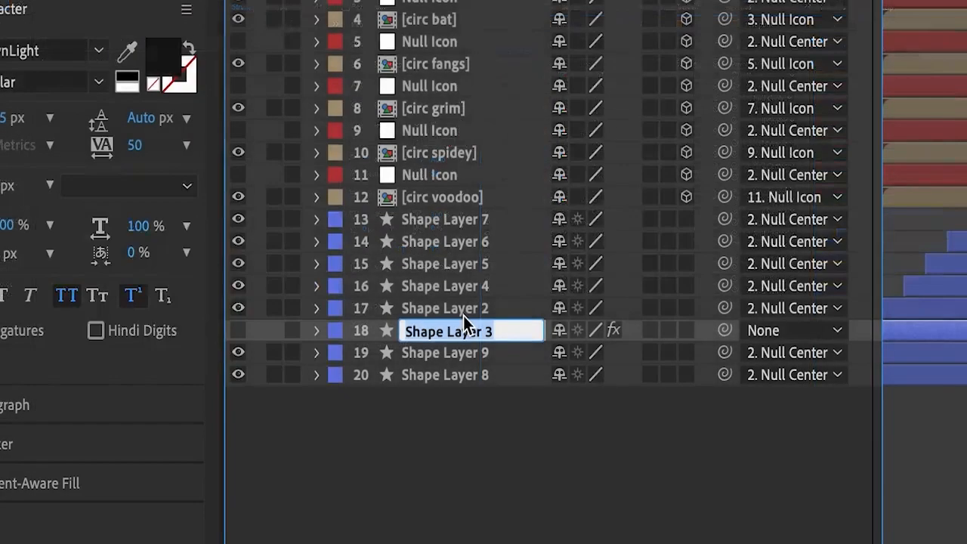
type("circle ra")
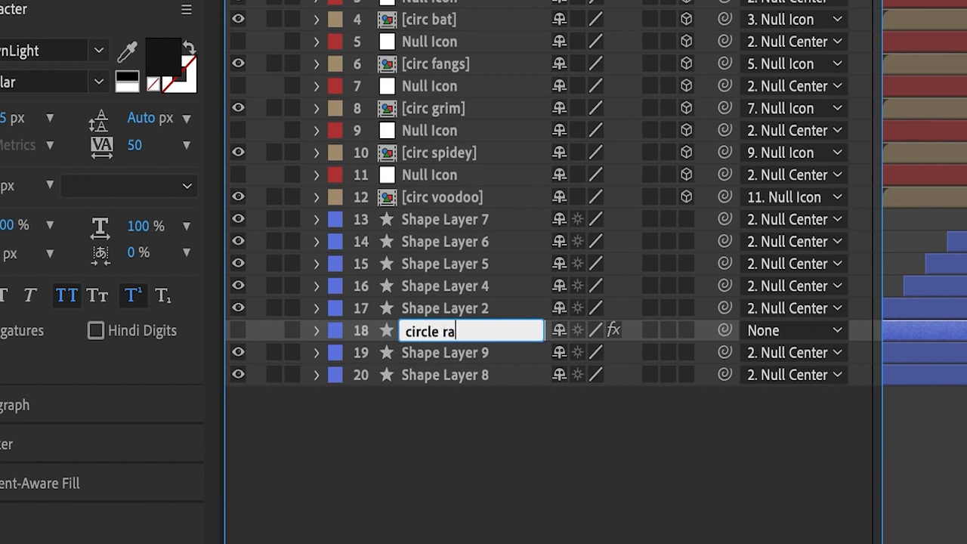
type("dial")
key("Return")
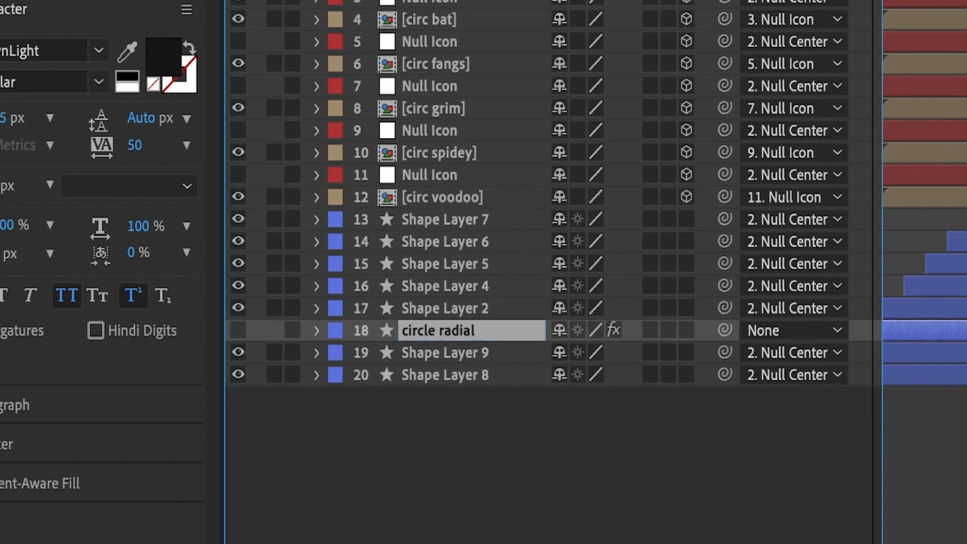
- Move circle radial to the bottom of the layer stack and place Shape Layer 9 directly above it
left_click_drag(428, 340, 405, 430)
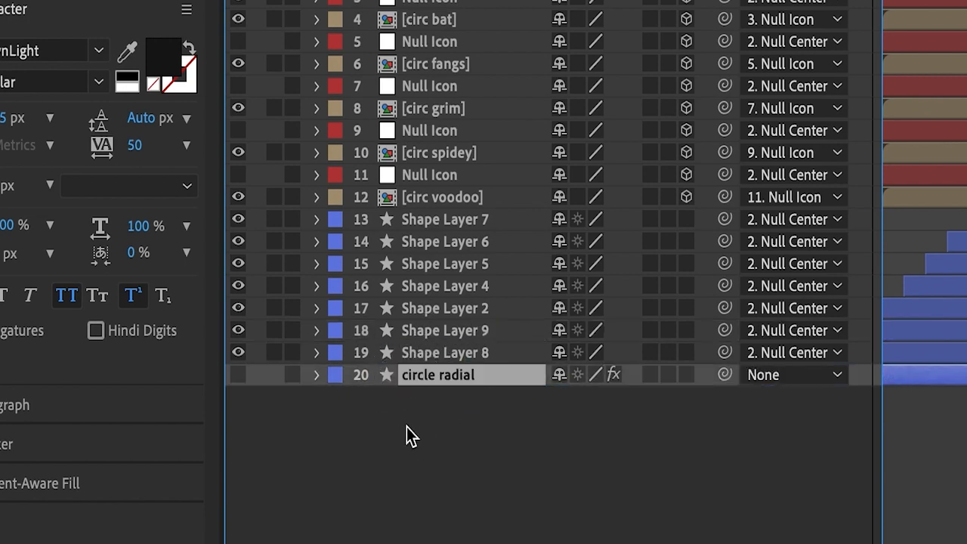
left_click(467, 356)
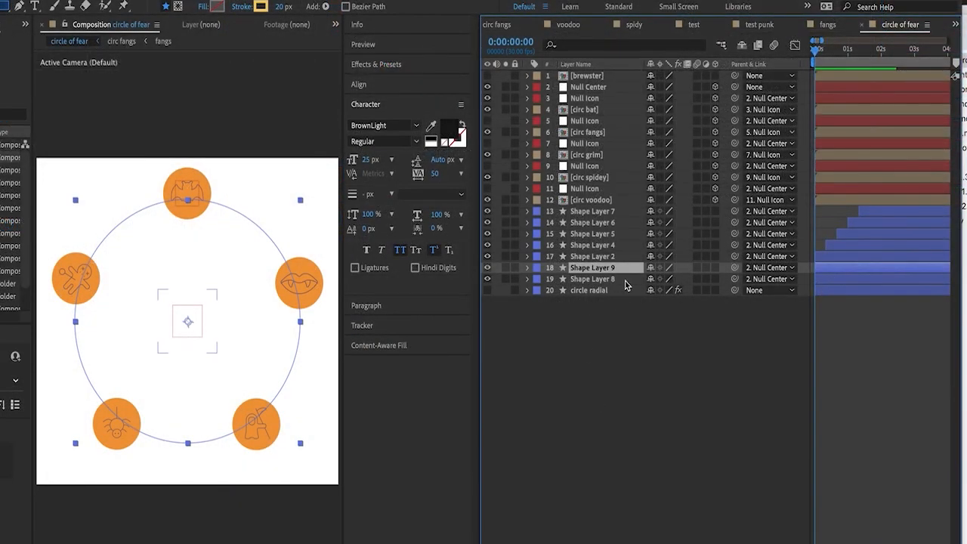
left_click_drag(604, 268, 594, 296)
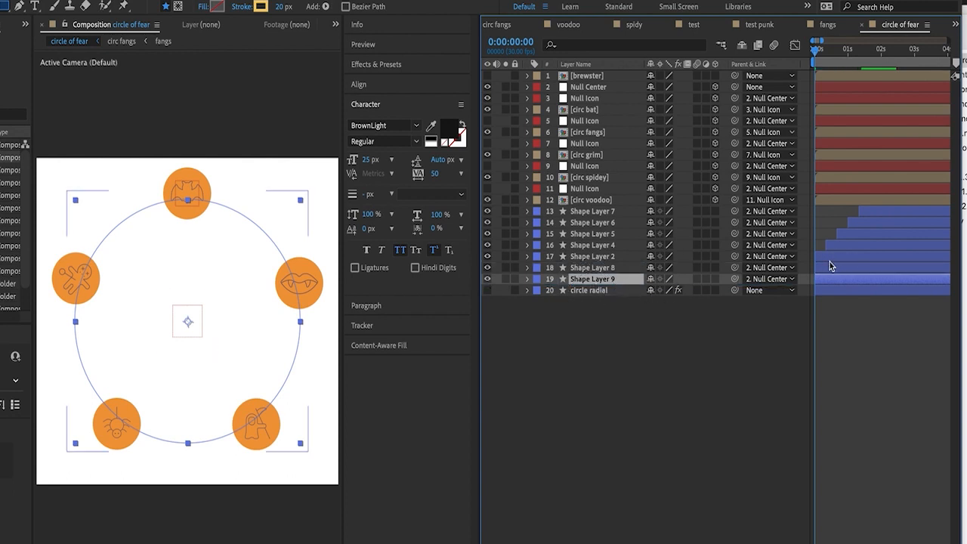
- Shift Shape Layers 7, 6, 5, 4, 2 and 8 together a few frames later, and play the animation from the start
left_click(856, 266)
left_click(881, 211, "shift")
left_click_drag(825, 268, 831, 269)
left_click(510, 41)
type("10")
key("Return")
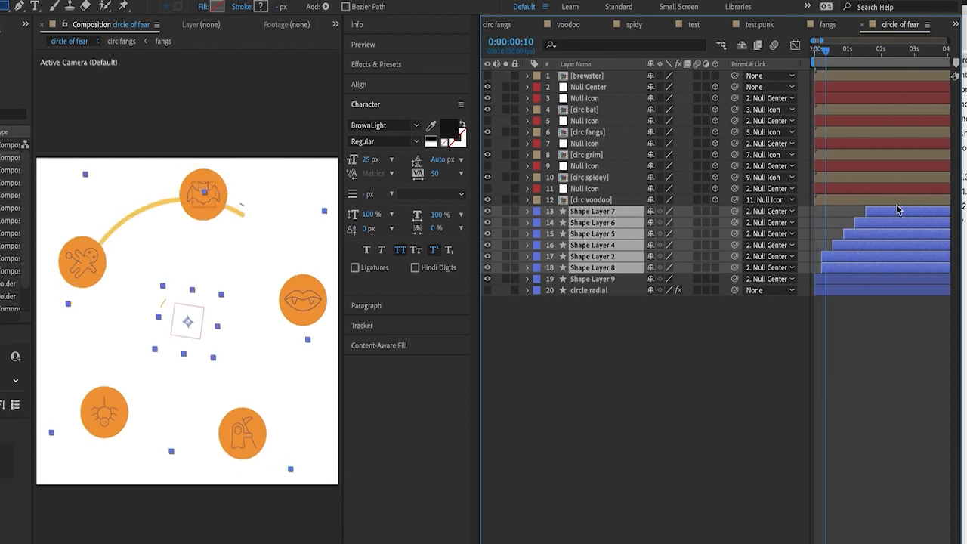
left_click_drag(834, 269, 834, 270)
left_click(856, 318)
left_click(815, 48)
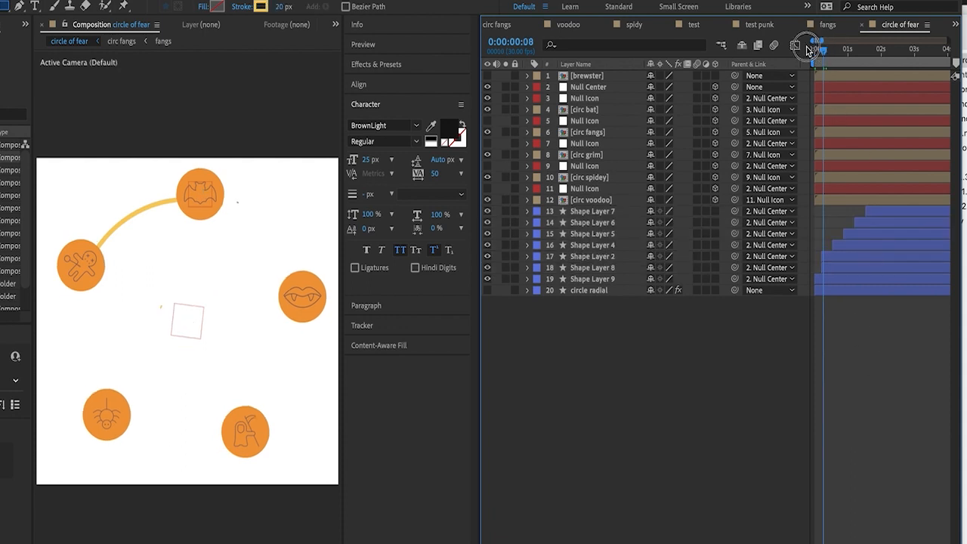
key("space")
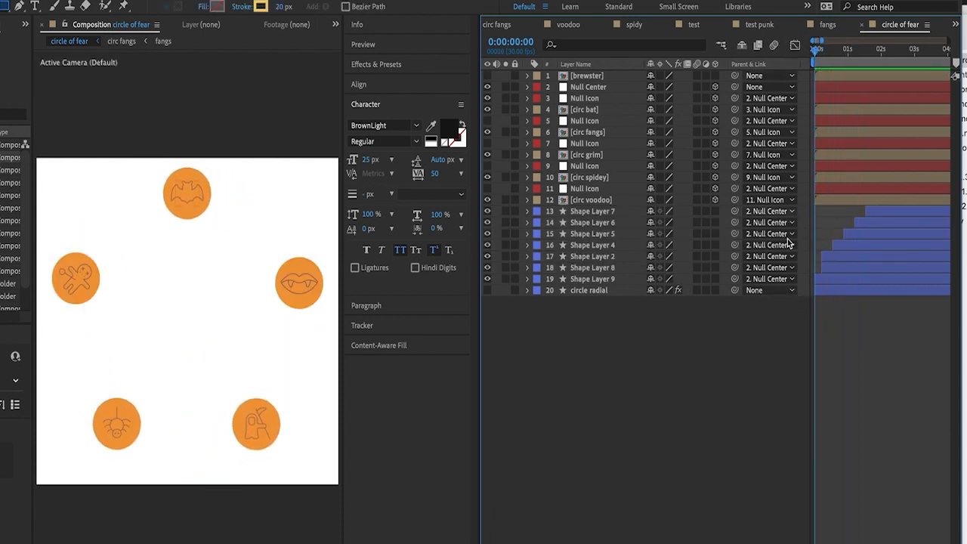
key("space")
- Make the brewster layer visible and scrub the animation to frame 27
left_click(589, 76)
left_click(488, 76)
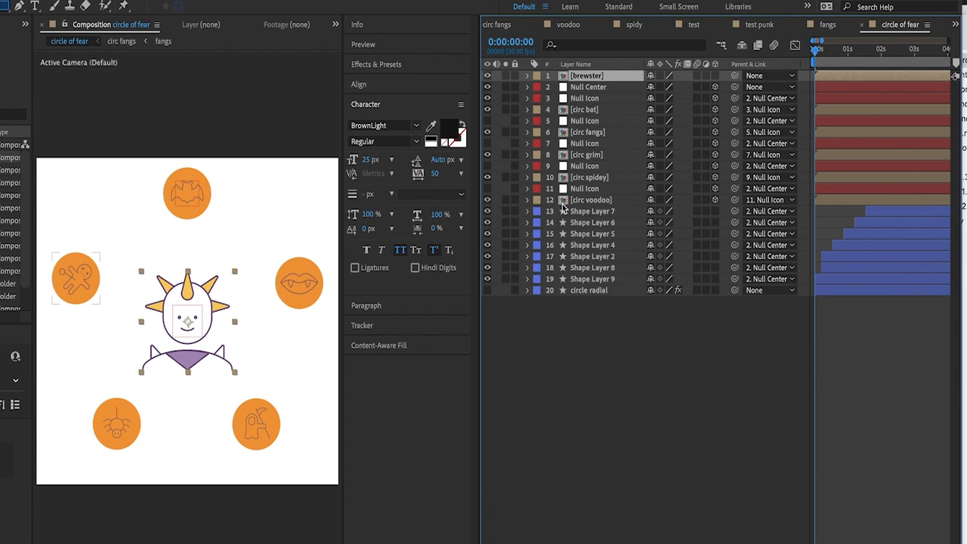
mouse_move(837, 48)
left_mouse_down()
mouse_move(850, 49)
mouse_move(792, 48)
mouse_move(781, 65)
mouse_move(816, 48)
mouse_move(826, 58)
mouse_move(844, 50)
left_mouse_up()
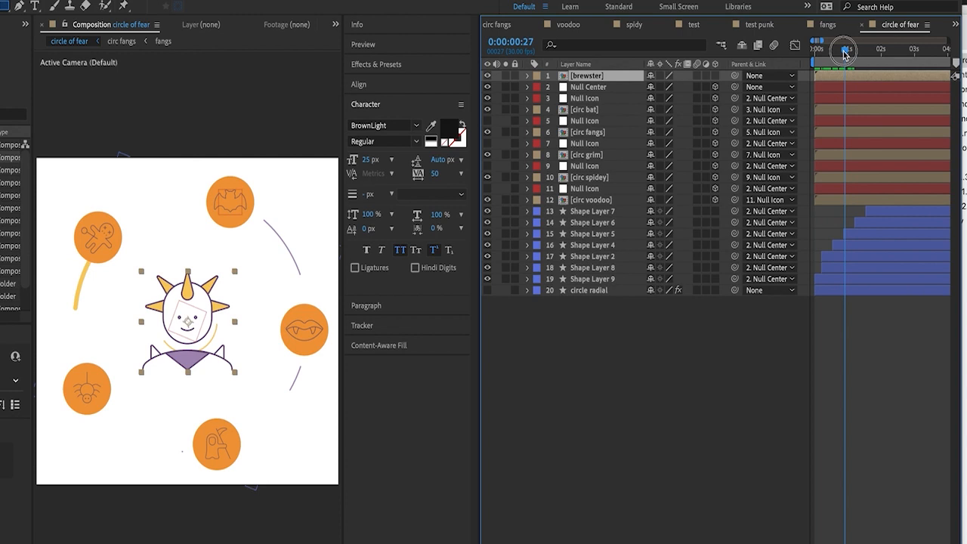
- Open the brewster composition and collapse the vneck and hair groups of its shape layer
double_click(586, 76)
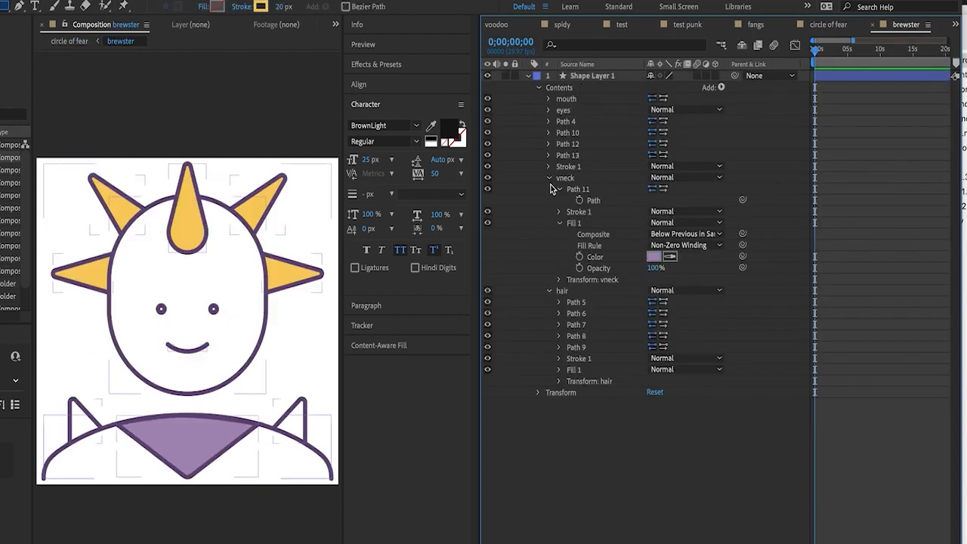
left_click(549, 177)
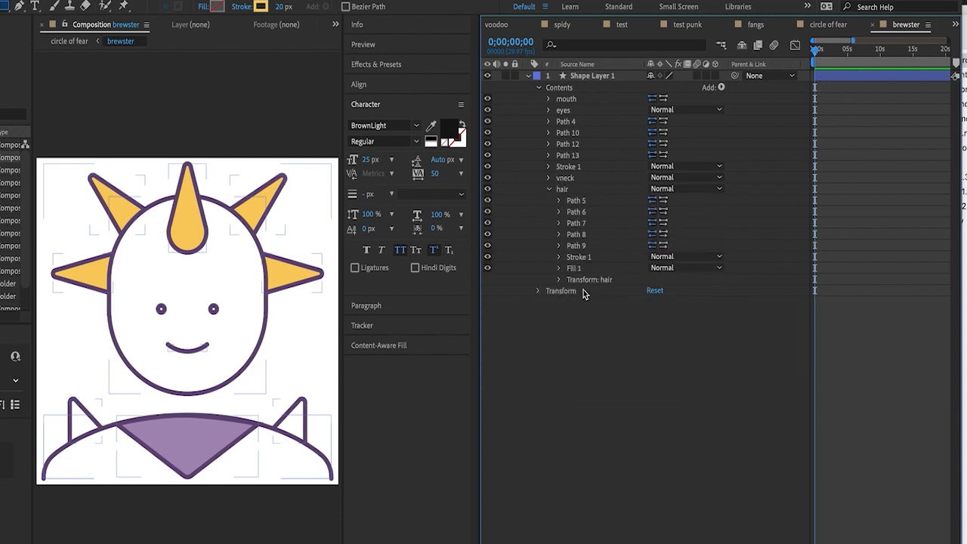
left_click(549, 189)
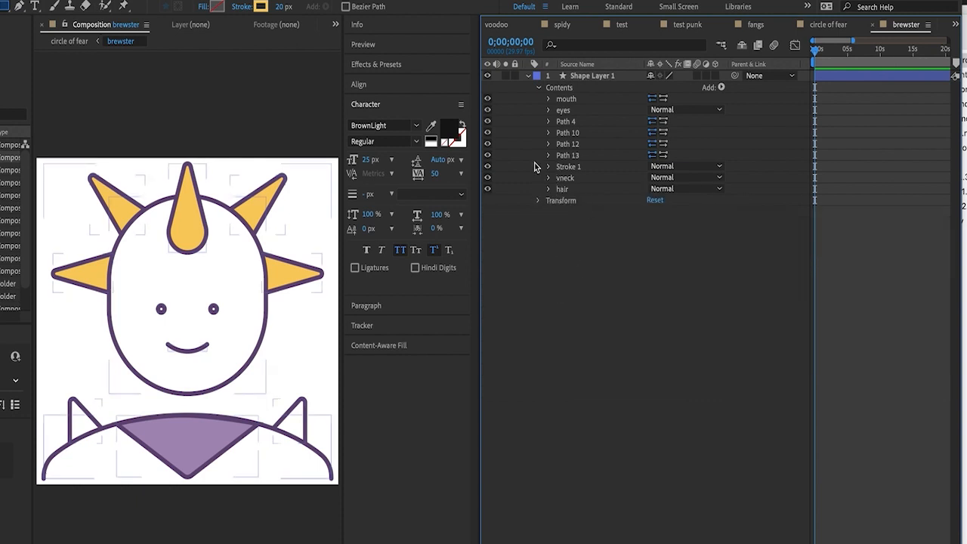
- Add Trim Paths below Stroke 1 in brewster's Shape Layer 1 and expand its properties
left_click(570, 168)
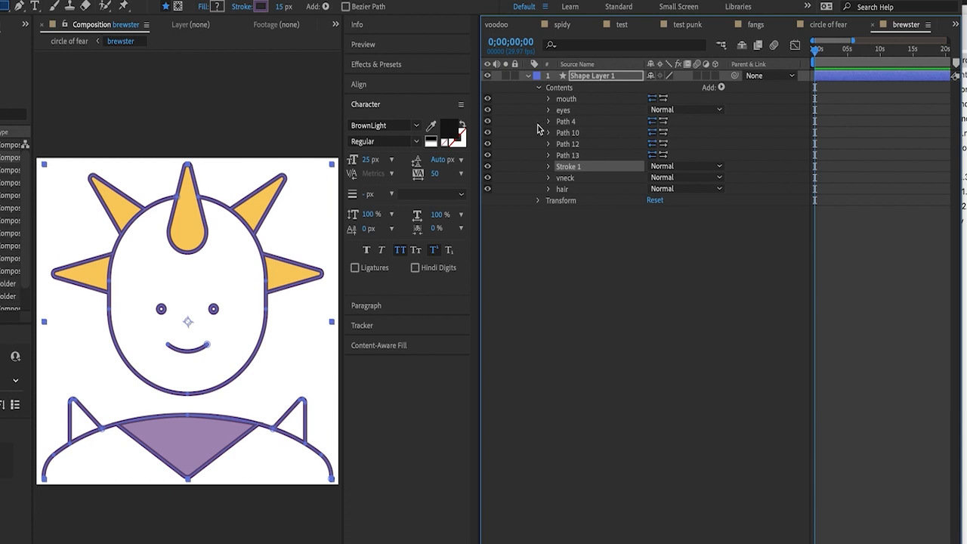
left_click(549, 166)
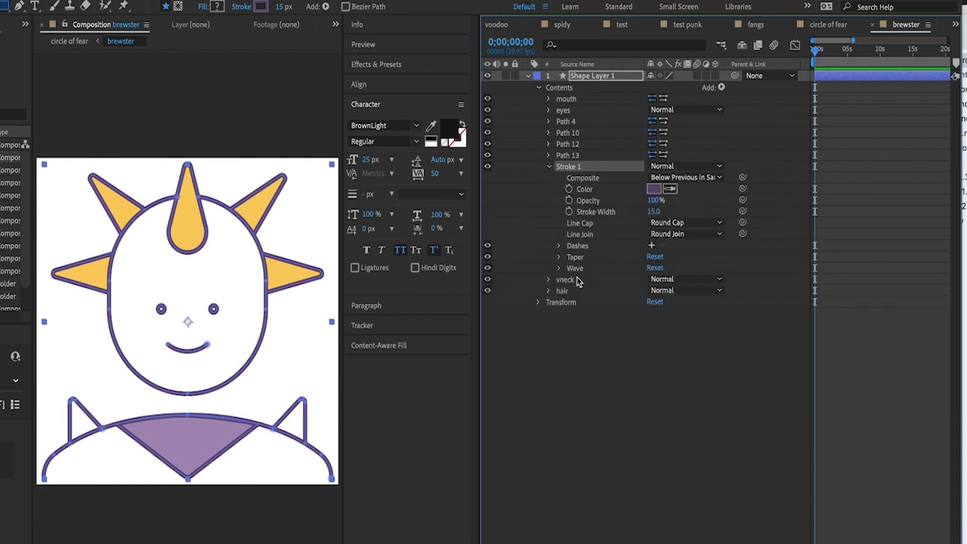
left_click(720, 87)
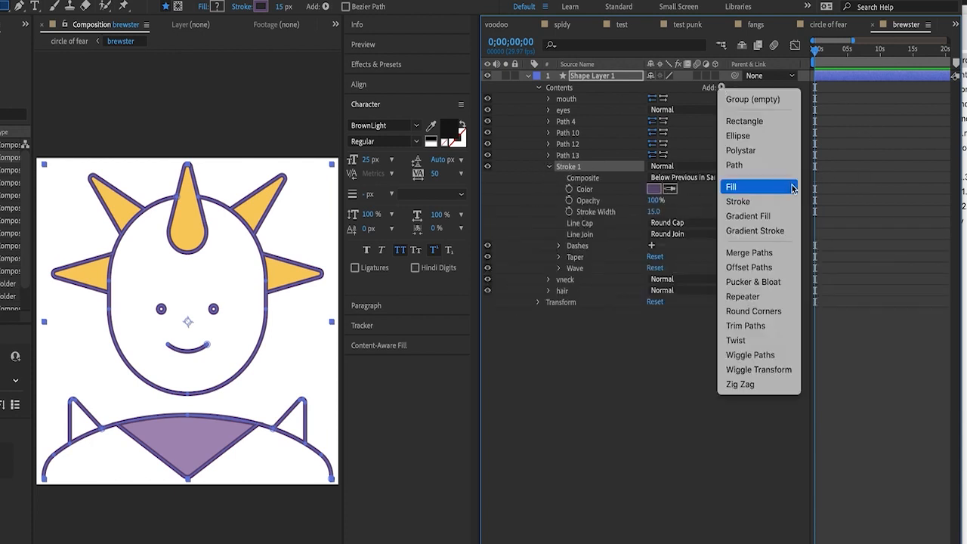
left_click(742, 324)
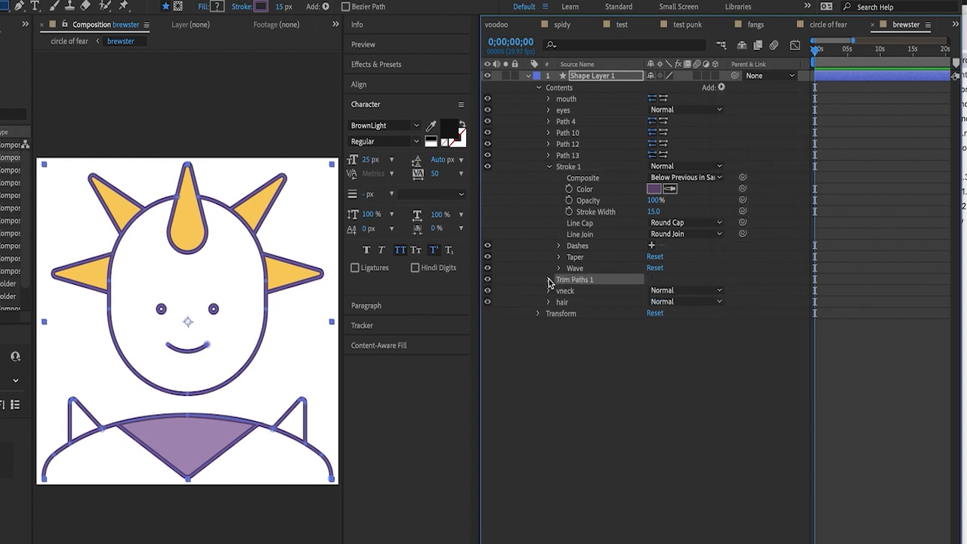
left_click(550, 280)
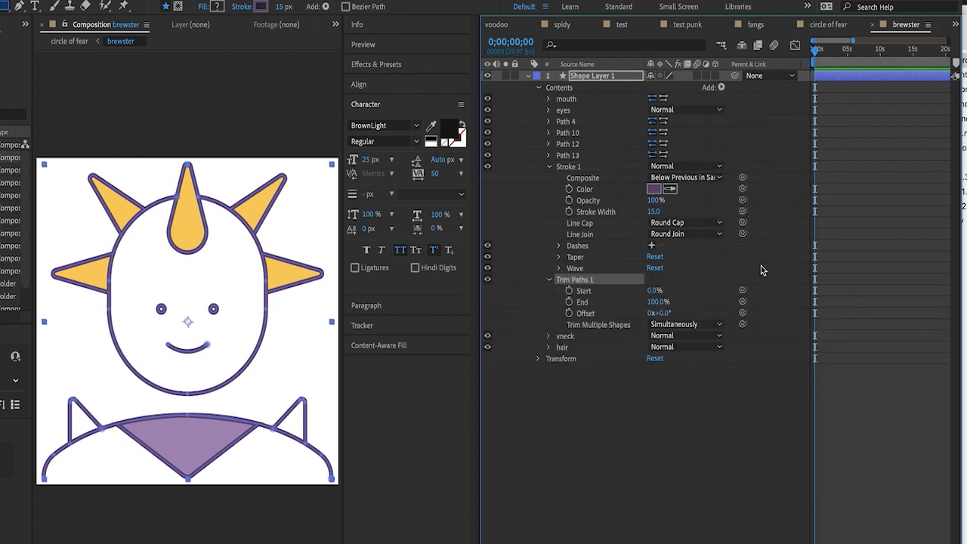
- Keyframe the Trim Paths End property at 0 seconds and at 1 second with a value of 100%
left_click(569, 302)
left_click(519, 46)
type("1")
key("Return")
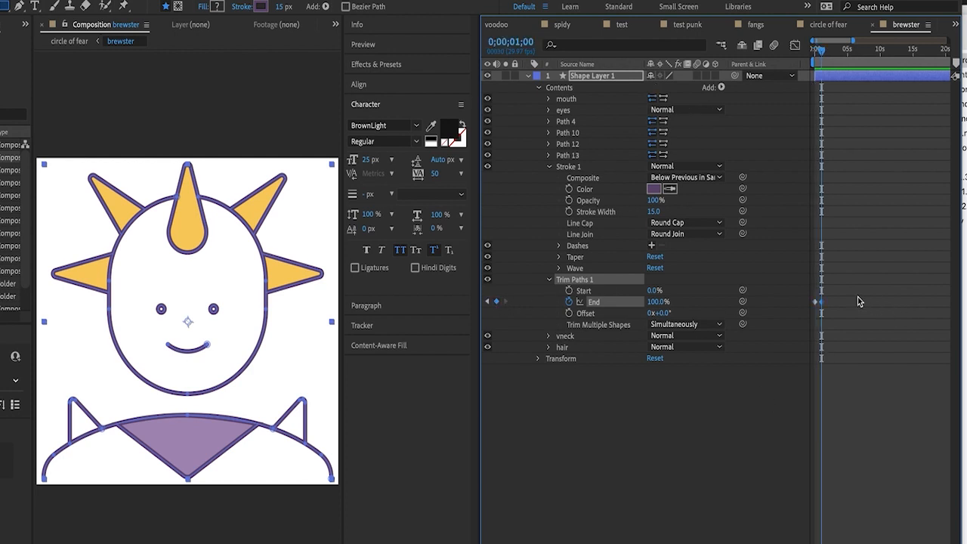
- Apply Easy Ease to both Trim Paths End keyframes
right_click(820, 303)
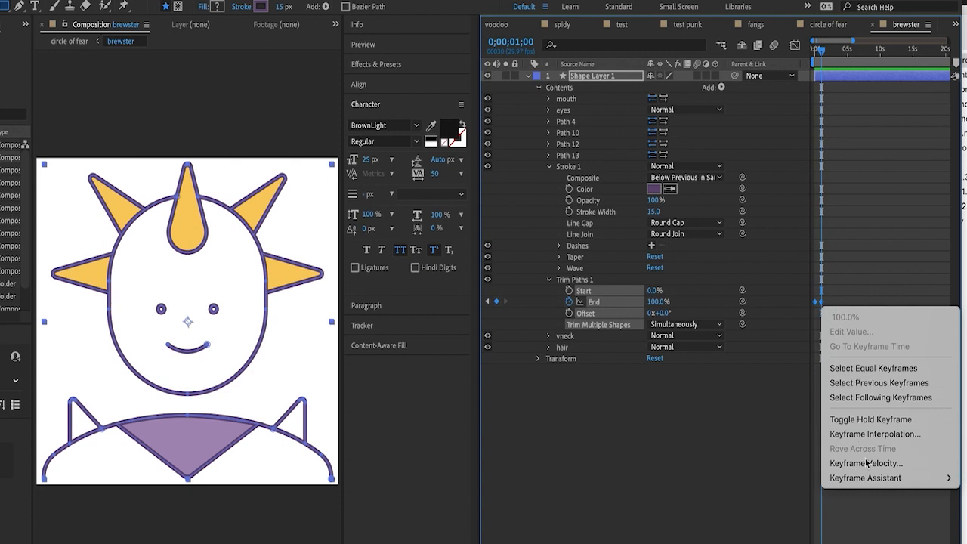
mouse_move(870, 479)
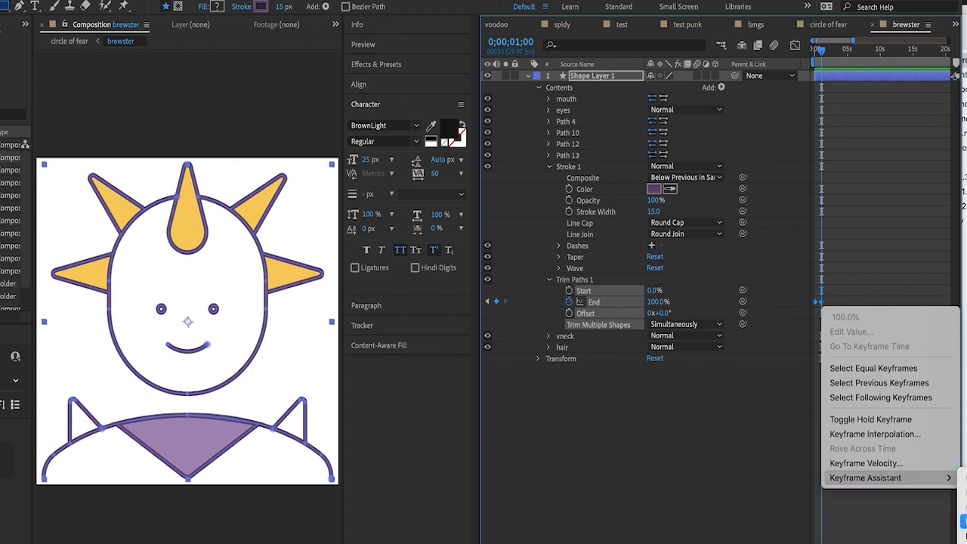
left_click(965, 522)
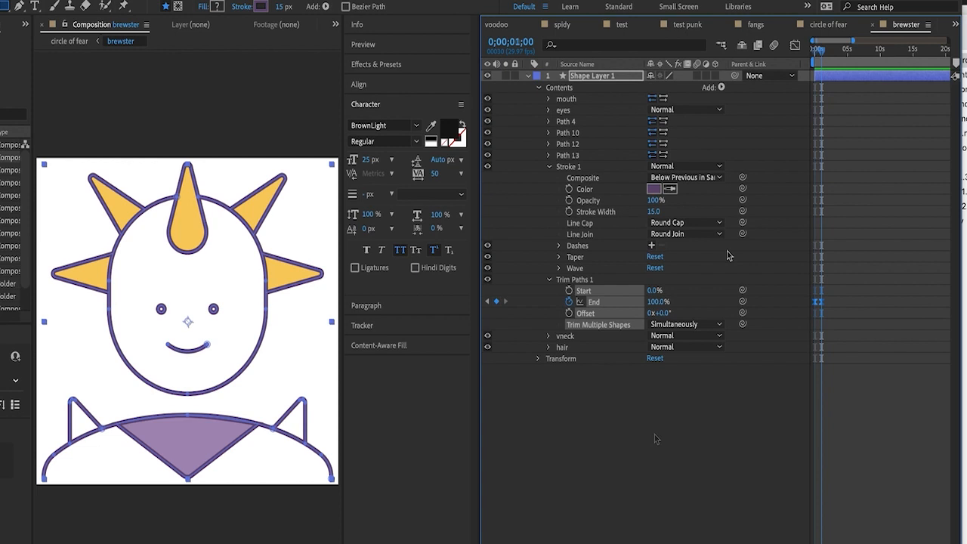
- Set the Trim Paths End value to 0% at 0 seconds and preview the brewster outline animation
key("Home")
left_click(656, 301)
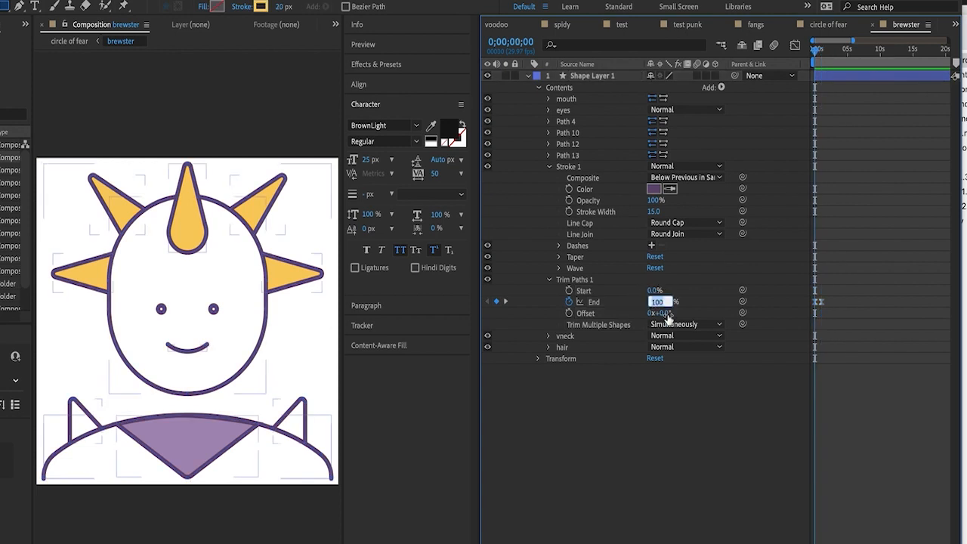
type("0")
key("Return")
left_click(721, 448)
left_click_drag(816, 51, 806, 57)
key("space")
key("space")
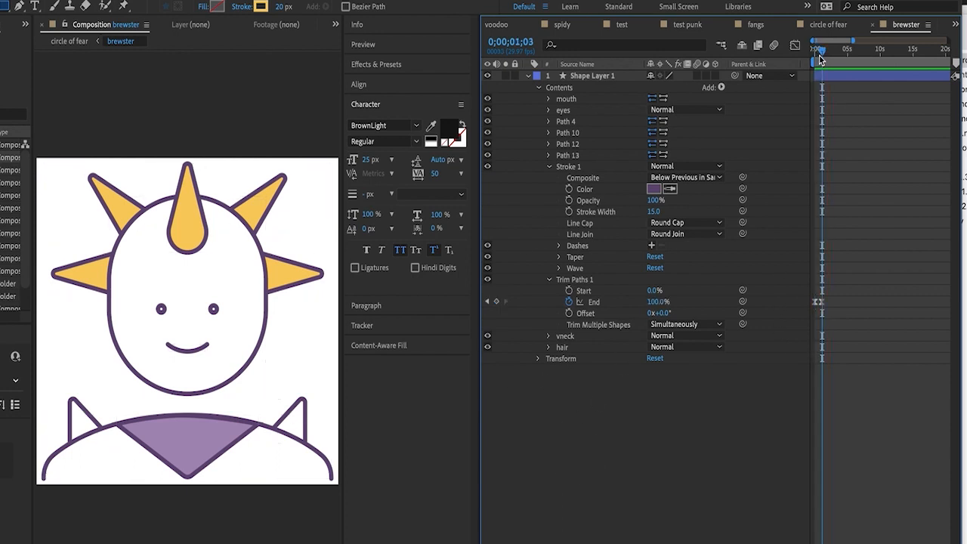
key("space")
key("space")
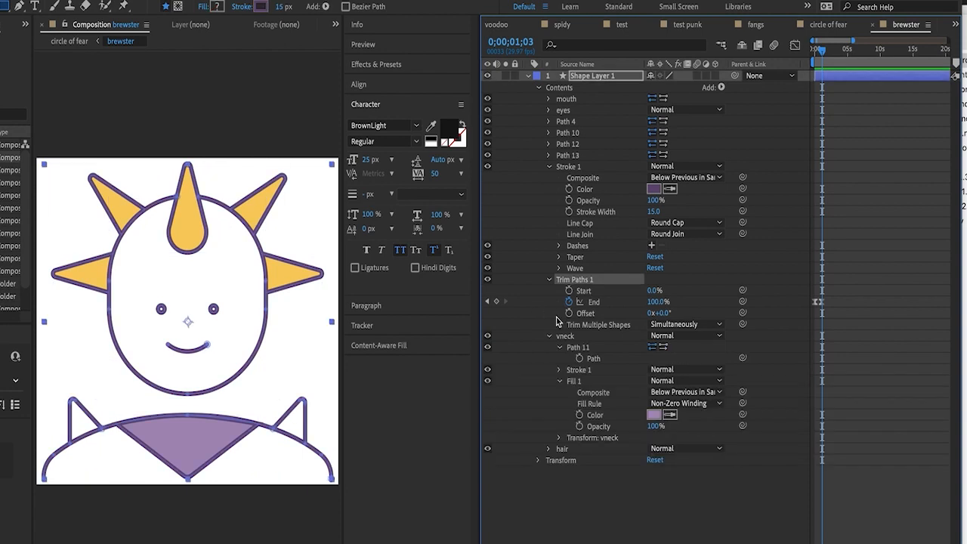
- Collapse Trim Paths 1 and vneck, and move Trim Paths 1 below the vneck and hair groups
left_click(550, 279)
left_click(549, 291)
left_click_drag(572, 283, 574, 312)
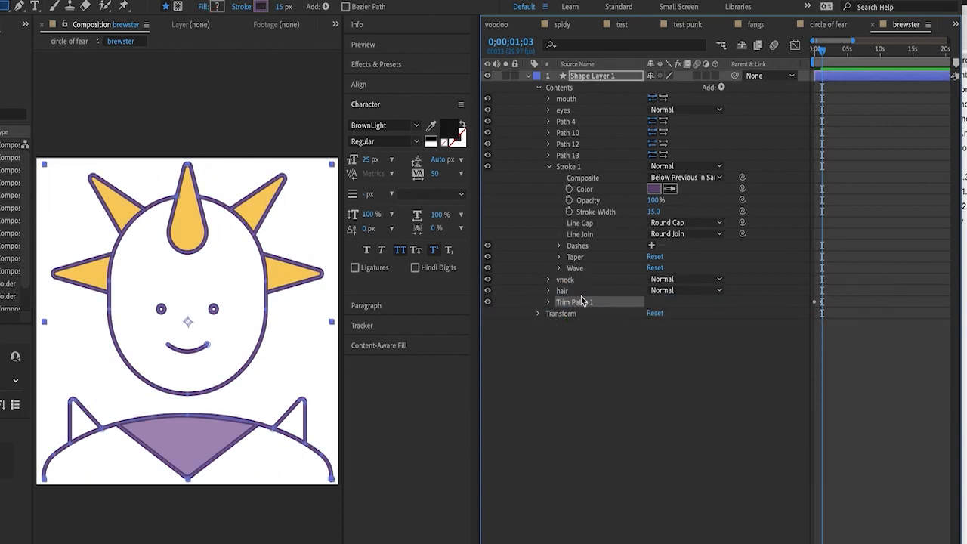
- Play back the brewster draw-on animation from the start several times to check the vneck and hair trimming
key("space")
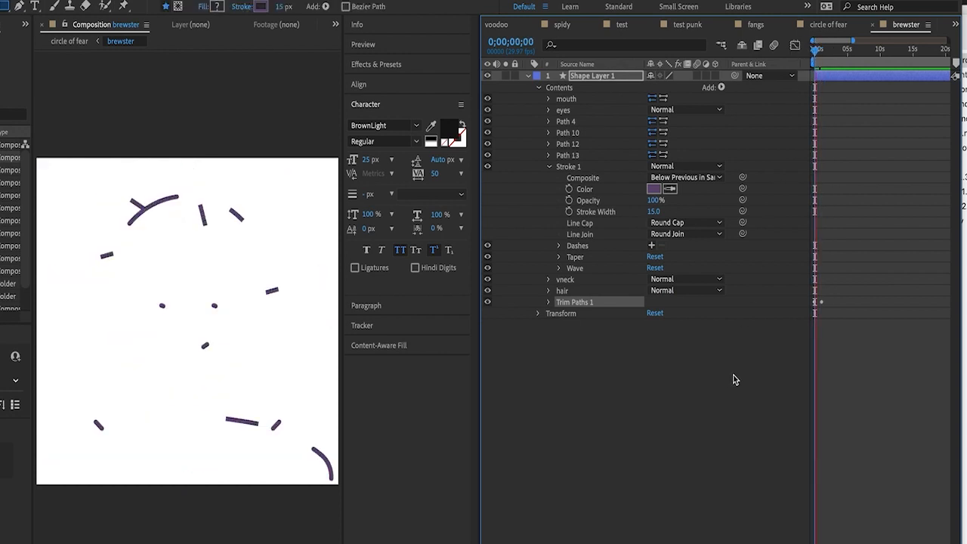
left_click_drag(824, 52, 769, 54)
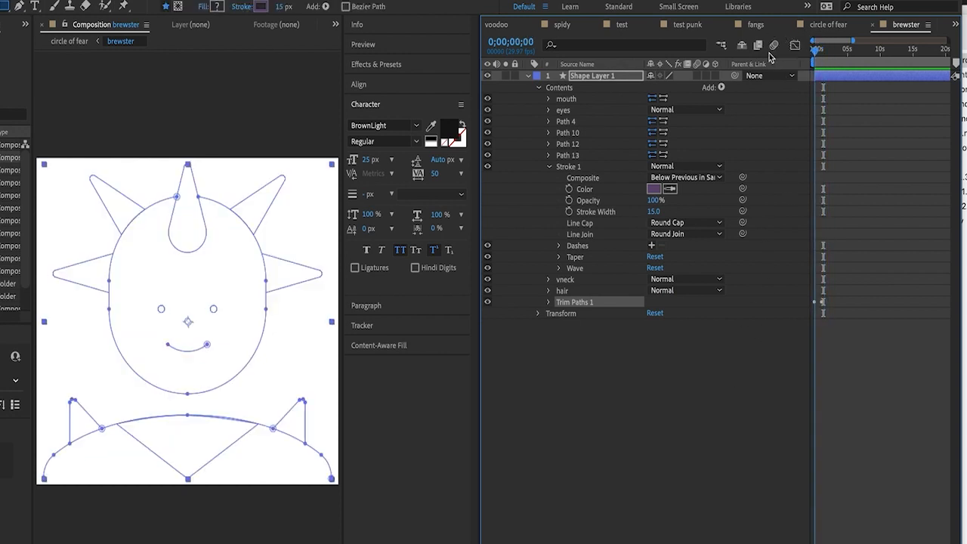
key("space")
key("space")
left_click_drag(836, 52, 748, 53)
key("space")
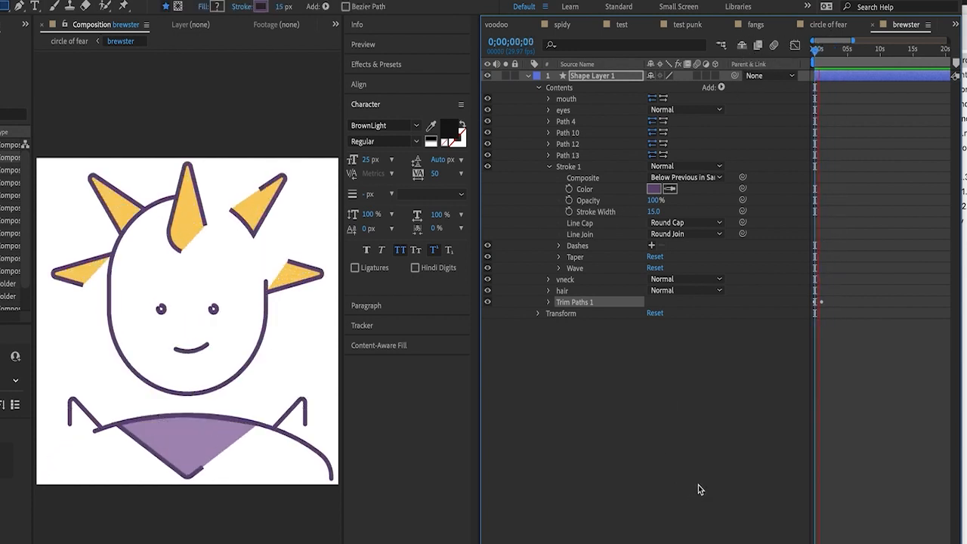
key("space")
left_click_drag(834, 54, 755, 49)
key("space")
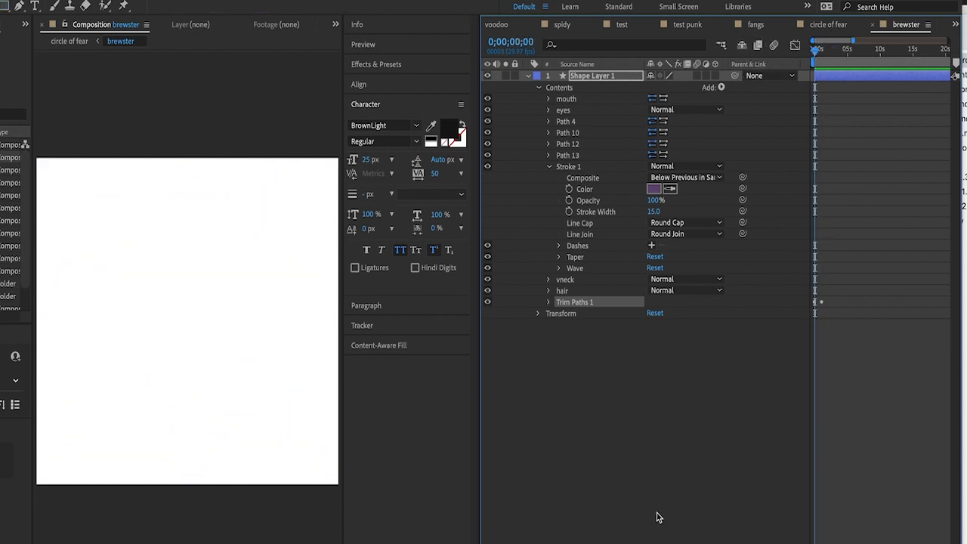
key("space")
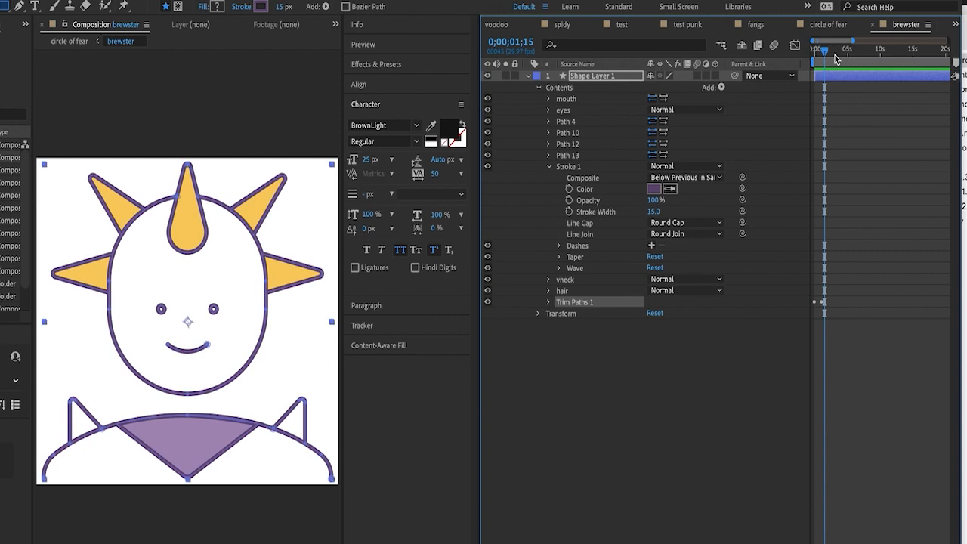
left_click_drag(834, 54, 744, 100)
key("space")
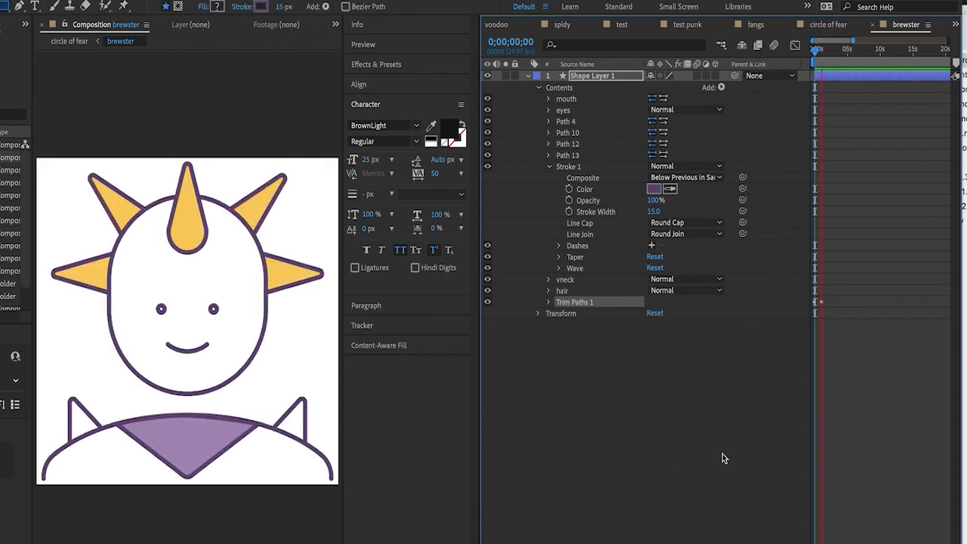
key("space")
- Try setting Trim Multiple Shapes to Individually for Trim Paths 1 and preview the animation
left_click(550, 302)
left_click(686, 347)
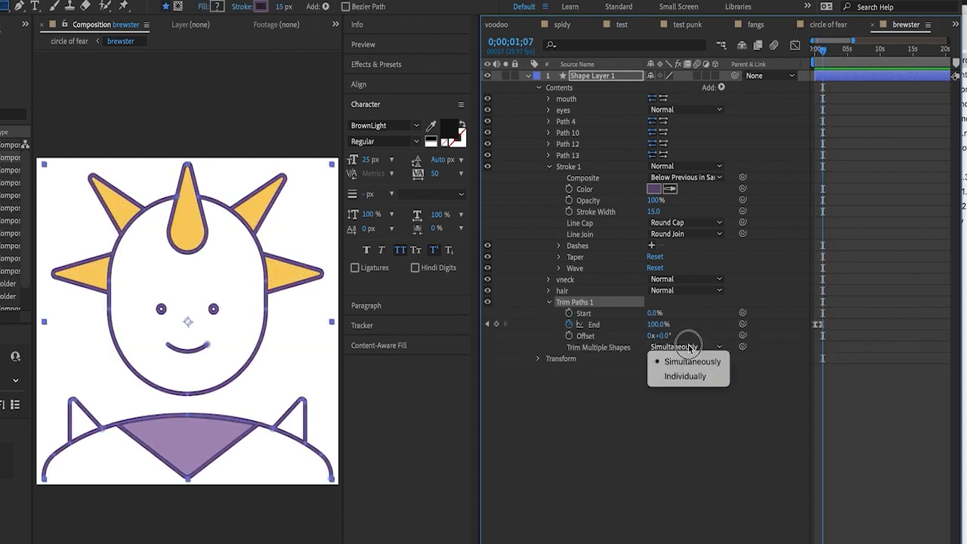
left_click(627, 377)
left_click(876, 404)
left_click_drag(824, 54, 741, 62)
key("space")
key("space")
- Restore Trim Multiple Shapes to Simultaneously and replay the animation from the start
left_click_drag(830, 51, 778, 68)
left_click(695, 347)
left_click(683, 363)
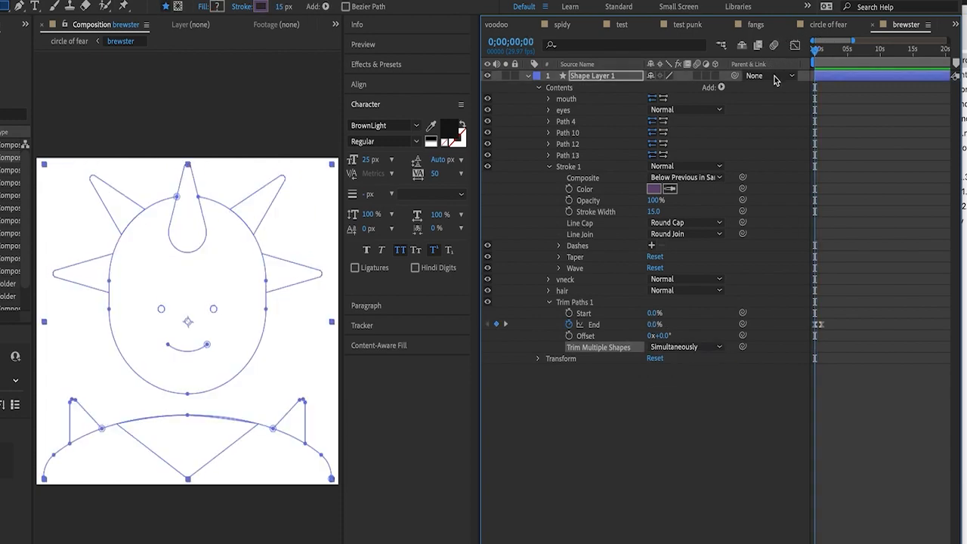
key("space")
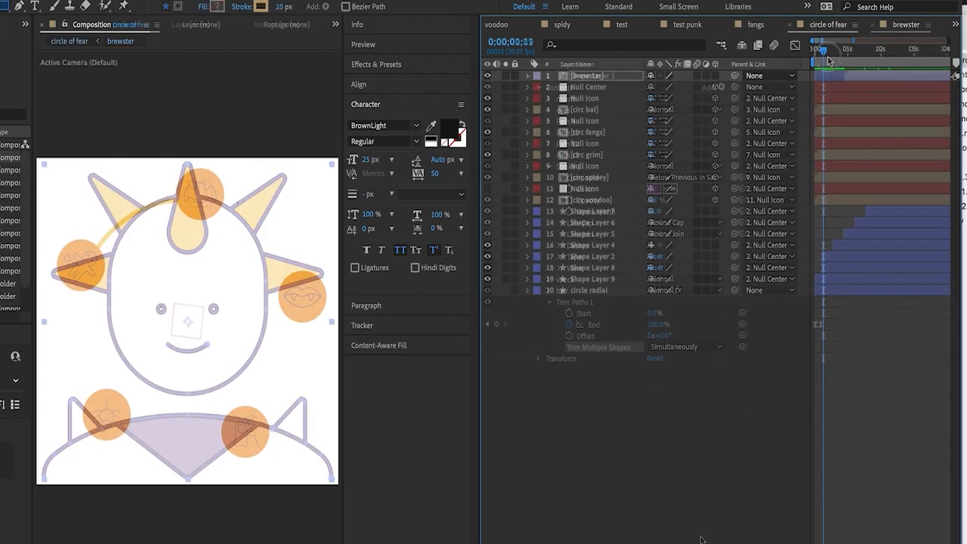
- In the circle of fear composition, add Scale keyframes to the brewster layer at 0:27 and 1:27
left_click(596, 76)
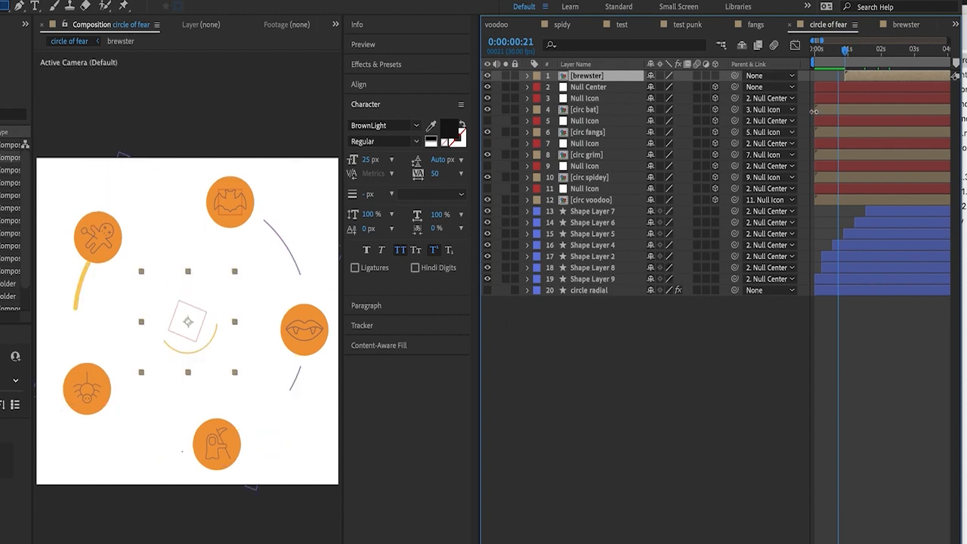
key("s")
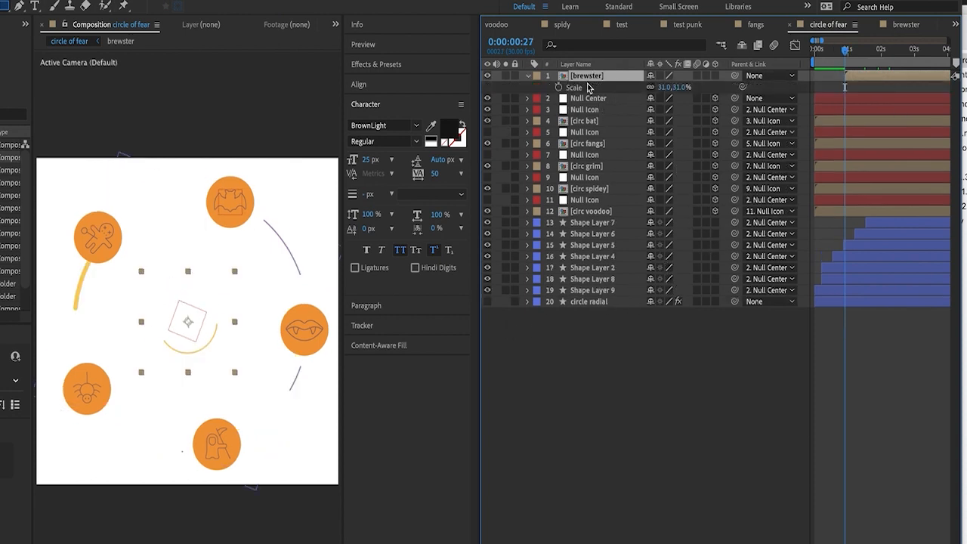
left_click(559, 86)
left_click(516, 44)
type("1:")
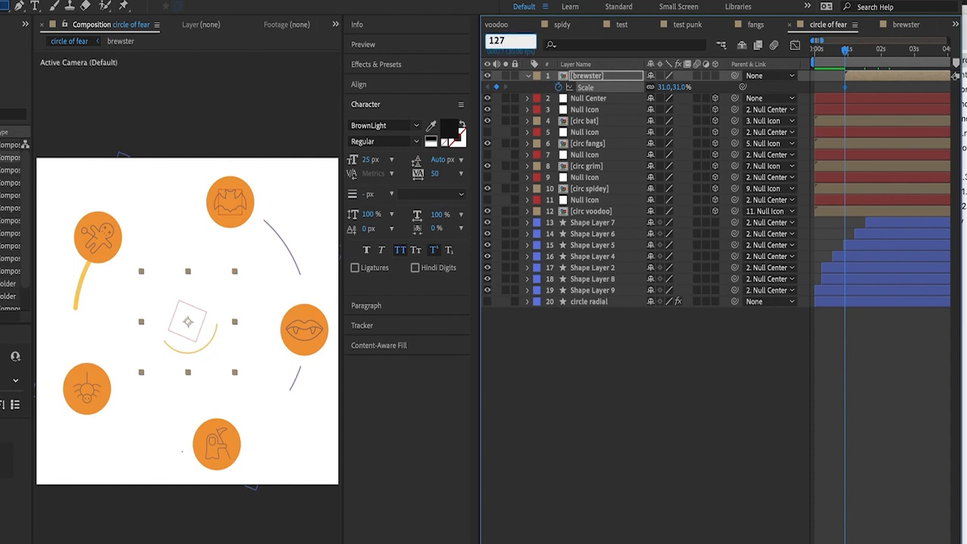
type("27")
key("Return")
left_click(496, 87)
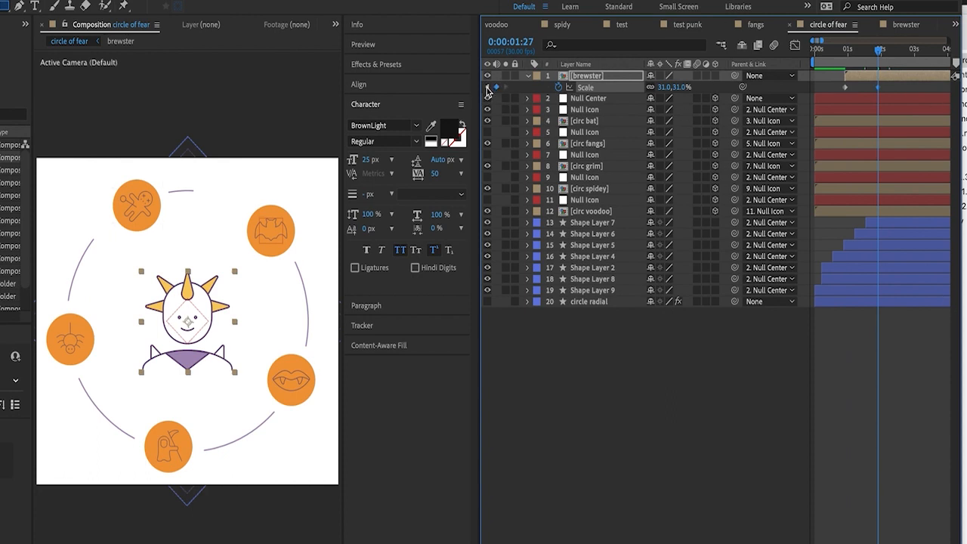
- Add Rotation keyframes to the brewster layer at 0:27 and 1:27, showing Scale alongside Rotation
left_click(487, 88)
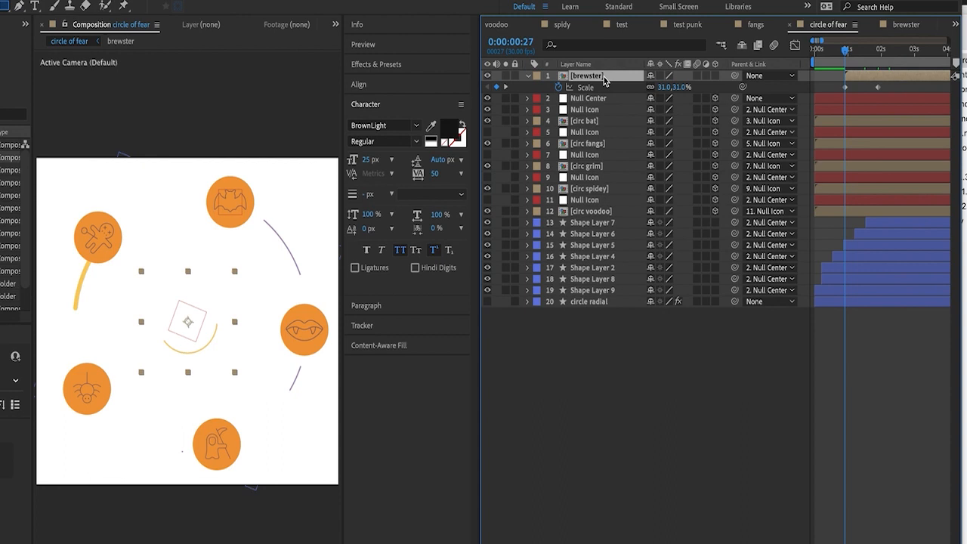
key("r")
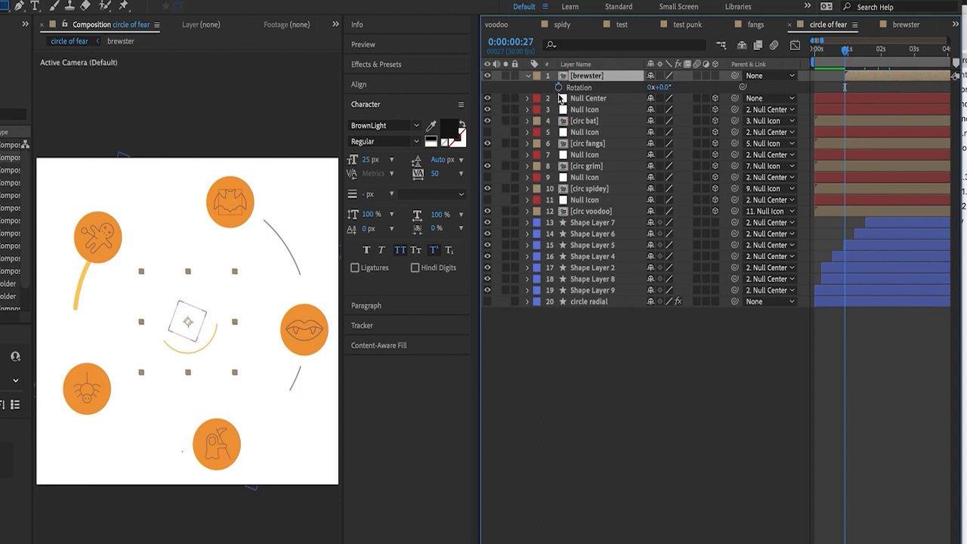
key("shift+s")
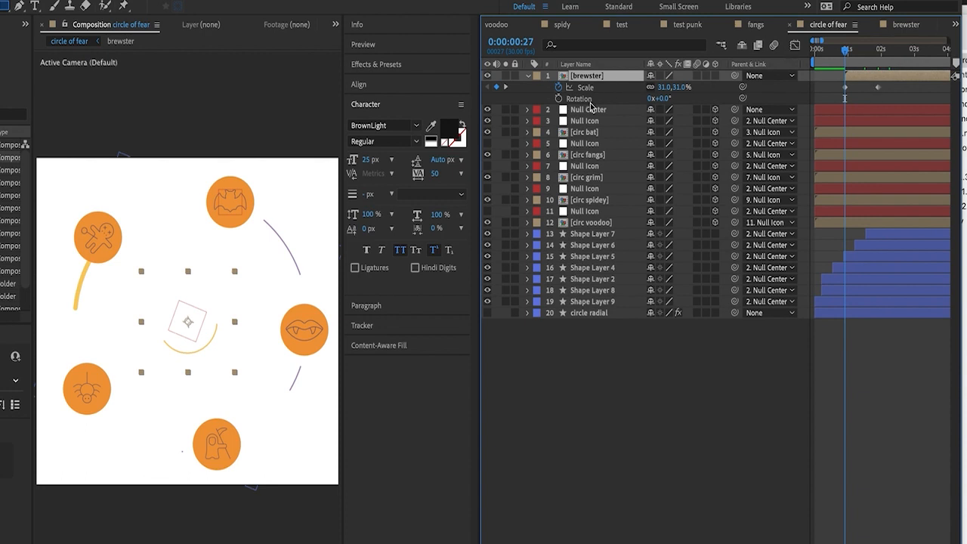
left_click(559, 99)
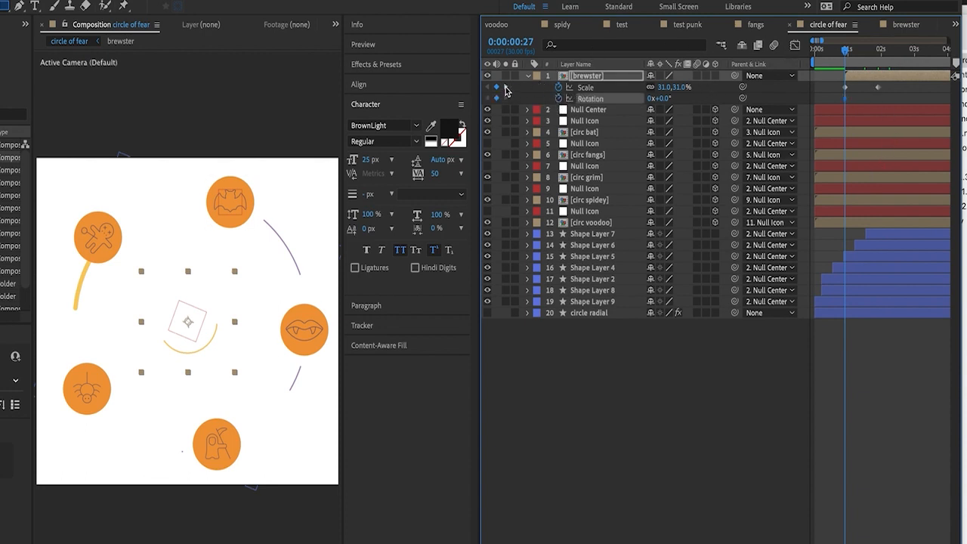
key("k")
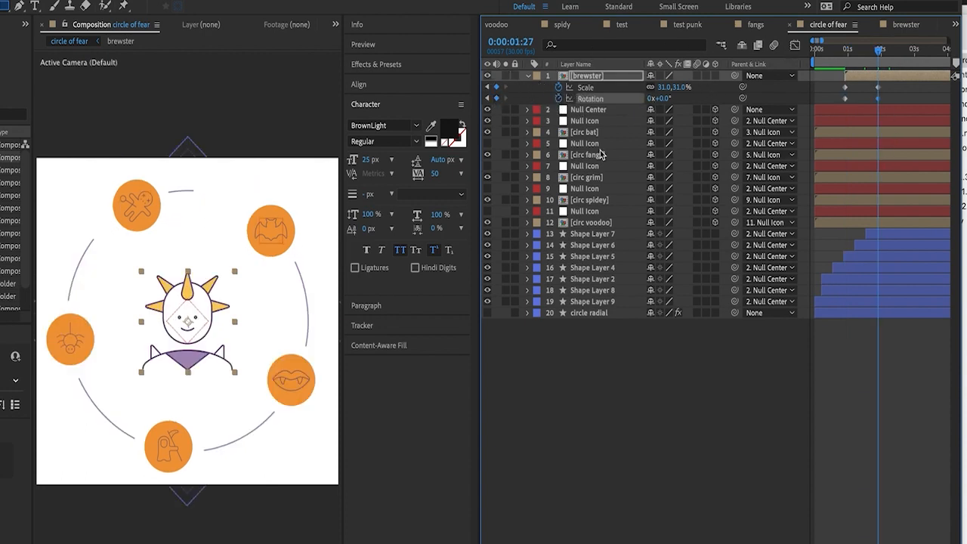
- At the first keyframes, set the brewster layer's Rotation to -28° and its Scale to 0%
left_click(488, 87)
mouse_move(653, 98)
left_mouse_down()
mouse_move(633, 97)
mouse_move(643, 97)
left_mouse_up()
left_click(568, 76)
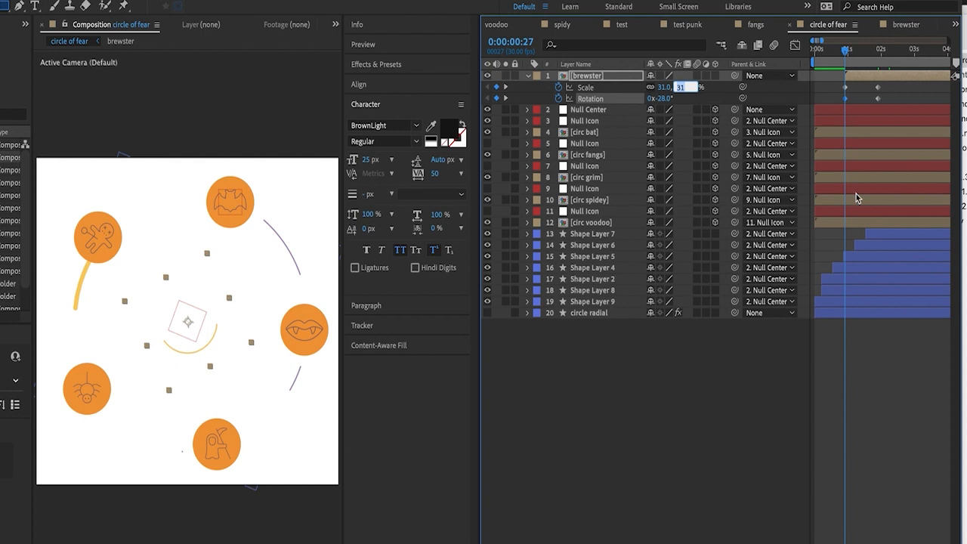
key("Return")
- Add an overshoot Scale keyframe of 34% to the brewster layer at 1:19
mouse_move(872, 45)
left_mouse_down()
mouse_move(853, 50)
mouse_move(869, 59)
left_mouse_up()
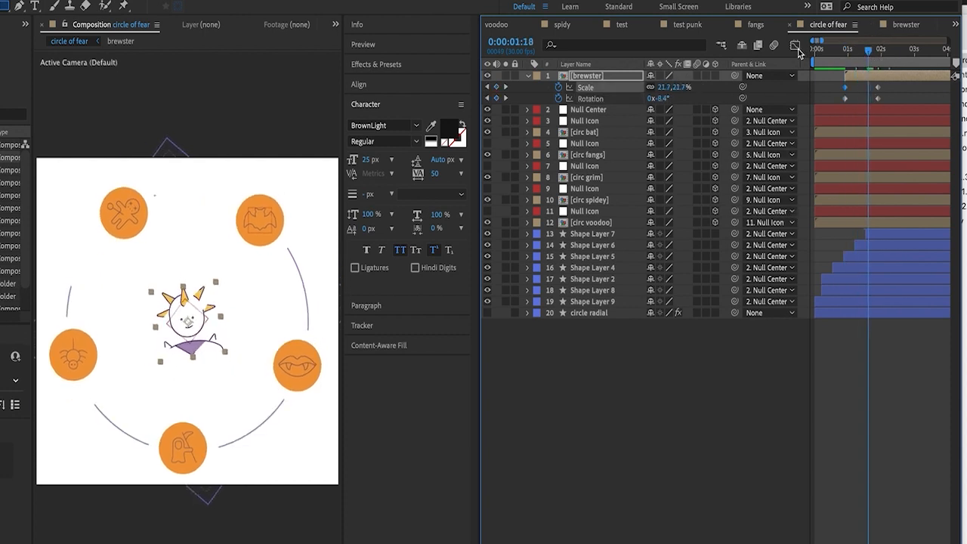
left_click(678, 89)
left_click(819, 422)
left_click(505, 87)
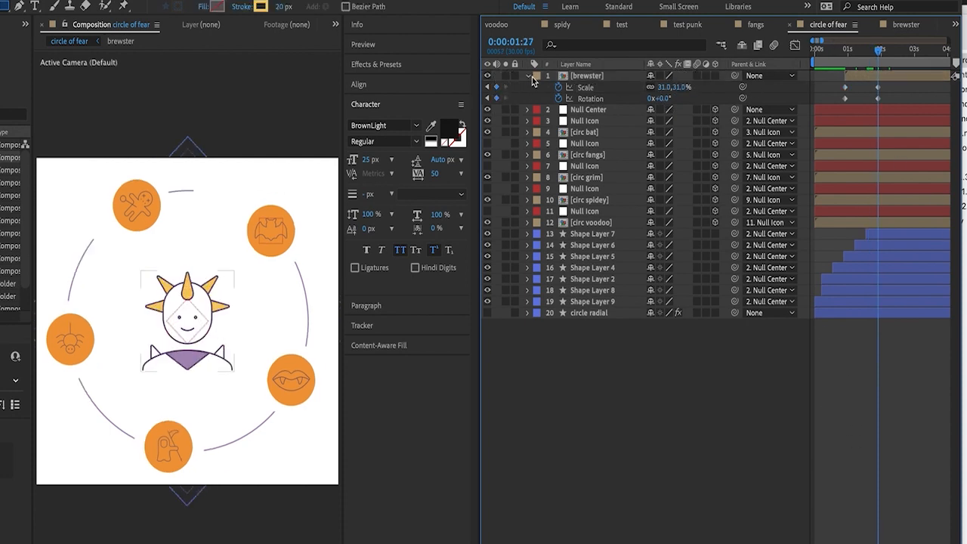
left_click_drag(874, 51, 869, 50)
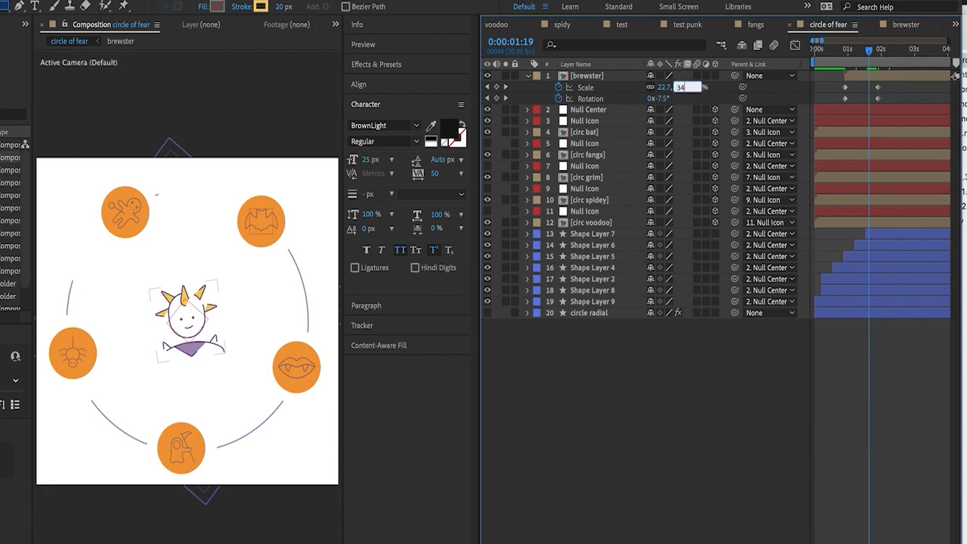
- Apply Easy Ease to all of the brewster layer's Scale and Rotation keyframes and preview the animation
right_click(636, 98)
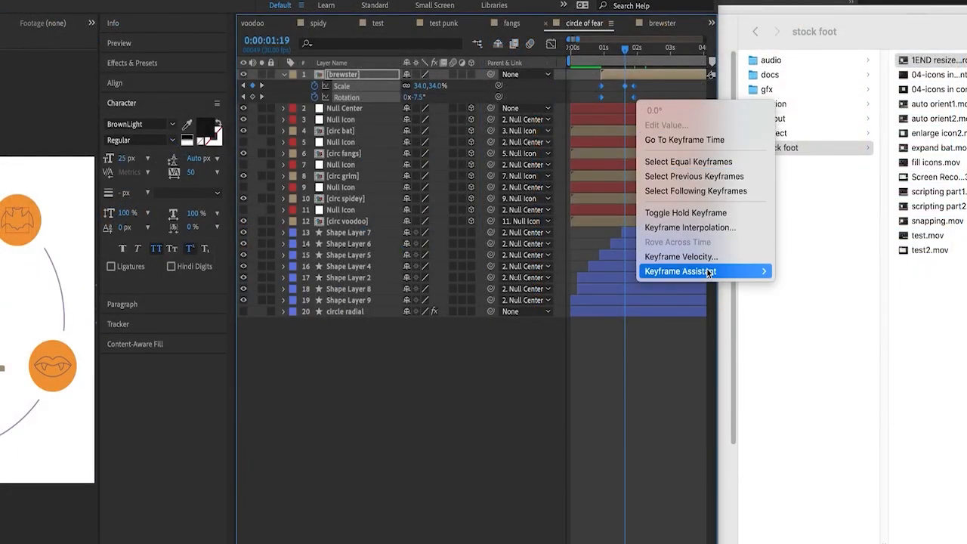
mouse_move(703, 272)
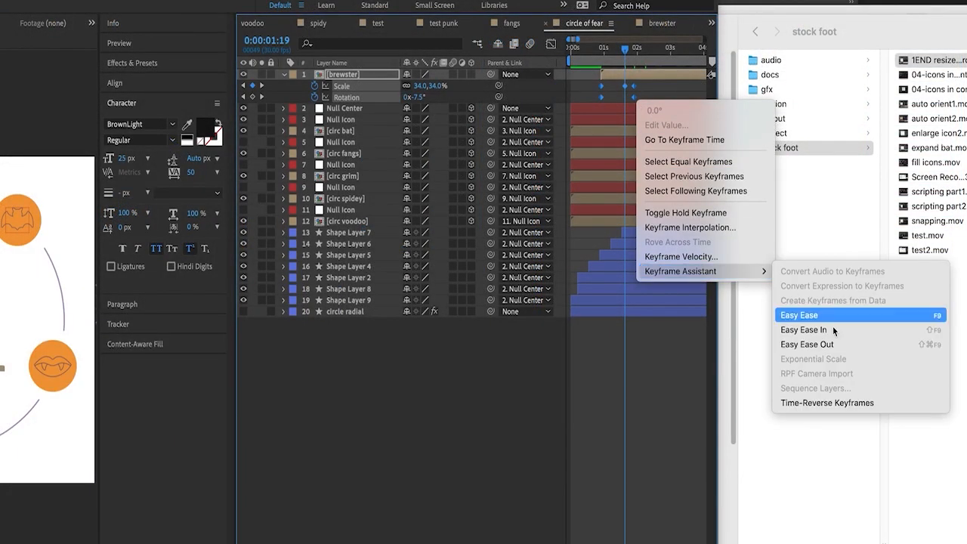
left_click(833, 328)
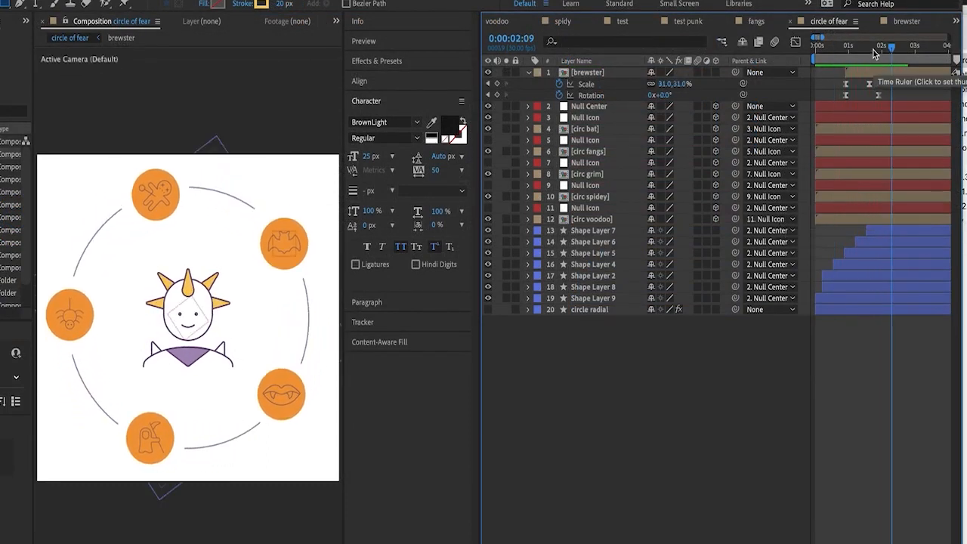
left_click_drag(874, 50, 806, 58)
key("space")
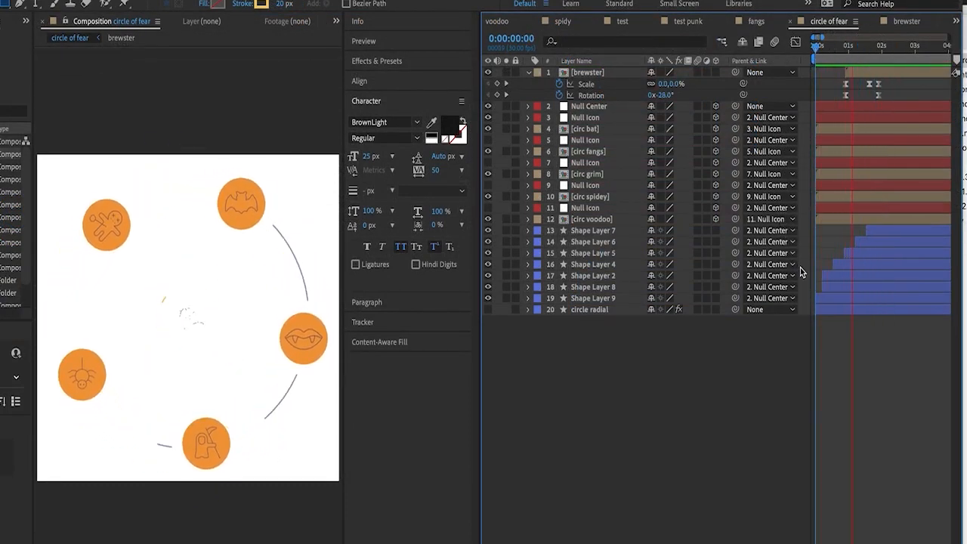
key("space")
- Shift the brewster layer a few frames earlier in the timeline and preview the circle of fear animation
left_click_drag(871, 74, 819, 158)
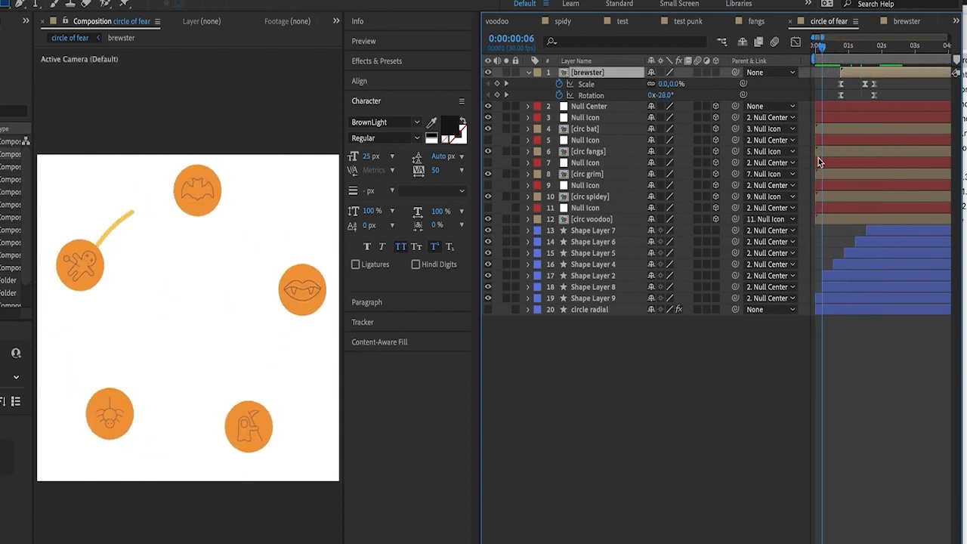
key("space")
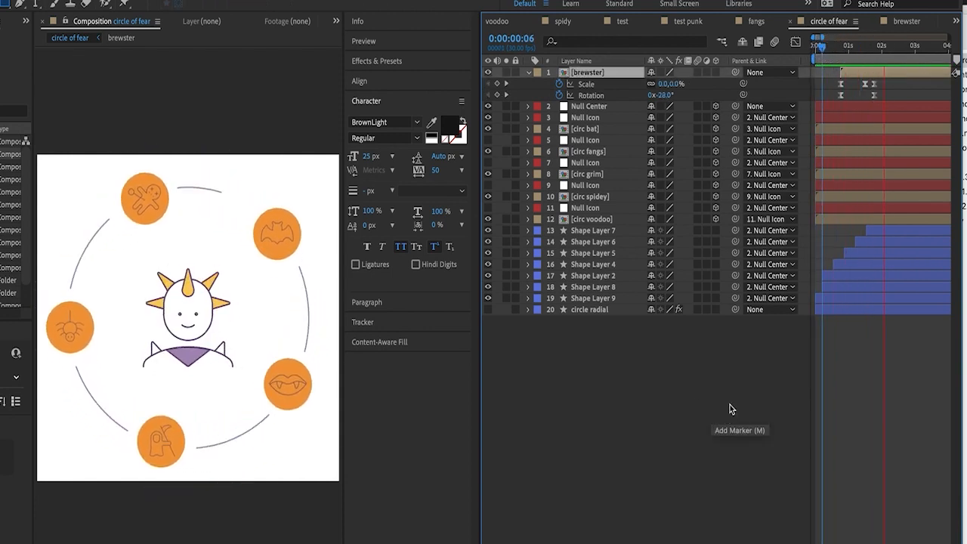
key("space")
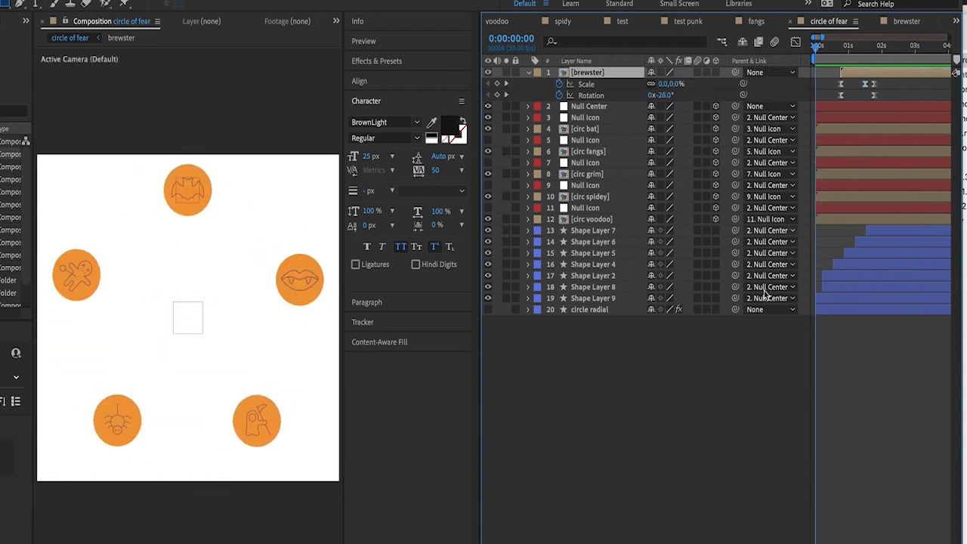
key("space")
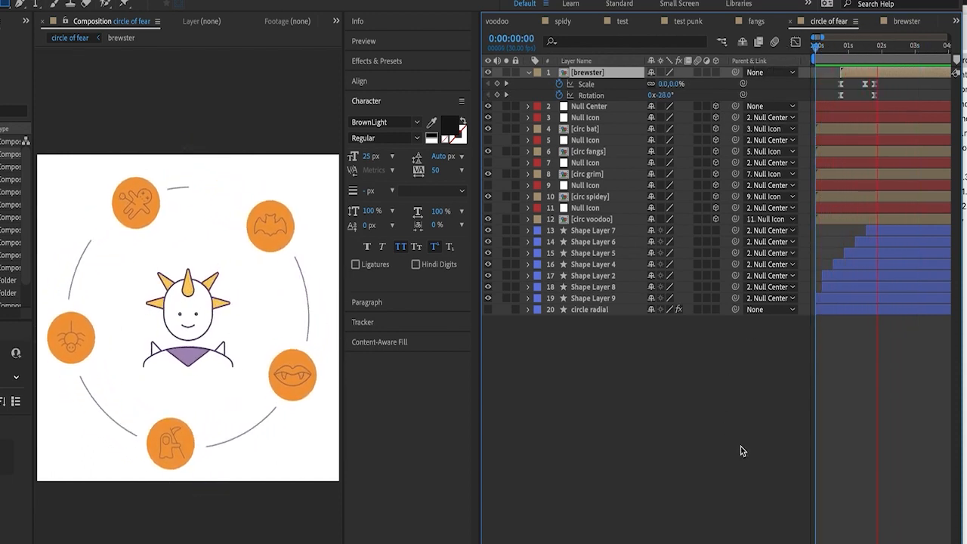
key("space")
left_click_drag(868, 46, 747, 61)
key("space")
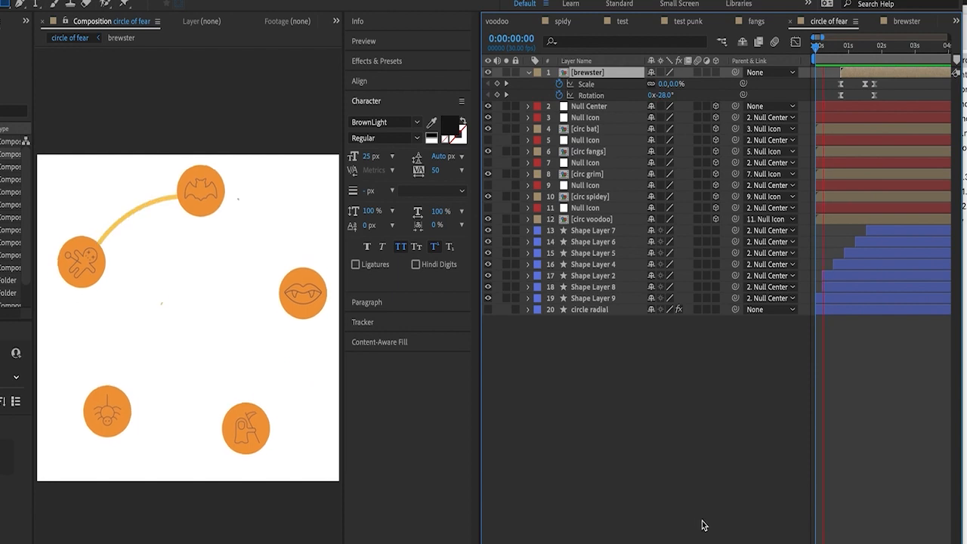
- Rename both Shape Layer 9 and Shape Layer 8 to "yello circ"
key("space")
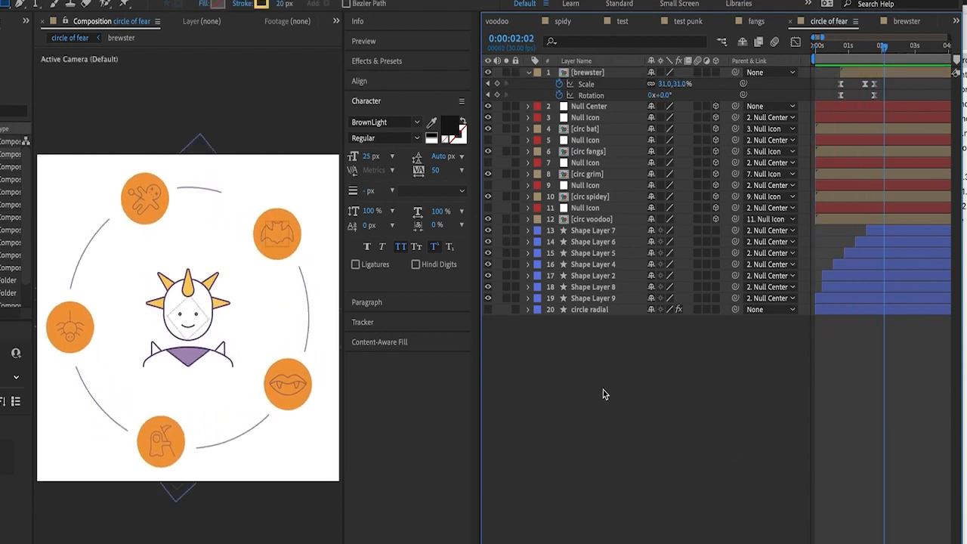
key("v")
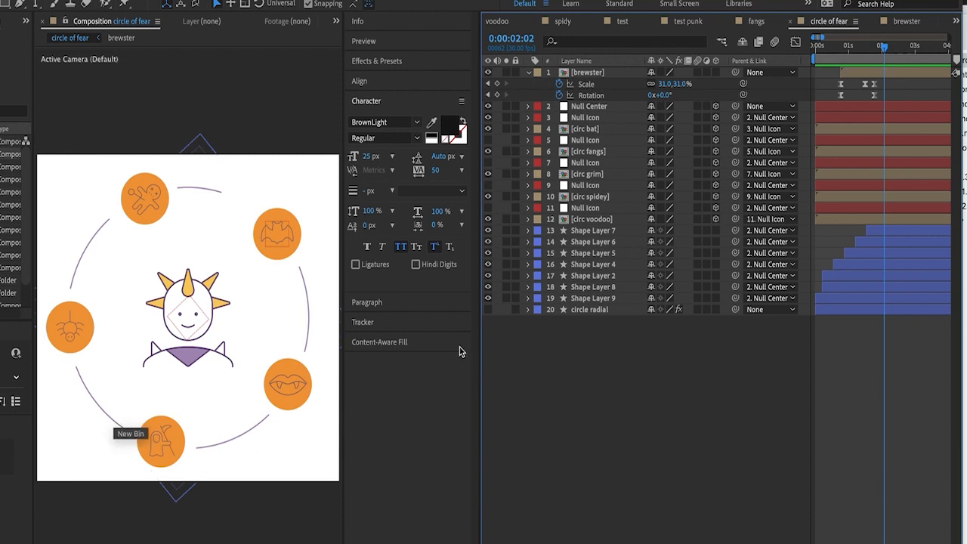
key("Home")
left_click(583, 299)
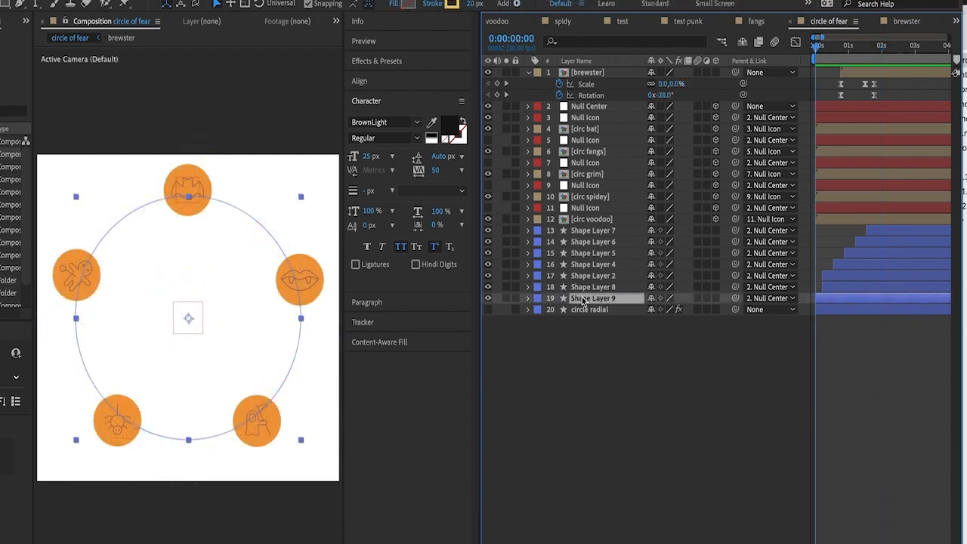
key("Return")
type("yello circ")
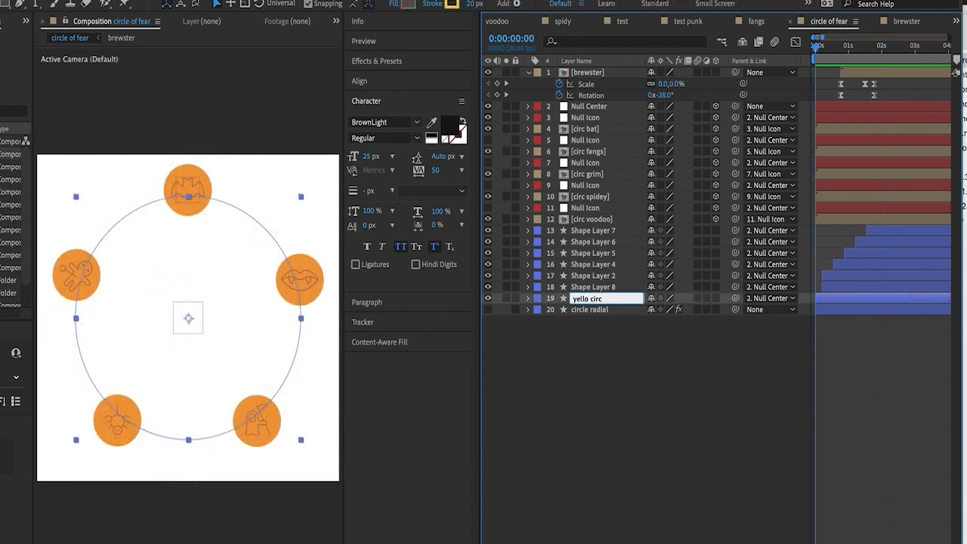
key("Return")
left_click(589, 288)
key("Return")
type("yello circ")
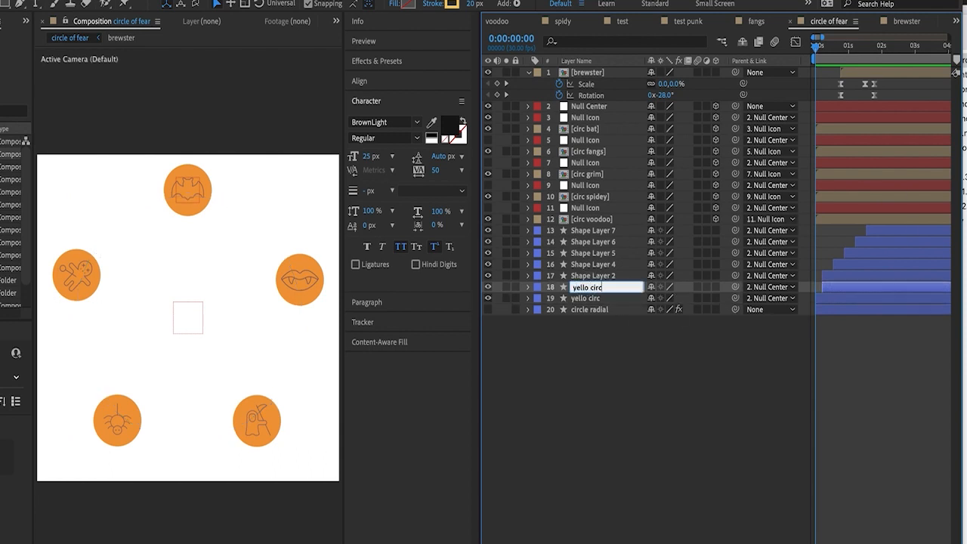
key("Return")
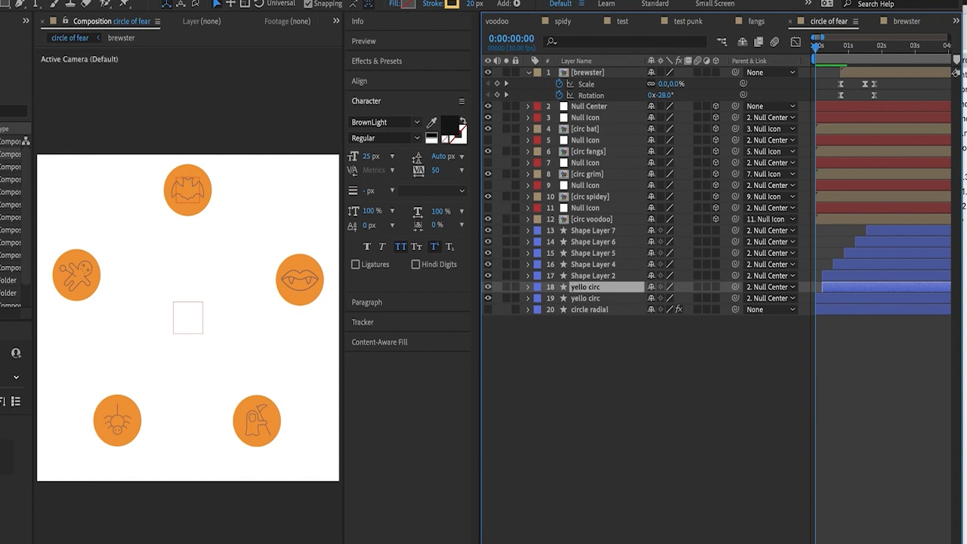
- Enable Scale keyframing on the circ voodoo layer's parent null at 0:00 and add a second Scale keyframe of 79% at 1:00
left_click(746, 361)
mouse_move(816, 46)
left_mouse_down()
mouse_move(851, 44)
mouse_move(824, 57)
mouse_move(828, 47)
left_mouse_up()
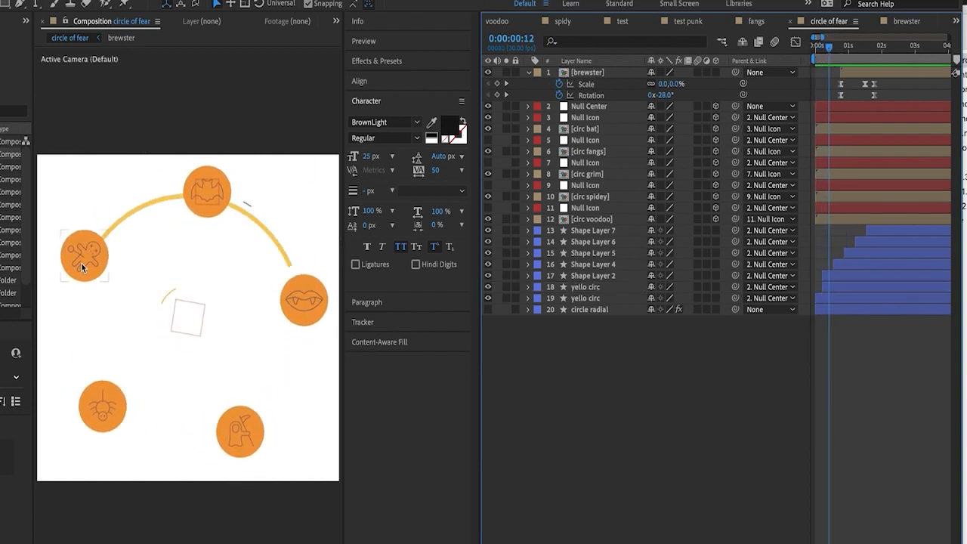
key("Home")
left_click(586, 208)
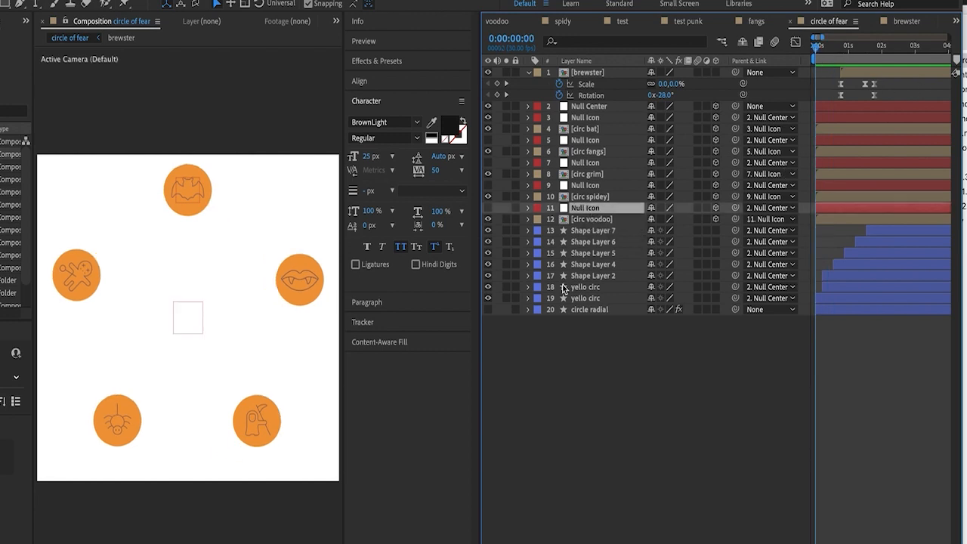
key("s")
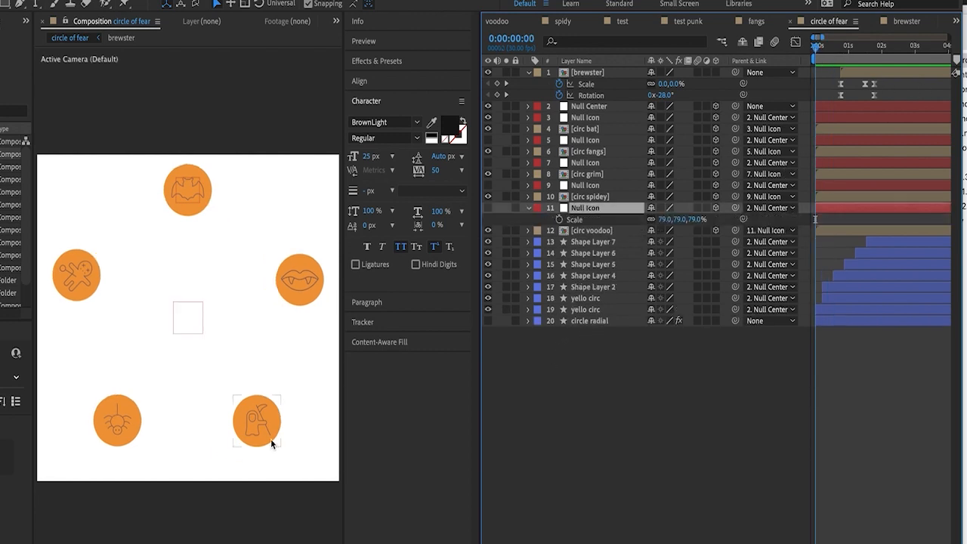
left_click(560, 219)
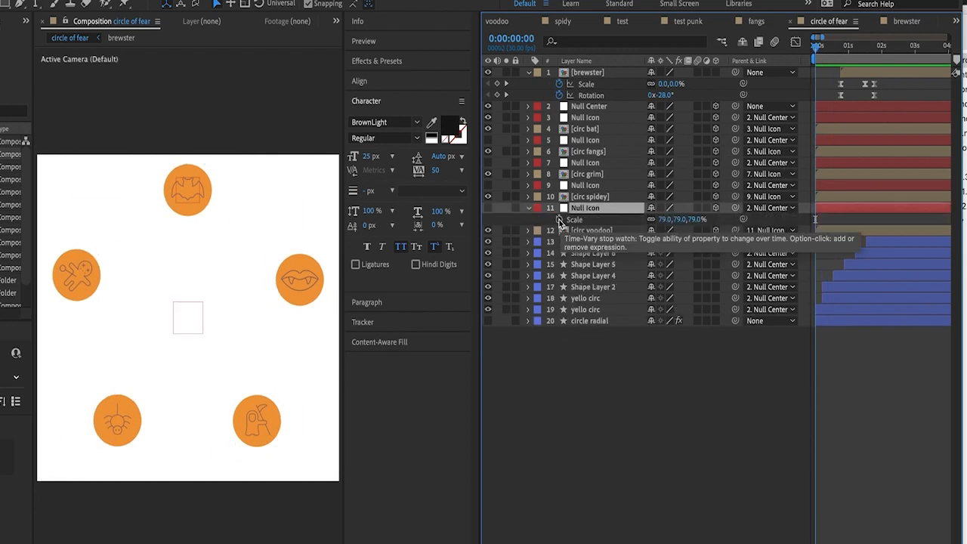
left_click(511, 38)
type("1:0")
type("00")
key("Return")
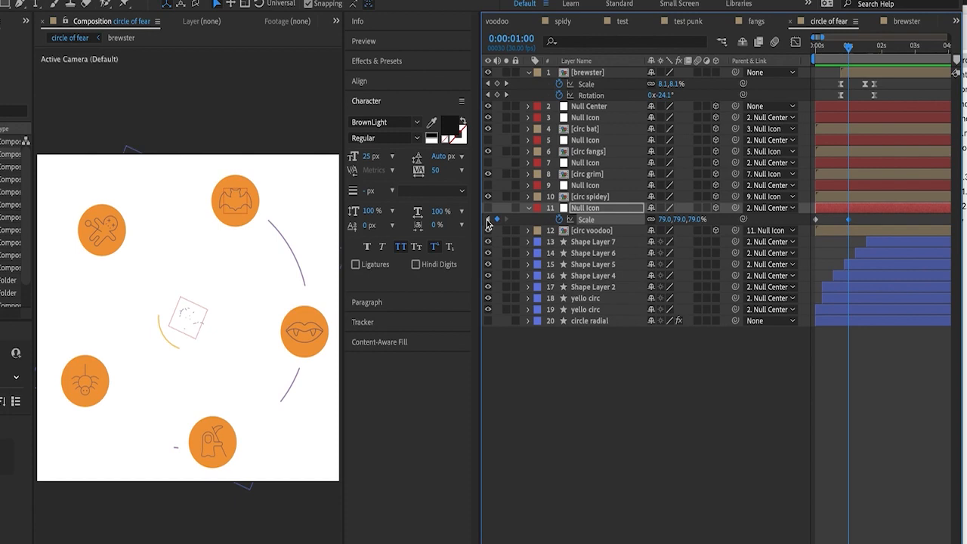
- Set the voodoo null's first Scale keyframe to 0% and apply Easy Ease to both Scale keyframes
left_click(488, 219)
left_click(625, 422)
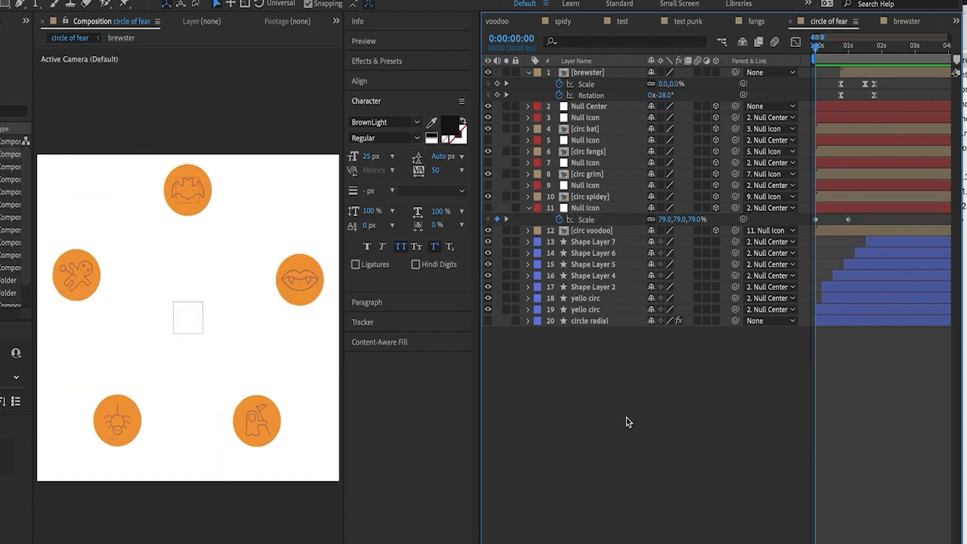
left_click(696, 220)
type("0")
key("Return")
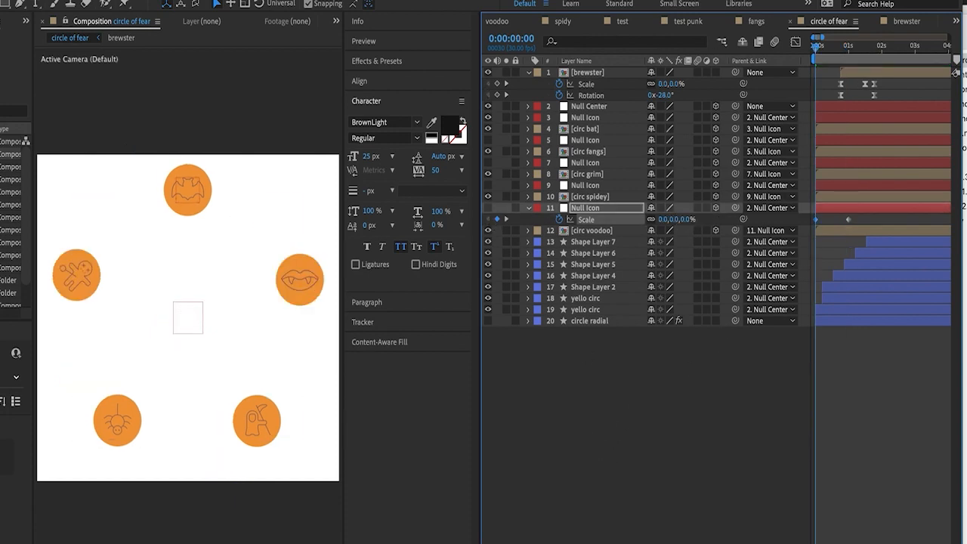
right_click(848, 219)
mouse_move(747, 389)
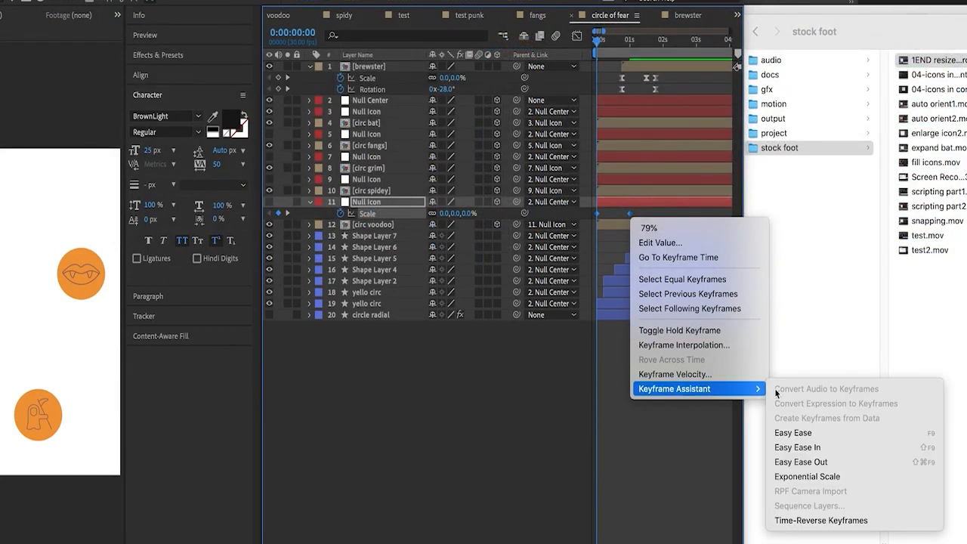
left_click(785, 433)
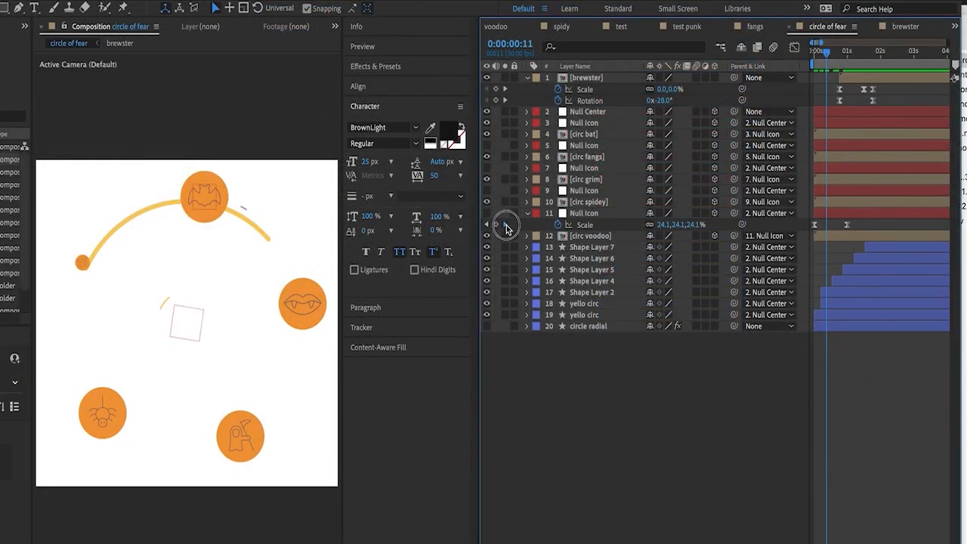
- Add an overshoot Scale keyframe of 83% to the voodoo null at 0:21
left_click_drag(852, 50, 837, 60)
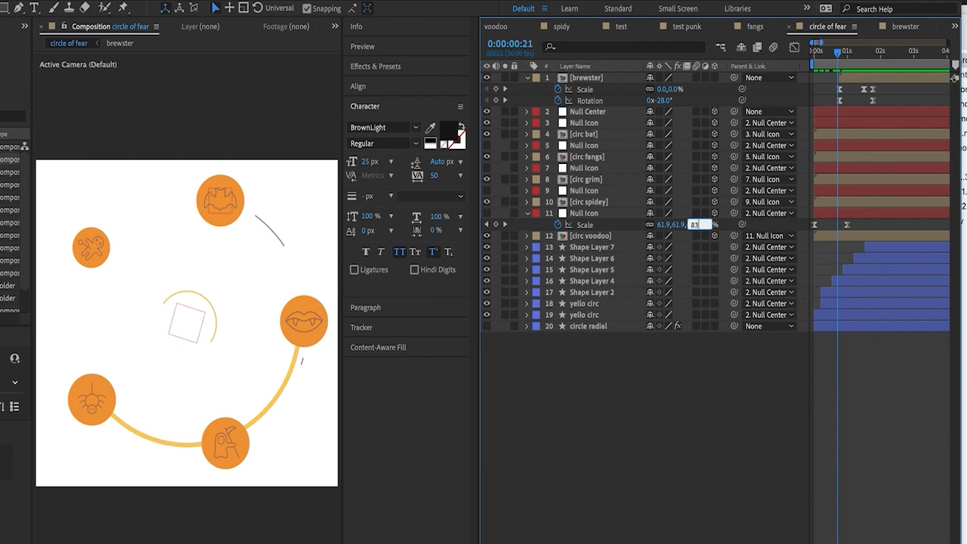
key("Return")
left_click(861, 345)
- Copy the voodoo null's Scale keyframes to the other four Null Icon layers at 0:00 and preview the animation
left_click_drag(838, 51, 772, 75)
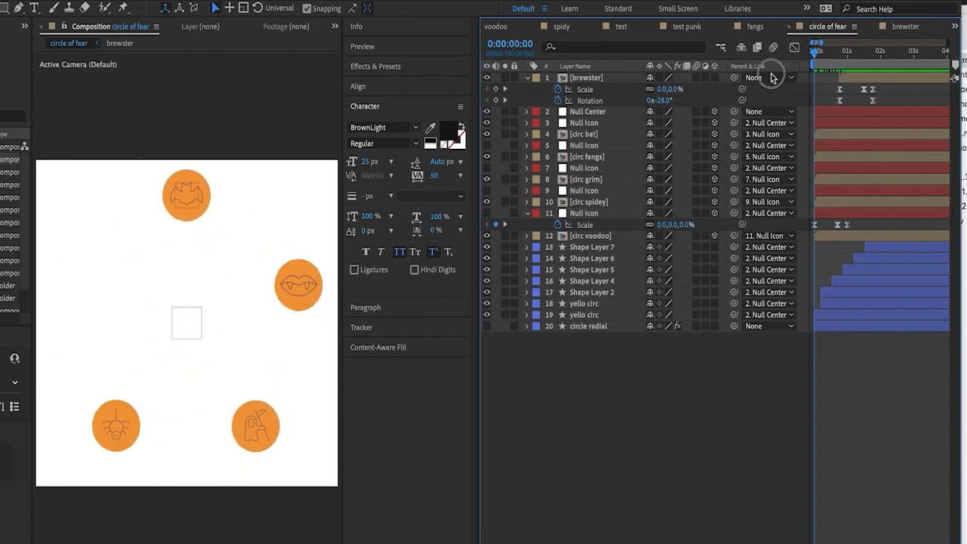
left_click(587, 226)
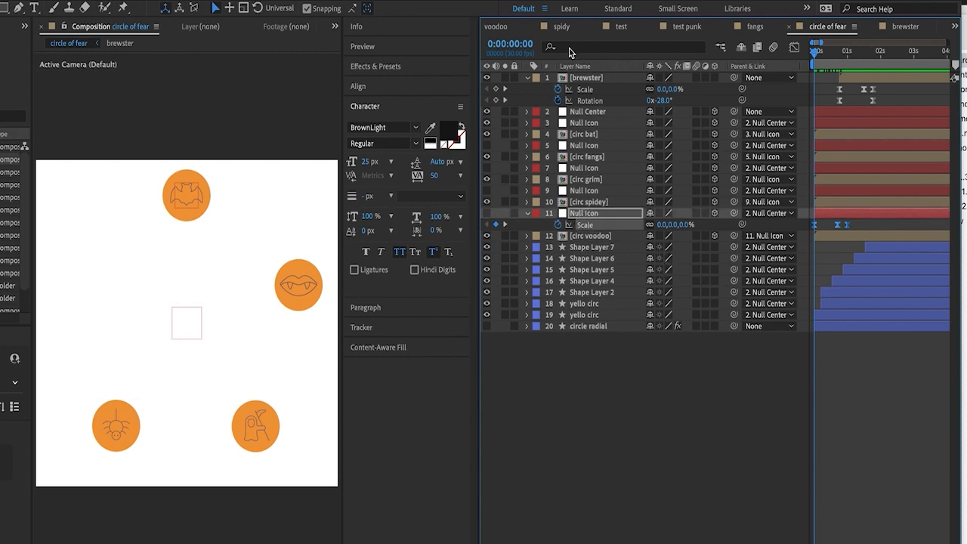
left_click(591, 191)
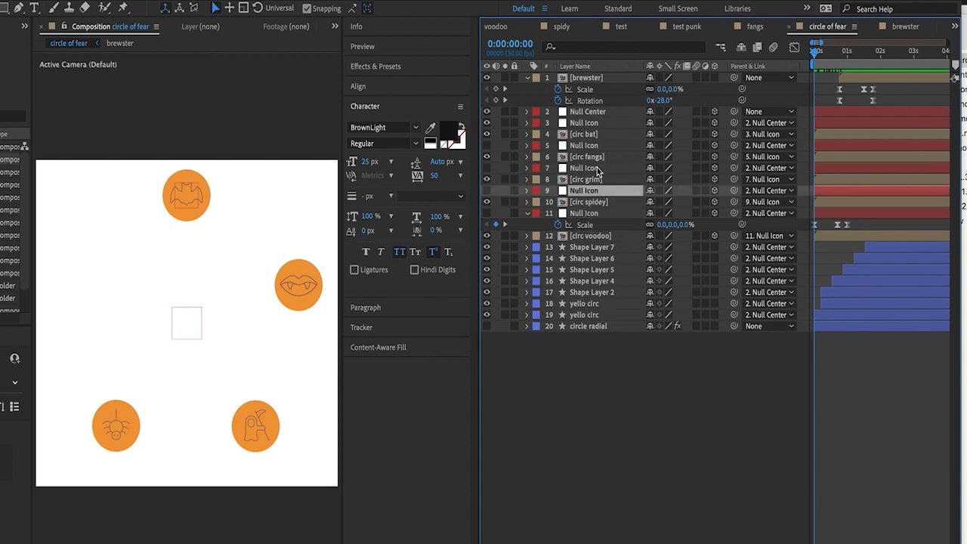
left_click(597, 170, "super")
left_click(597, 145, "super")
left_click(585, 225)
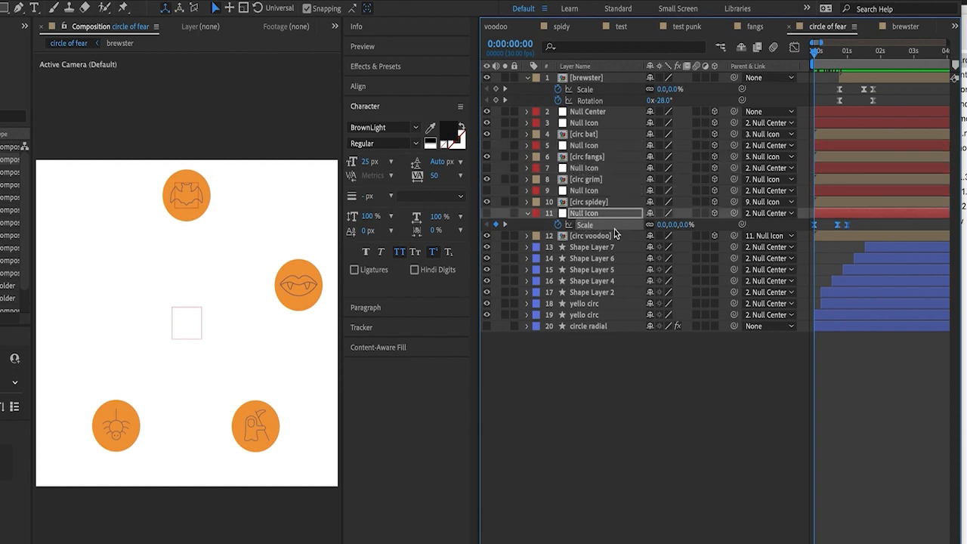
left_click(594, 191)
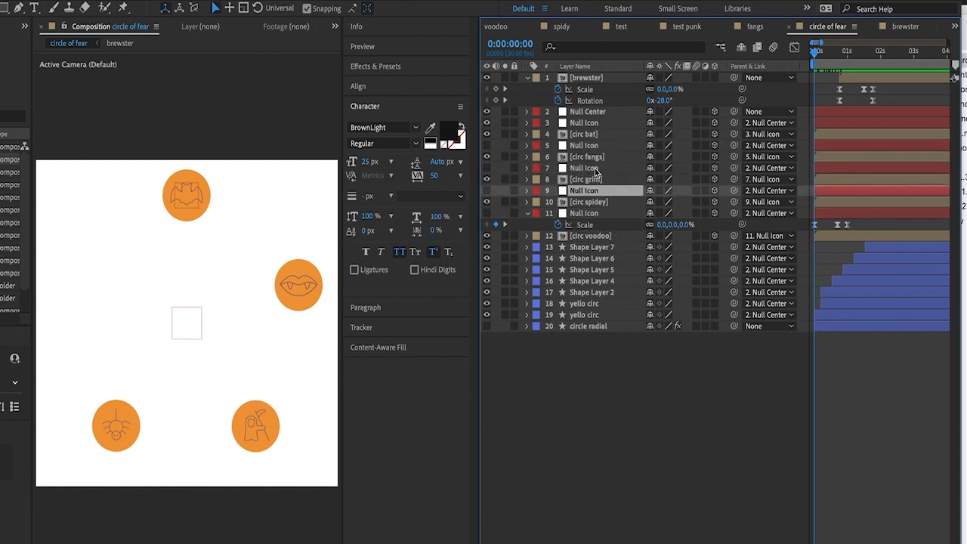
left_click(594, 170, "super")
left_click(597, 145, "super")
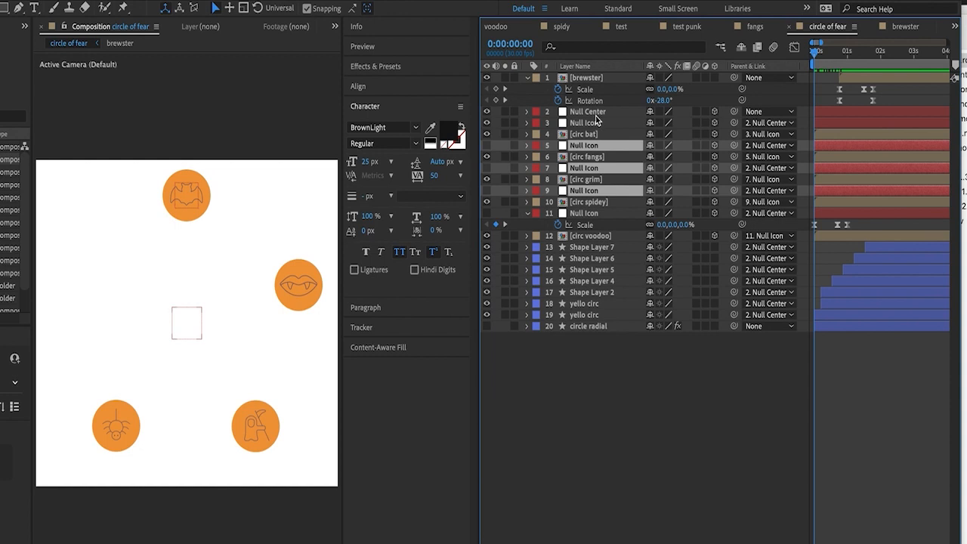
left_click(596, 121, "super")
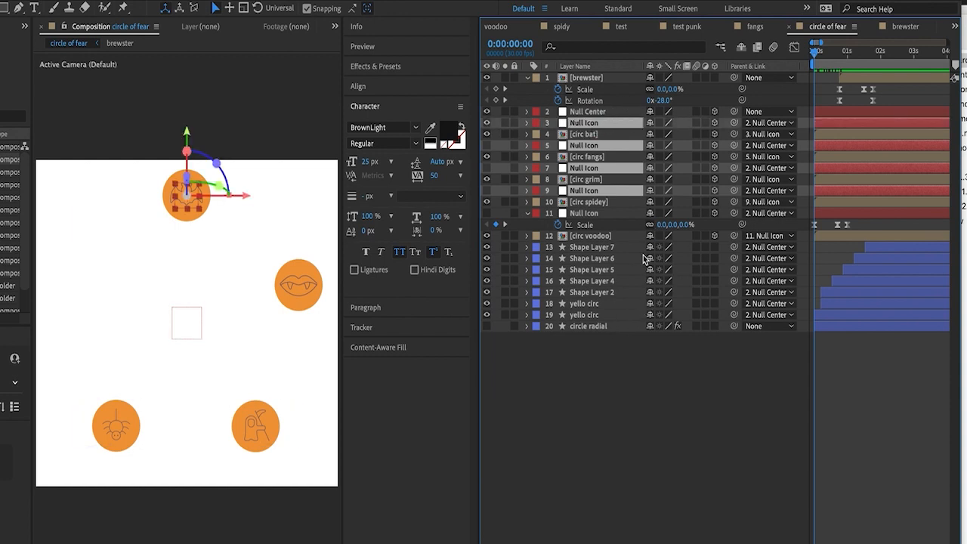
key("super+v")
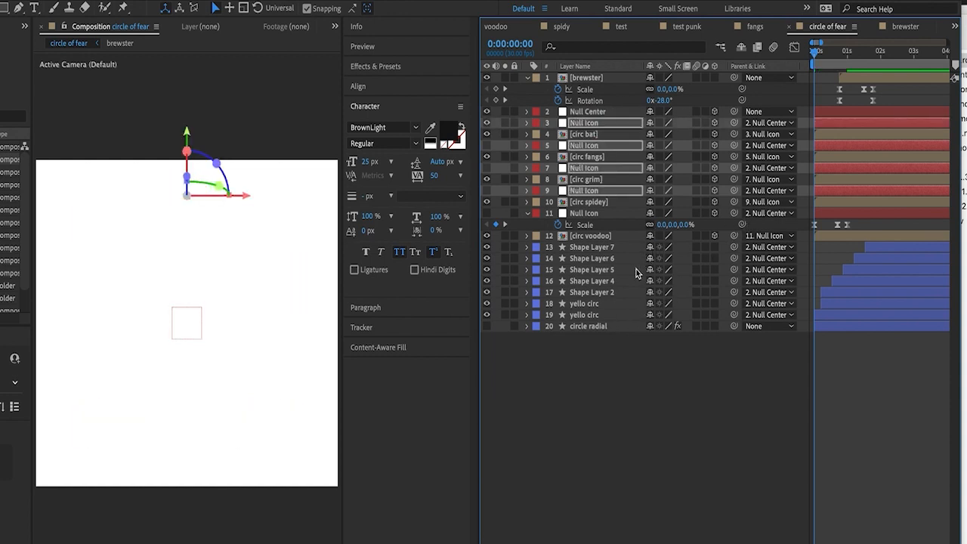
left_click(867, 383)
key("space")
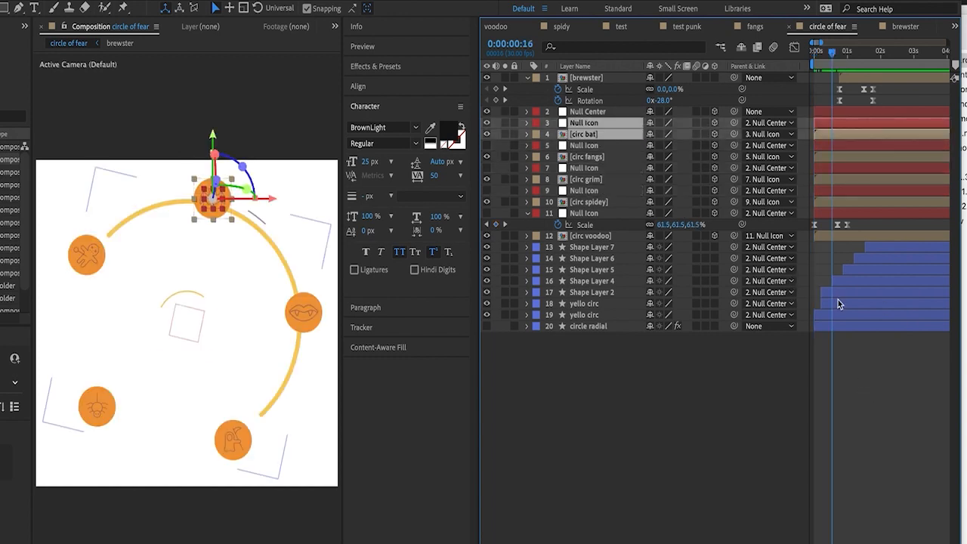
- Move the circ bat layer and its null below circ voodoo in the layer stack and shift both to start at 0:23
mouse_move(831, 59)
left_mouse_down()
mouse_move(805, 56)
mouse_move(863, 53)
mouse_move(814, 56)
mouse_move(831, 54)
mouse_move(812, 66)
mouse_move(820, 58)
mouse_move(841, 64)
left_mouse_up()
left_click(597, 123)
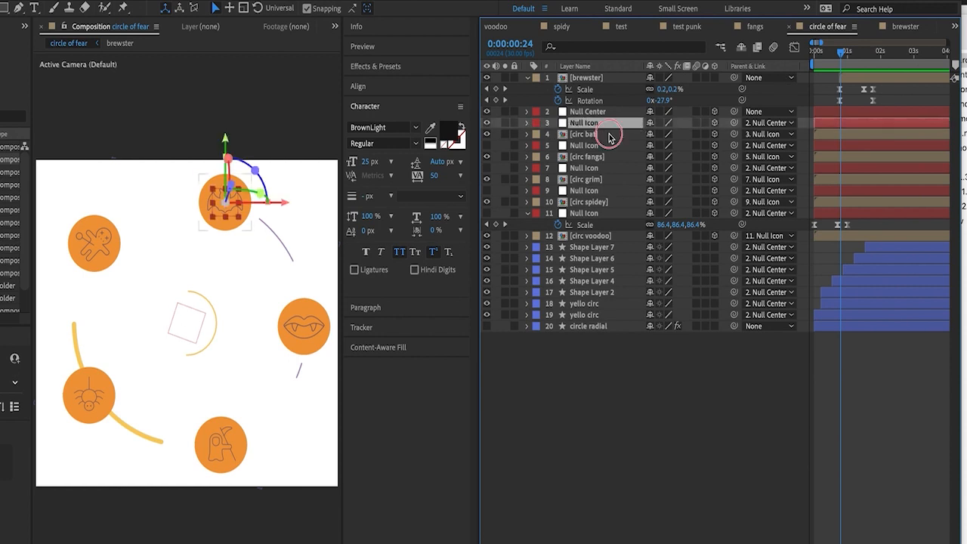
left_click(609, 137, "shift")
left_click_drag(586, 136, 592, 246)
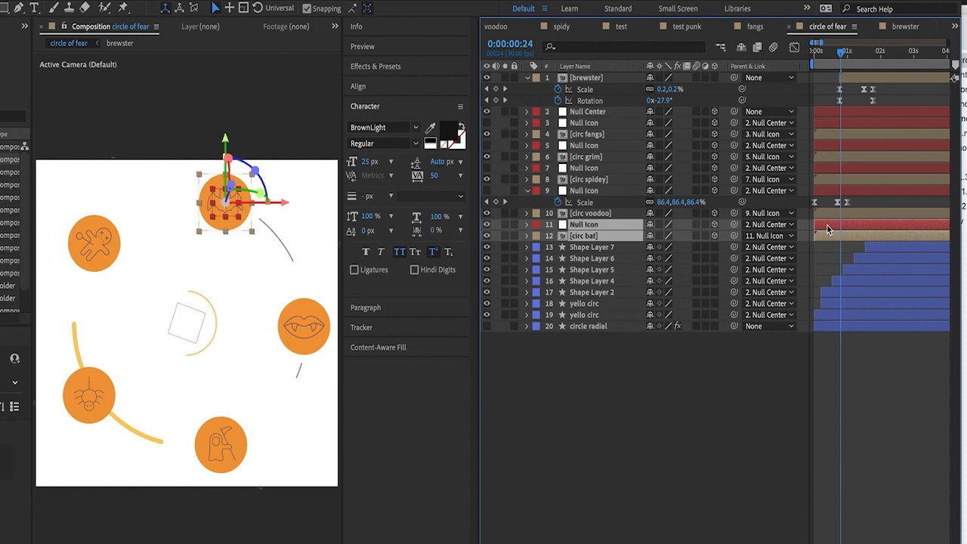
left_click_drag(813, 63, 839, 65)
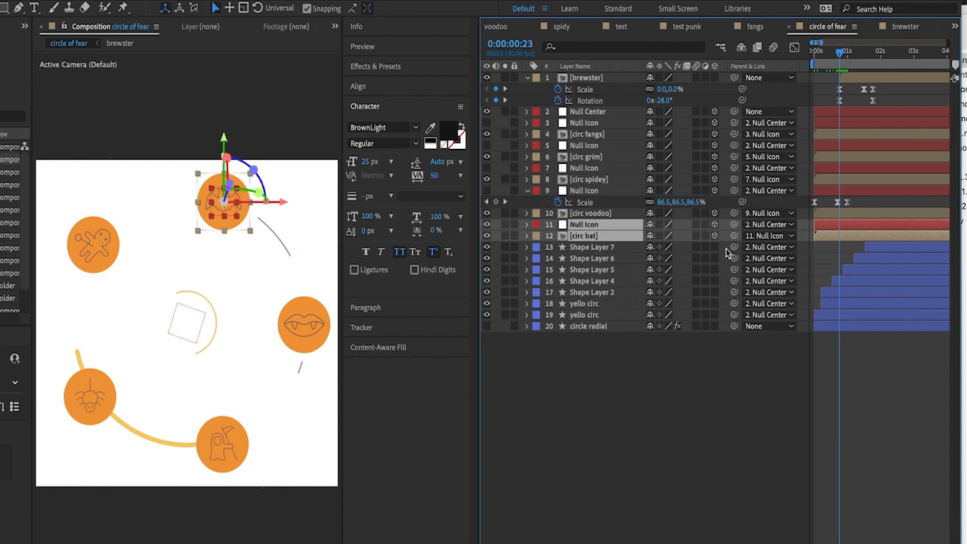
left_click_drag(831, 228, 850, 229)
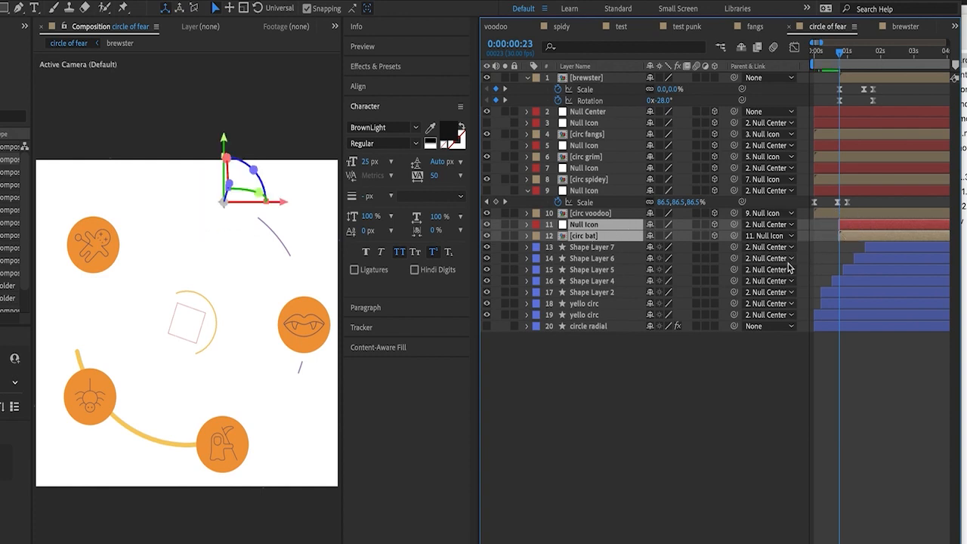
- Move the circ fangs layer and its null directly above circ bat's null and shift both to start at 0:29
mouse_move(839, 57)
left_mouse_down()
mouse_move(827, 58)
mouse_move(861, 58)
mouse_move(847, 60)
left_mouse_up()
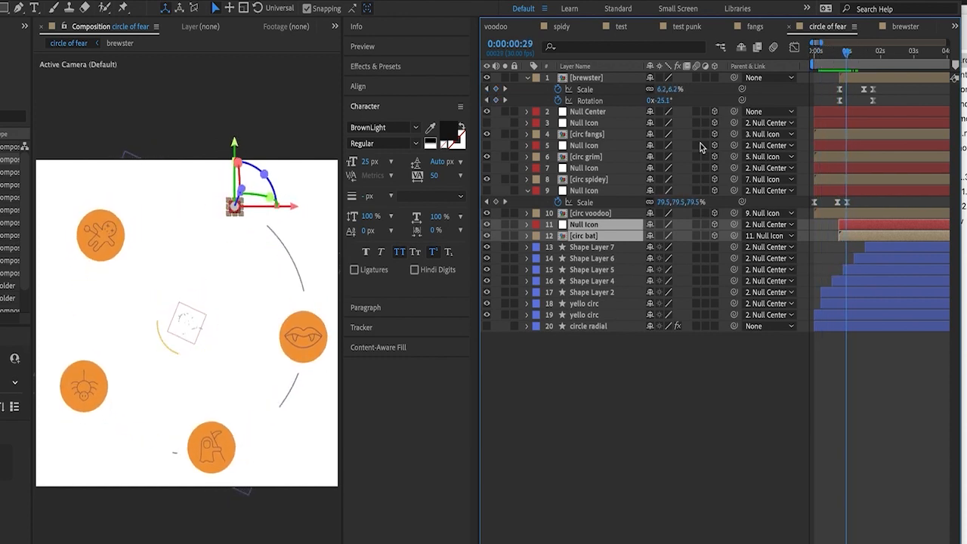
left_click(607, 125)
left_click(608, 135, "shift")
left_click_drag(592, 137, 611, 219)
left_click_drag(841, 204, 861, 209)
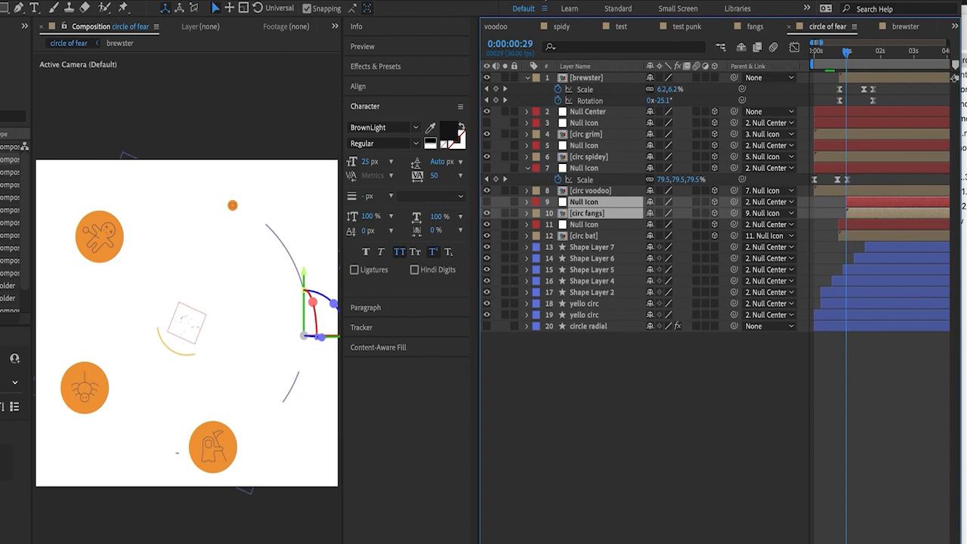
- Move the circ grim layer and its null directly above circ fangs' null and shift both to start slightly after circ fangs
left_click(594, 125)
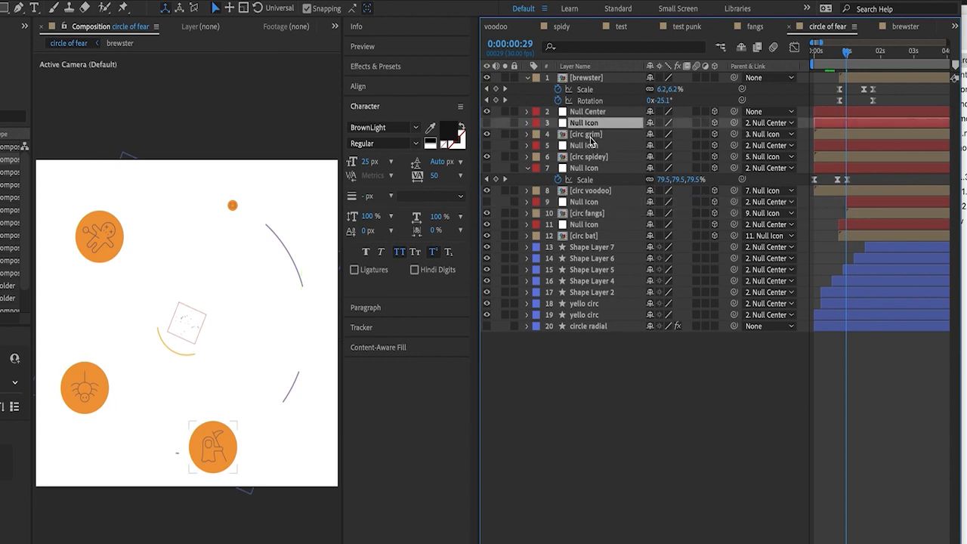
left_click(591, 136, "shift")
left_click_drag(593, 136, 604, 197)
left_click_drag(825, 186, 864, 192)
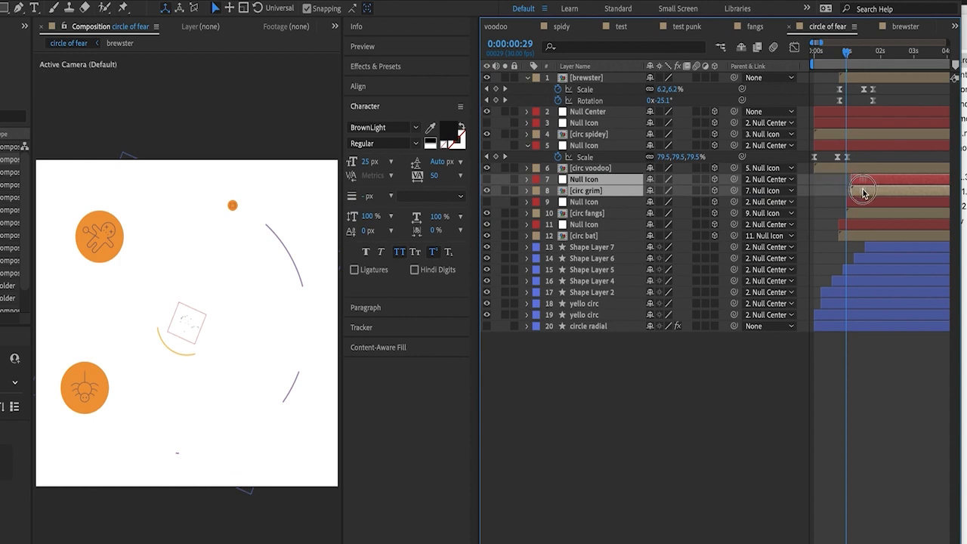
- Move the circ spidey layer and its null directly above circ grim's null and shift both to start slightly after circ grim
left_click(584, 122)
left_click(593, 134, "shift")
left_click_drag(593, 135, 618, 184)
left_click_drag(834, 157, 876, 160)
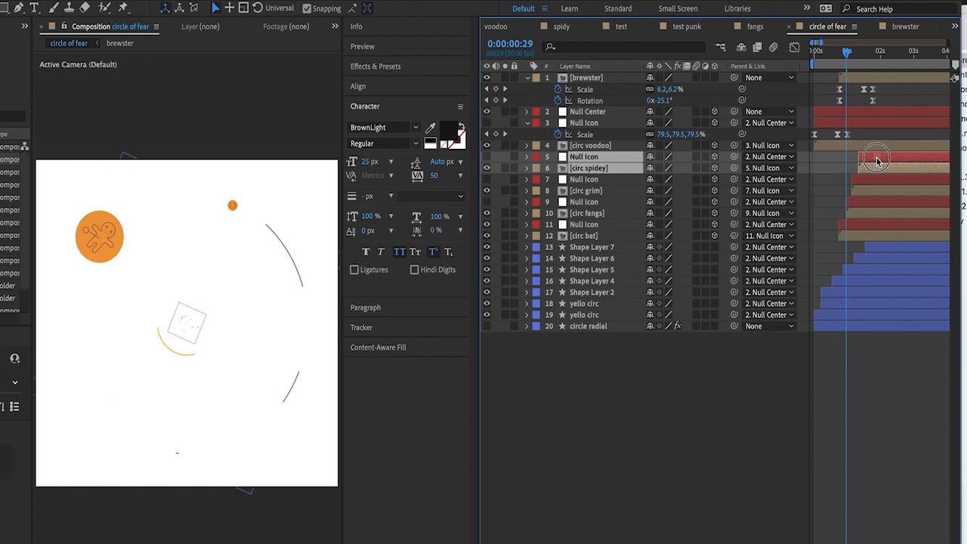
- Shift the circ voodoo layer and its null in the timeline to start slightly after circ spidey
left_click(586, 124)
left_click(596, 146, "shift")
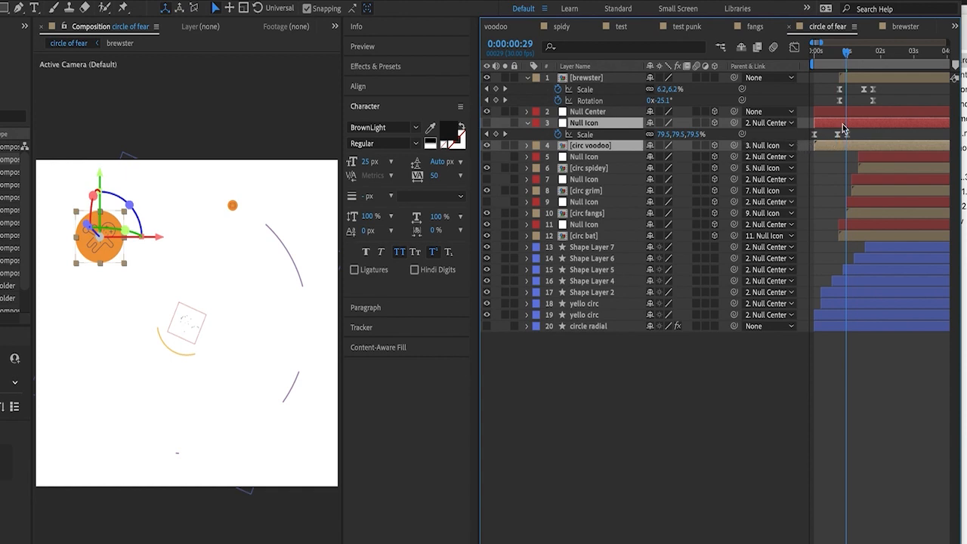
left_click_drag(854, 125, 900, 125)
- Play back the circle of fear animation several times to check the staggered entrances of the icons
left_click_drag(869, 52, 823, 90)
key("space")
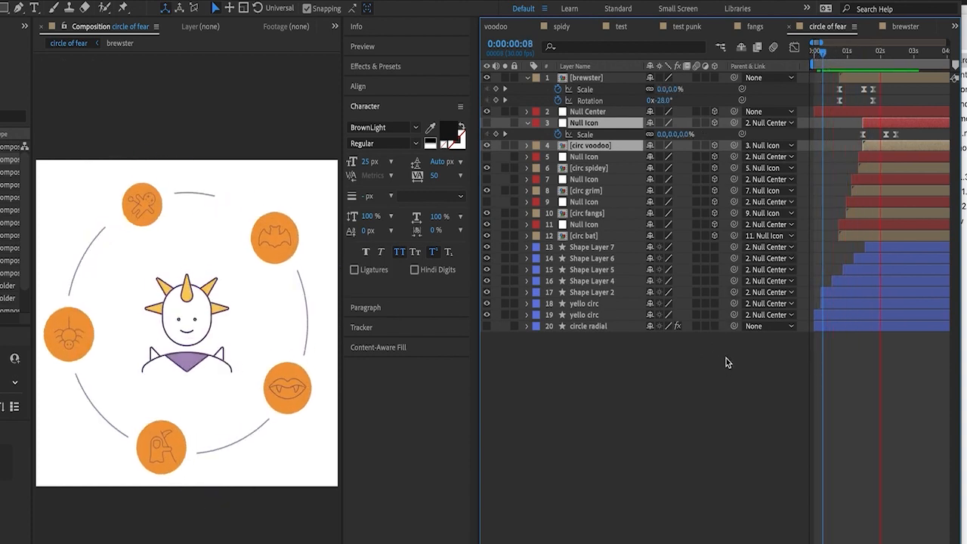
key("space")
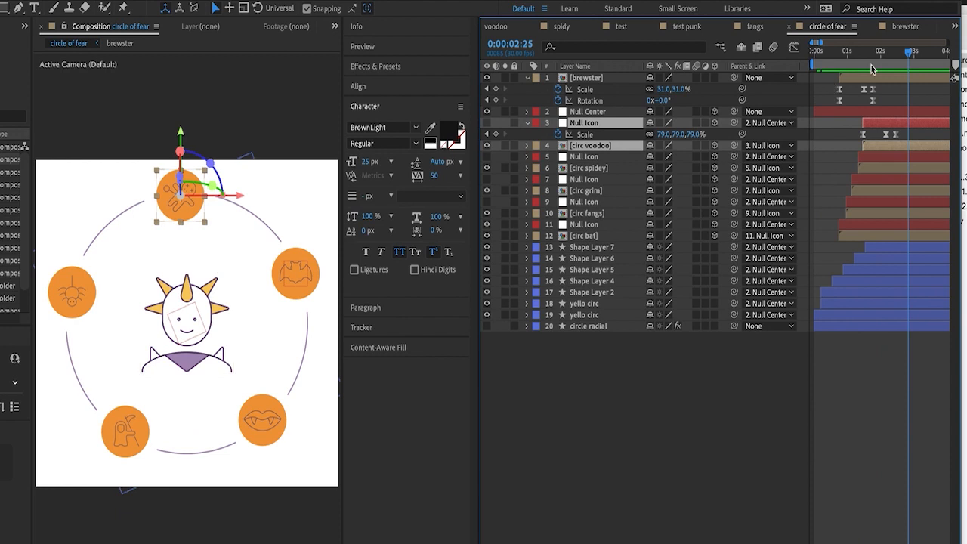
left_click(827, 65)
key("space")
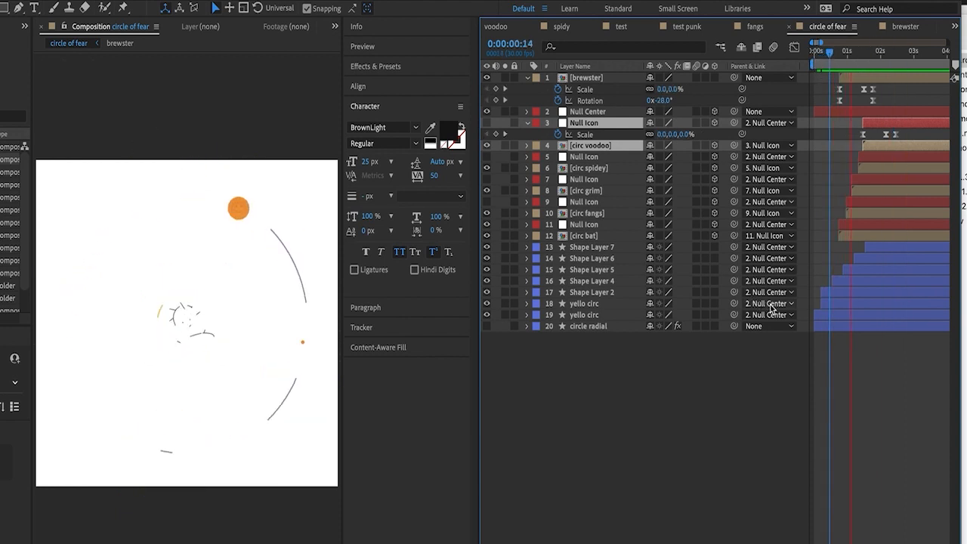
key("space")
left_click_drag(890, 59, 820, 77)
key("space")
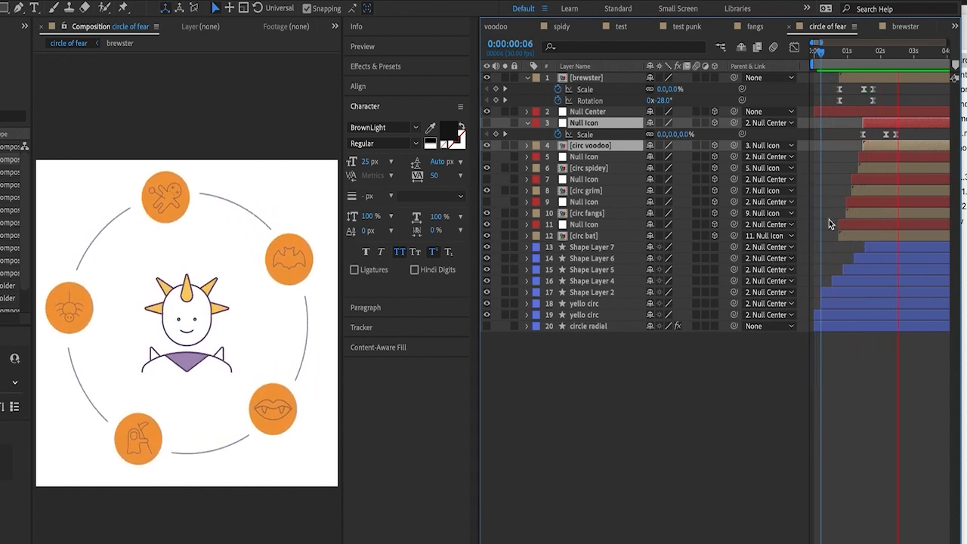
key("space")
key("space")
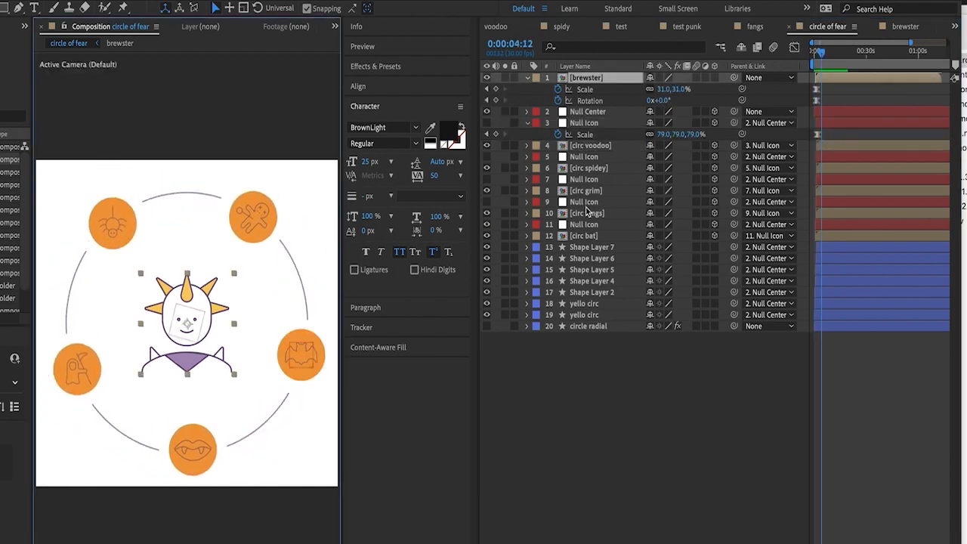
- Open the brewster composition and play its line-drawing animation from the start, stopping at 0;00;01;14
double_click(592, 79)
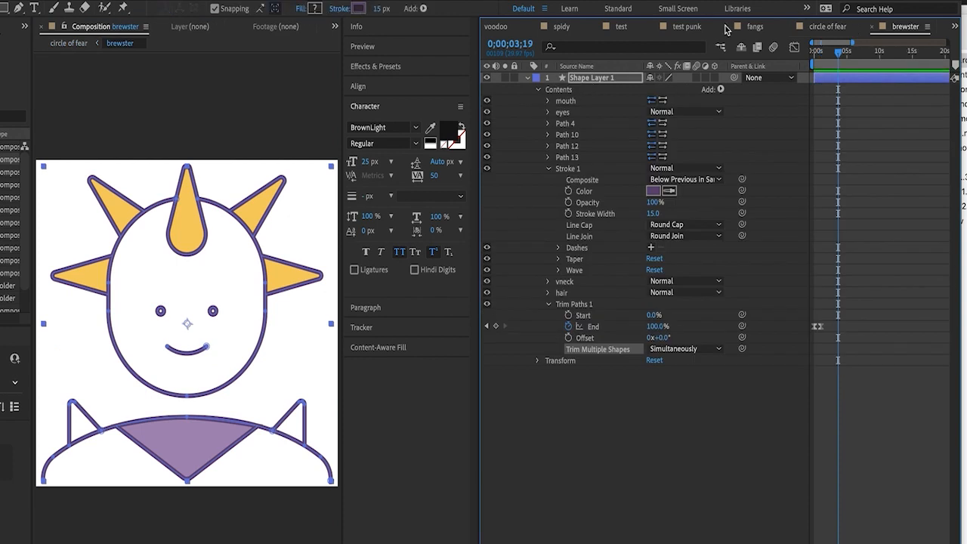
key("Home")
key("space")
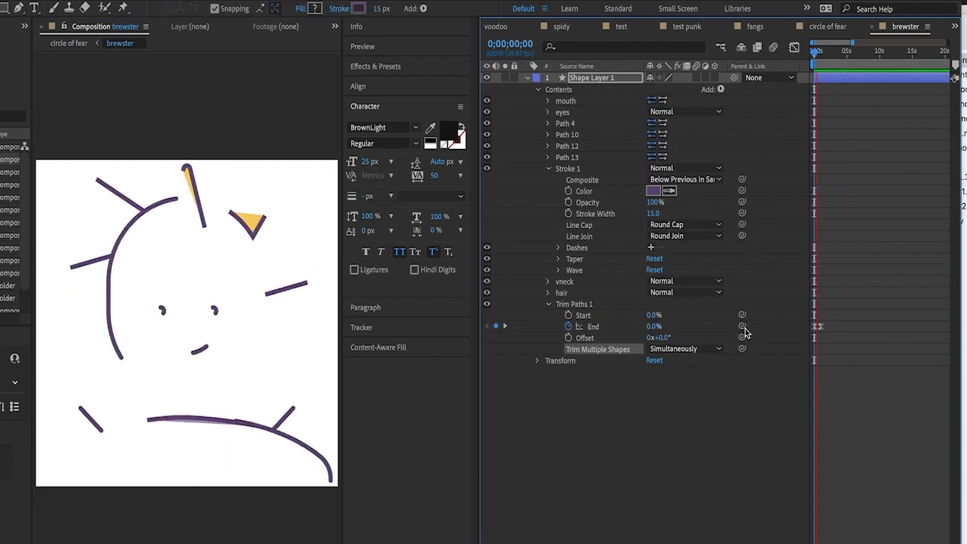
key("space")
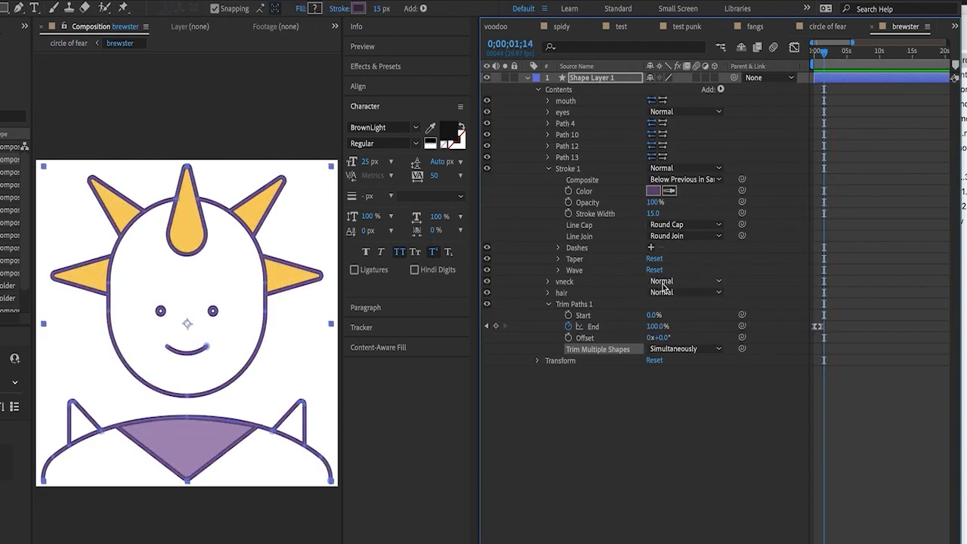
- Add a 100% scale keyframe to the eyes group of Shape Layer 1 at 0;00;01;14
left_click(564, 112)
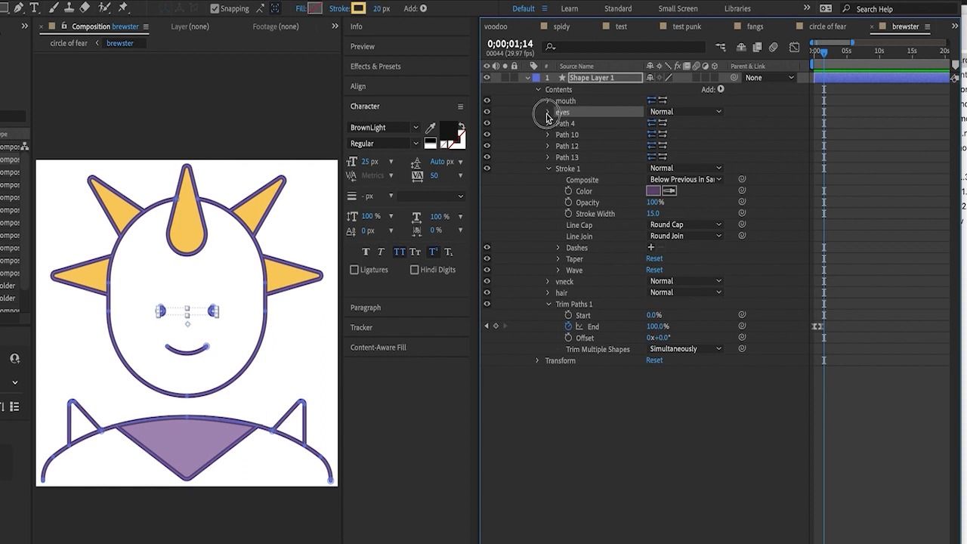
left_click(547, 111)
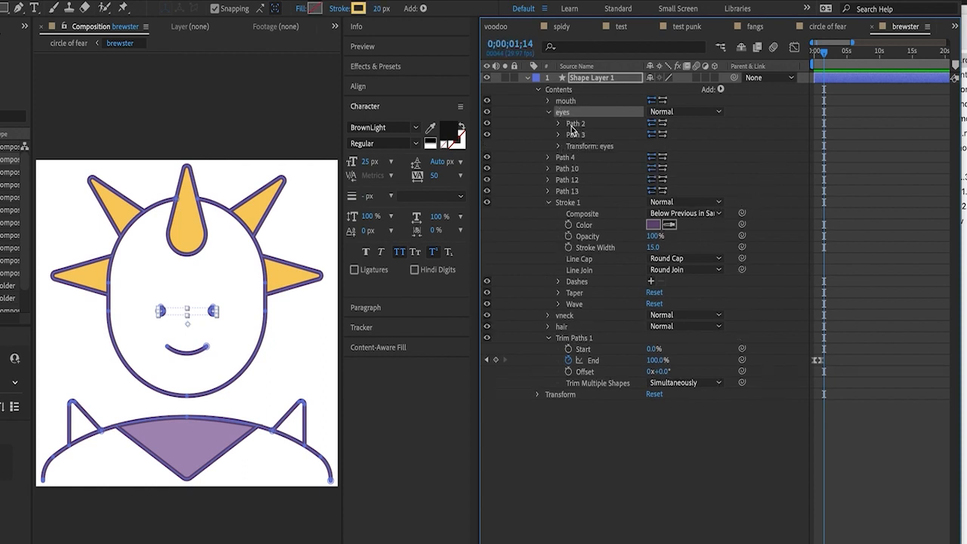
left_click(559, 146)
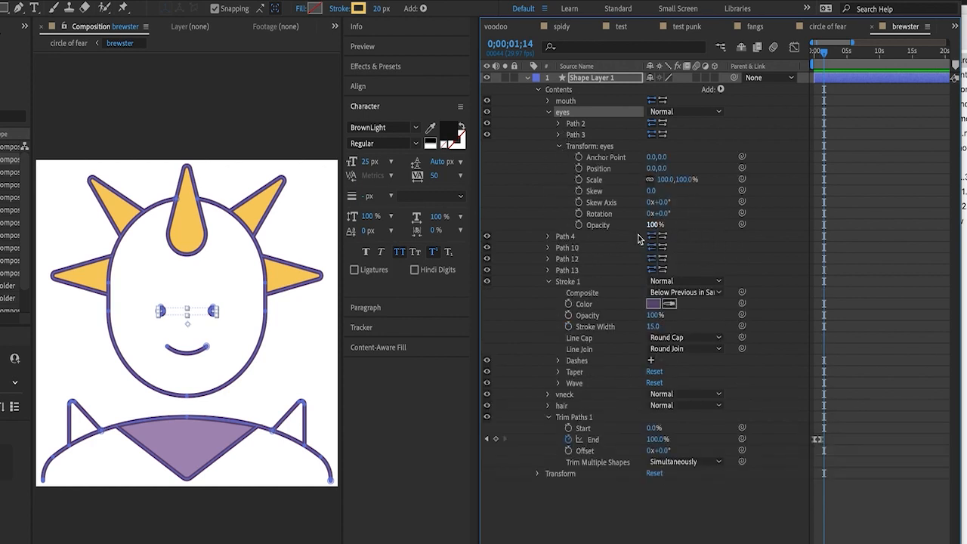
left_click(578, 180)
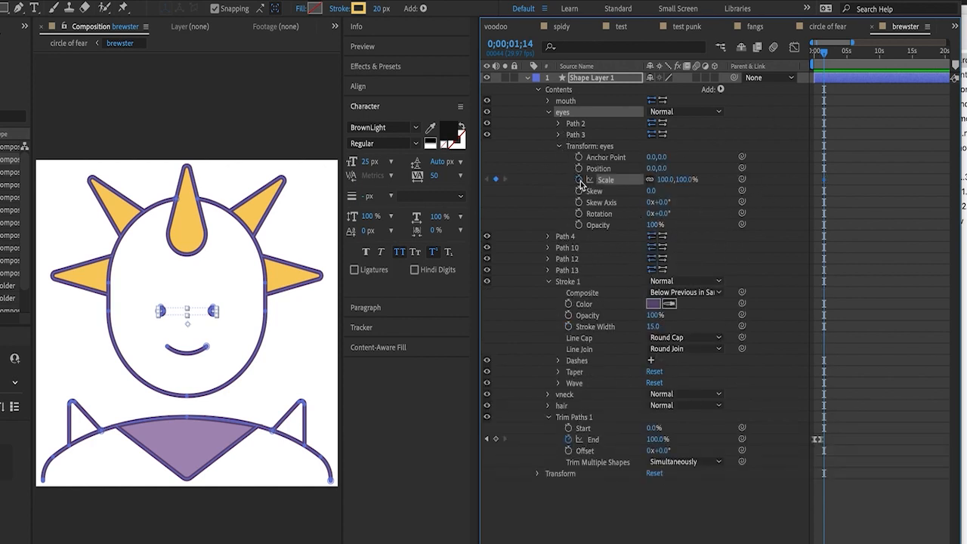
- Add a second 100% scale keyframe for the eyes group at 0;00;01;24
left_click(513, 45)
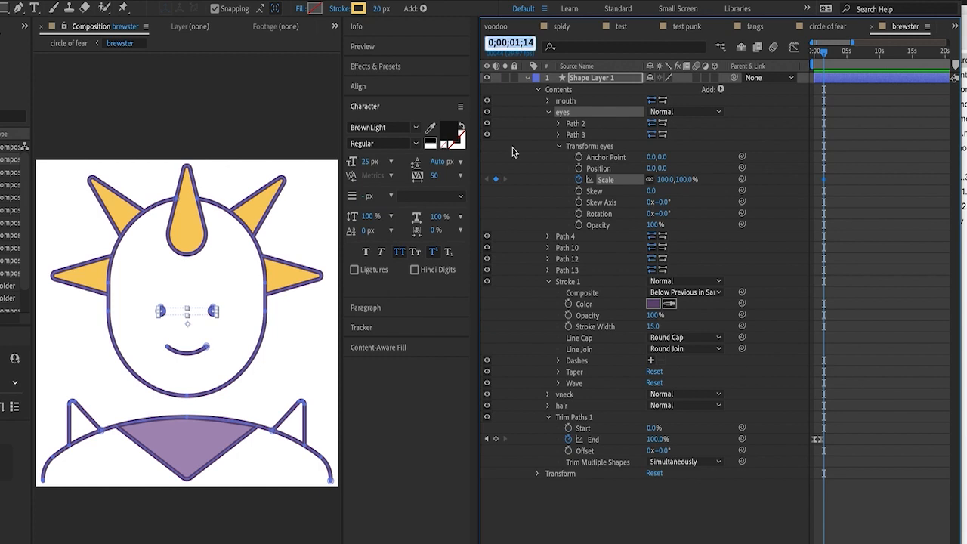
type("01;")
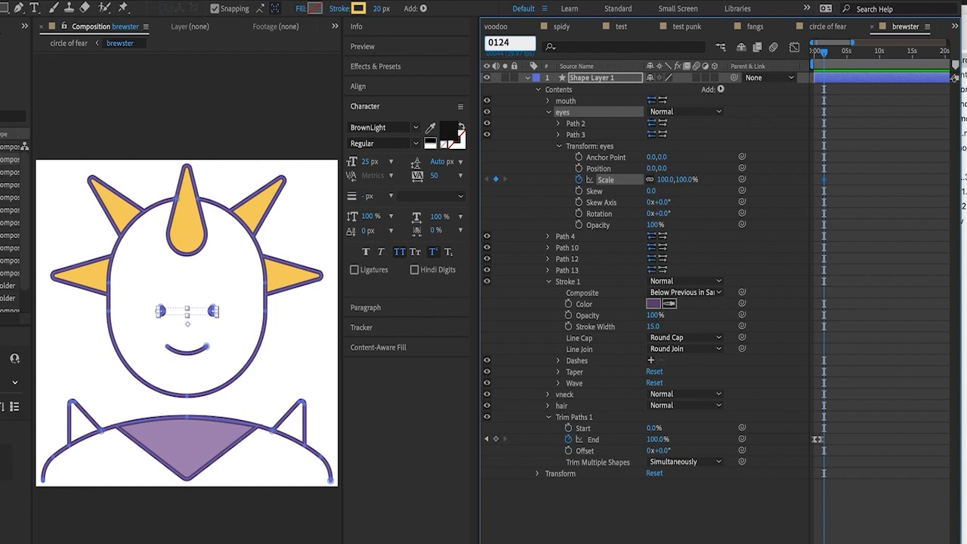
type("24")
key("Return")
key("equal")
key("equal")
key("equal")
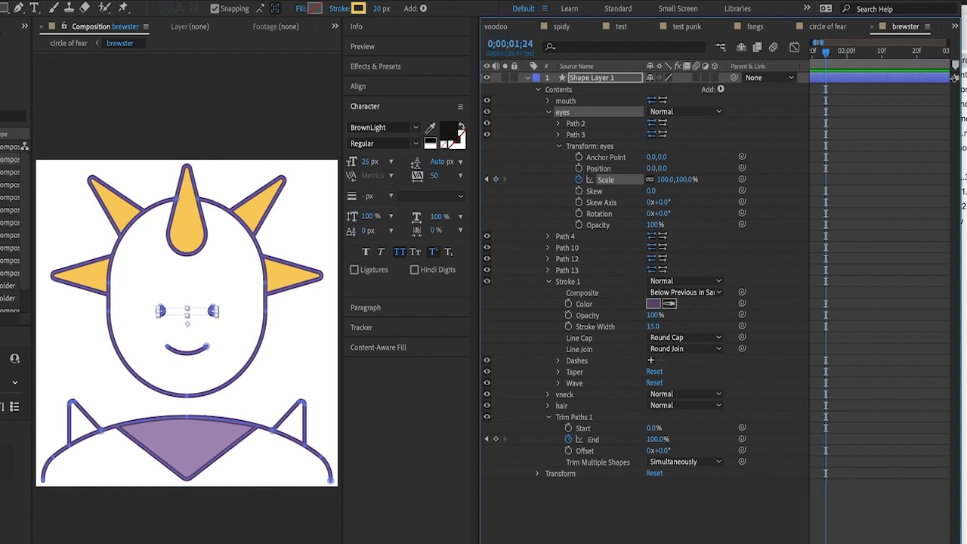
left_click(496, 179)
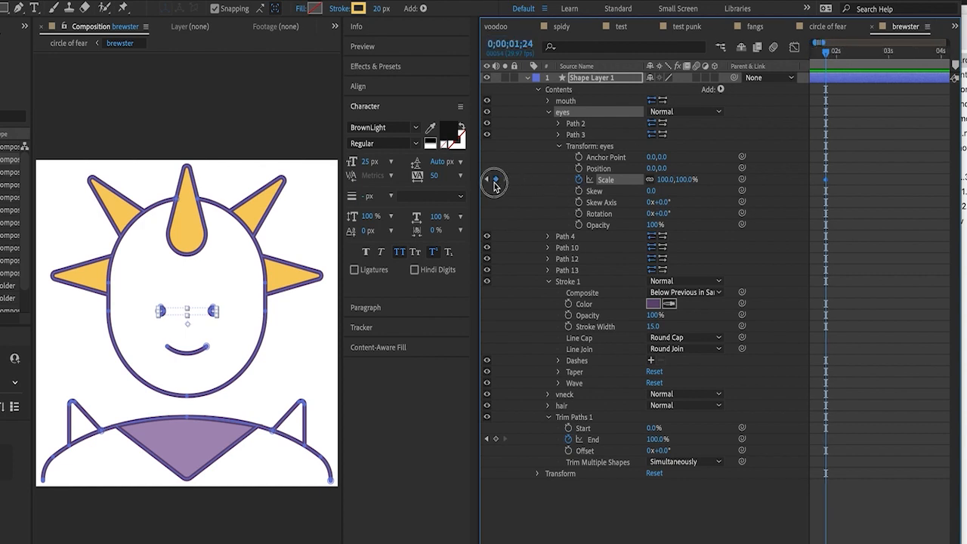
- Set the current time to 0;00;01;19 and unlink the proportions of the eyes group's scale
scroll(880, 280, "left", 5)
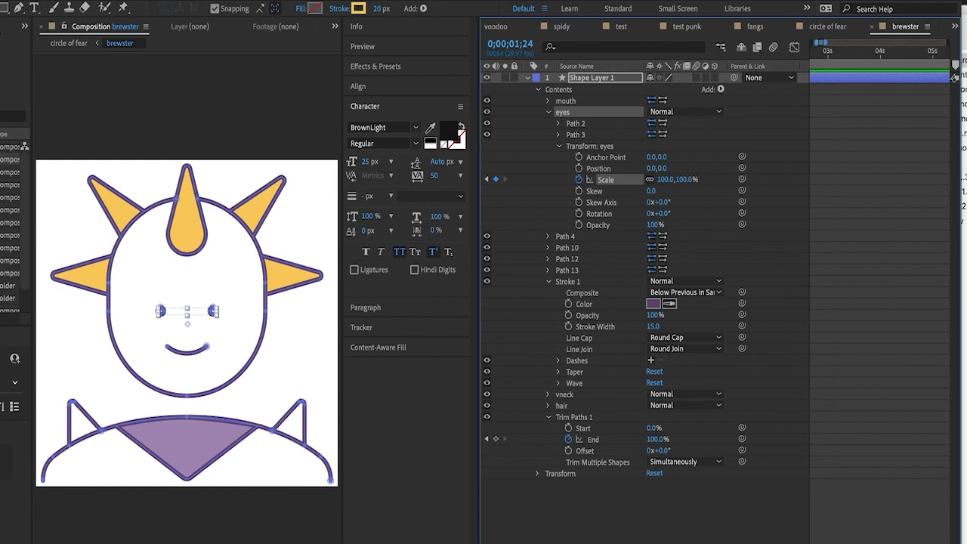
scroll(879, 279, "right", 1)
left_click_drag(888, 59, 886, 88)
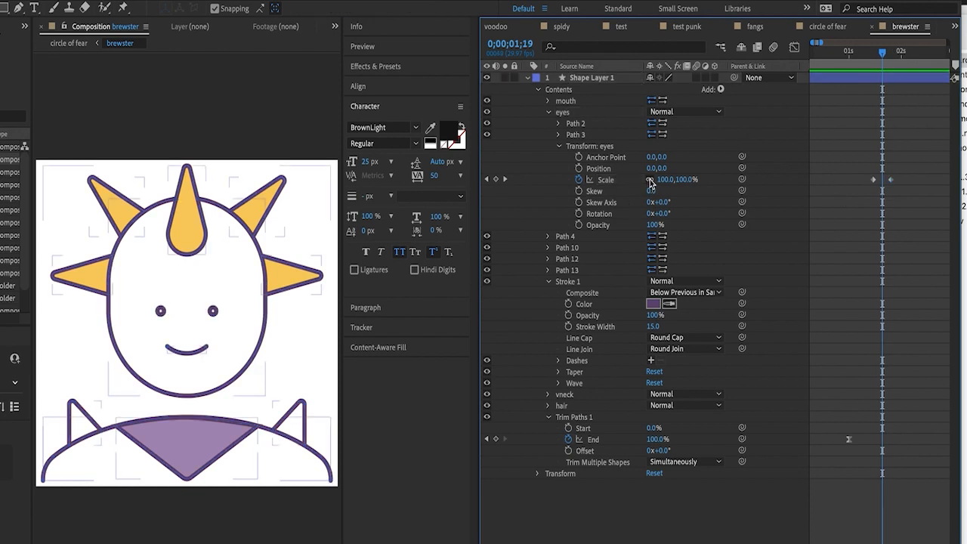
left_click(650, 181)
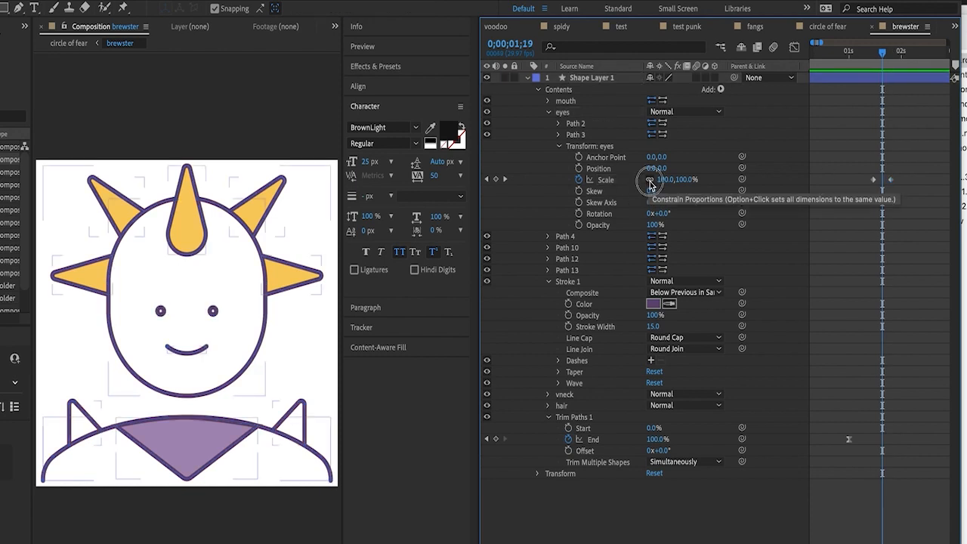
- Try setting the eyes group's vertical scale to 0% and undo the change
left_click(685, 180)
type("0")
key("Return")
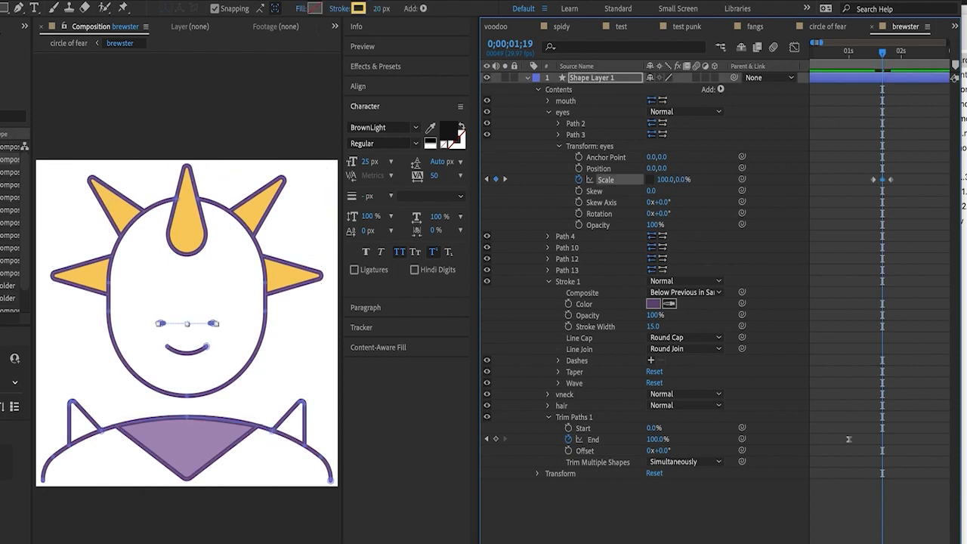
key("ctrl+z")
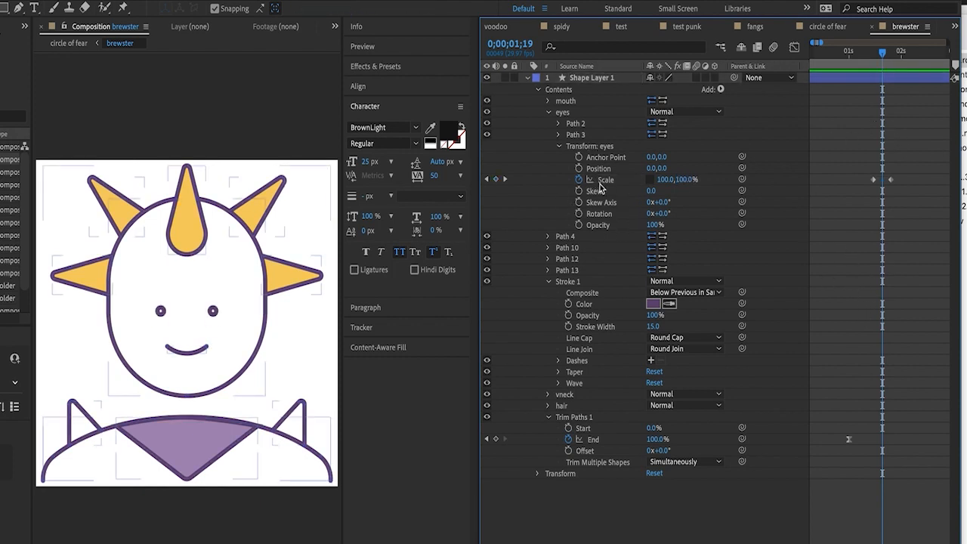
- Move the eyes group's anchor point up to the middle between the two eyes, at about 1.0, -39.7
left_click(566, 121)
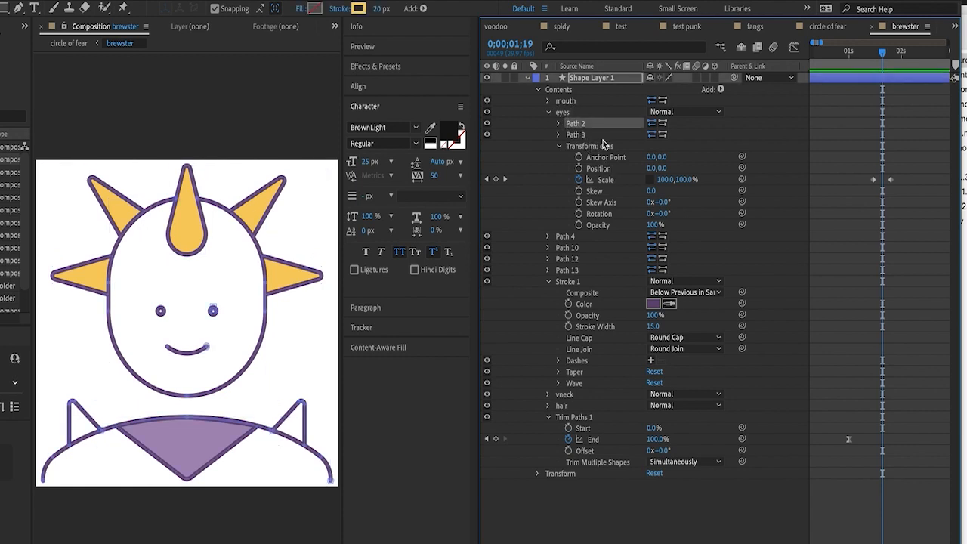
left_click(574, 113)
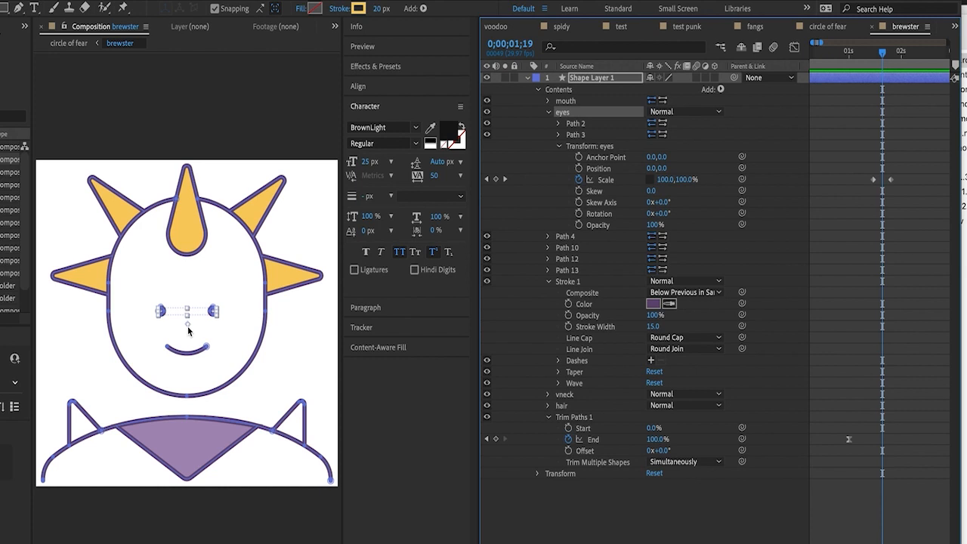
key("y")
left_click_drag(189, 328, 190, 312)
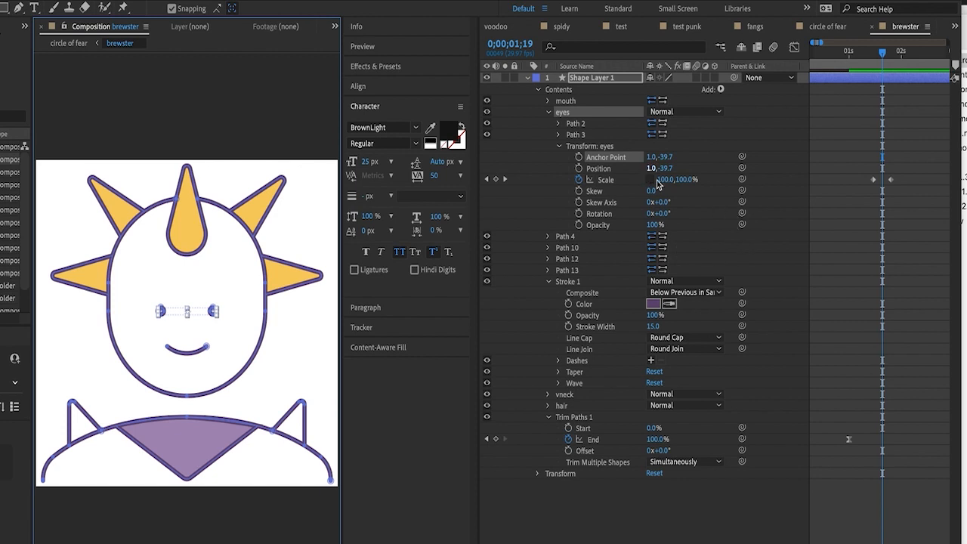
- Set the eyes group's vertical scale to 0% at 0;00;01;19 and play back the blink
left_click(683, 181)
type("0")
key("Return")
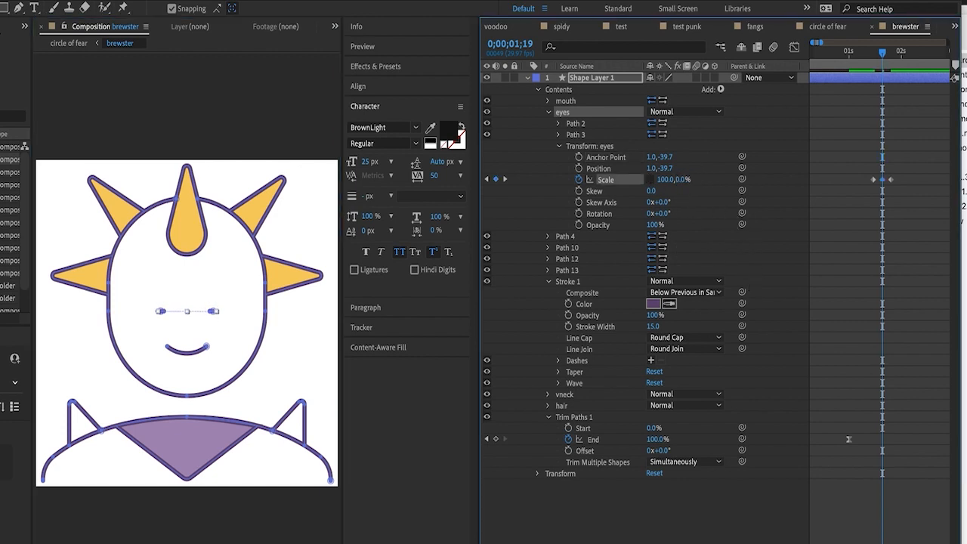
left_click(897, 134)
left_click_drag(889, 52, 868, 53)
key("space")
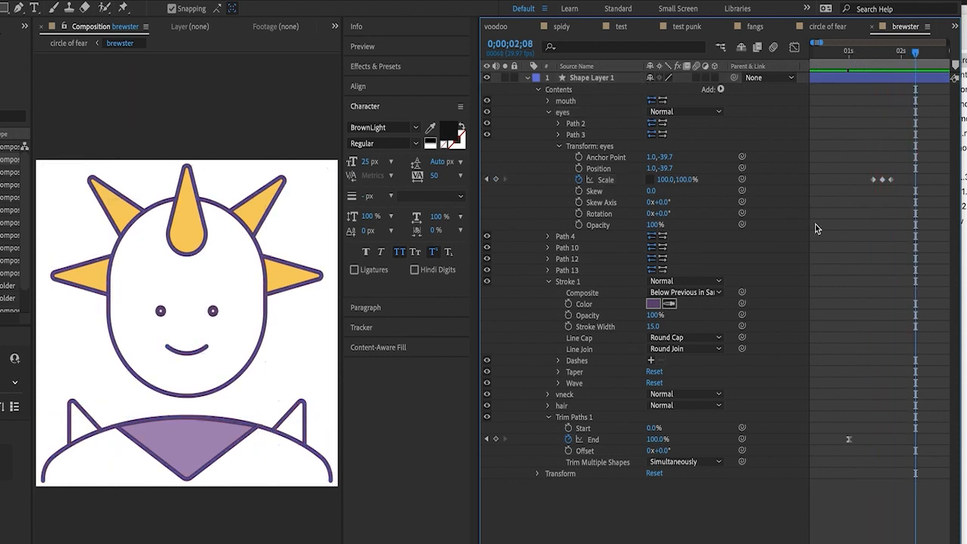
- Copy the three scale keyframes of the eyes' blink and paste them about two seconds after the first blink
left_click_drag(821, 43, 840, 43)
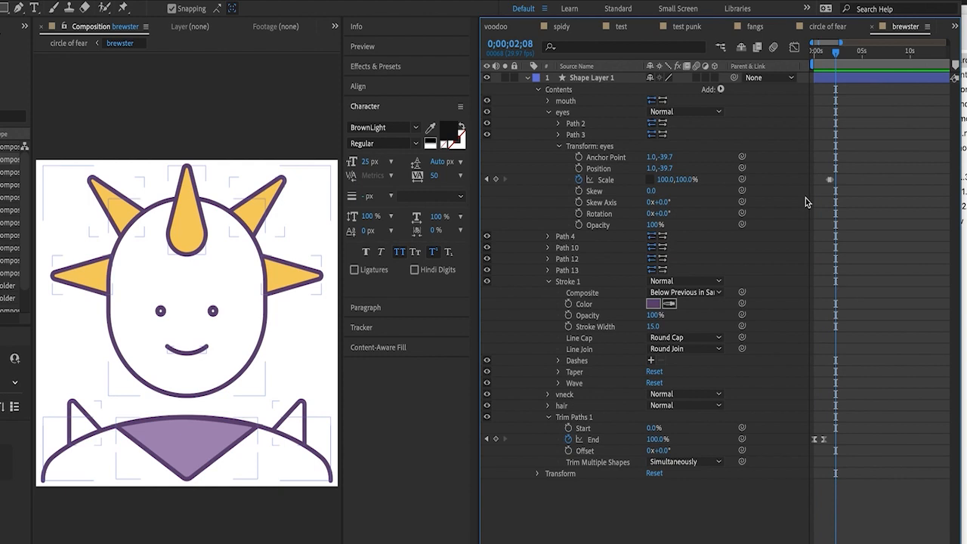
left_click_drag(856, 173, 825, 187)
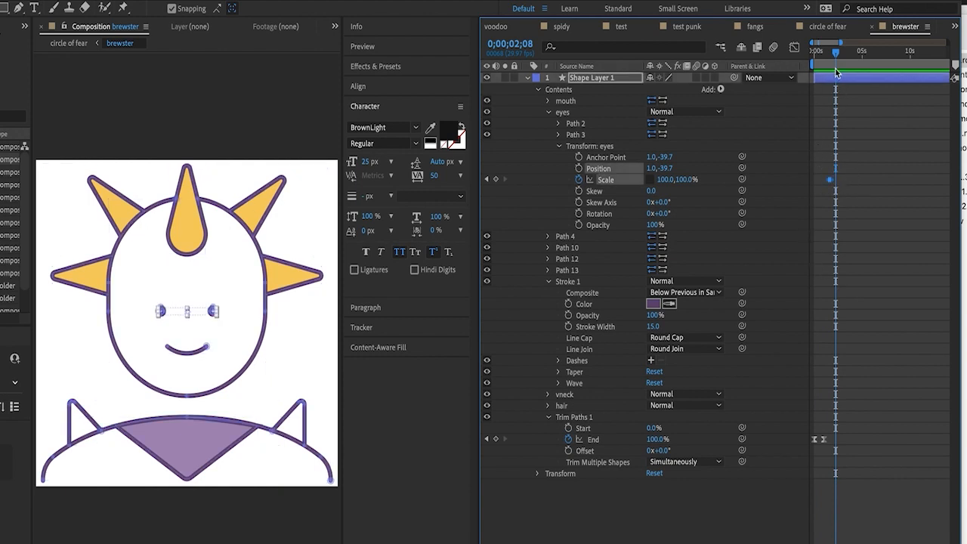
left_click_drag(837, 53, 823, 52)
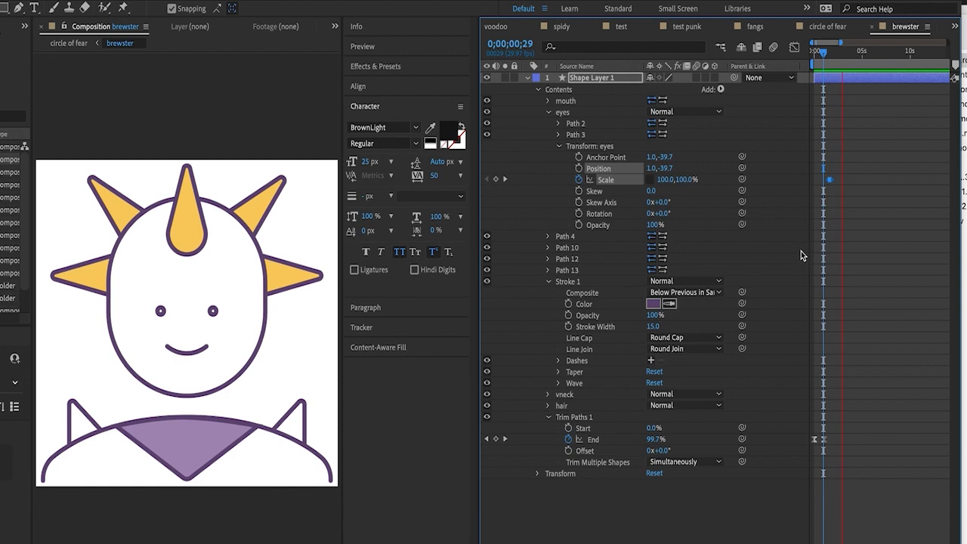
key("space")
key("super+v")
key("space")
key("space")
- Paste a third set of the eyes' blink keyframes at 0;00;05;19
left_click_drag(855, 172, 839, 194)
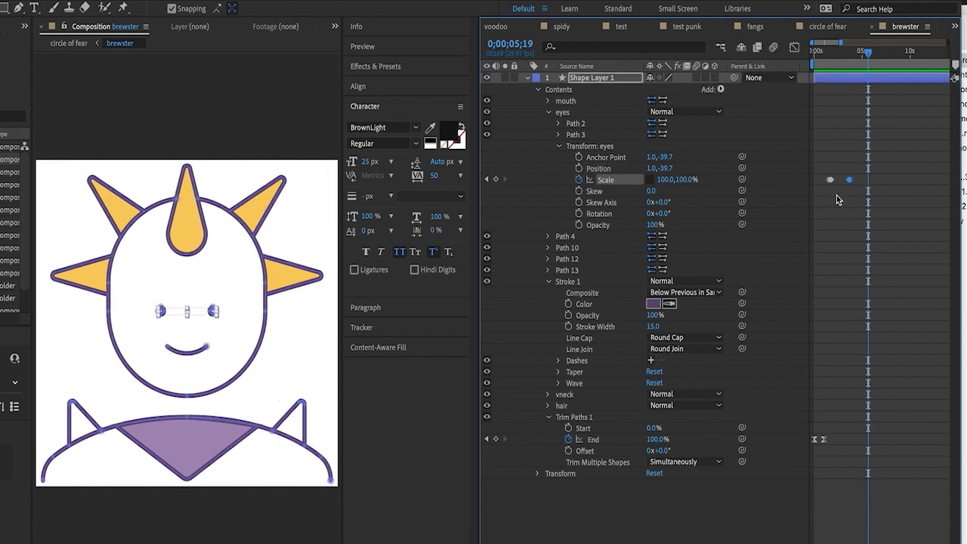
key("super+v")
key("space")
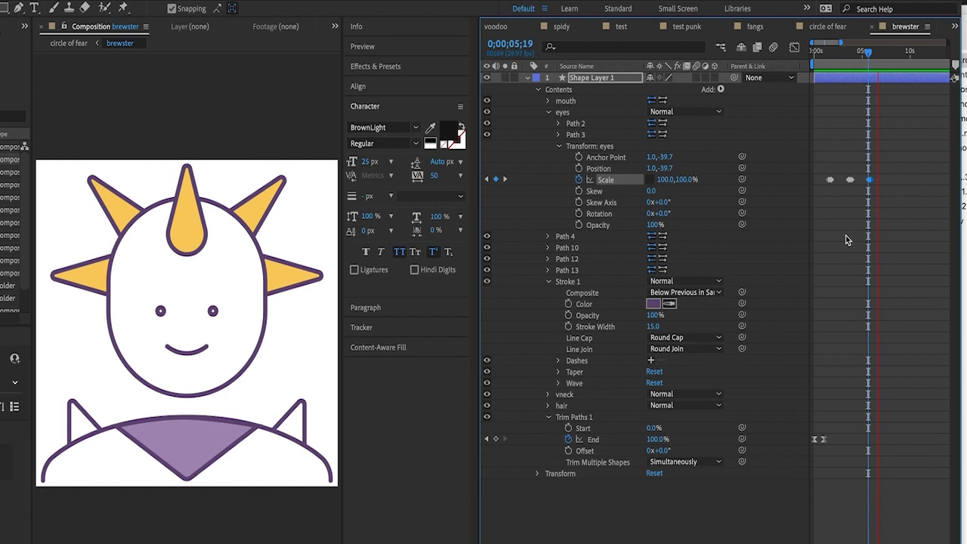
- Play back the eyes' blinks from the start of the brewster composition
left_click(836, 52)
left_click_drag(819, 67, 828, 64)
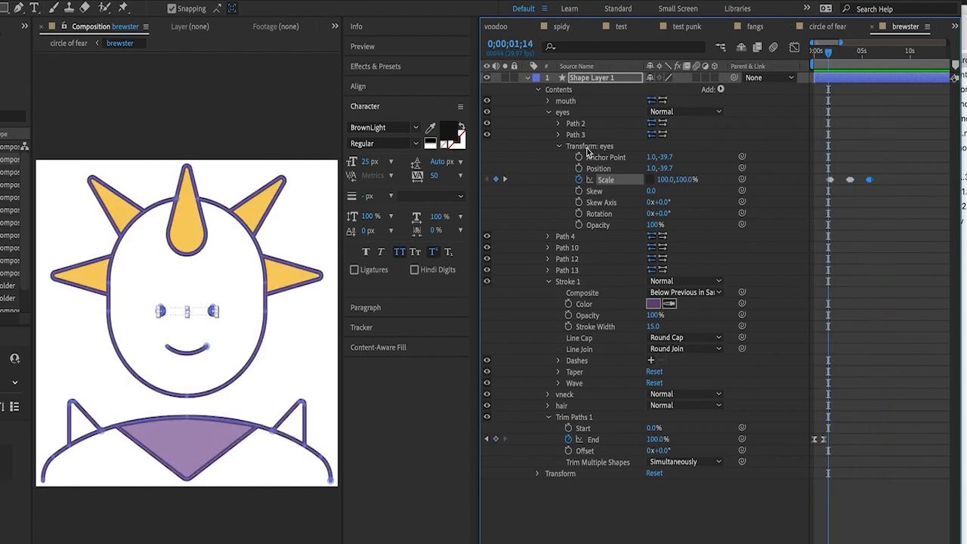
left_click(591, 147)
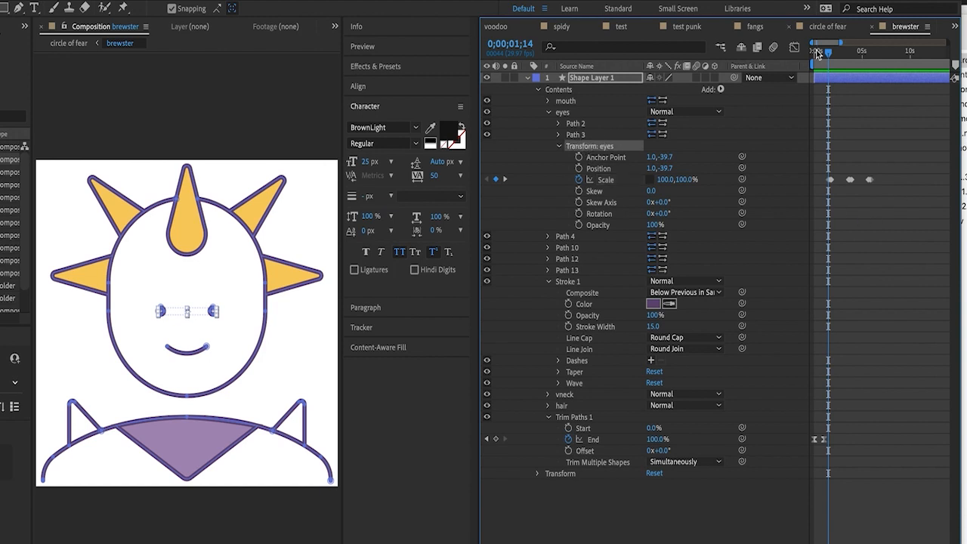
left_click_drag(826, 58, 814, 53)
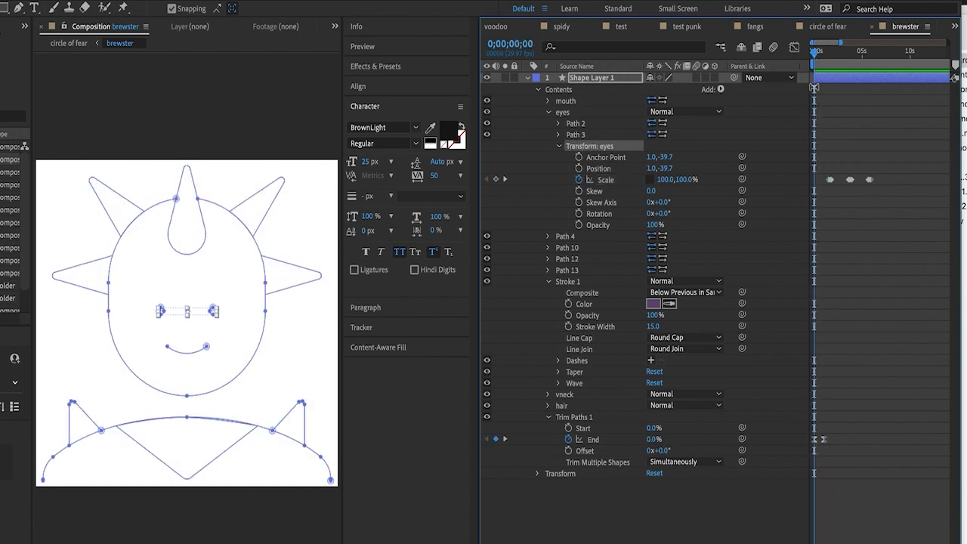
key("space")
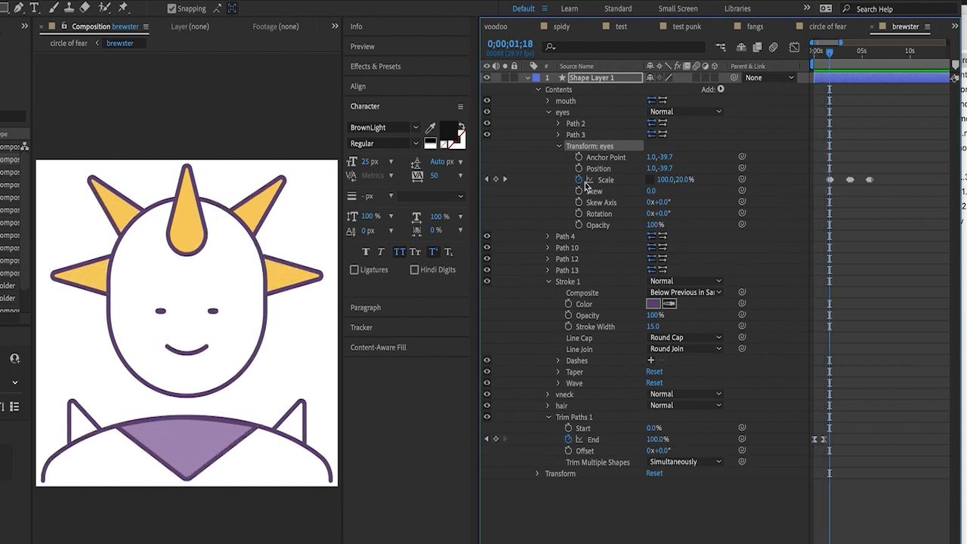
- Start keyframing the eyes group's position at 0;00;01;18 and move the current time to 0;00;01;28
left_click(579, 169)
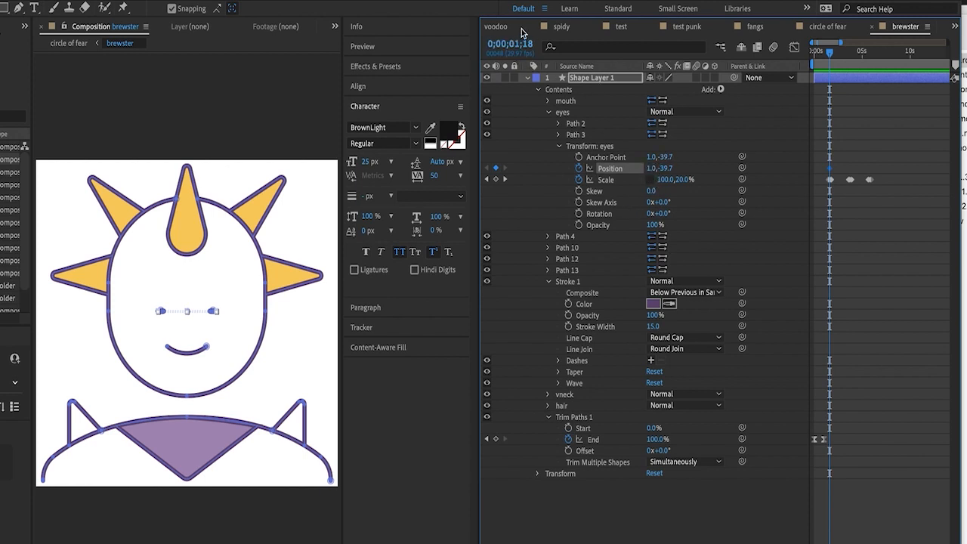
left_click(530, 47)
type("01")
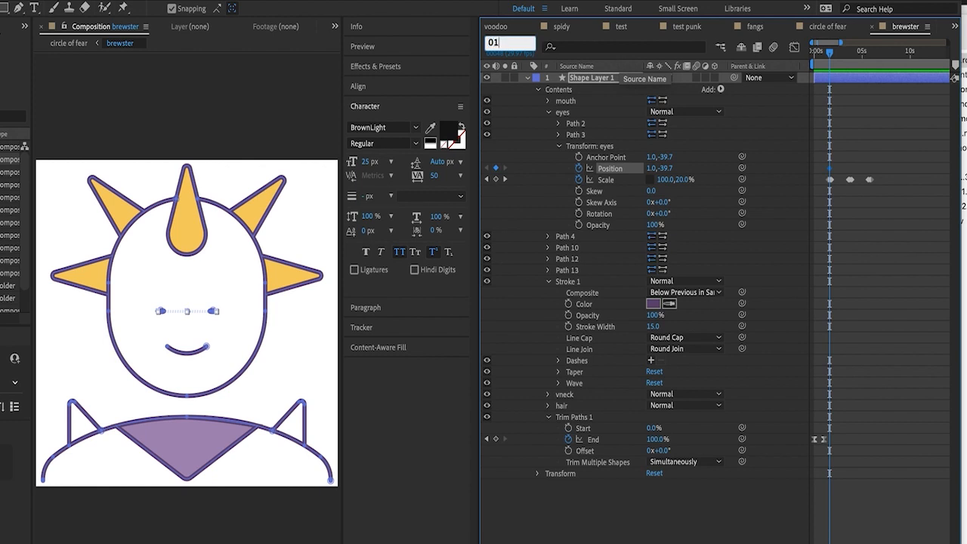
type(";28")
key("Return")
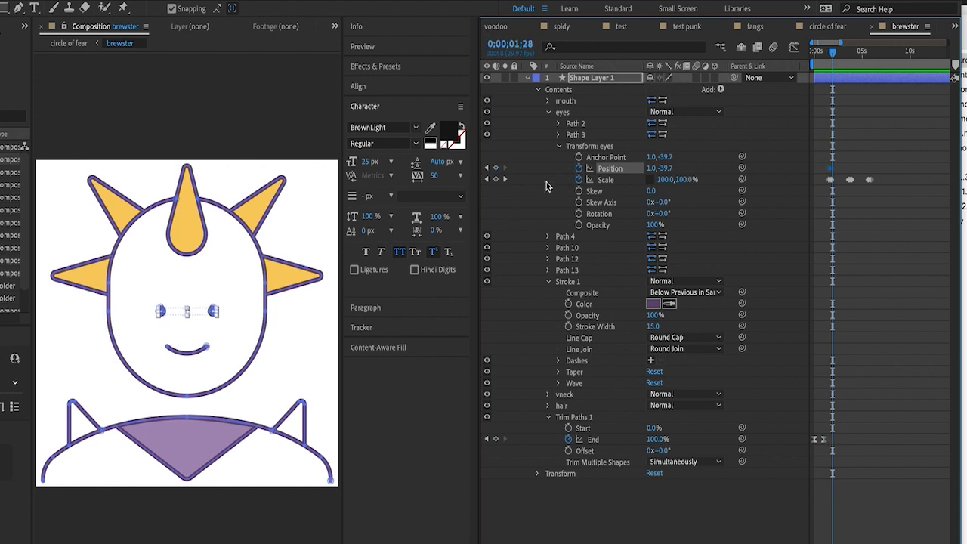
- Shift the eyes group sideways at 0;00;01;28 by setting its position to 36.0, -39.7, and play back the movement
left_click(495, 168)
key("equal")
key("equal")
left_click(487, 168)
left_click(845, 219)
left_click(504, 168)
mouse_move(666, 170)
left_mouse_down()
mouse_move(693, 166)
mouse_move(667, 165)
left_mouse_up()
key("ctrl+z")
left_click(851, 208)
left_click_drag(828, 57, 854, 53)
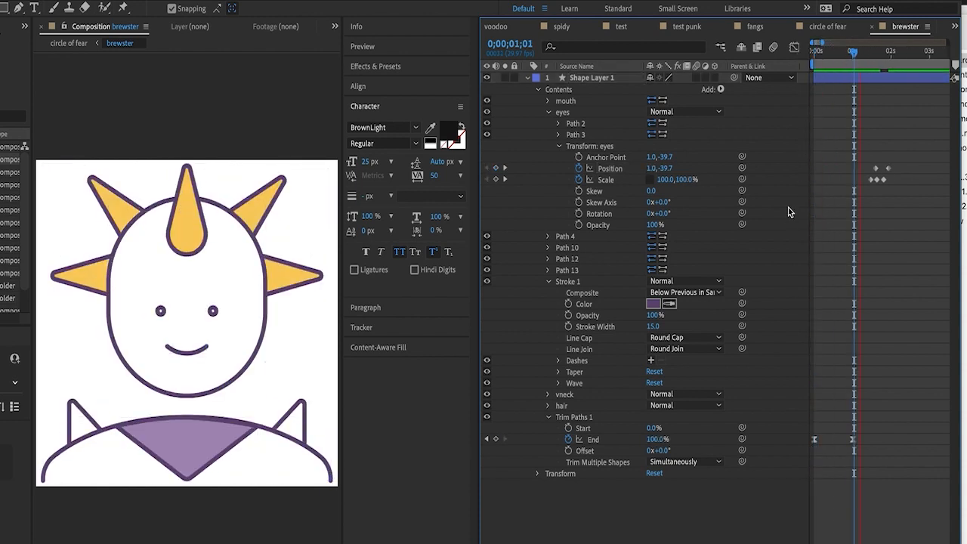
key("space")
- Shift the eyes' two position keyframes to begin at about two seconds, after the first blink, and play back
left_click_drag(863, 159, 893, 173)
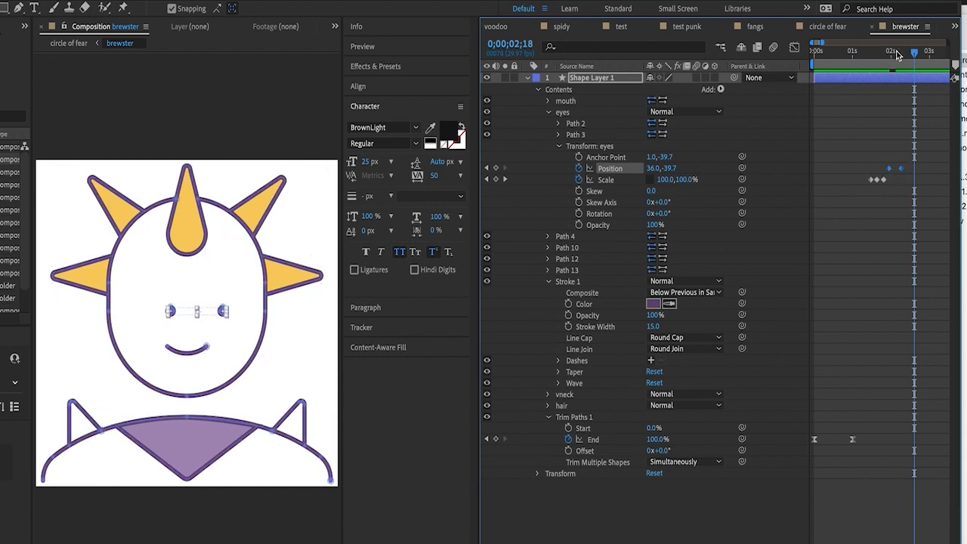
left_click_drag(899, 53, 874, 53)
key("space")
key("space")
- Apply Easy Ease to the eyes' two position keyframes and play back the smoothed sideways glance
left_click(500, 72)
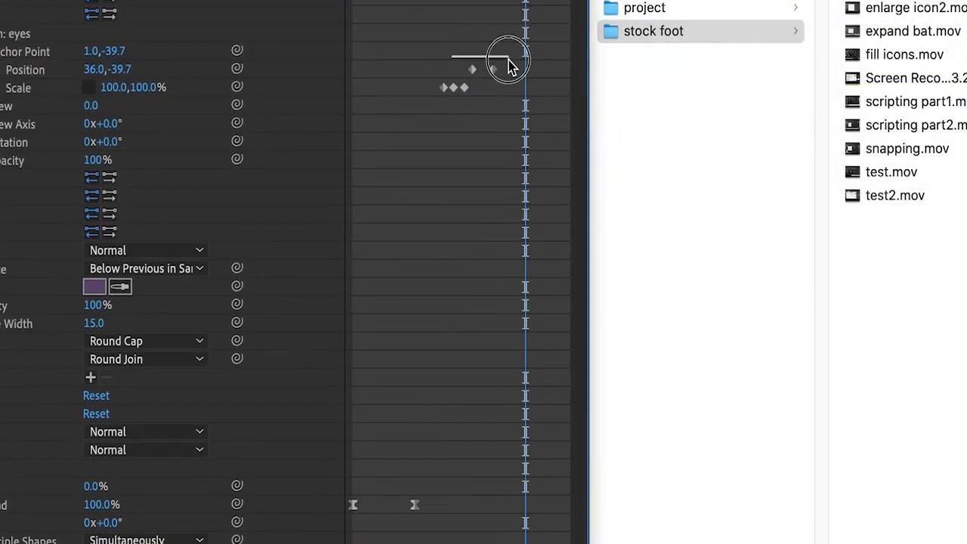
right_click(500, 72)
mouse_move(614, 357)
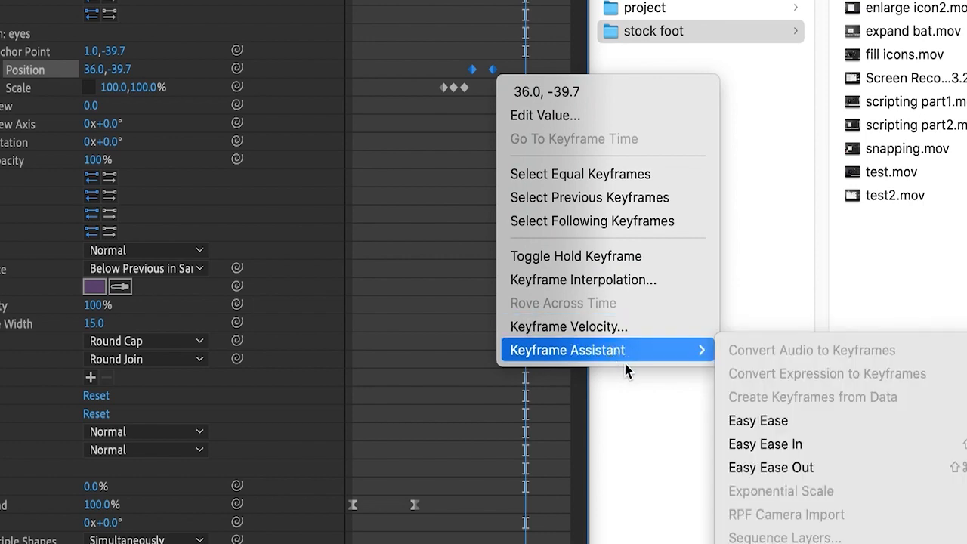
left_click(749, 421)
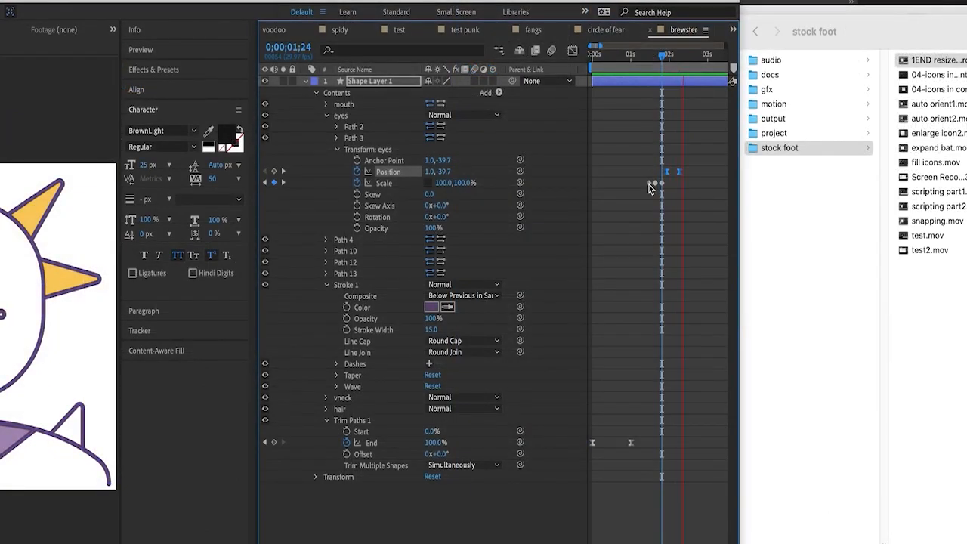
key("space")
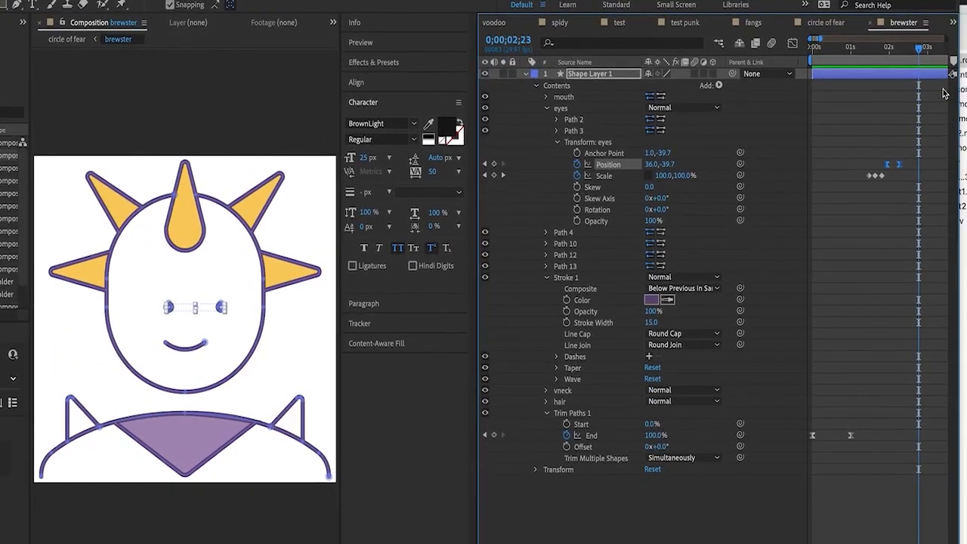
left_click(923, 123)
mouse_move(869, 47)
left_mouse_down()
mouse_move(886, 59)
mouse_move(866, 57)
left_mouse_up()
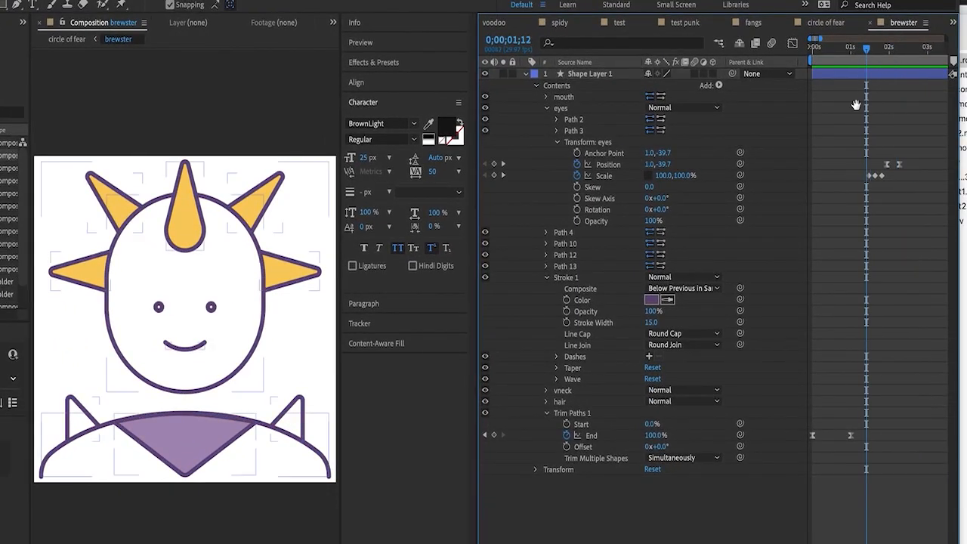
key("space")
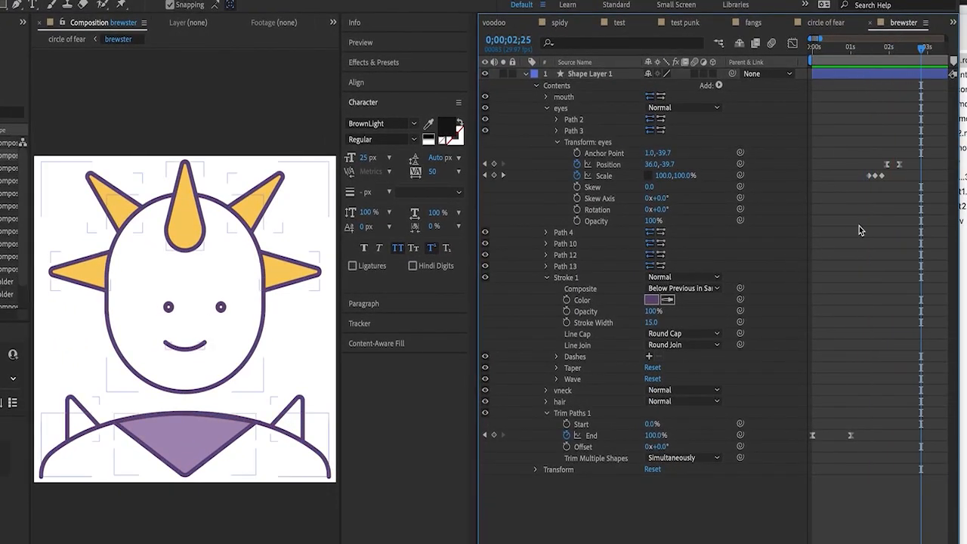
- Copy the eyes' first position keyframe and add a keyframe holding the shifted position at 0;00;02;25
left_click(887, 164)
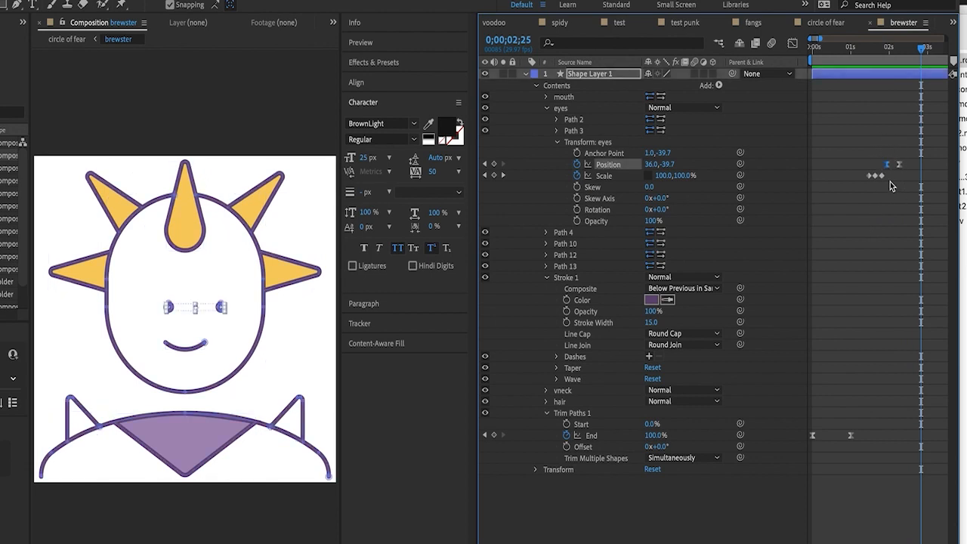
key("equal")
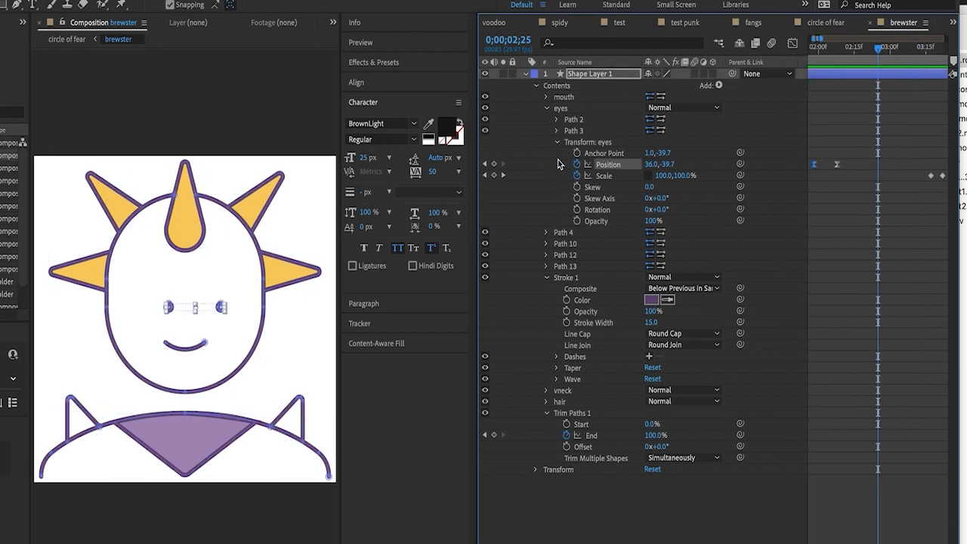
left_click(493, 165)
key("minus")
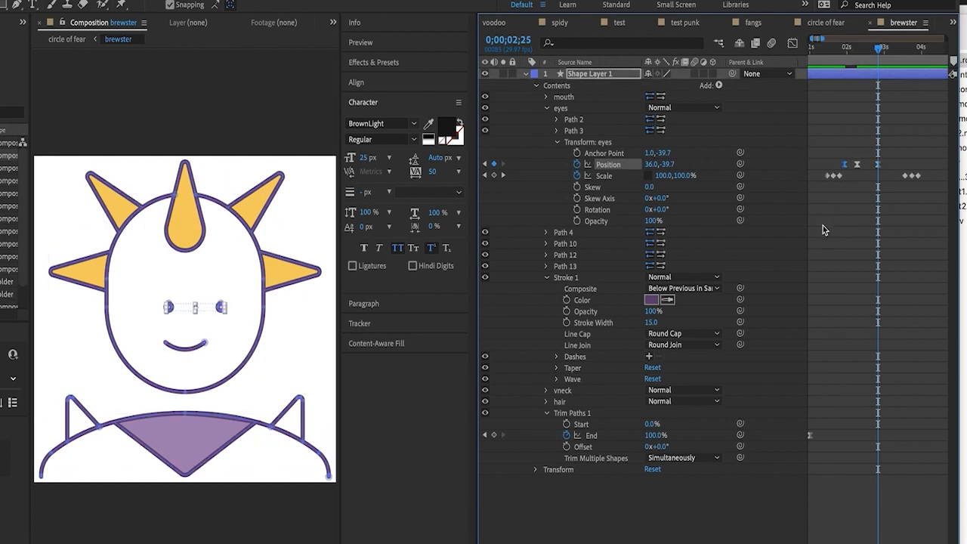
- Paste the copied centred position keyframe at 0;00;02;29 and play back the eyes' return
left_click_drag(882, 53, 880, 52)
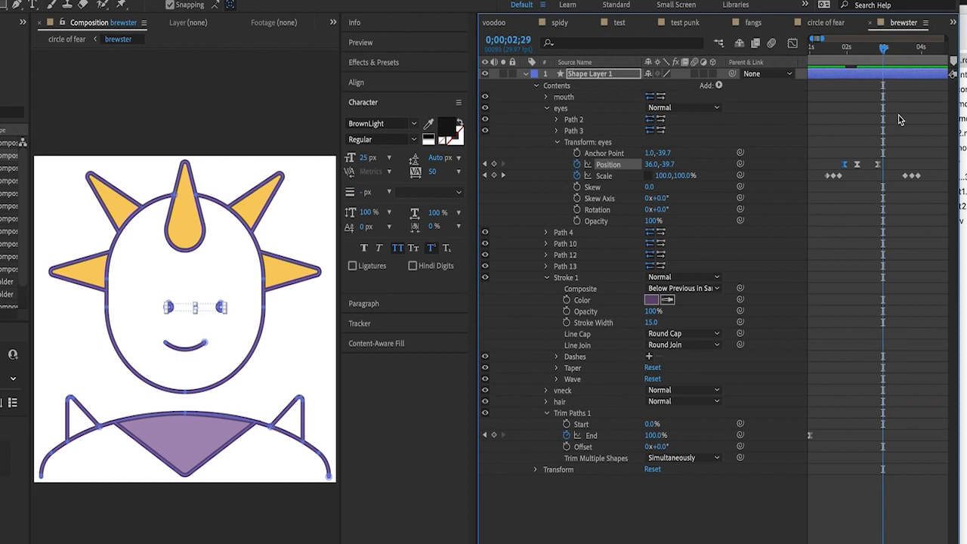
left_click(905, 113)
left_click_drag(882, 50, 837, 61)
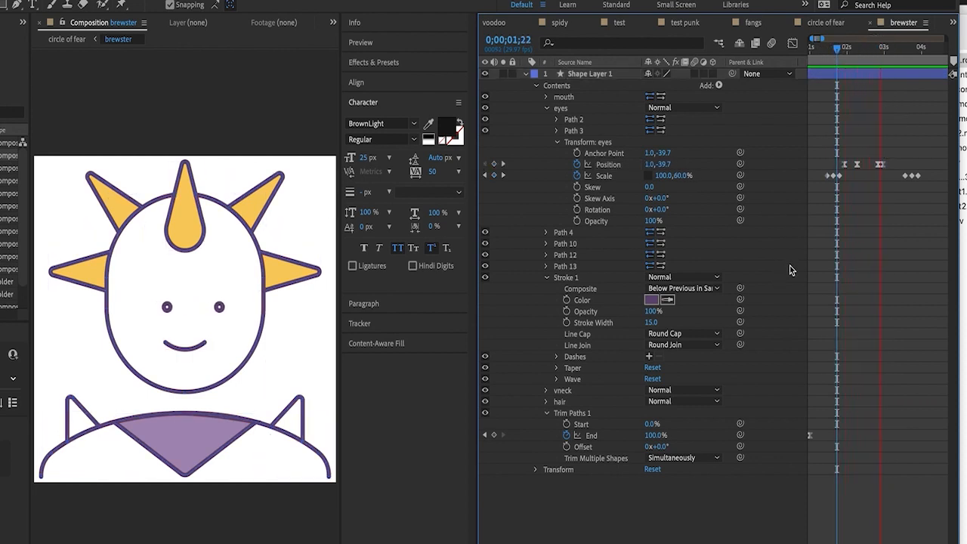
key("space")
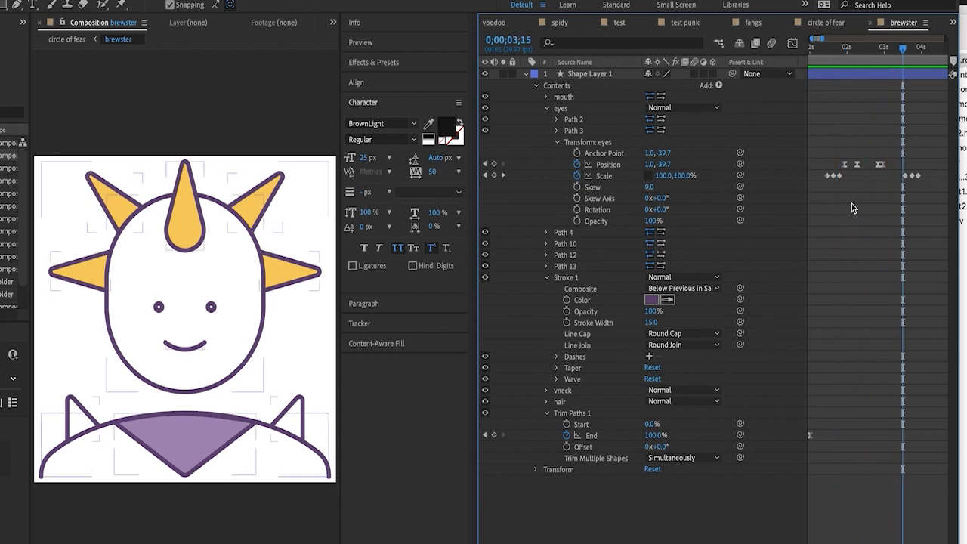
- Add a keyframe holding the eyes' centred position at 0;00;06;18
key("minus")
key("minus")
key("minus")
key("space")
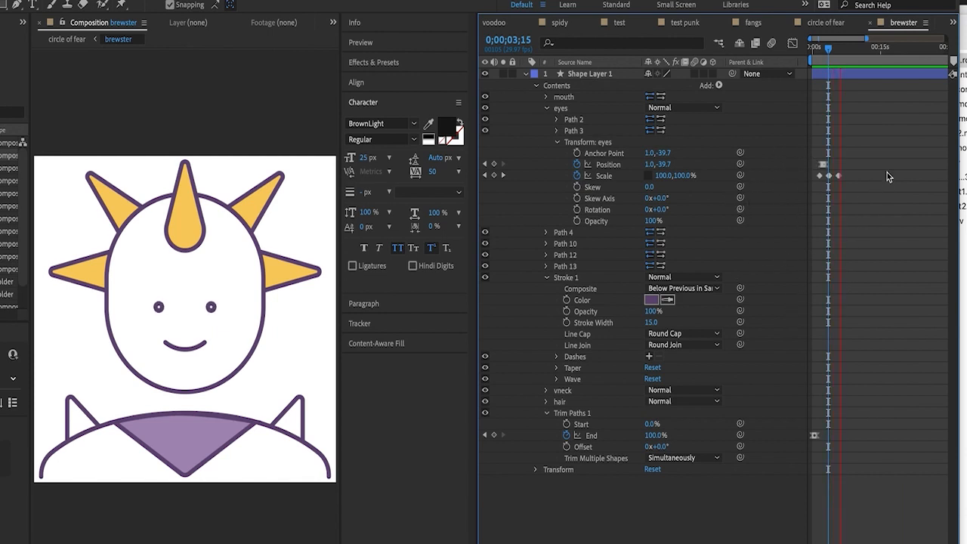
key("space")
left_click(495, 164)
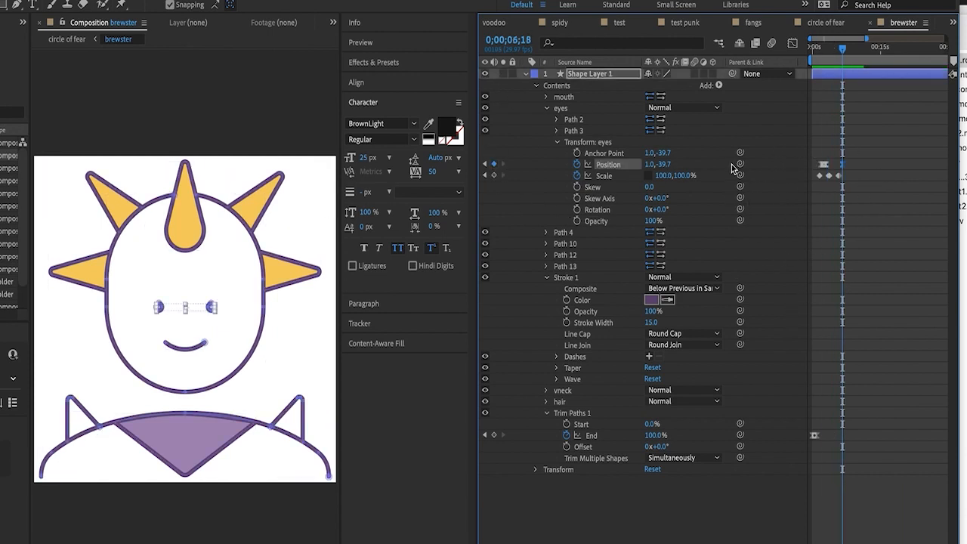
- Set the eyes group's position to -51.0, -39.7 at 0;00;07;03 and play back the glance to the opposite side
key("space")
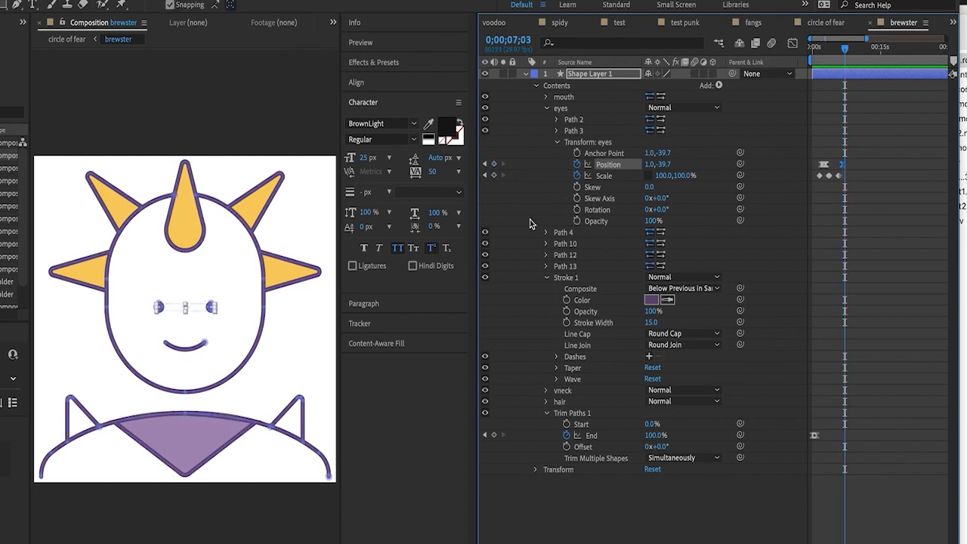
left_click(494, 163)
left_click_drag(650, 165, 607, 158)
left_click(872, 169)
left_click_drag(843, 50, 817, 59)
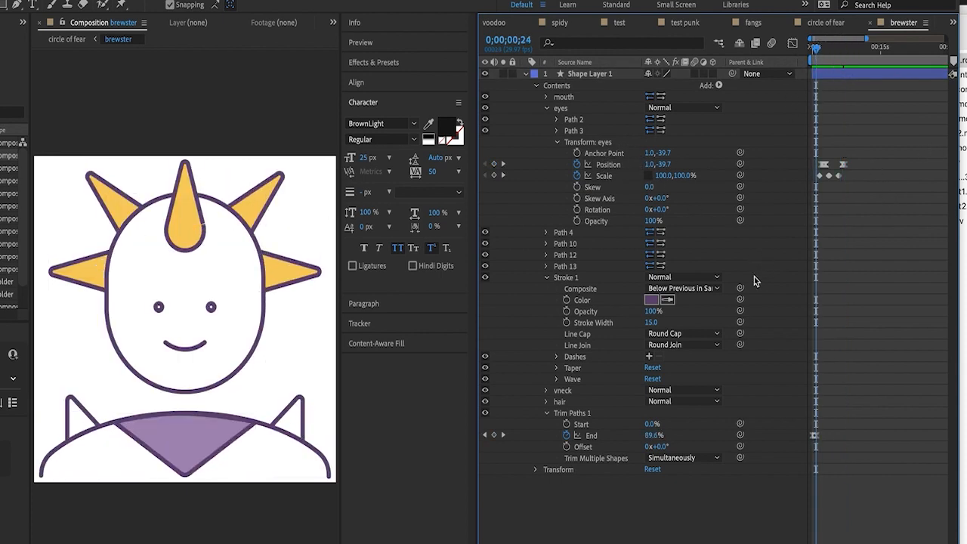
key("space")
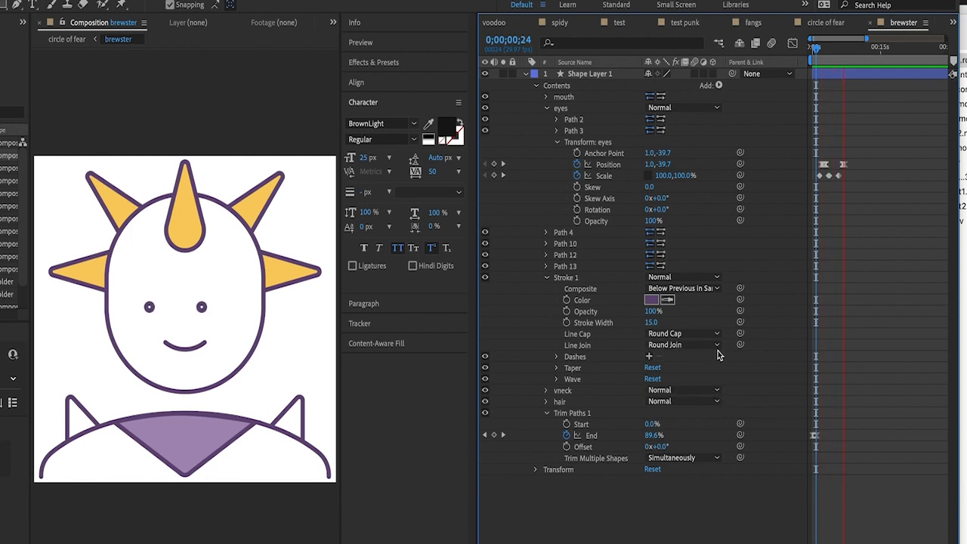
key("space")
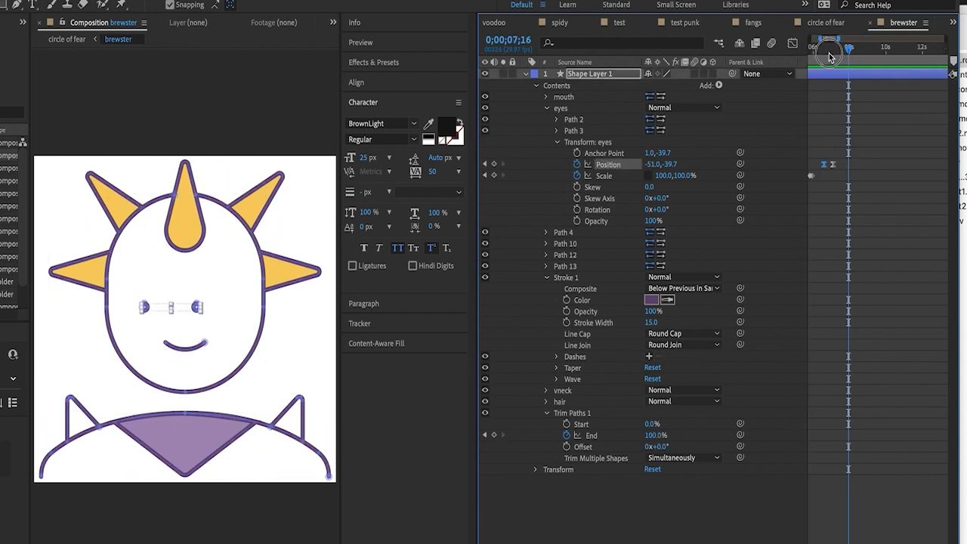
- Add a keyframe holding the eyes' shifted position at 0;00;08;26
left_click_drag(829, 54, 833, 55)
key("space")
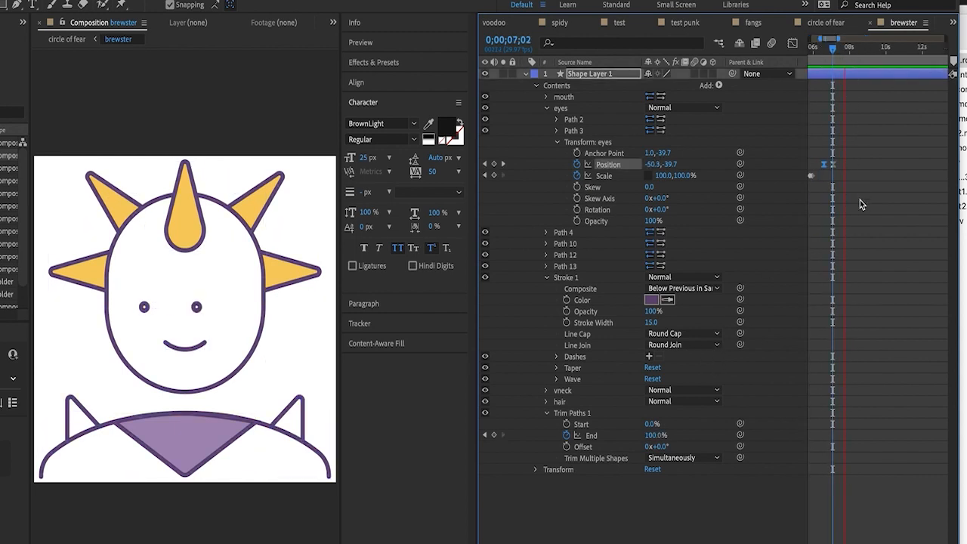
key("space")
left_click(494, 163)
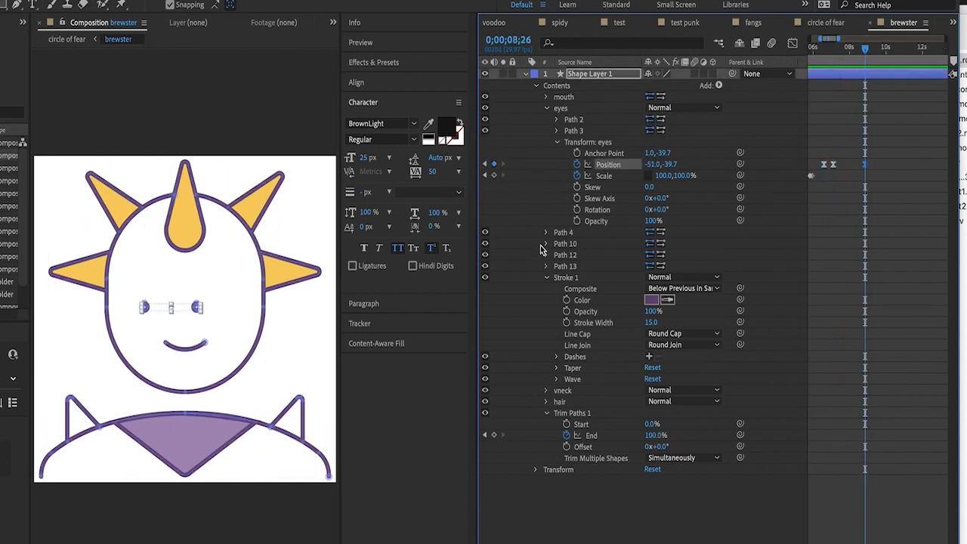
- Paste the centred position keyframe at 0;00;09;12 to bring the eyes back to the middle
key("space")
key("space")
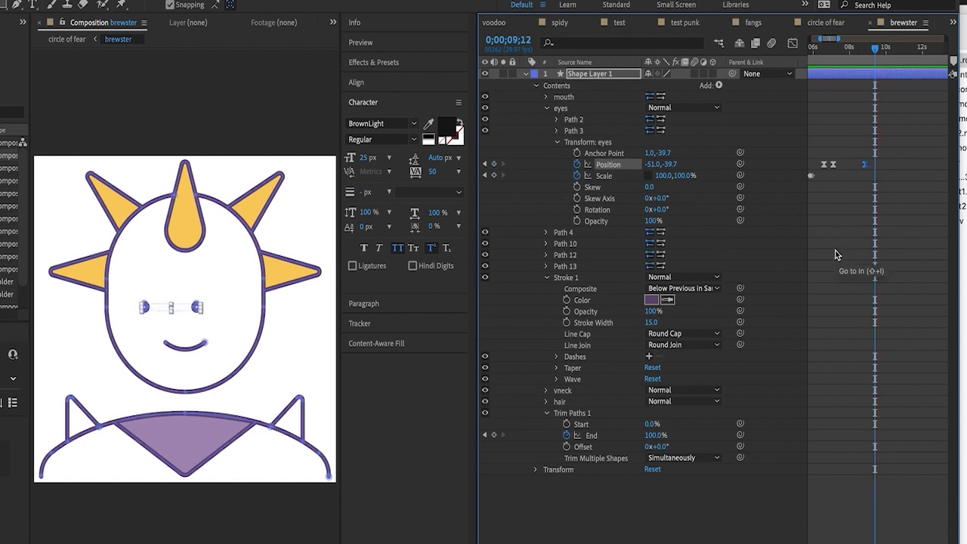
key("super+v")
left_click(859, 108)
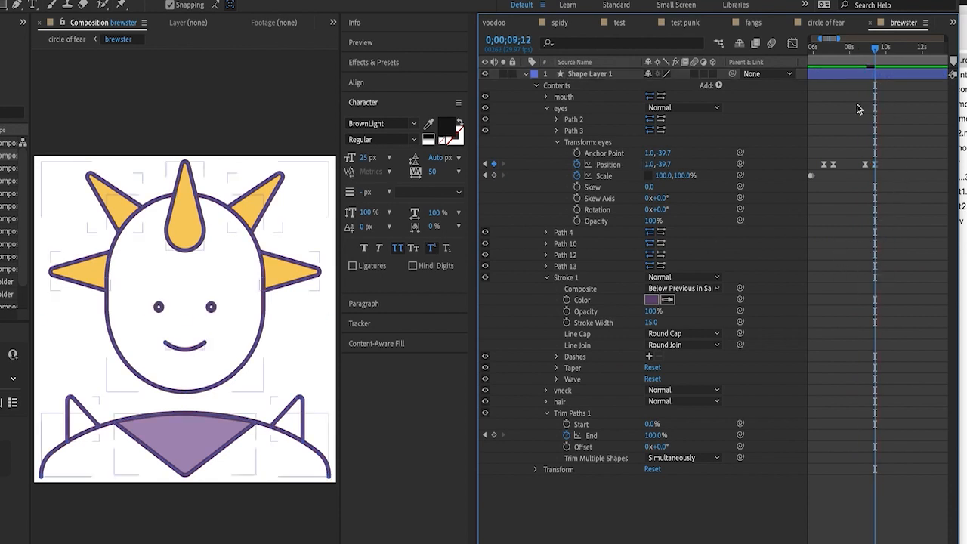
key("equal")
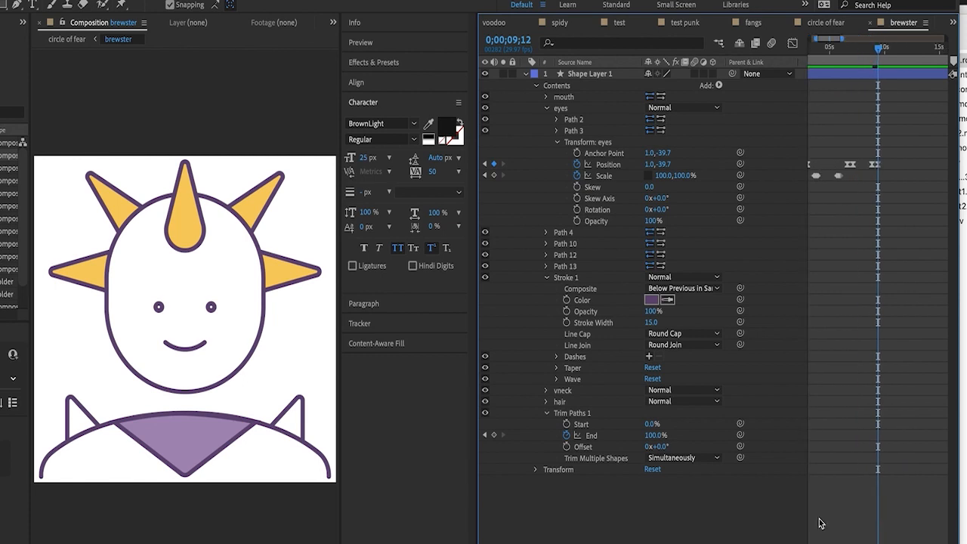
- Collapse the eyes group, reveal the mouth group's Path property, and play back the eye animation
left_click(547, 108)
left_click(564, 97)
left_click(547, 96)
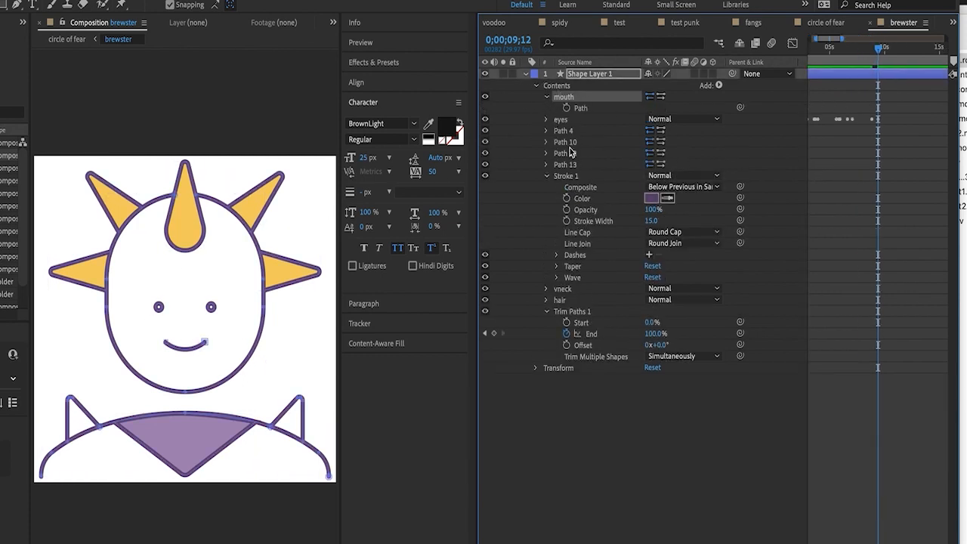
left_click(580, 108)
left_click_drag(848, 543, 844, 542)
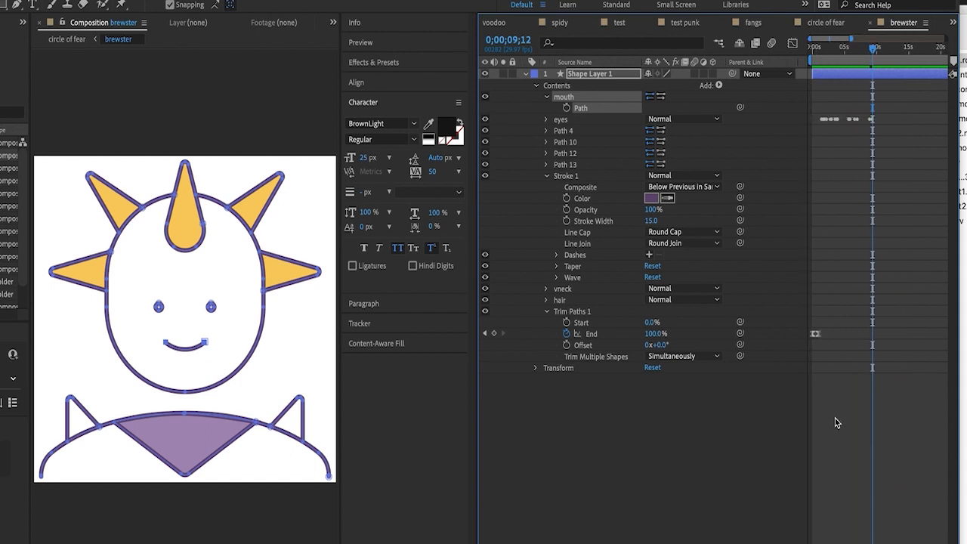
left_click(824, 196)
key("space")
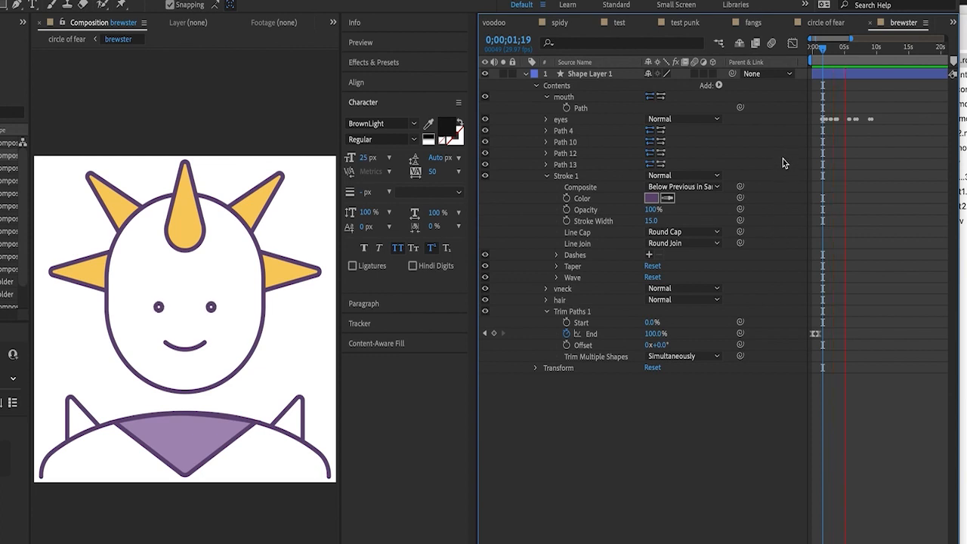
- Play back the eye animation from the start, then begin keyframing the mouth's Path at 0;00;02;21
key("space")
left_click(811, 50)
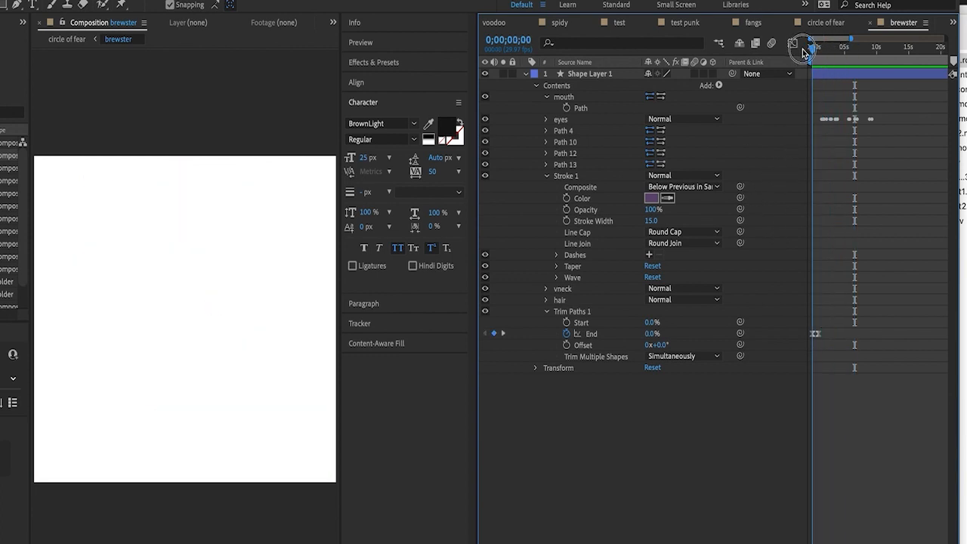
key("space")
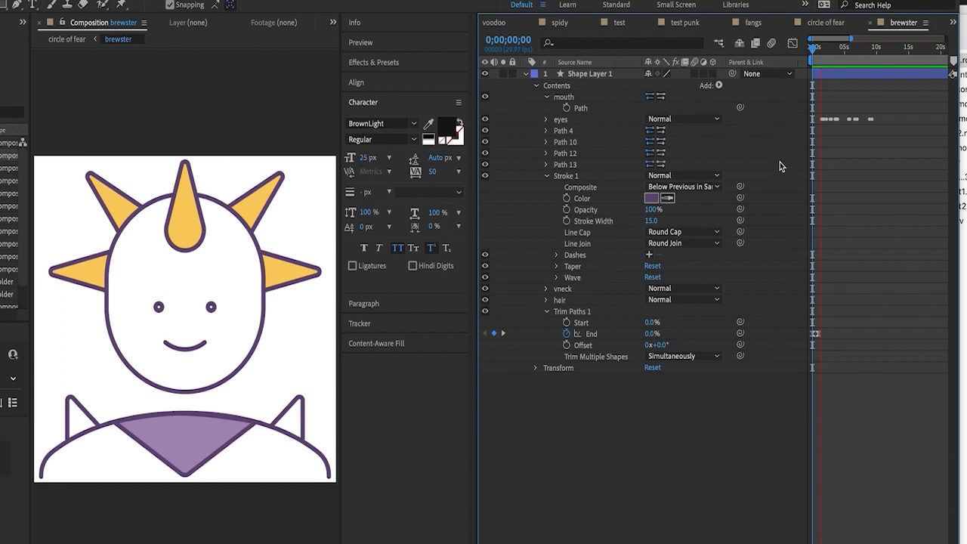
key("space")
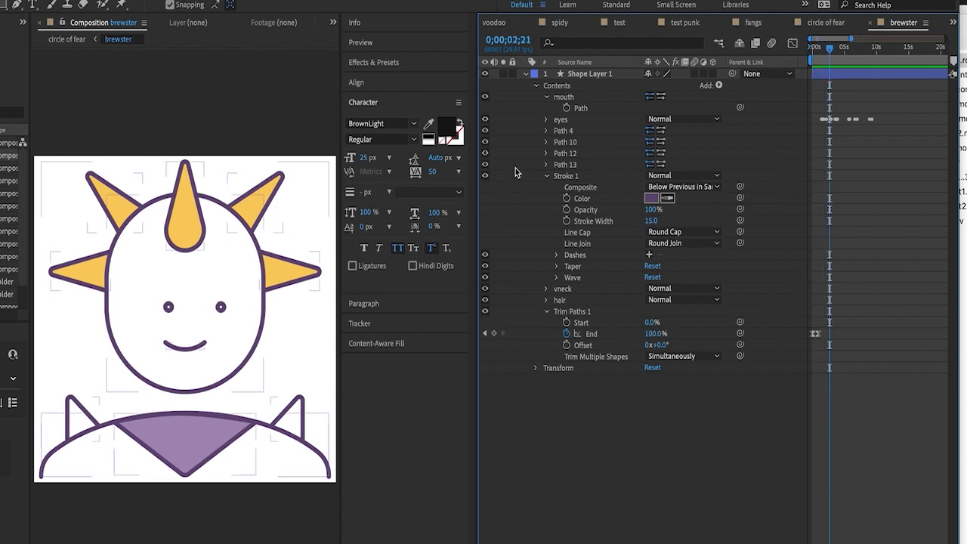
left_click(582, 109)
left_click(567, 110)
key("equal")
key("equal")
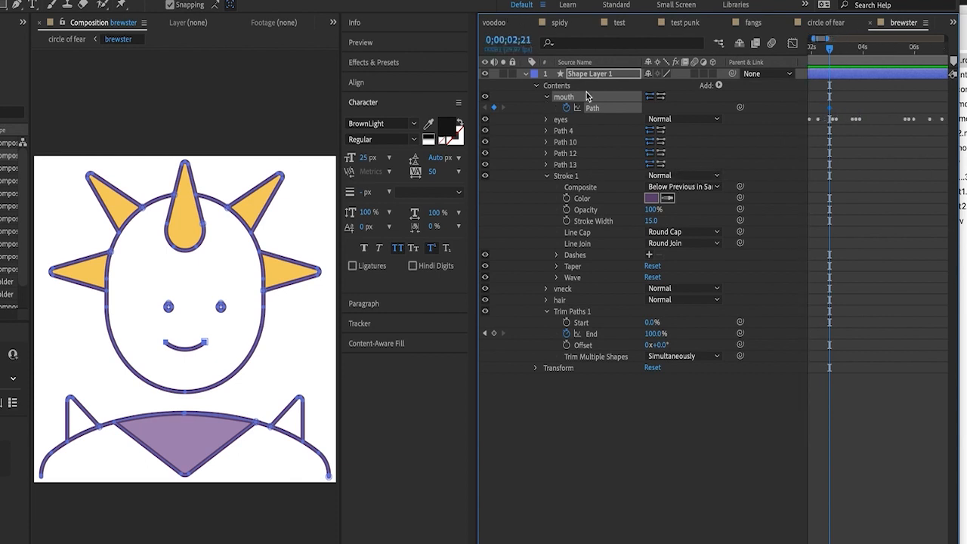
- Reshape the mouth's path from a smile into a lopsided frown at 0;00;03;01
left_click(520, 41)
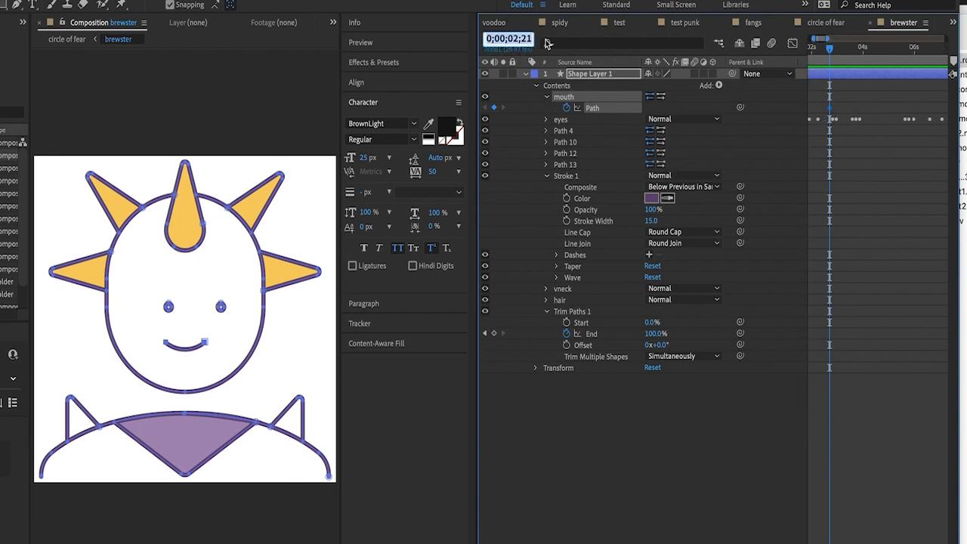
type("30")
key("Return")
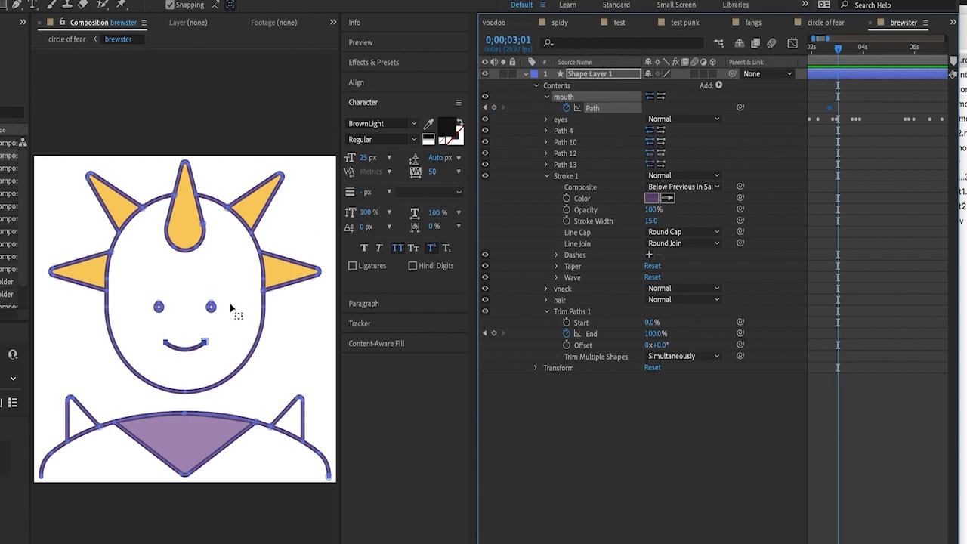
left_click(16, 5)
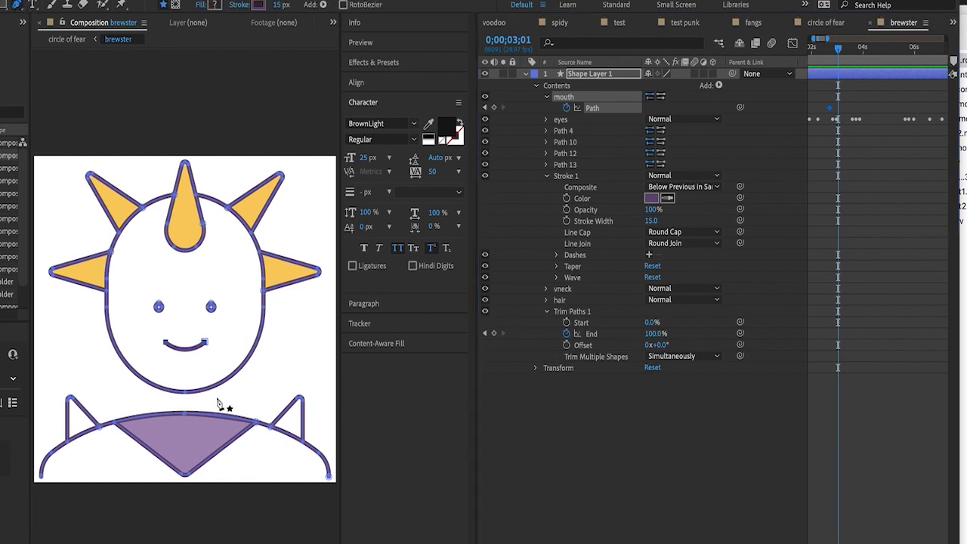
left_click(185, 359)
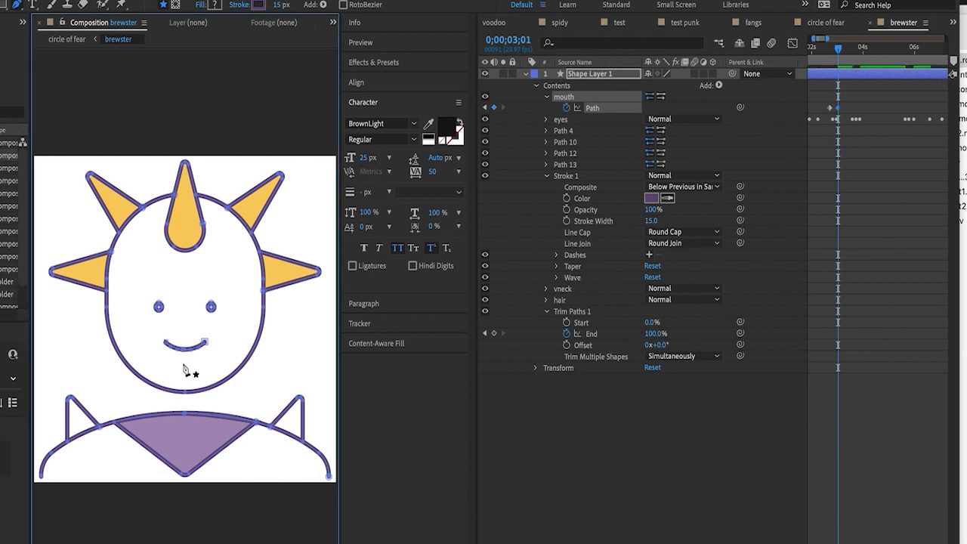
key("v")
mouse_move(183, 353)
left_mouse_down()
mouse_move(197, 336)
mouse_move(170, 337)
left_mouse_up()
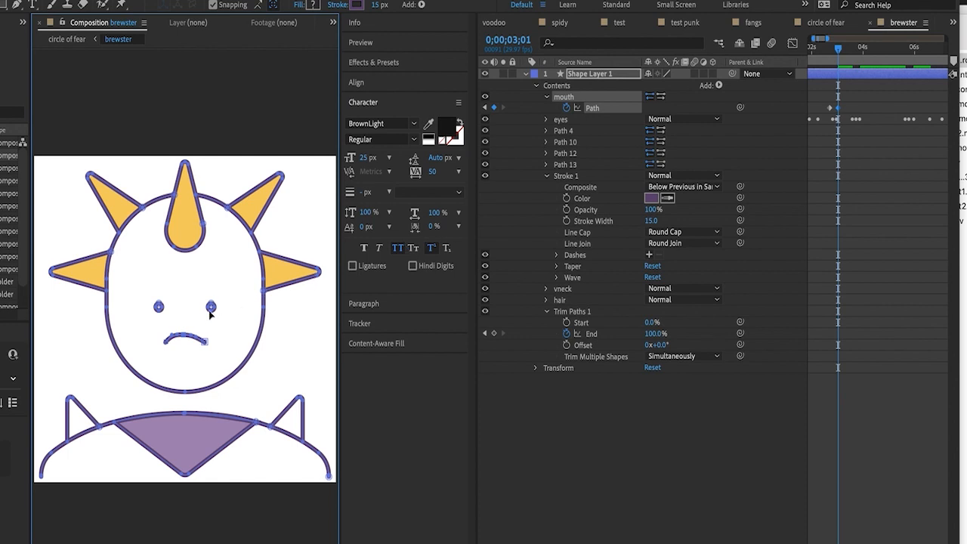
left_click_drag(184, 335, 168, 338)
- Play back the mouth's change from smile to frown together with the eyes
left_click(844, 97)
left_click_drag(837, 47, 825, 47)
key("space")
key("space")
left_click(830, 108)
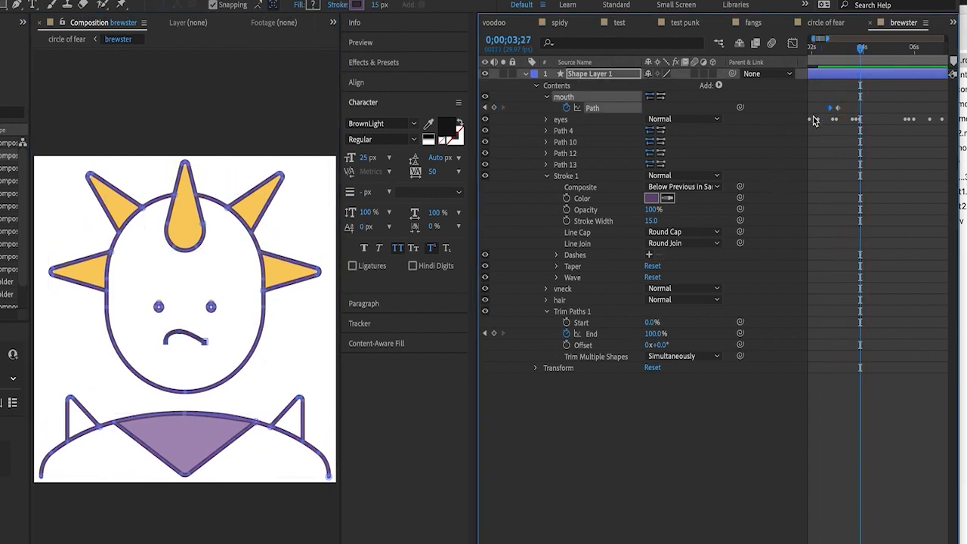
left_click_drag(823, 50, 825, 53)
key("space")
key("space")
- Add a mouth Path keyframe that holds the frown and move it to just before 0;00;07;07
left_click(494, 107)
key("shift+Page_Down")
key("space")
key("space")
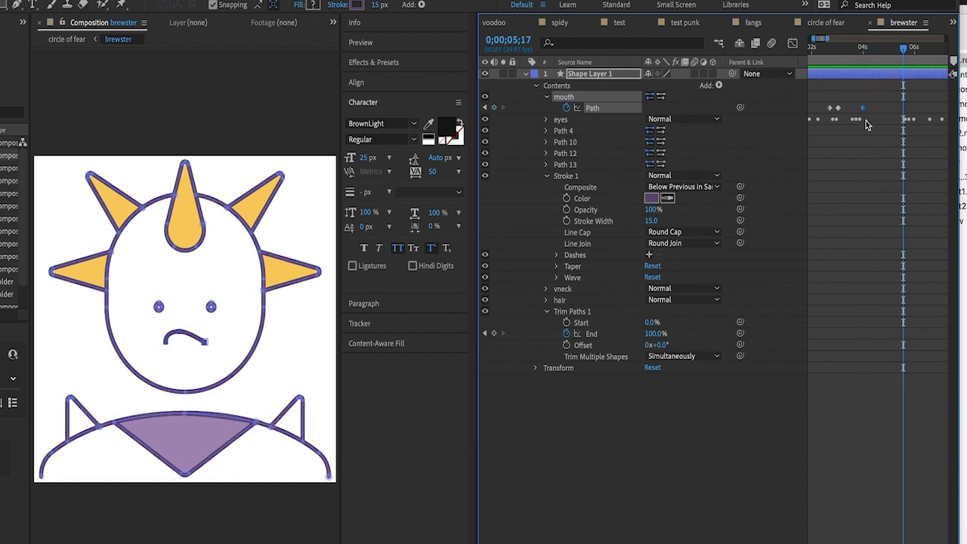
left_click_drag(863, 108, 898, 109)
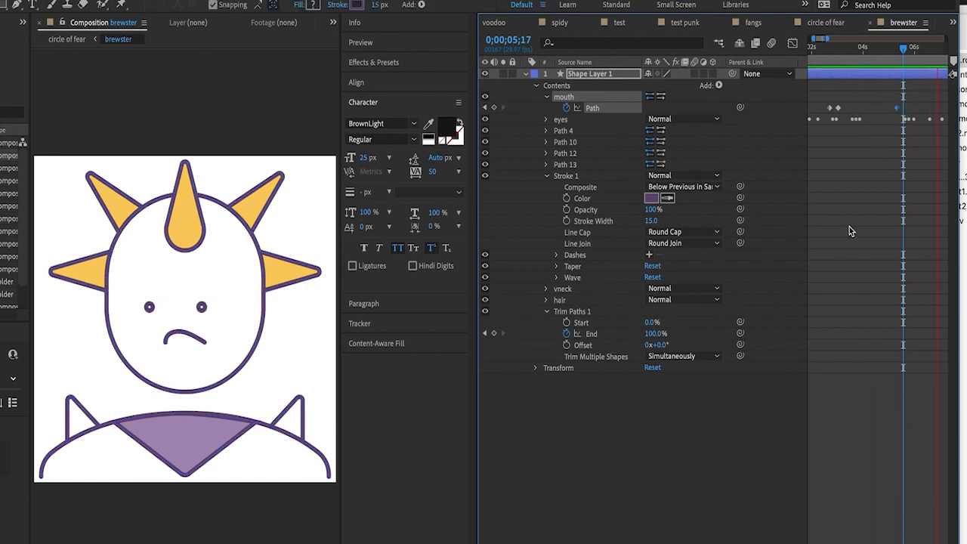
key("space")
key("space")
left_click_drag(829, 112, 865, 110)
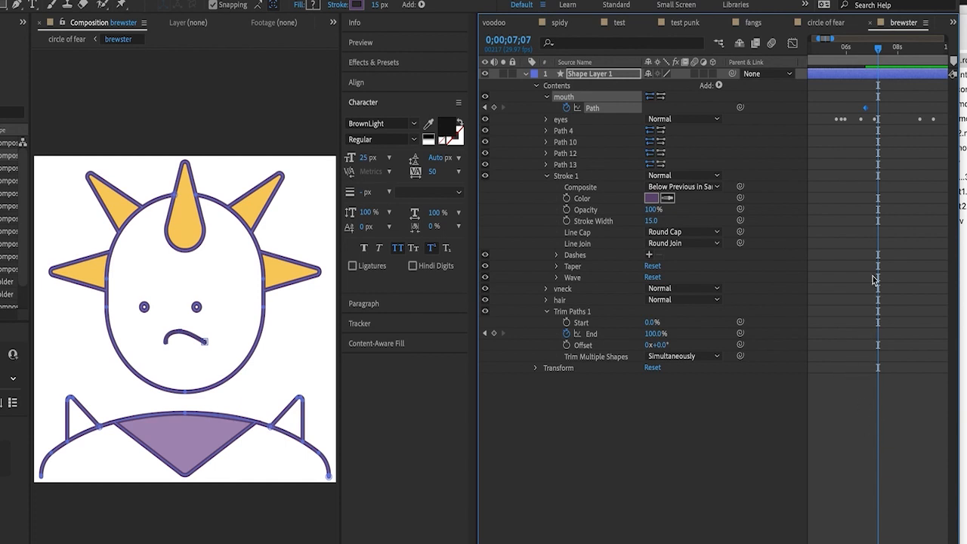
- Paste the smile keyframe onto the mouth's Path at 0;00;07;07
key("minus")
key("minus")
key("minus")
key("minus")
key("equal")
left_click_drag(824, 103, 834, 113)
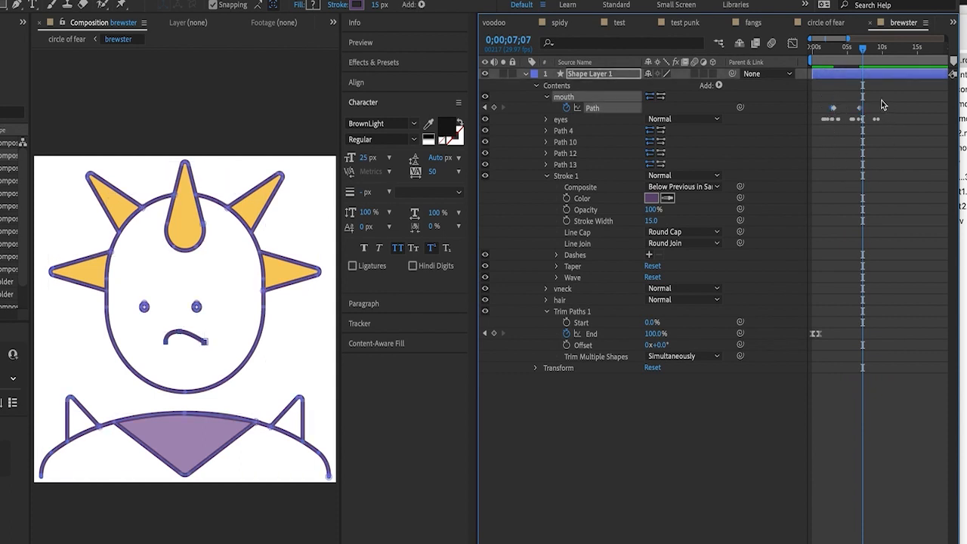
left_click(880, 108)
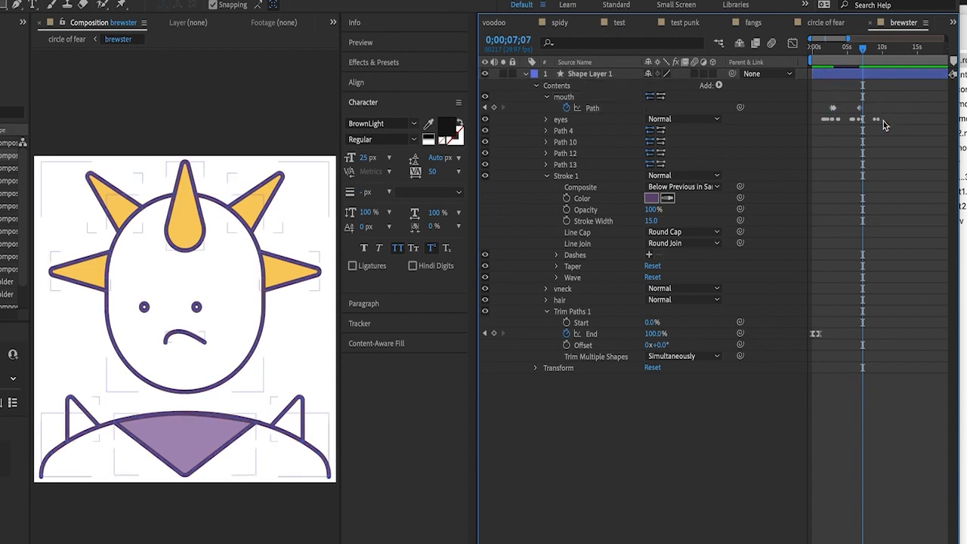
left_click(594, 108)
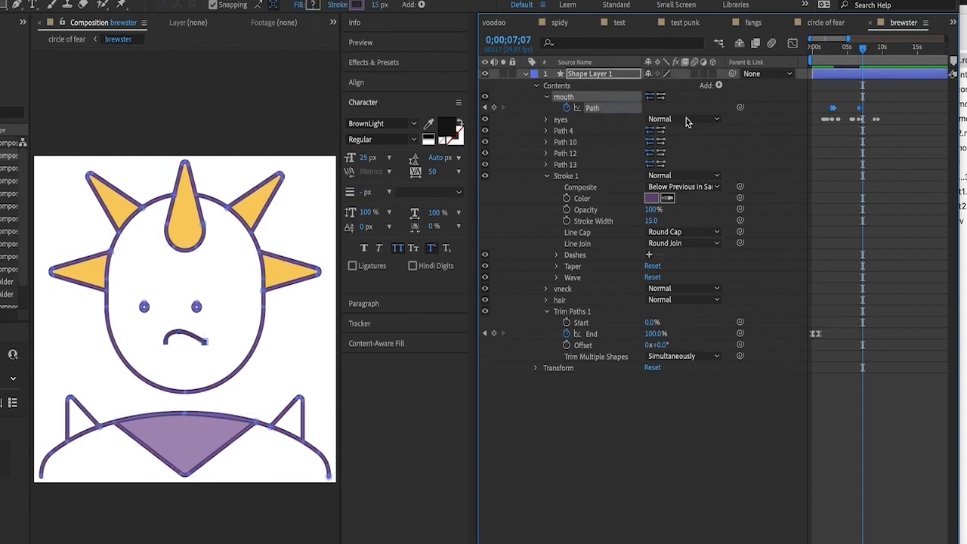
key("ctrl+v")
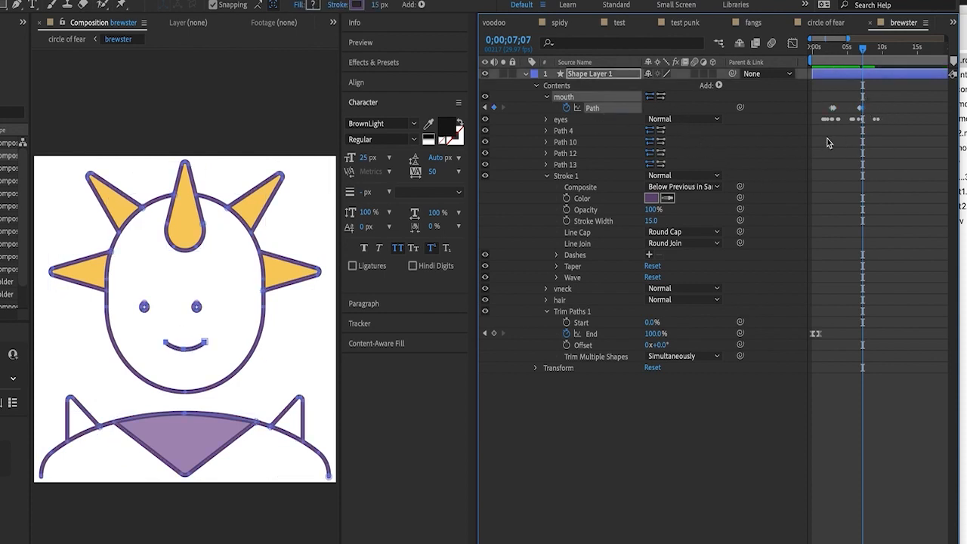
left_click(883, 95)
- Play back the face animation from 0;00;01;28 to check the mouth's return to a smile
left_click_drag(854, 51, 826, 56)
key("space")
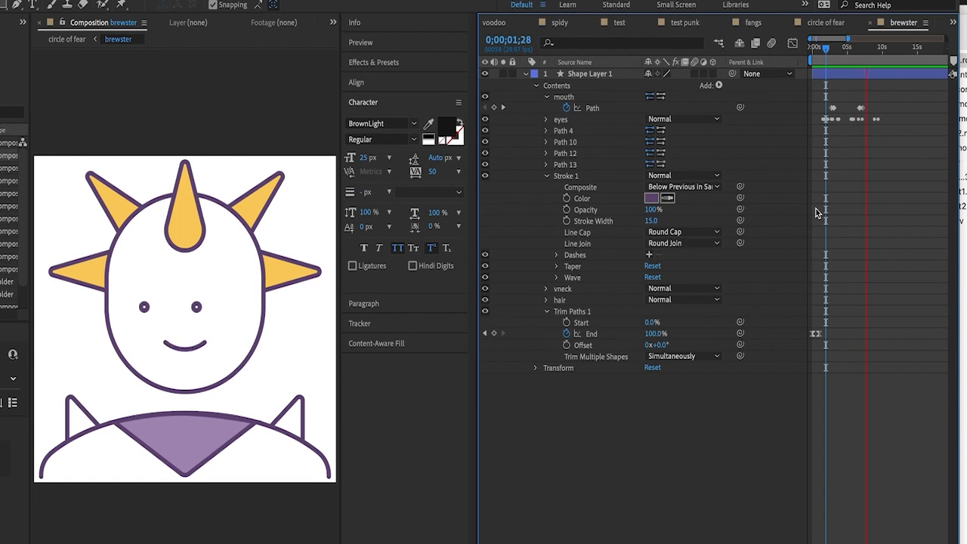
key("space")
key("space")
key("space")
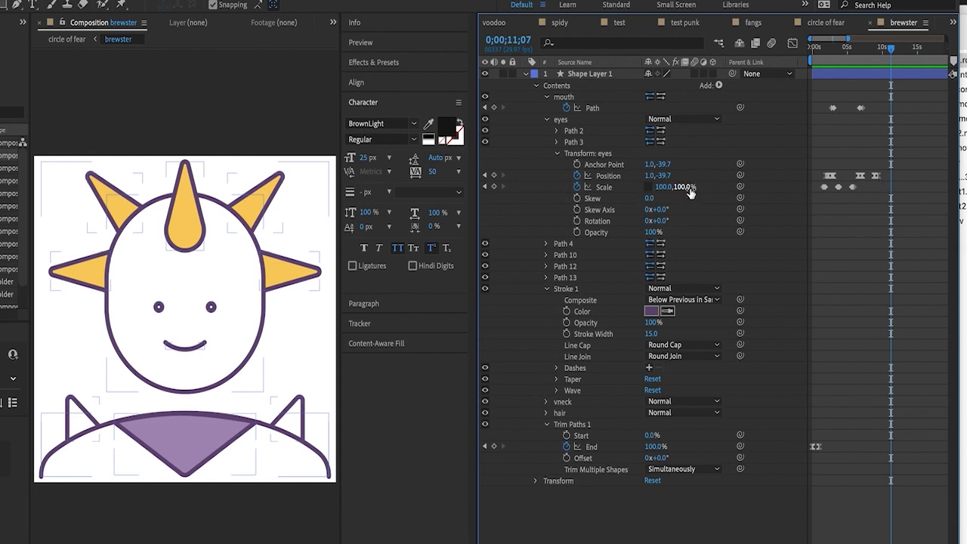
- Paste the eyes group's blink Scale keyframes at 0;00;11;07 and play back the animation
left_click(852, 187)
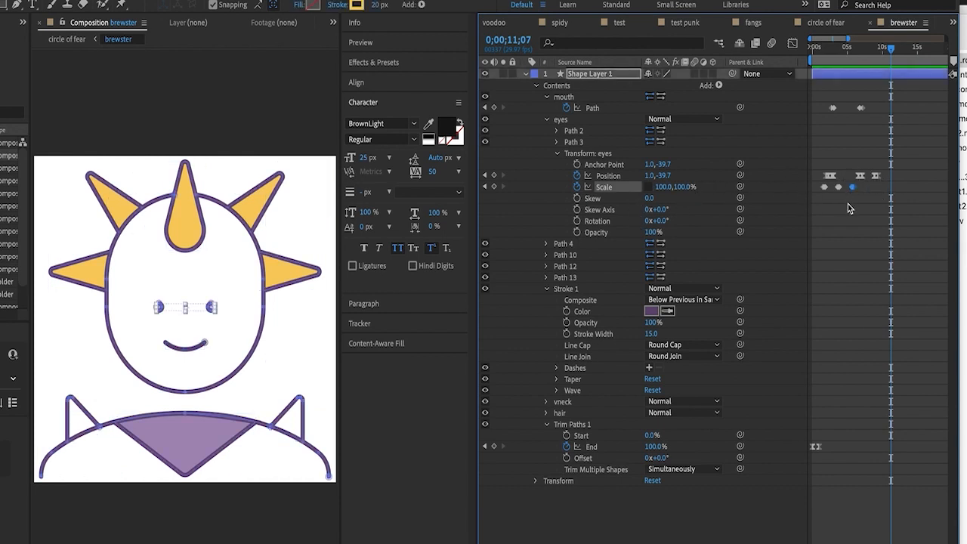
key("ctrl+v")
left_click(907, 128)
left_click(831, 47)
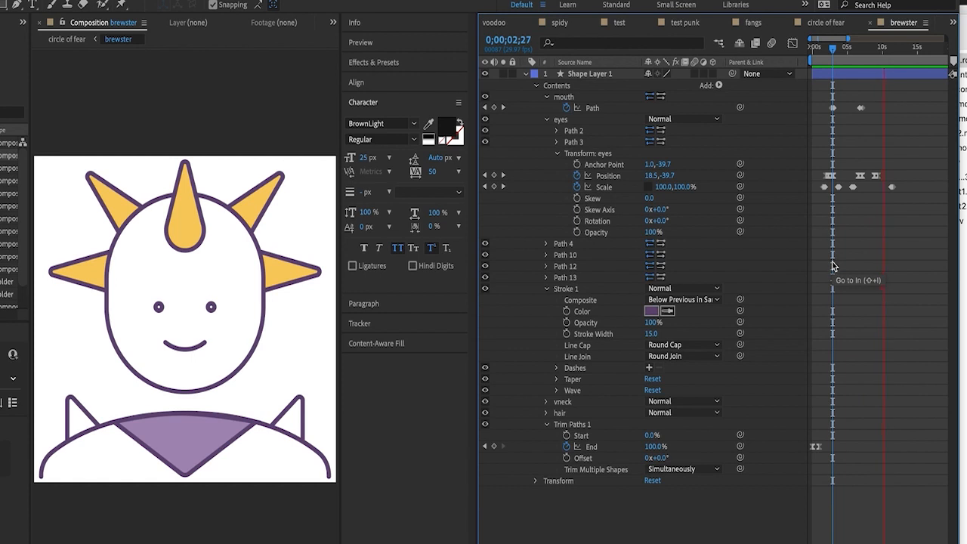
key("space")
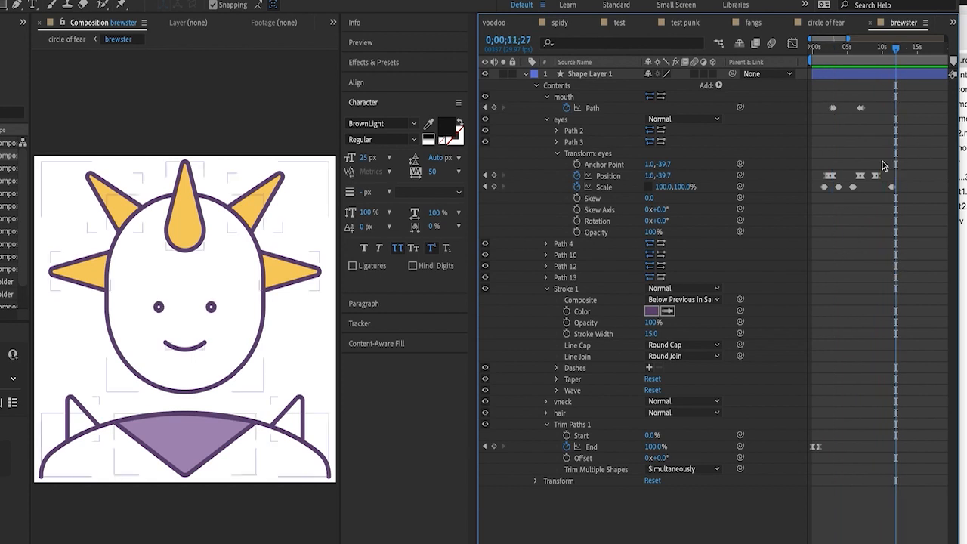
- Copy the eyes' first glance Position keyframes, paste them at 0;00;11;03, and move the pair to end at 0;00;12;00
left_click_drag(890, 49, 865, 47)
key("equal")
key("equal")
left_click_drag(844, 158, 869, 183)
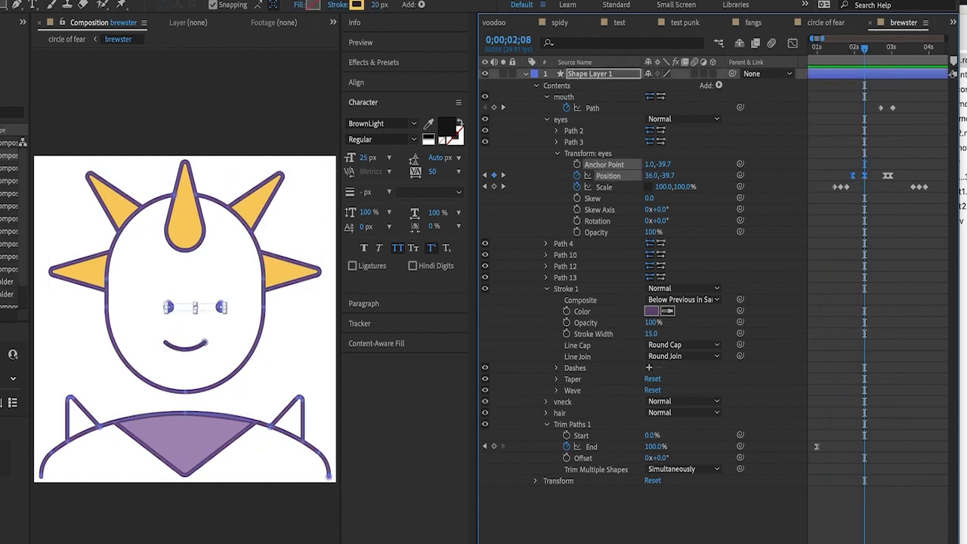
left_click_drag(821, 39, 898, 58)
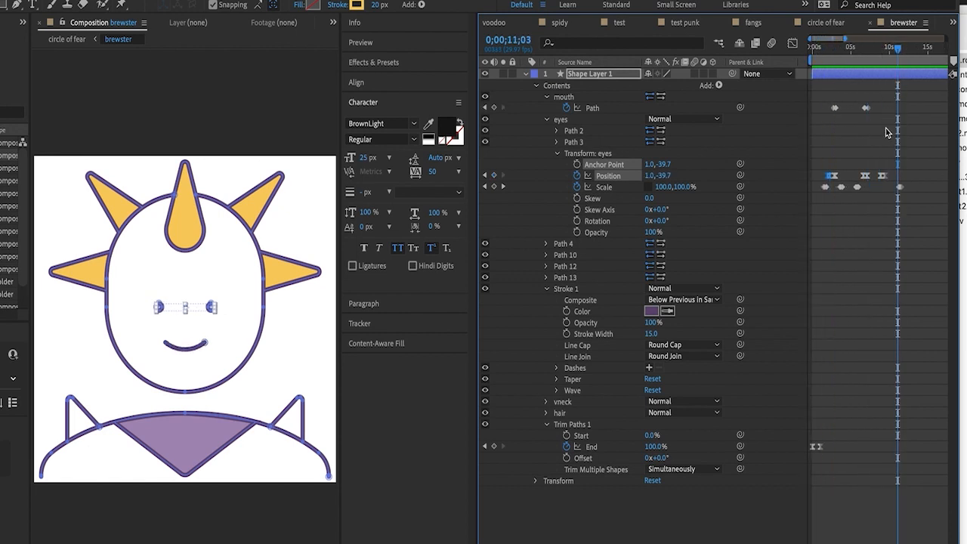
key("equal")
key("equal")
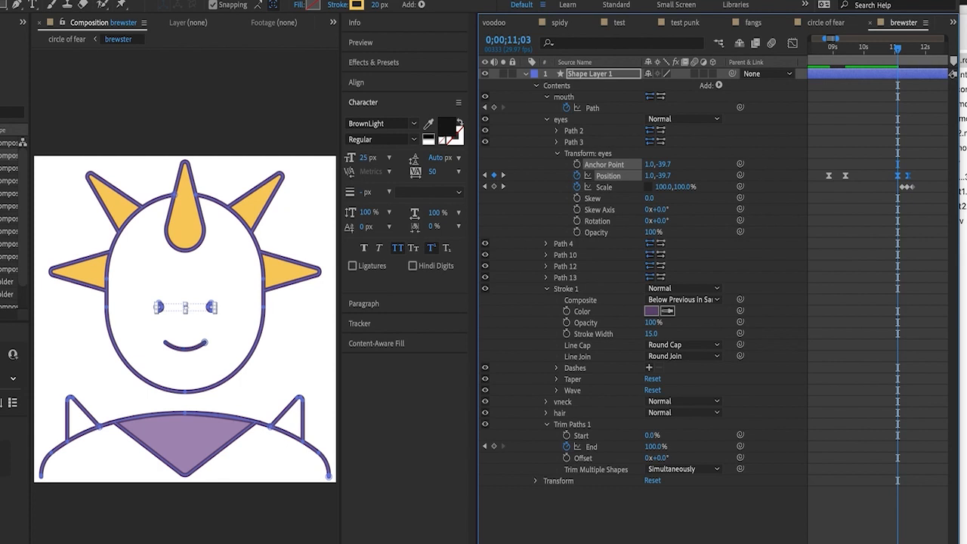
mouse_move(917, 161)
left_mouse_down()
mouse_move(891, 179)
mouse_move(915, 179)
left_mouse_up()
left_click_drag(896, 61, 925, 52)
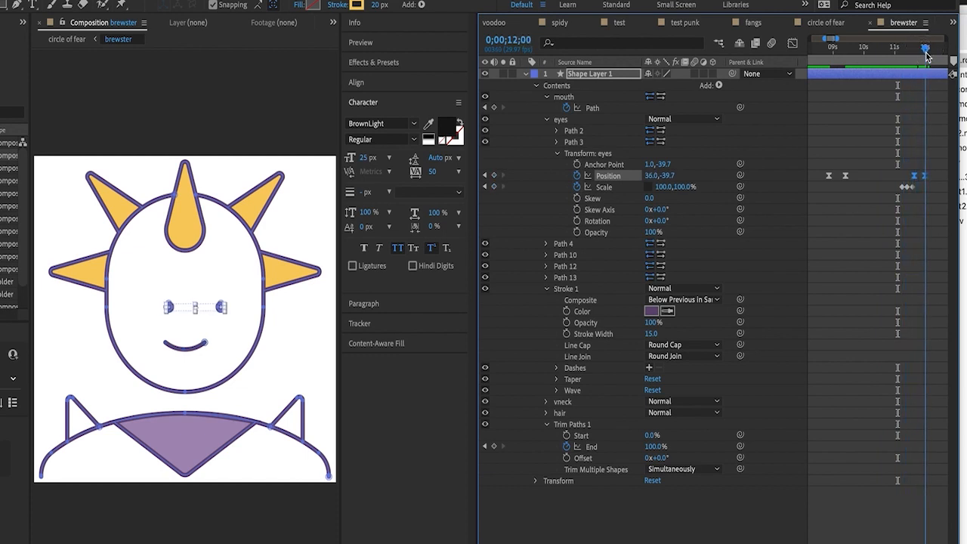
left_click(893, 268)
- Paste mouth Path keyframes for the frown at 0;00;12;00 and the smile at 0;00;10;04, and shift both later to follow the blink
left_click(582, 98)
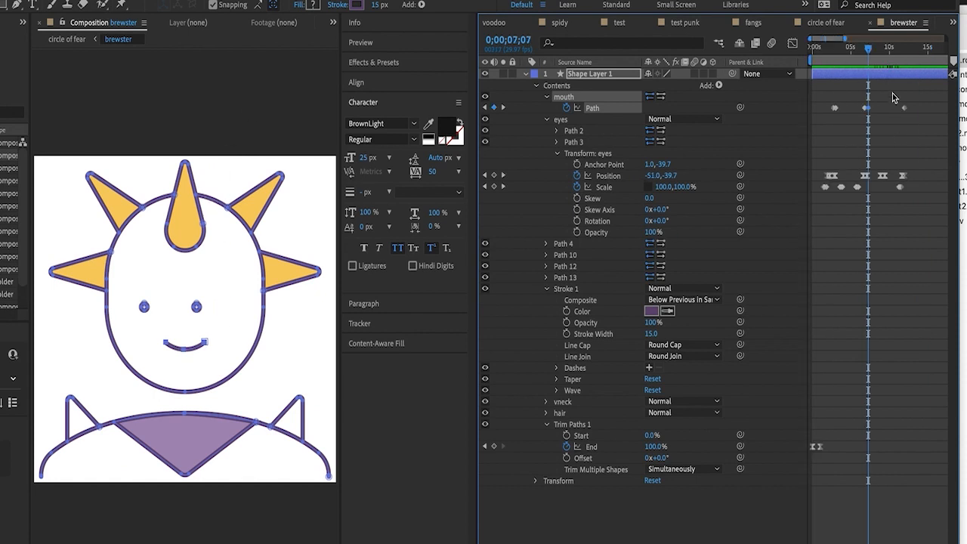
left_click_drag(884, 49, 890, 49)
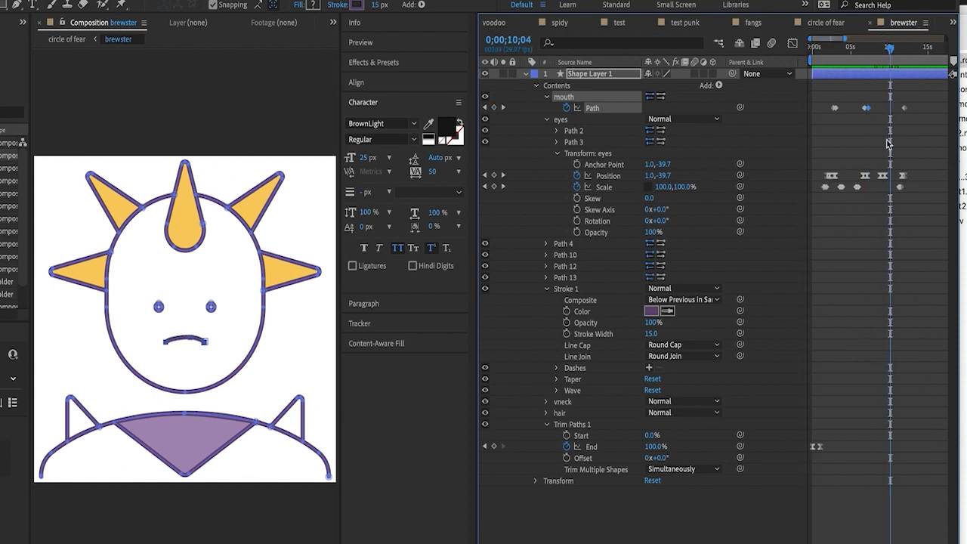
key("ctrl+v")
left_click_drag(892, 113, 898, 112)
mouse_move(891, 54)
left_mouse_down()
mouse_move(857, 51)
mouse_move(908, 65)
mouse_move(896, 53)
left_mouse_up()
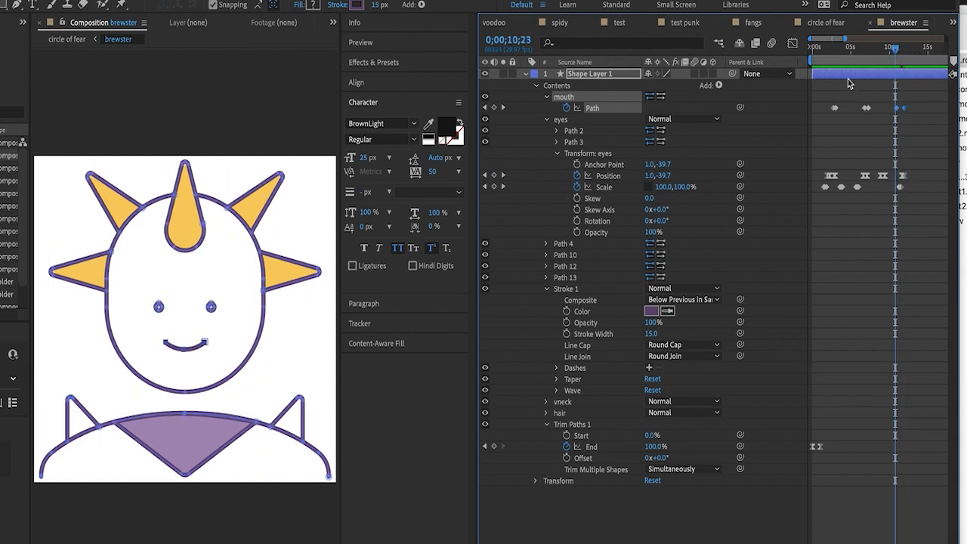
key("alt+shift+Right")
- Play back the last glance and move the final frown keyframe to 0;00;12;00, in line with the eyes' last Position keyframe
left_click(935, 92)
mouse_move(905, 54)
left_mouse_down()
mouse_move(886, 57)
mouse_move(896, 59)
left_mouse_up()
key("space")
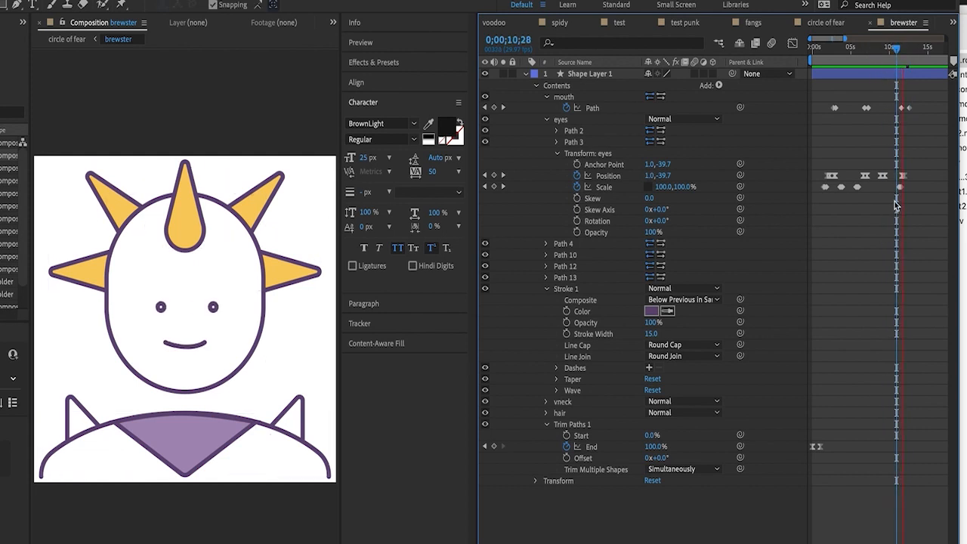
key("space")
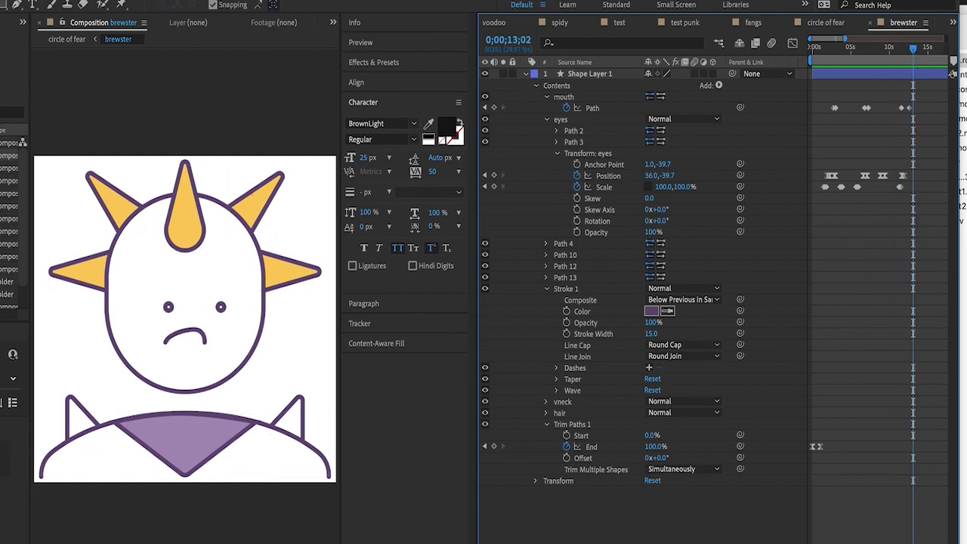
key("equal")
key("equal")
left_click(899, 108)
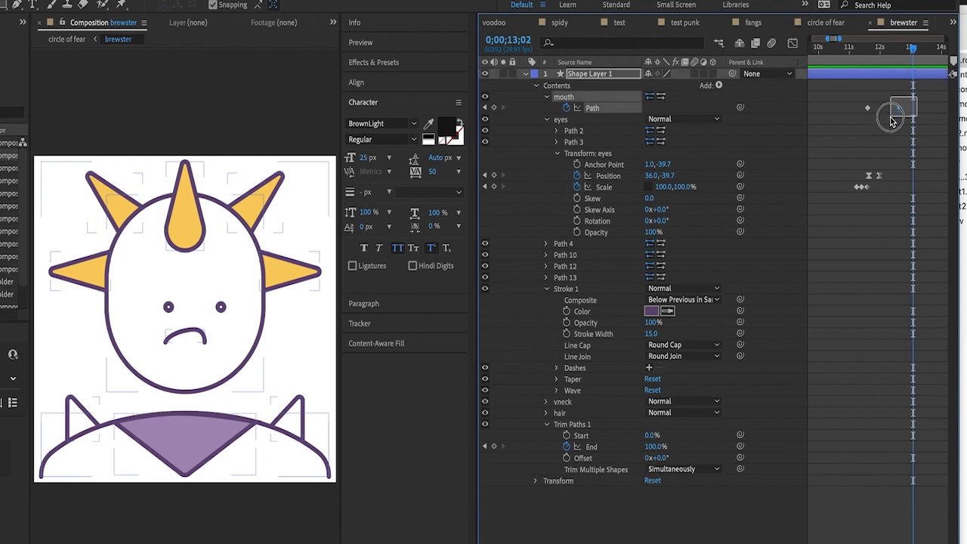
left_click_drag(898, 108, 886, 110)
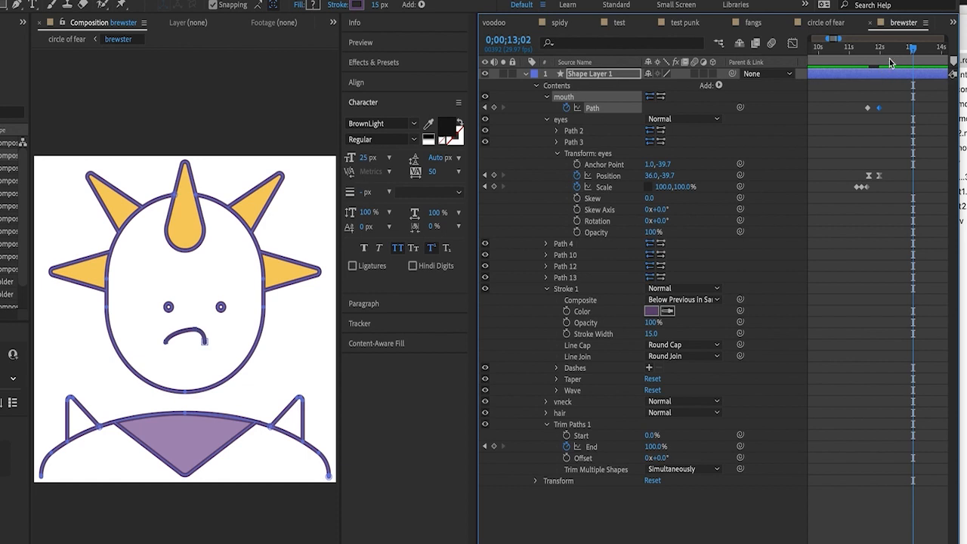
- Play back the retimed blink, glance and frown from 0;00;11;08
left_click(857, 47)
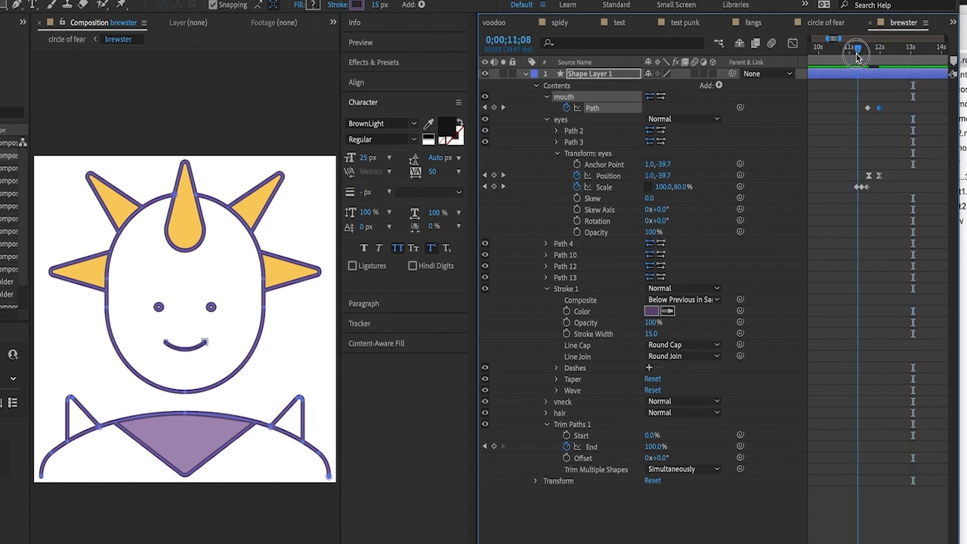
key("space")
key("space")
key("minus")
key("minus")
key("minus")
key("minus")
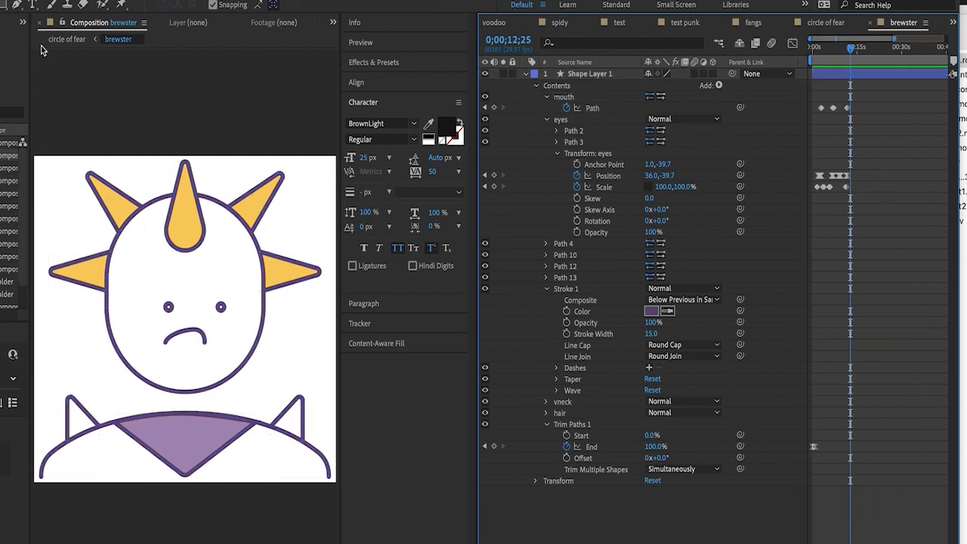
- Return to the circle of fear composition and create a new composition named halloween punk 1080
left_click(68, 39)
left_click(888, 371)
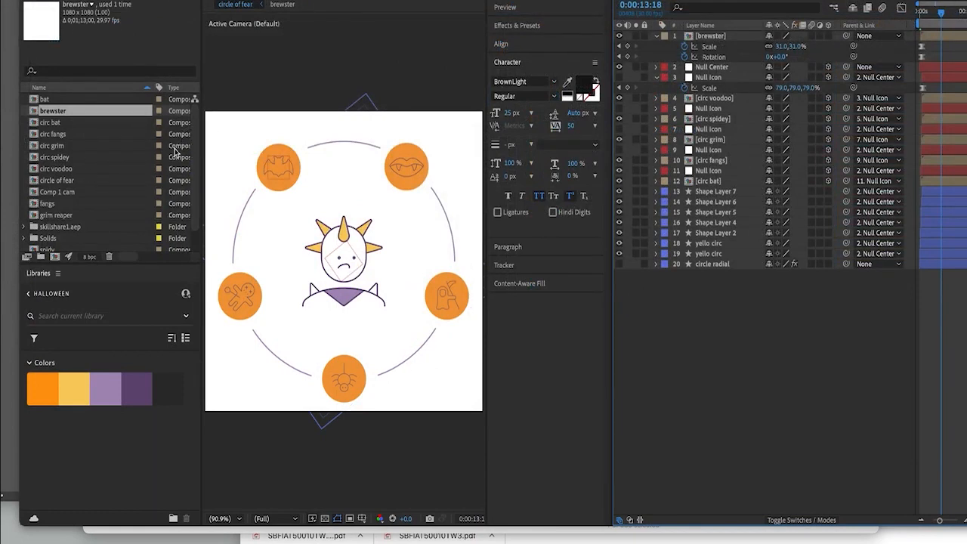
left_click(54, 259)
type("halloween")
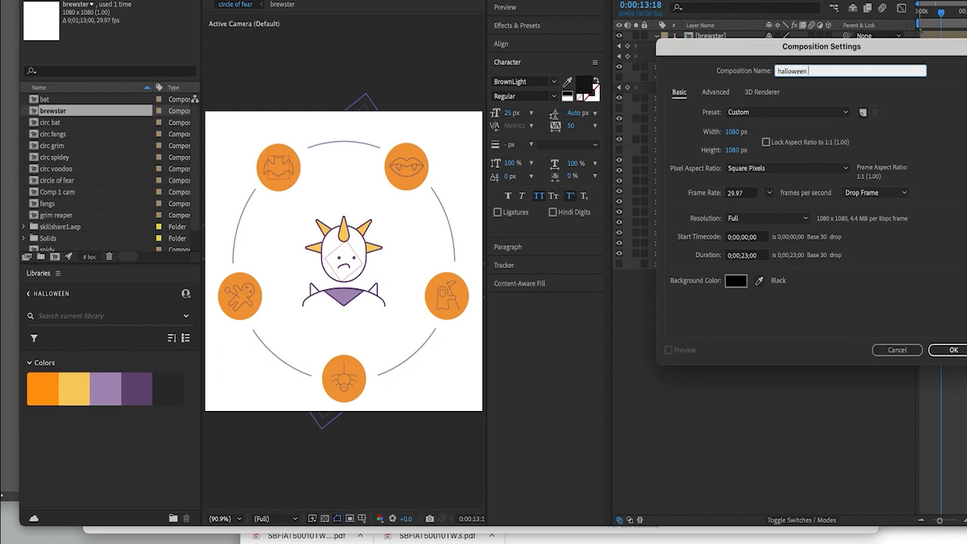
type("1080")
key("Return")
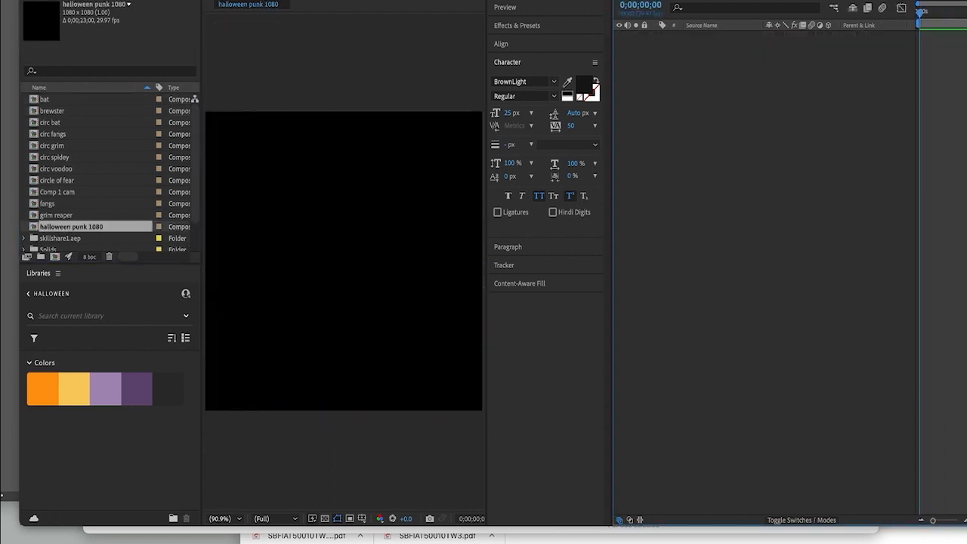
- Add the circle of fear composition as a layer in the halloween punk 1080 composition, starting at 0;00;00;00
left_click(59, 181)
left_click_drag(59, 182, 920, 68)
key("ctrl+z")
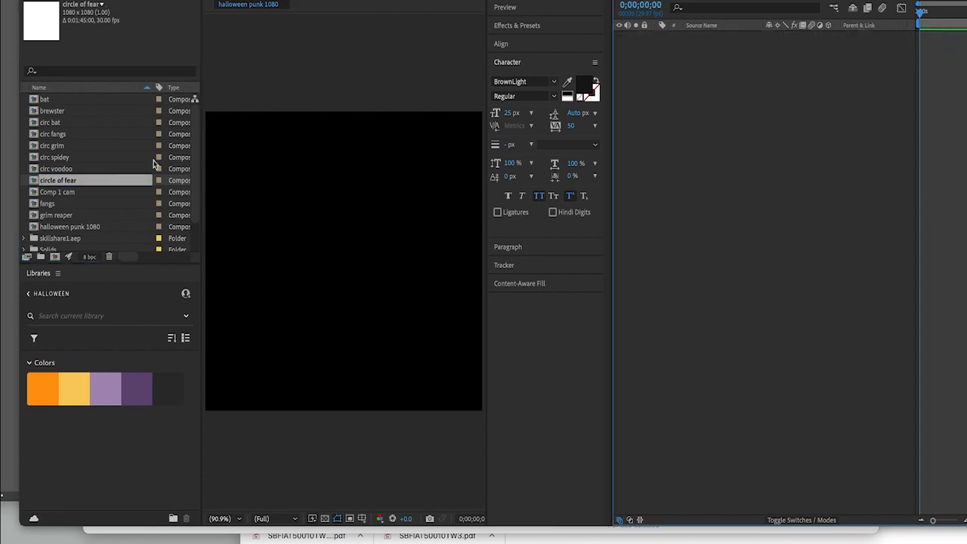
left_click_drag(71, 185, 791, 104)
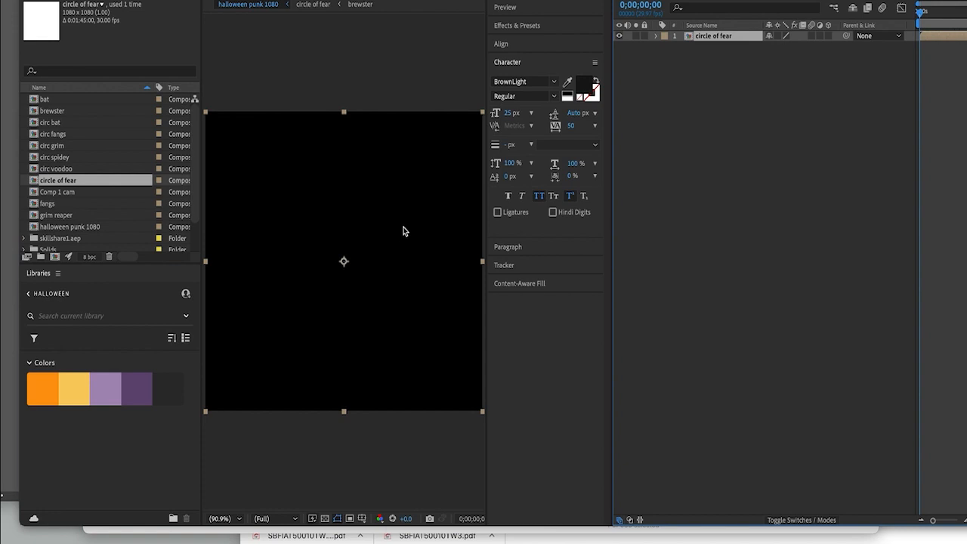
- Set the halloween punk 1080 composition's width to 1920 px and its background color to white
key("ctrl+k")
left_click(738, 134)
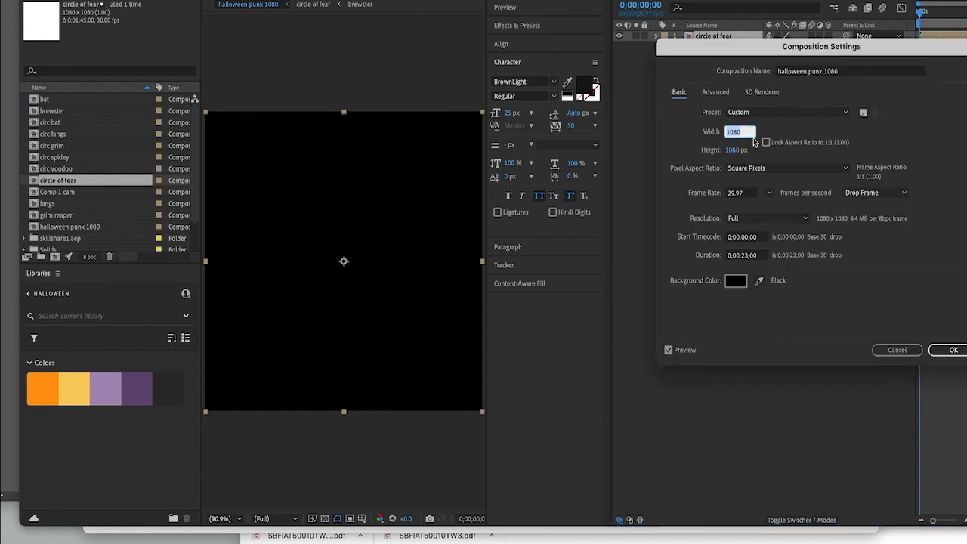
type("1920")
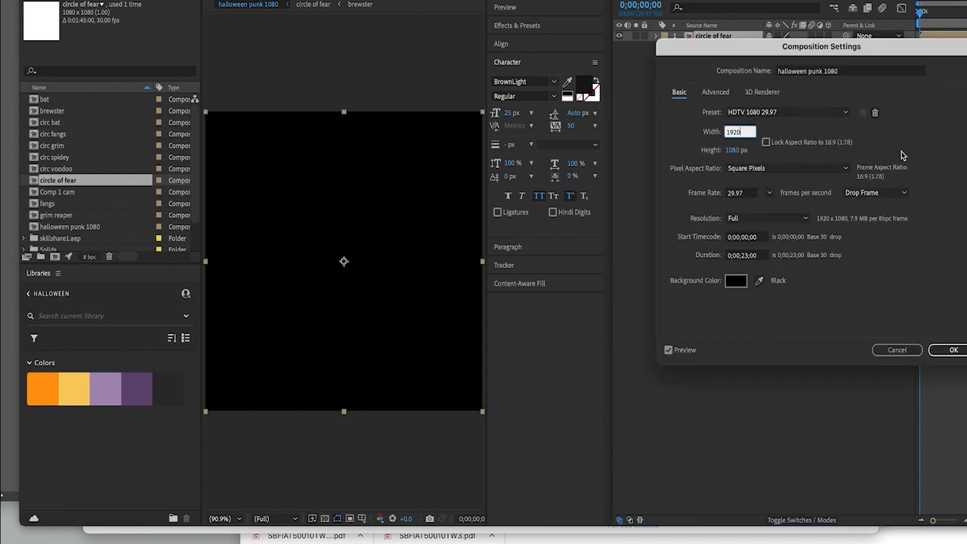
left_click(741, 279)
left_click_drag(795, 2, 776, 0)
key("Return")
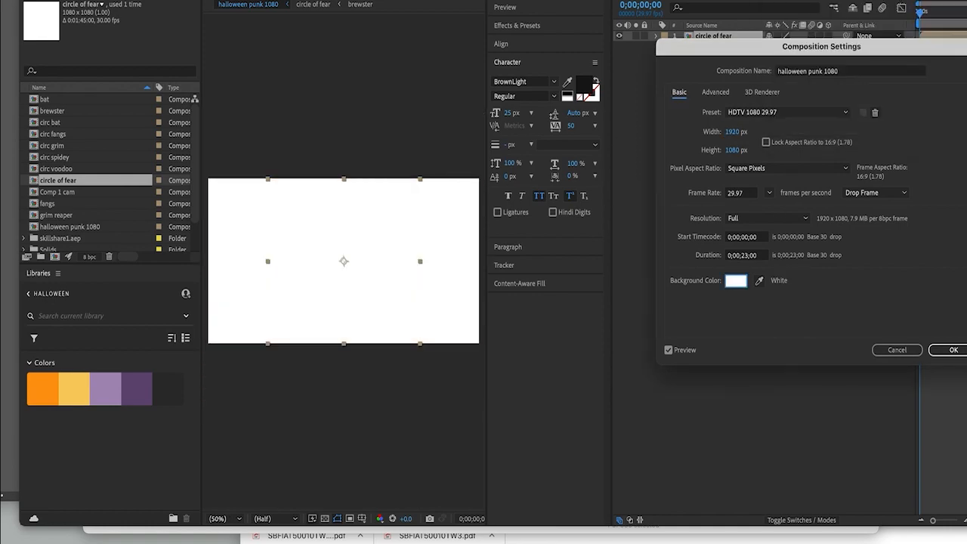
left_click(952, 350)
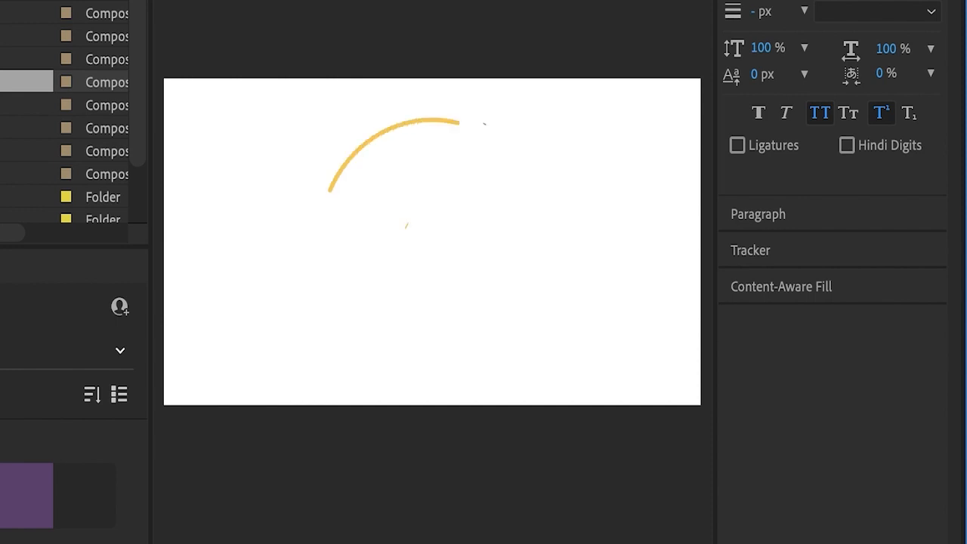